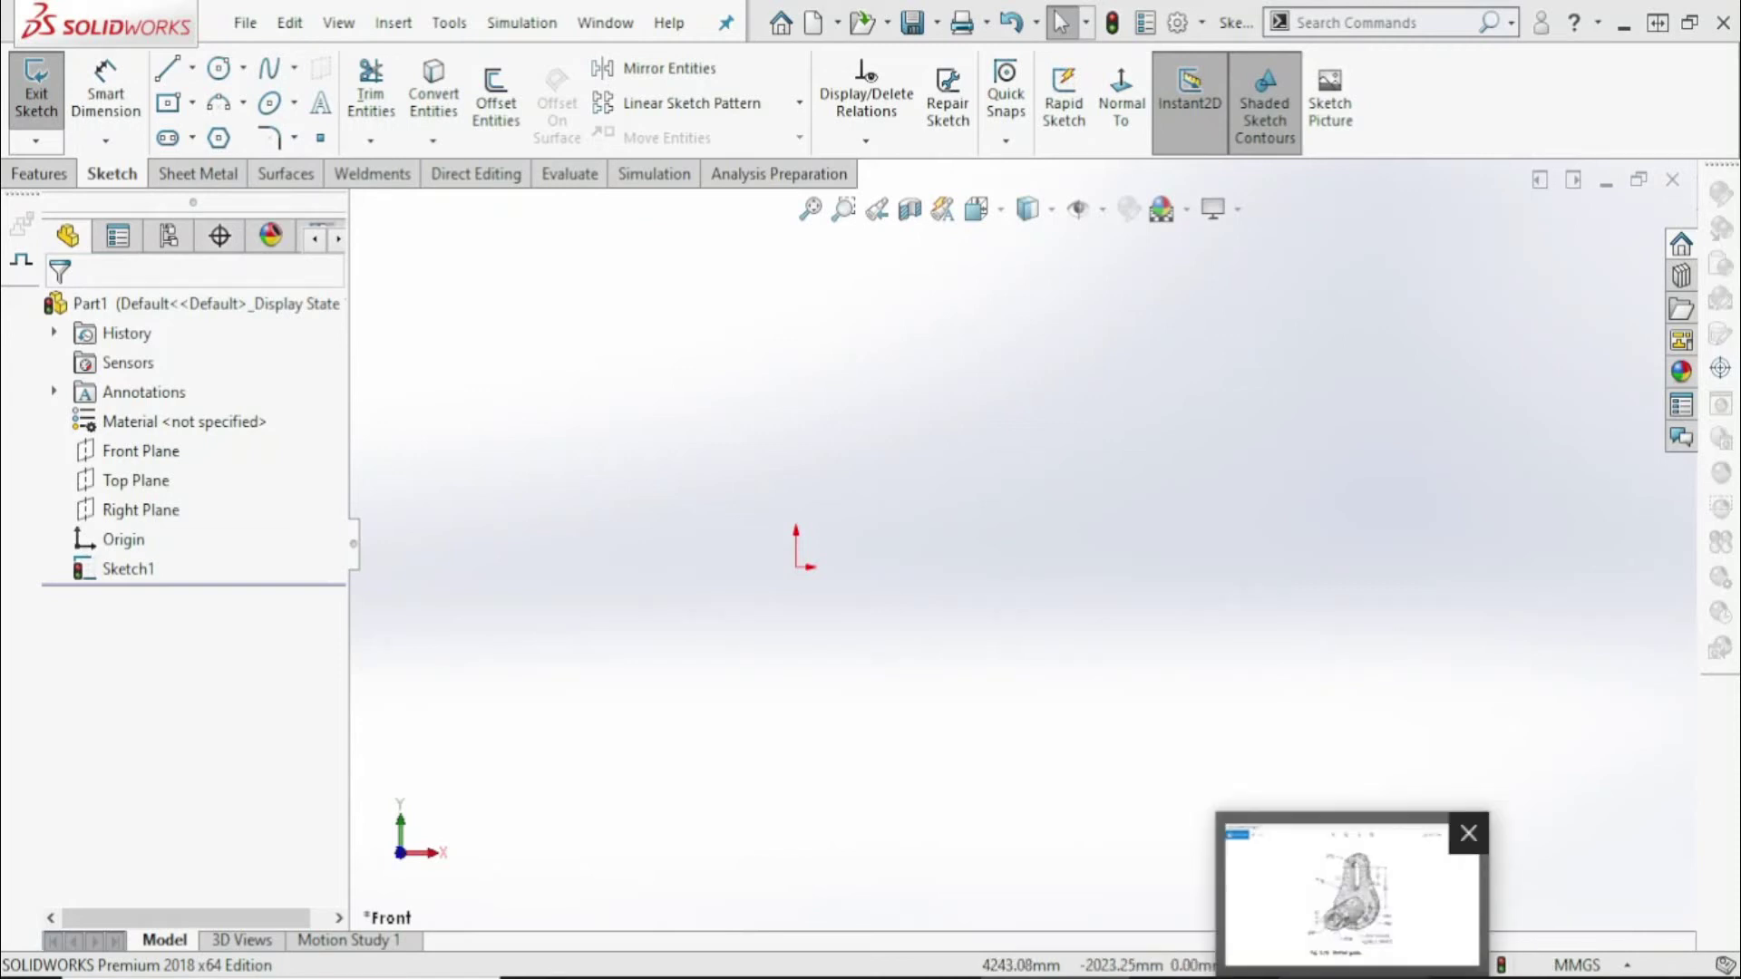
Review the slotted-guide reference drawing, then create new part Part2 from the Part template
{"action": "left_click", "coordinate": [1351, 894]}
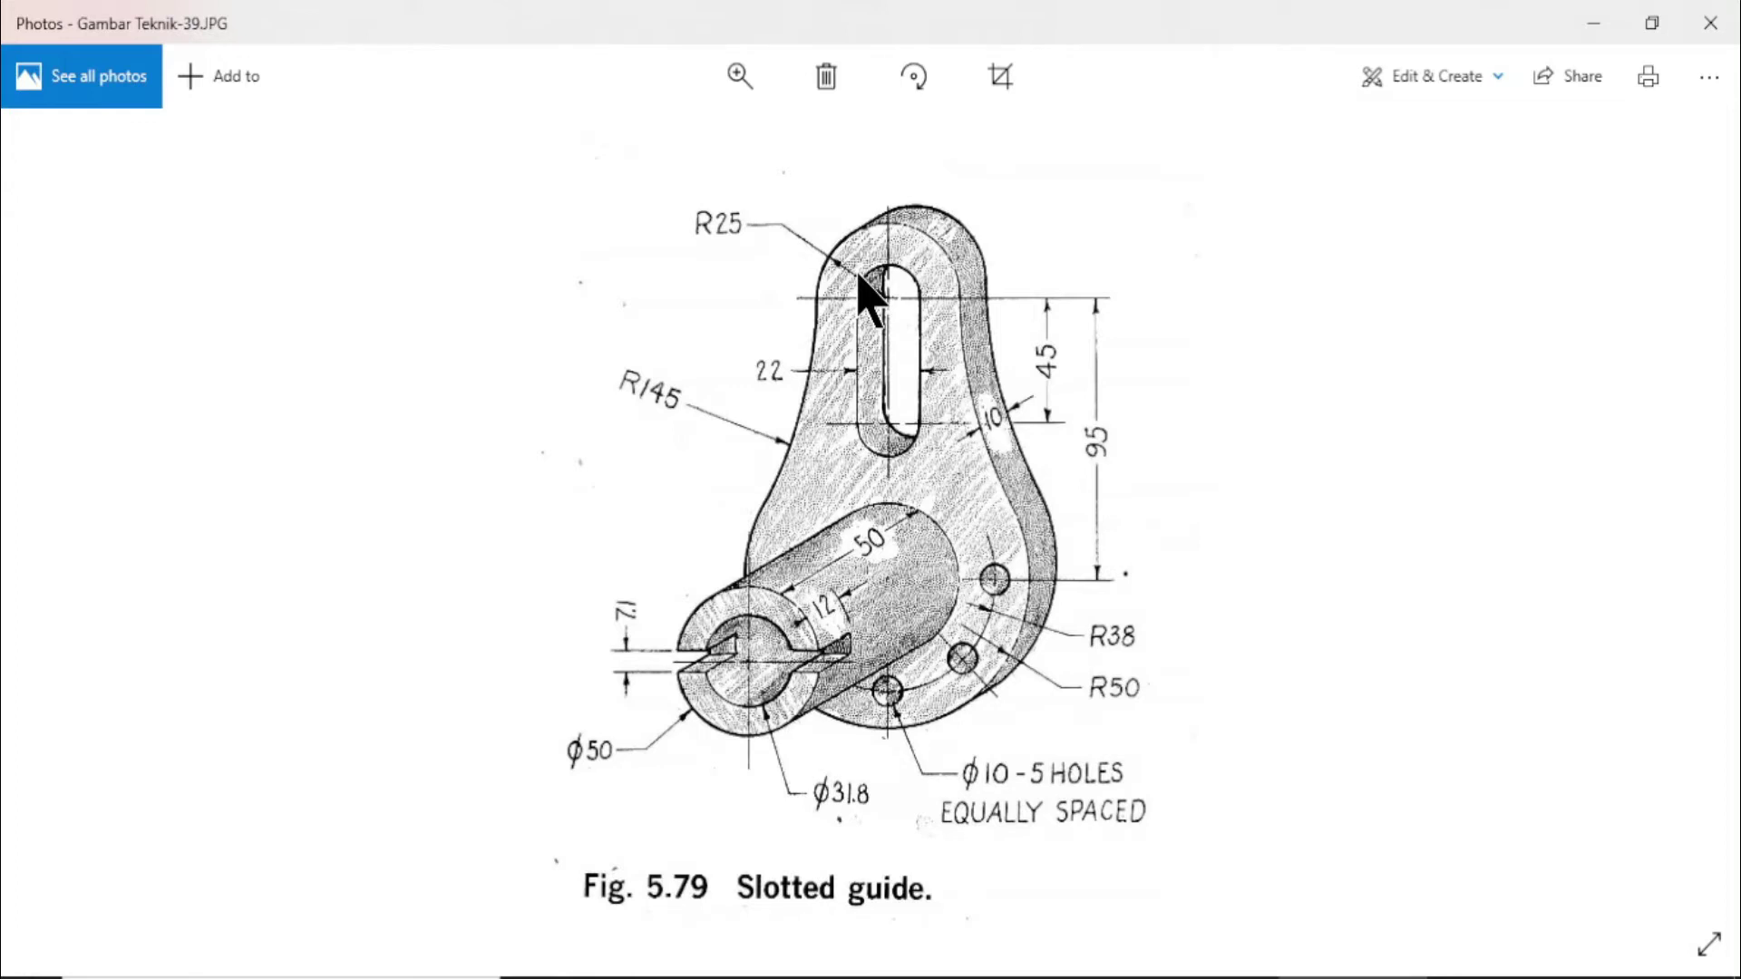
{"action": "left_click", "coordinate": [1605, 29]}
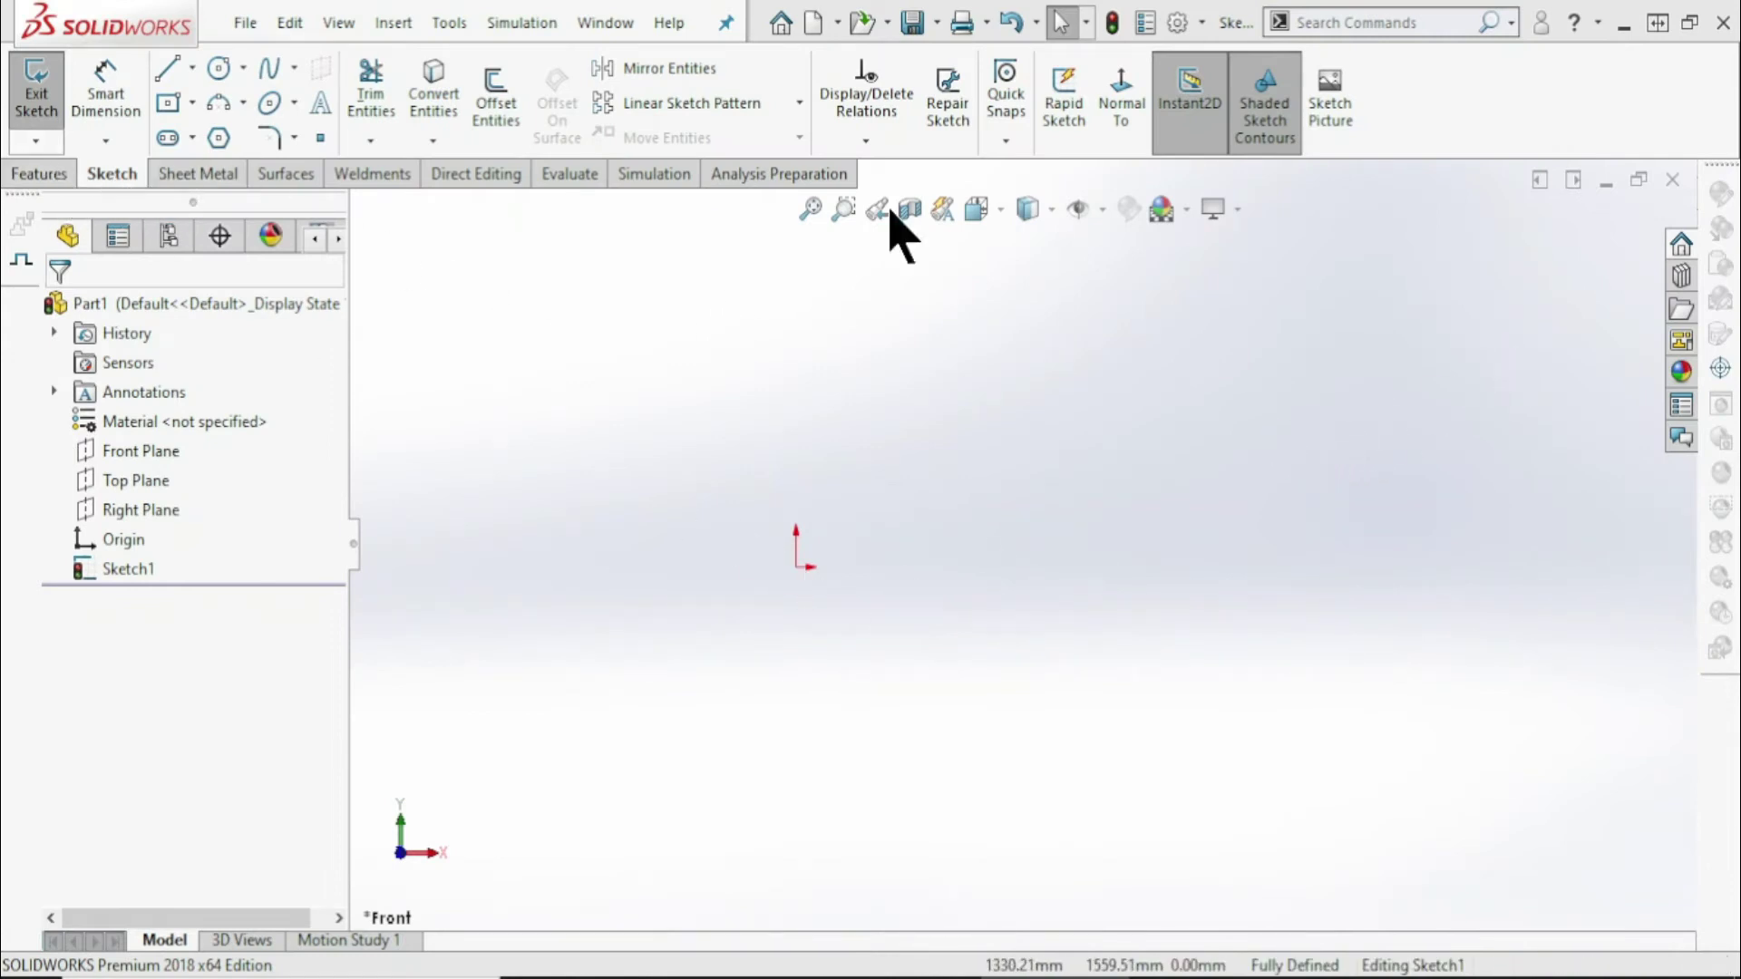
{"action": "left_click", "coordinate": [245, 26]}
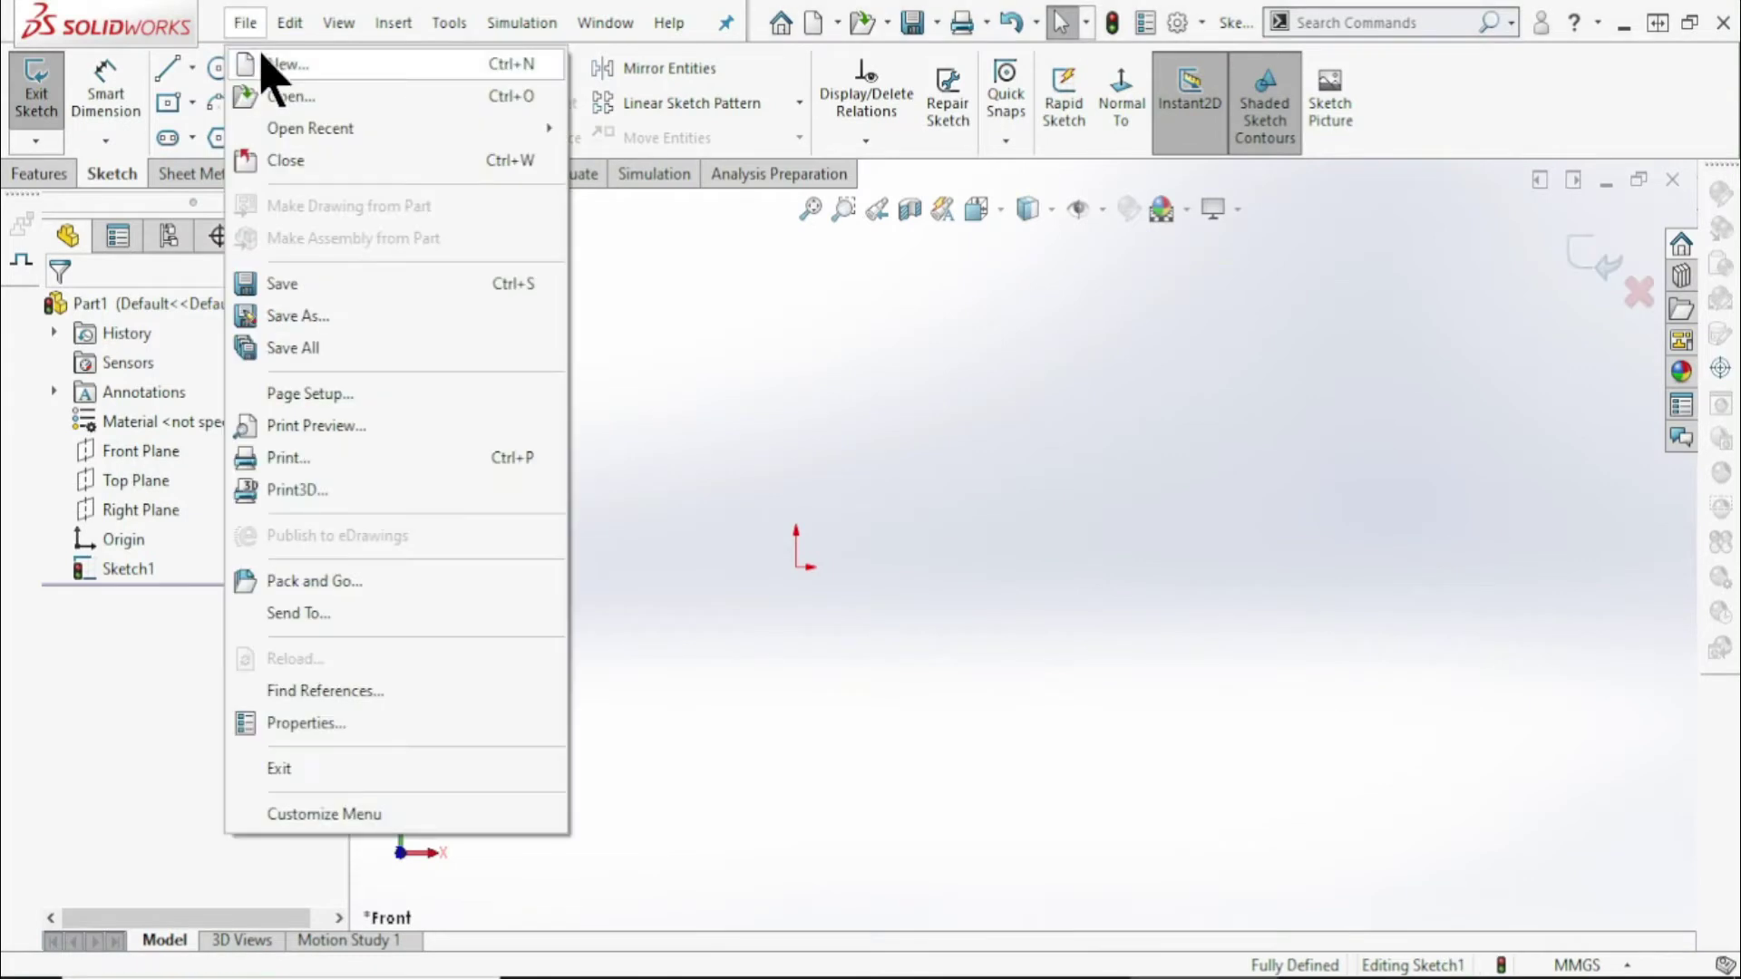
{"action": "left_click", "coordinate": [281, 71]}
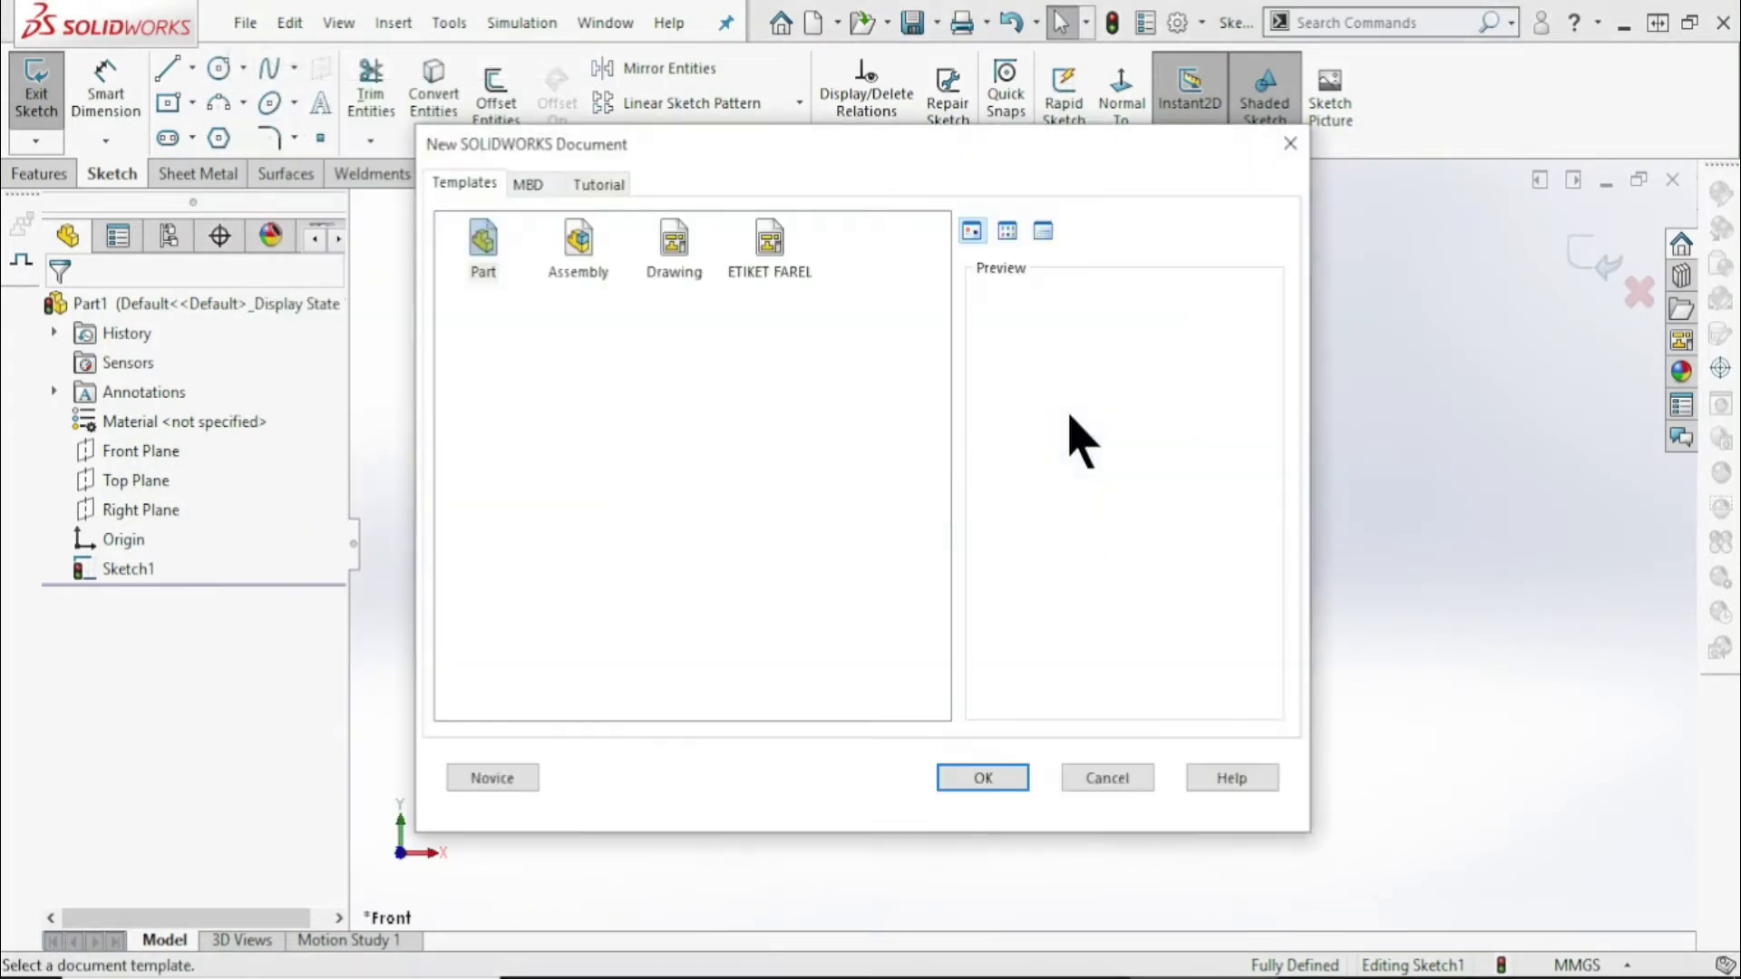
{"action": "left_click", "coordinate": [984, 778]}
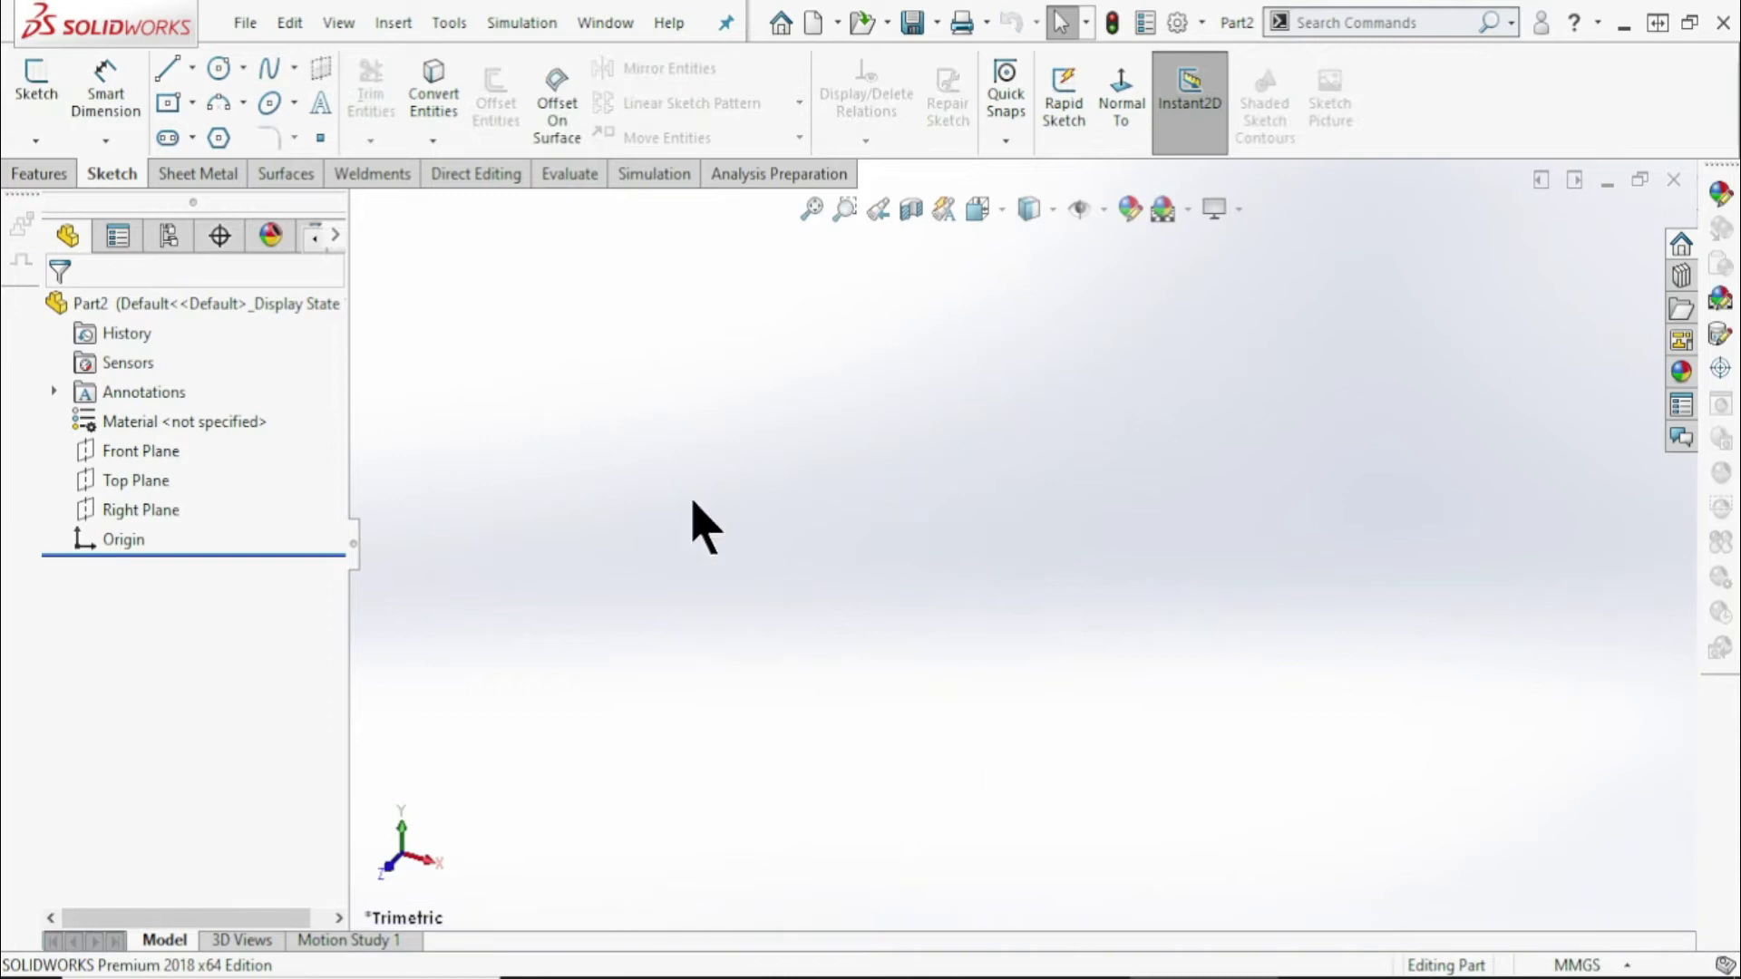
{"action": "left_click", "coordinate": [36, 82]}
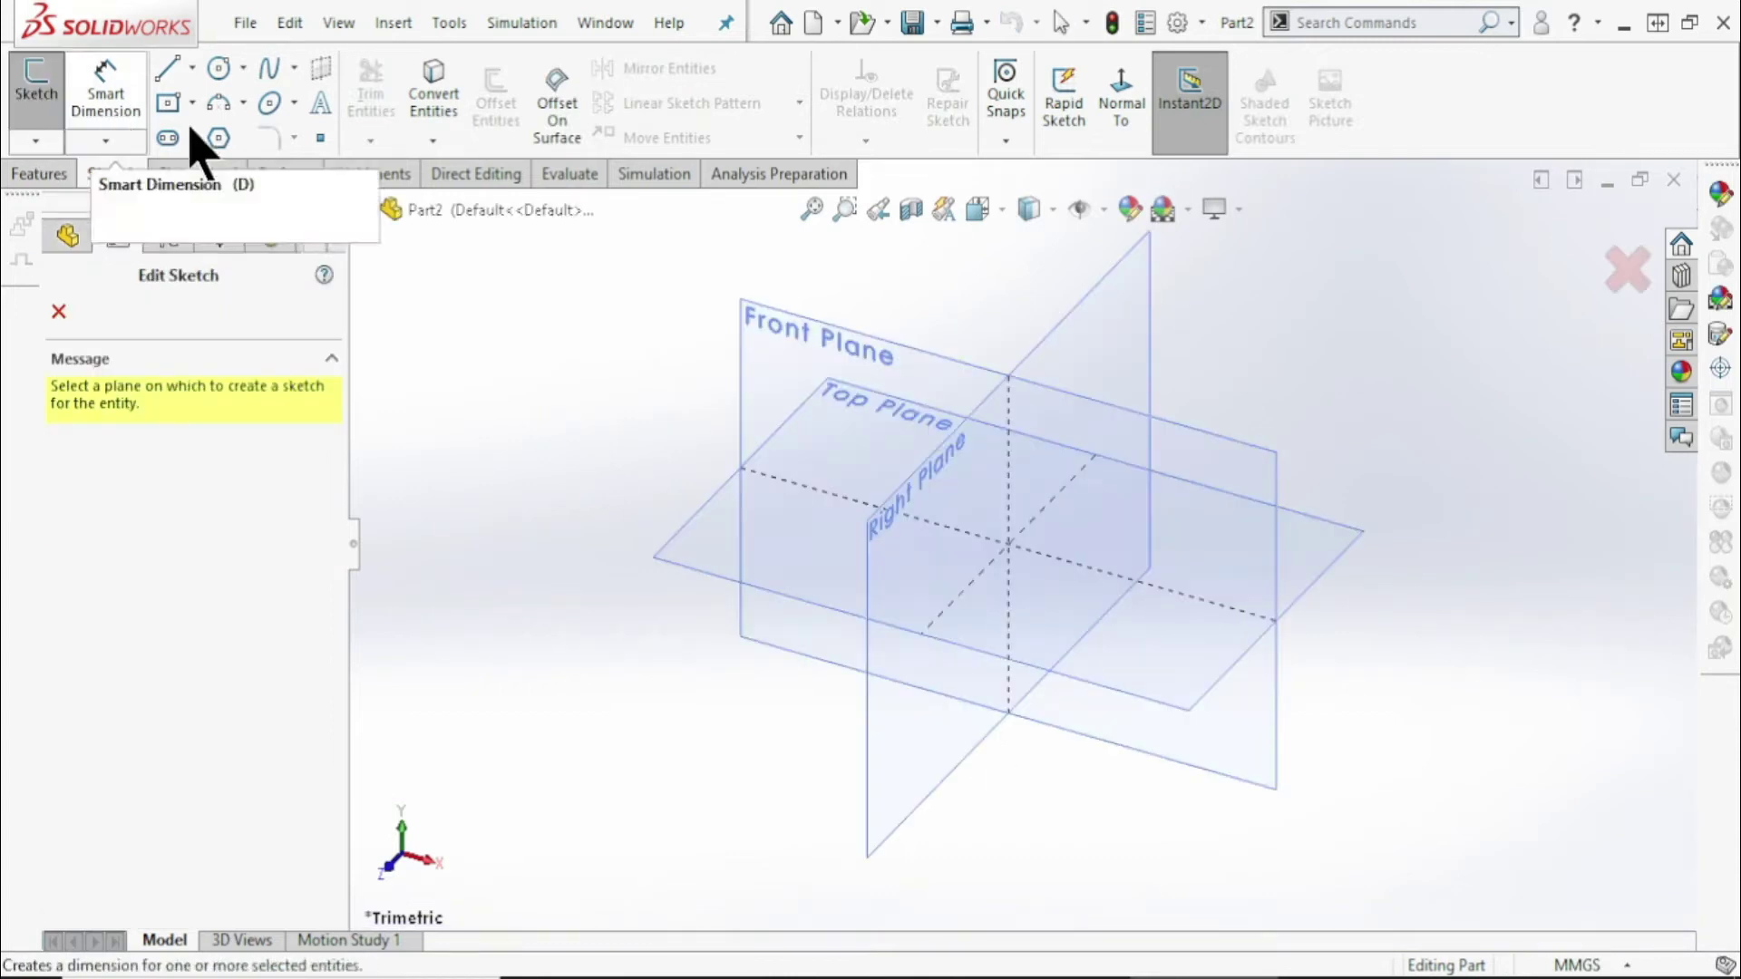
Start the sketch on the Front Plane after rechecking the reference drawing
{"action": "left_click", "coordinate": [872, 343]}
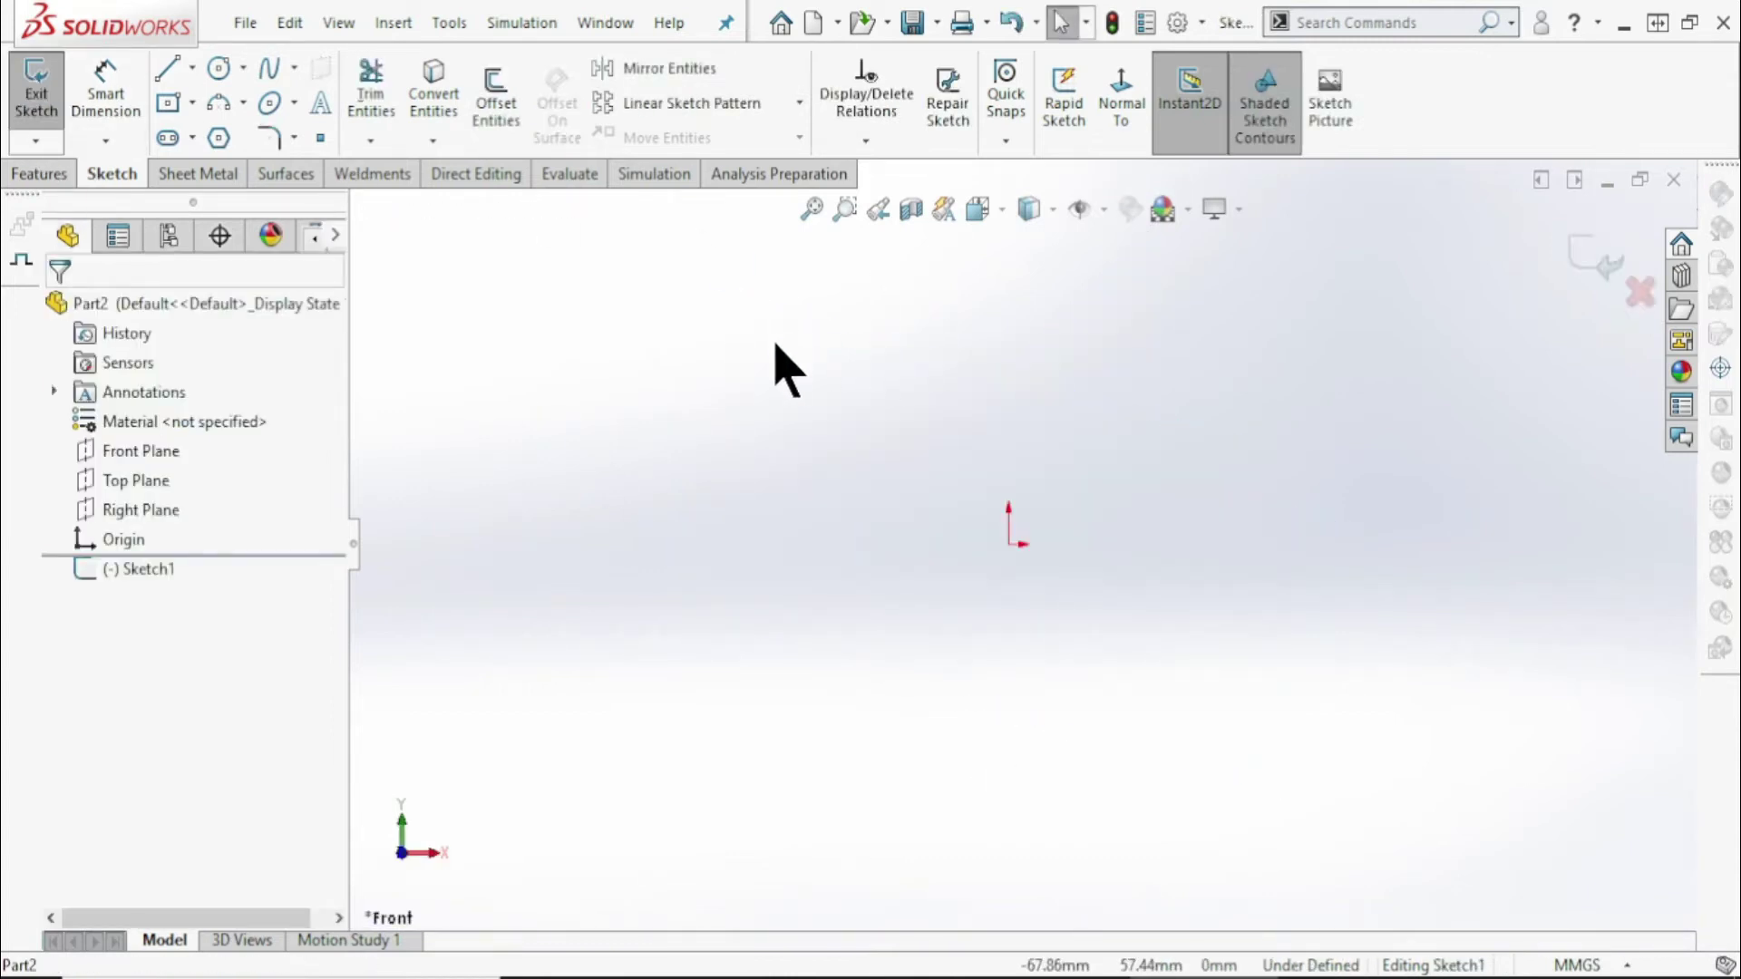
{"action": "left_click", "coordinate": [1212, 963]}
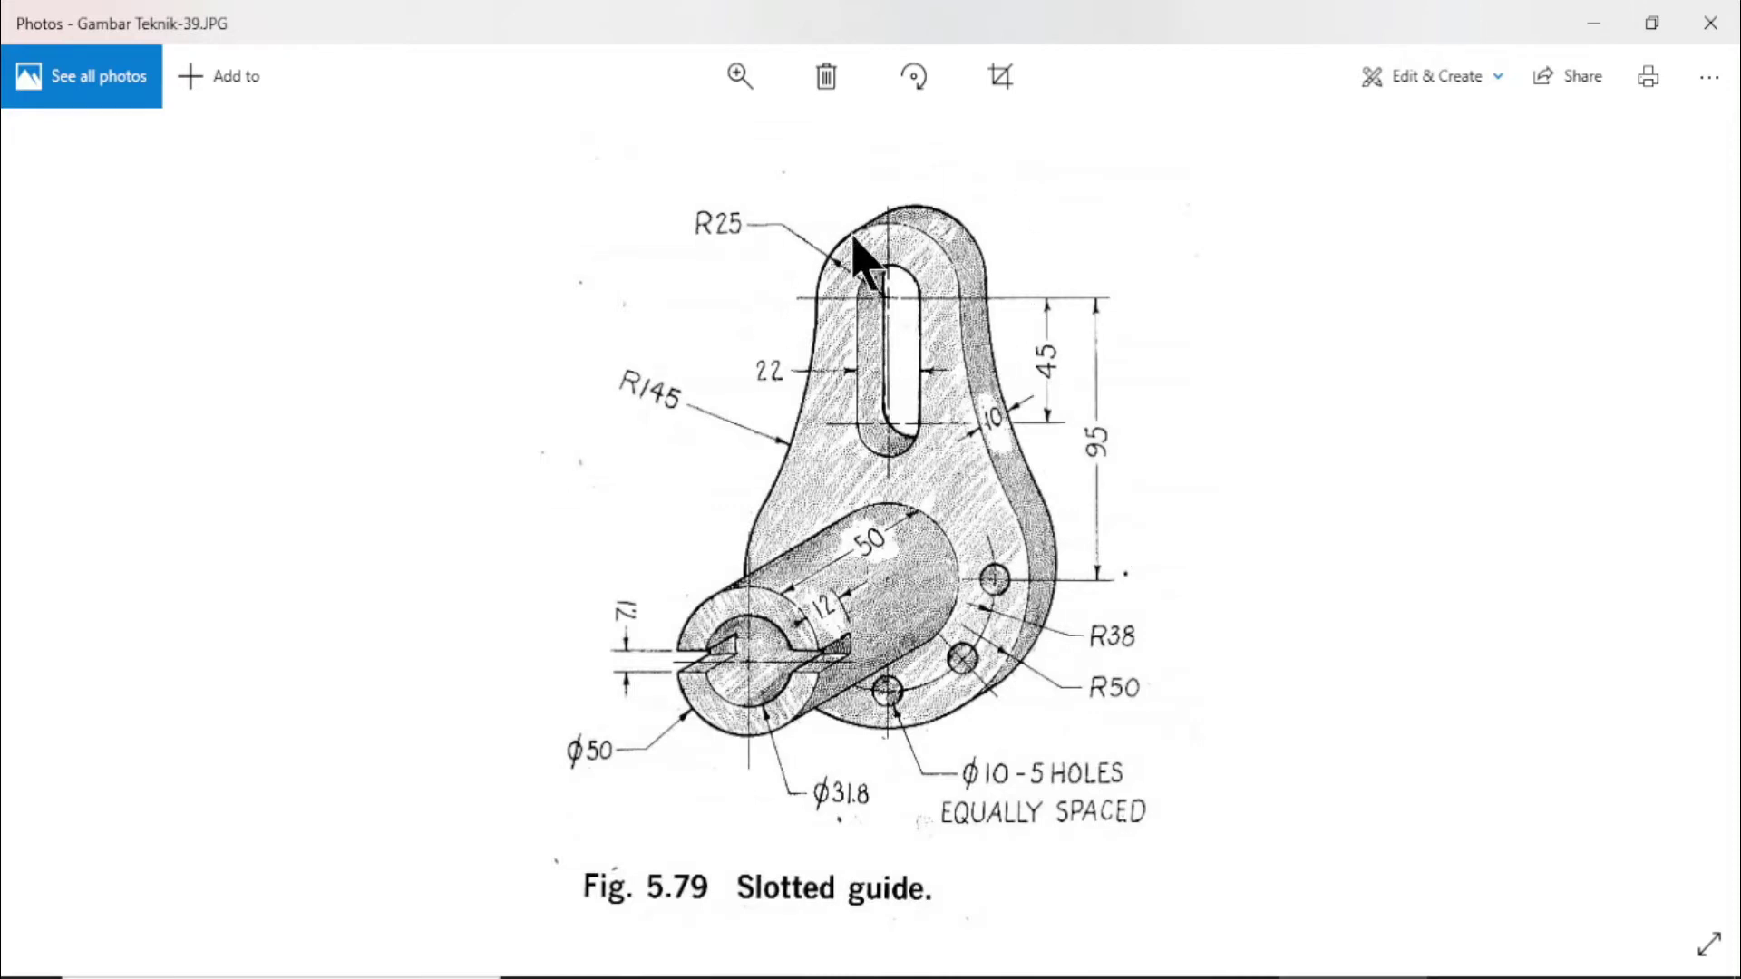
{"action": "left_click", "coordinate": [1593, 24]}
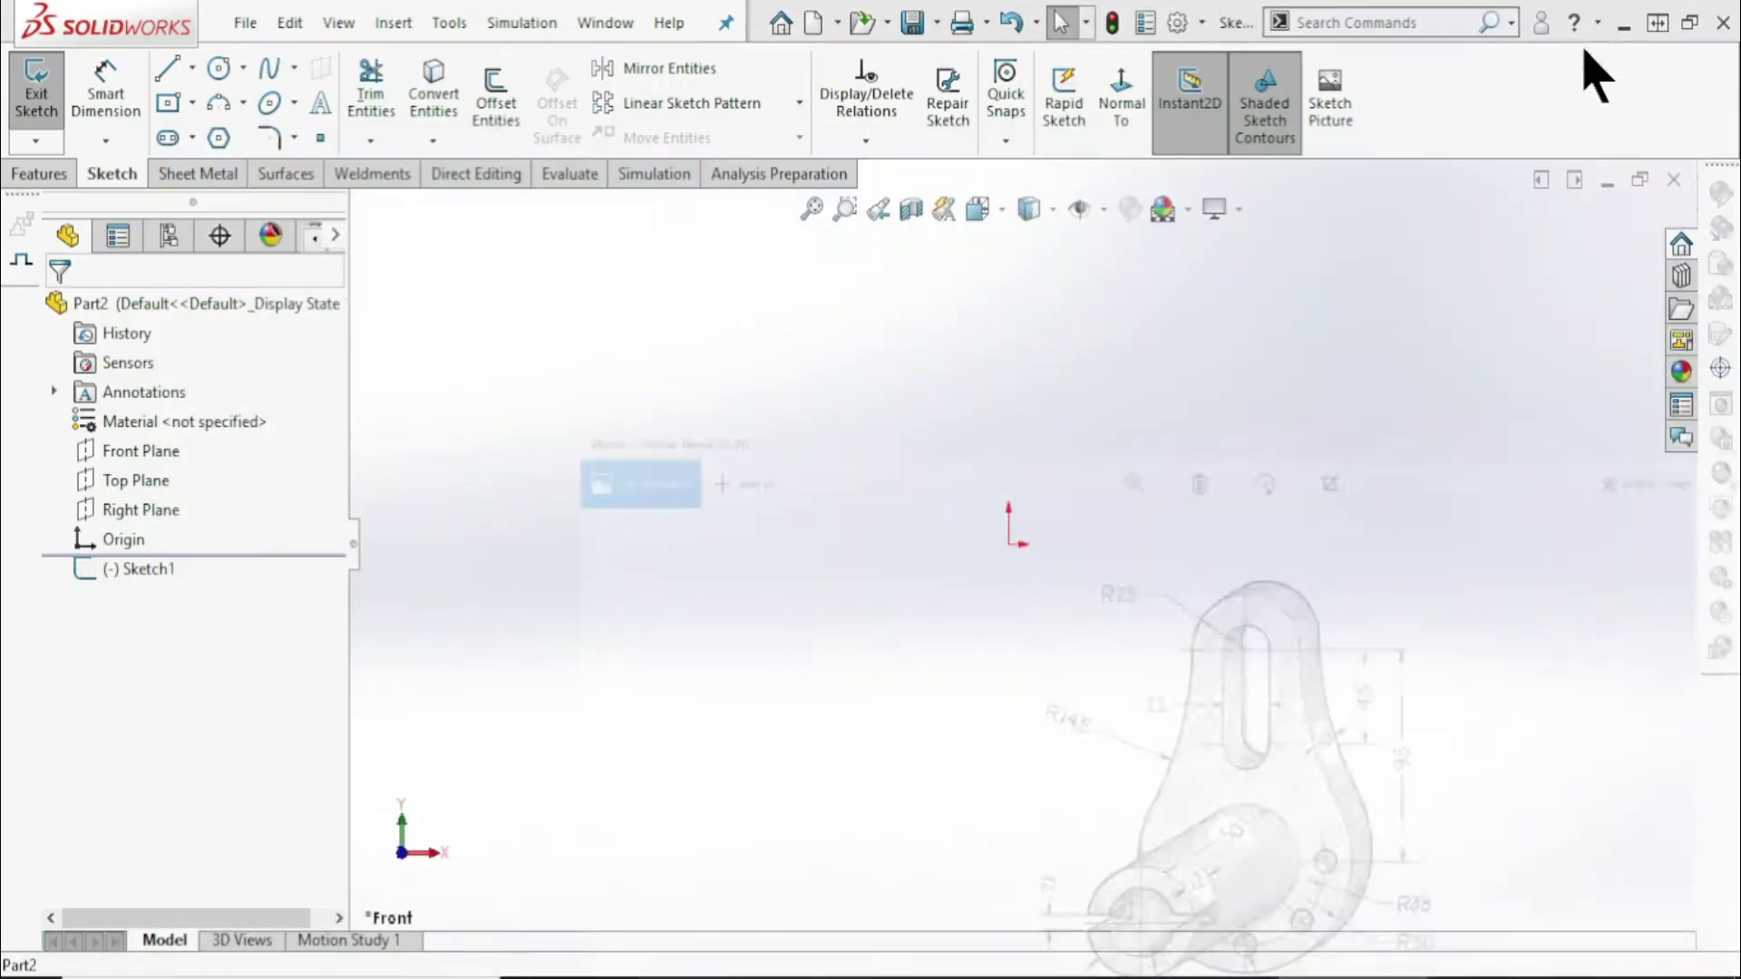
Draw a semicircular centre-point arc centred on the origin, ending right and left of it
{"action": "left_click", "coordinate": [242, 106]}
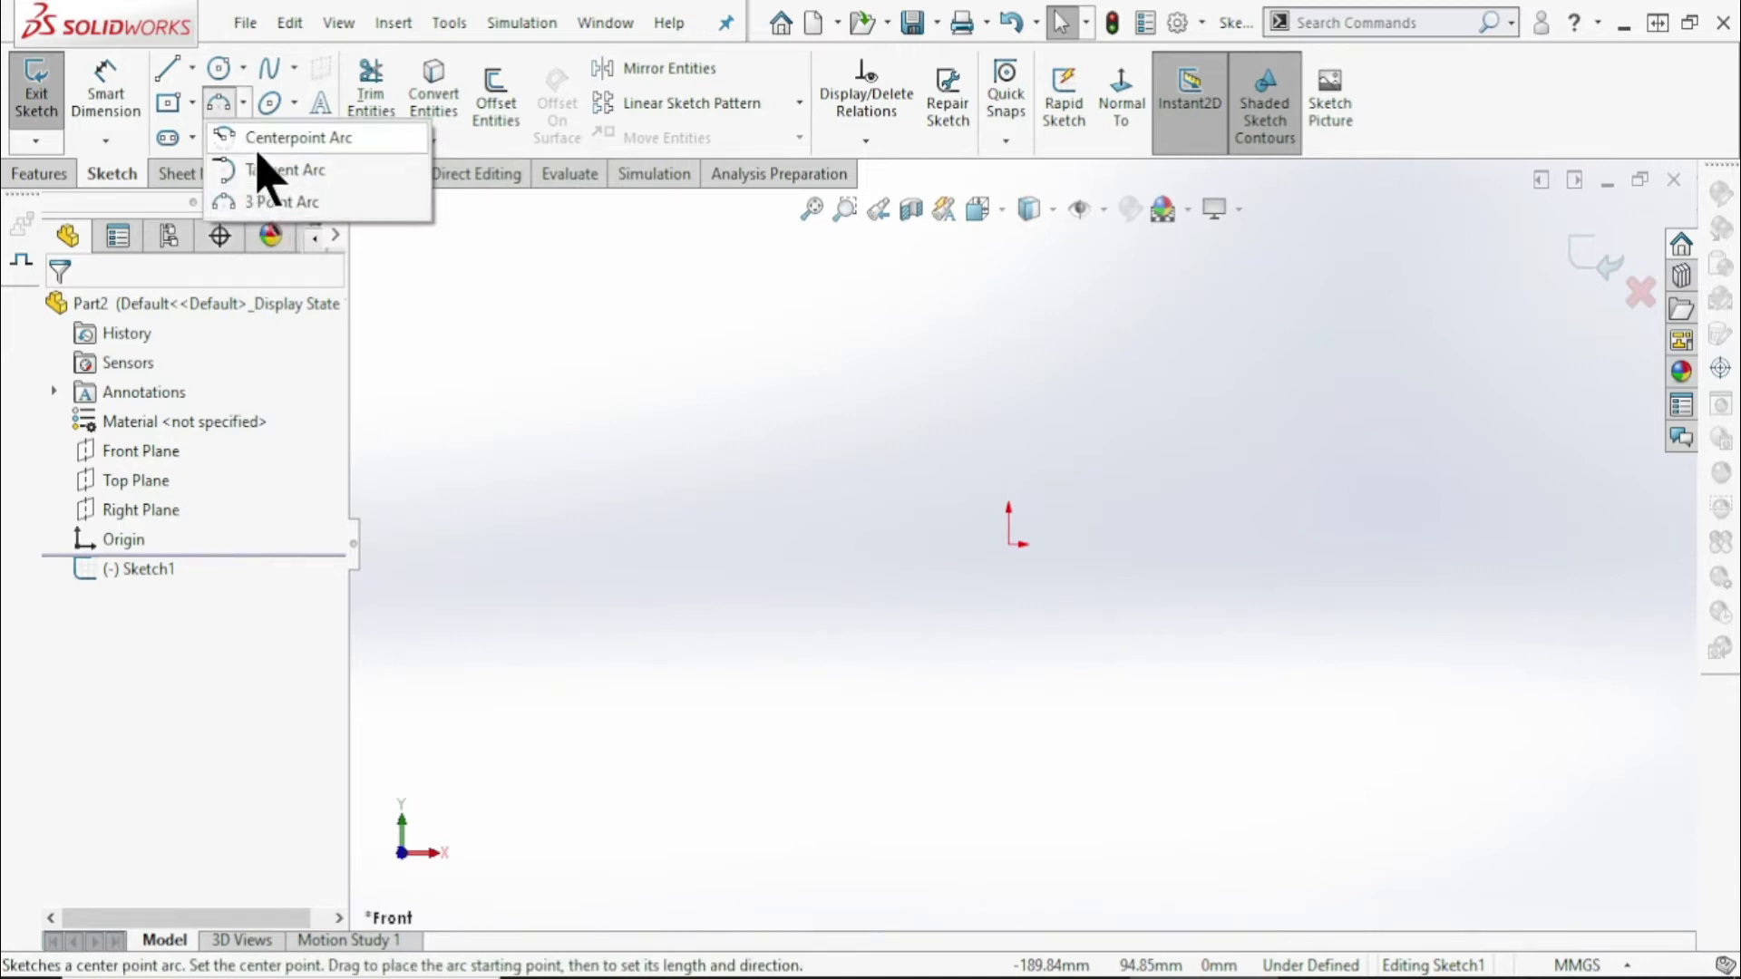
{"action": "left_click", "coordinate": [260, 145]}
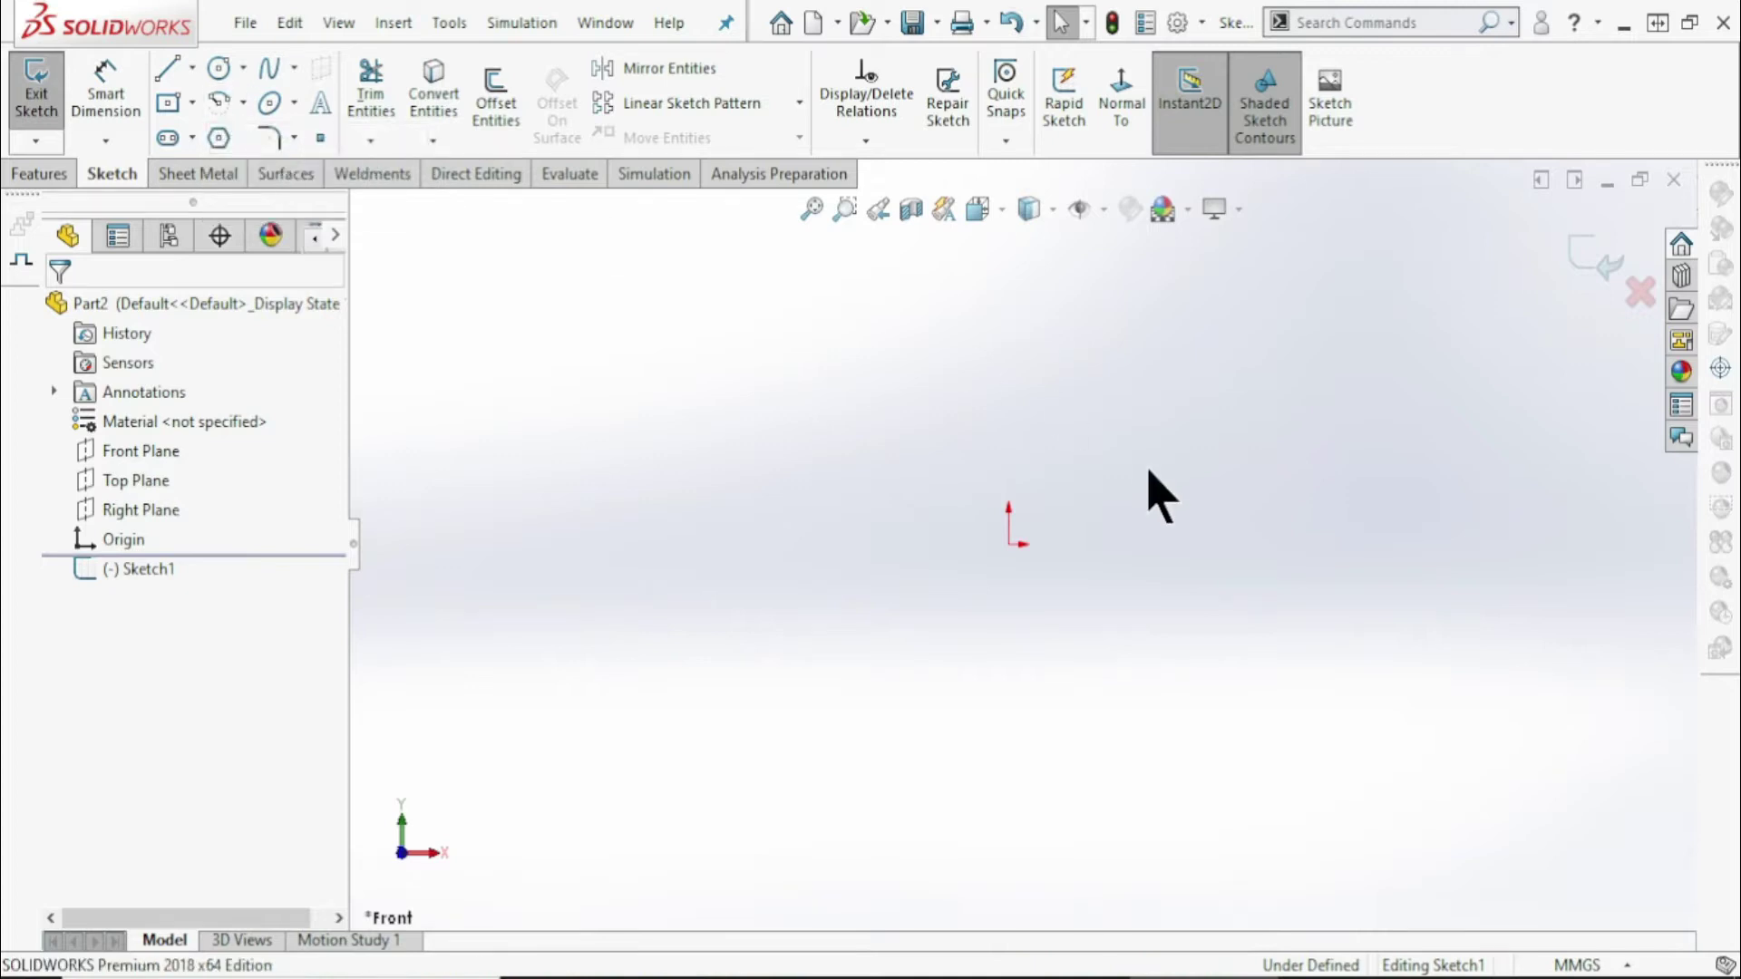
{"action": "left_click", "coordinate": [1007, 543]}
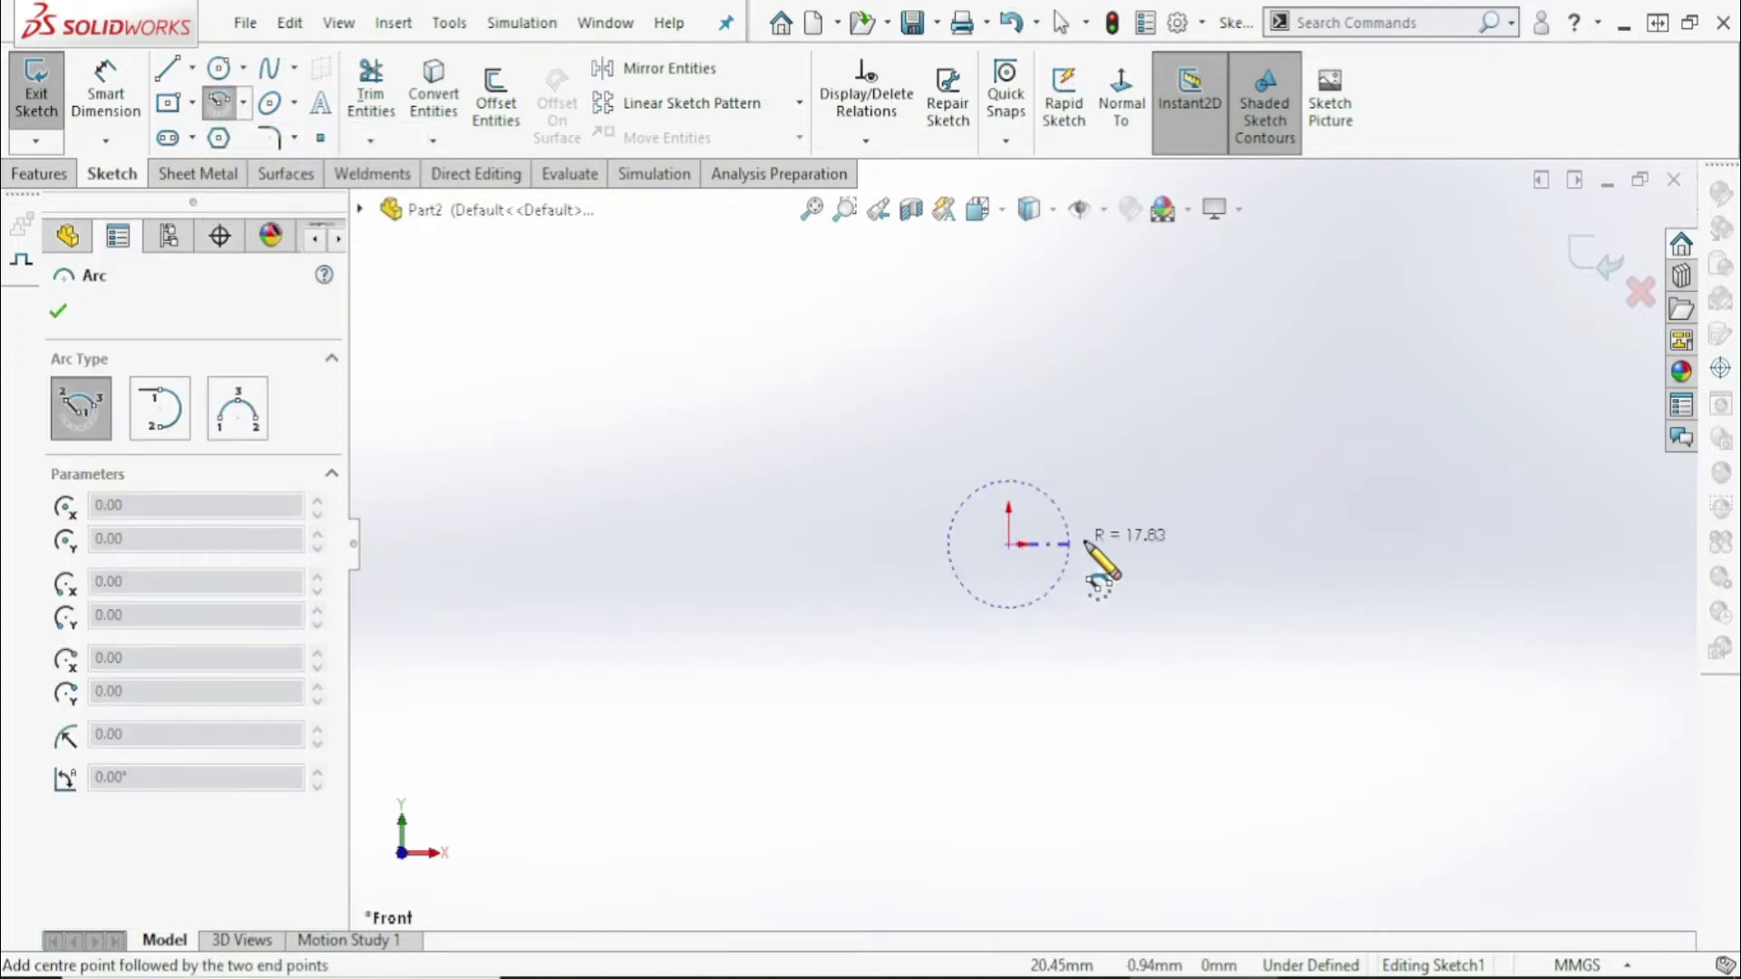
{"action": "left_click", "coordinate": [1145, 543]}
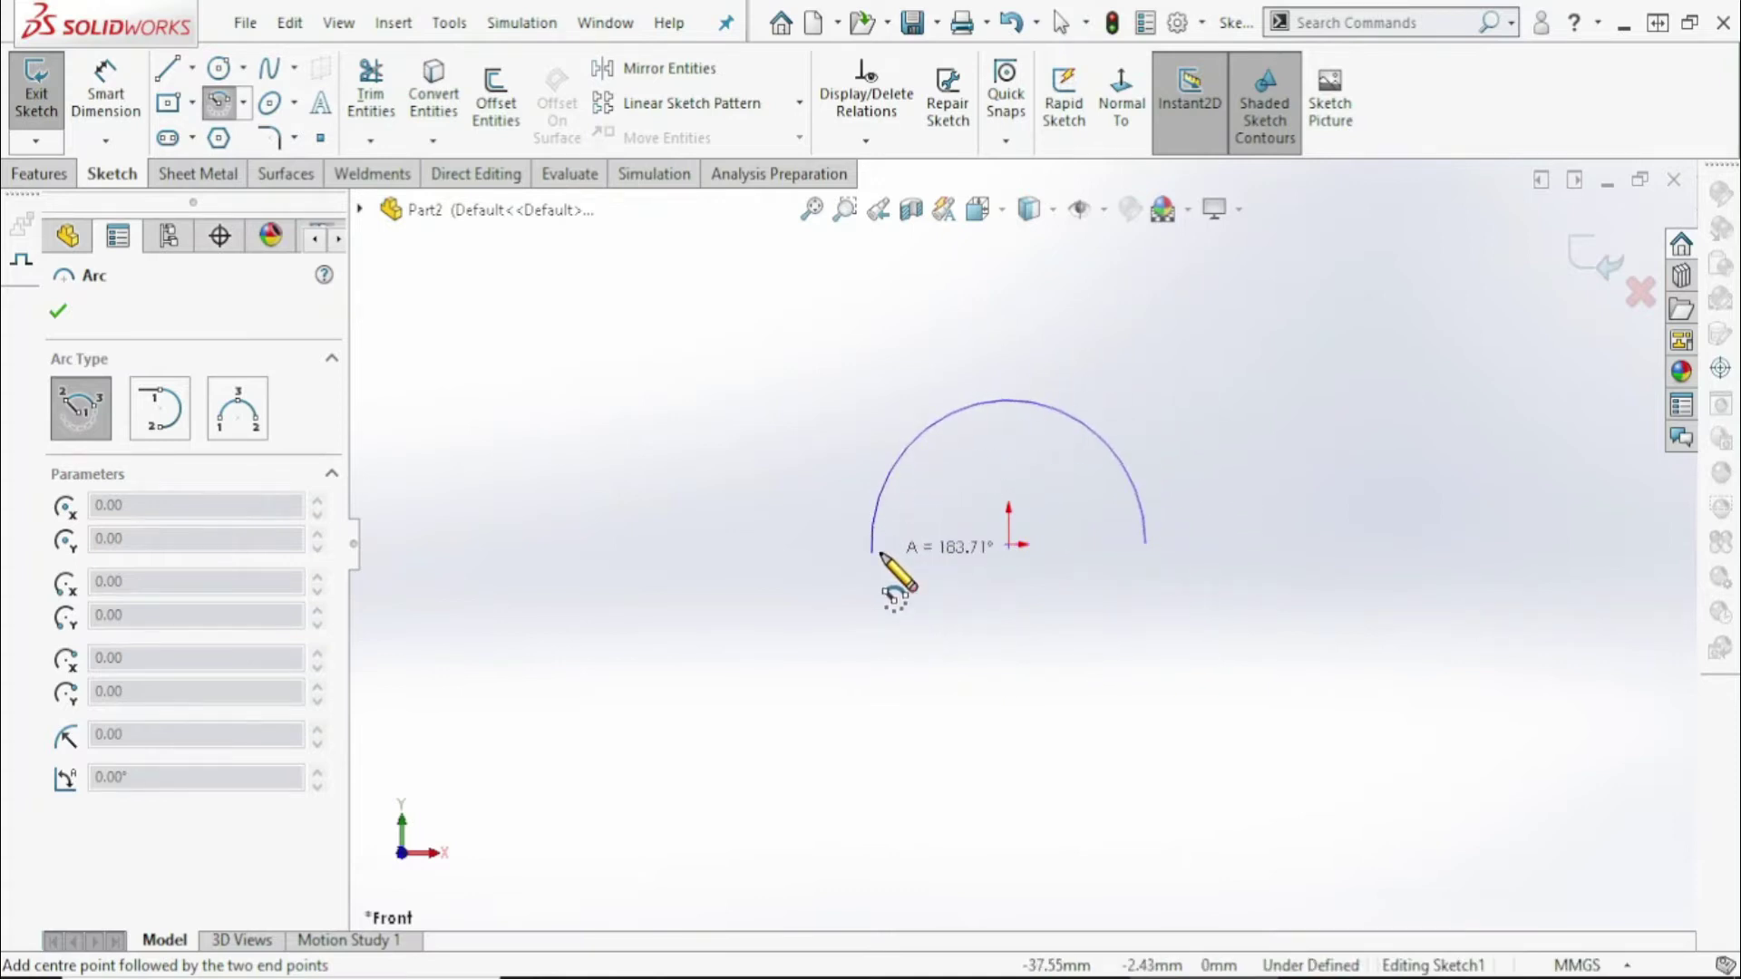
{"action": "left_click", "coordinate": [872, 542]}
{"action": "right_click", "coordinate": [703, 372]}
{"action": "left_click", "coordinate": [726, 379]}
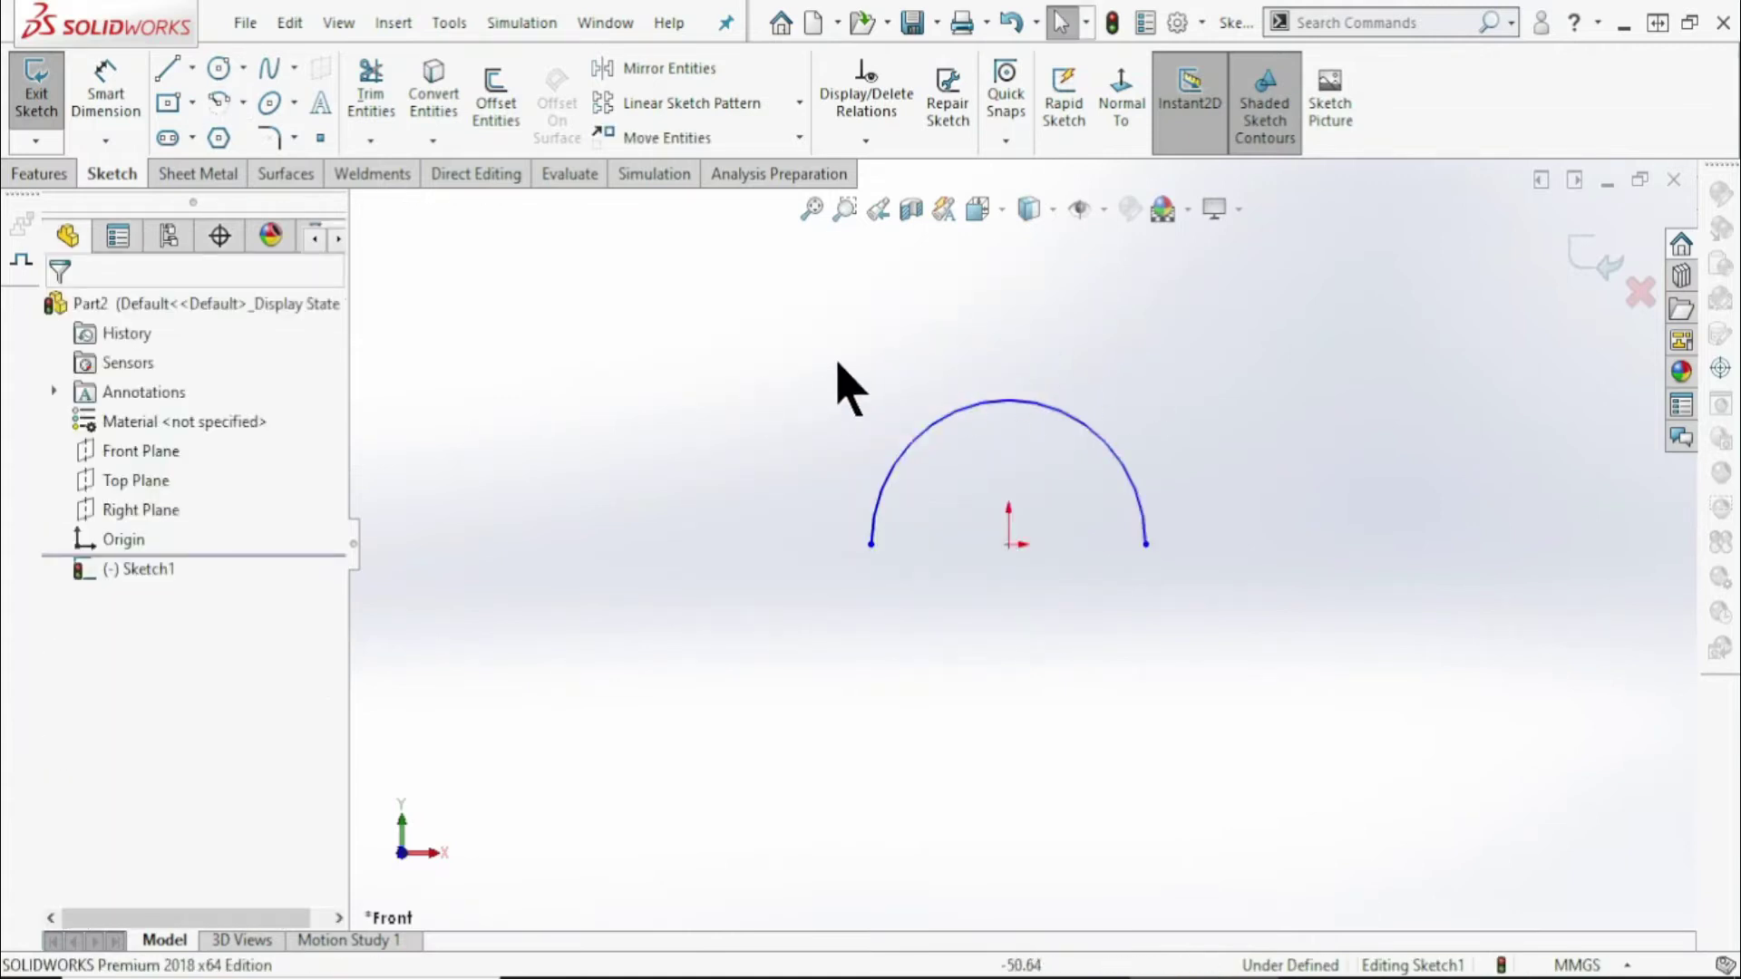
{"action": "left_click", "coordinate": [106, 95]}
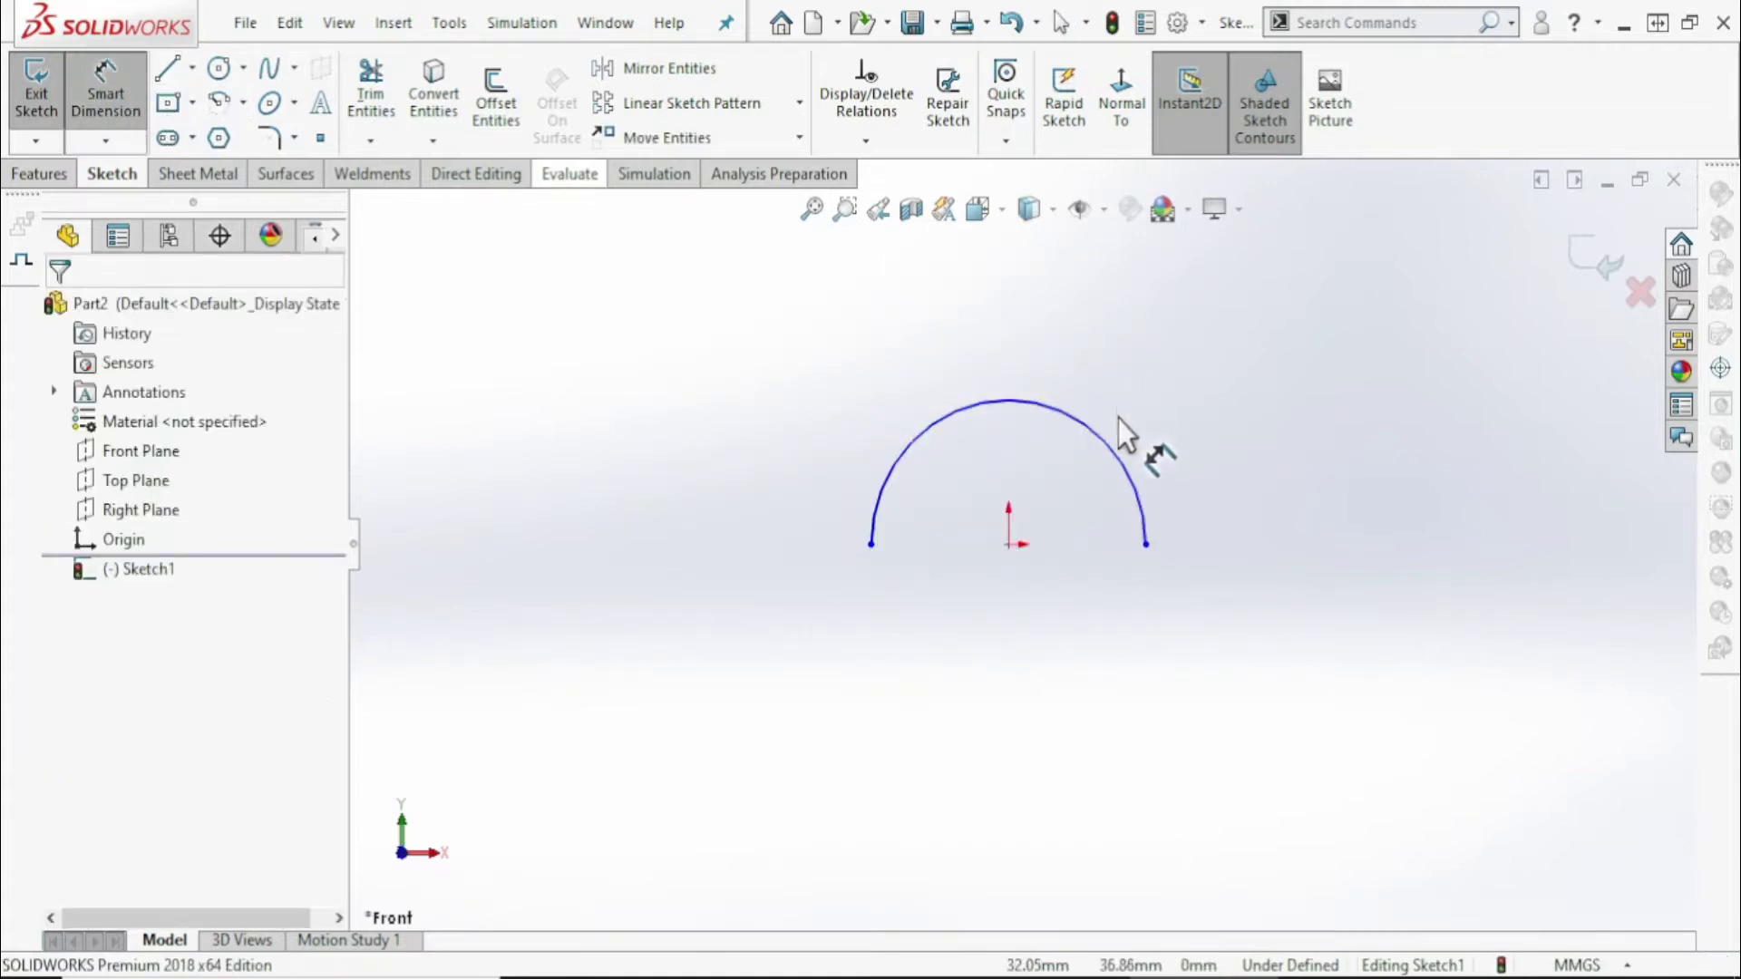
Give the arc an R25 radius dimension, then switch to the reference drawing
{"action": "left_click", "coordinate": [1125, 467]}
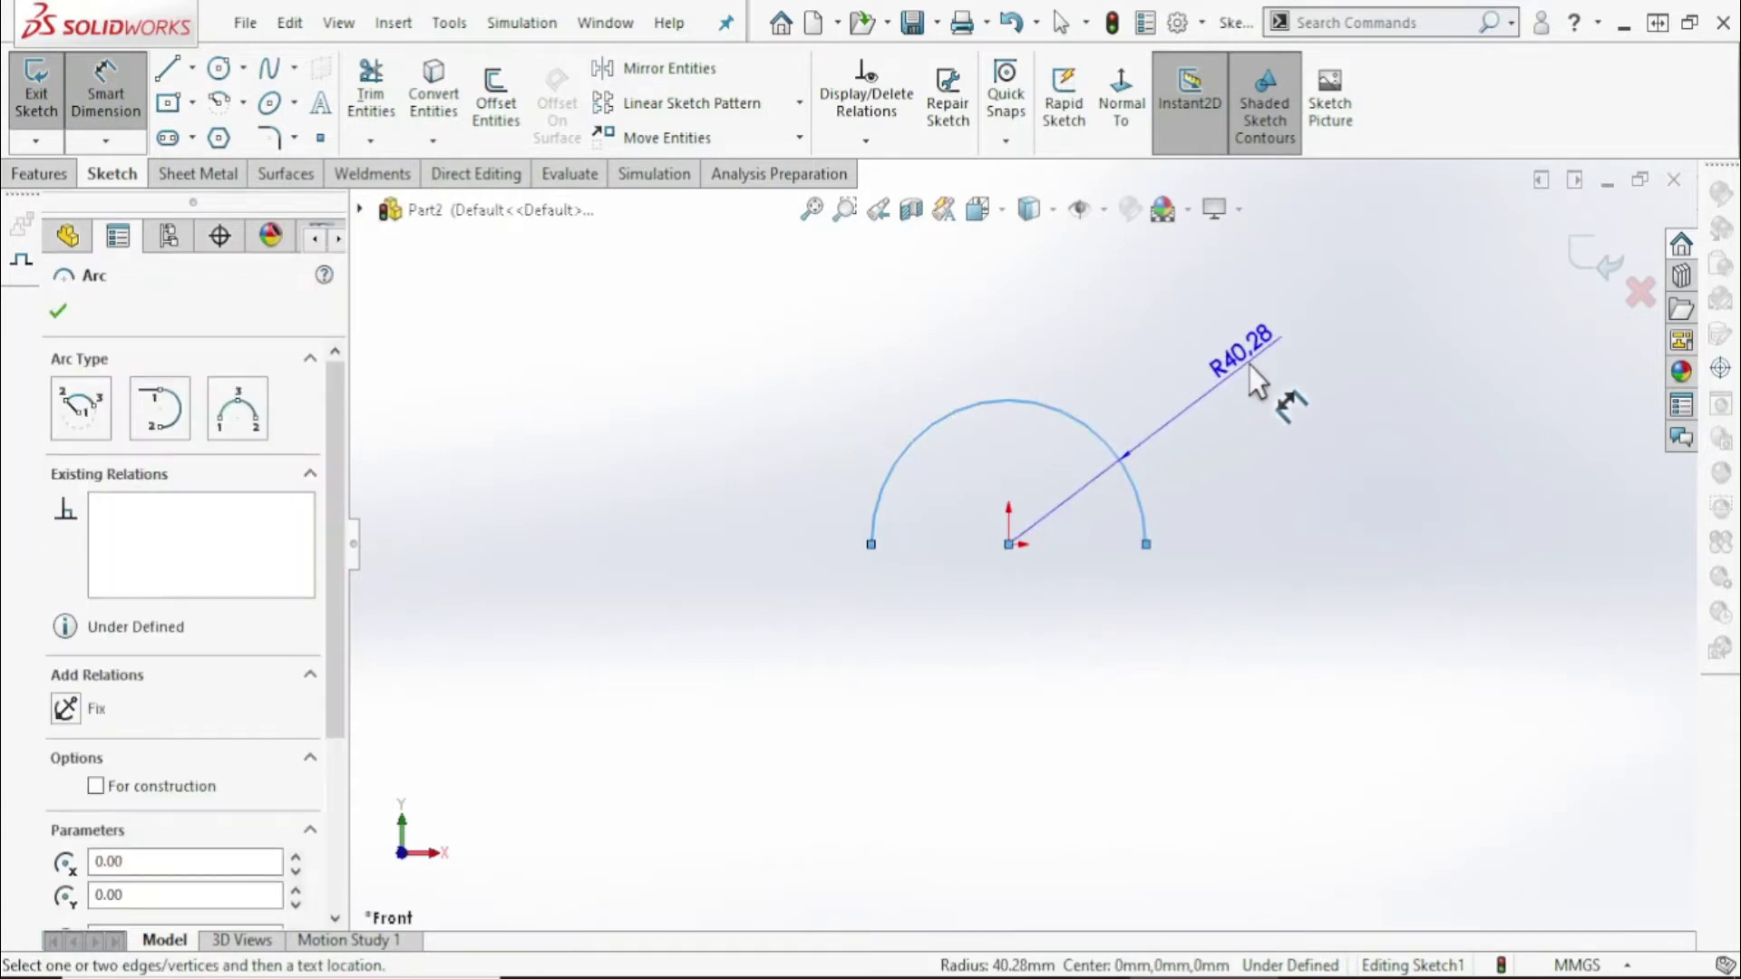
{"action": "left_click", "coordinate": [1266, 406]}
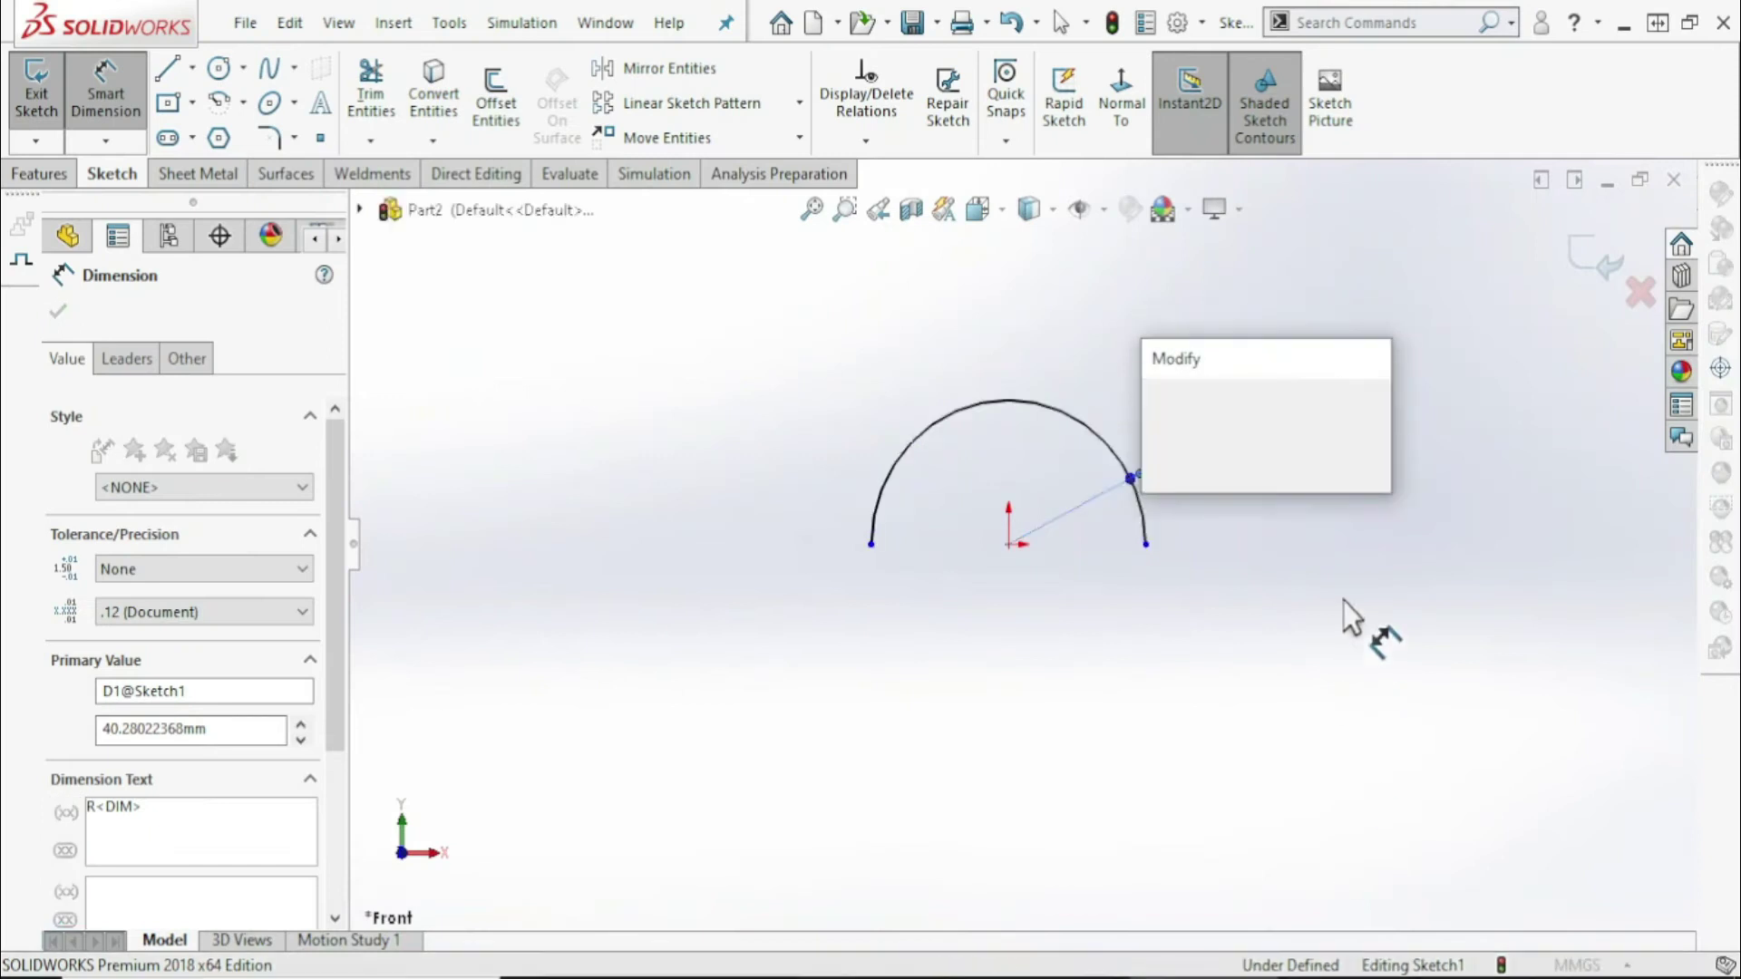
{"action": "key", "text": "BackSpace"}
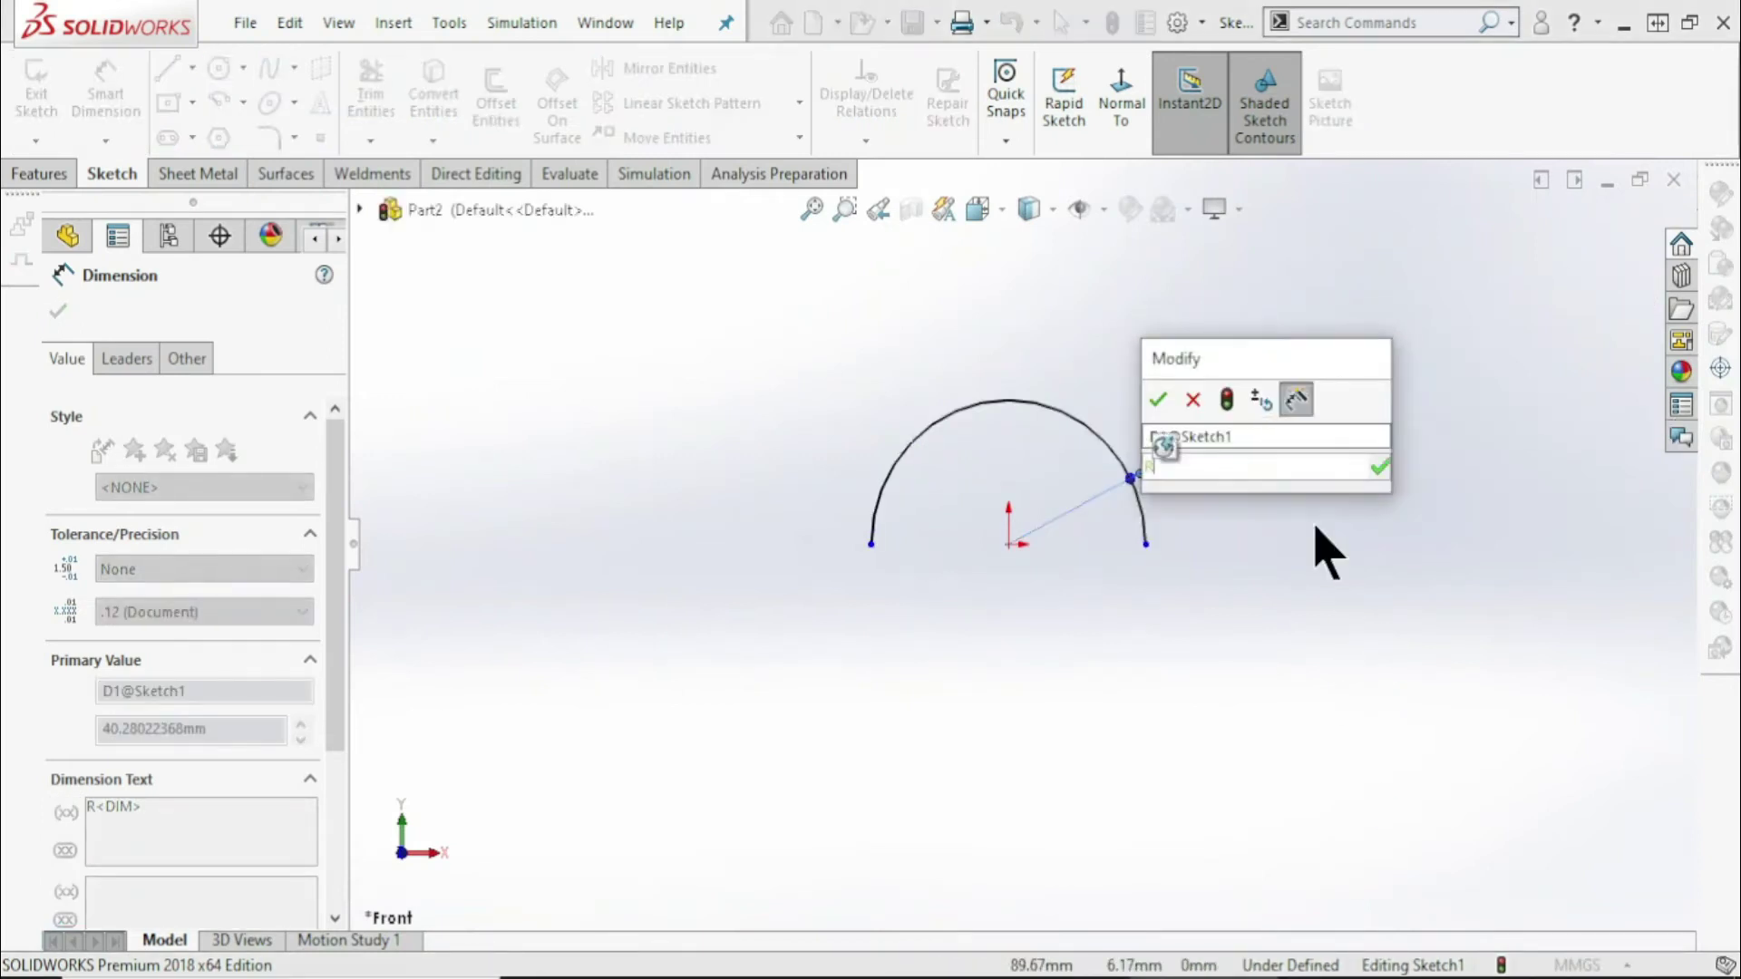
{"action": "type", "text": "25"}
{"action": "key", "text": "Return"}
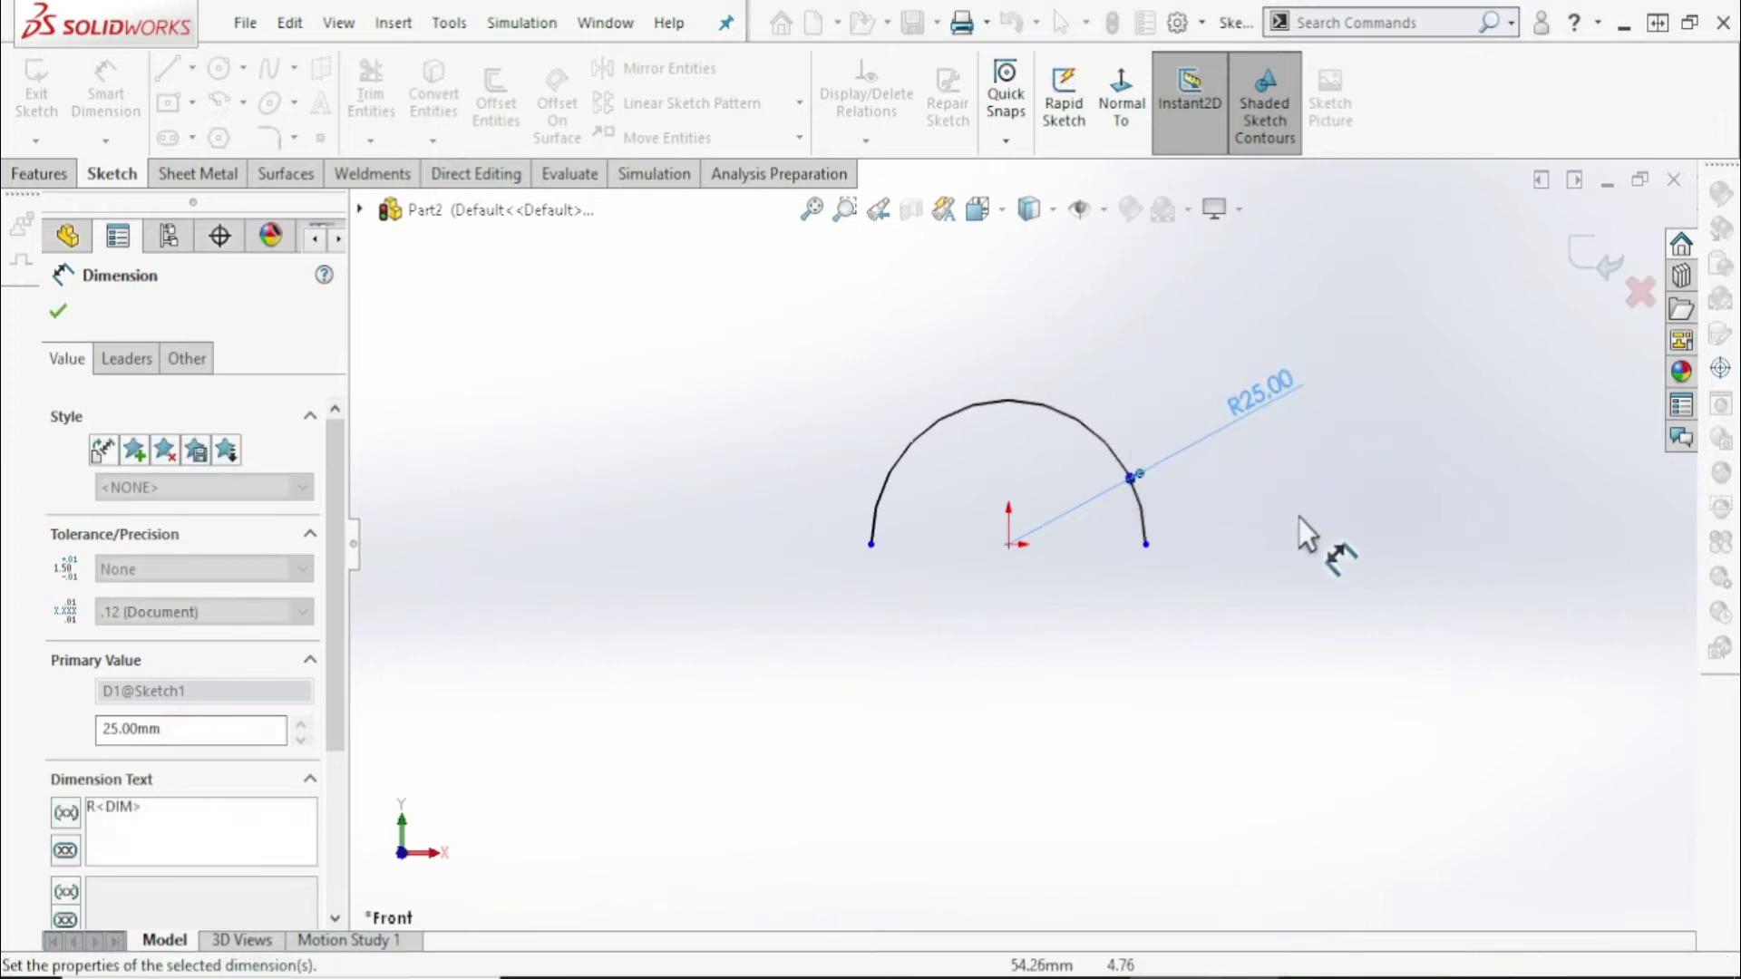
{"action": "key", "text": "alt+Tab"}
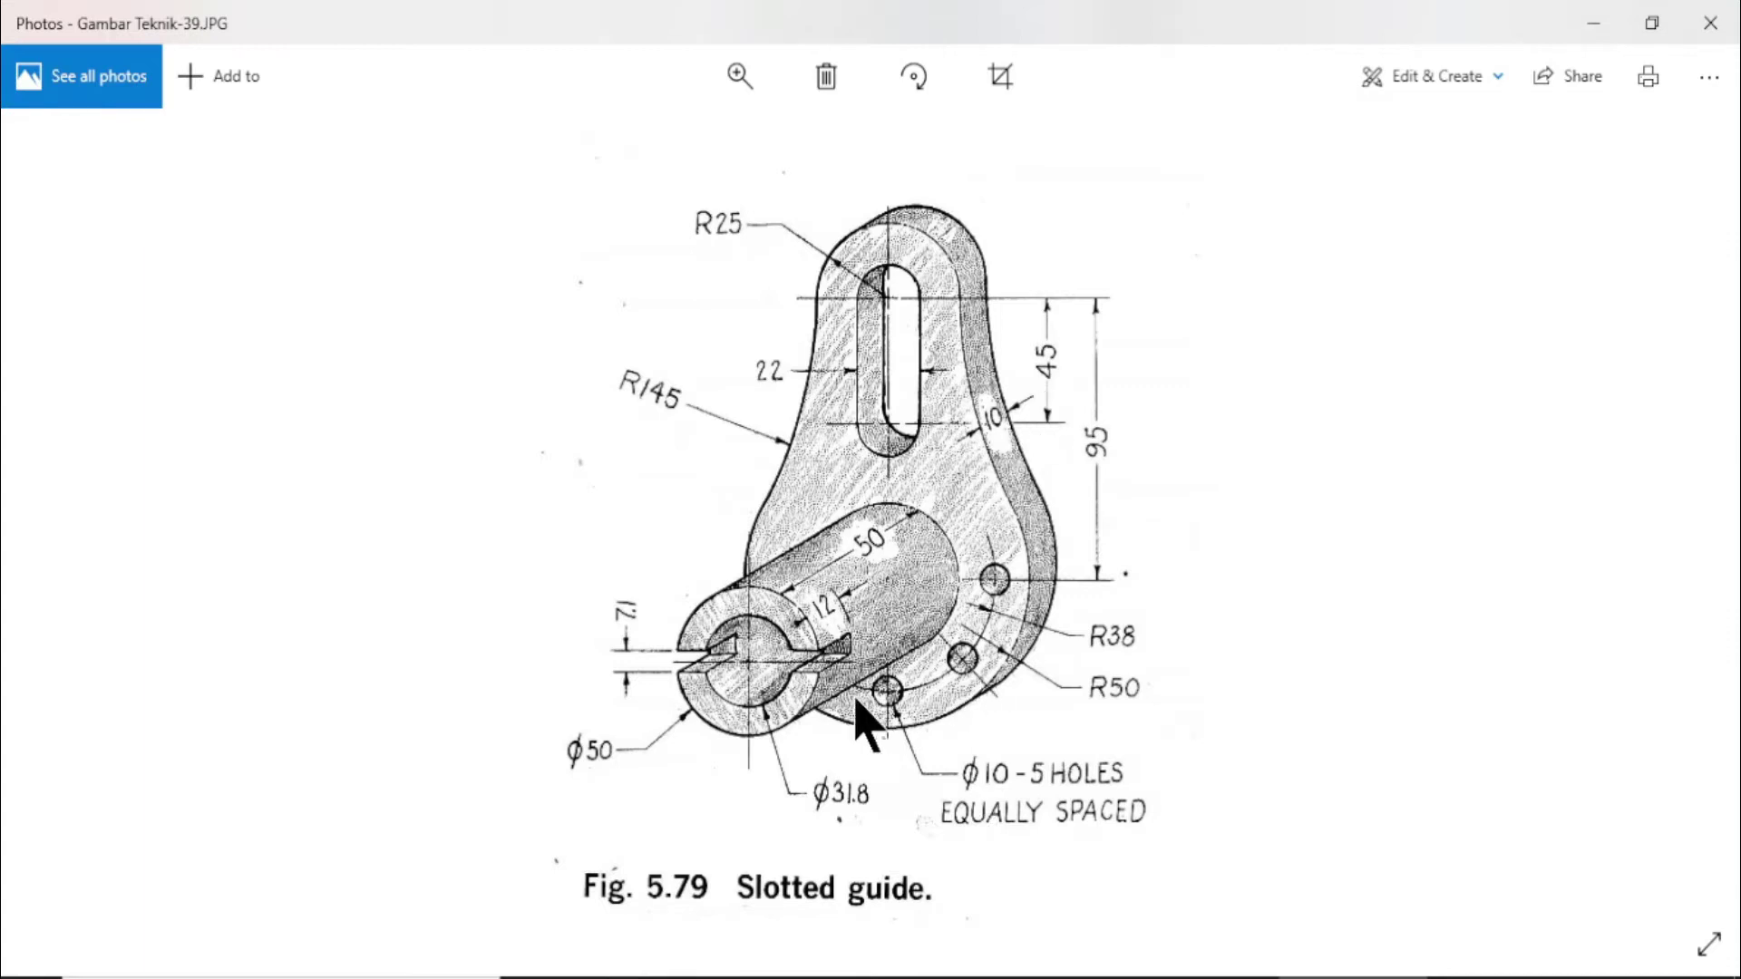
Draw a circle centred below the R25 arc
{"action": "left_click", "coordinate": [1594, 22]}
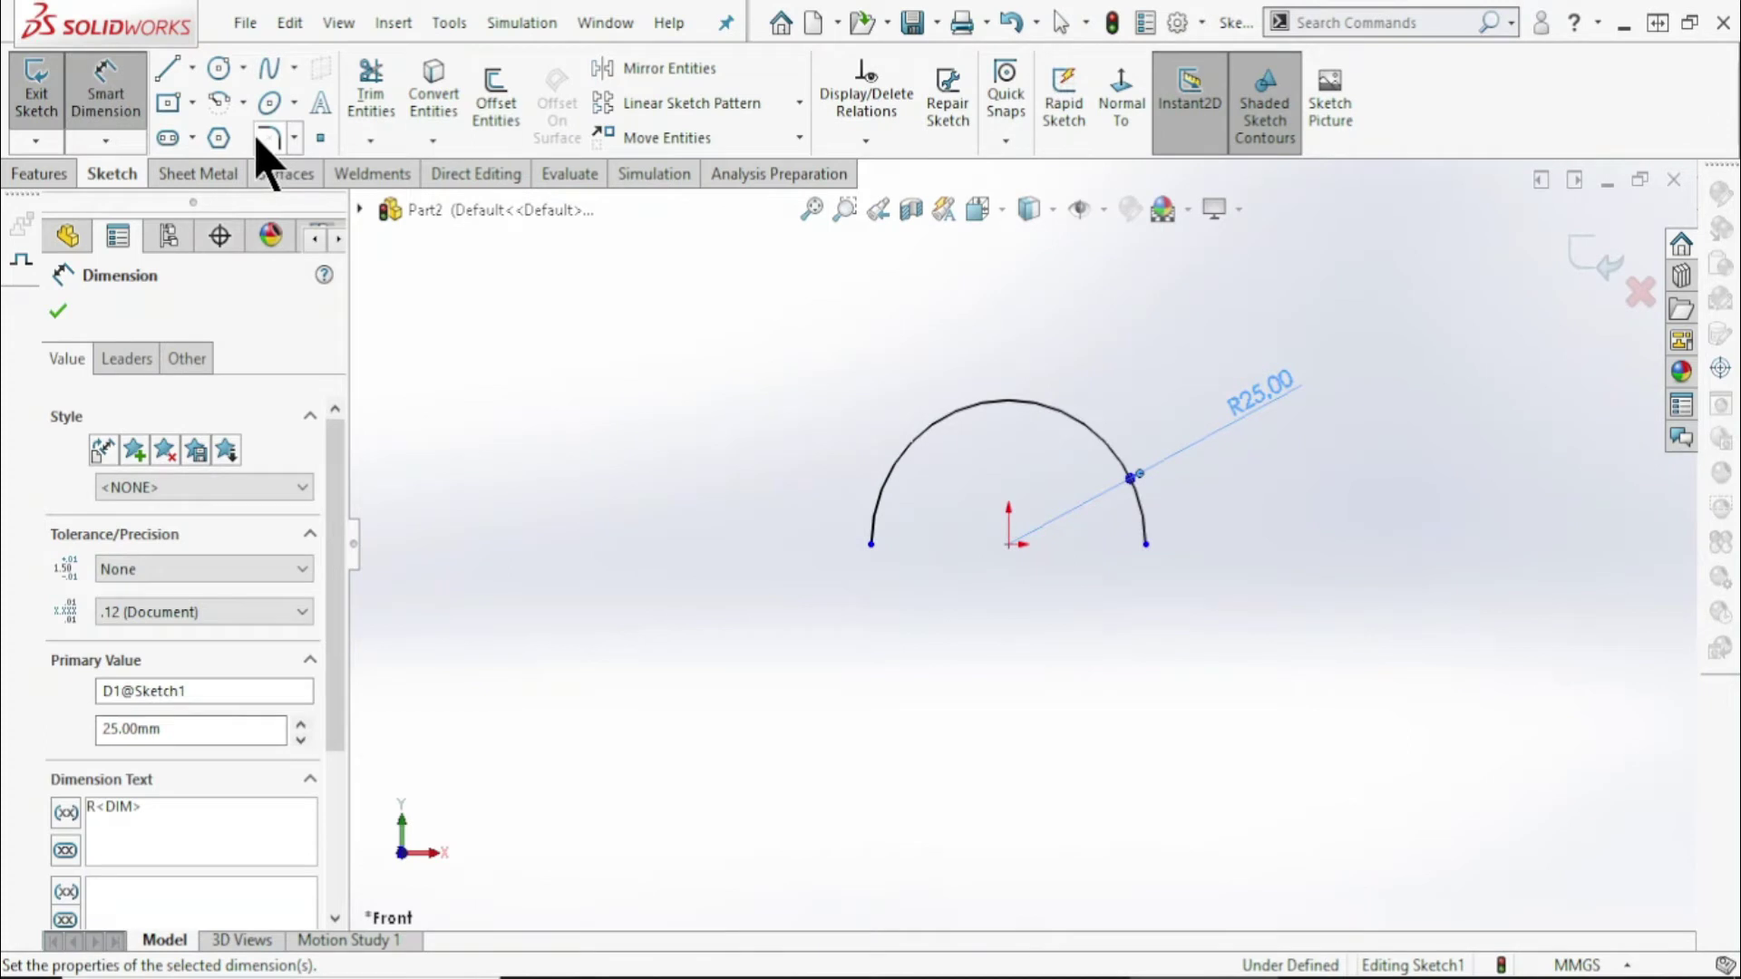
{"action": "left_click", "coordinate": [219, 68]}
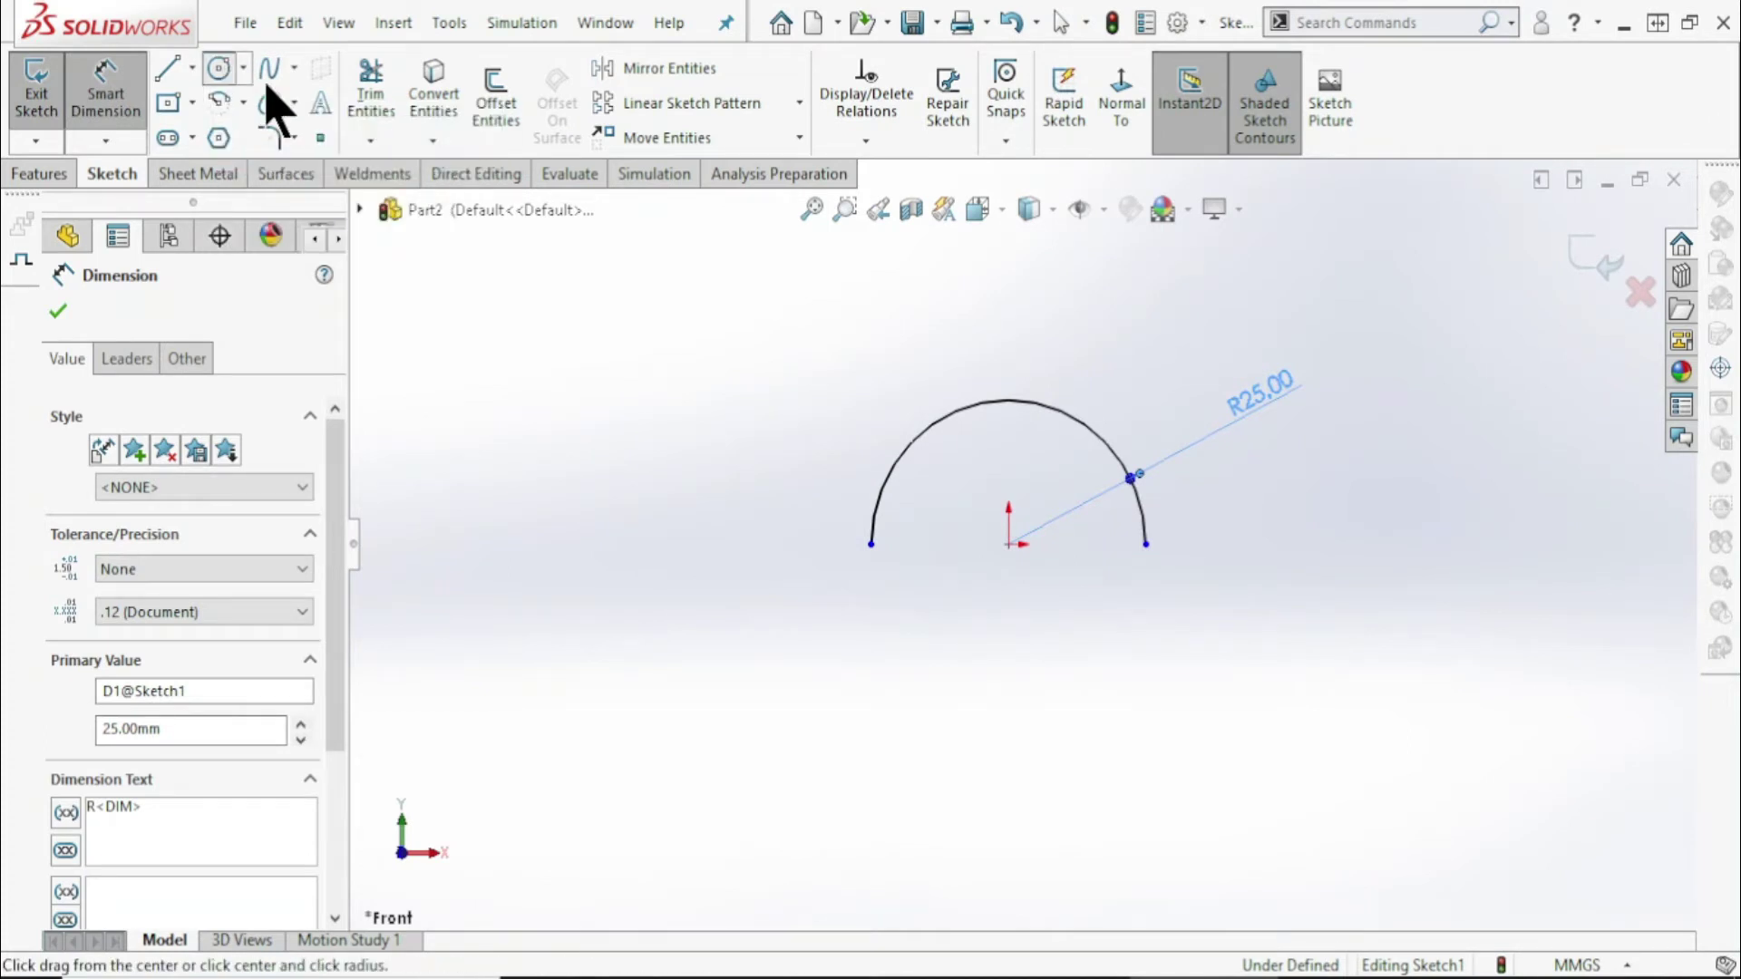
{"action": "scroll", "coordinate": [1009, 539], "scroll_direction": "up", "scroll_amount": 3}
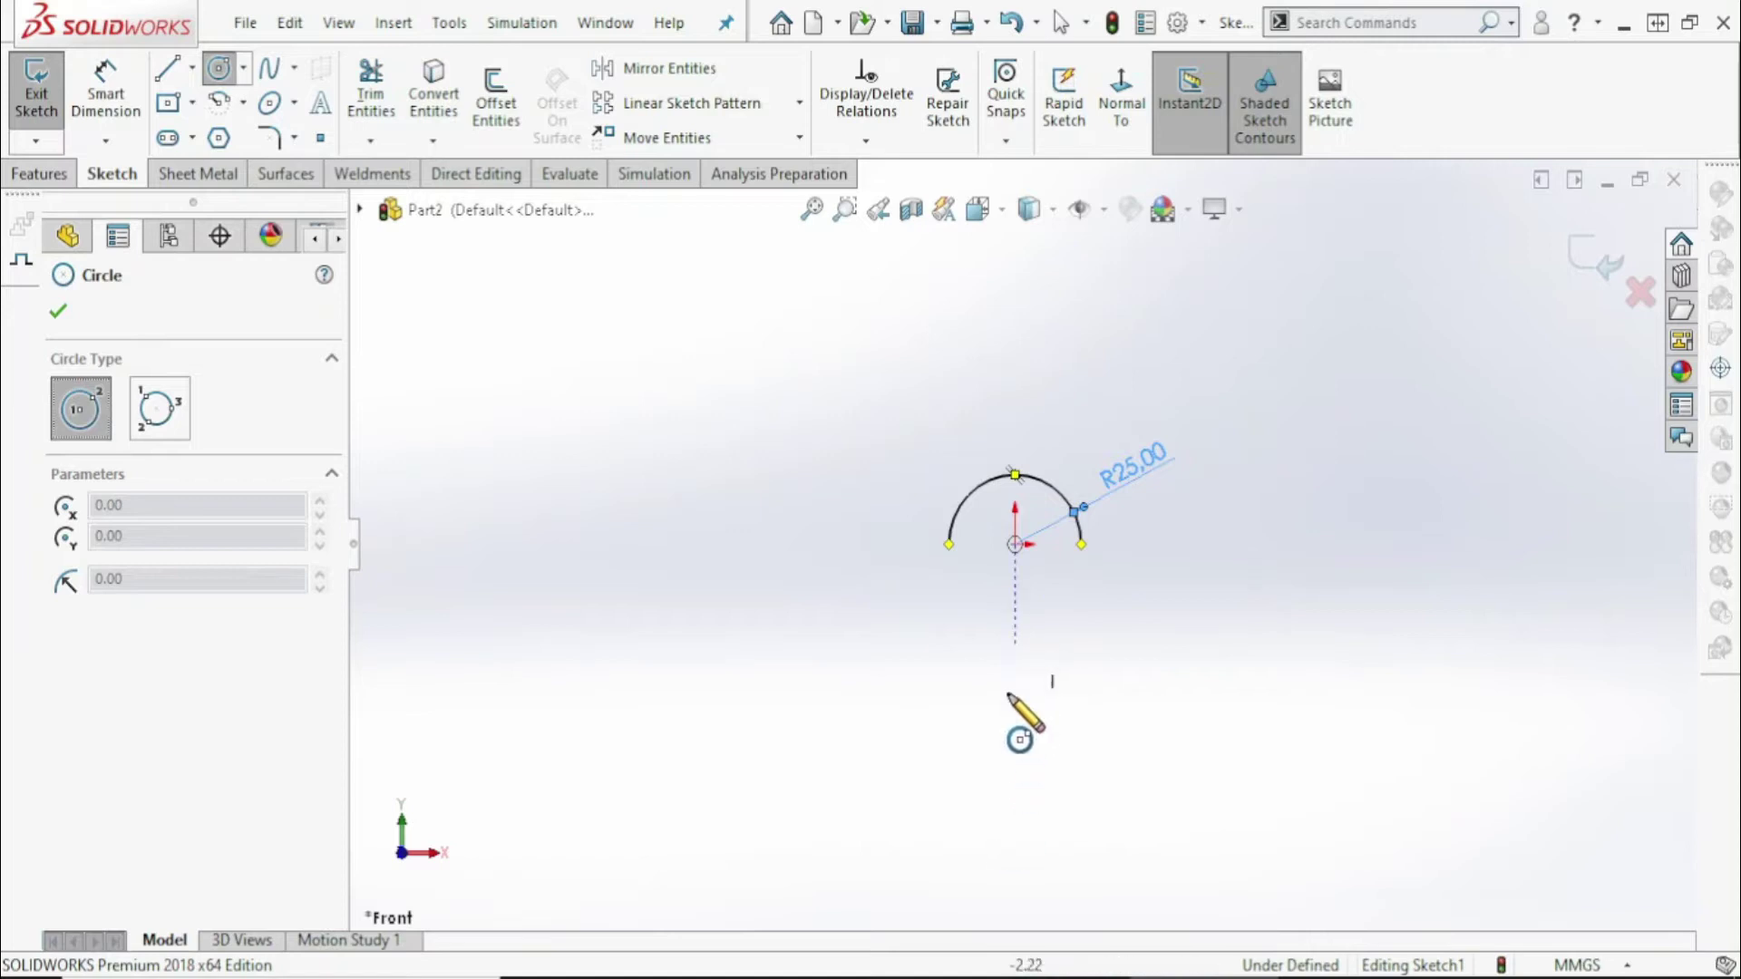
{"action": "left_click", "coordinate": [1015, 841]}
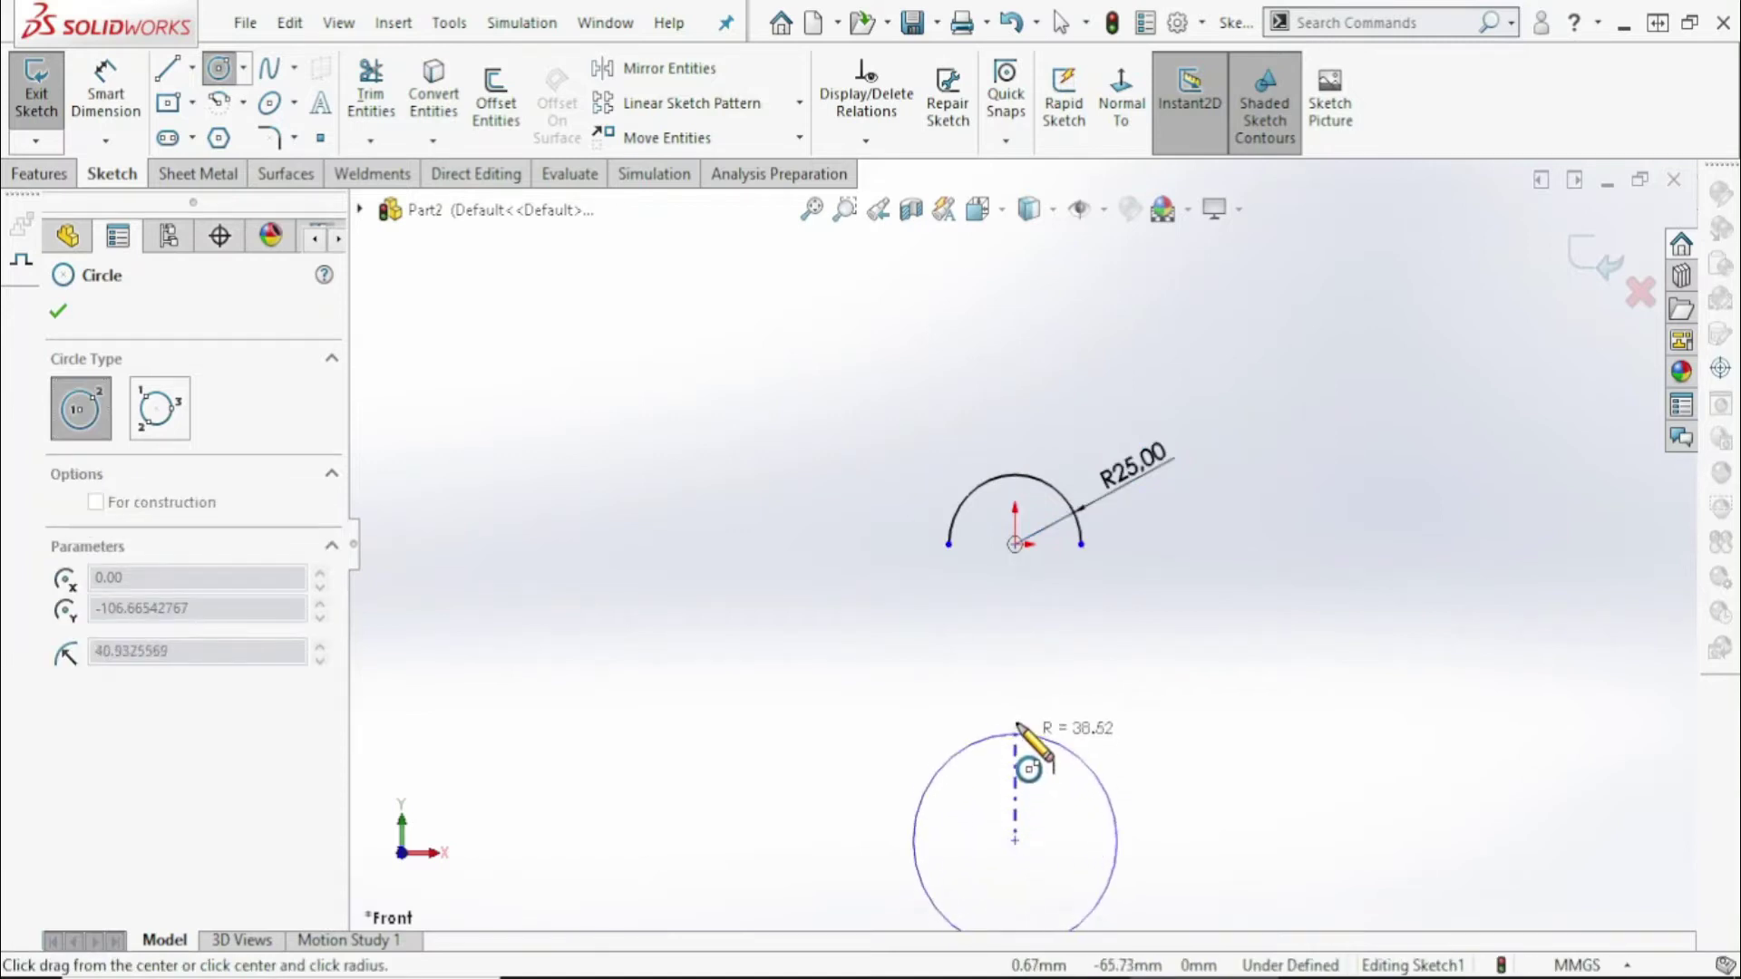
{"action": "left_click", "coordinate": [1014, 675]}
{"action": "right_click", "coordinate": [1215, 535]}
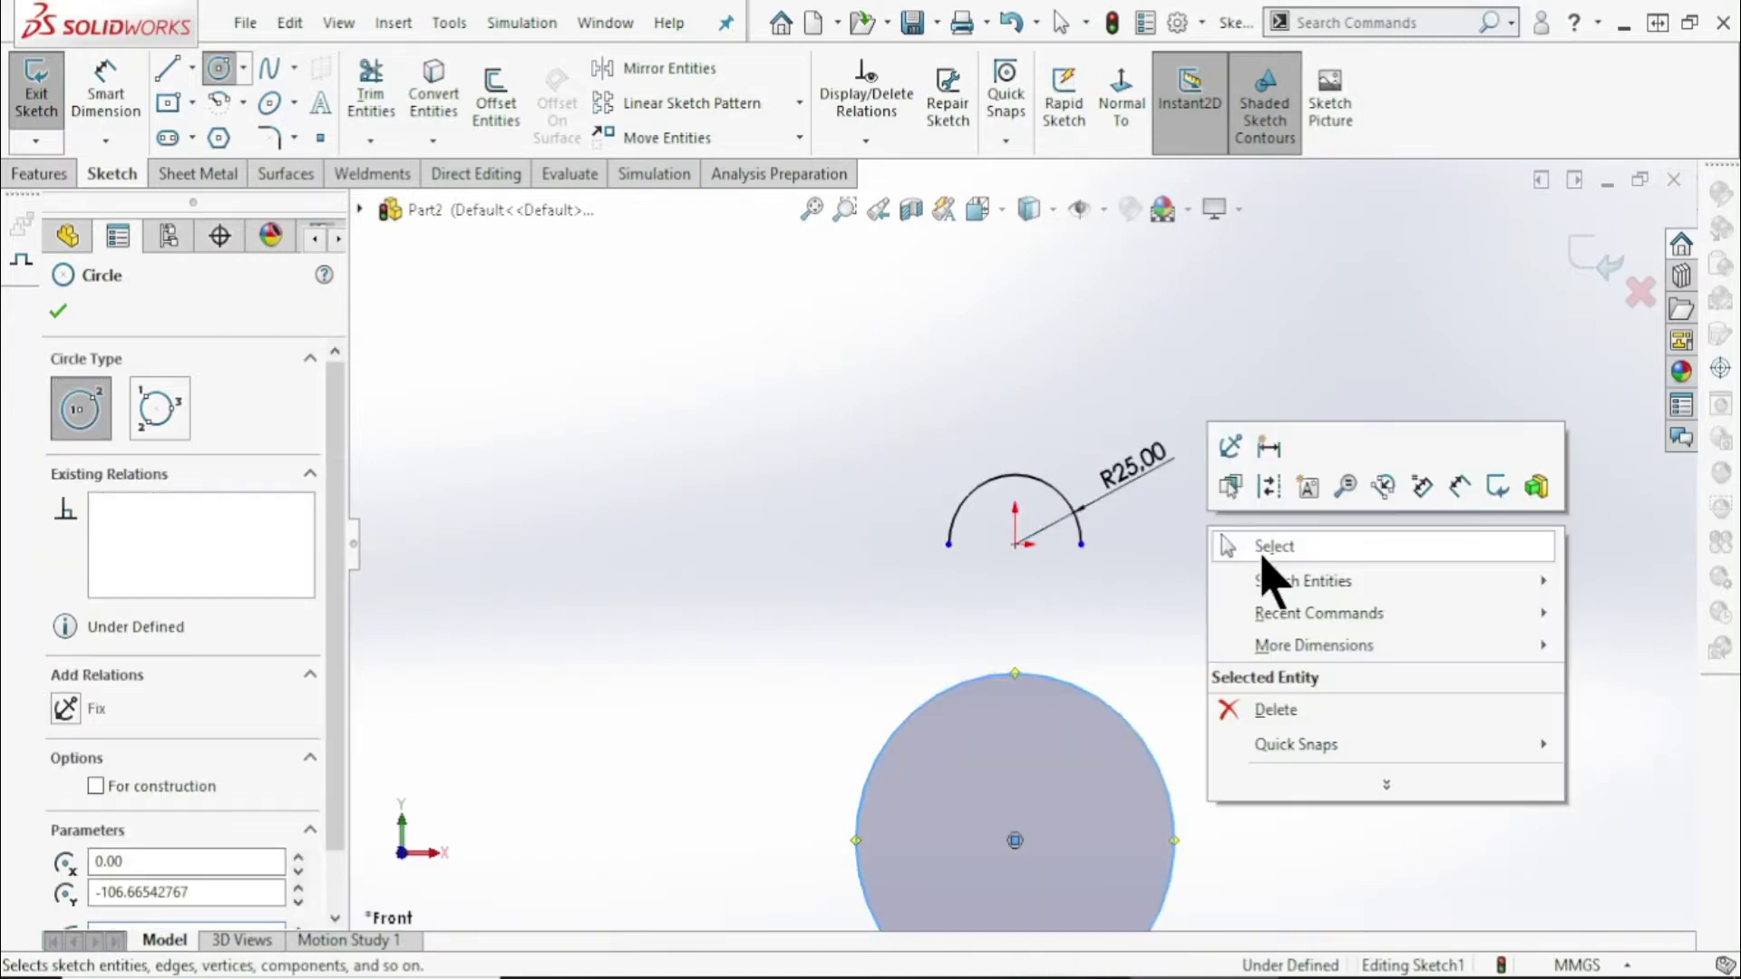
{"action": "left_click", "coordinate": [1269, 585]}
{"action": "key", "text": "Escape"}
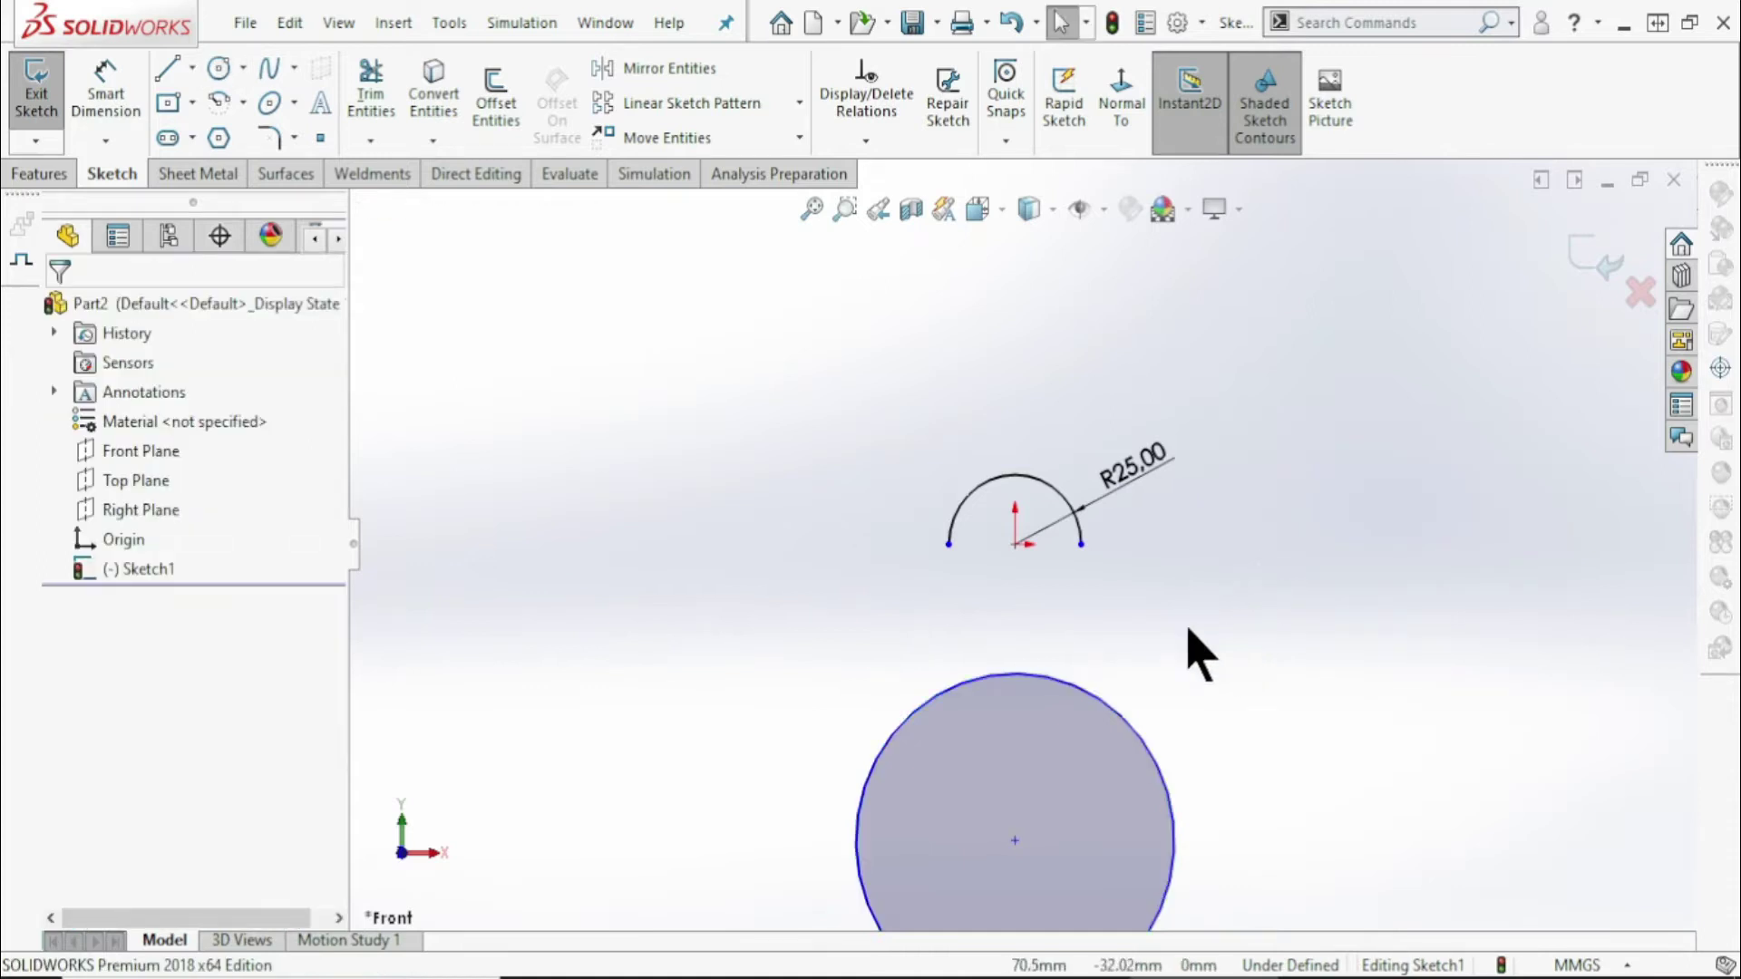
Dimension the lower circle at Ø100 (entered as 50+50), then view the reference drawing
{"action": "left_click", "coordinate": [116, 89]}
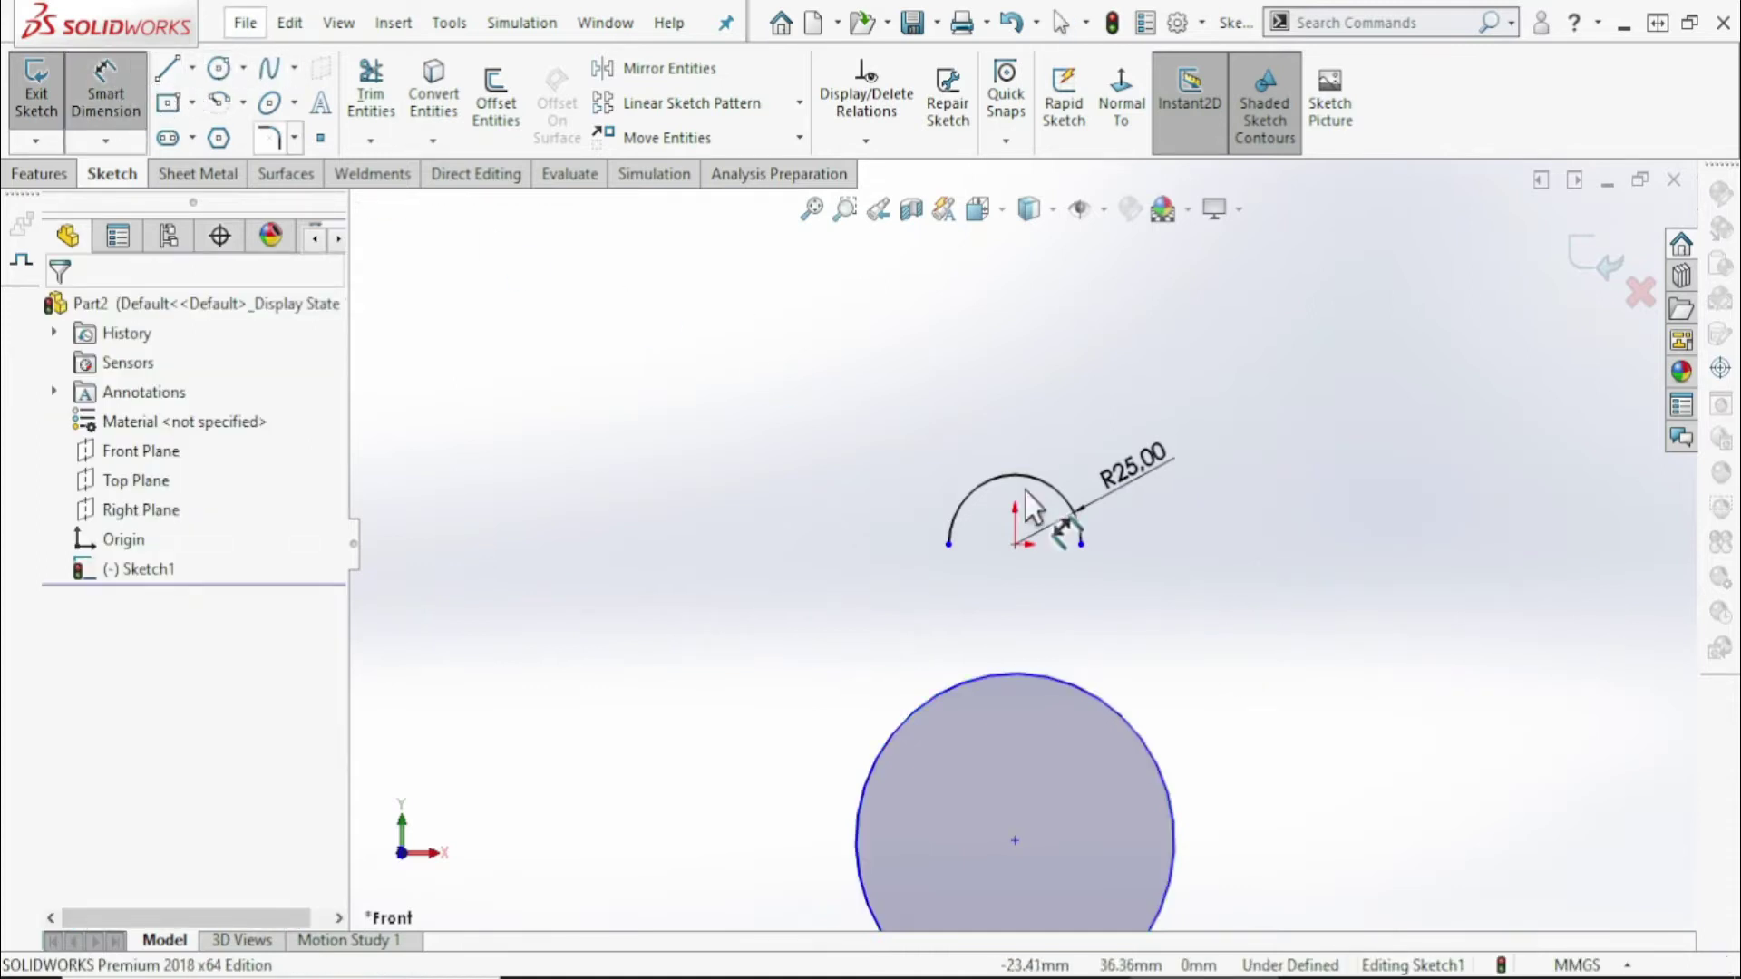
{"action": "left_click", "coordinate": [1145, 758]}
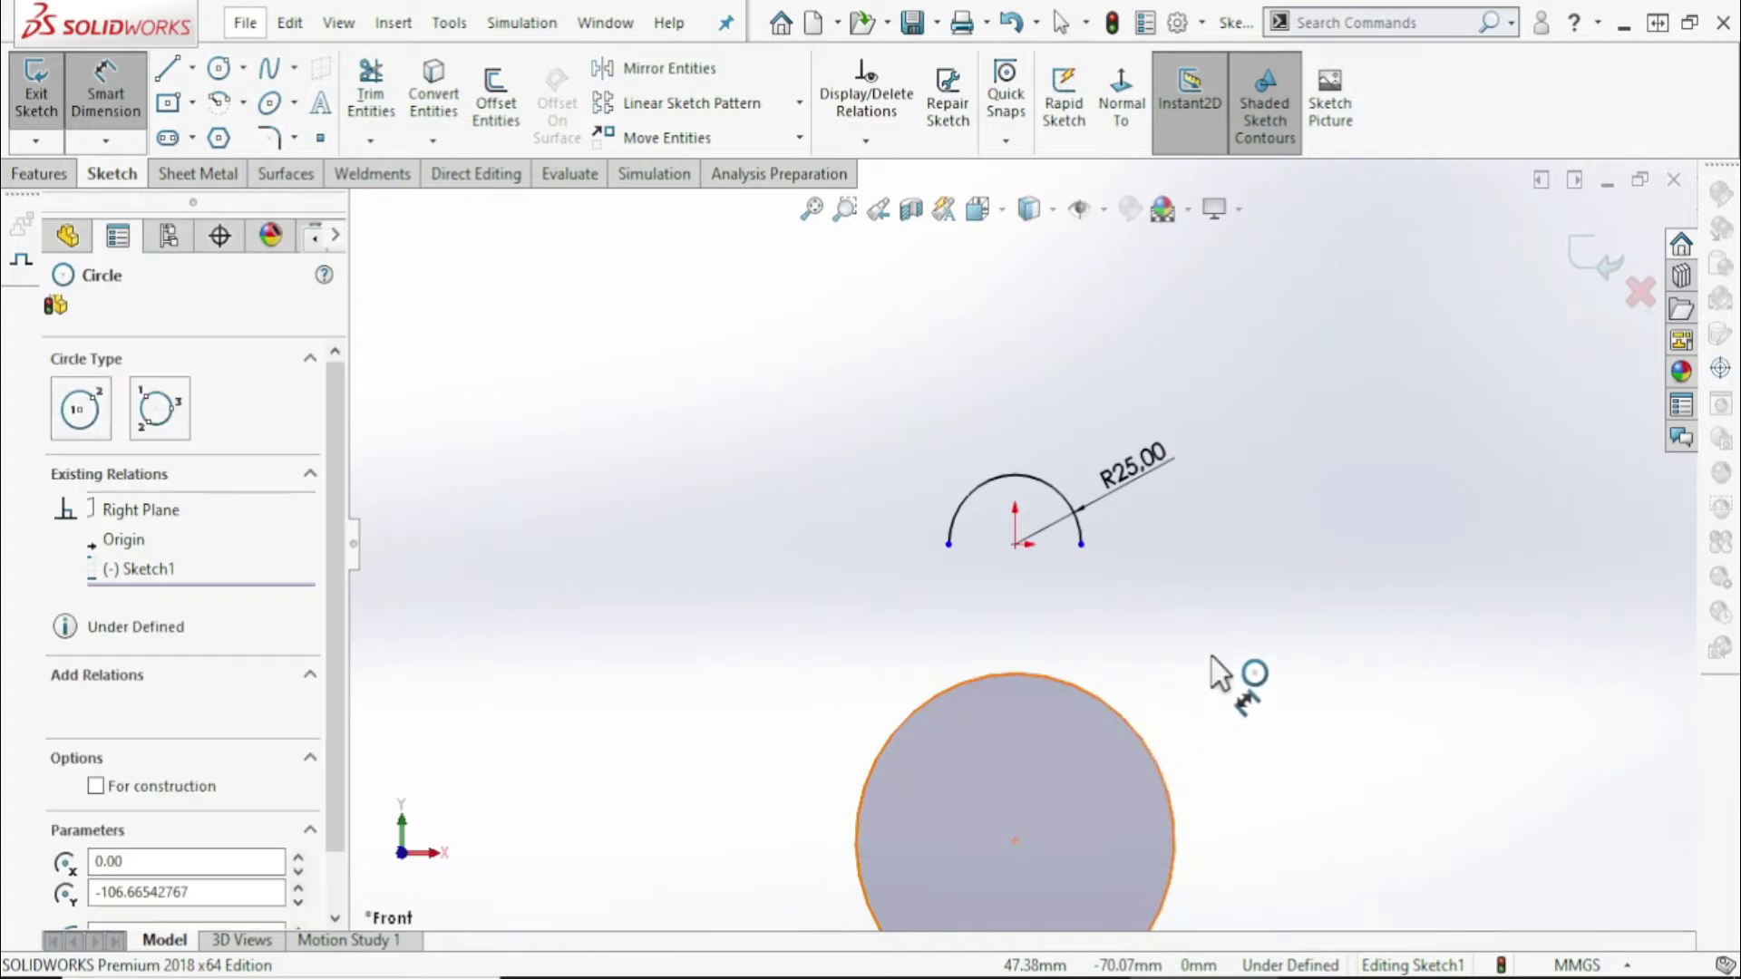
{"action": "left_click", "coordinate": [1293, 621]}
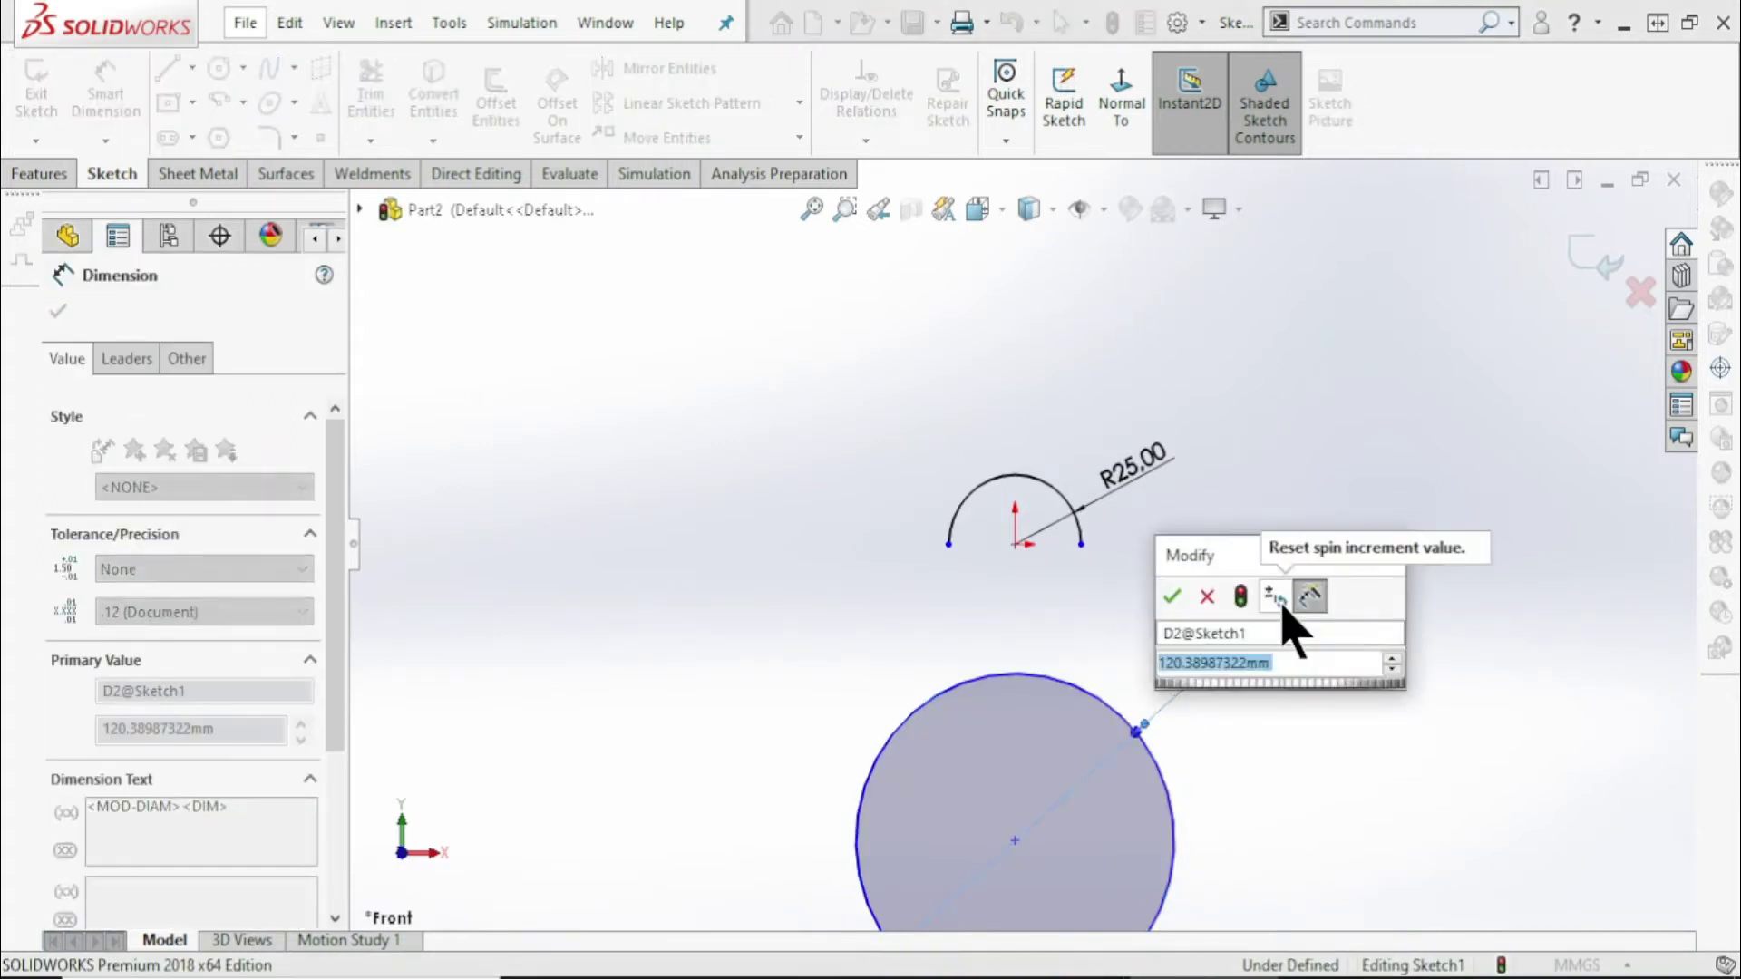
{"action": "type", "text": "50"}
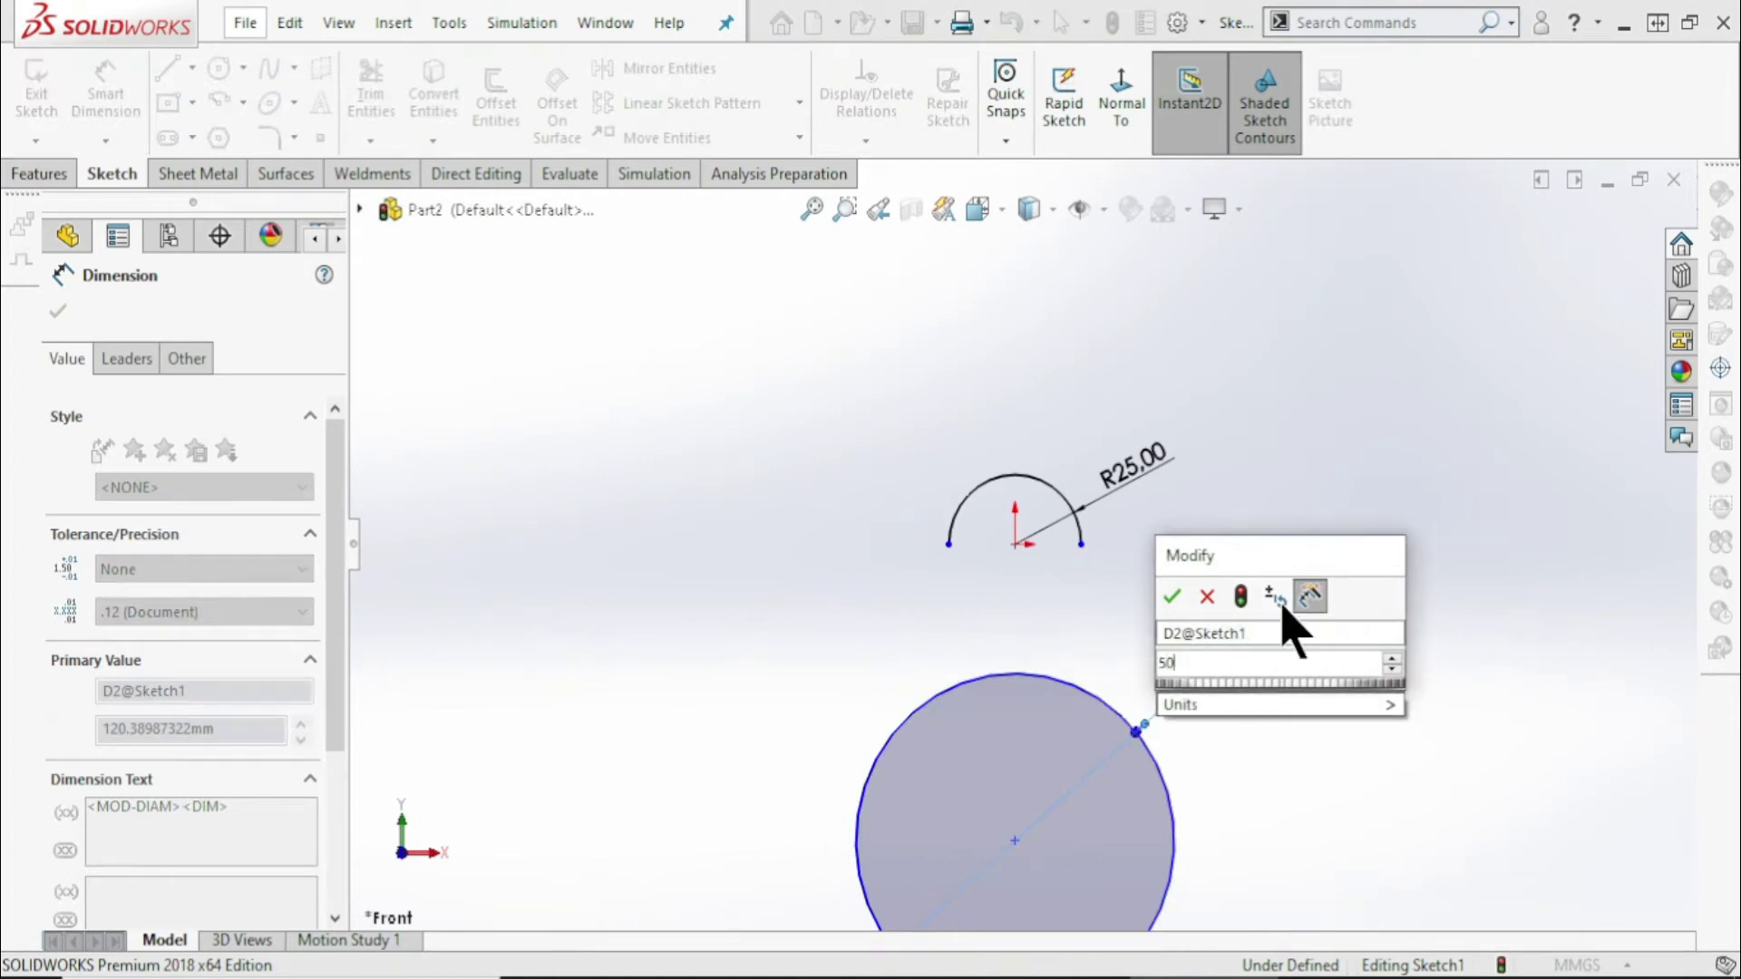
{"action": "type", "text": "+50"}
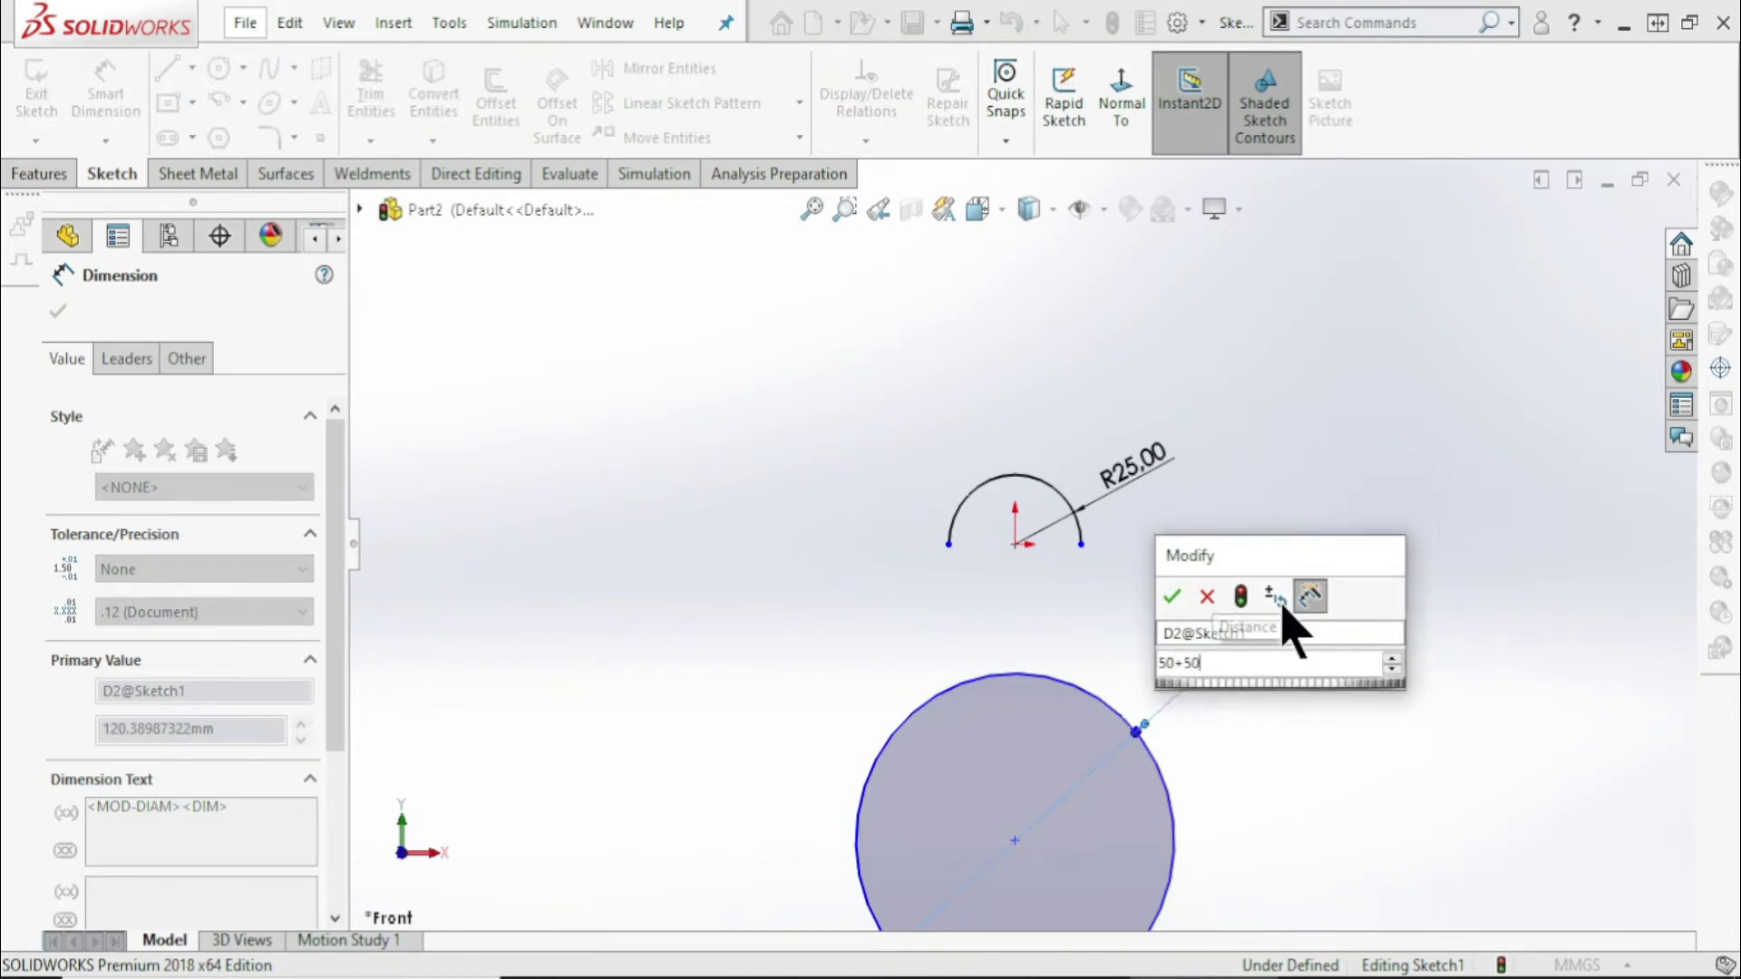
{"action": "key", "text": "Escape"}
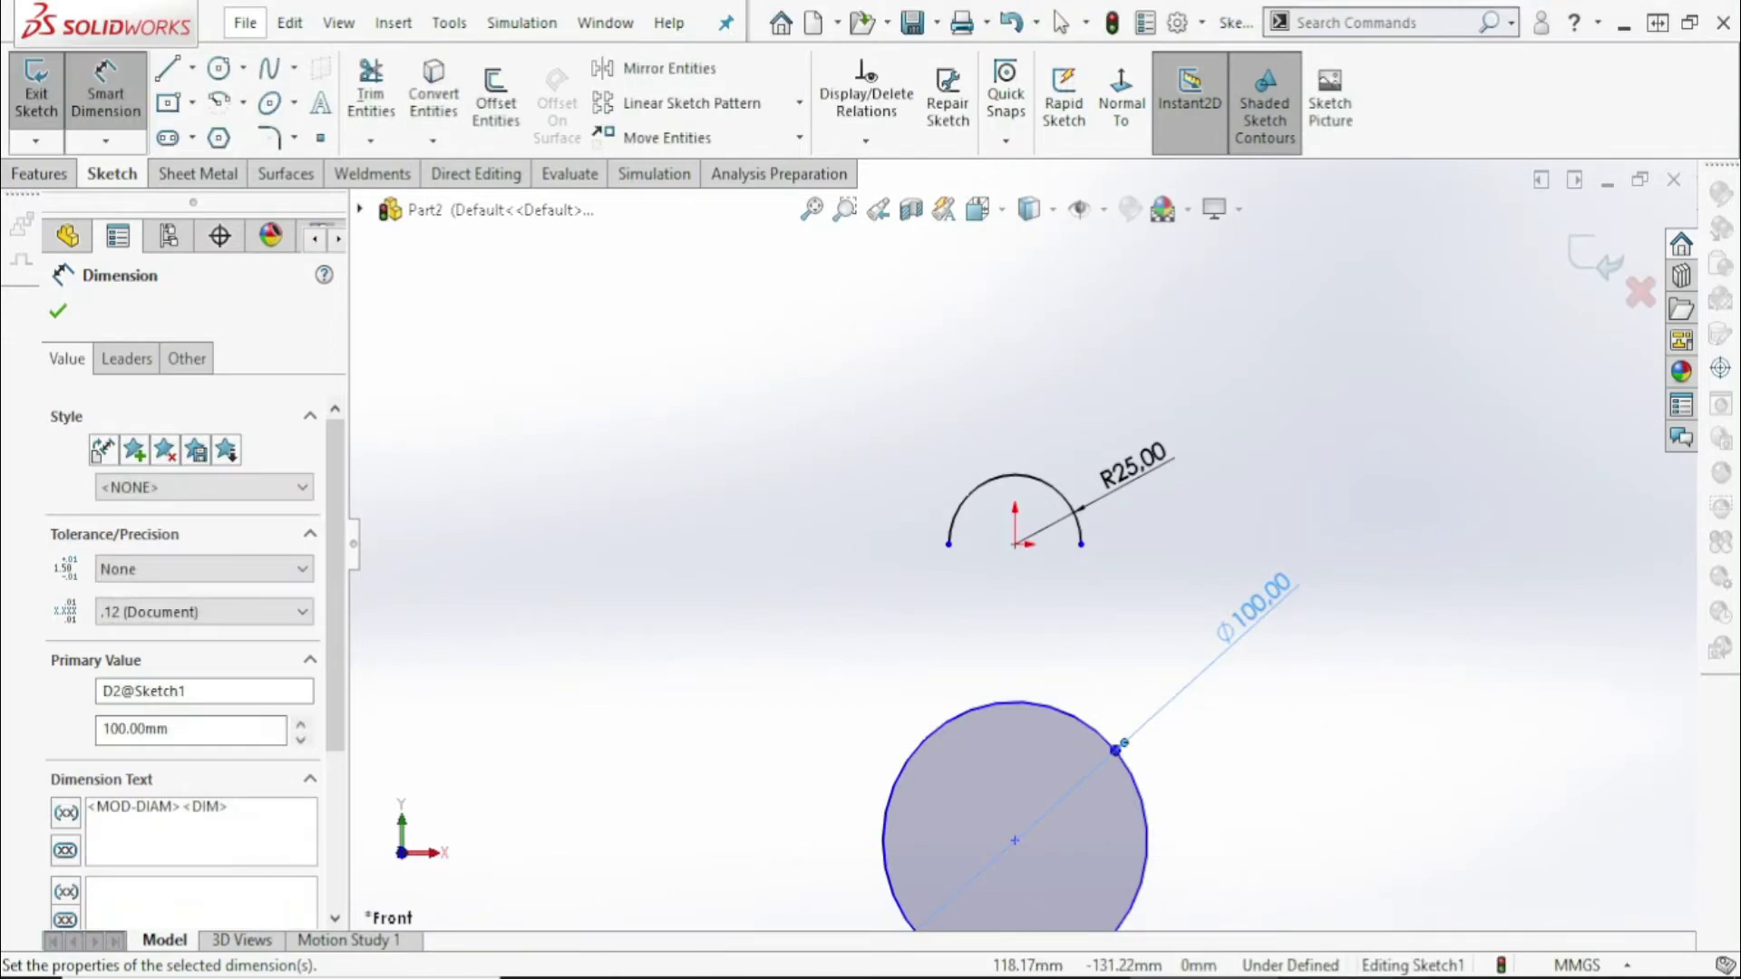
{"action": "key", "text": "alt+Tab"}
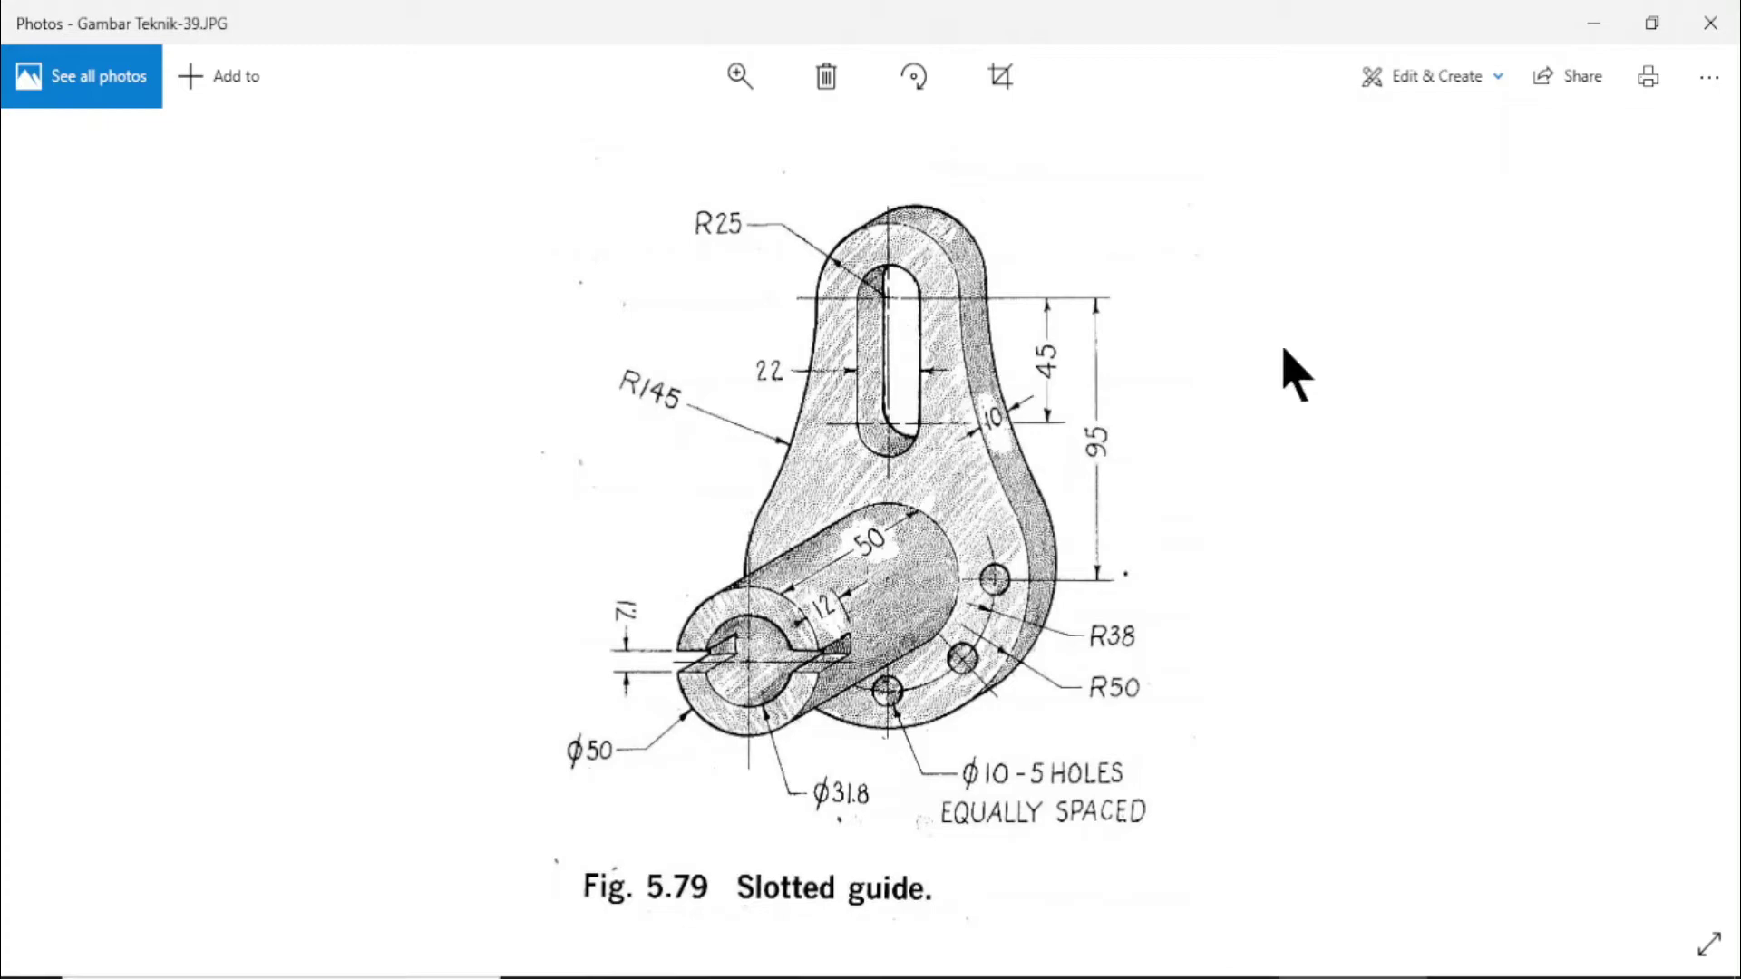
Dimension the distance between the arc centre and the lower circle centre as 95
{"action": "left_click", "coordinate": [1593, 24]}
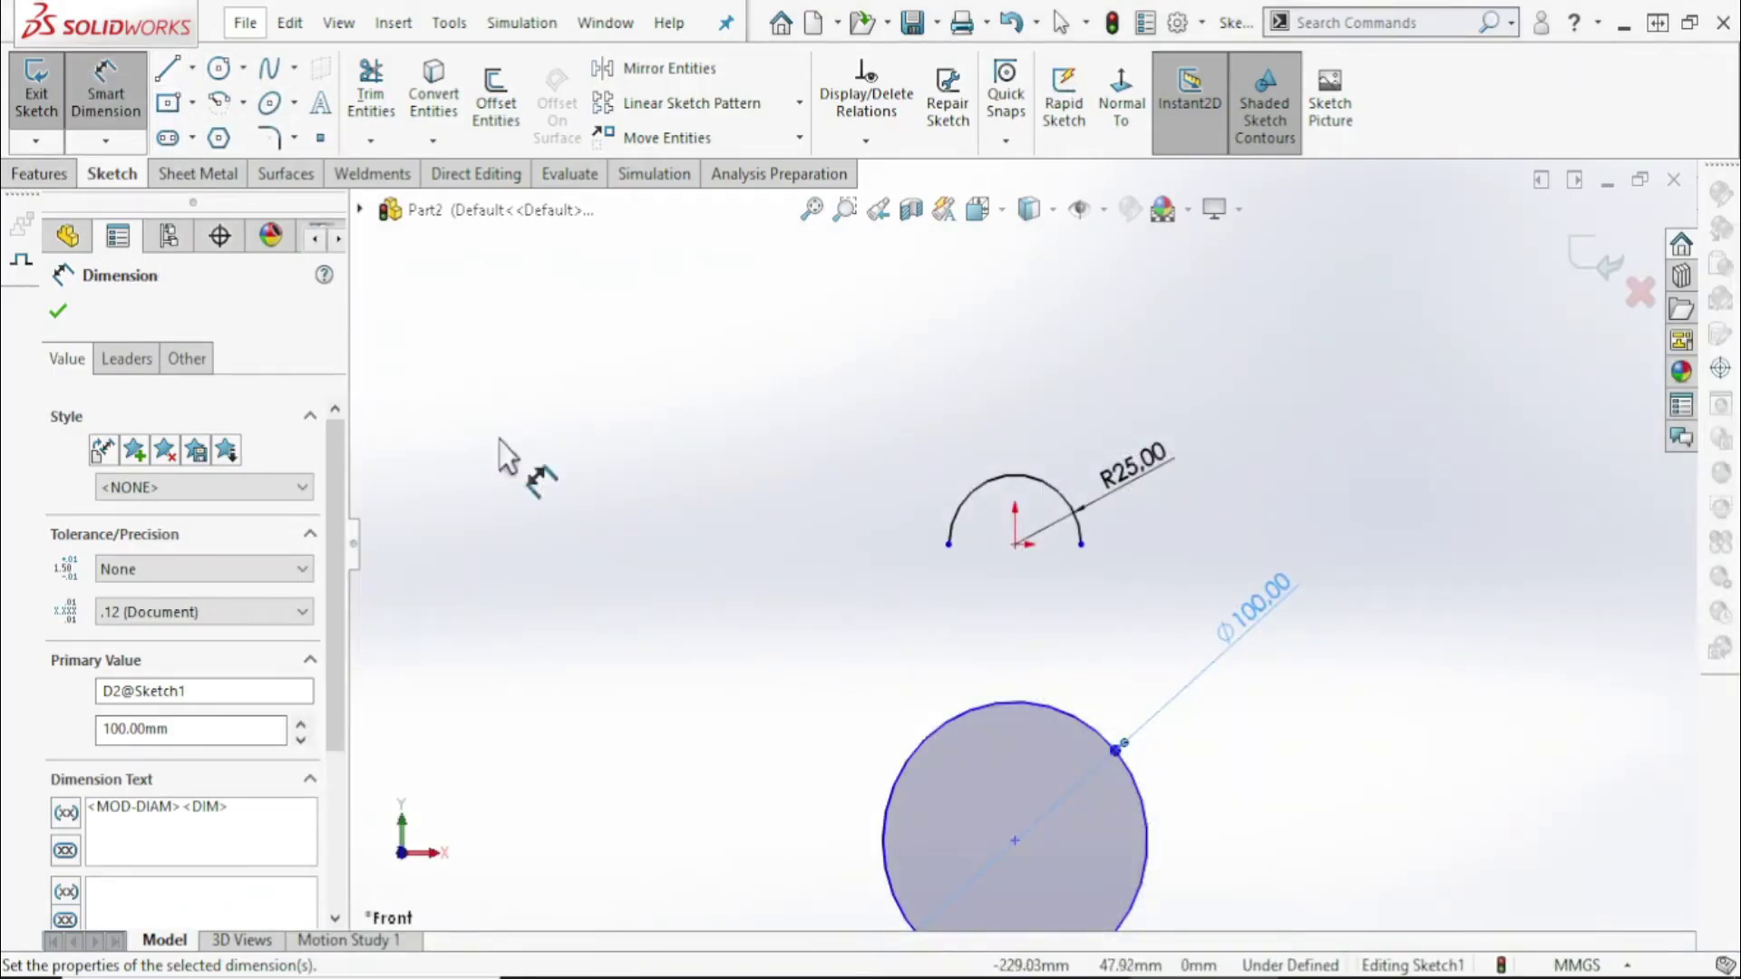
{"action": "left_click", "coordinate": [1015, 546]}
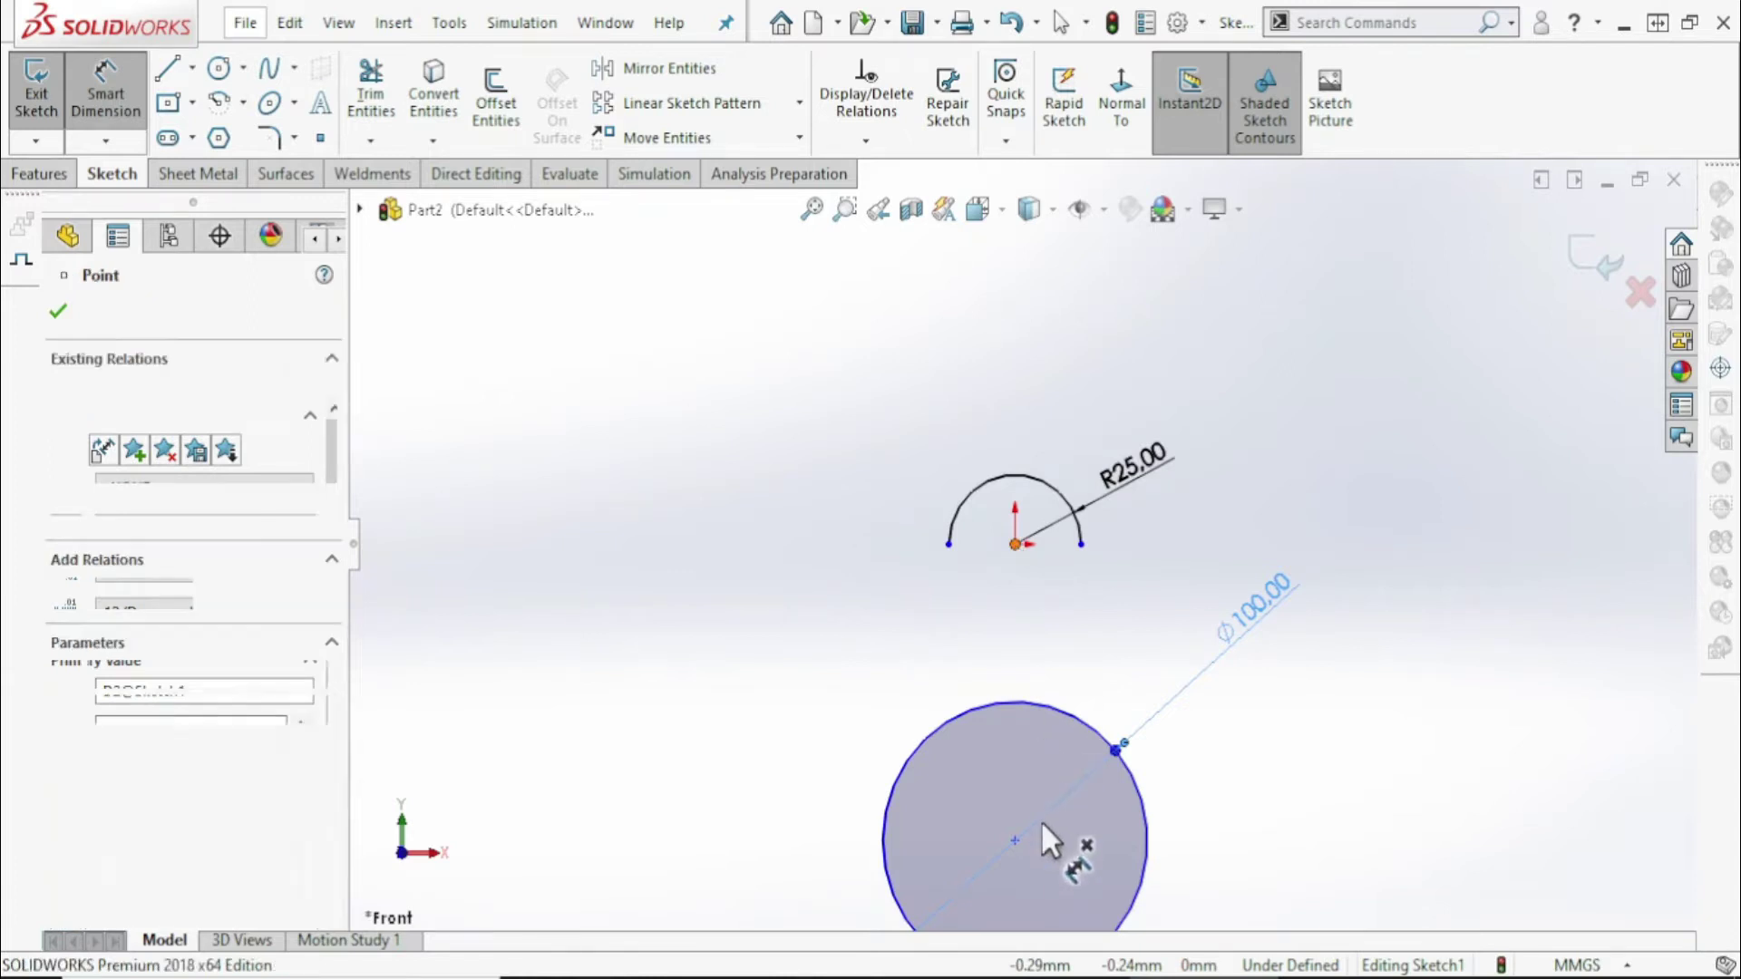
{"action": "left_click", "coordinate": [1016, 841]}
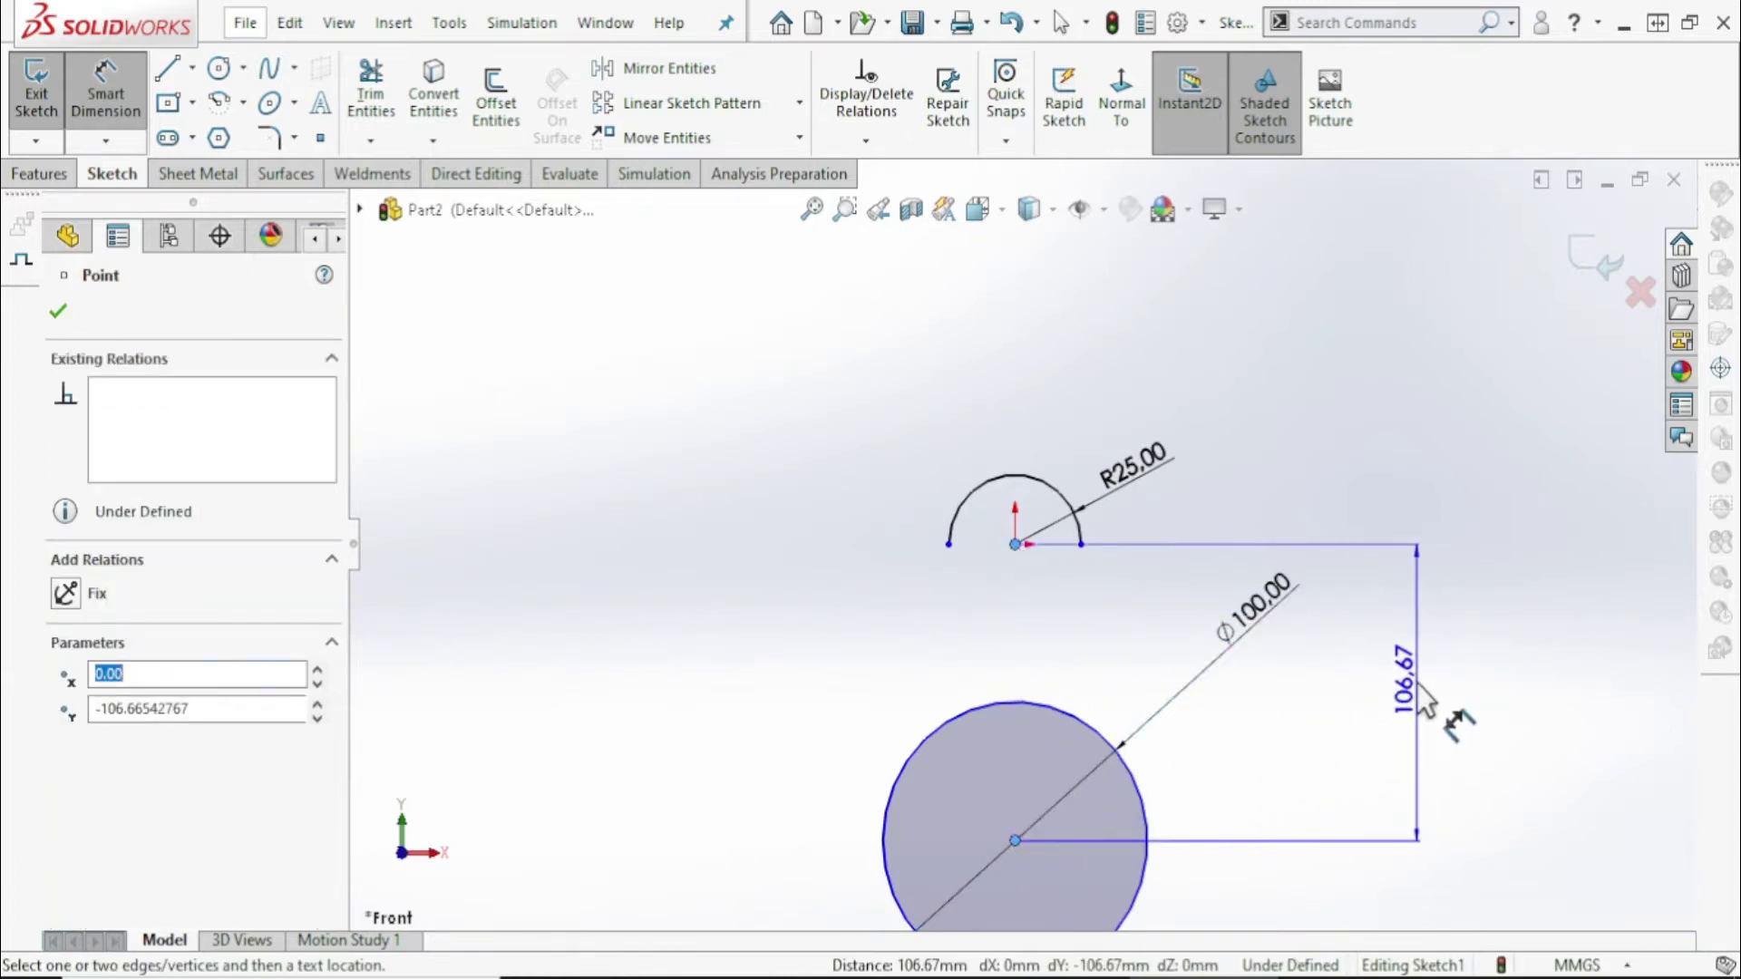
{"action": "left_click", "coordinate": [1416, 683]}
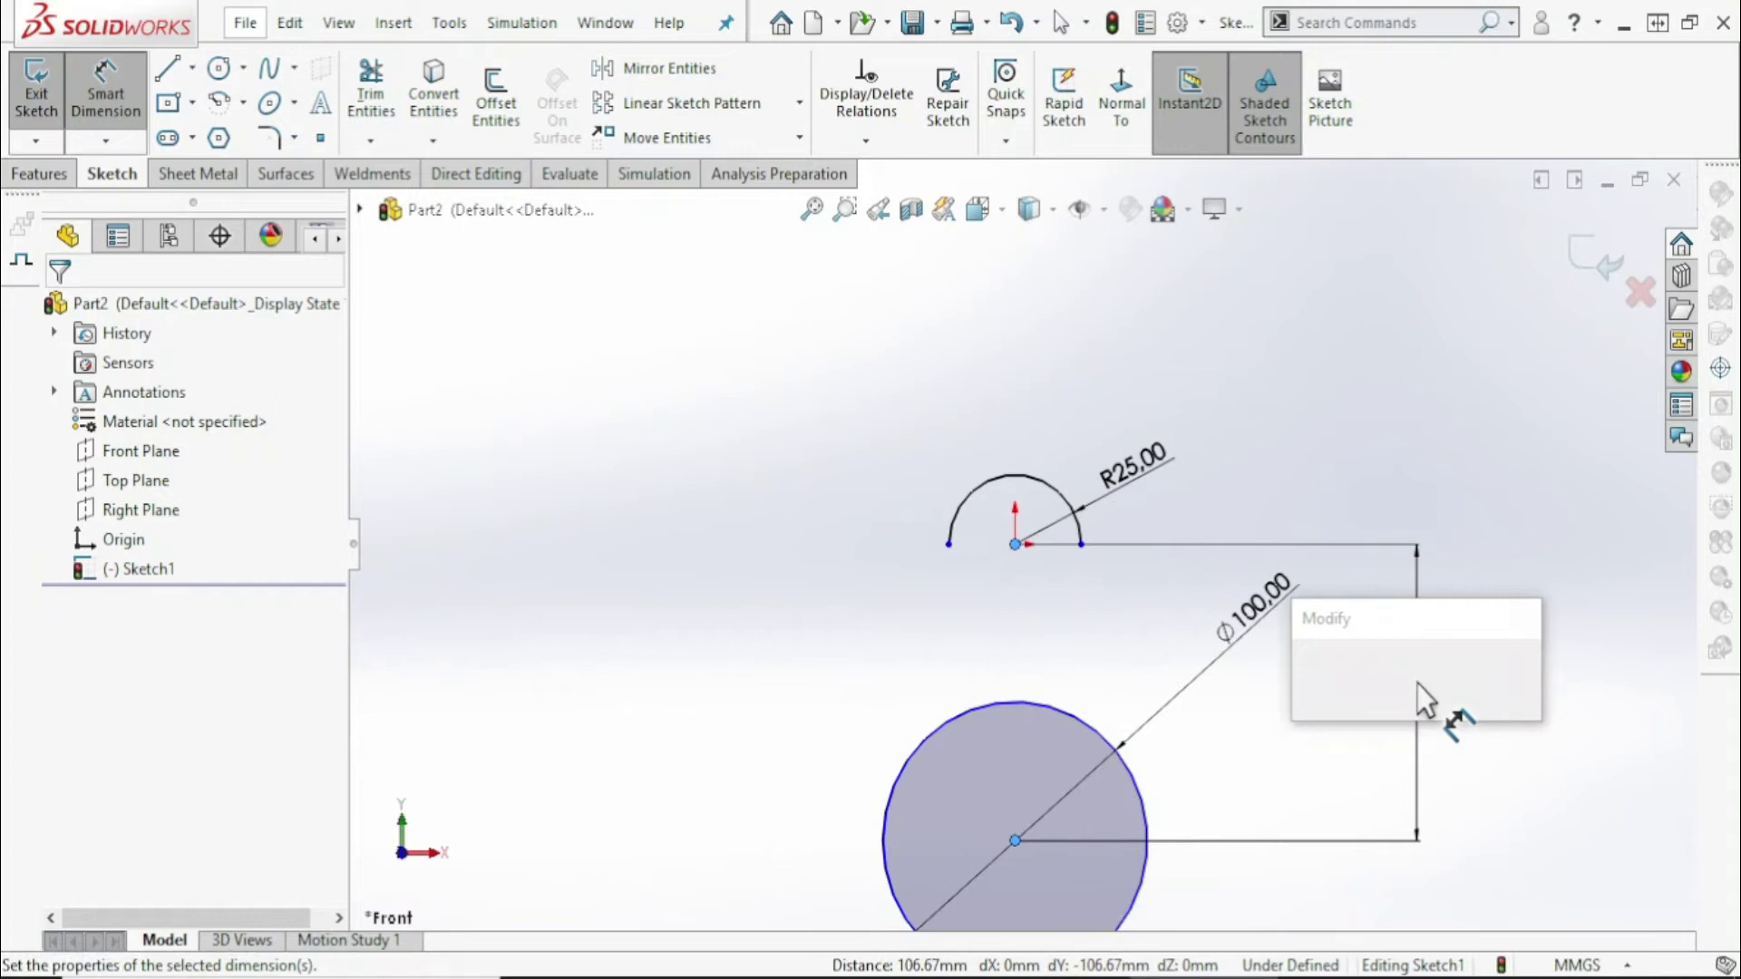
{"action": "type", "text": "95"}
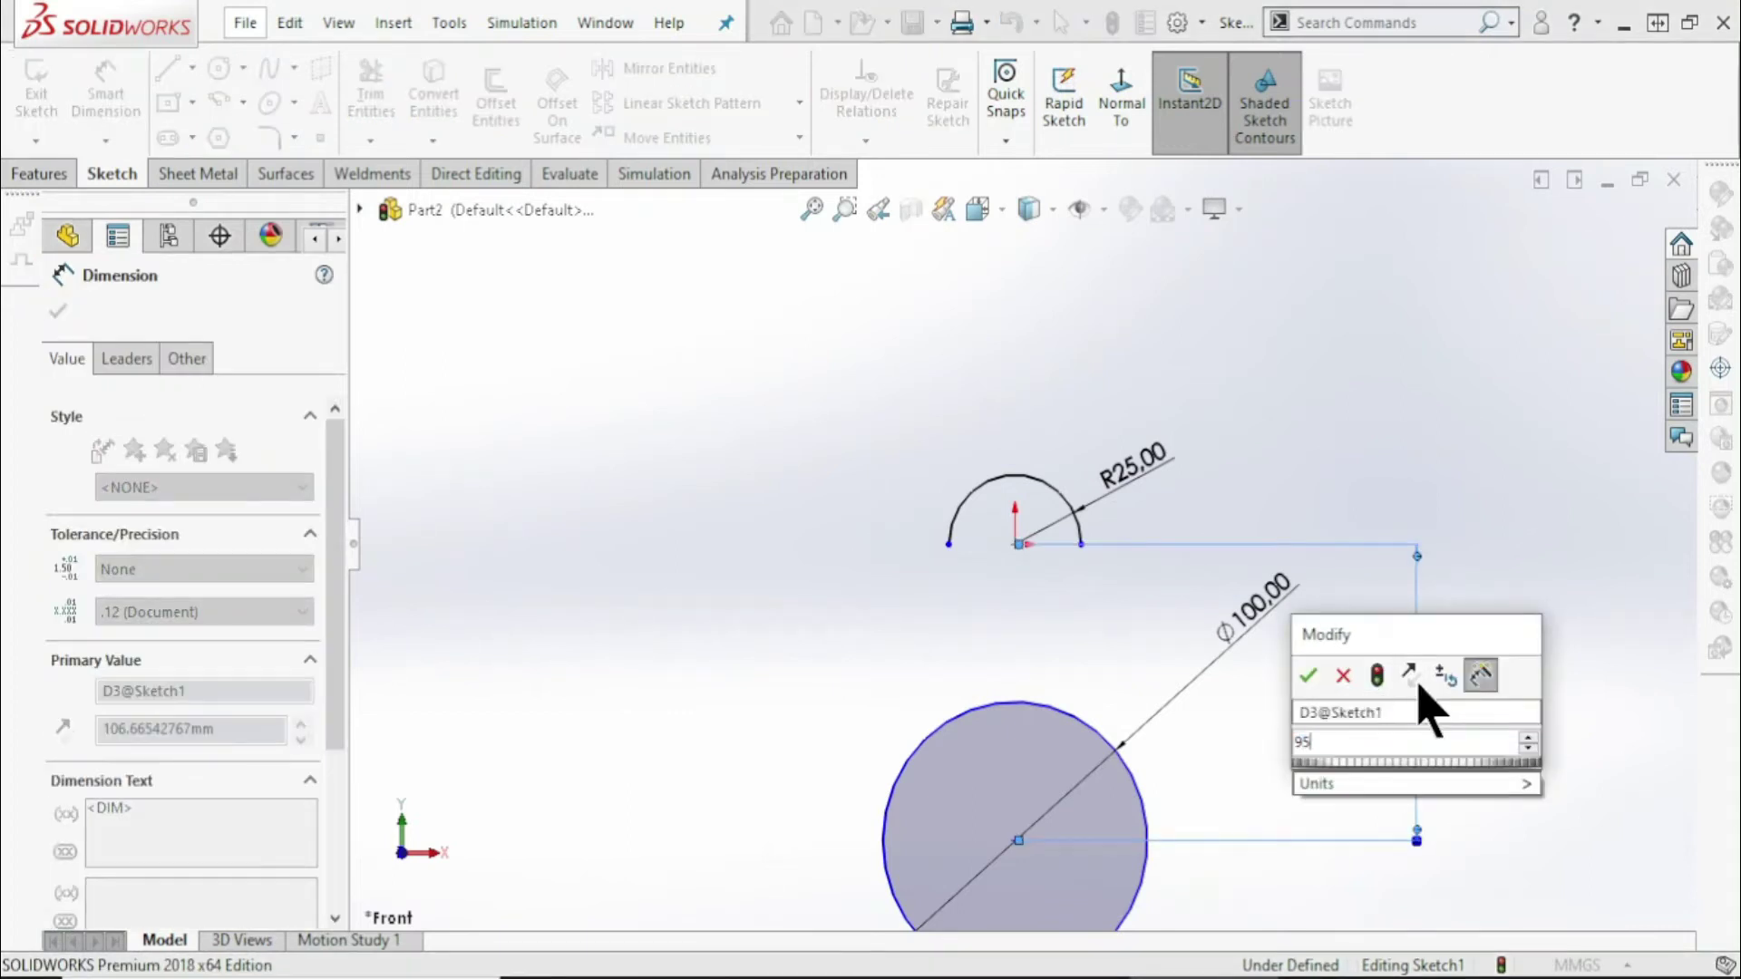
{"action": "key", "text": "Return"}
{"action": "key", "text": "Escape"}
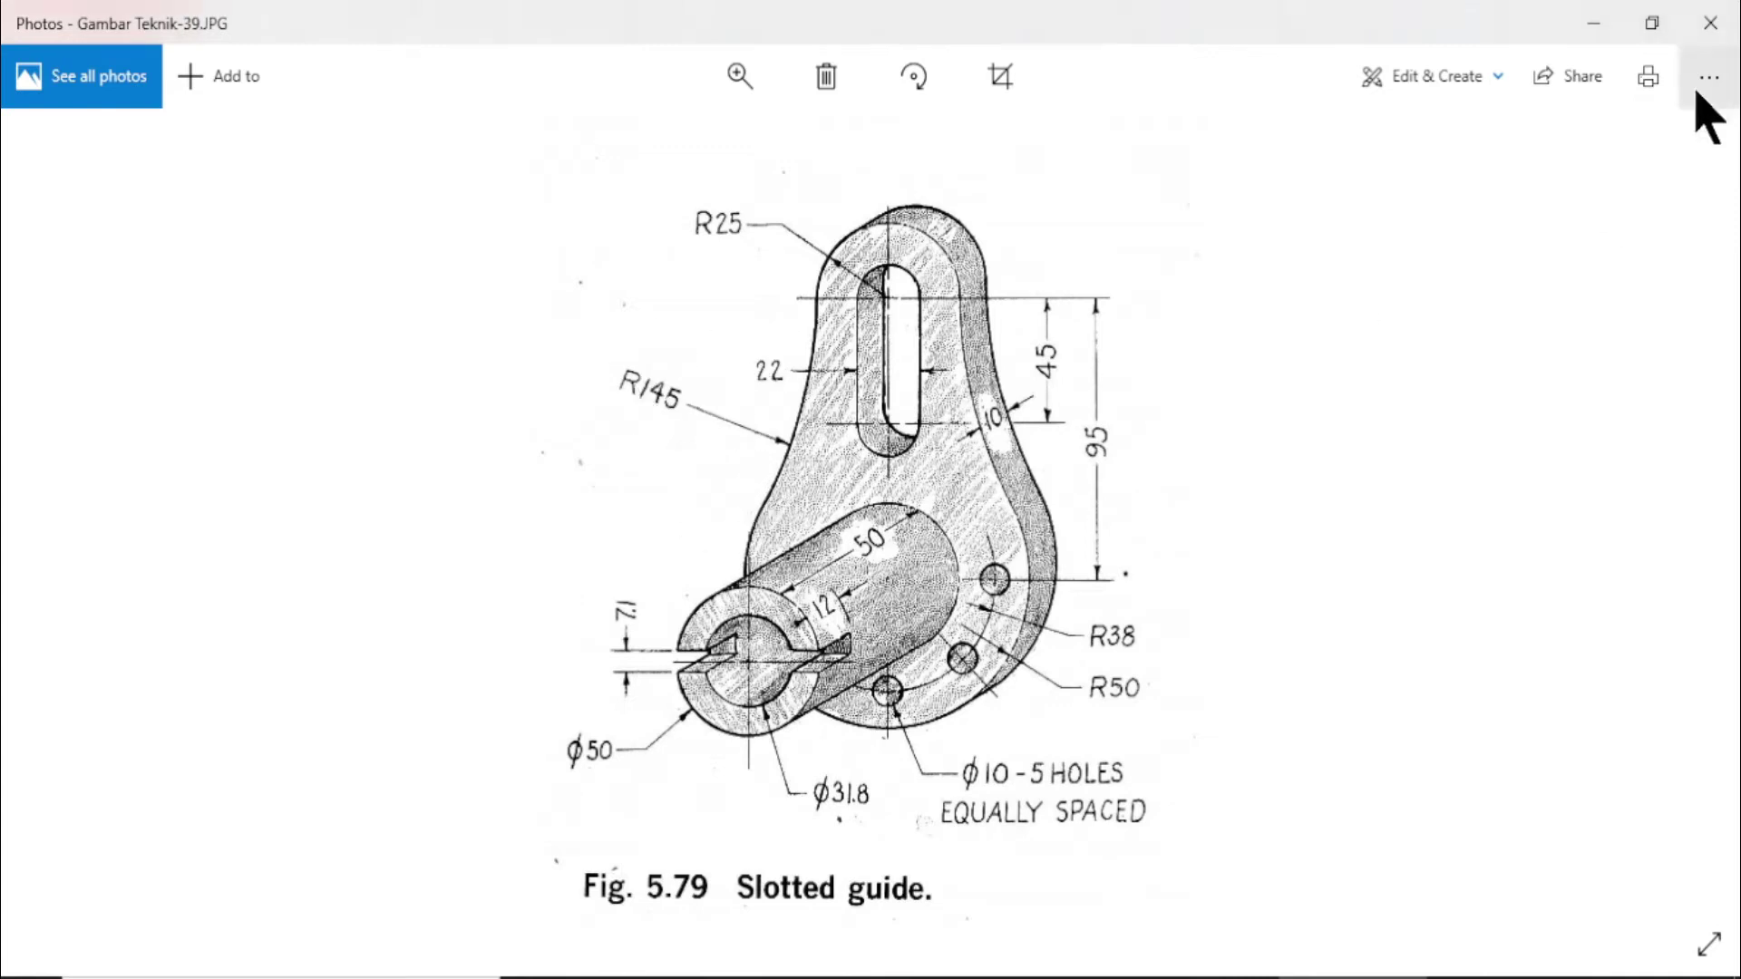
Add a vertical relation between the arc centre and the lower circle centre
{"action": "left_click", "coordinate": [1593, 26]}
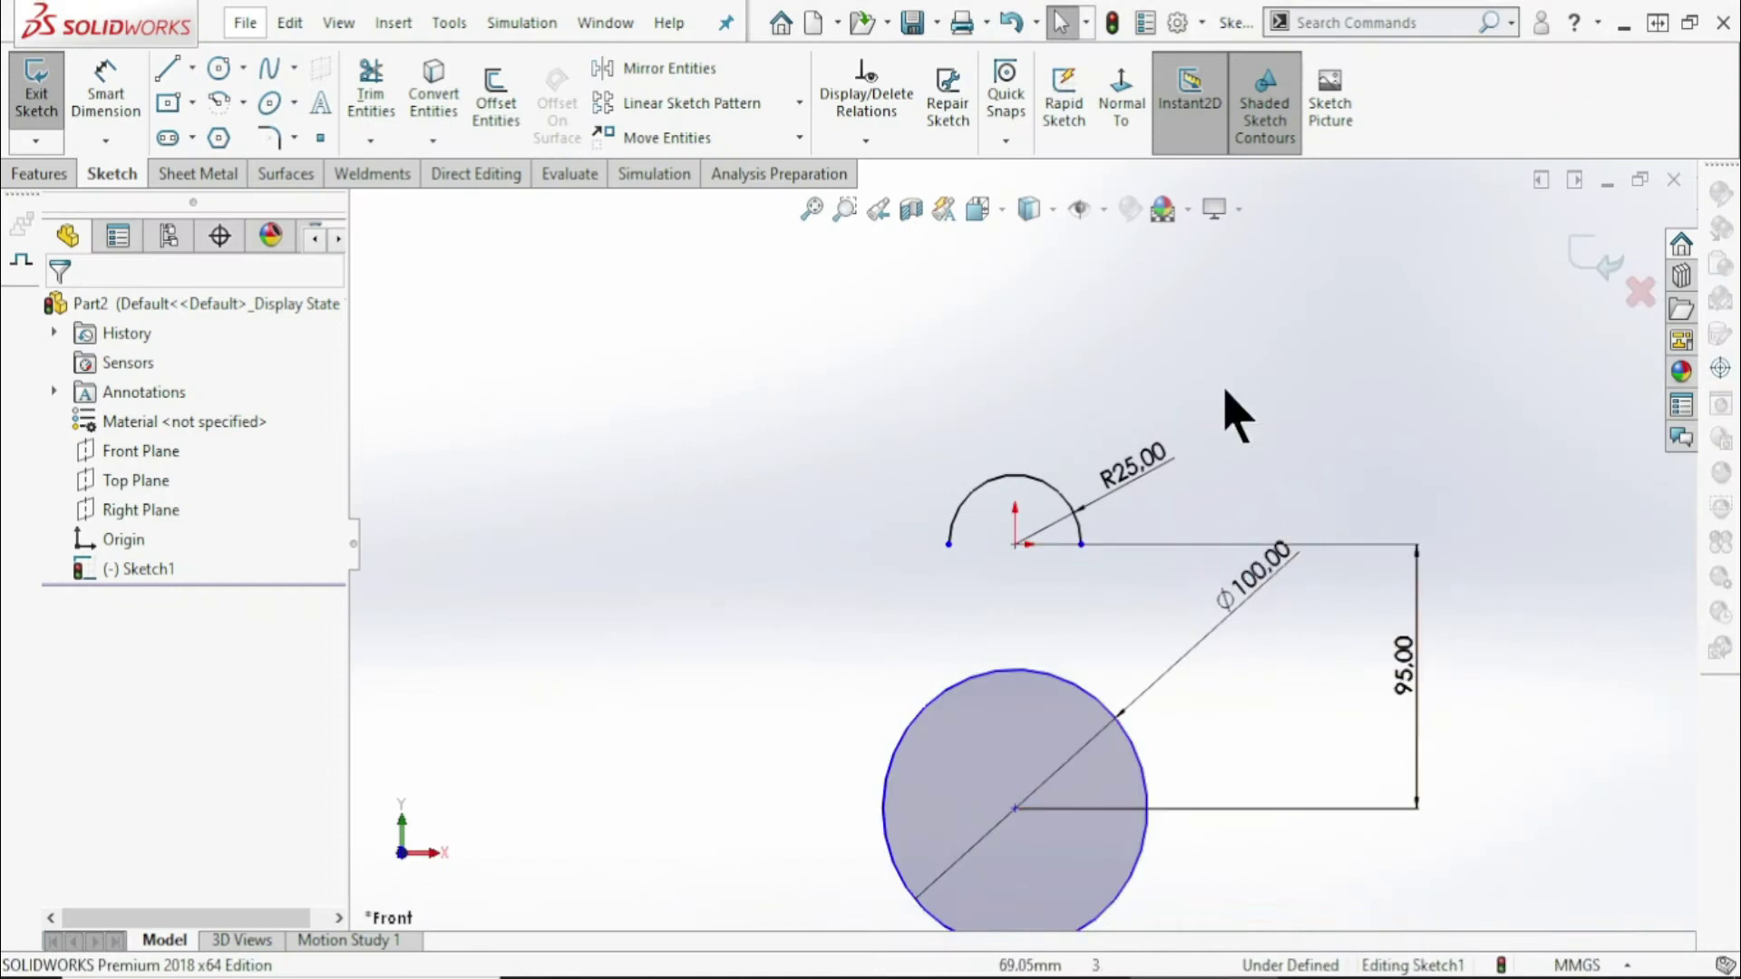
{"action": "left_click", "coordinate": [1016, 545]}
{"action": "left_click", "coordinate": [1014, 805]}
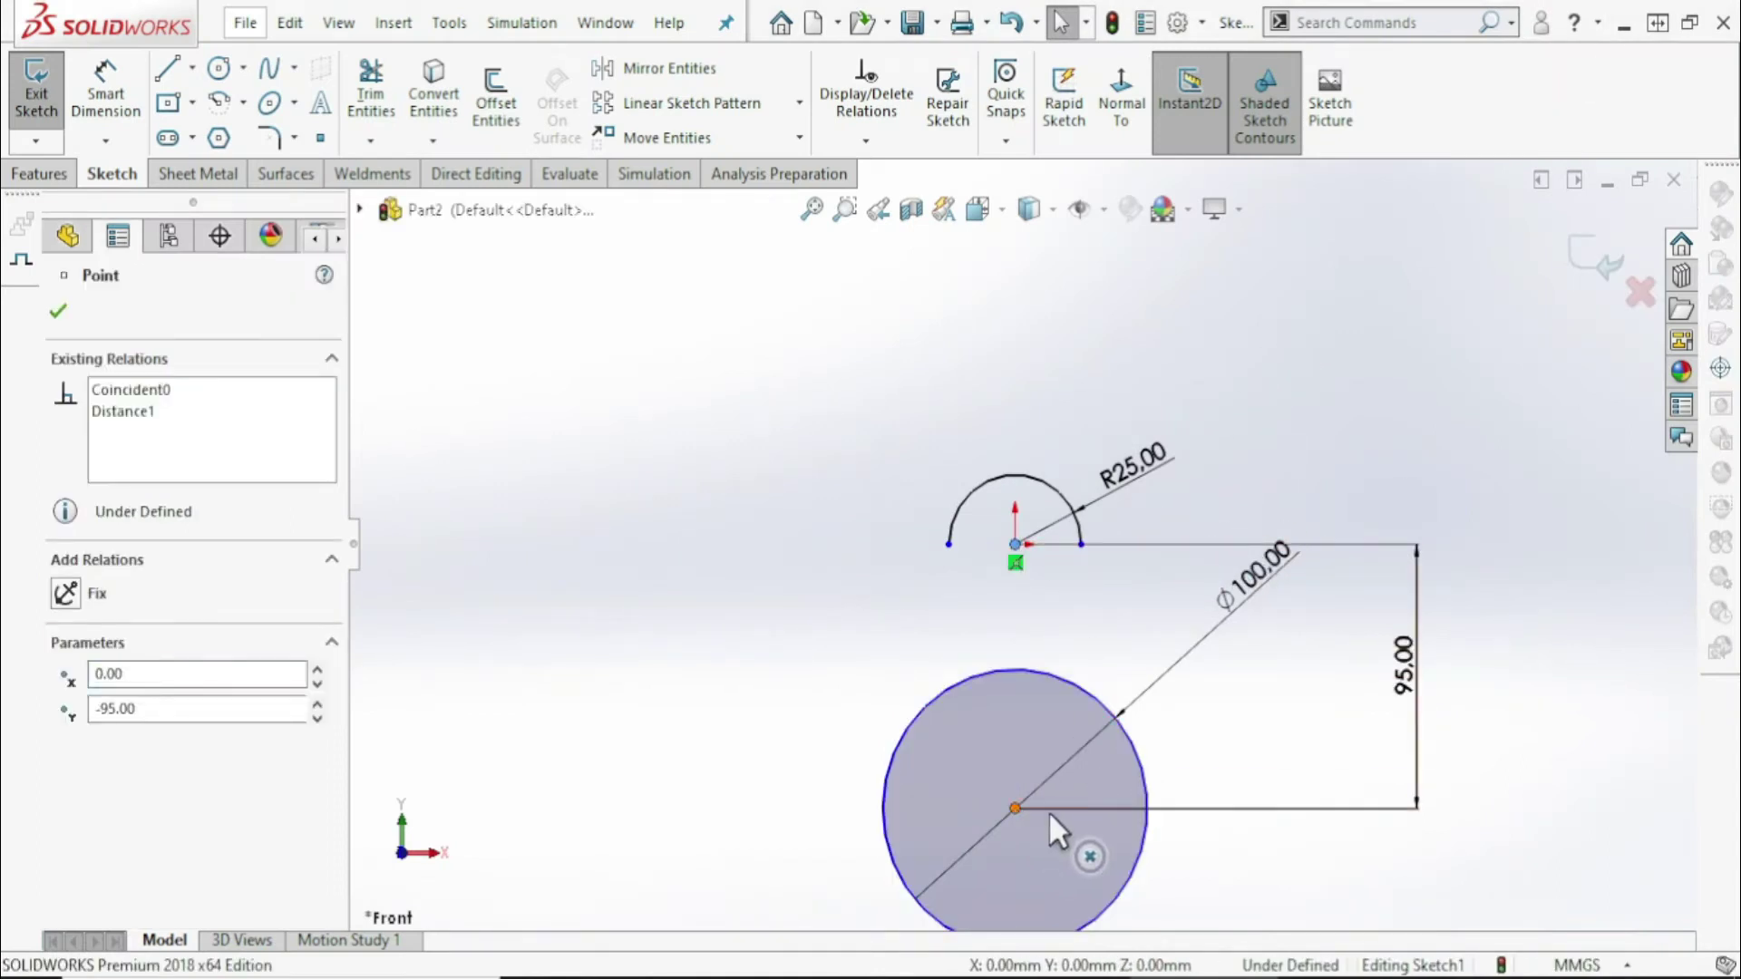
{"action": "left_click", "coordinate": [1015, 808], "text": "ctrl"}
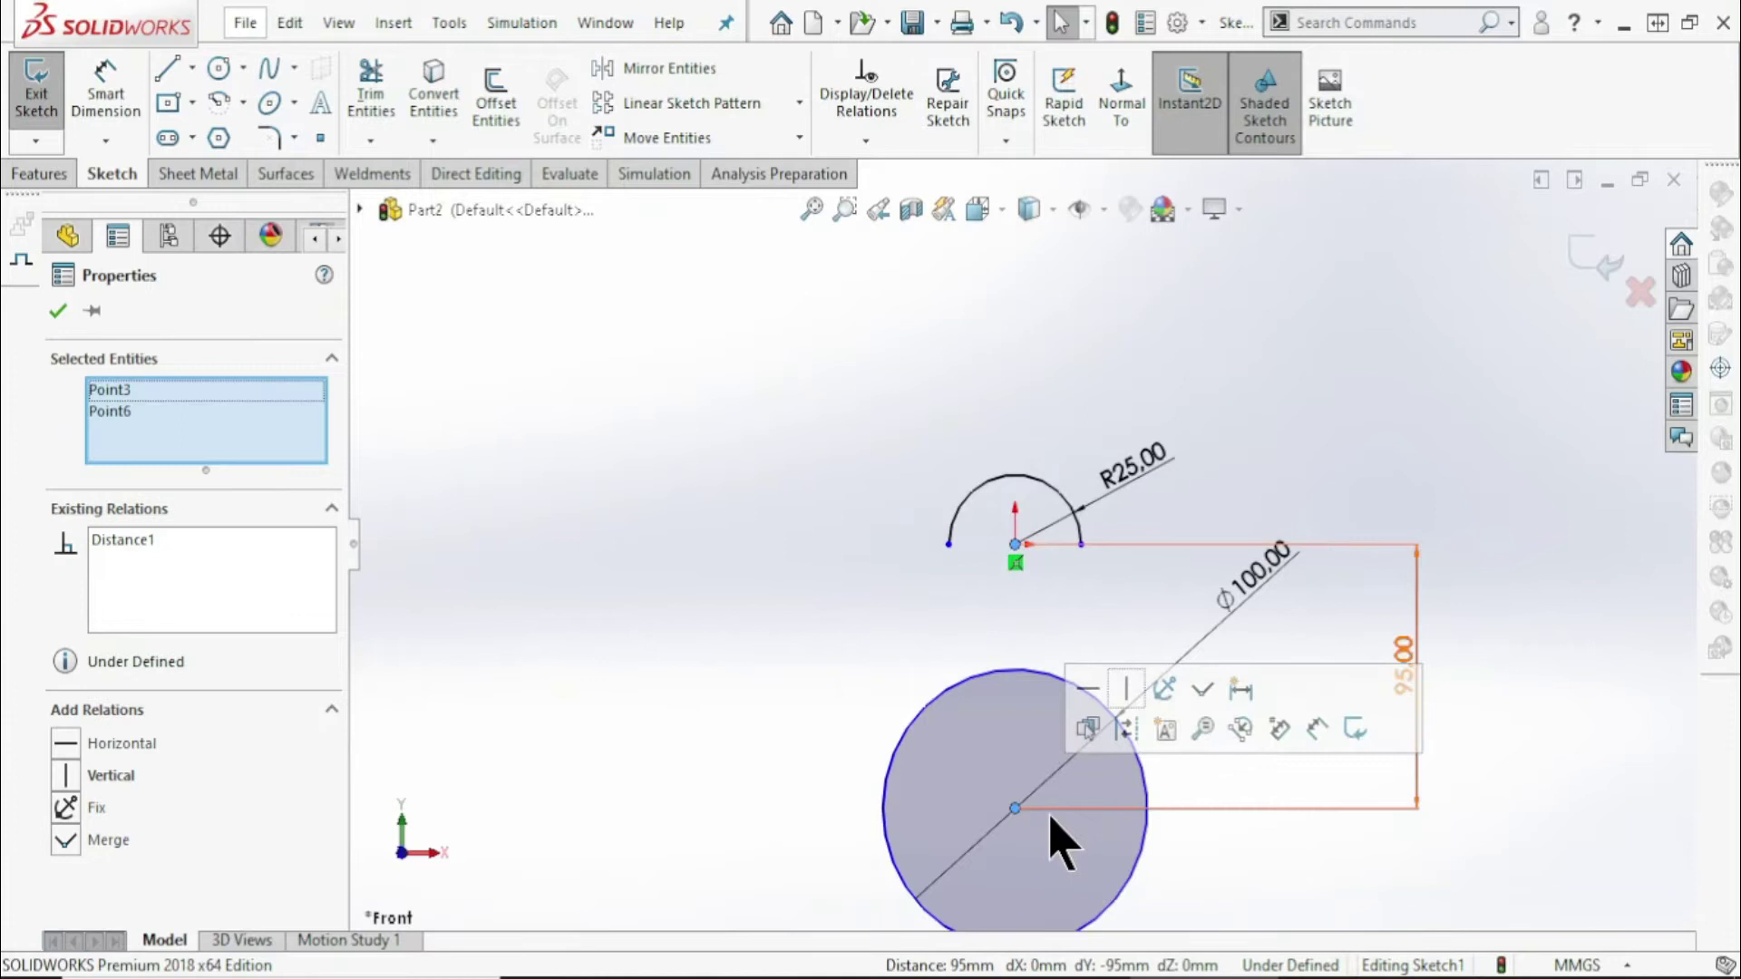
{"action": "left_click", "coordinate": [1127, 689]}
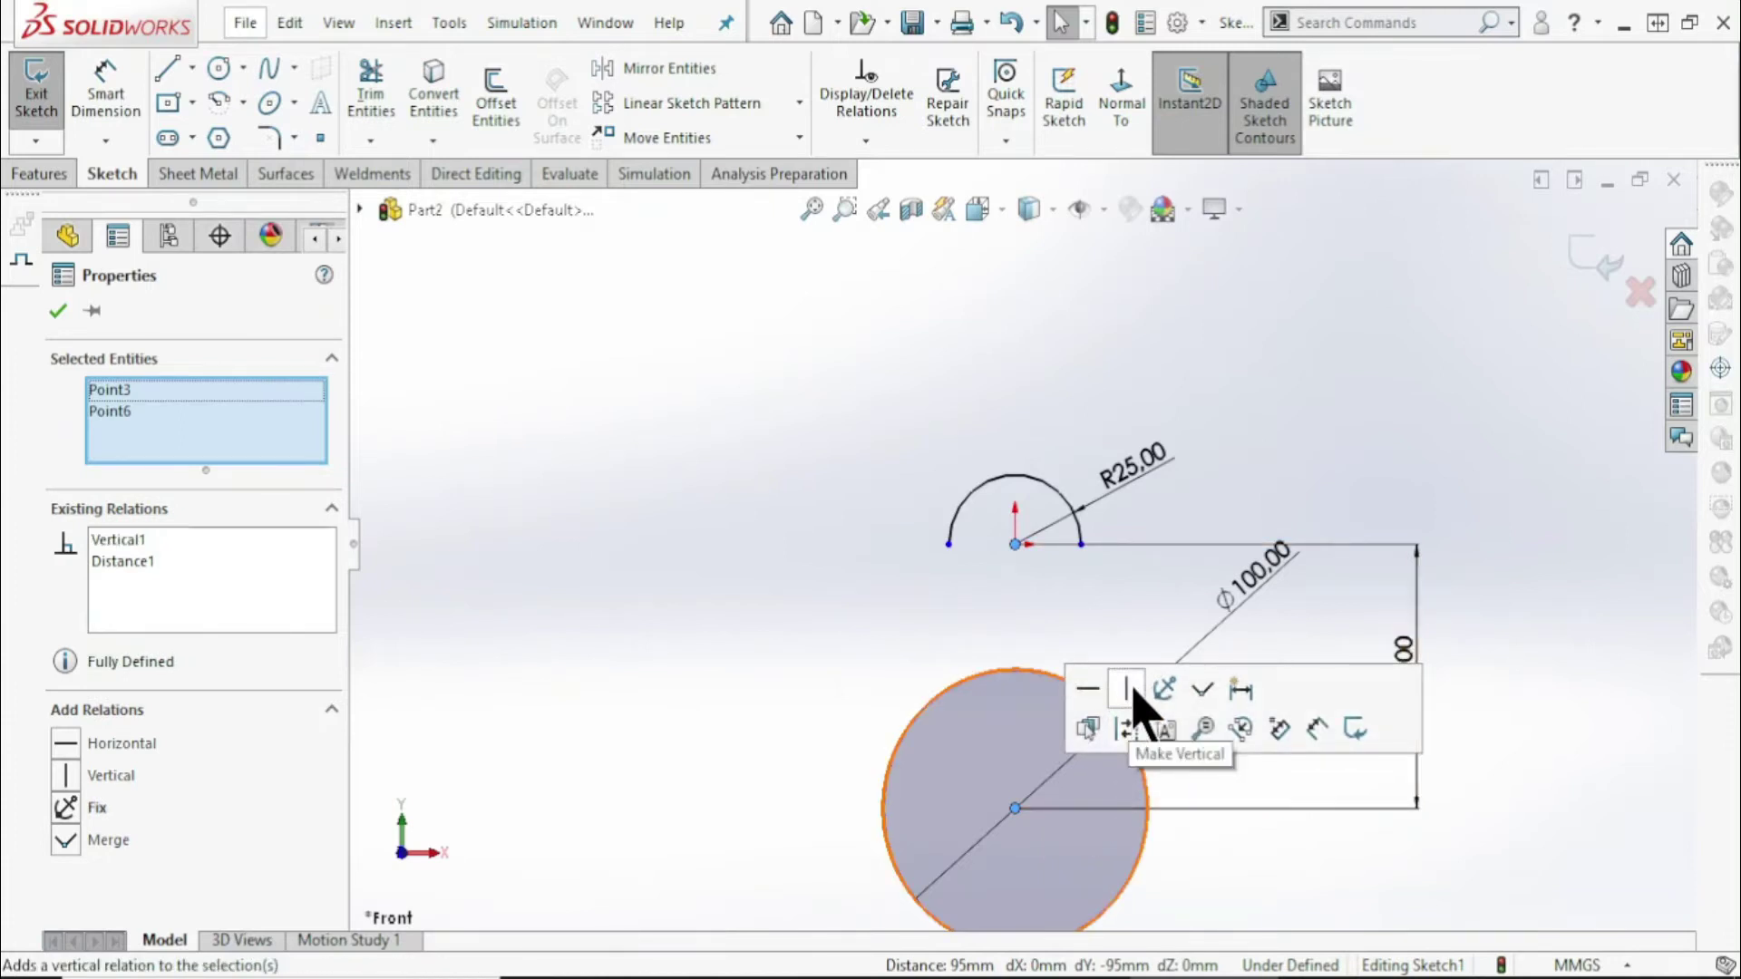
{"action": "left_click", "coordinate": [1031, 603]}
{"action": "left_click", "coordinate": [1016, 807]}
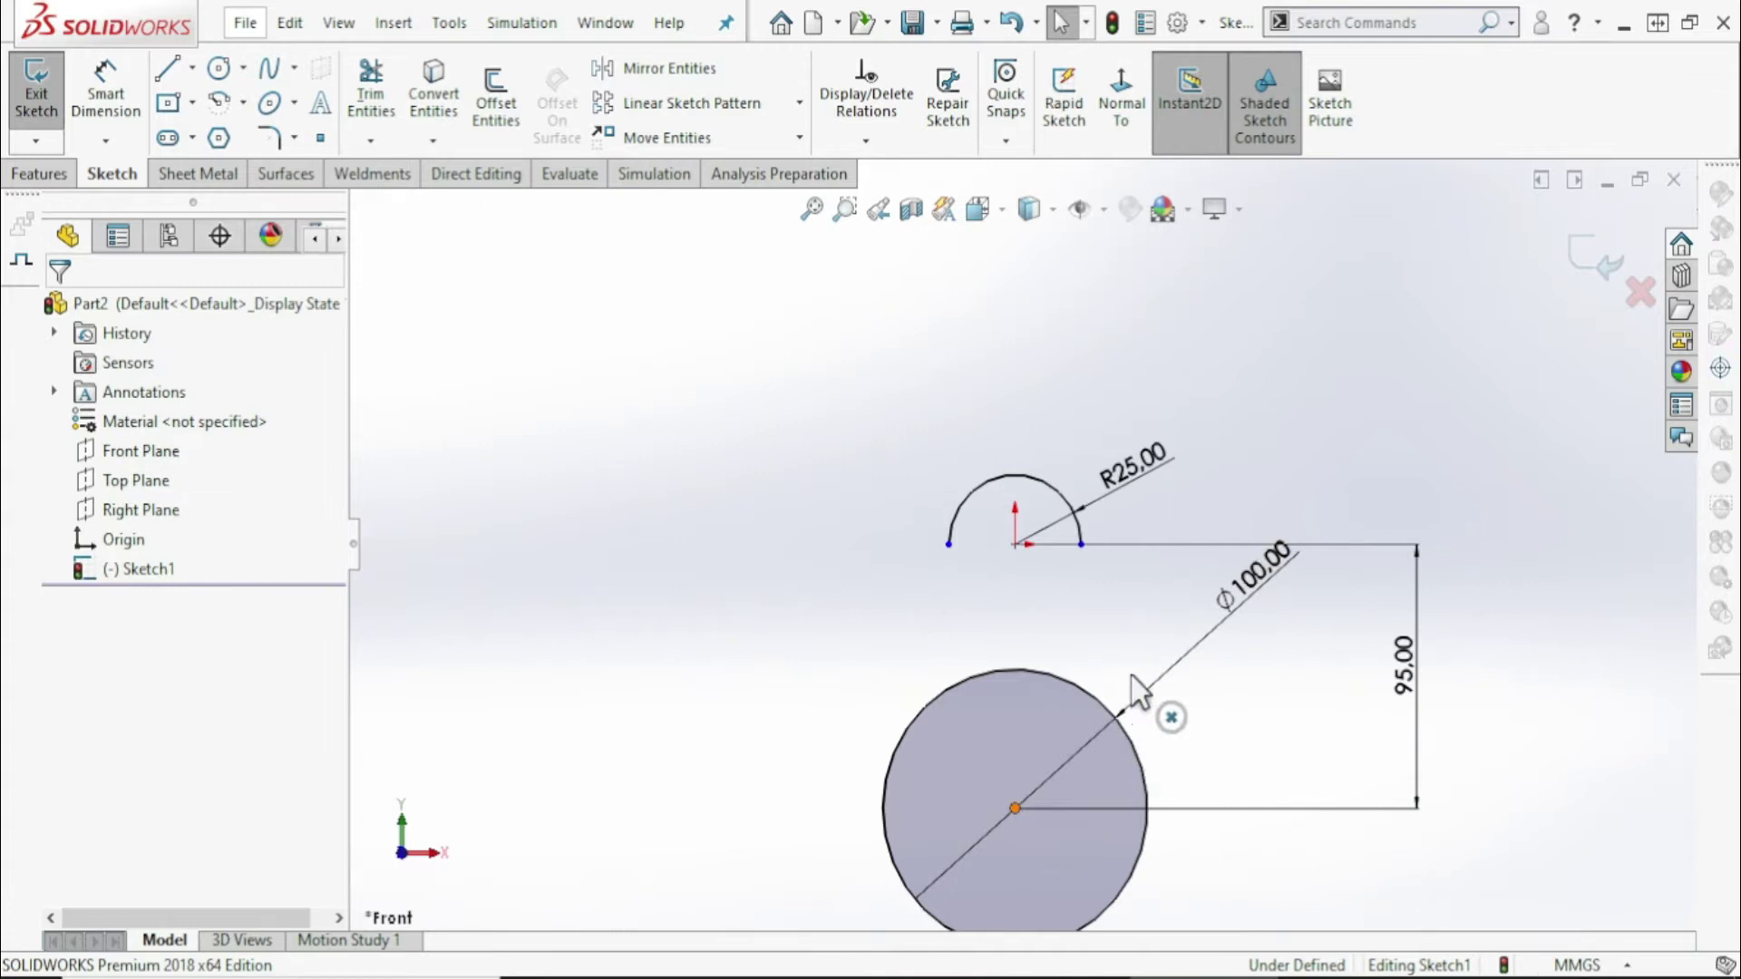
Activate the Circle sketch tool, then bring up the reference drawing in Photos
{"action": "left_click", "coordinate": [849, 642]}
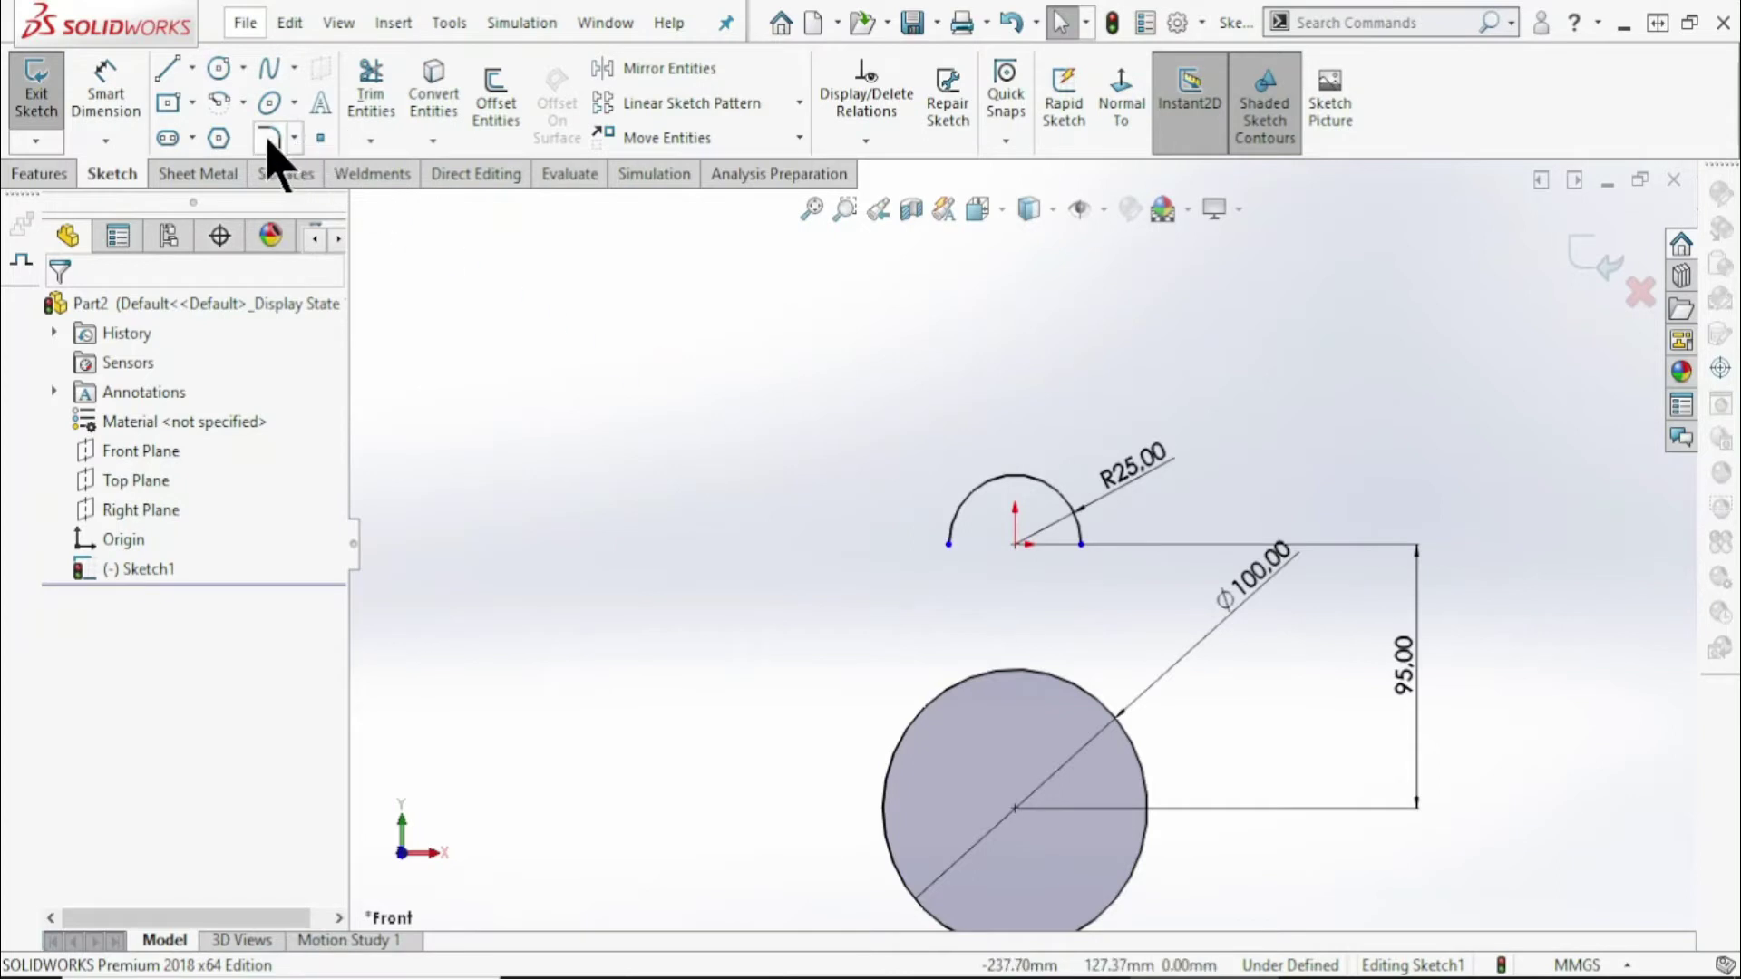
{"action": "left_click", "coordinate": [244, 103]}
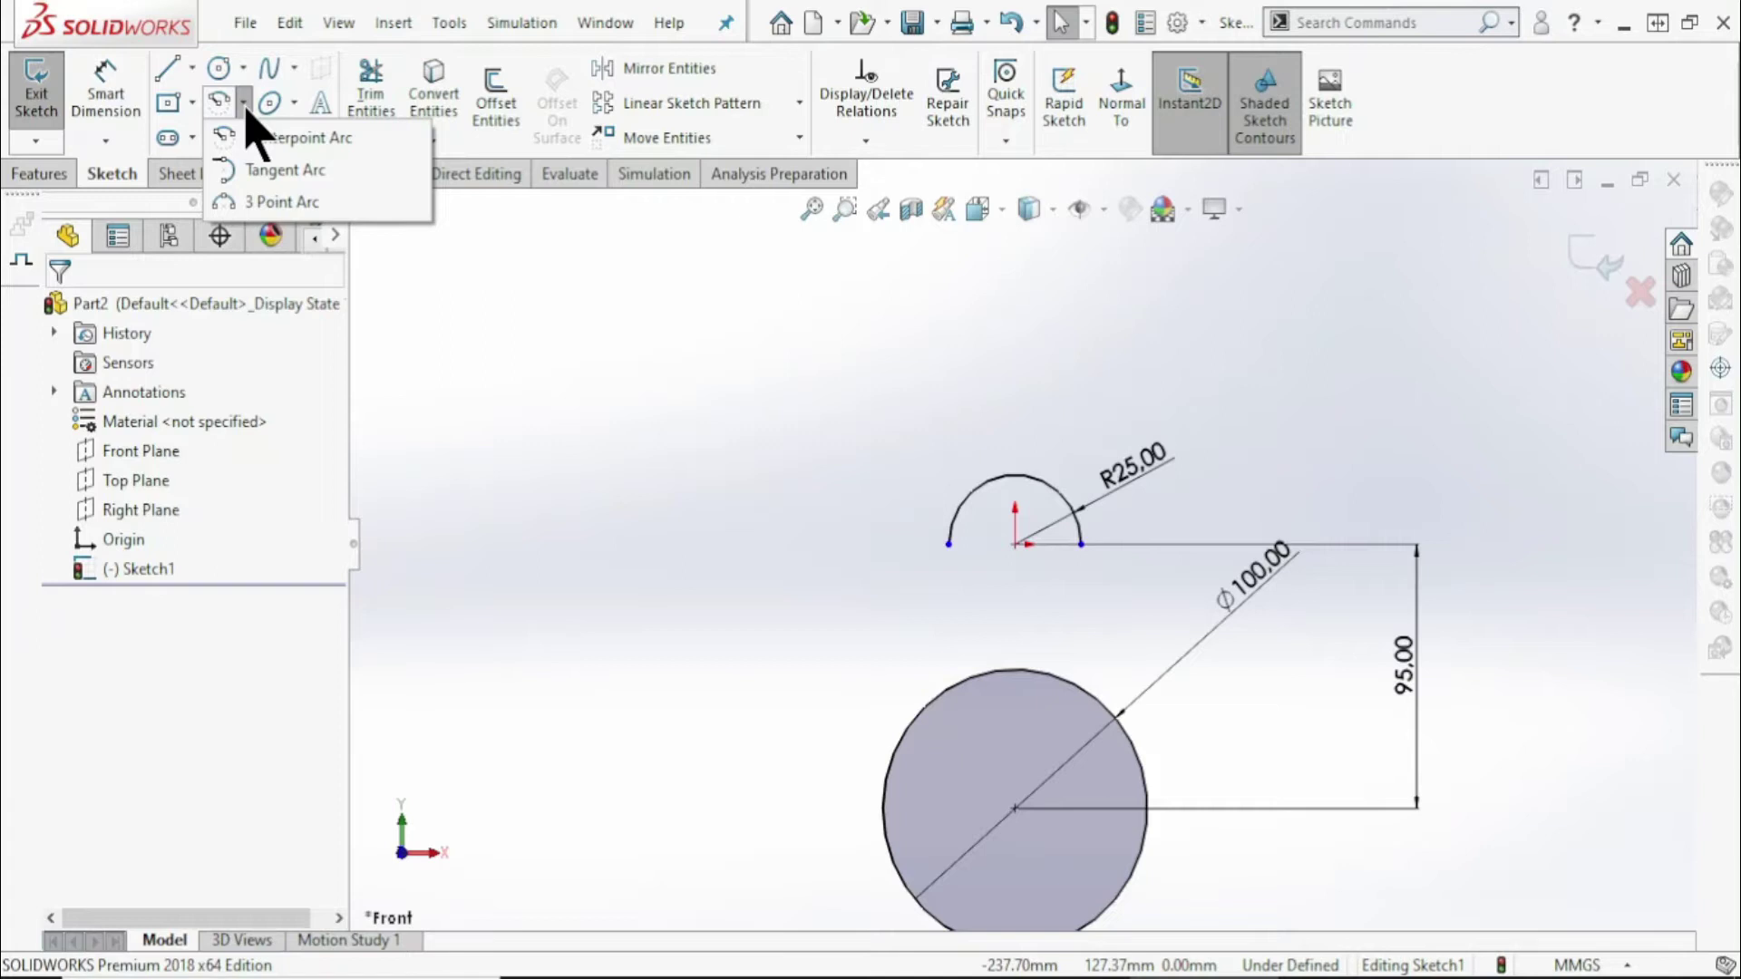
{"action": "left_click", "coordinate": [223, 79]}
{"action": "left_click", "coordinate": [218, 76]}
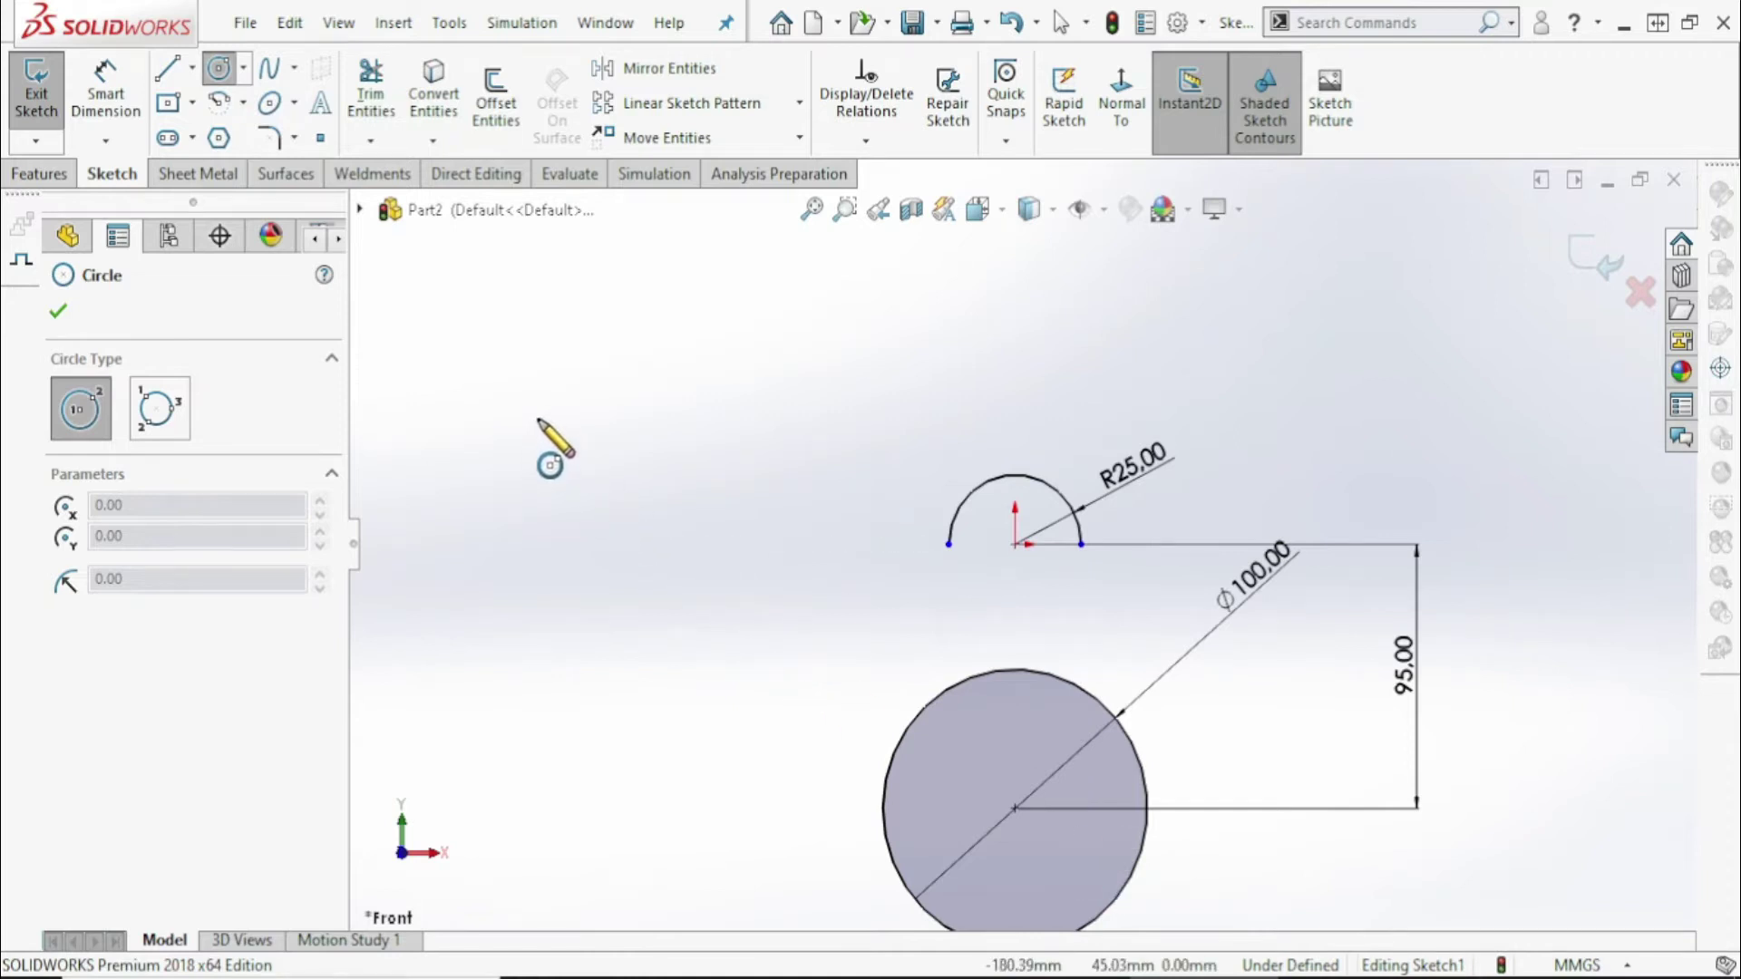
{"action": "left_click", "coordinate": [1355, 888]}
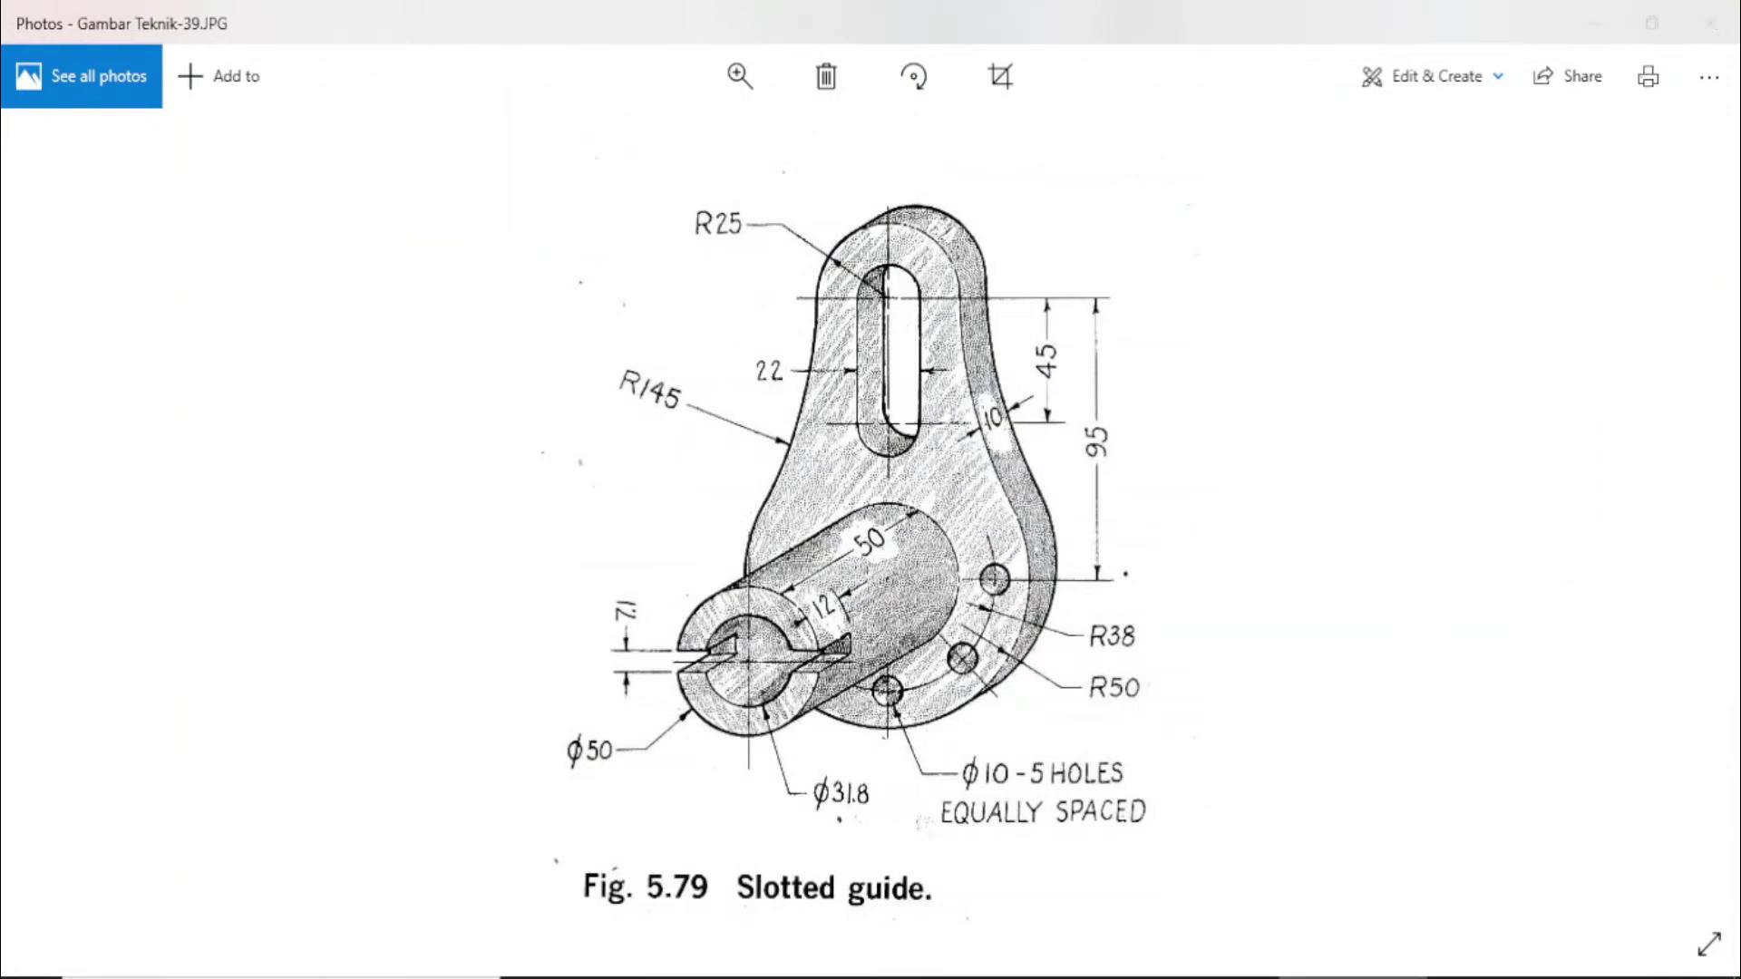
Return to SOLIDWORKS and place a large circle's centre up-left of the R25 arc
{"action": "left_click", "coordinate": [1267, 933]}
{"action": "left_click", "coordinate": [577, 426]}
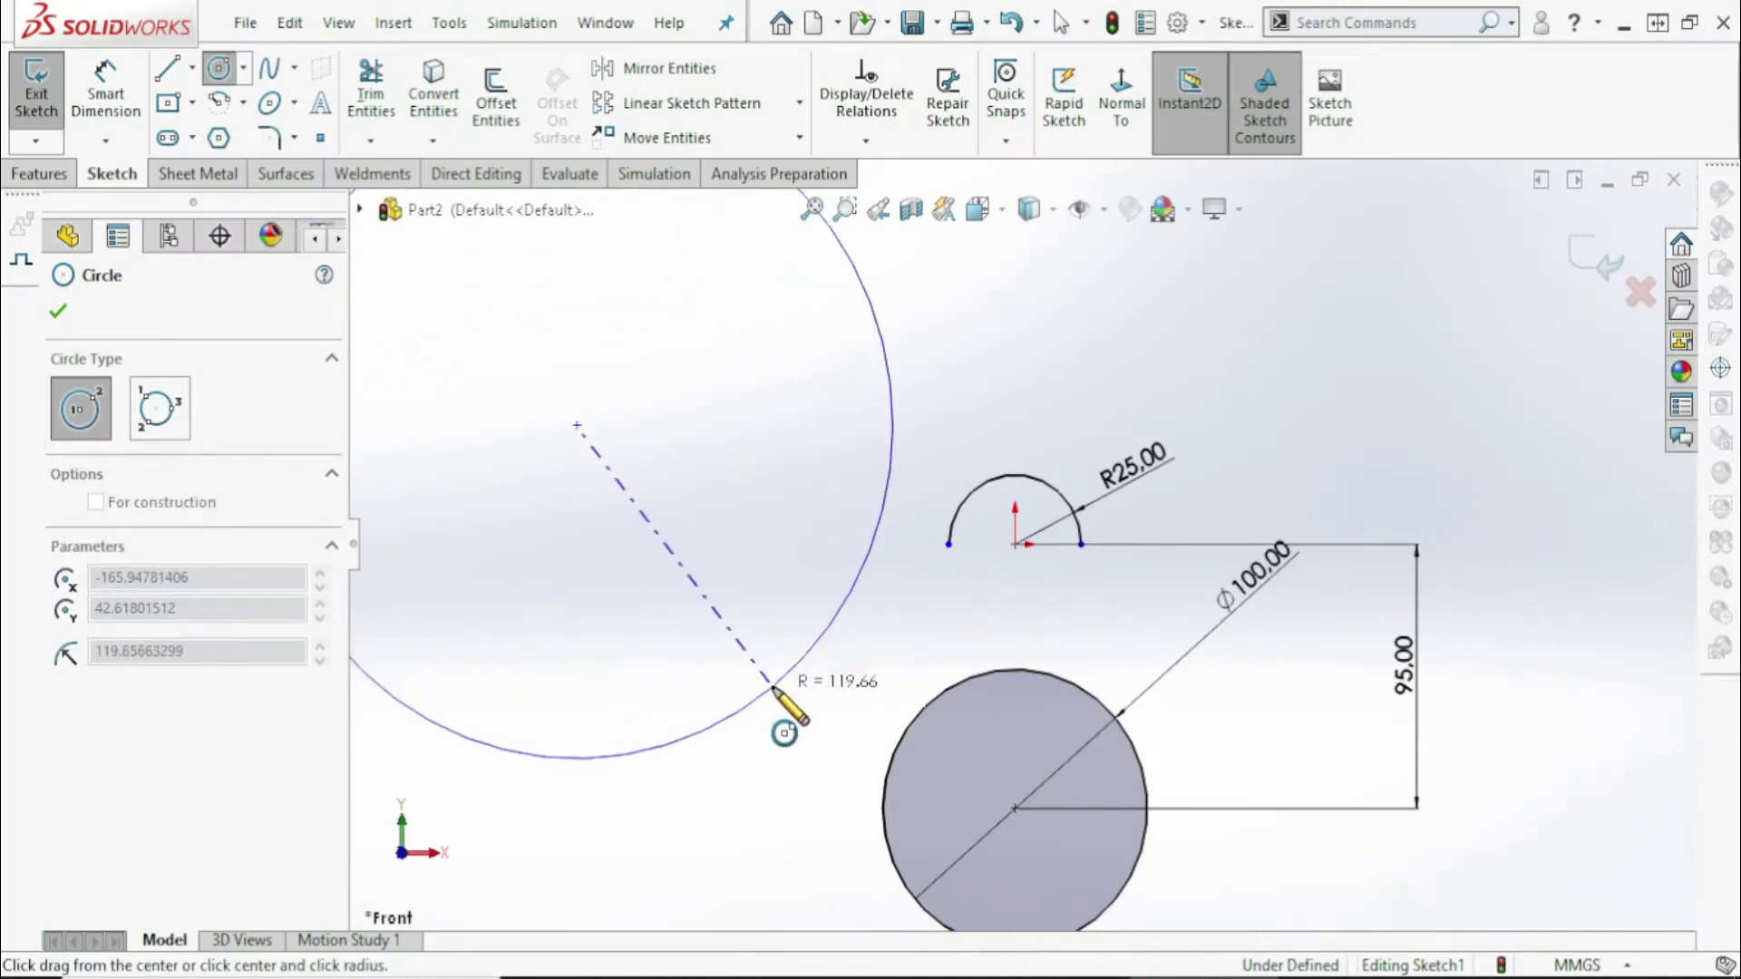
Finish the large circle and dimension its diameter at 290
{"action": "left_click", "coordinate": [770, 685]}
{"action": "key", "text": "Escape"}
{"action": "left_click", "coordinate": [106, 95]}
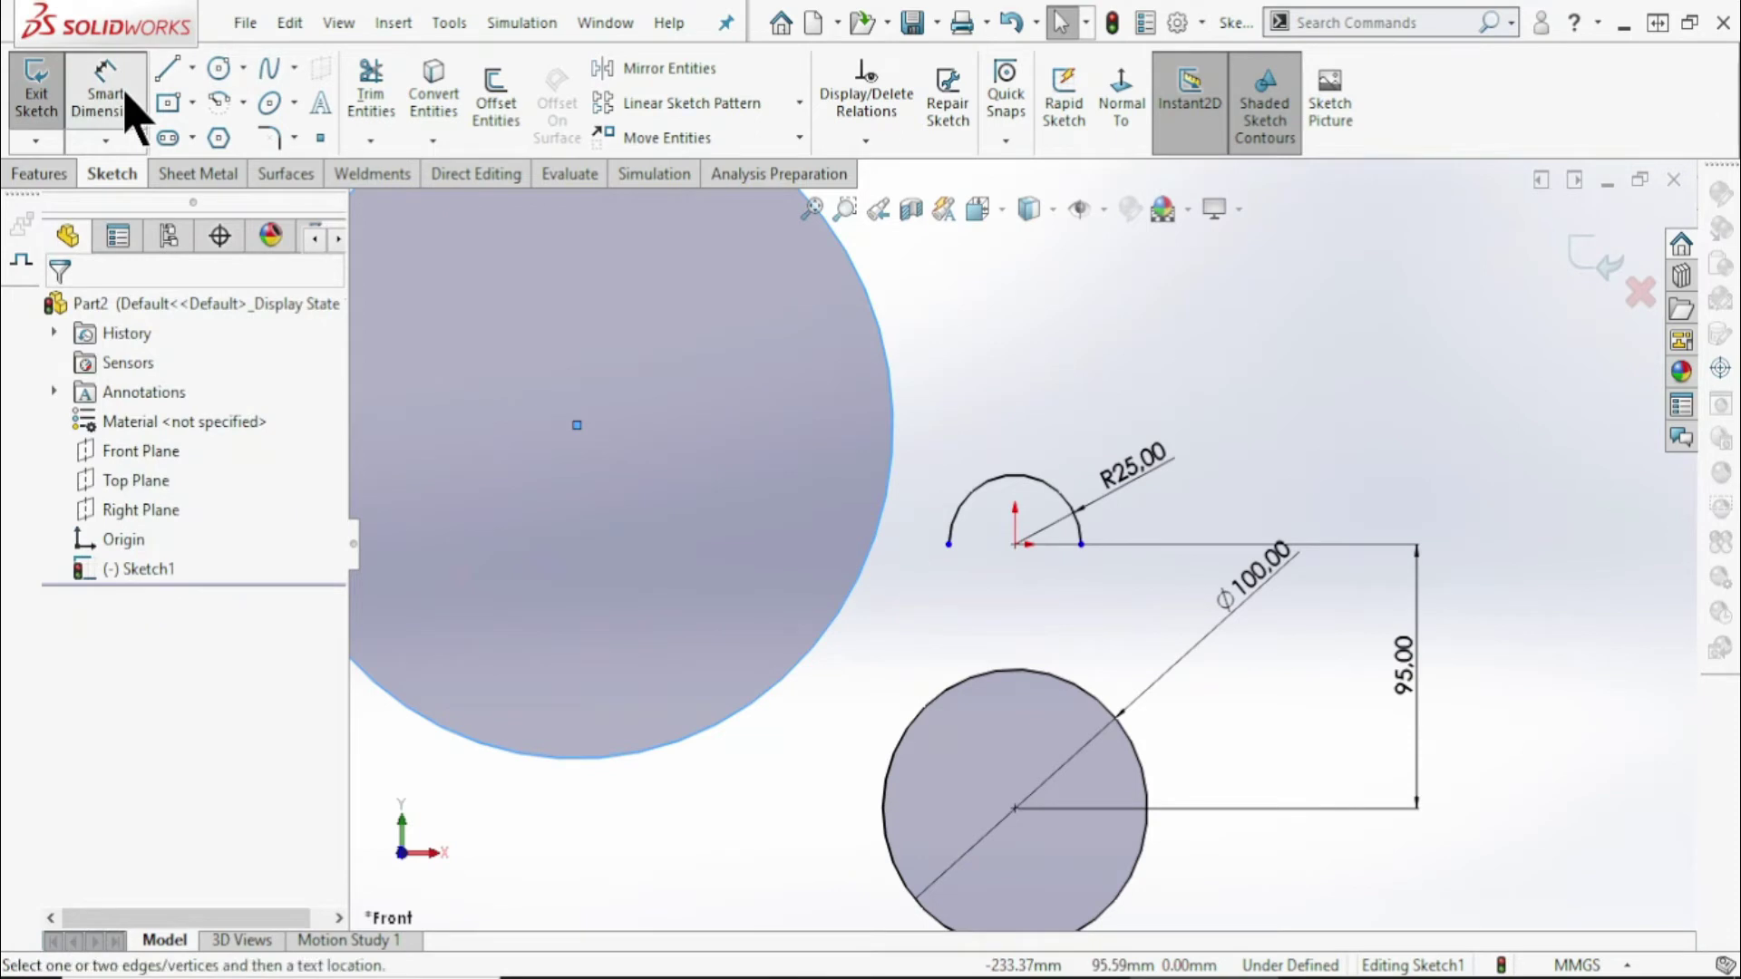
{"action": "left_click", "coordinate": [894, 392]}
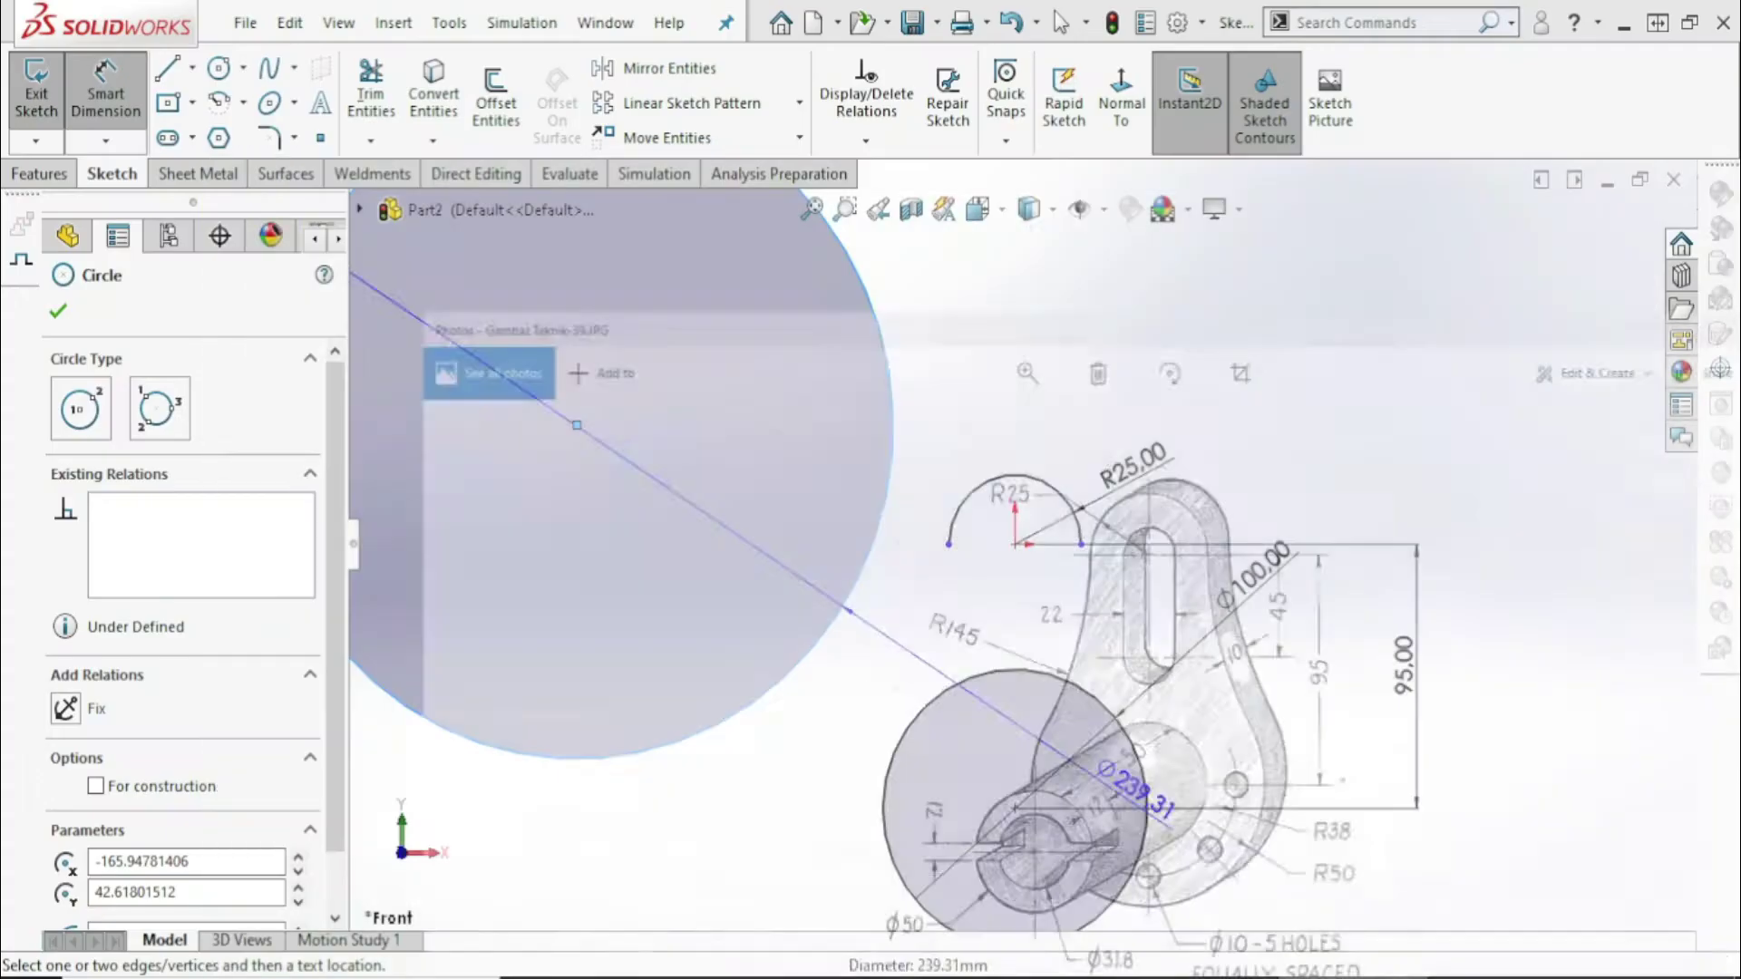
{"action": "left_click", "coordinate": [959, 388]}
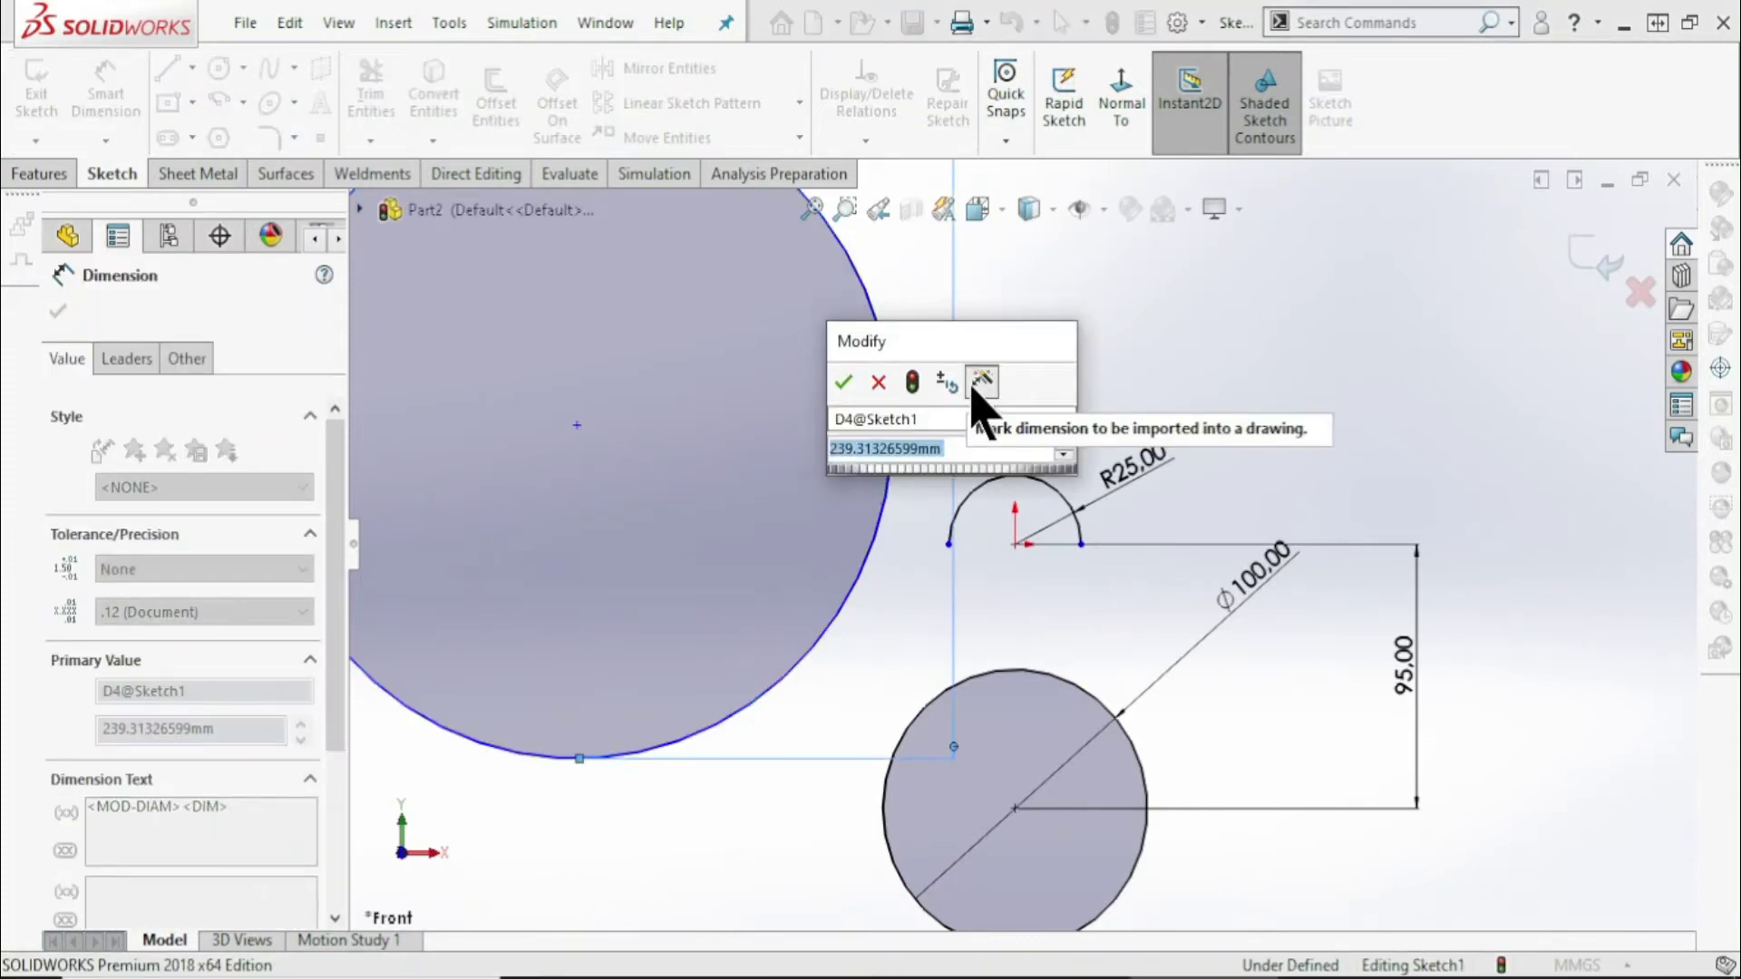
{"action": "type", "text": "145"}
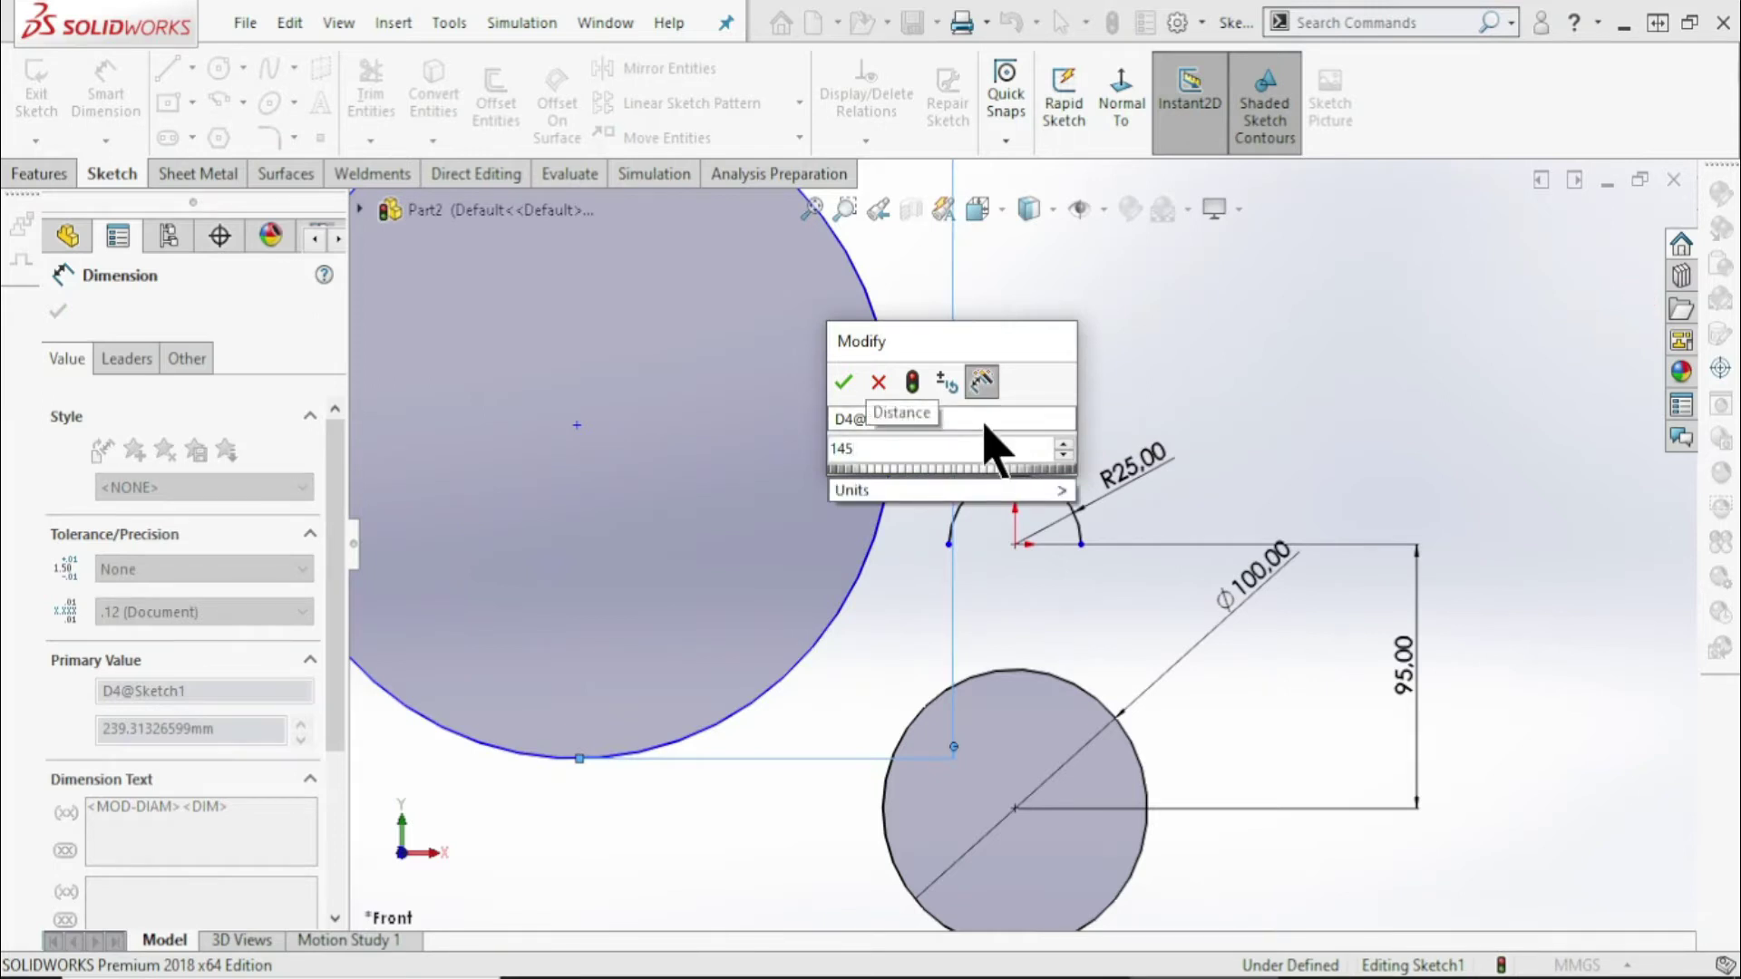
{"action": "type", "text": "+"}
{"action": "type", "text": "145"}
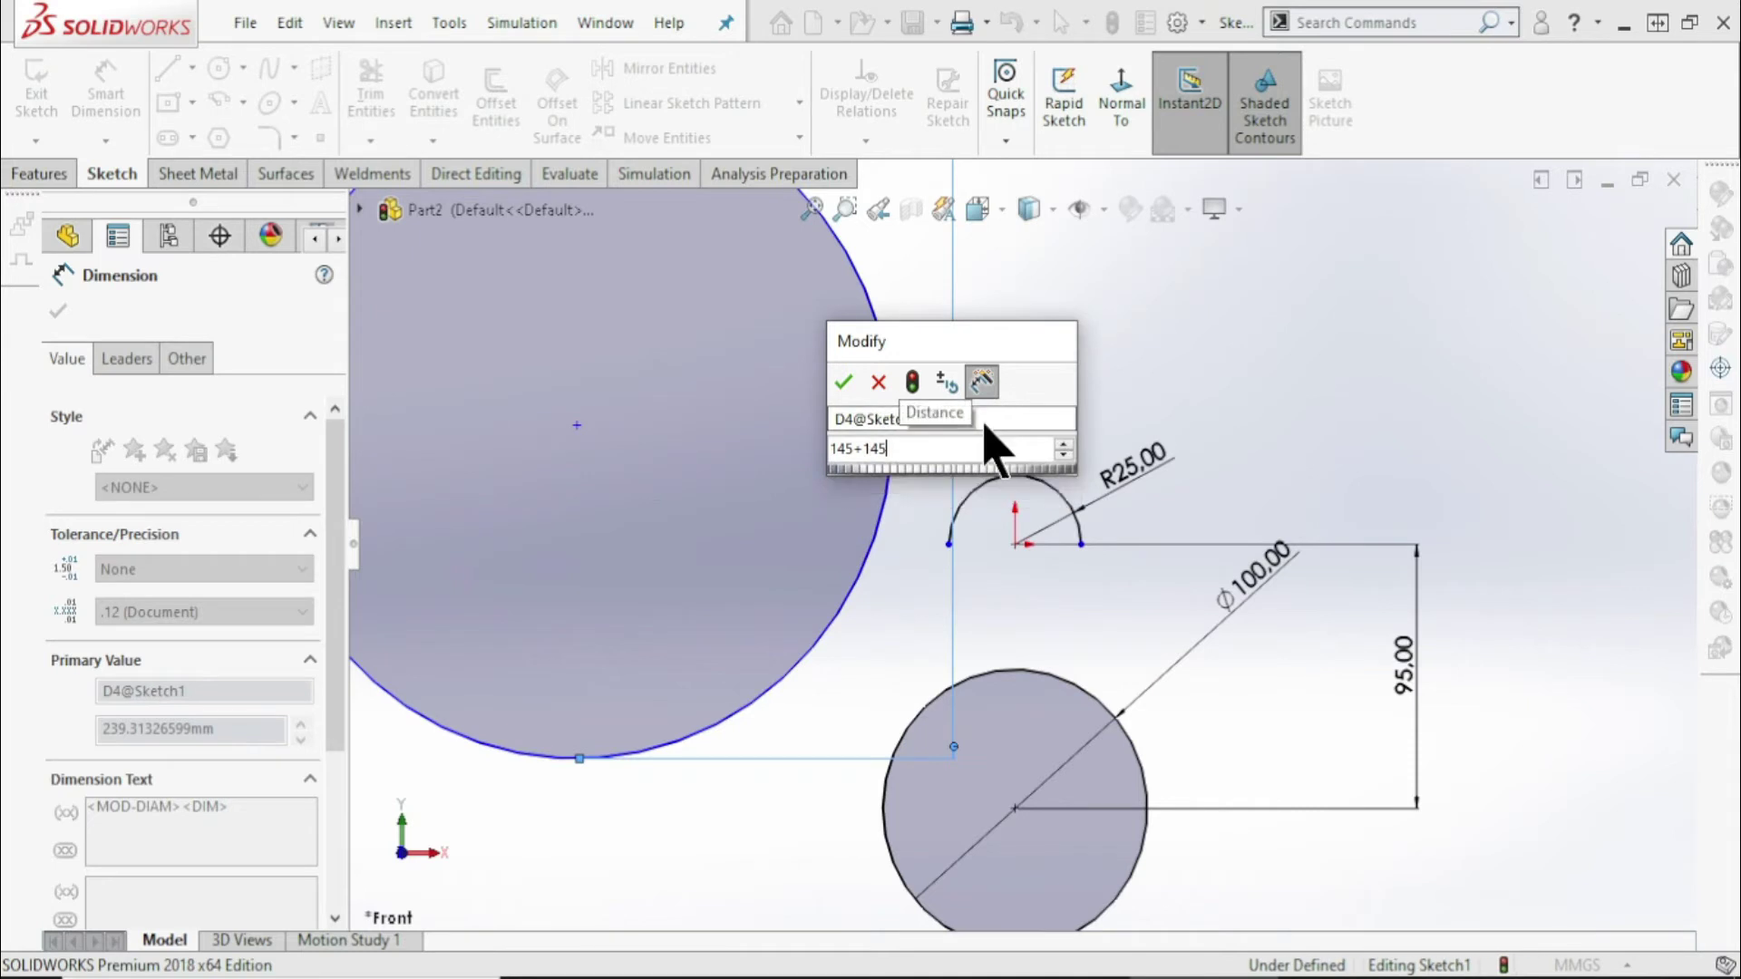
{"action": "key", "text": "Return"}
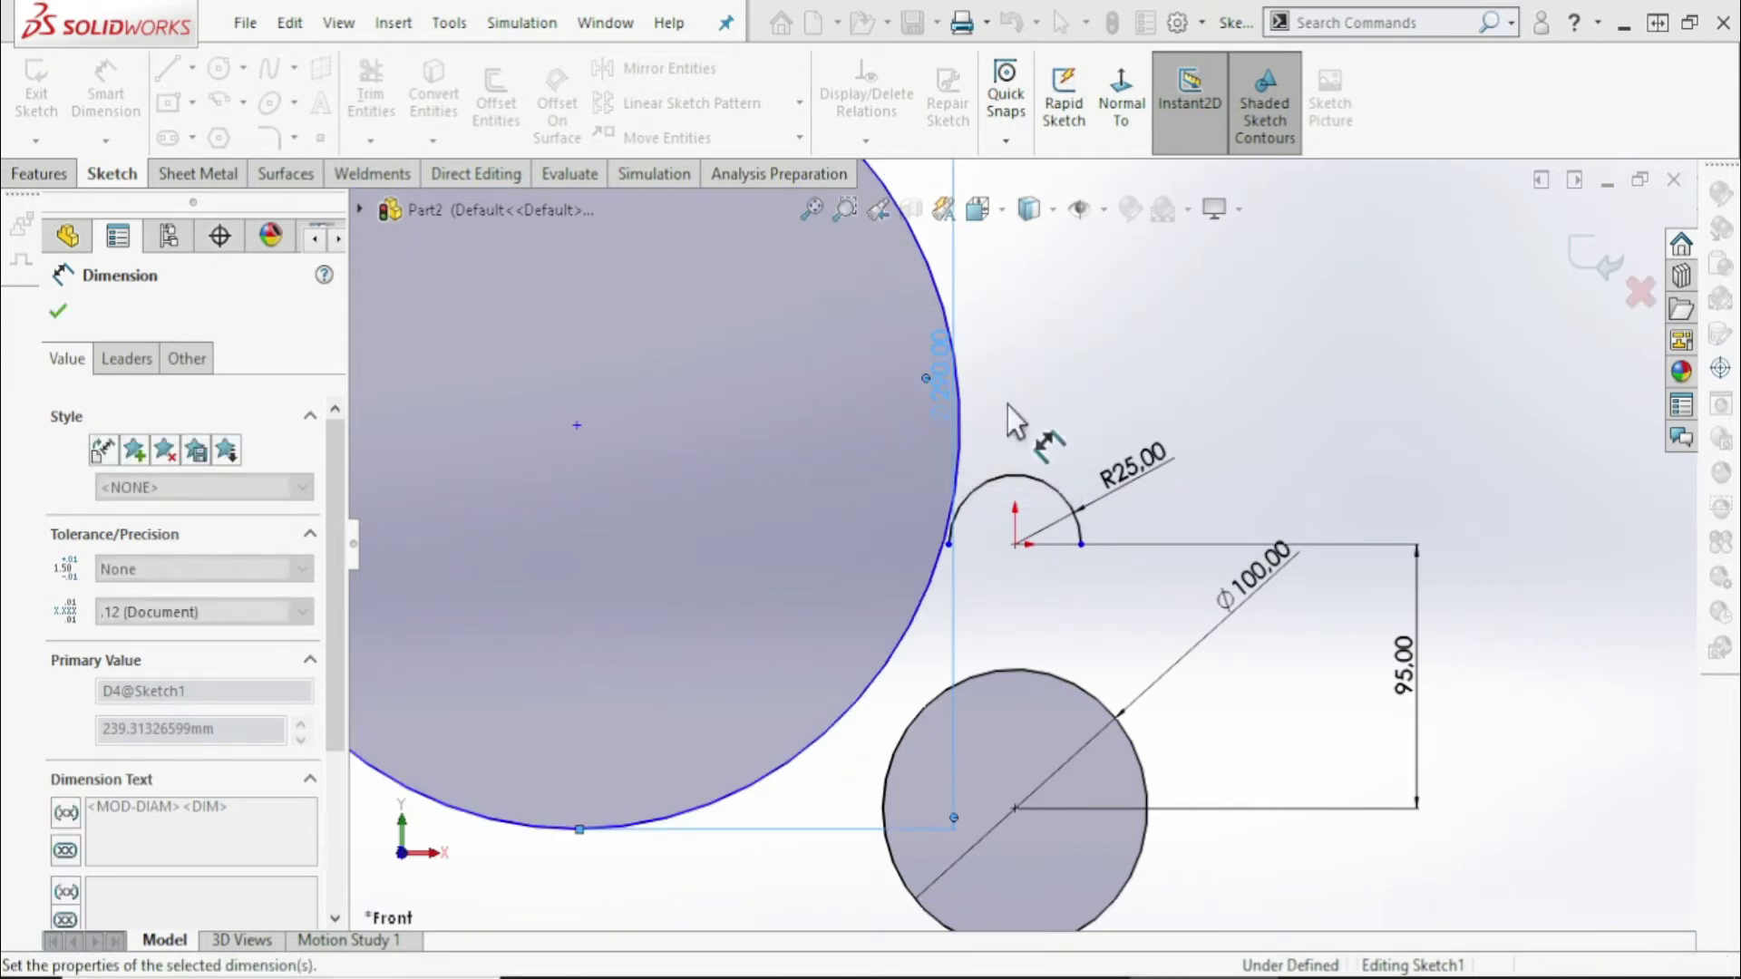
{"action": "key", "text": "Escape"}
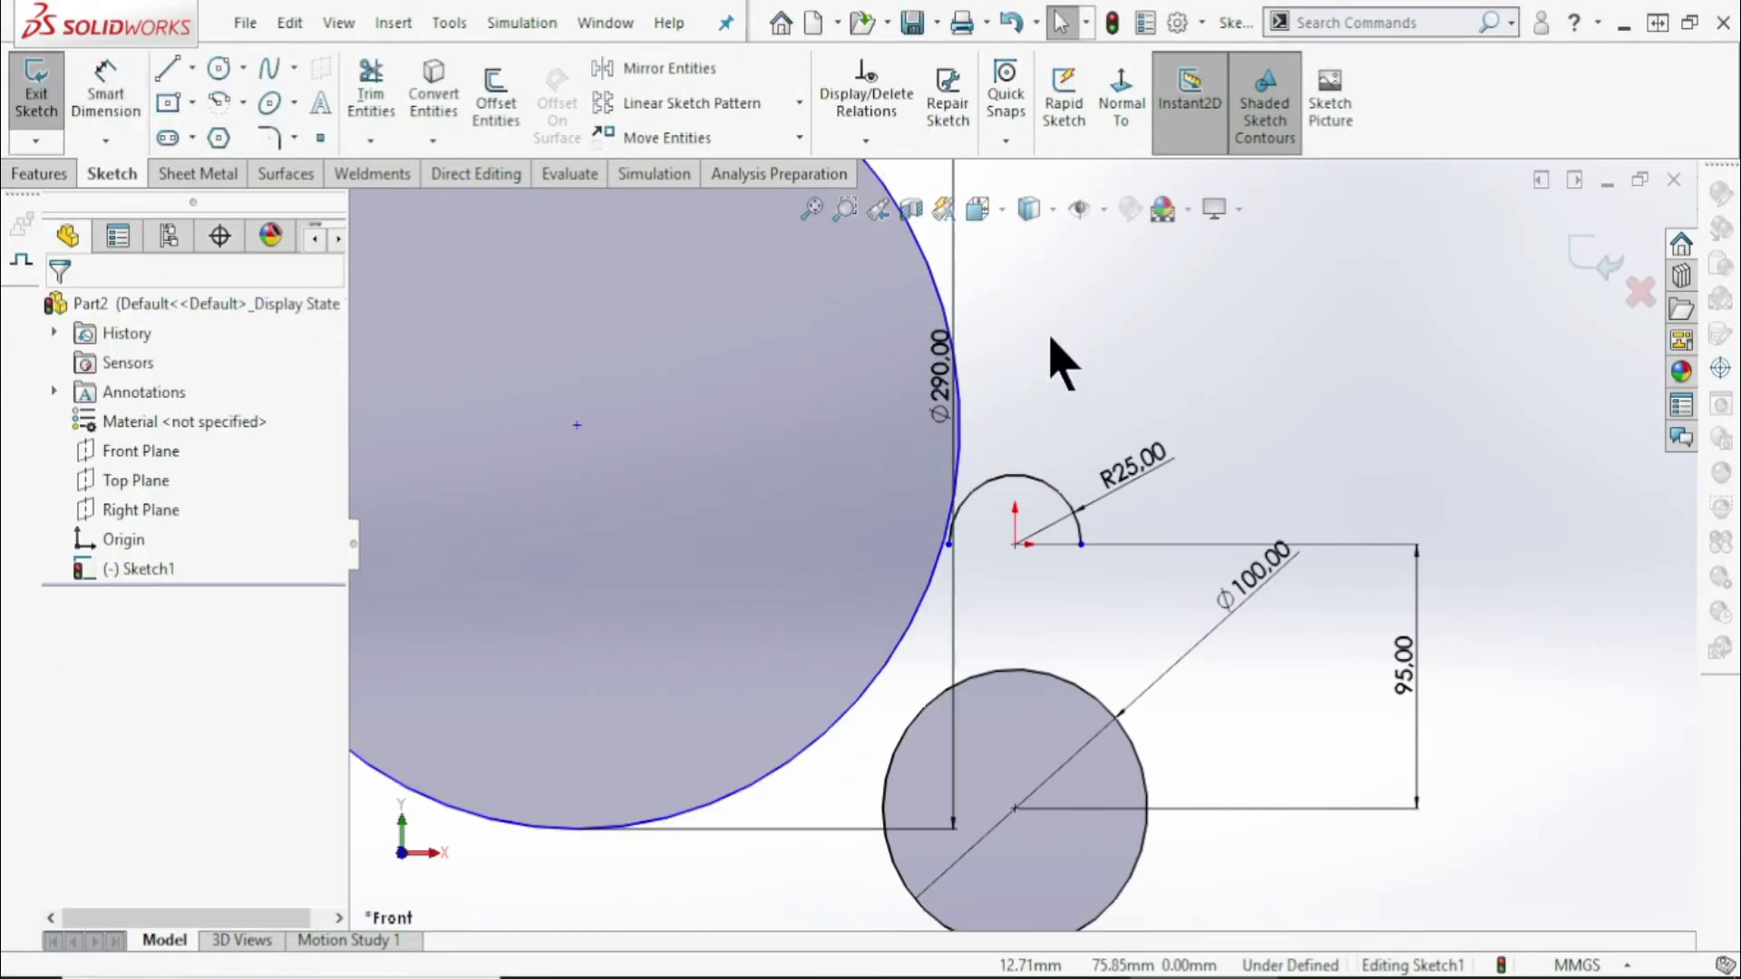
Move the Ø290 dimension to the circle's left side and select the large circle with the R25 arc
{"action": "key", "text": "f"}
{"action": "scroll", "coordinate": [1043, 417], "scroll_direction": "down", "scroll_amount": 2}
{"action": "mouse_move", "coordinate": [977, 427]}
{"action": "left_mouse_down"}
{"action": "mouse_move", "coordinate": [580, 445]}
{"action": "mouse_move", "coordinate": [508, 424]}
{"action": "left_mouse_up"}
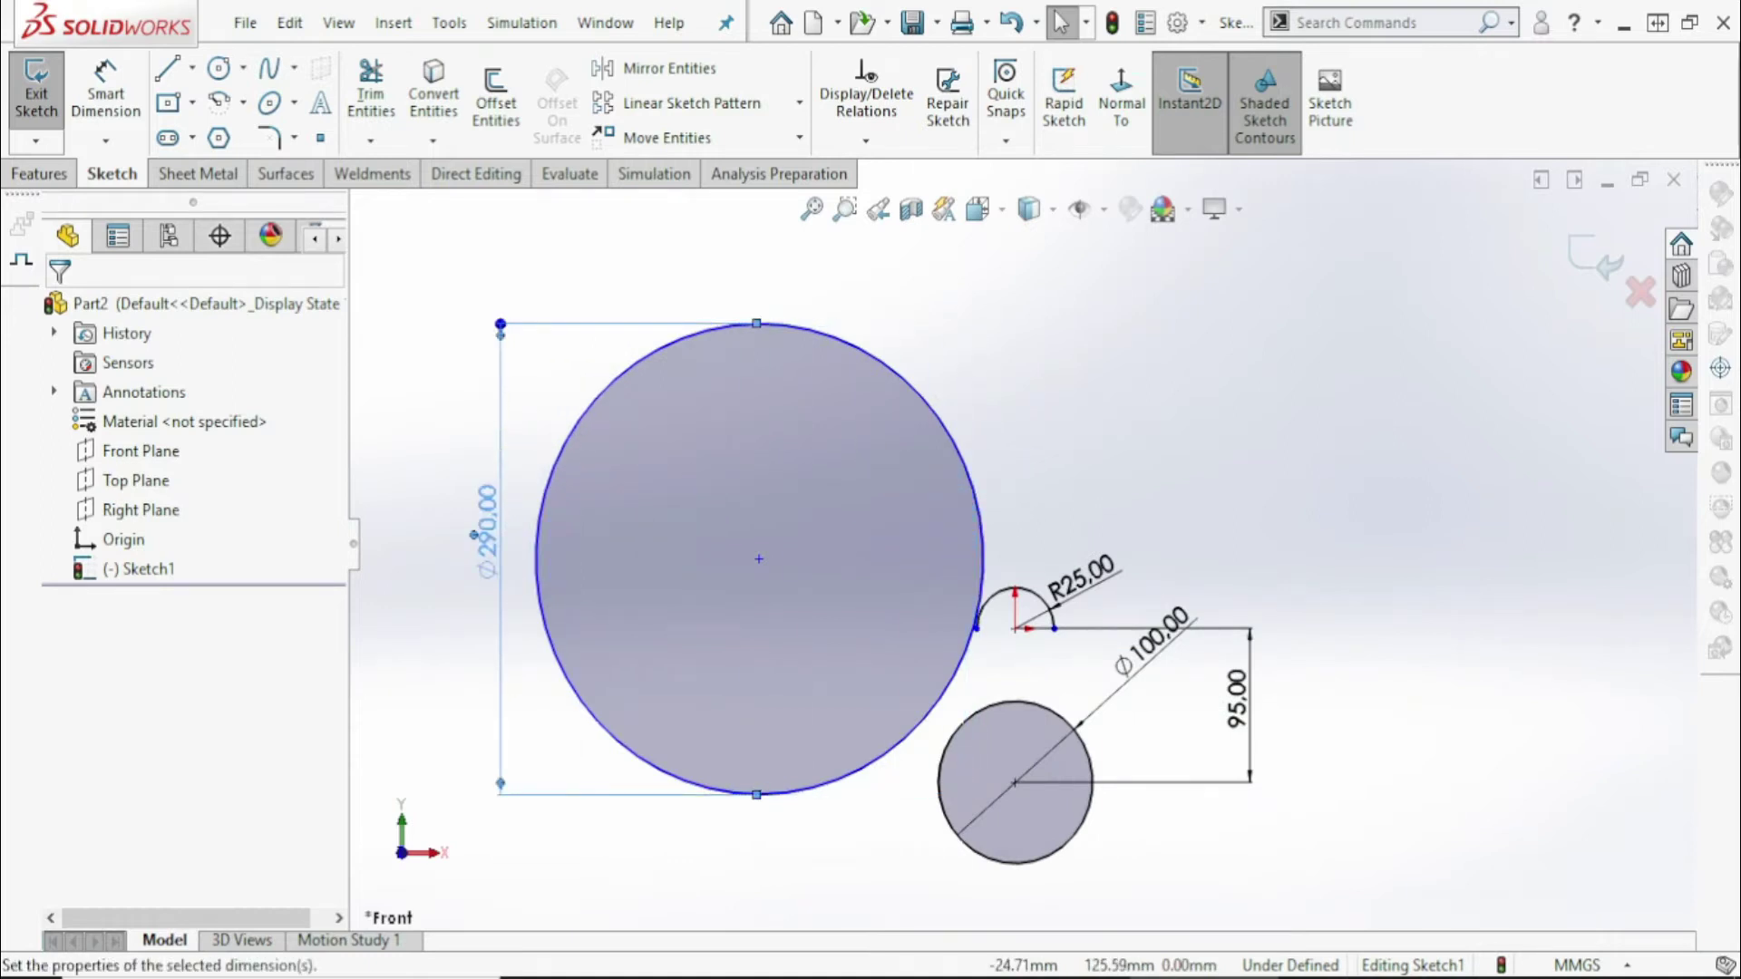
{"action": "left_click", "coordinate": [1060, 444]}
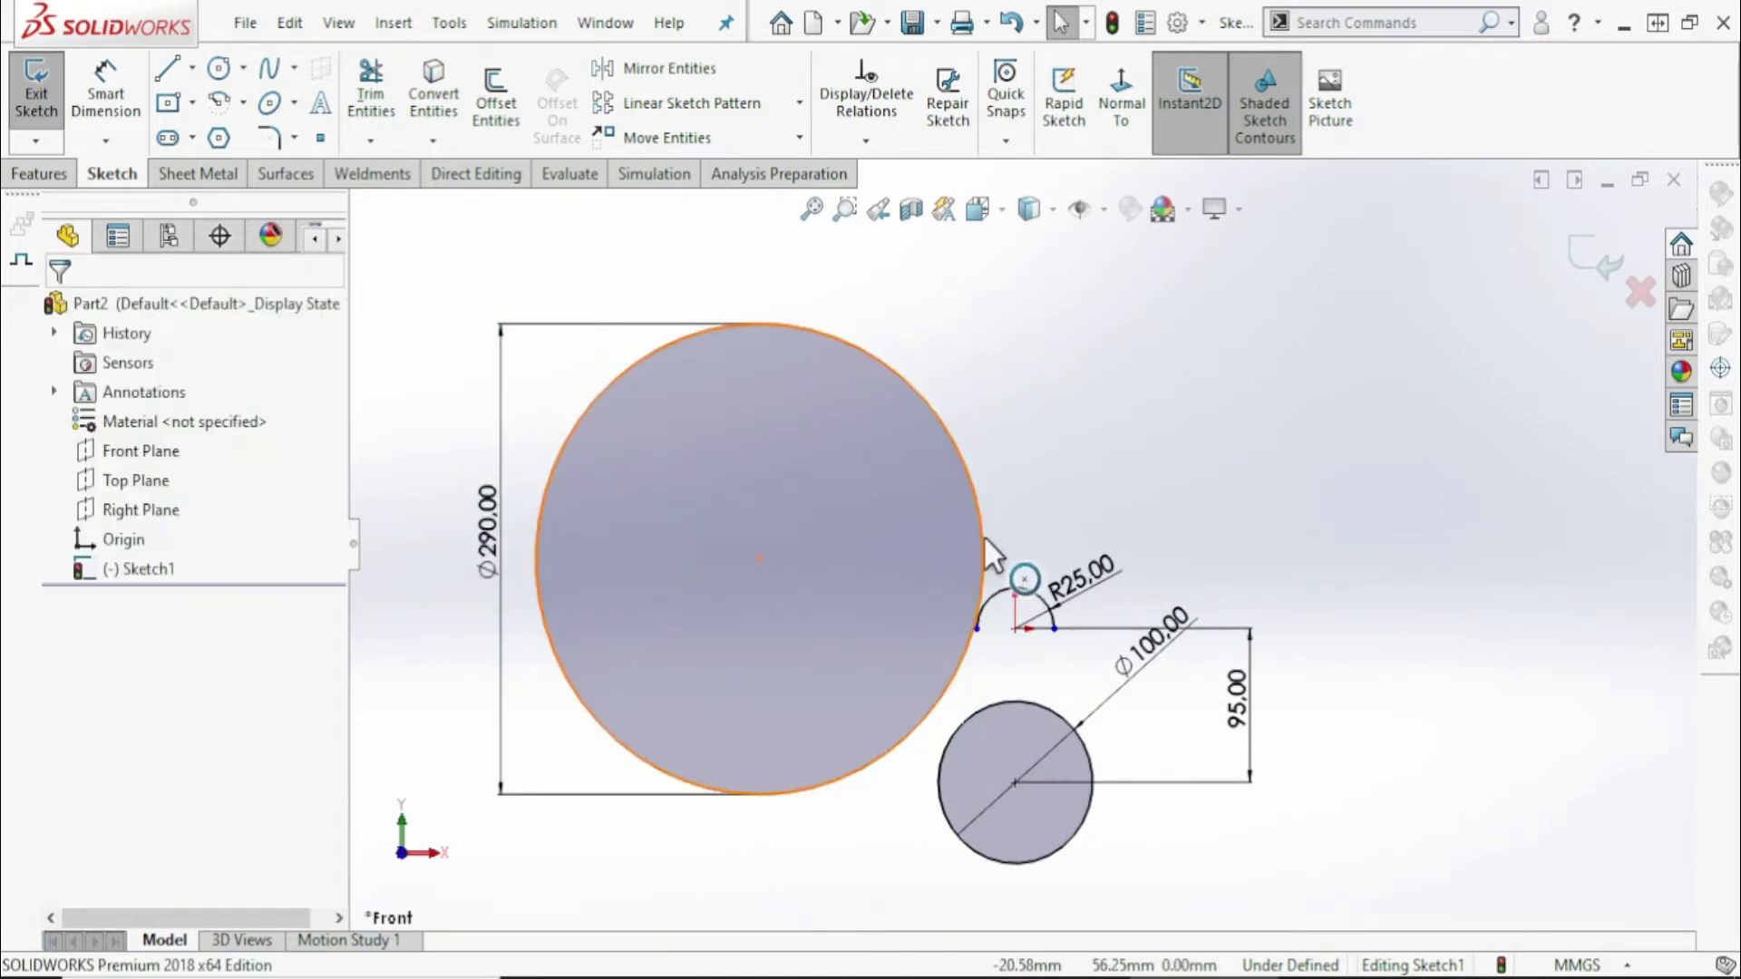
{"action": "left_click", "coordinate": [985, 539]}
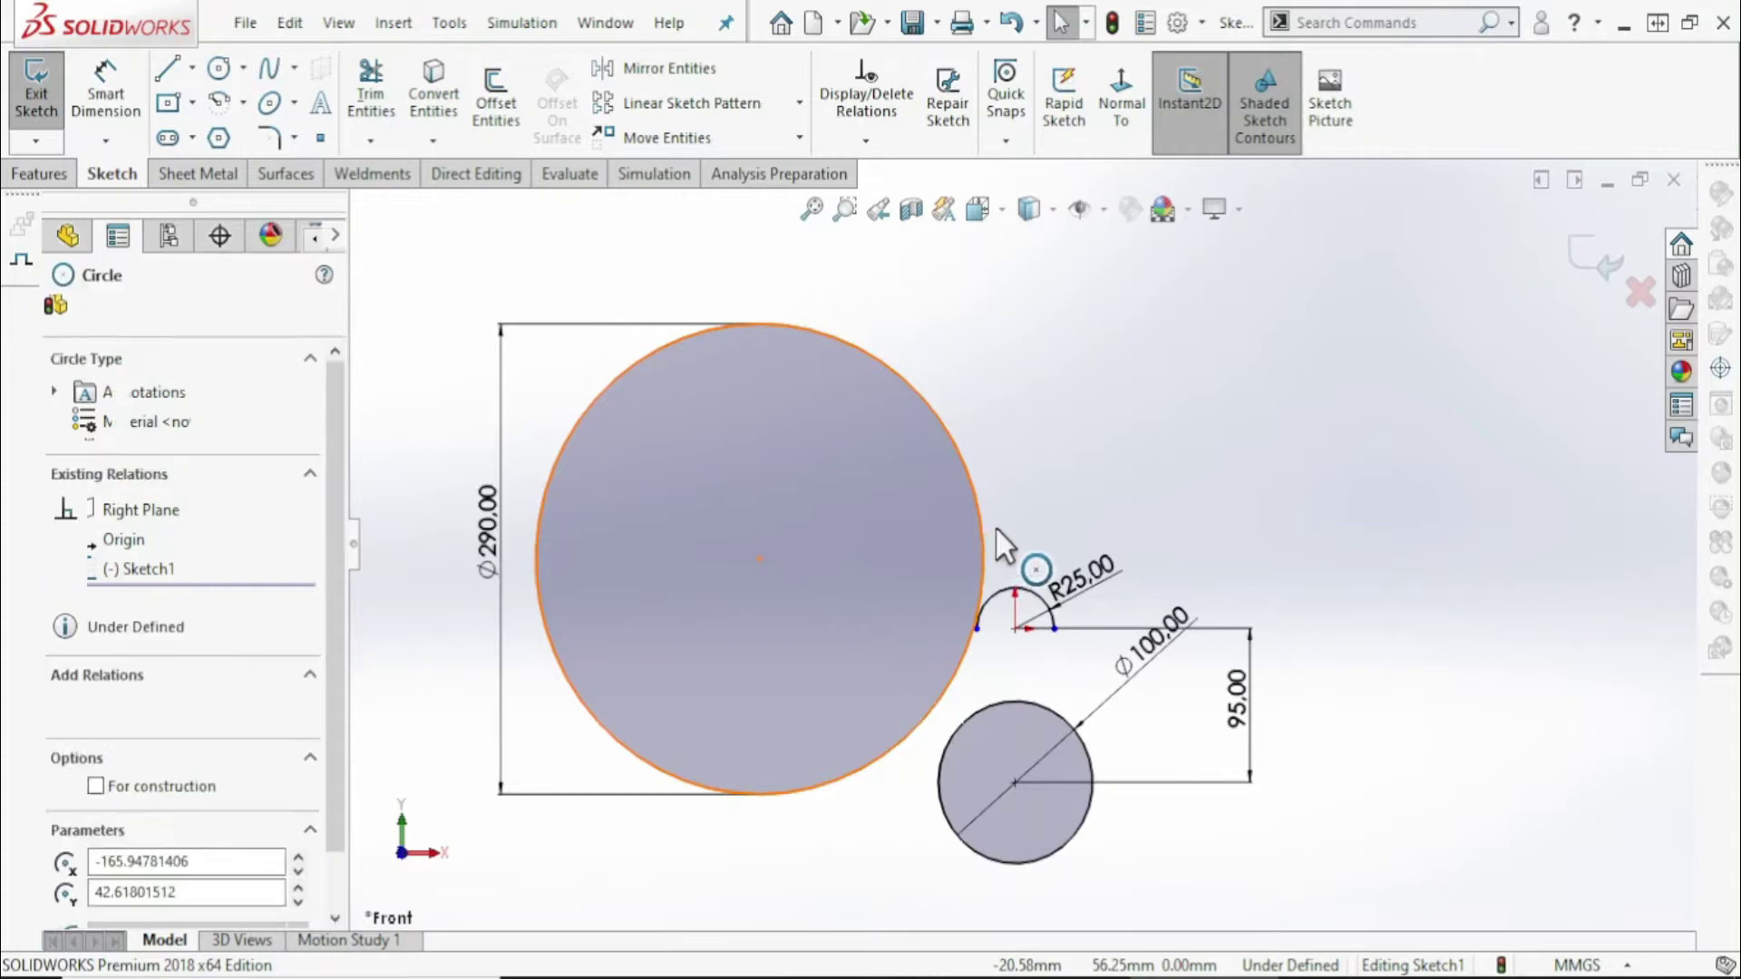
{"action": "left_click", "coordinate": [996, 595]}
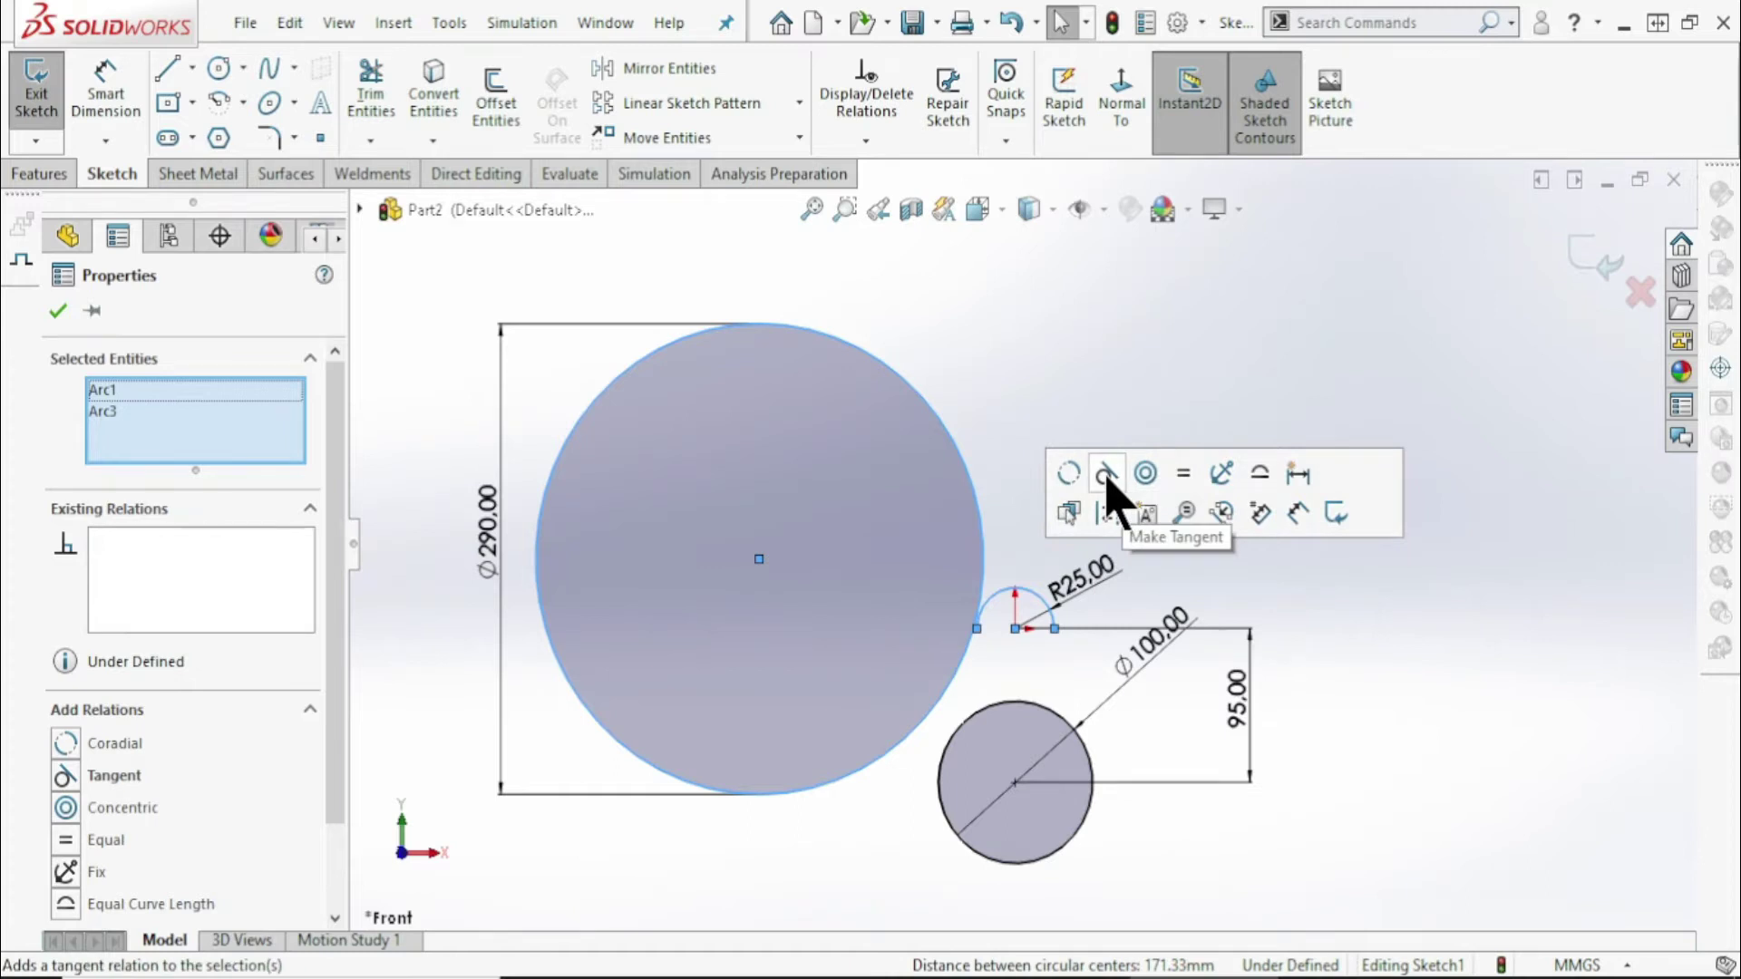
Make the Ø290 circle tangent to the R25 arc and to the Ø100 circle
{"action": "left_click", "coordinate": [1106, 479]}
{"action": "scroll", "coordinate": [1006, 644], "scroll_direction": "up", "scroll_amount": 3}
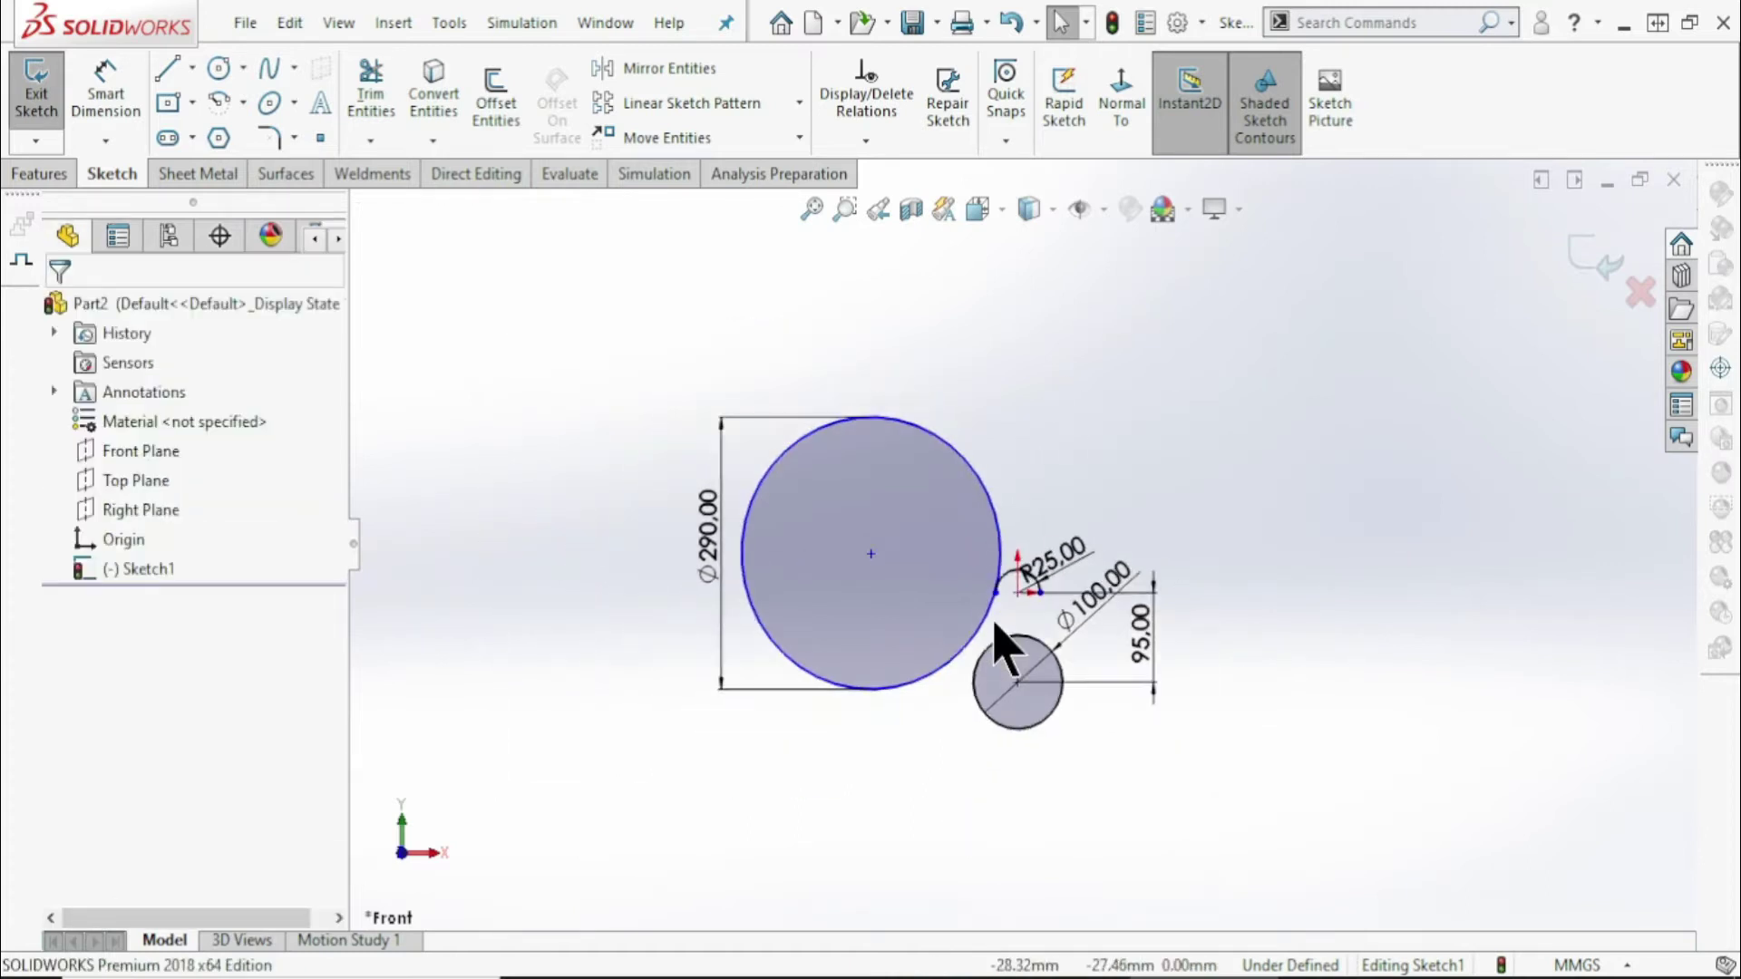
{"action": "scroll", "coordinate": [996, 624], "scroll_direction": "down", "scroll_amount": 5}
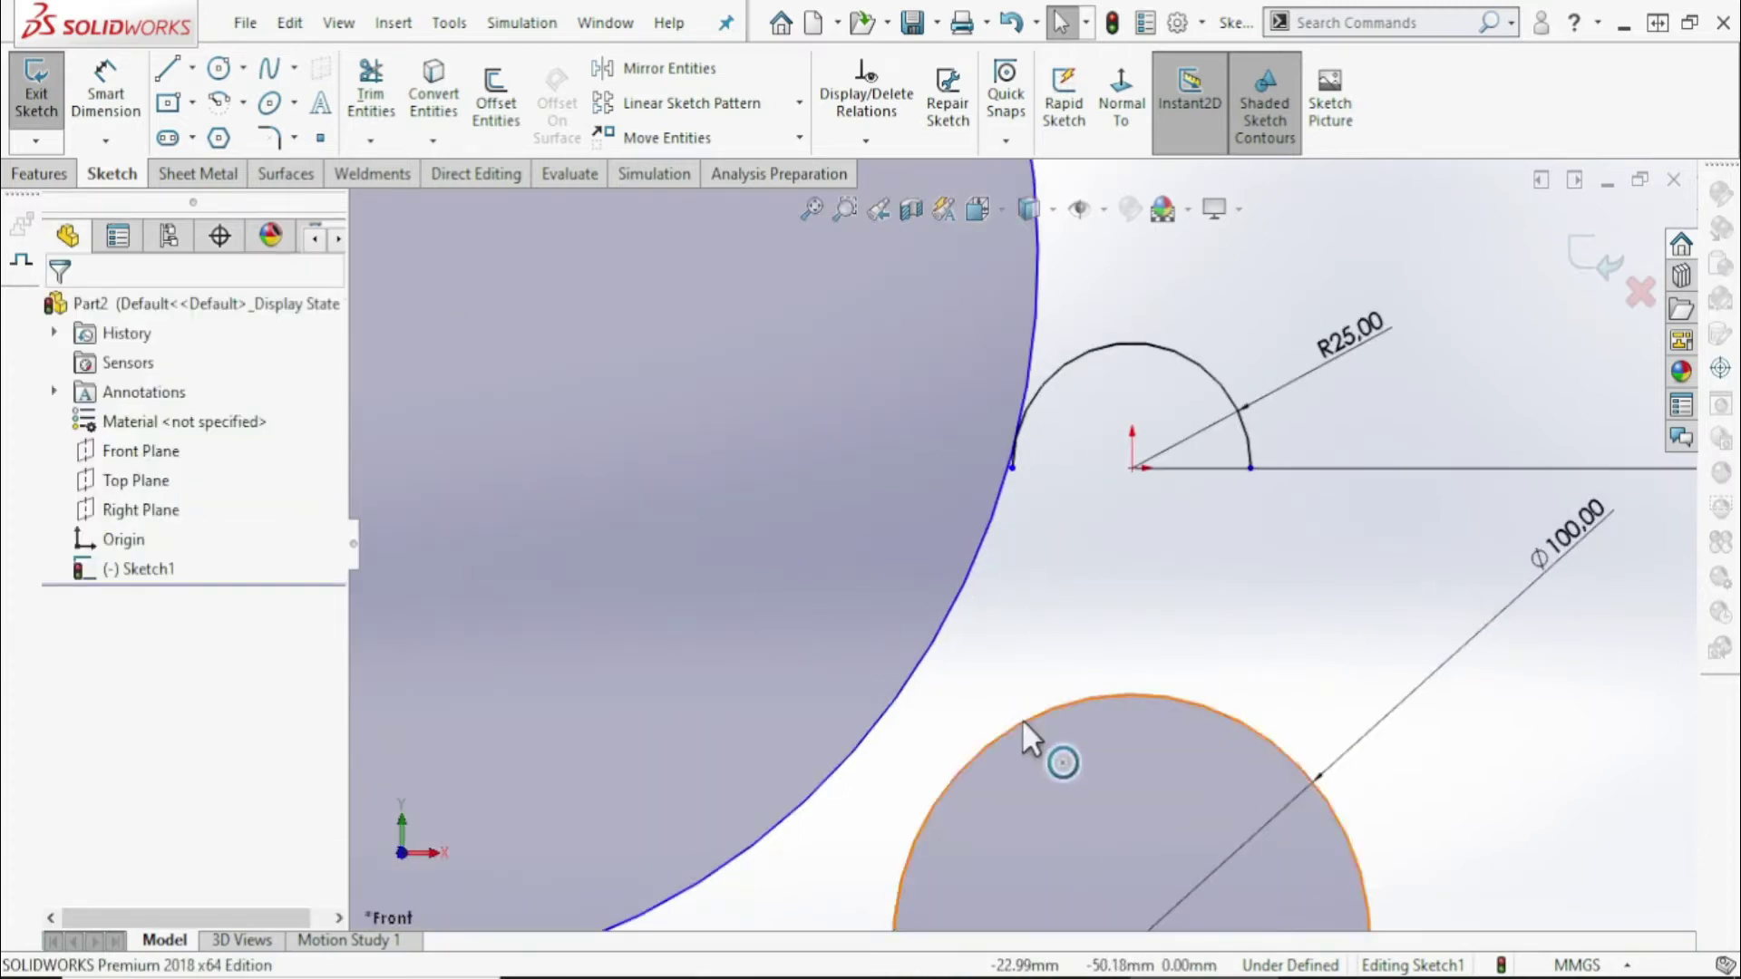
{"action": "left_click", "coordinate": [1023, 724]}
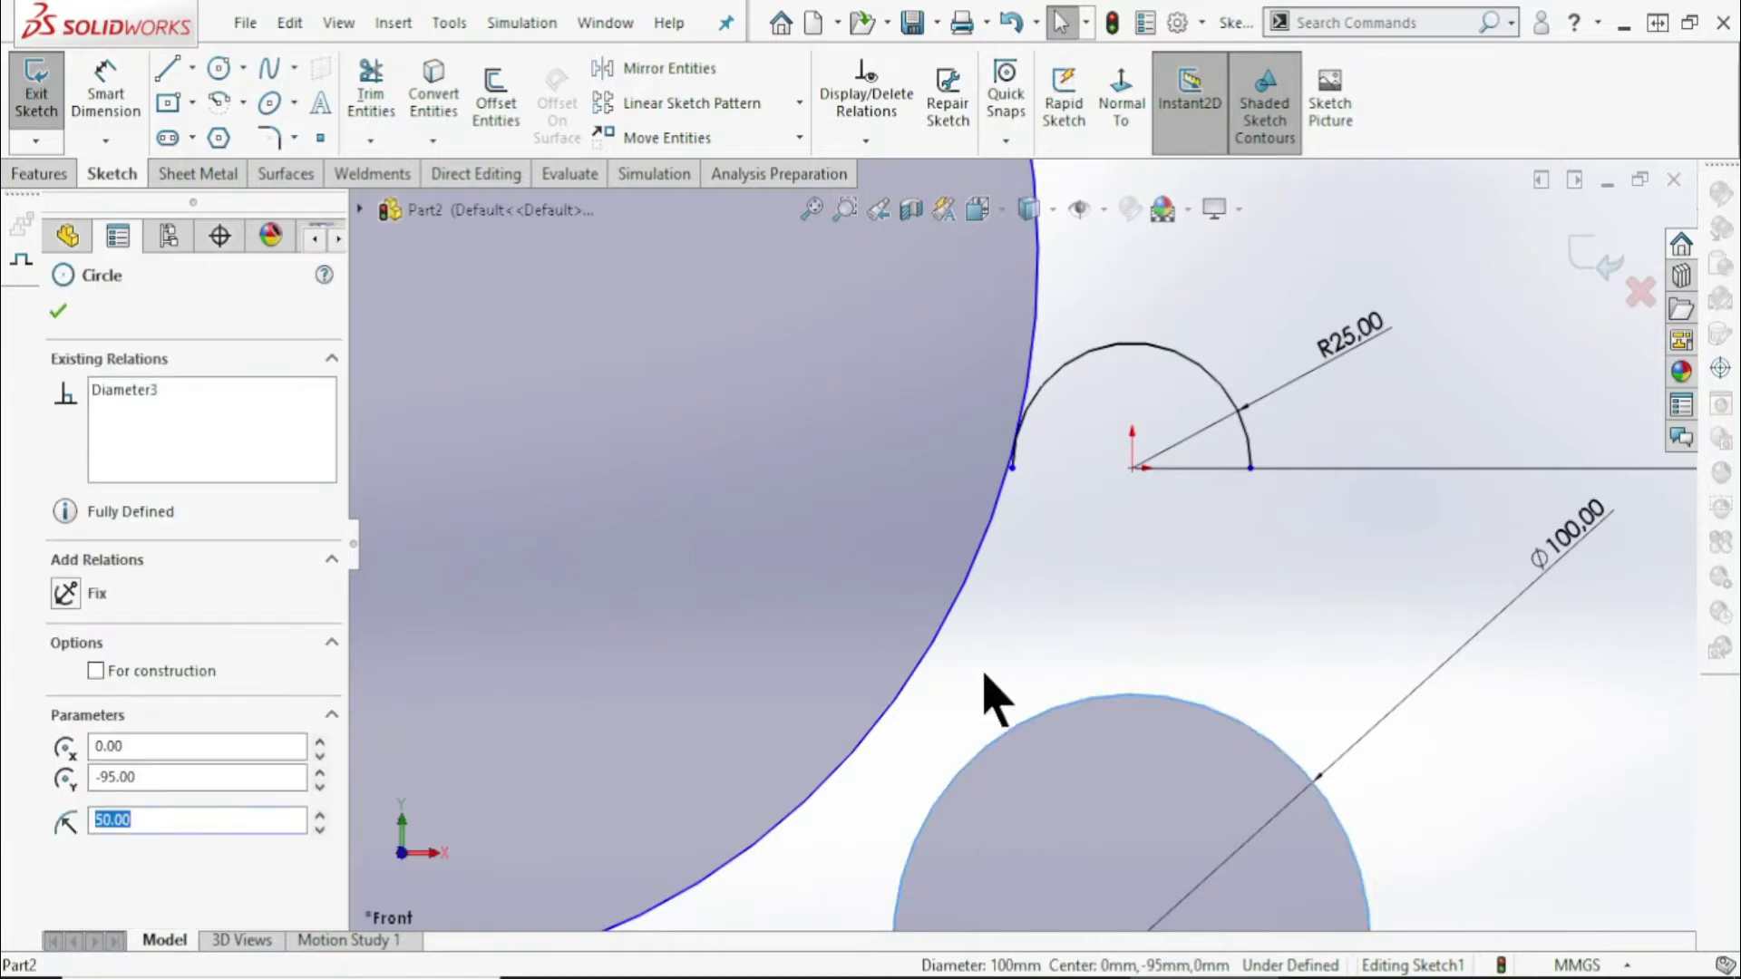
{"action": "left_click", "coordinate": [950, 626], "text": "ctrl"}
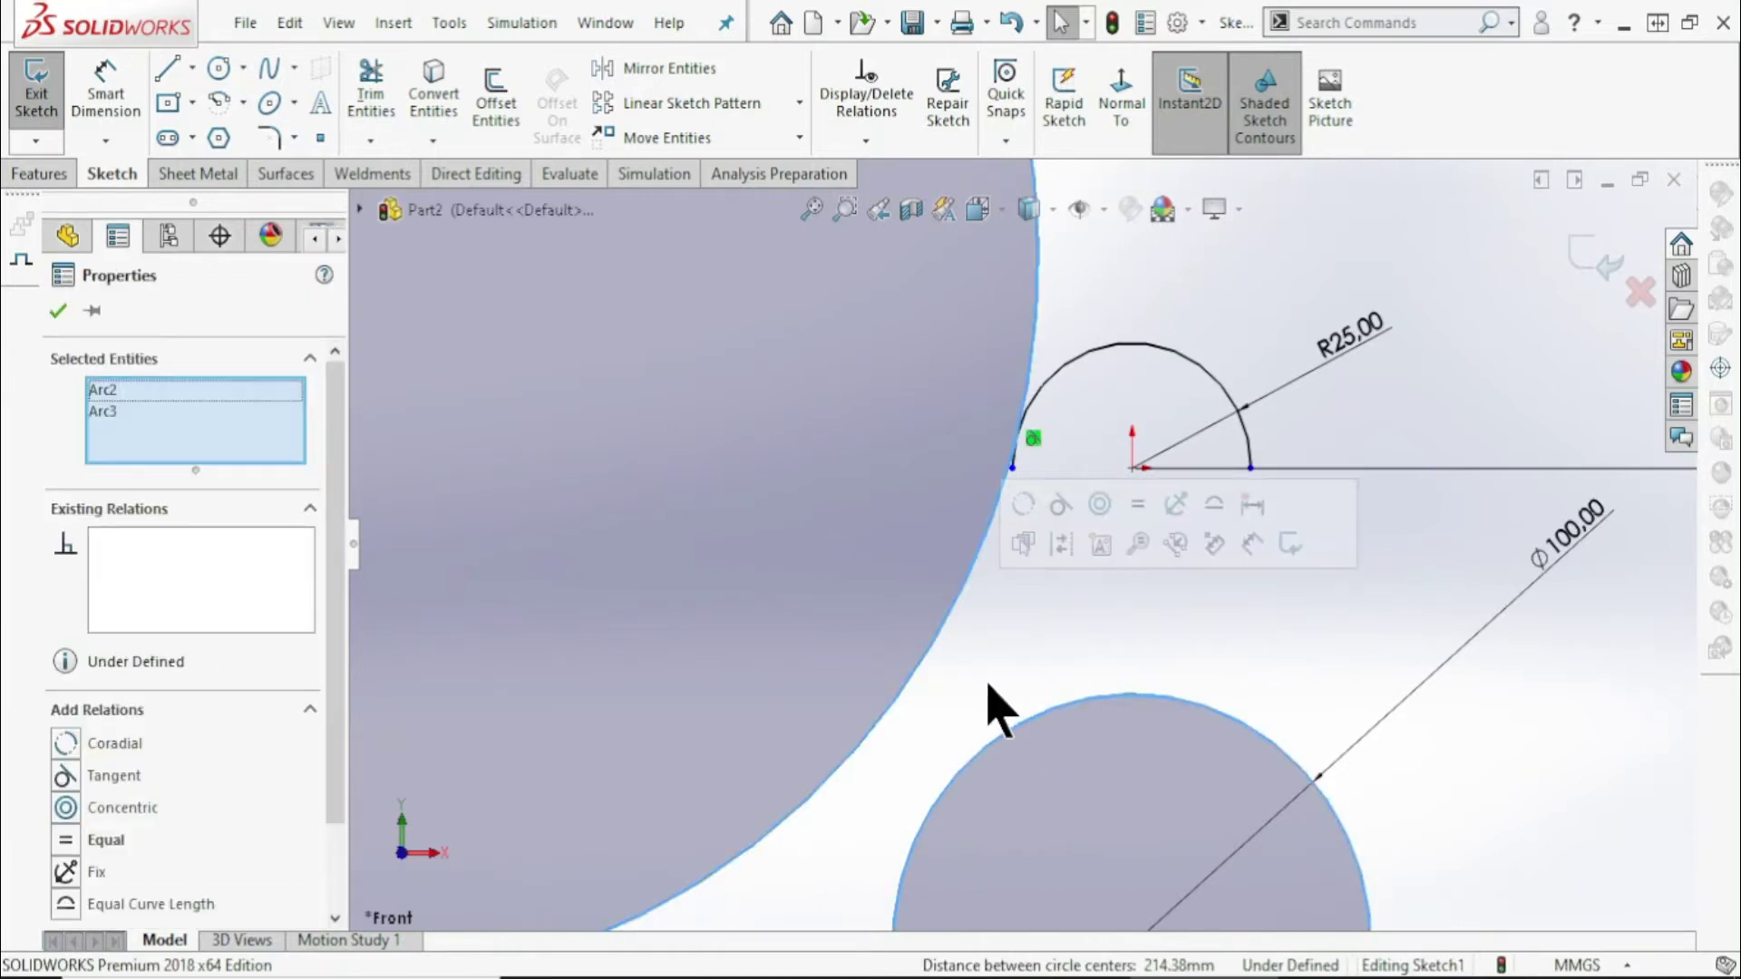
{"action": "left_click", "coordinate": [1060, 505]}
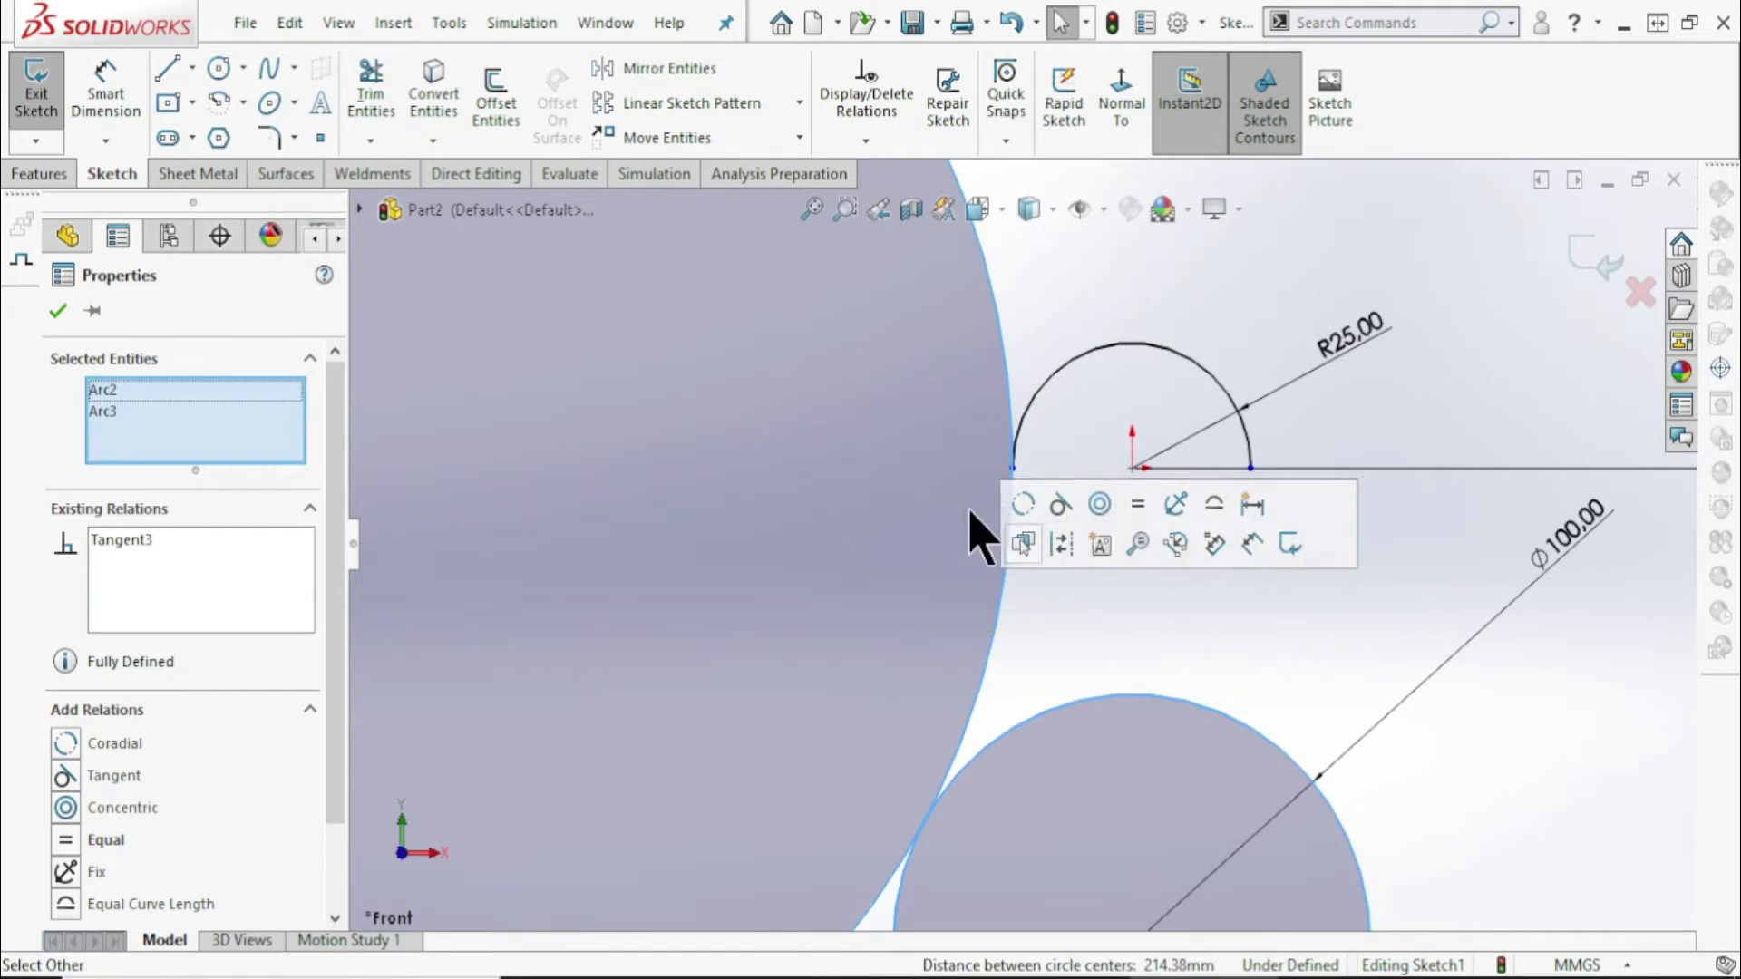
{"action": "scroll", "coordinate": [1010, 486], "scroll_direction": "up", "scroll_amount": 3}
{"action": "scroll", "coordinate": [1041, 474], "scroll_direction": "up", "scroll_amount": 2}
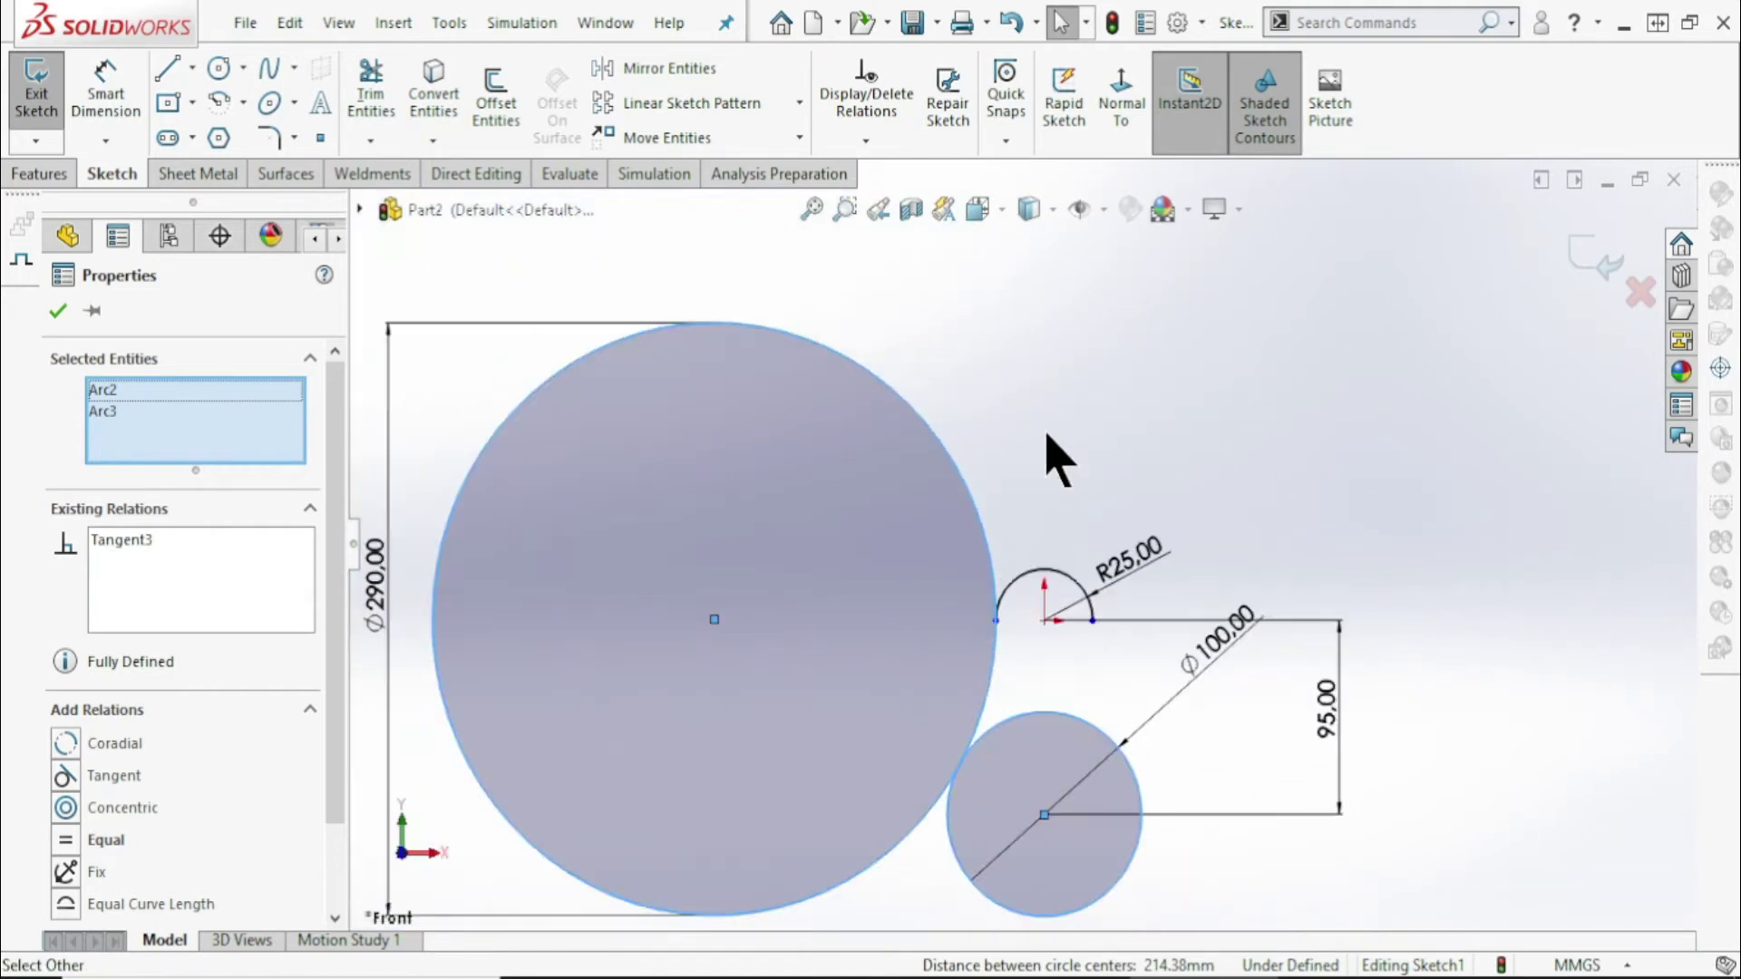
{"action": "scroll", "coordinate": [1052, 458], "scroll_direction": "up", "scroll_amount": 2}
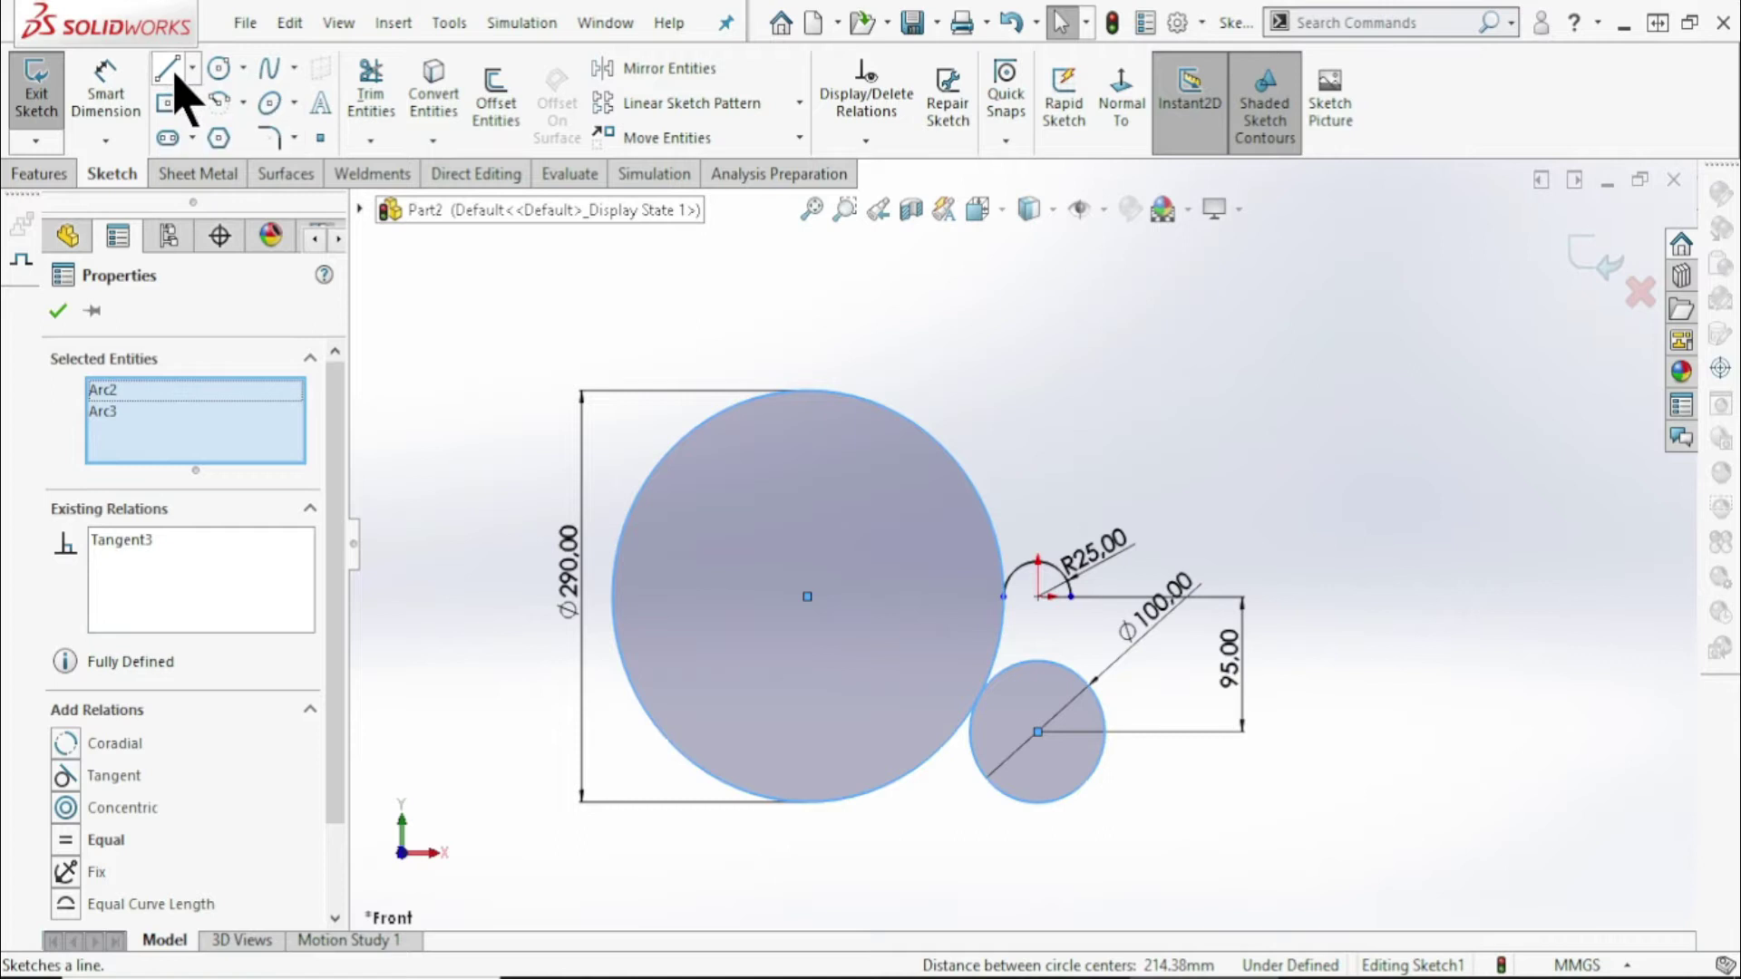
Draw a vertical line from the Ø100 circle's centre up to the R25 arc centre
{"action": "key", "text": "l"}
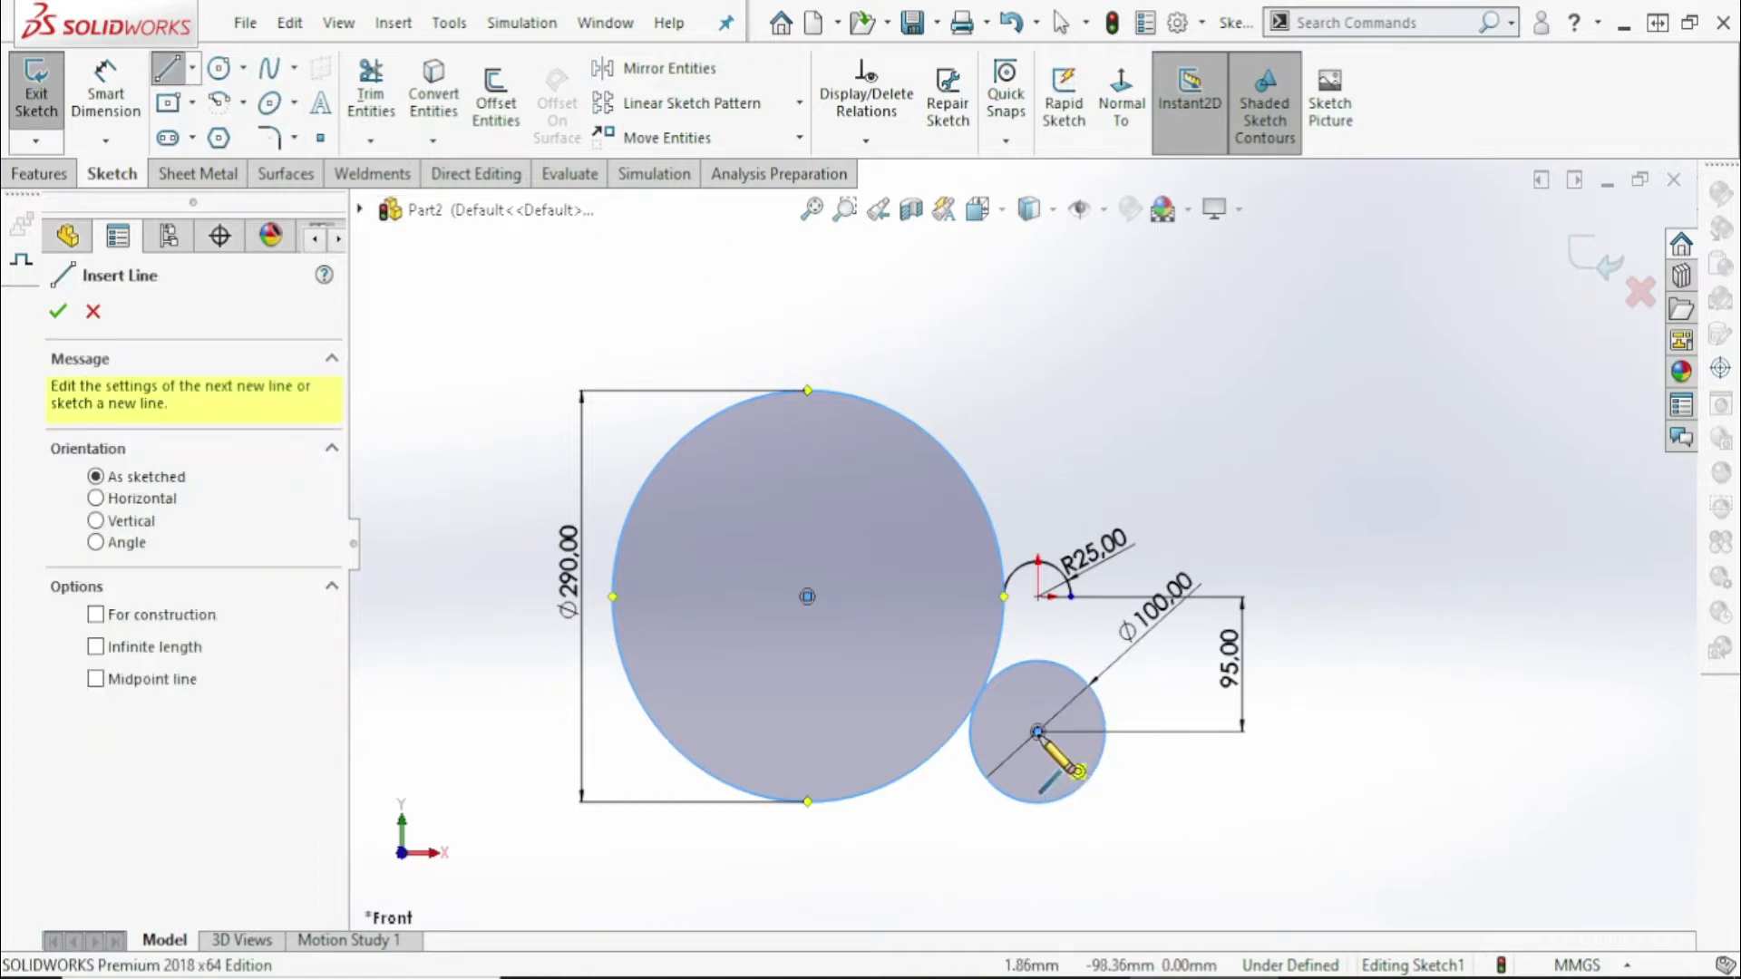
{"action": "left_click", "coordinate": [1039, 733]}
{"action": "left_click", "coordinate": [1039, 597]}
{"action": "right_click", "coordinate": [1152, 363]}
{"action": "left_click", "coordinate": [1226, 395]}
{"action": "scroll", "coordinate": [1042, 612], "scroll_direction": "up", "scroll_amount": 3}
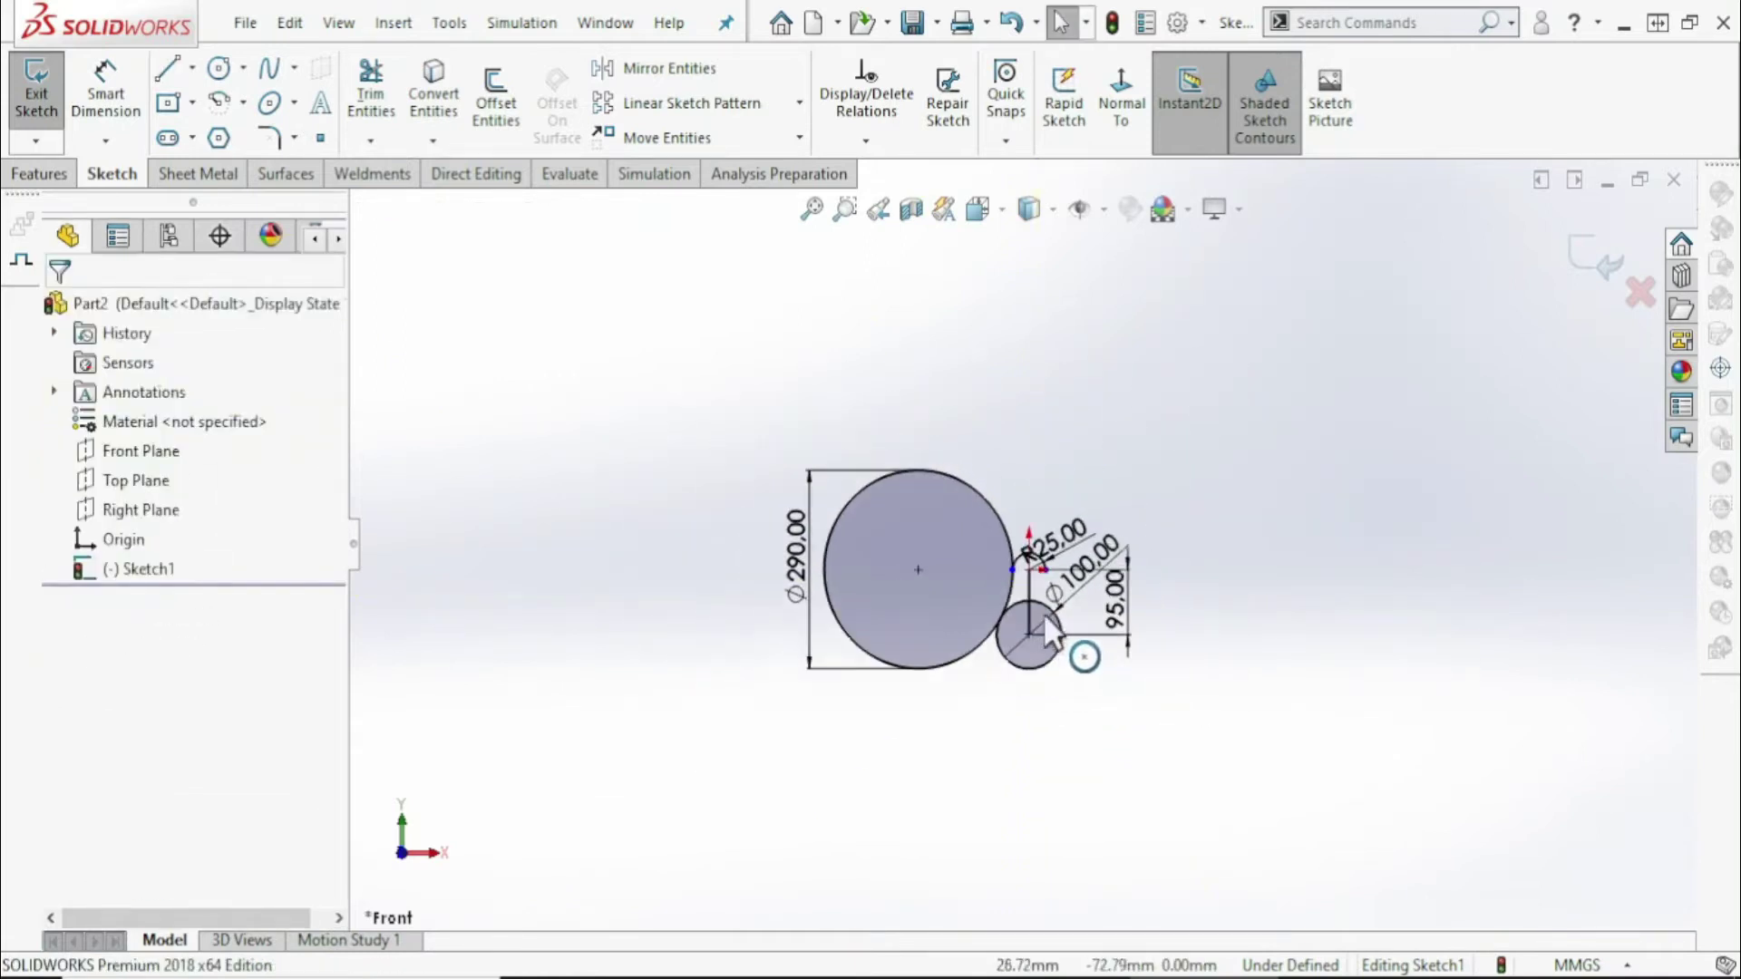
{"action": "scroll", "coordinate": [1041, 611], "scroll_direction": "down", "scroll_amount": 5}
{"action": "scroll", "coordinate": [1032, 569], "scroll_direction": "down", "scroll_amount": 3}
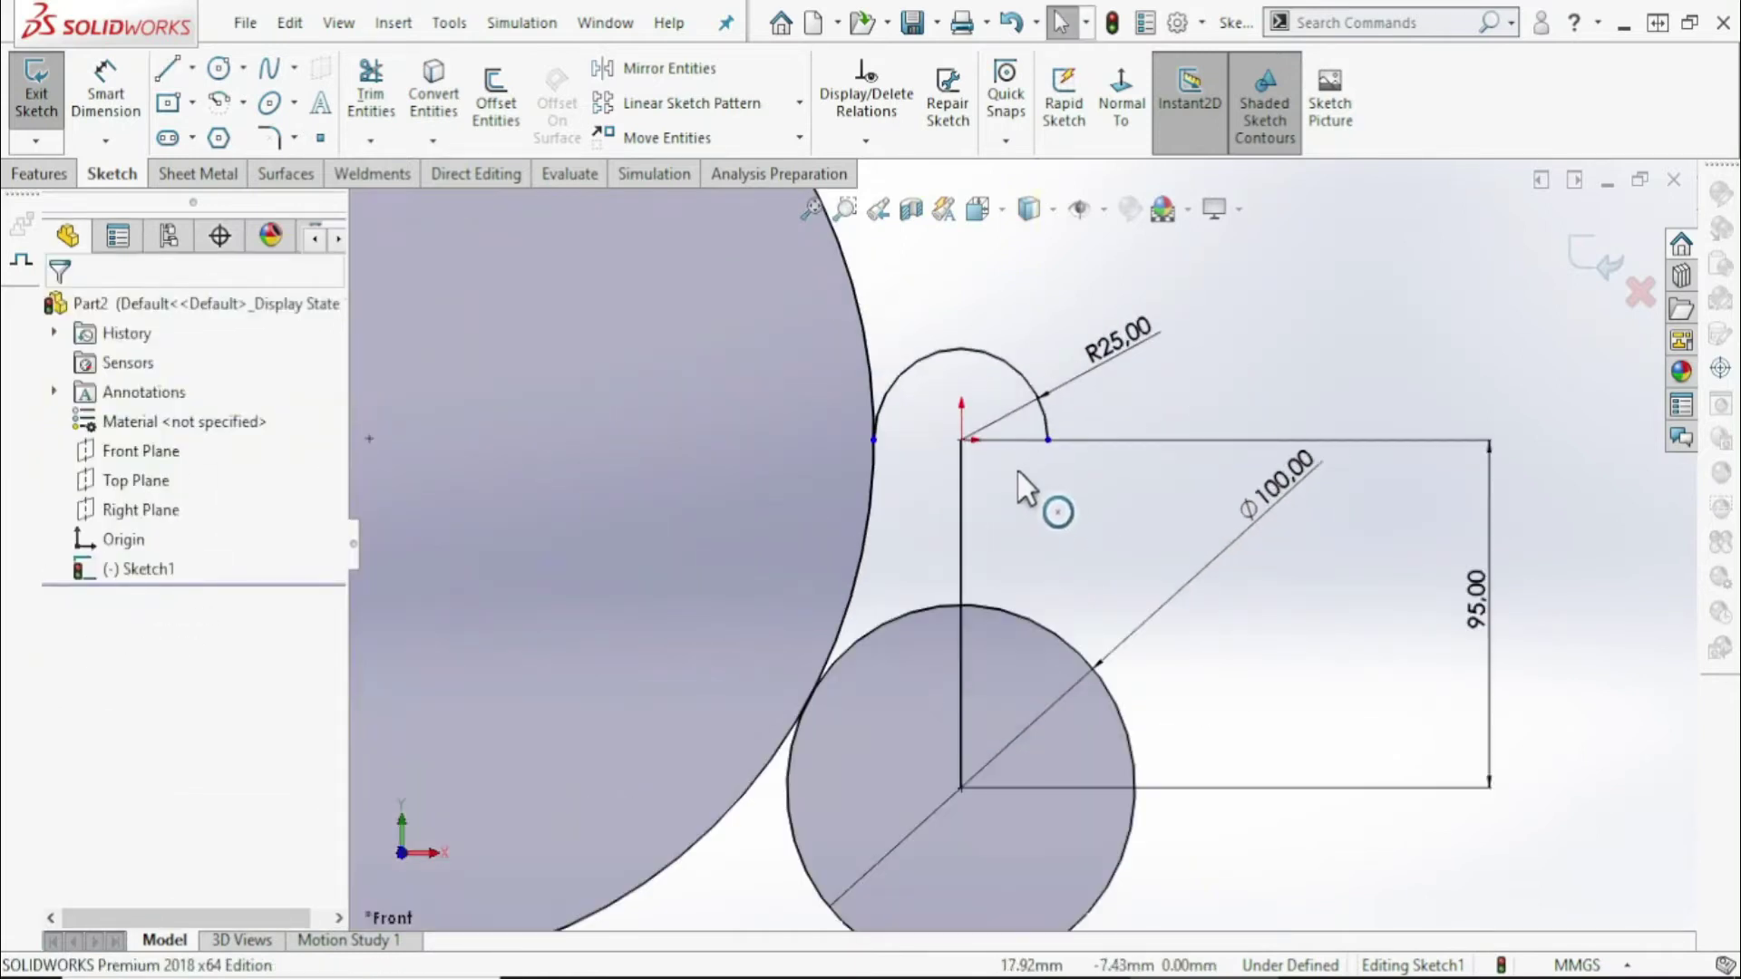
Convert the vertical line to construction geometry
{"action": "left_click", "coordinate": [963, 524]}
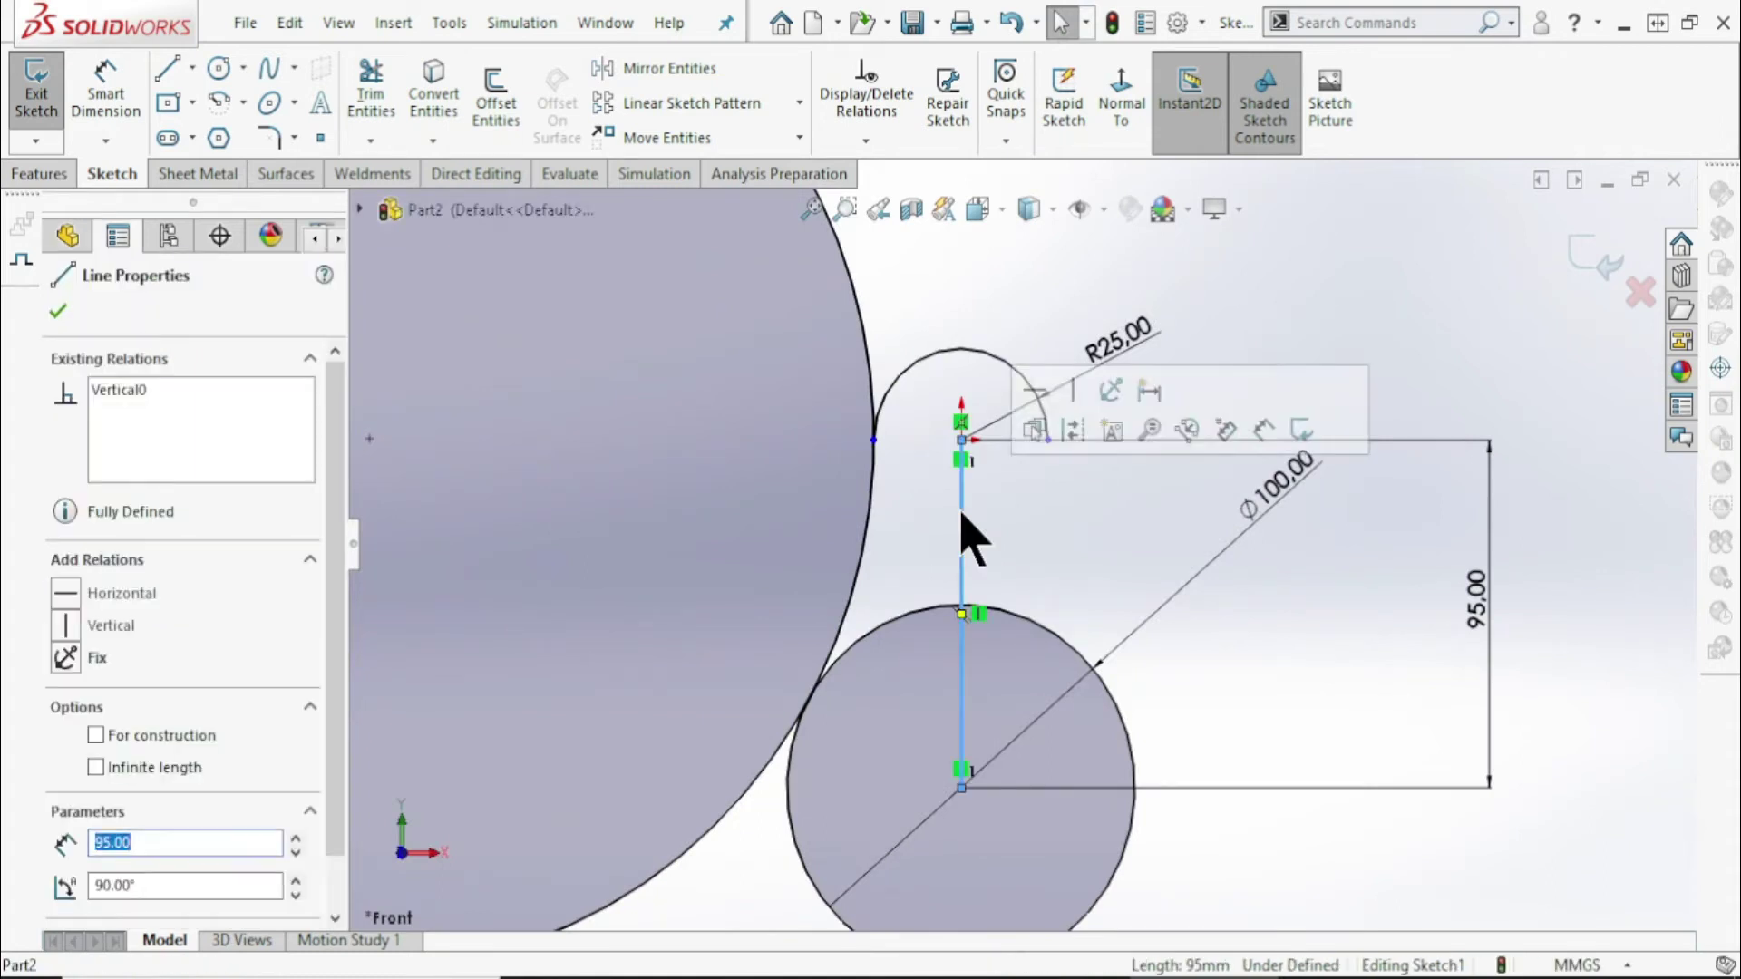
{"action": "left_click", "coordinate": [1084, 434]}
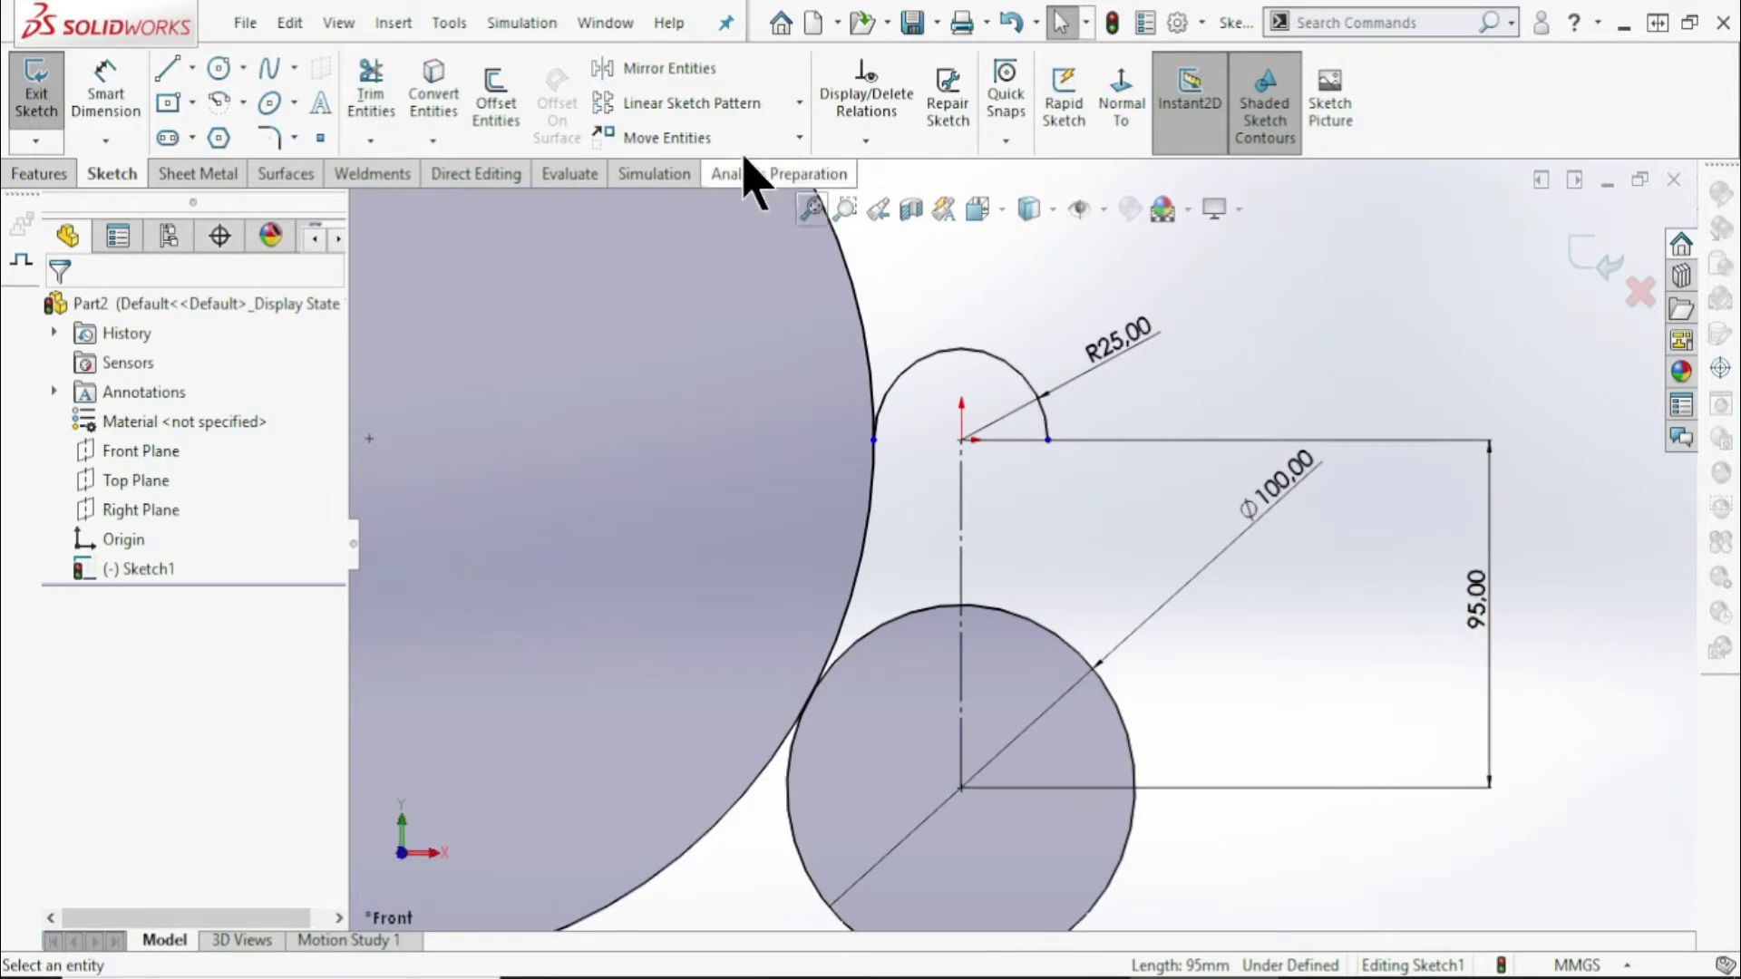
{"action": "left_click", "coordinate": [688, 78]}
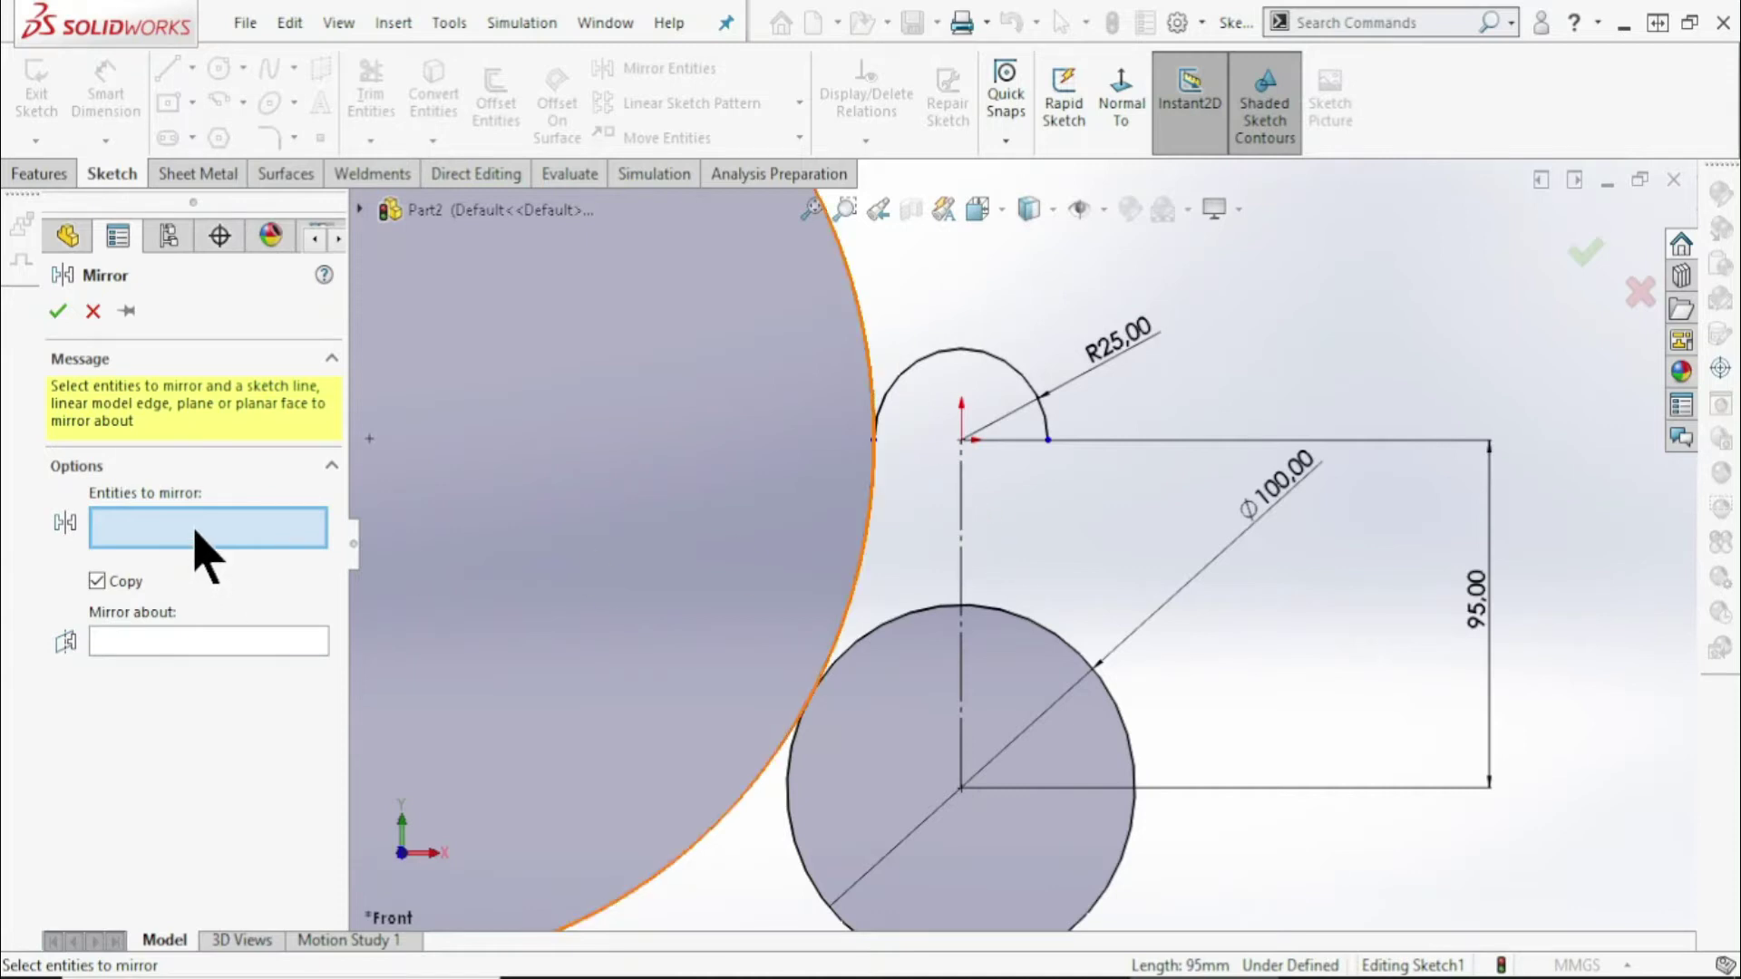
Mirror the Ø290 circle across the vertical construction line Line1
{"action": "left_click", "coordinate": [868, 499]}
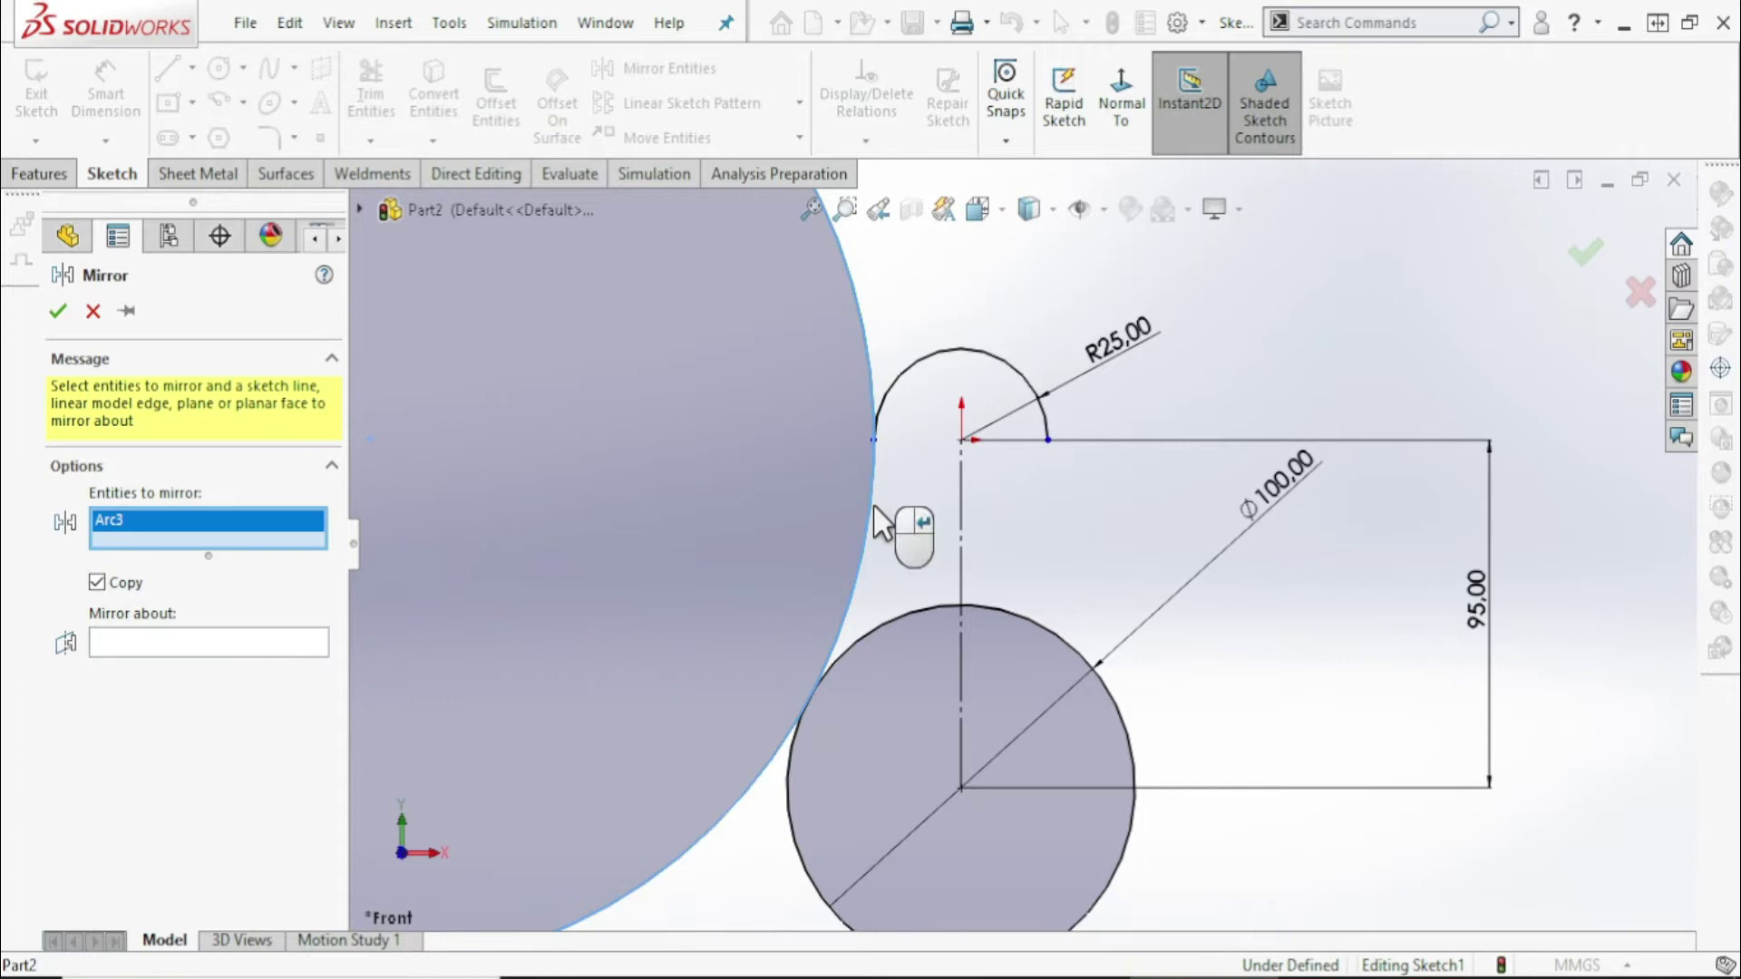
{"action": "left_click", "coordinate": [218, 644]}
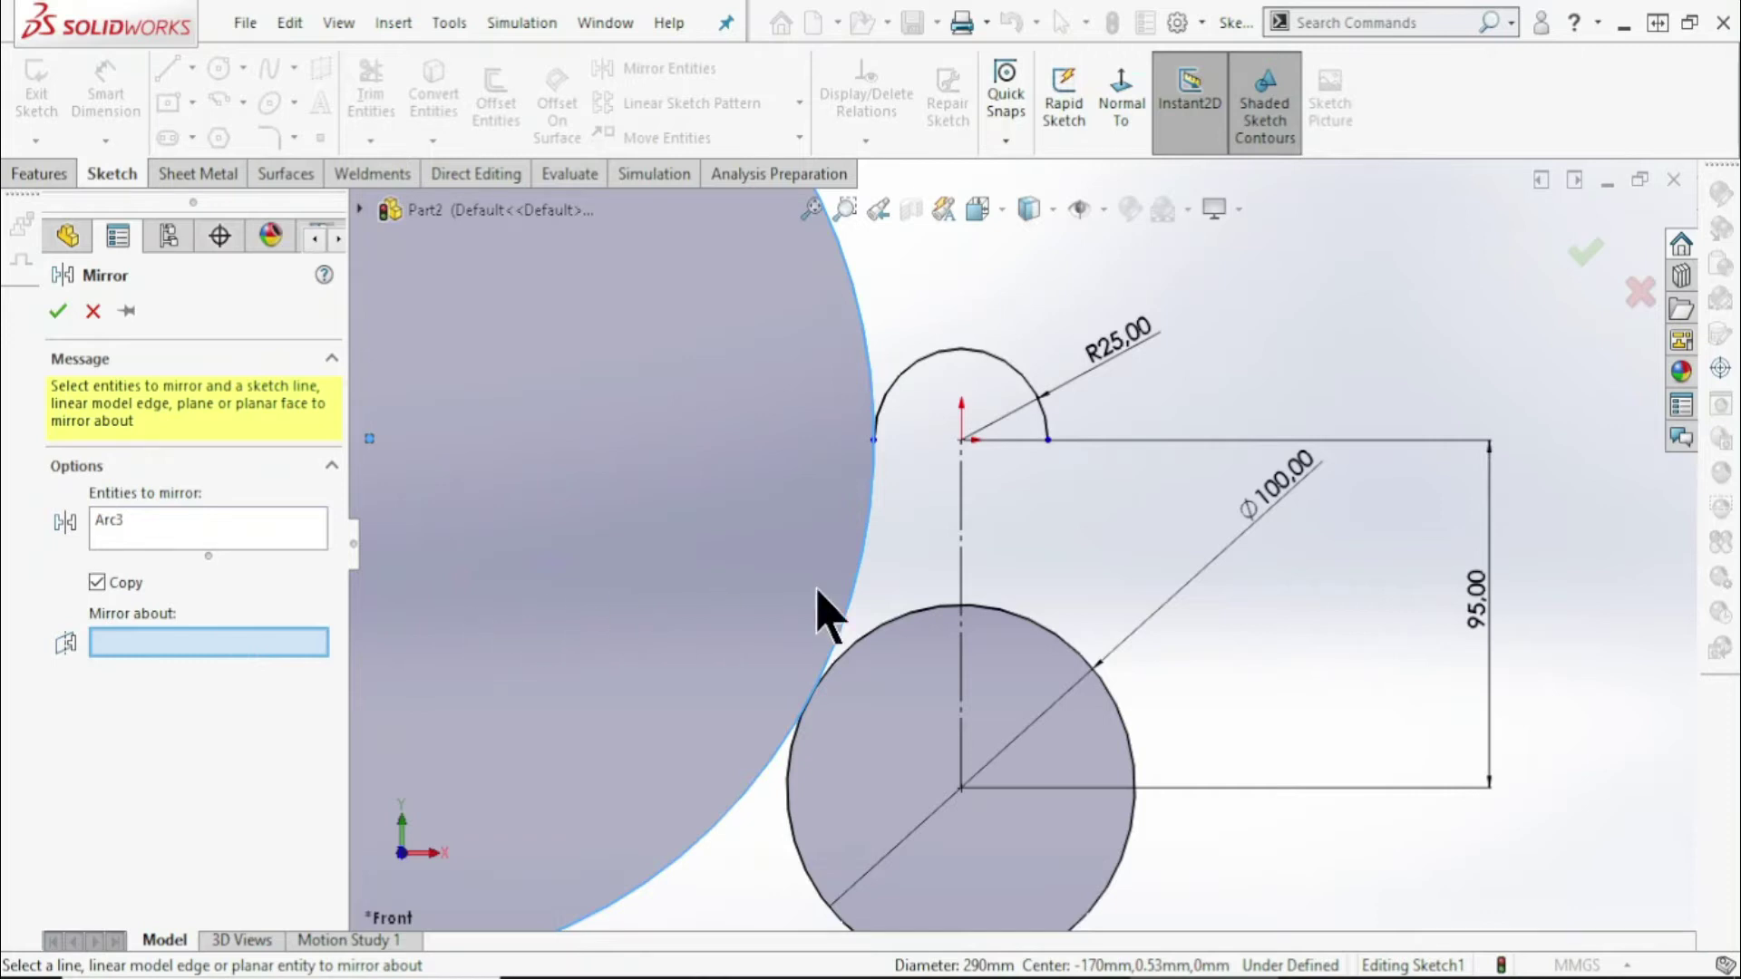
{"action": "left_click", "coordinate": [961, 555]}
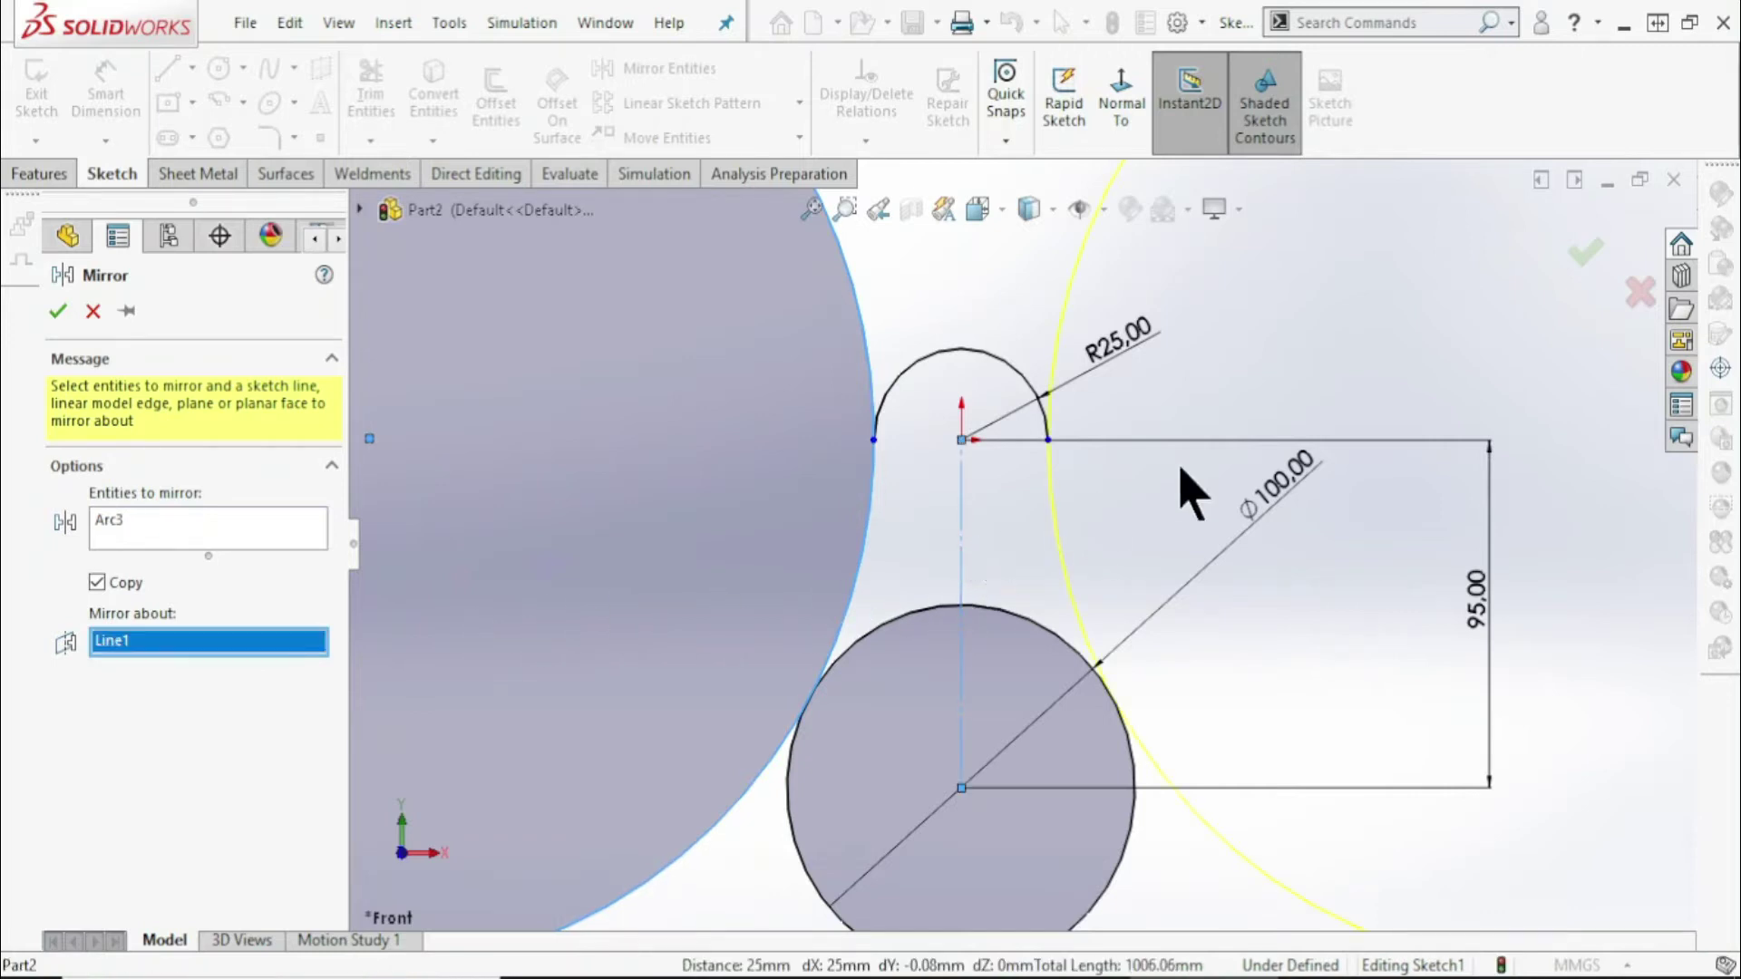
{"action": "scroll", "coordinate": [1179, 490], "scroll_direction": "up", "scroll_amount": 4}
{"action": "scroll", "coordinate": [1177, 435], "scroll_direction": "down", "scroll_amount": 2}
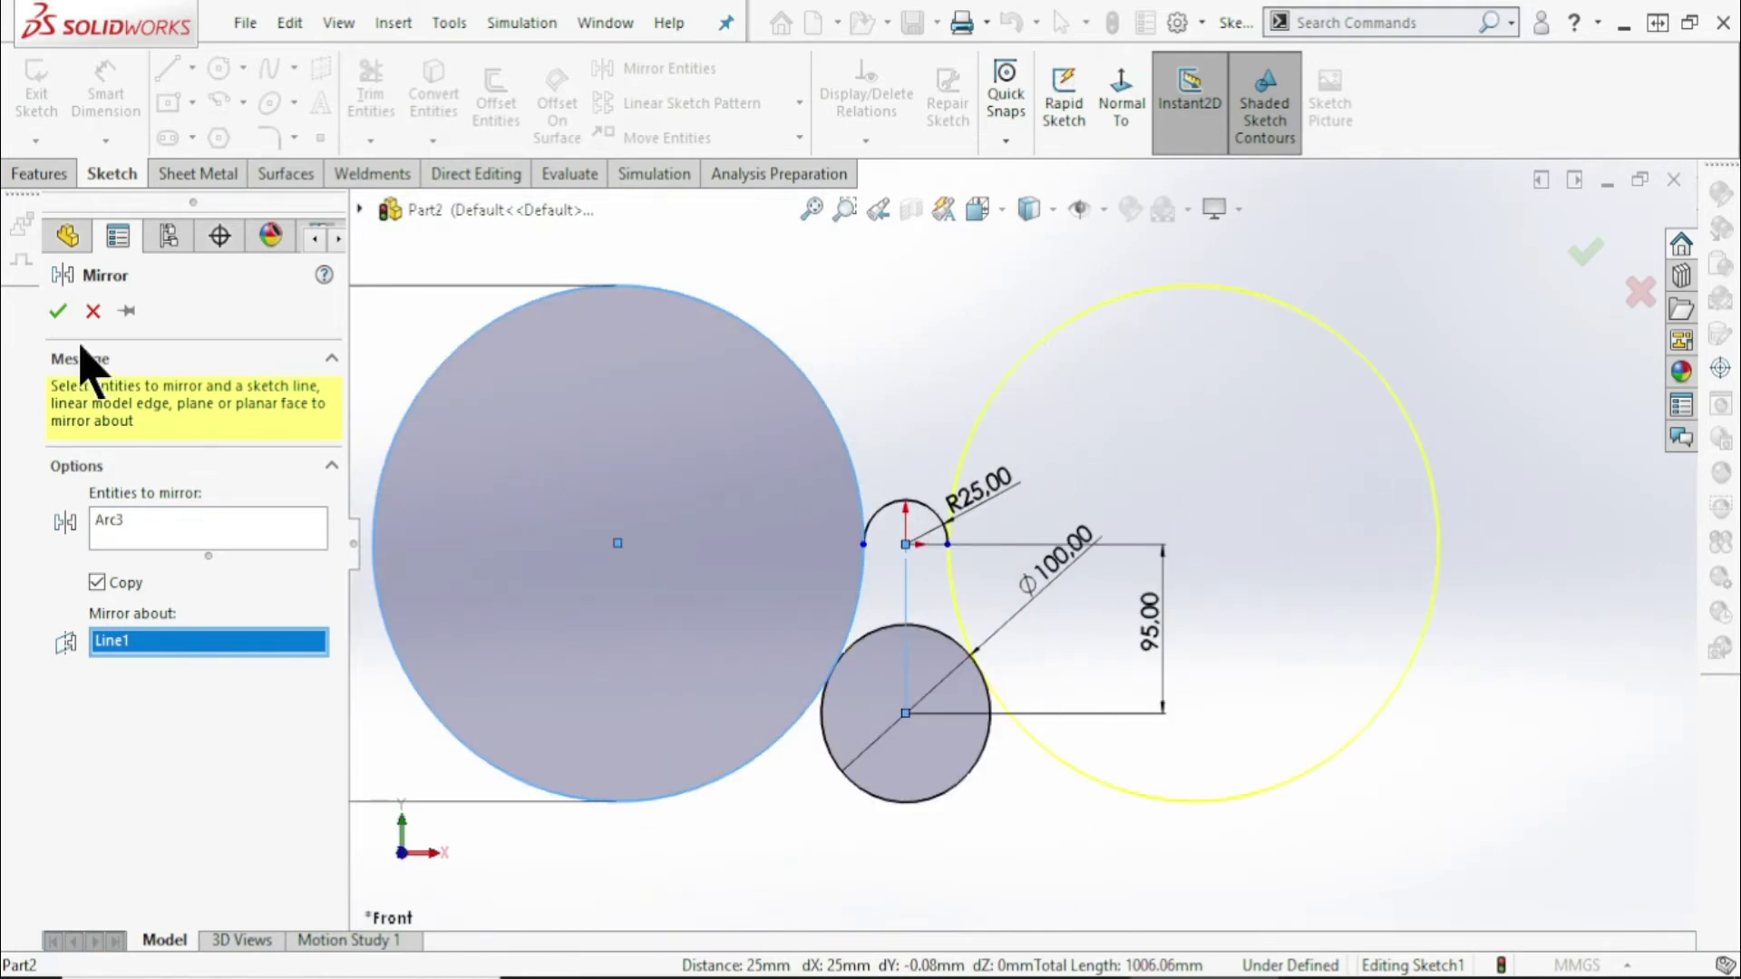
{"action": "left_click", "coordinate": [56, 311]}
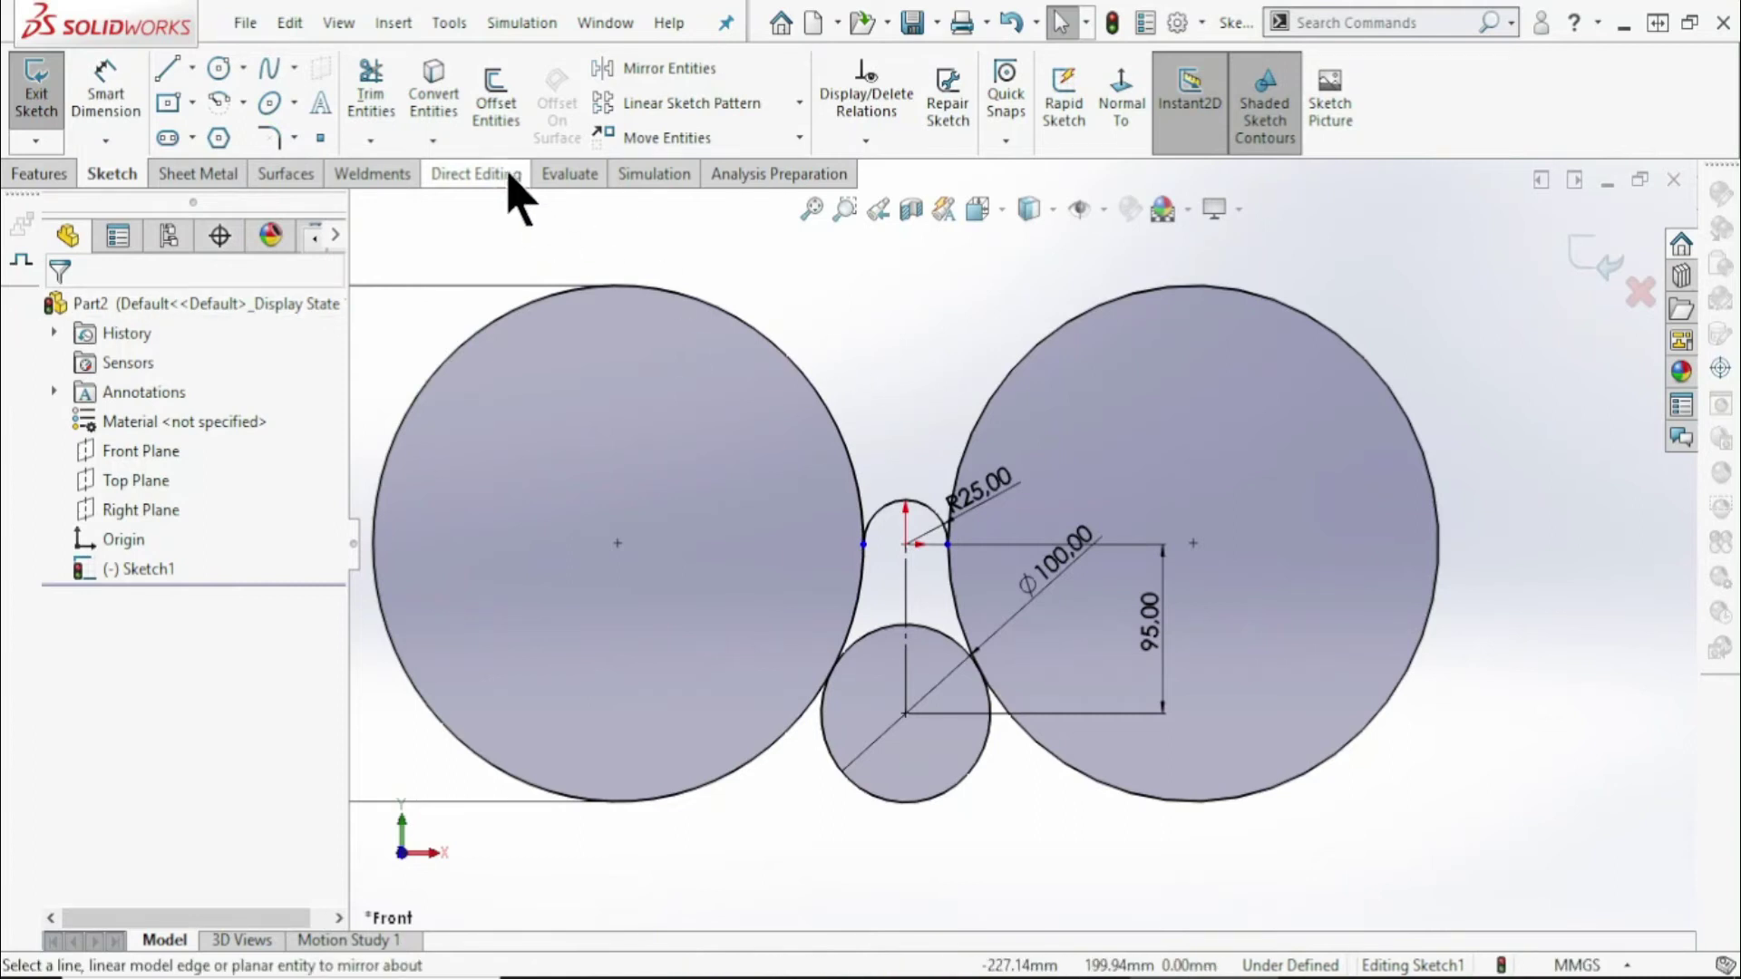
Trim away the excess of the left and right Ø290 circles
{"action": "left_click", "coordinate": [377, 107]}
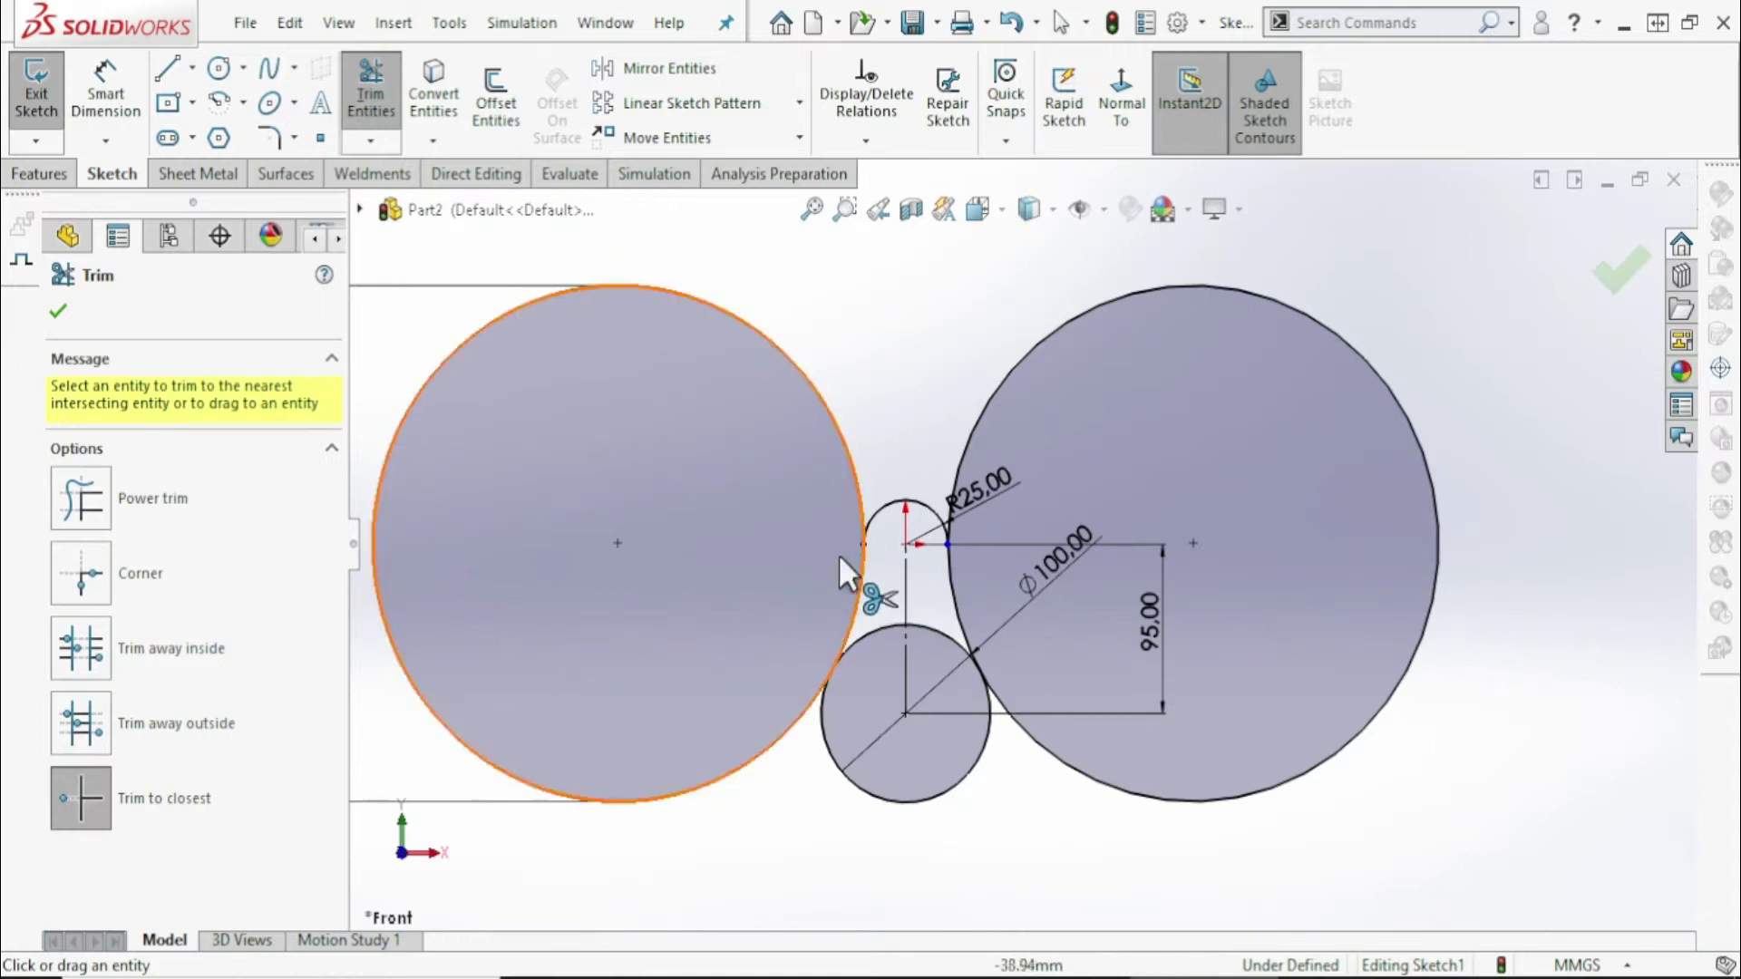
{"action": "scroll", "coordinate": [894, 589], "scroll_direction": "up", "scroll_amount": 2}
{"action": "scroll", "coordinate": [957, 576], "scroll_direction": "down", "scroll_amount": 5}
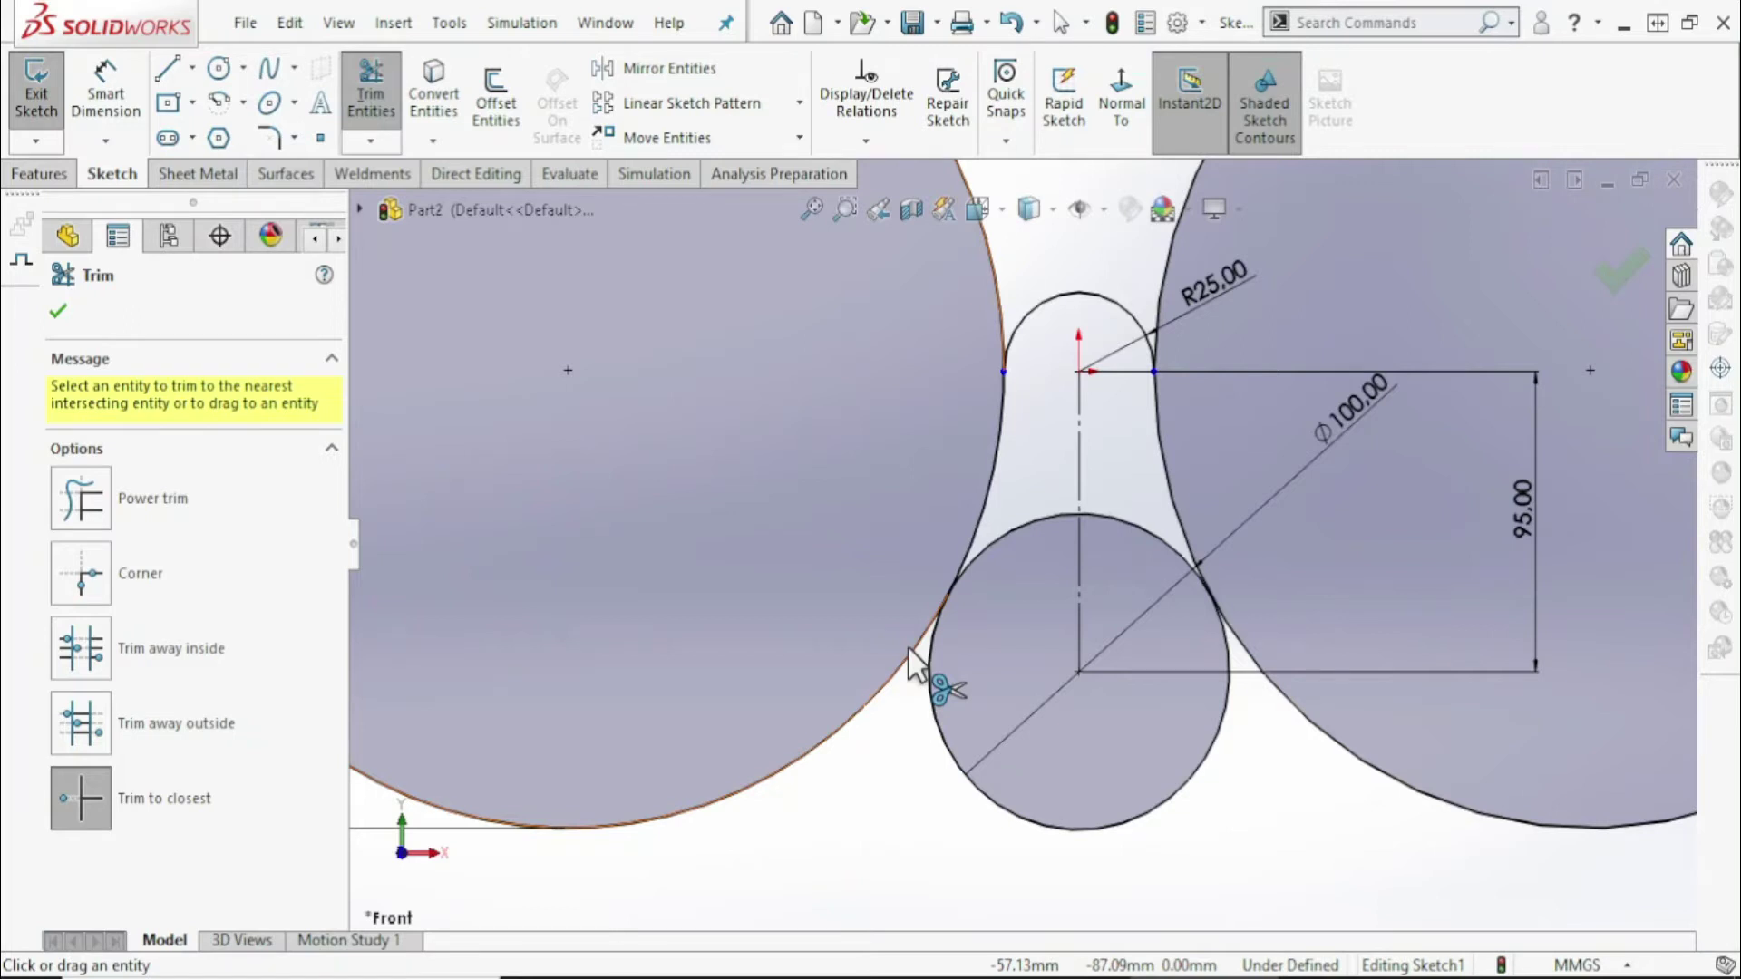
{"action": "left_click", "coordinate": [909, 649]}
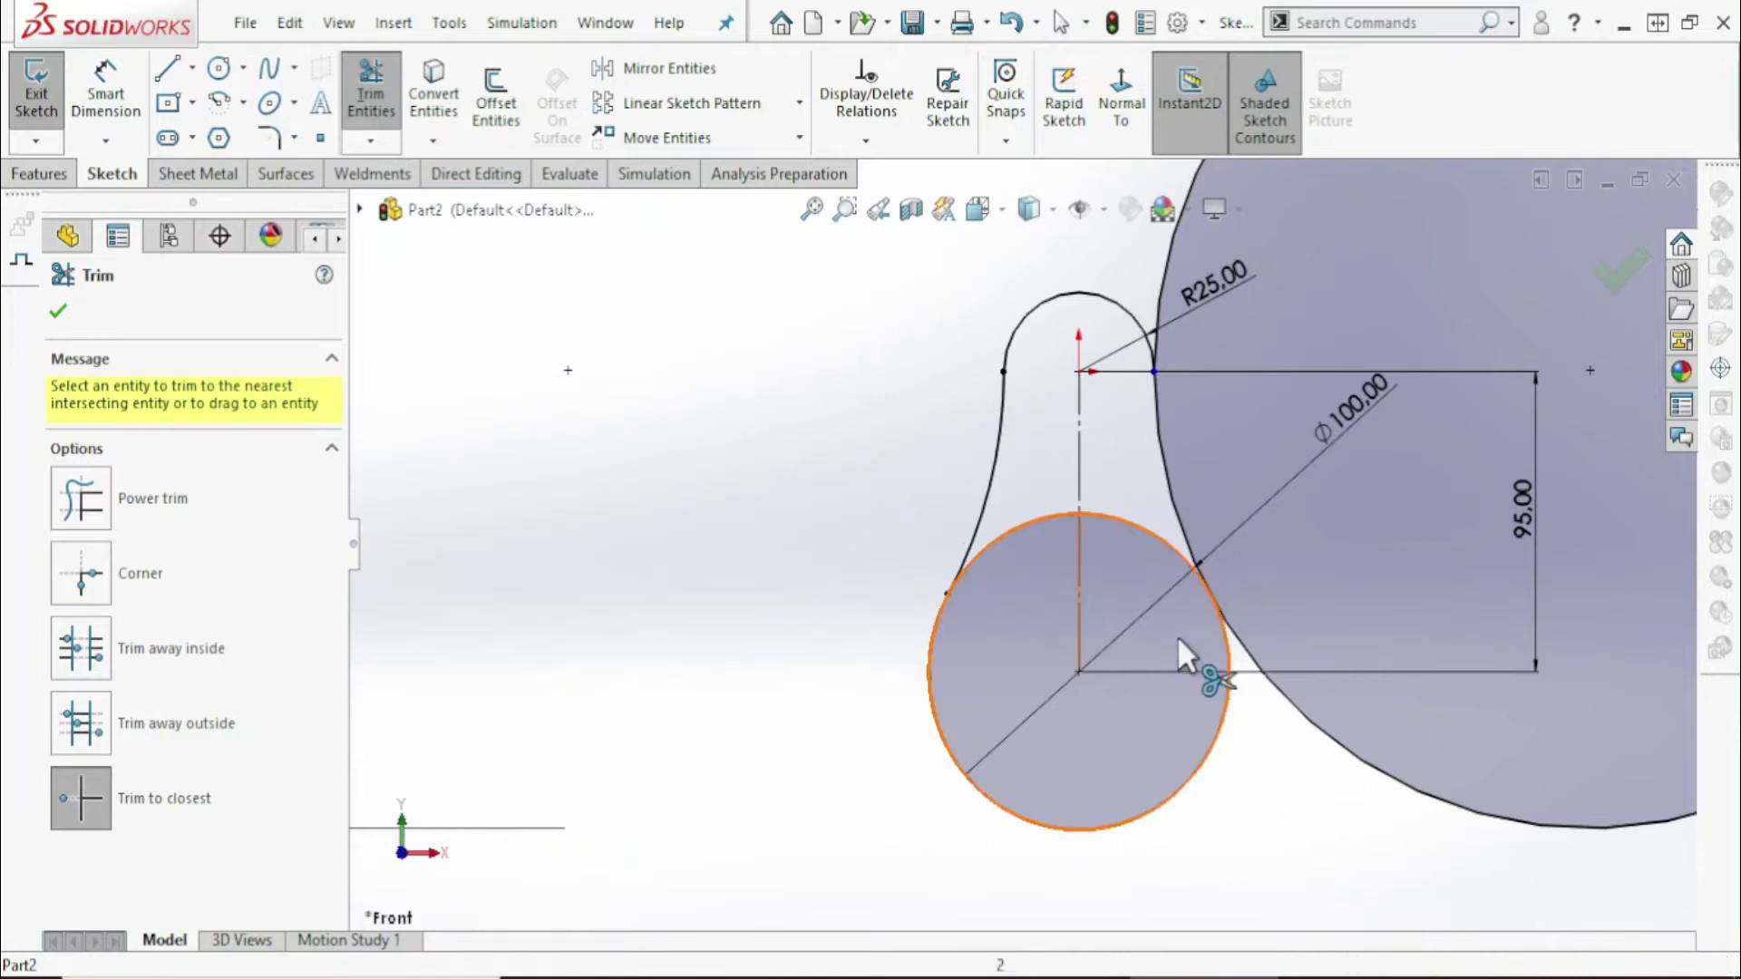
{"action": "left_click", "coordinate": [1274, 693]}
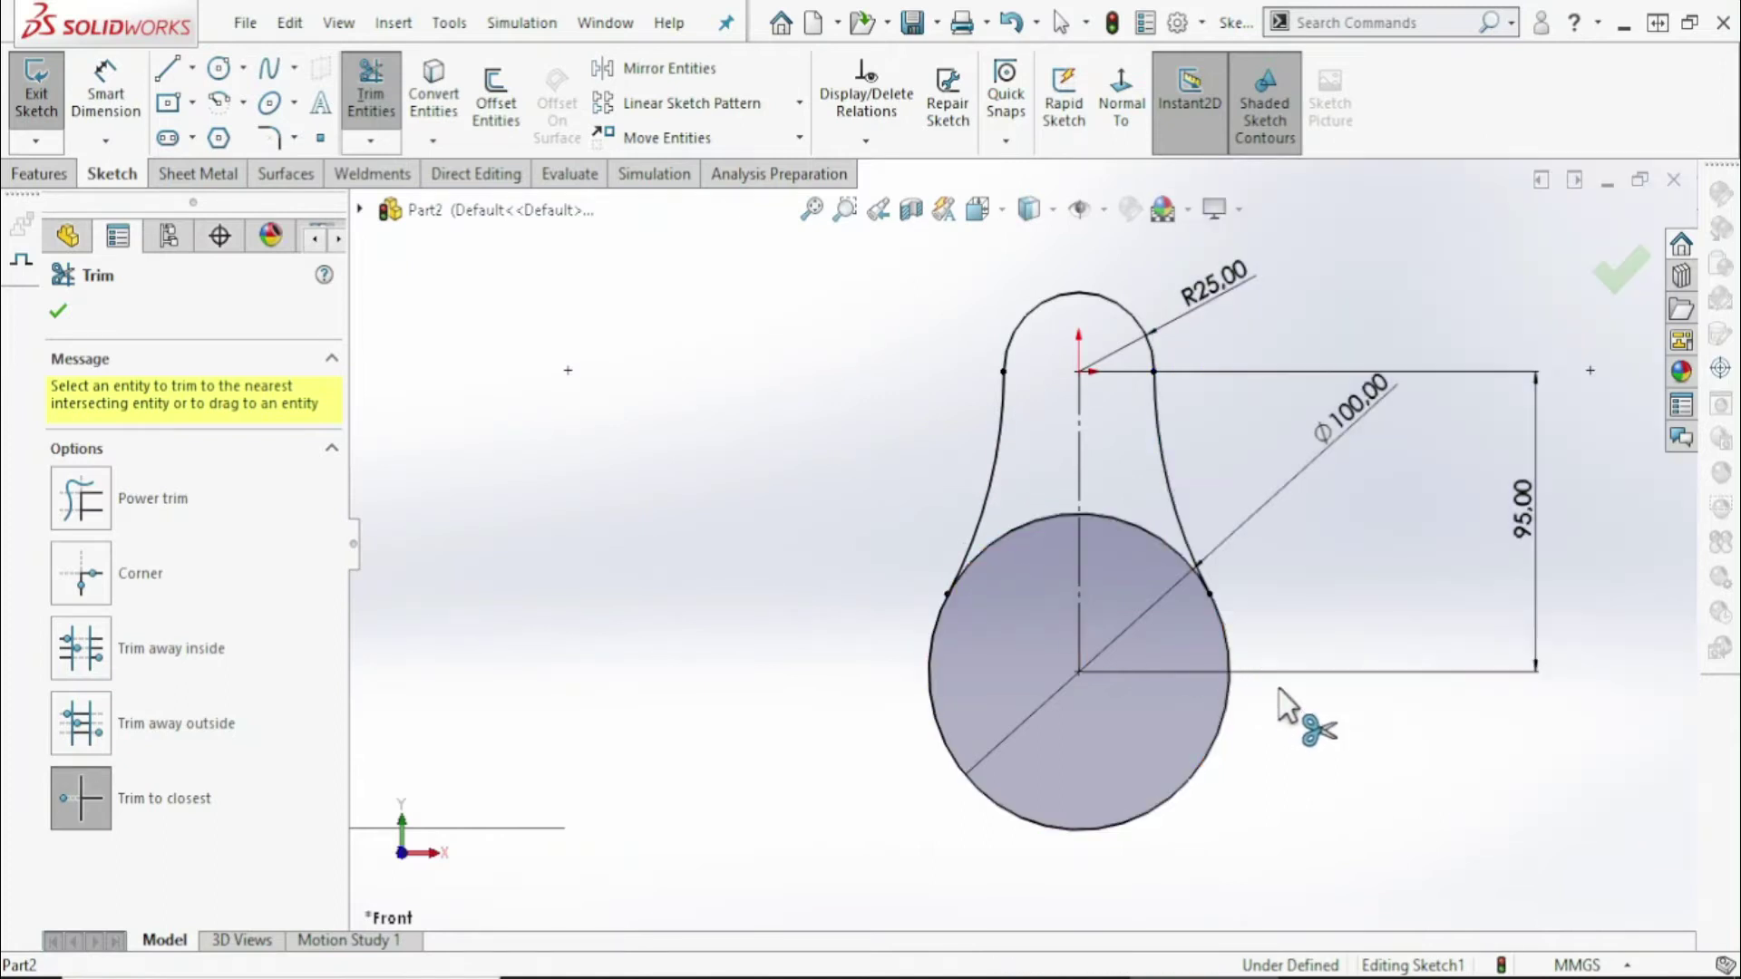
Trim the small circle's arcs inside the neck and leave the trim tool
{"action": "left_click", "coordinate": [1150, 526]}
{"action": "left_click", "coordinate": [1045, 523]}
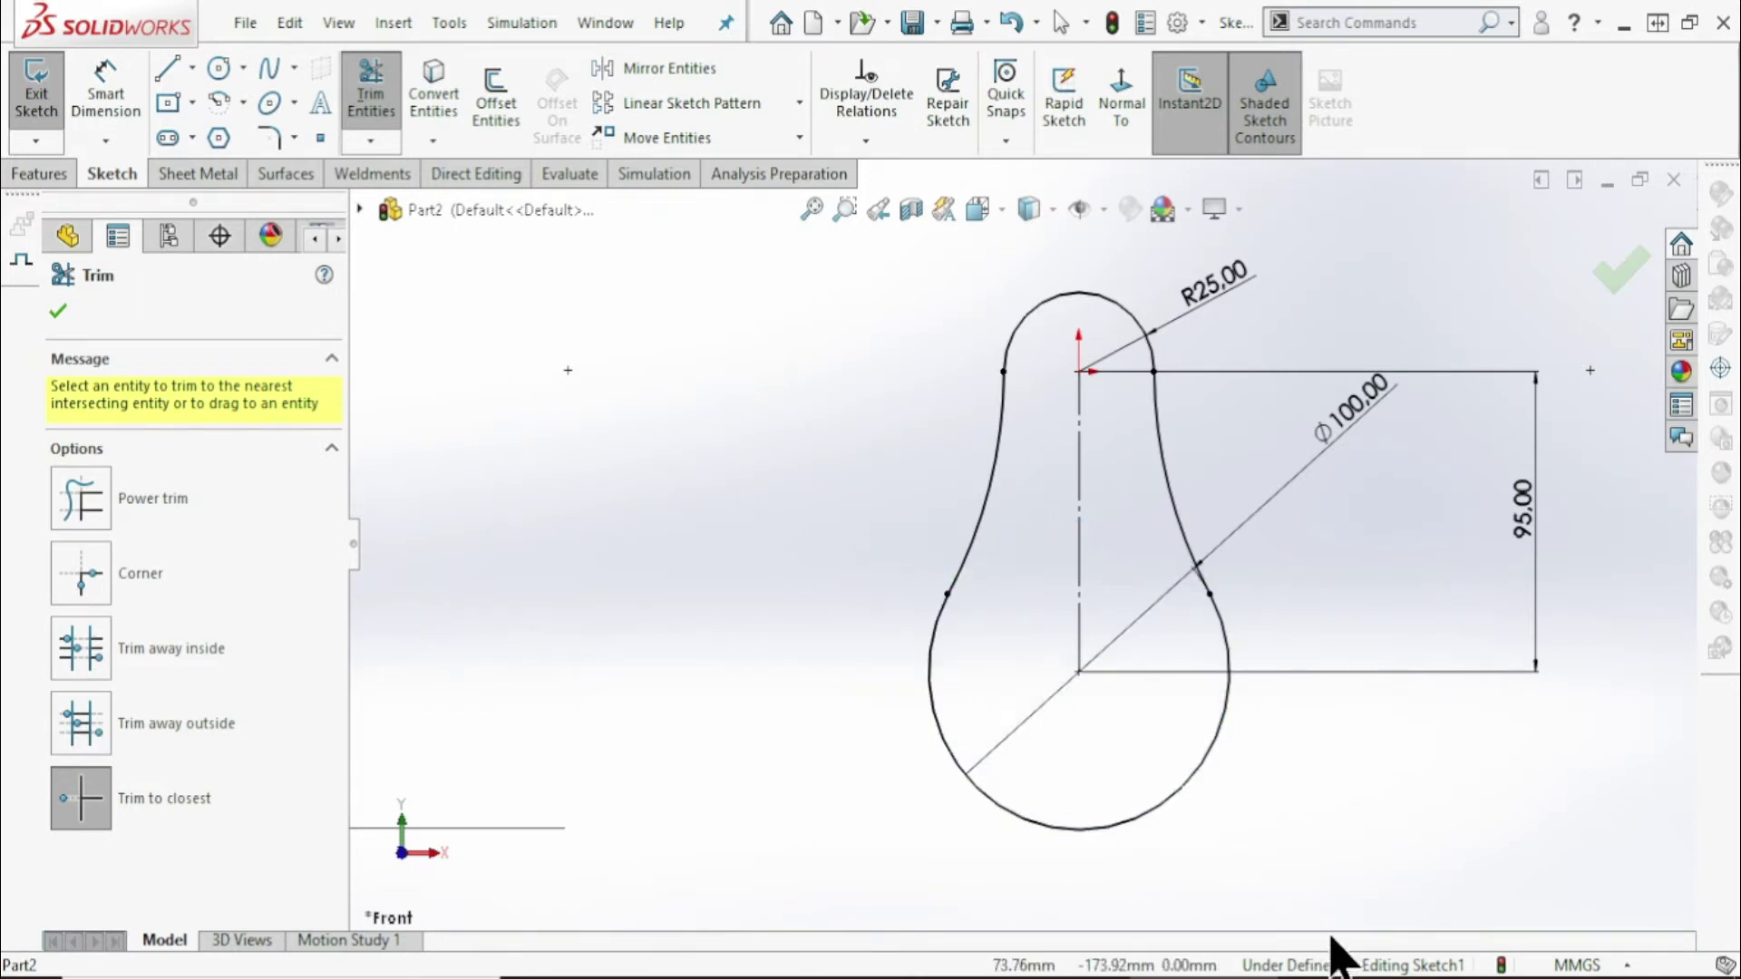
{"action": "scroll", "coordinate": [840, 628], "scroll_direction": "up", "scroll_amount": 3}
{"action": "scroll", "coordinate": [840, 622], "scroll_direction": "up", "scroll_amount": 1}
{"action": "scroll", "coordinate": [939, 584], "scroll_direction": "down", "scroll_amount": 1}
{"action": "scroll", "coordinate": [905, 497], "scroll_direction": "down", "scroll_amount": 1}
{"action": "right_click", "coordinate": [905, 497]}
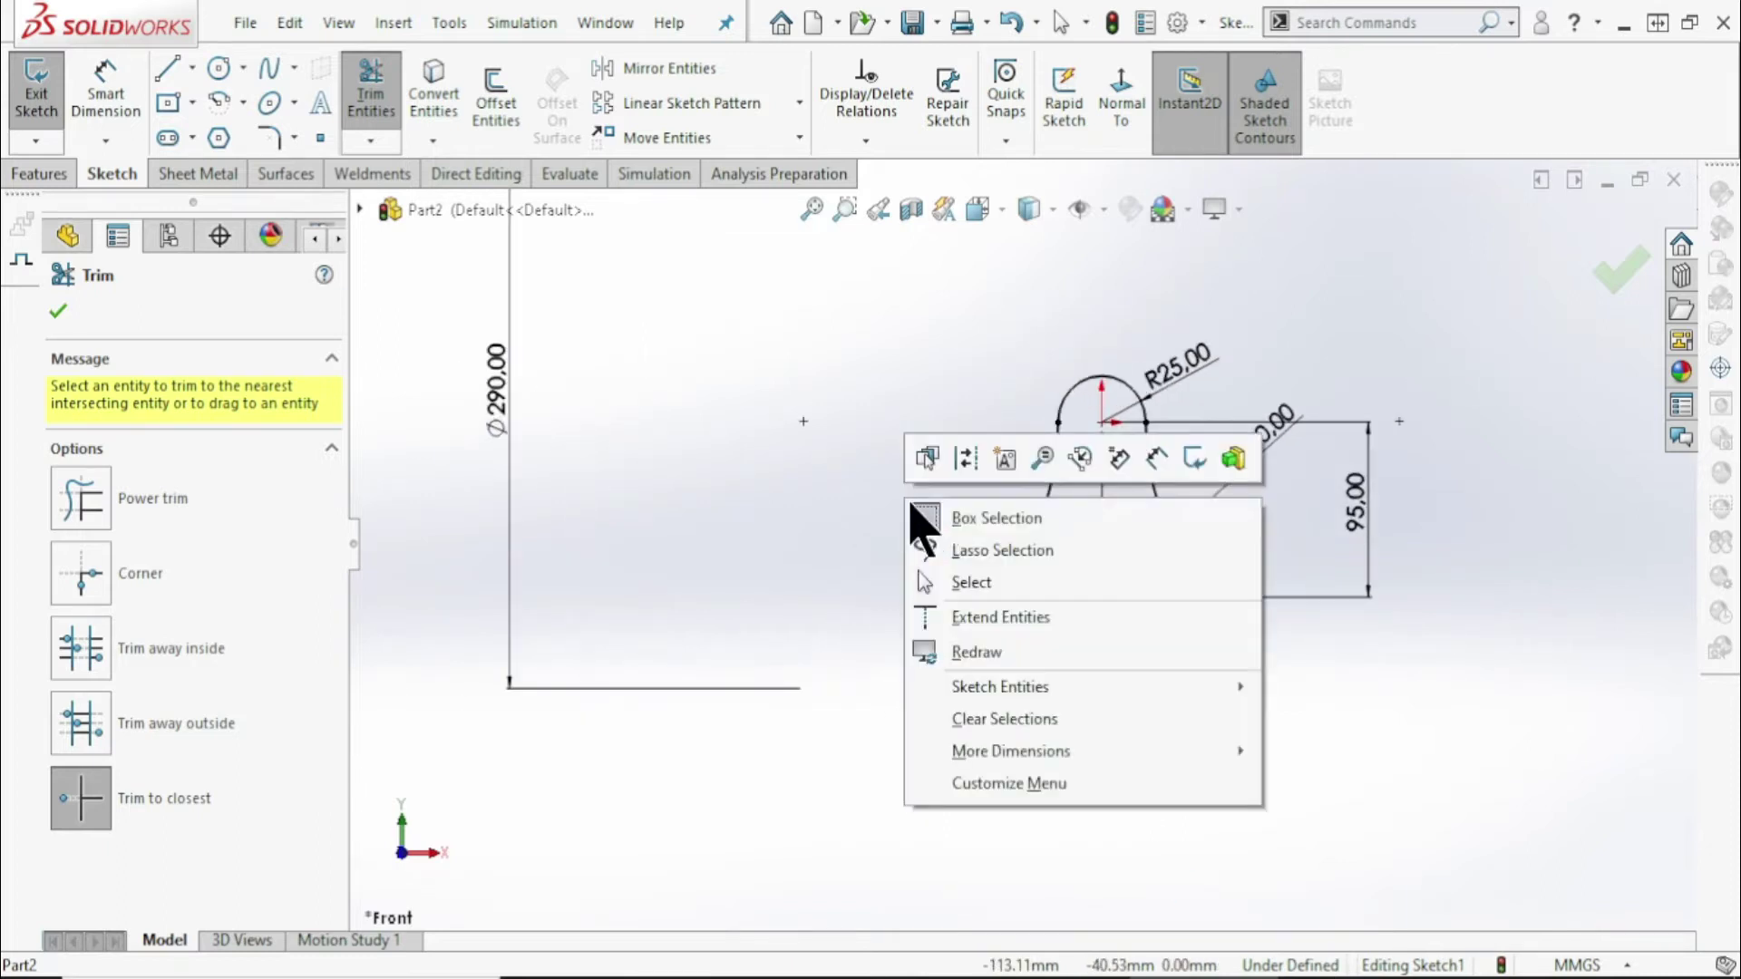
{"action": "left_click", "coordinate": [952, 582]}
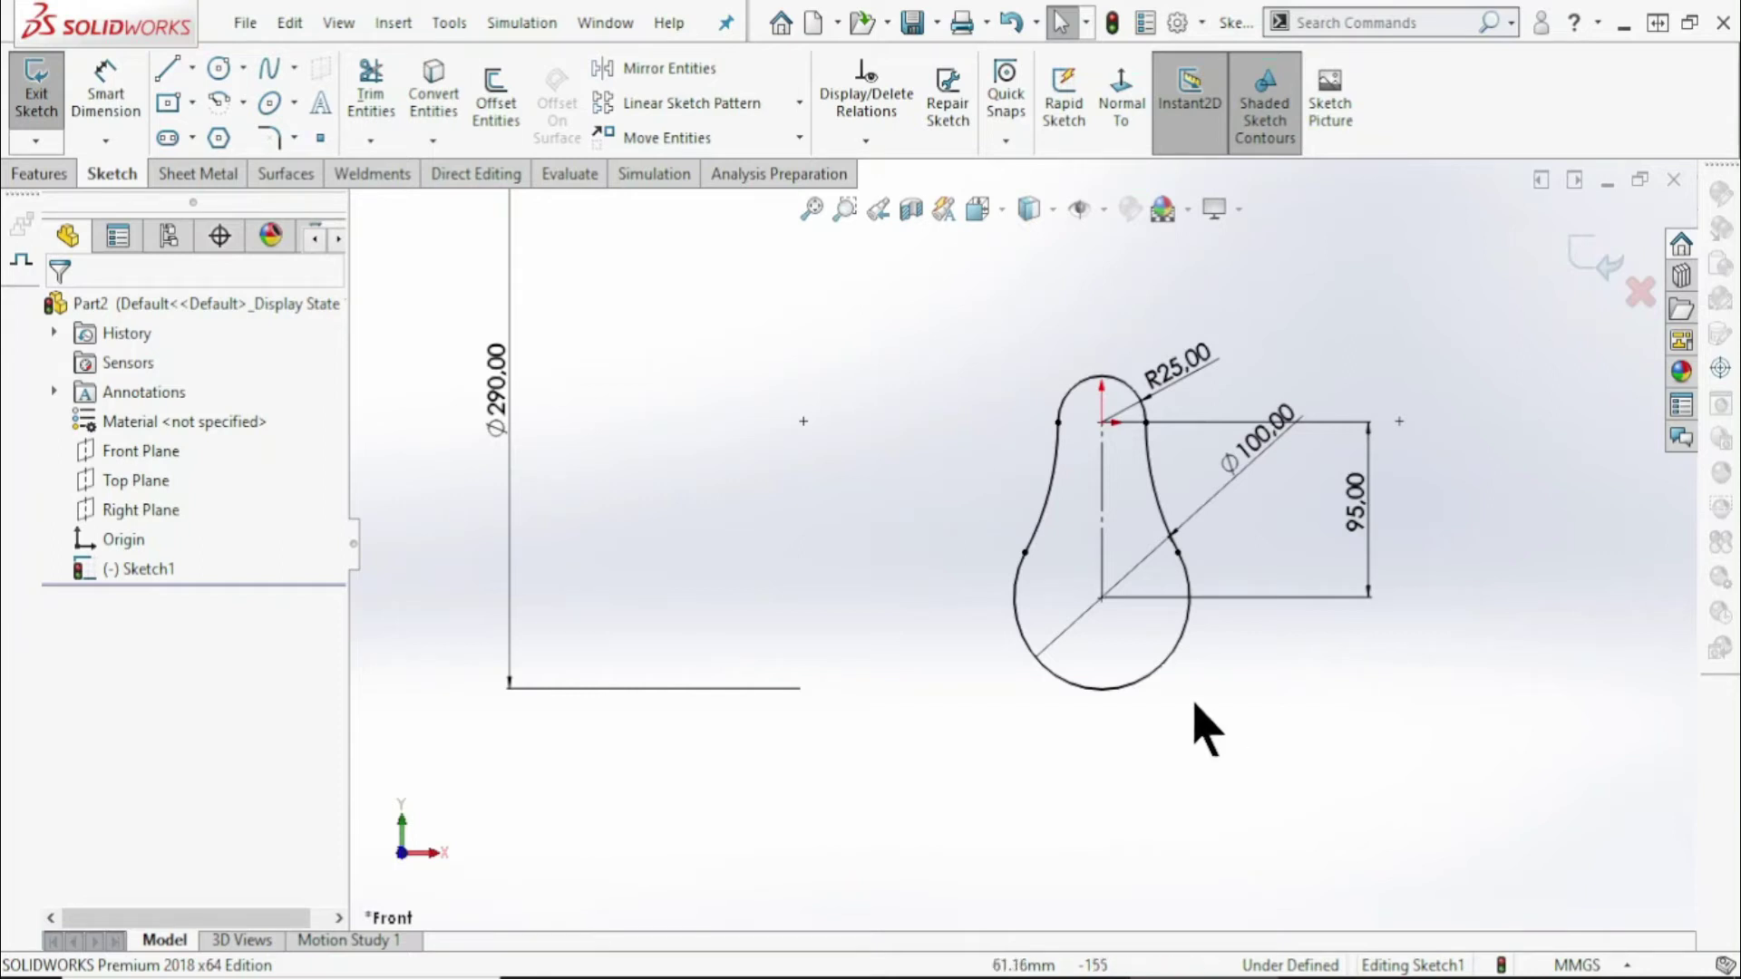
Inspect the Ø100 bottom arc and flank point, and drag-test the R25 top arc
{"action": "left_click", "coordinate": [1159, 665]}
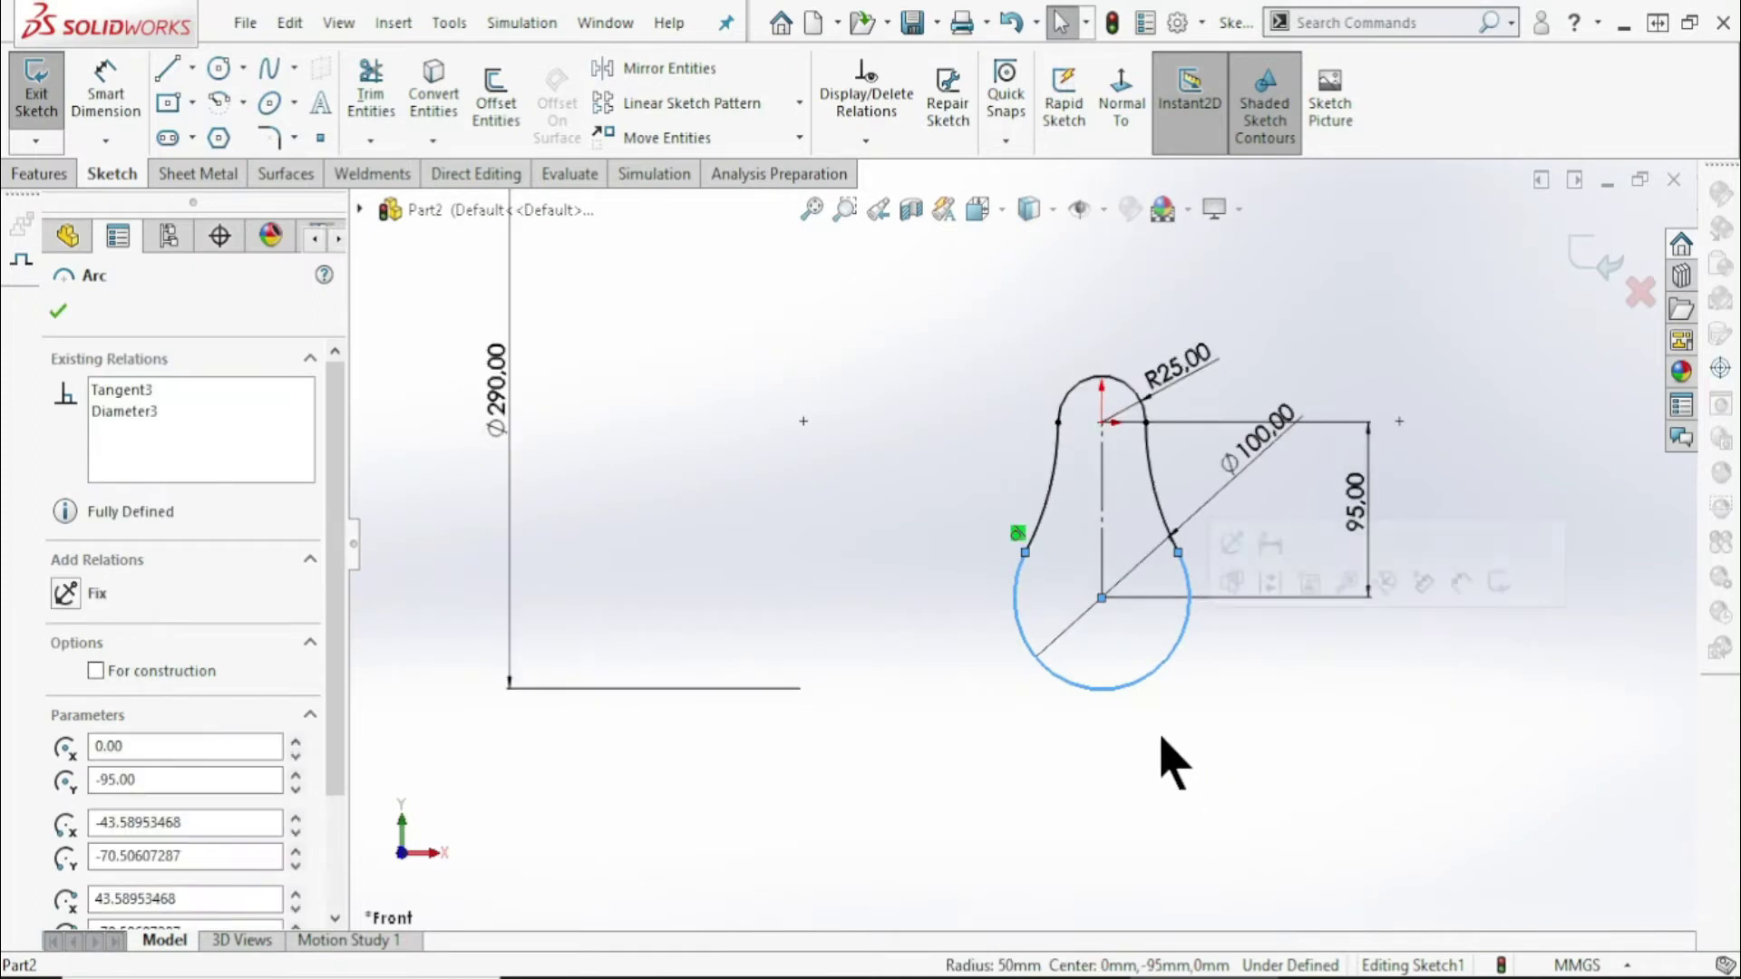
{"action": "left_click", "coordinate": [1050, 583]}
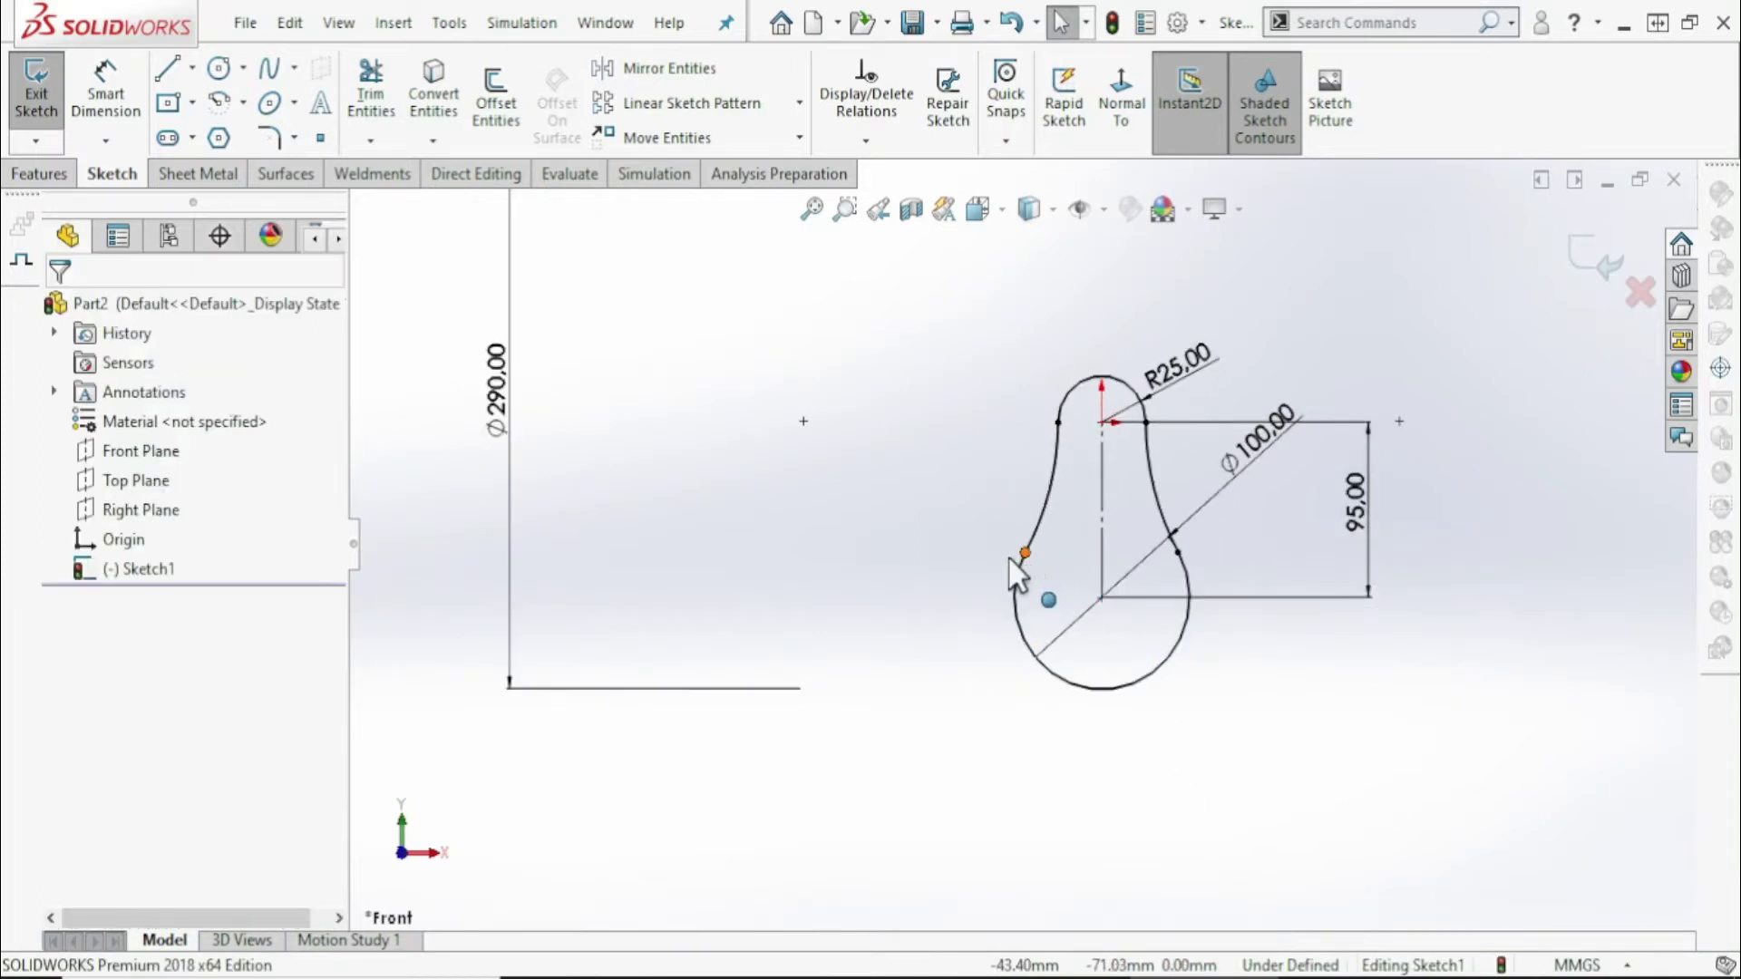
{"action": "left_click", "coordinate": [1012, 559]}
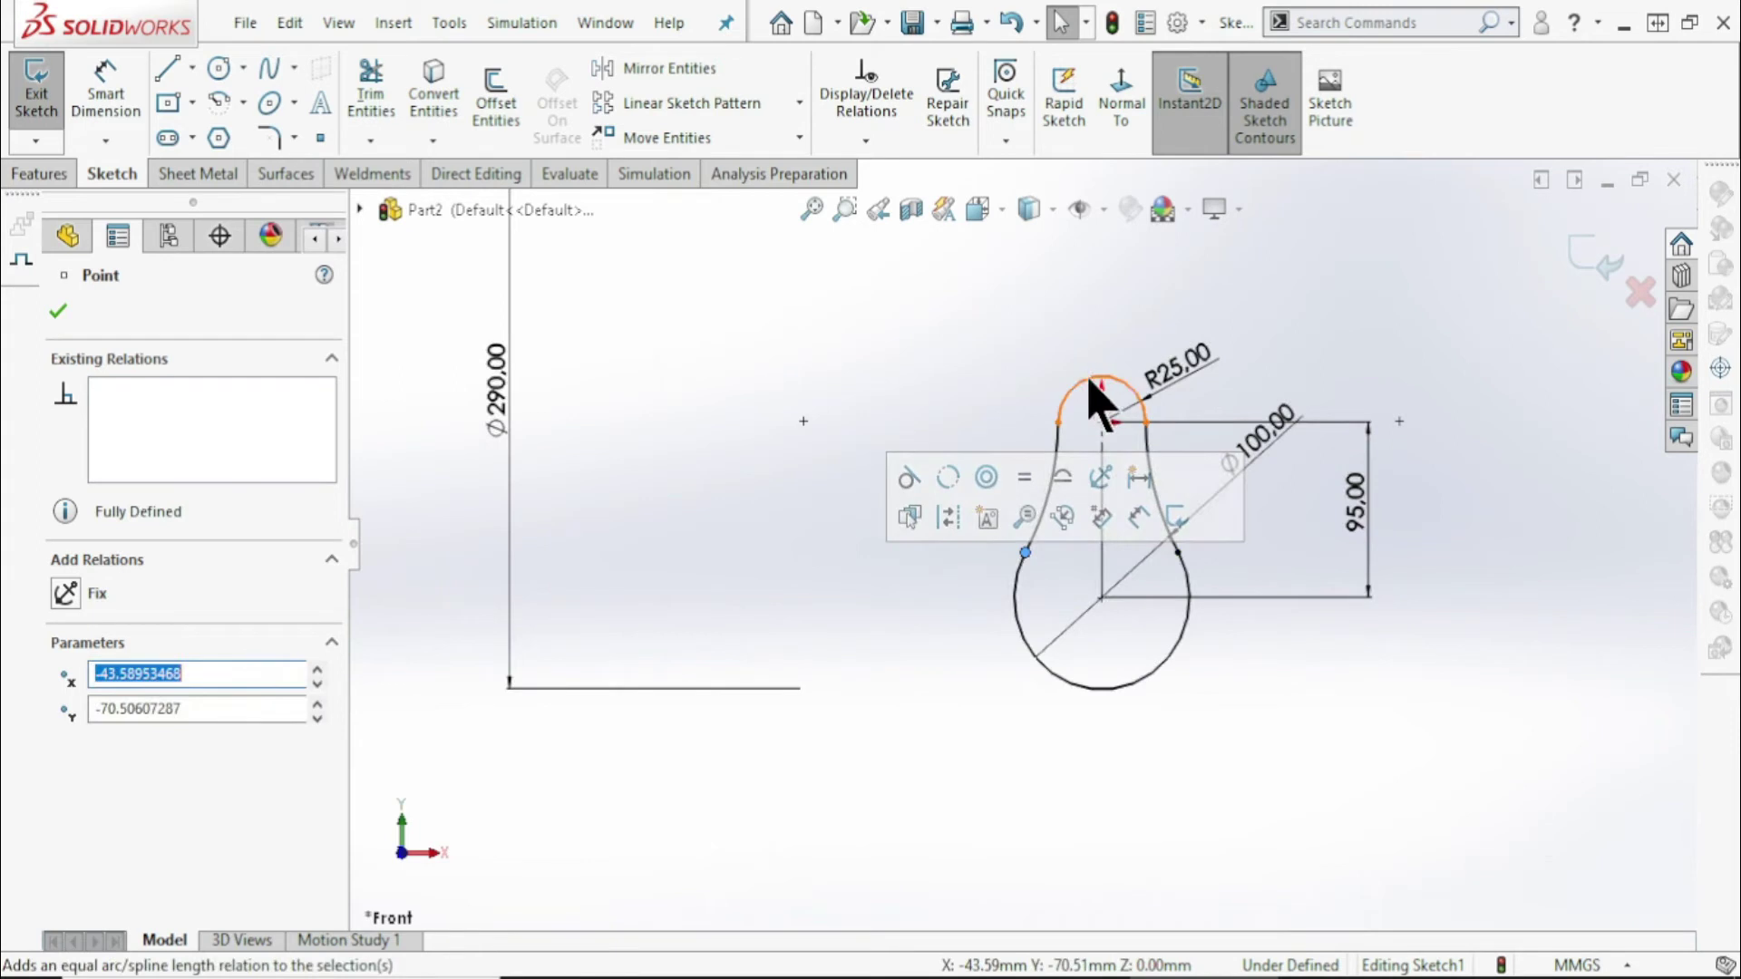
{"action": "key", "text": "Escape"}
{"action": "left_click_drag", "start_coordinate": [1059, 413], "coordinate": [844, 393]}
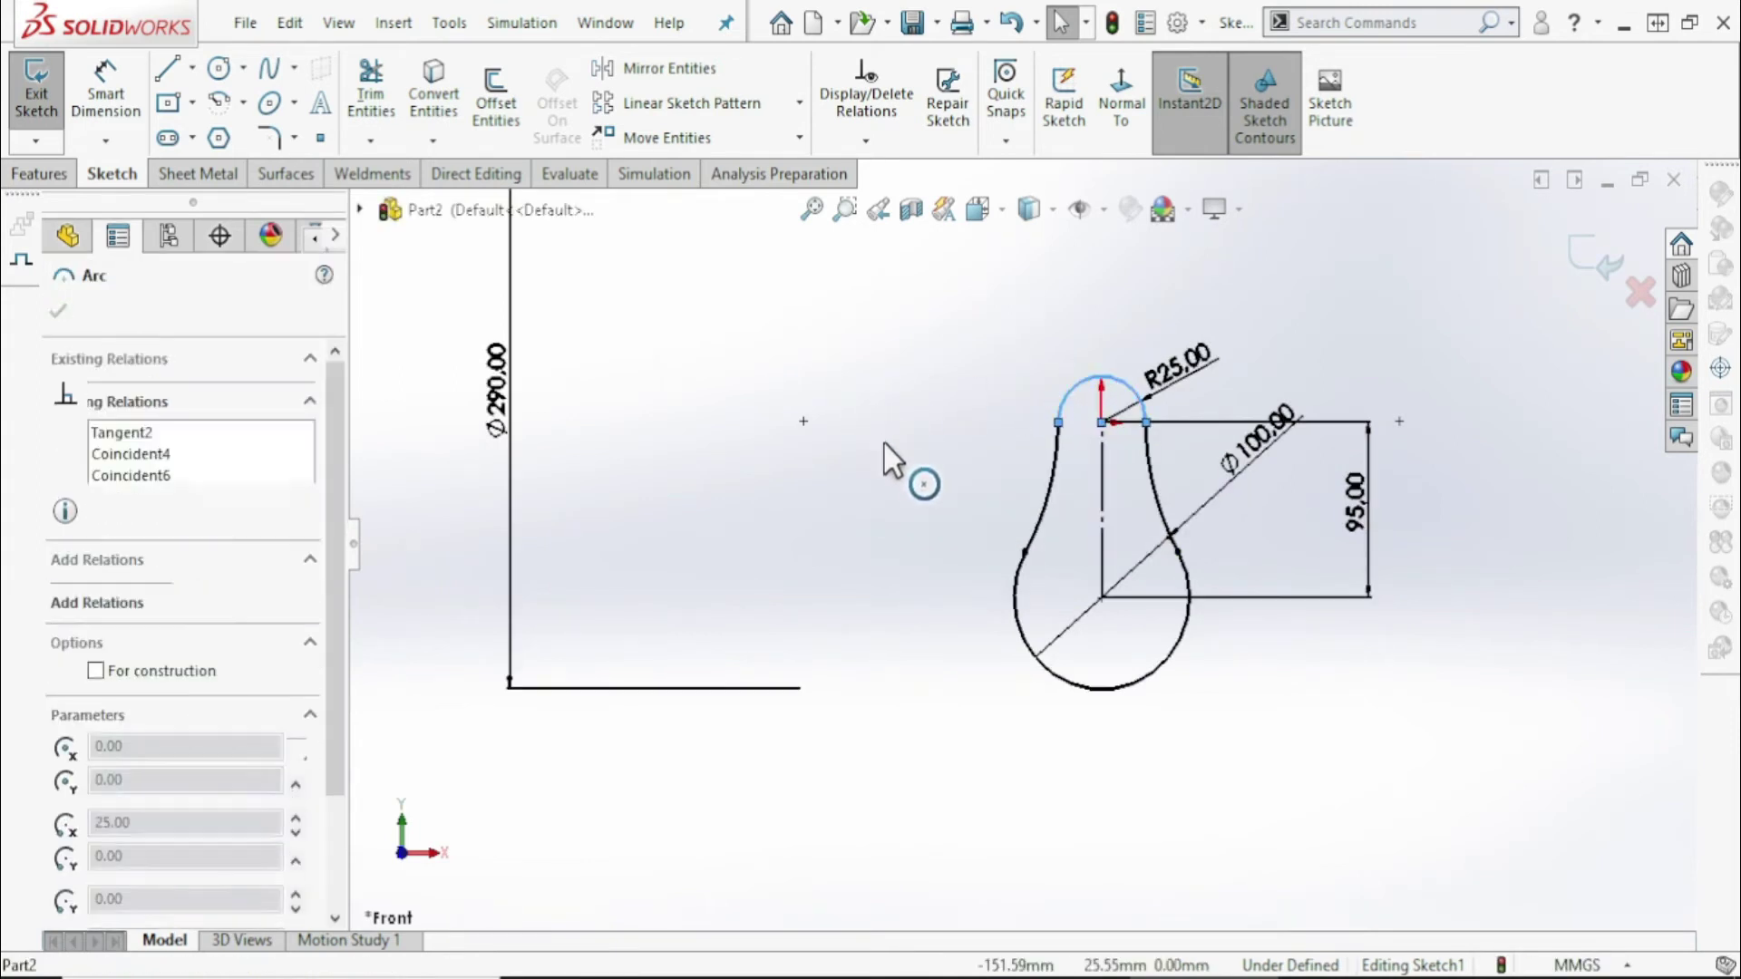
{"action": "key", "text": "Escape"}
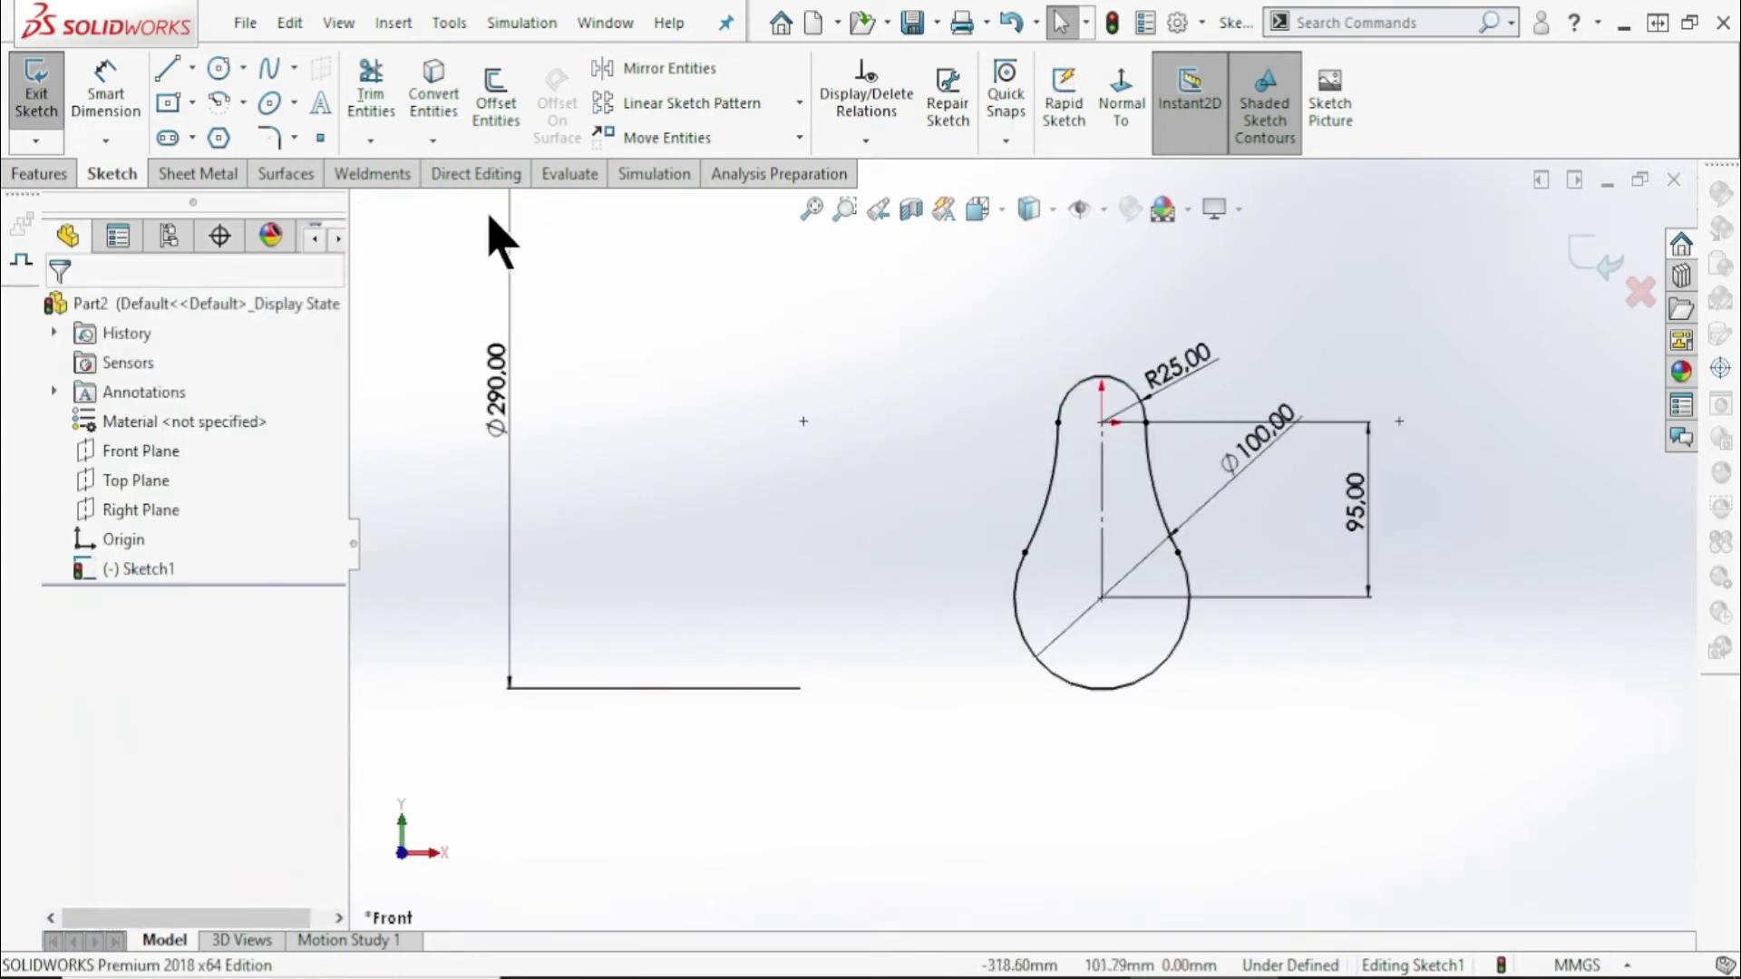
Add a driven 170.00 dimension from the left circle's centre to the R25 arc centre
{"action": "left_click", "coordinate": [106, 87]}
{"action": "left_click", "coordinate": [803, 422]}
{"action": "left_click", "coordinate": [1102, 423]}
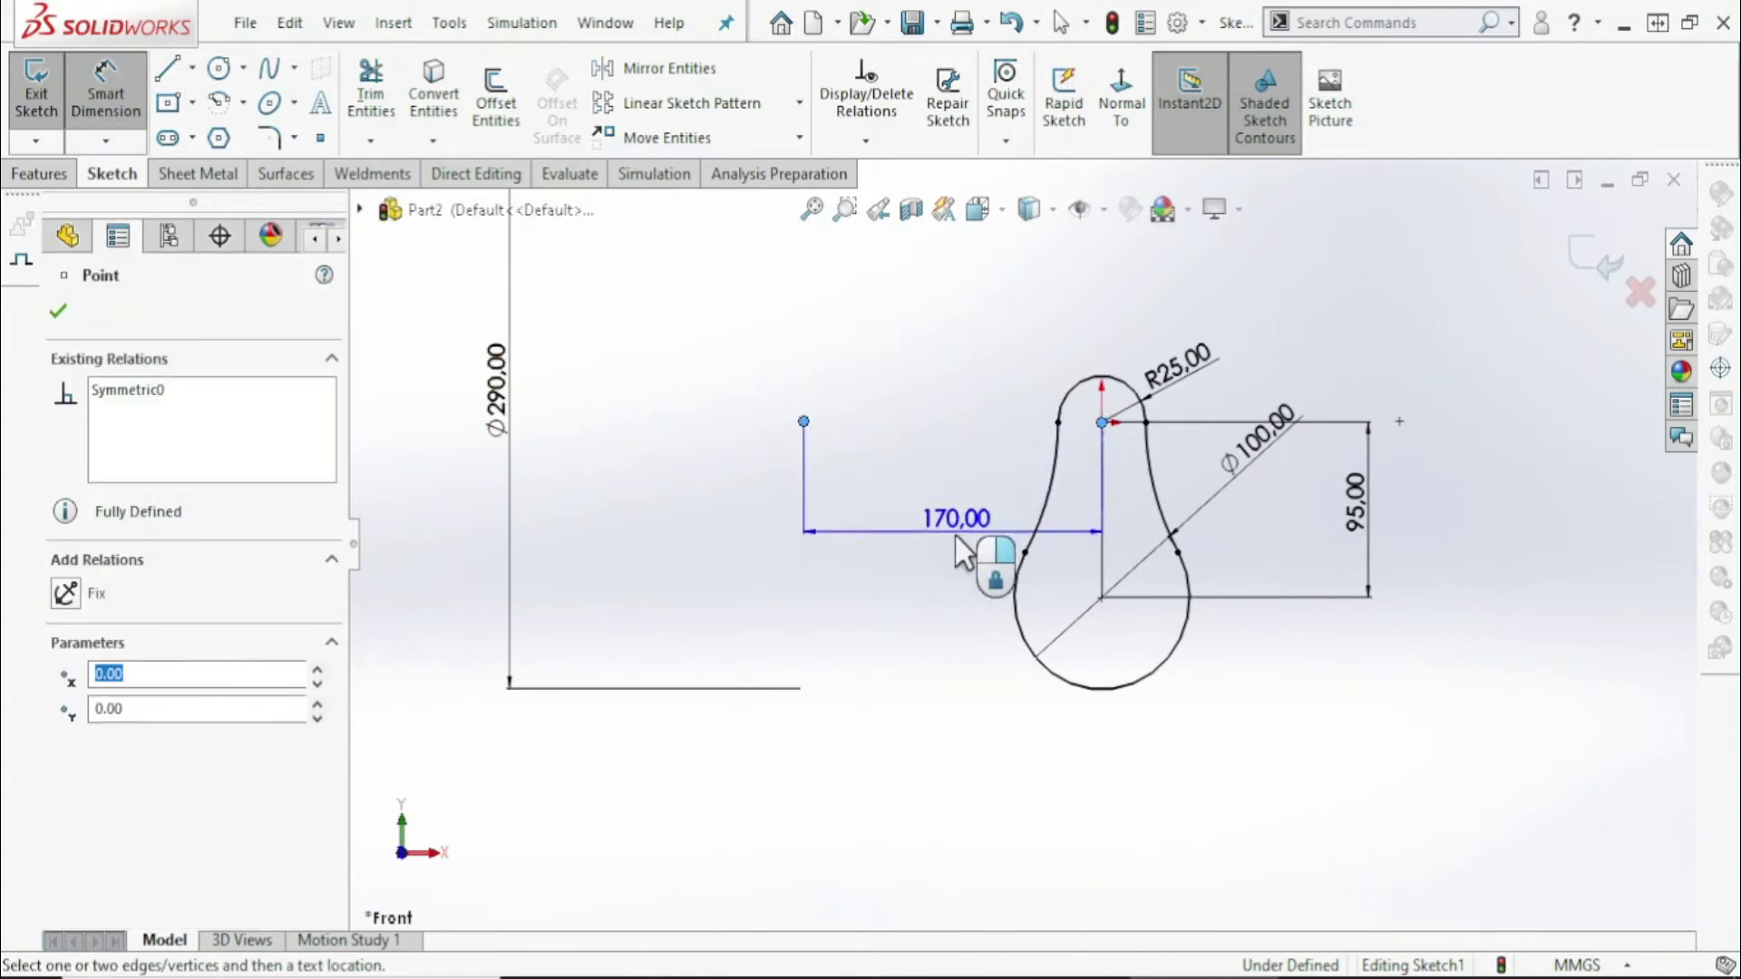
{"action": "left_click", "coordinate": [983, 741]}
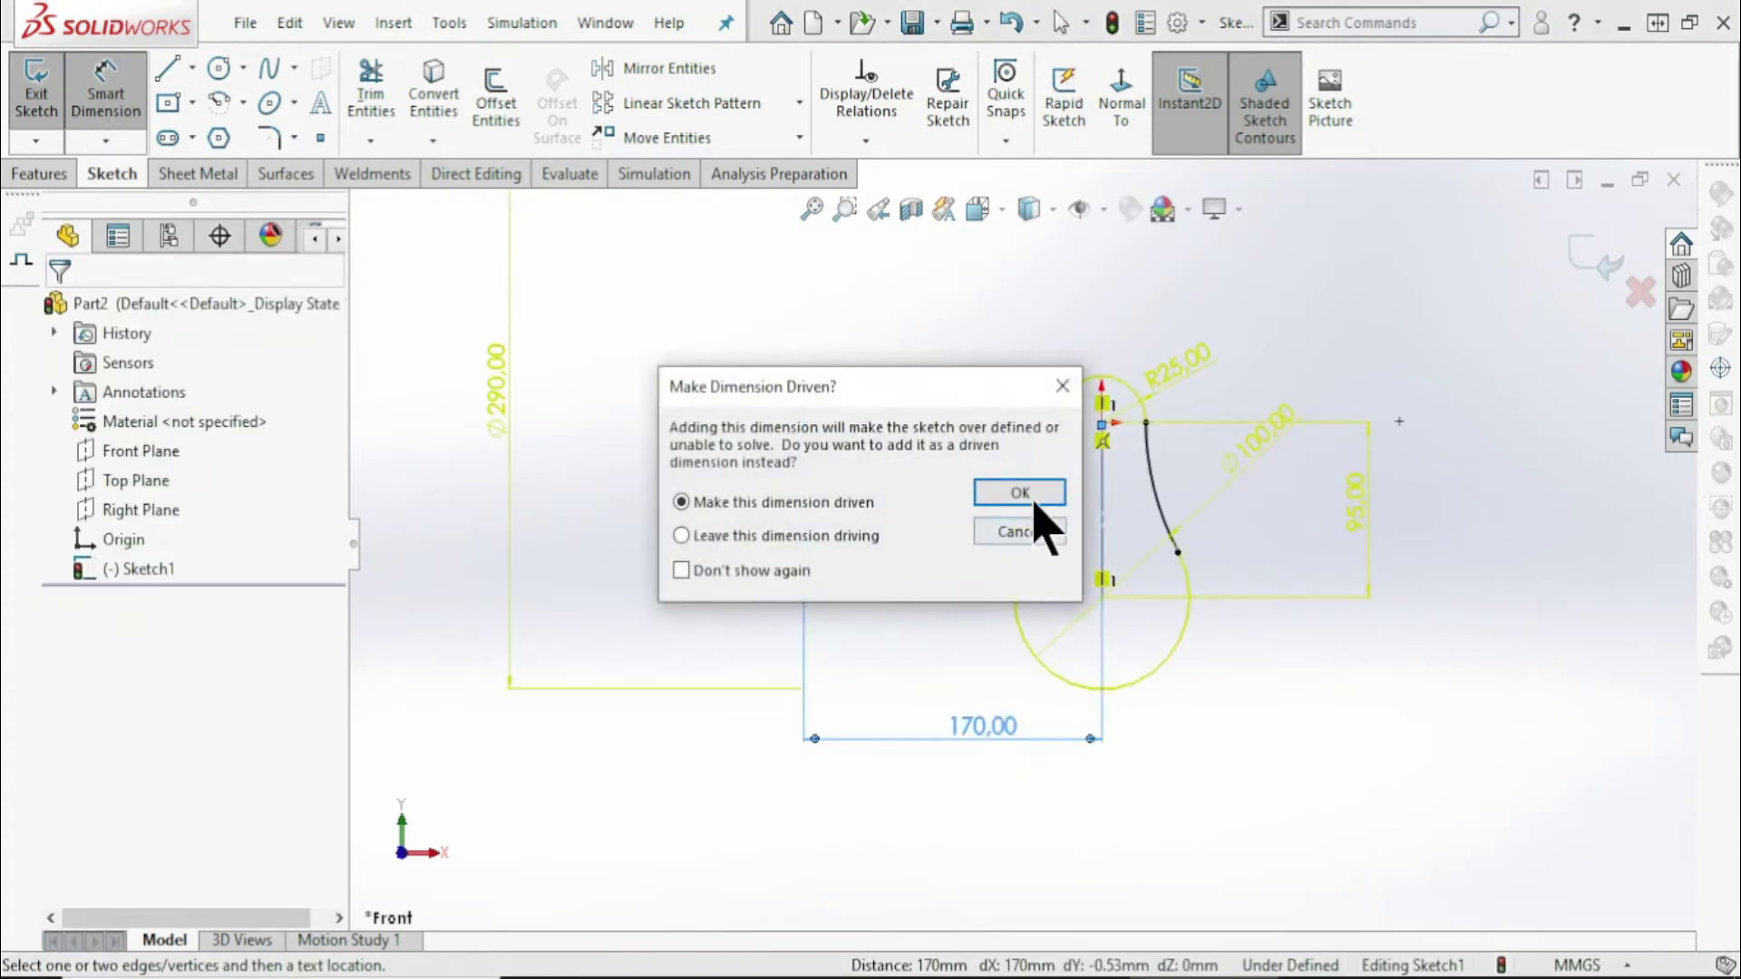
{"action": "left_click", "coordinate": [1034, 503]}
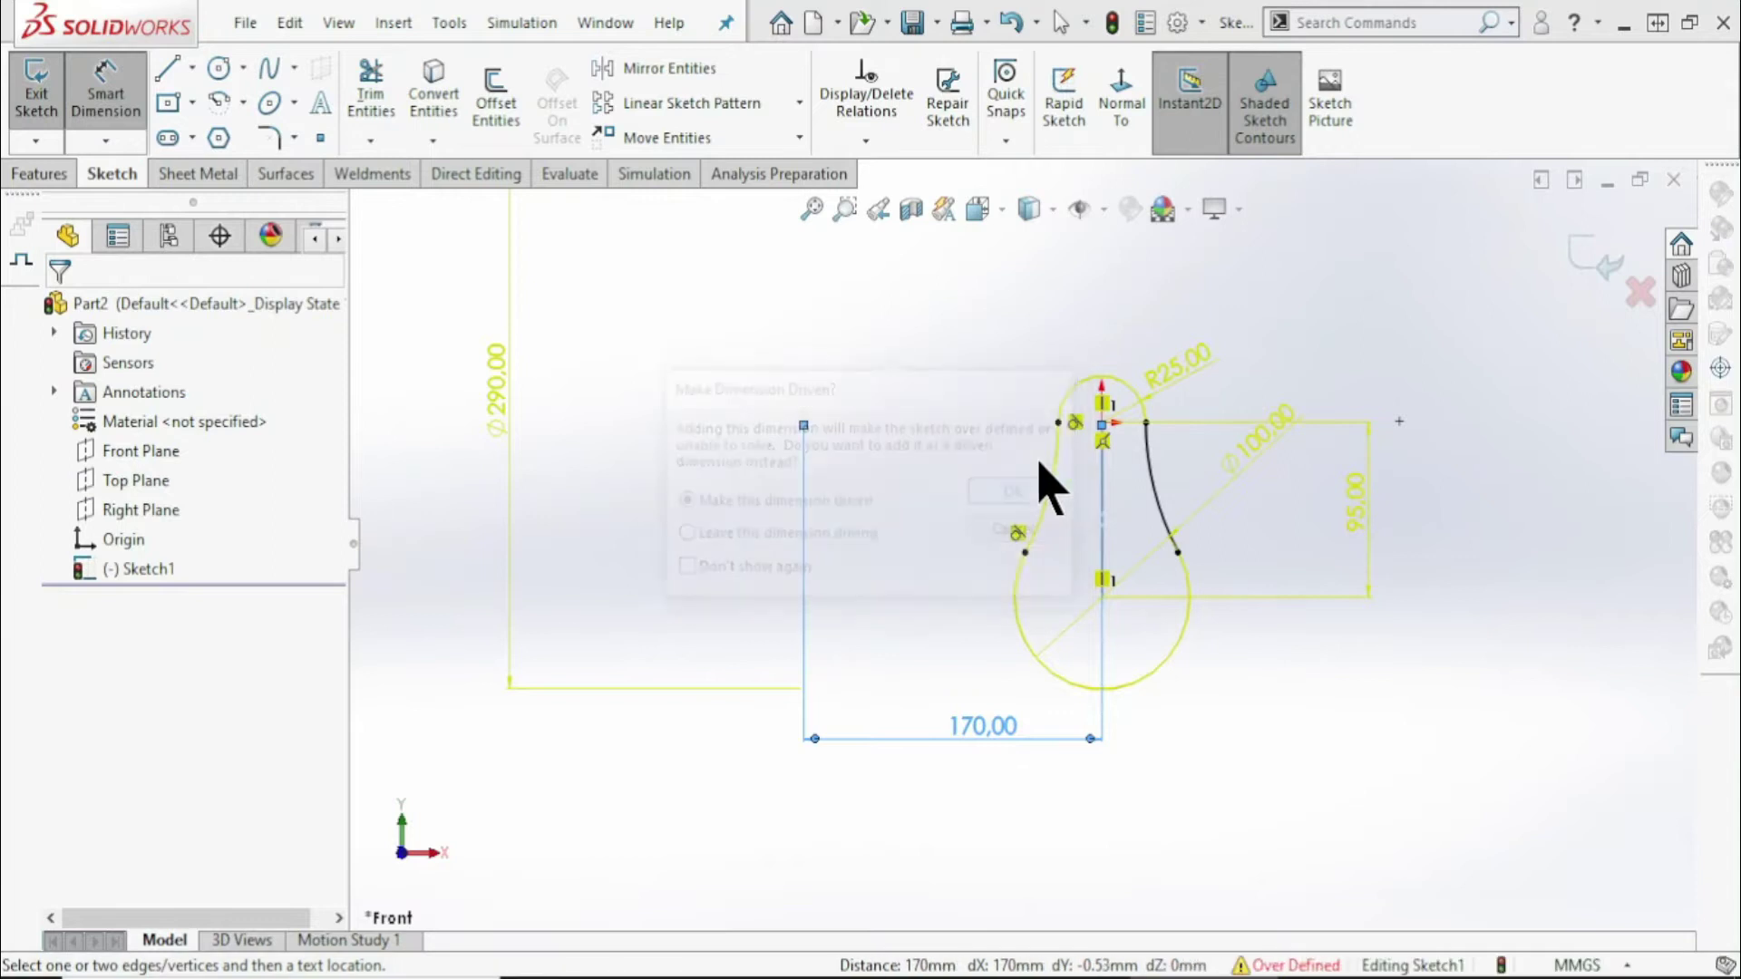
{"action": "left_click", "coordinate": [979, 821]}
{"action": "double_click", "coordinate": [984, 726]}
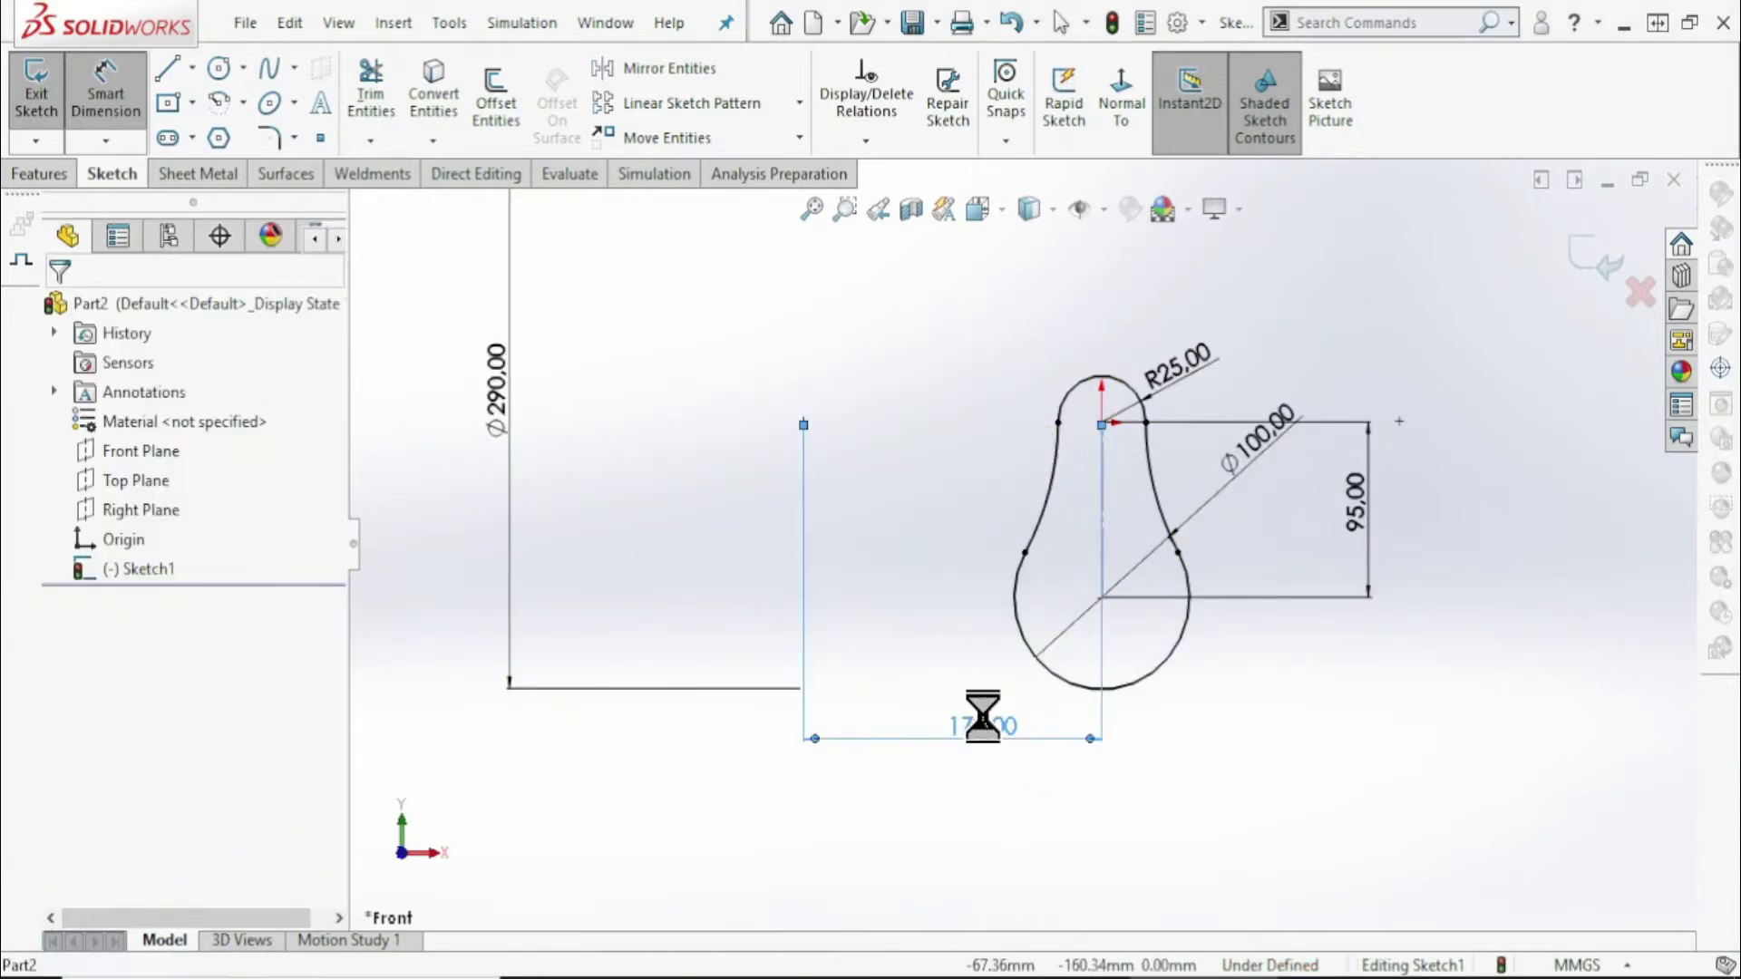
{"action": "left_click", "coordinate": [1031, 498]}
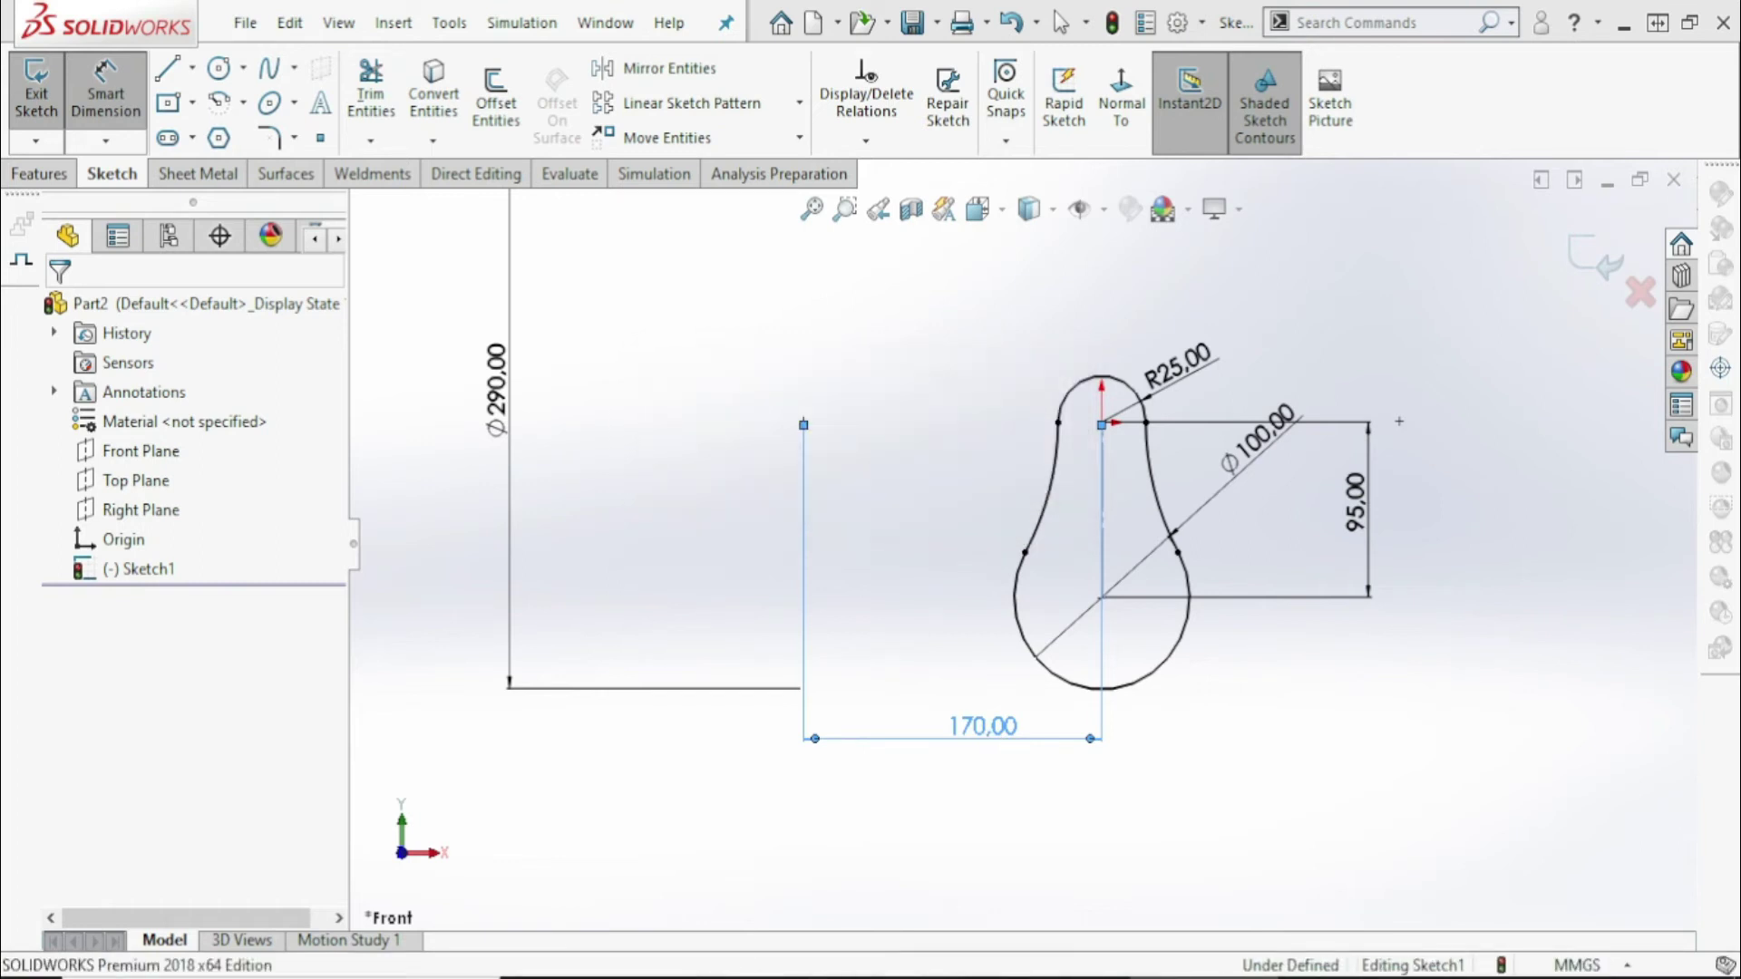
{"action": "key", "text": "Escape"}
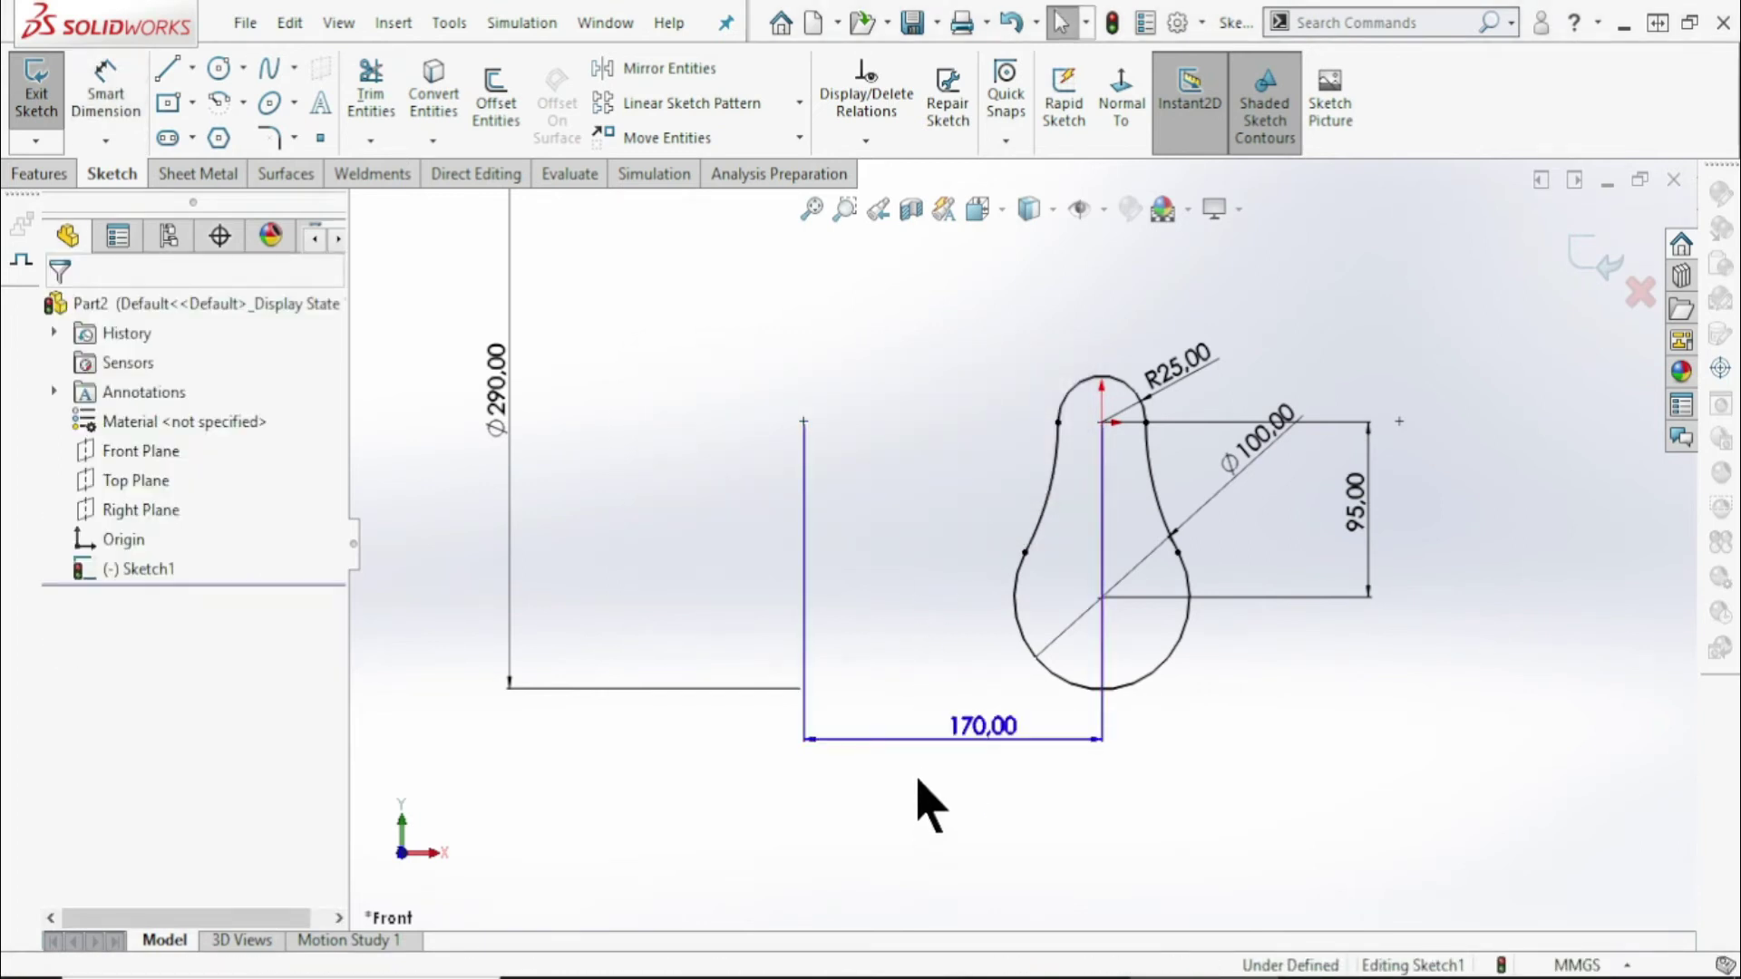
Delete the 170,00 dimension through its right-click menu
{"action": "left_click", "coordinate": [916, 747]}
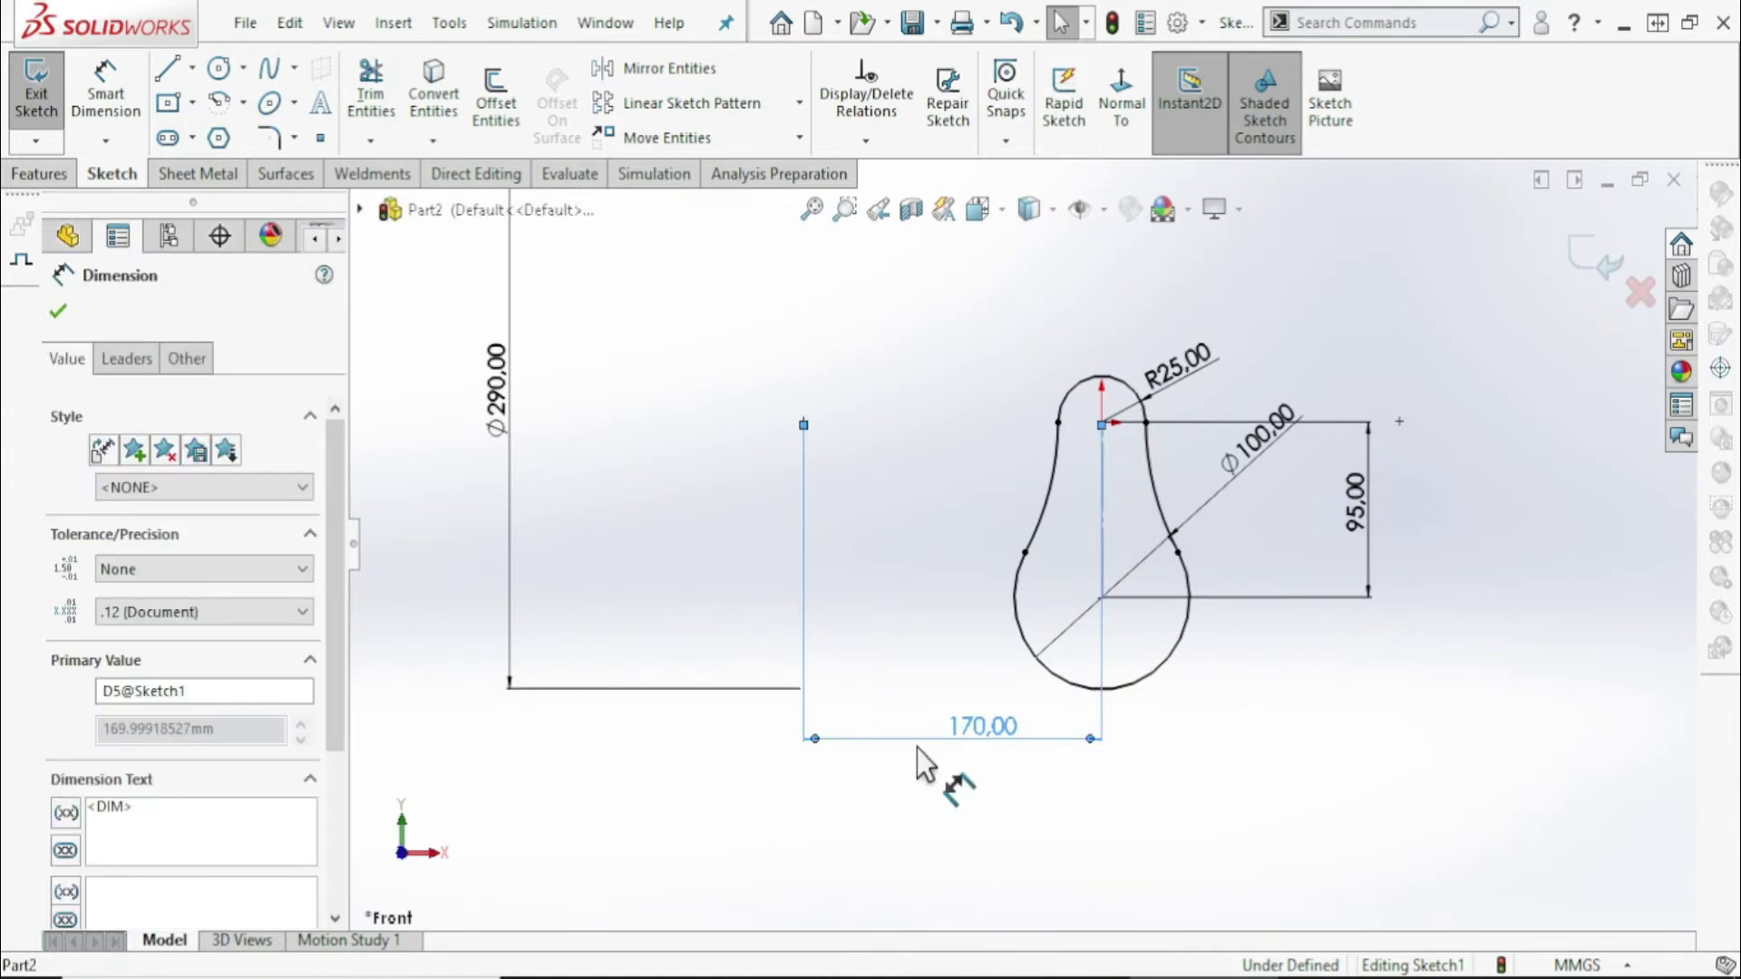
{"action": "right_click", "coordinate": [917, 747]}
{"action": "left_click", "coordinate": [948, 716]}
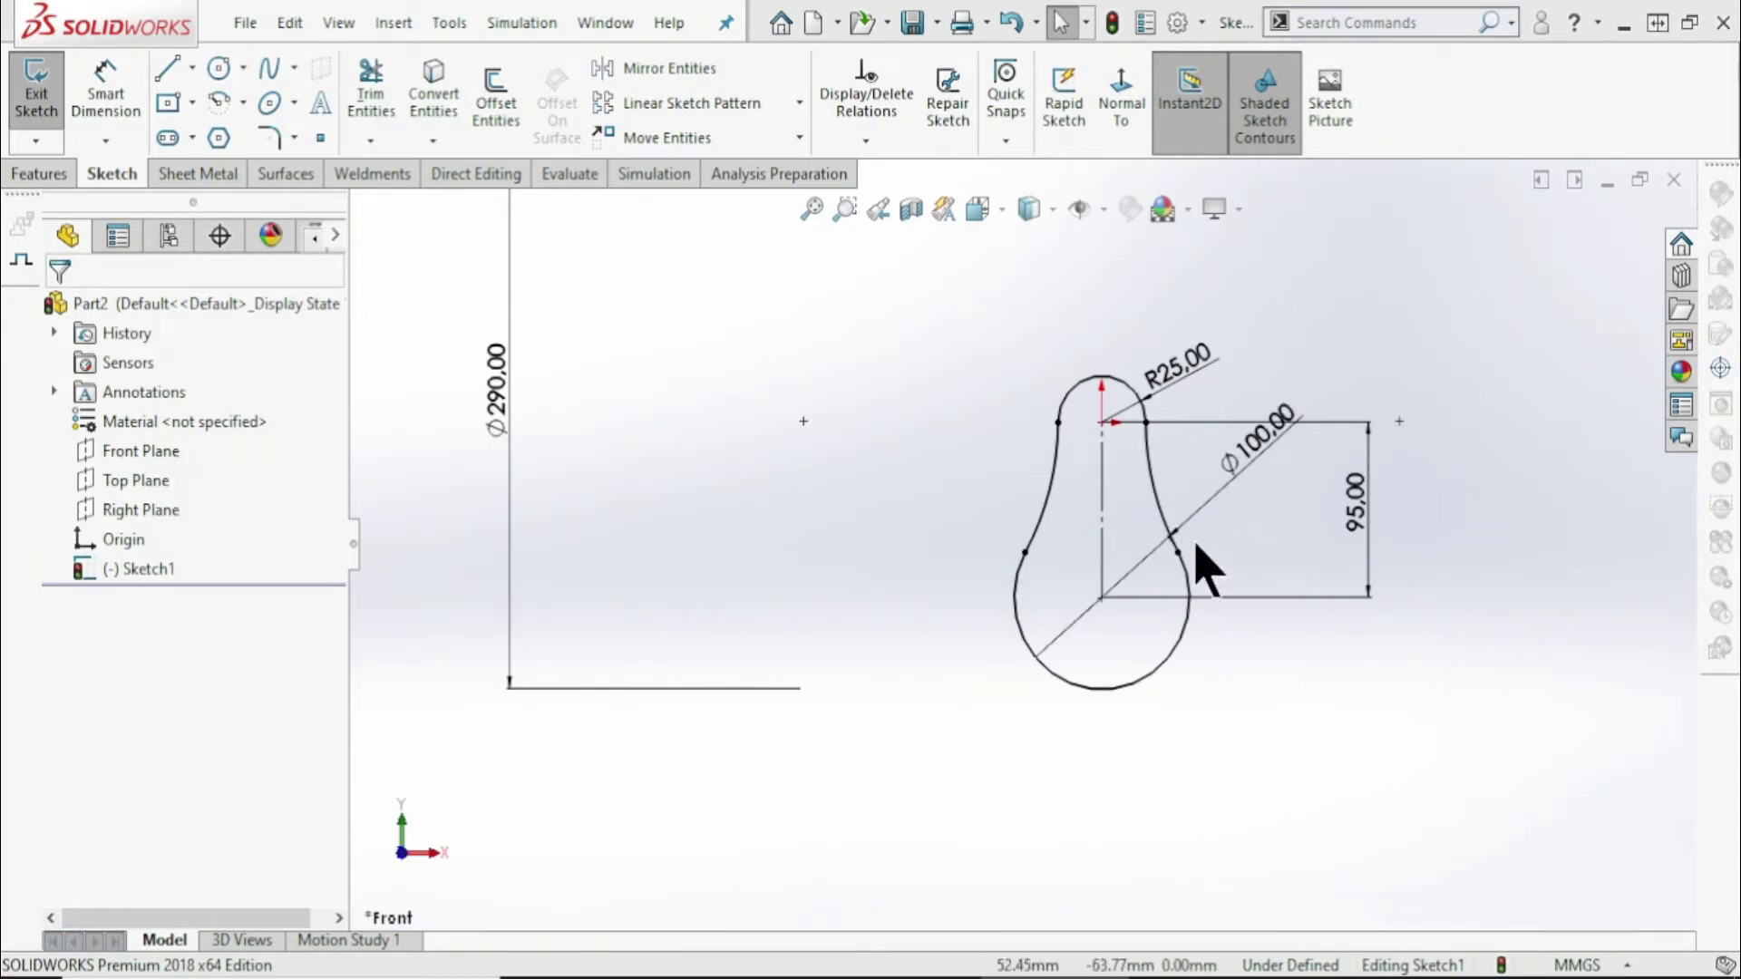
Zoom in on the right junction and drag the R25 arc endpoint off the intersection
{"action": "scroll", "coordinate": [1179, 571], "scroll_direction": "up", "scroll_amount": 1}
{"action": "scroll", "coordinate": [1133, 558], "scroll_direction": "down", "scroll_amount": 2}
{"action": "scroll", "coordinate": [1119, 555], "scroll_direction": "down", "scroll_amount": 2}
{"action": "scroll", "coordinate": [1042, 556], "scroll_direction": "down", "scroll_amount": 2}
{"action": "scroll", "coordinate": [1315, 639], "scroll_direction": "up", "scroll_amount": 3}
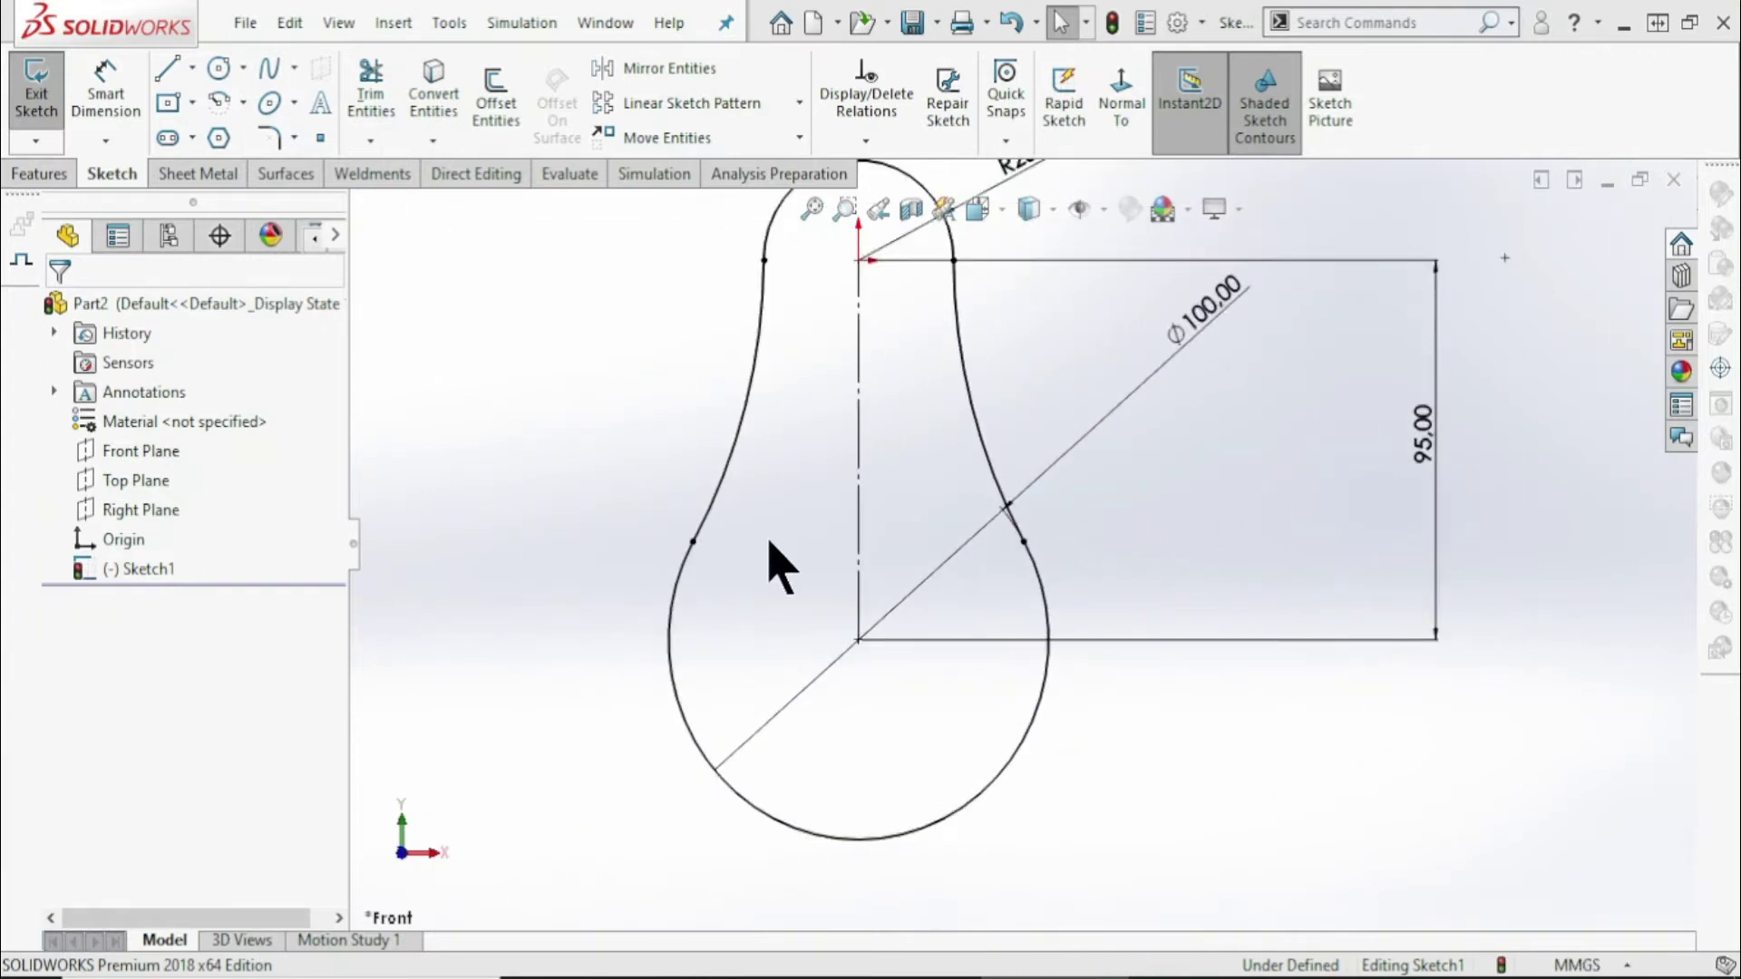
{"action": "scroll", "coordinate": [716, 553], "scroll_direction": "down", "scroll_amount": 2}
{"action": "scroll", "coordinate": [771, 544], "scroll_direction": "down", "scroll_amount": 2}
{"action": "scroll", "coordinate": [961, 544], "scroll_direction": "down", "scroll_amount": 2}
{"action": "scroll", "coordinate": [1025, 556], "scroll_direction": "down", "scroll_amount": 2}
{"action": "left_click", "coordinate": [962, 534]}
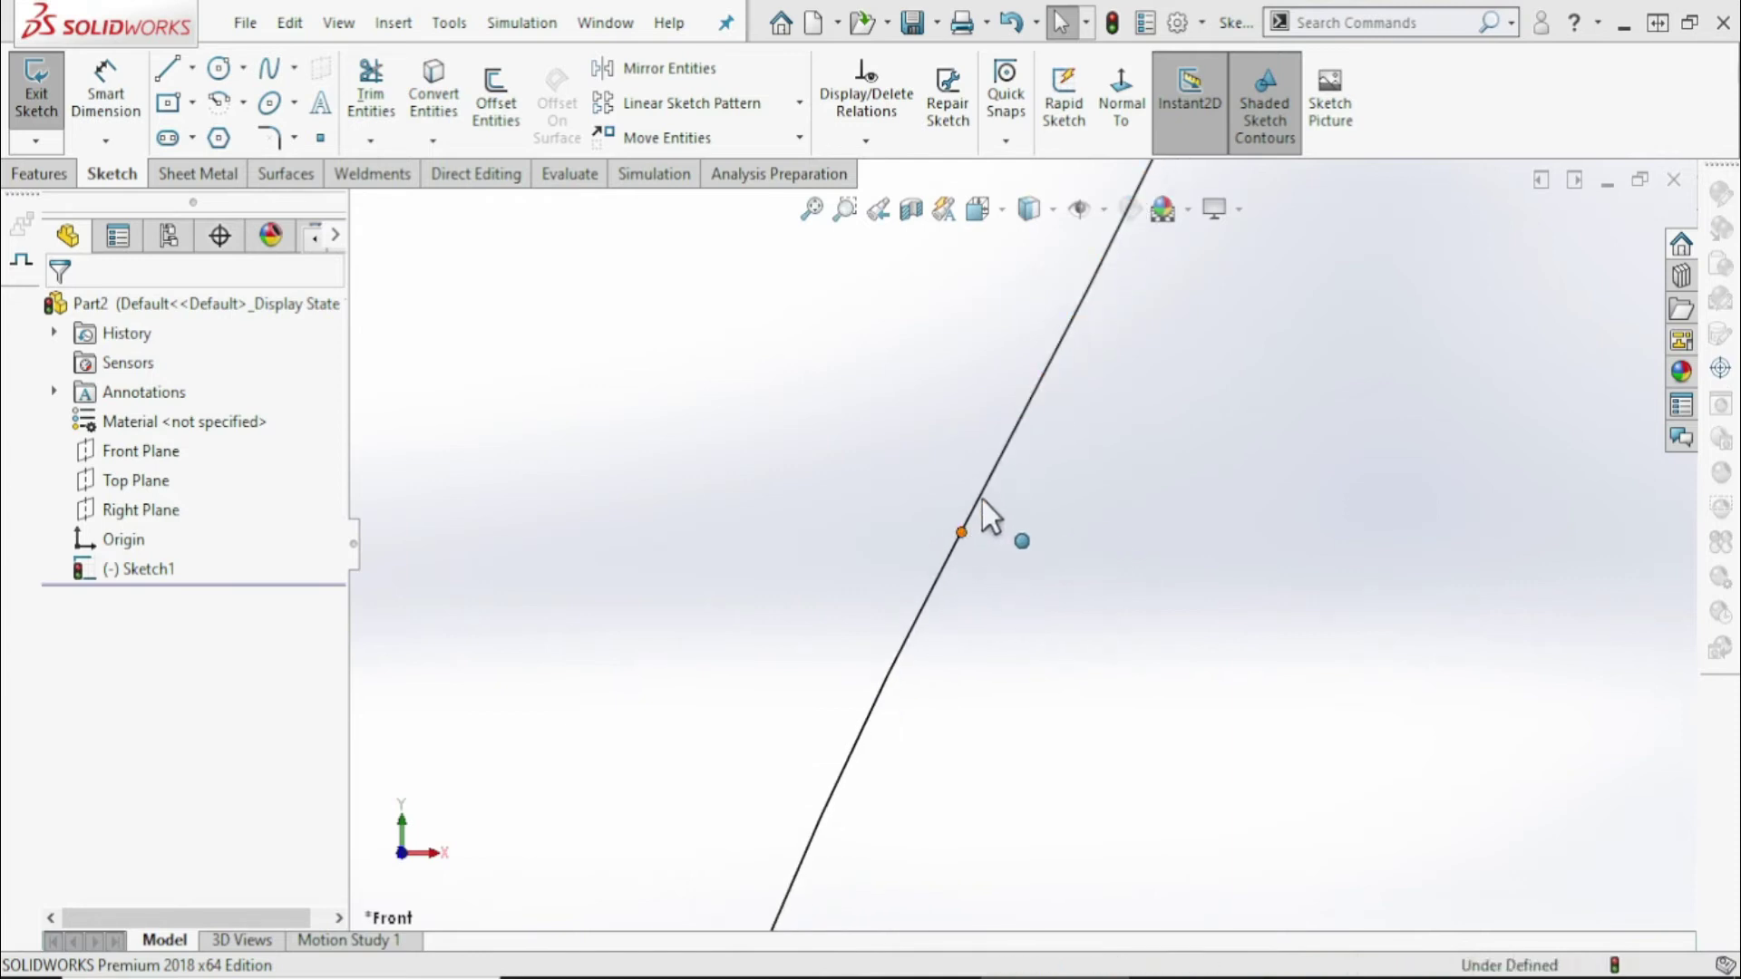
{"action": "scroll", "coordinate": [1000, 627], "scroll_direction": "up", "scroll_amount": 2}
{"action": "scroll", "coordinate": [1011, 649], "scroll_direction": "up", "scroll_amount": 2}
{"action": "scroll", "coordinate": [1030, 660], "scroll_direction": "up", "scroll_amount": 2}
{"action": "scroll", "coordinate": [1252, 388], "scroll_direction": "up", "scroll_amount": 3}
{"action": "scroll", "coordinate": [1201, 342], "scroll_direction": "down", "scroll_amount": 4}
{"action": "scroll", "coordinate": [1156, 381], "scroll_direction": "down", "scroll_amount": 1}
{"action": "scroll", "coordinate": [1104, 478], "scroll_direction": "down", "scroll_amount": 2}
{"action": "scroll", "coordinate": [1061, 556], "scroll_direction": "down", "scroll_amount": 2}
{"action": "scroll", "coordinate": [1029, 594], "scroll_direction": "down", "scroll_amount": 1}
{"action": "scroll", "coordinate": [1041, 577], "scroll_direction": "down", "scroll_amount": 1}
{"action": "scroll", "coordinate": [1041, 575], "scroll_direction": "down", "scroll_amount": 3}
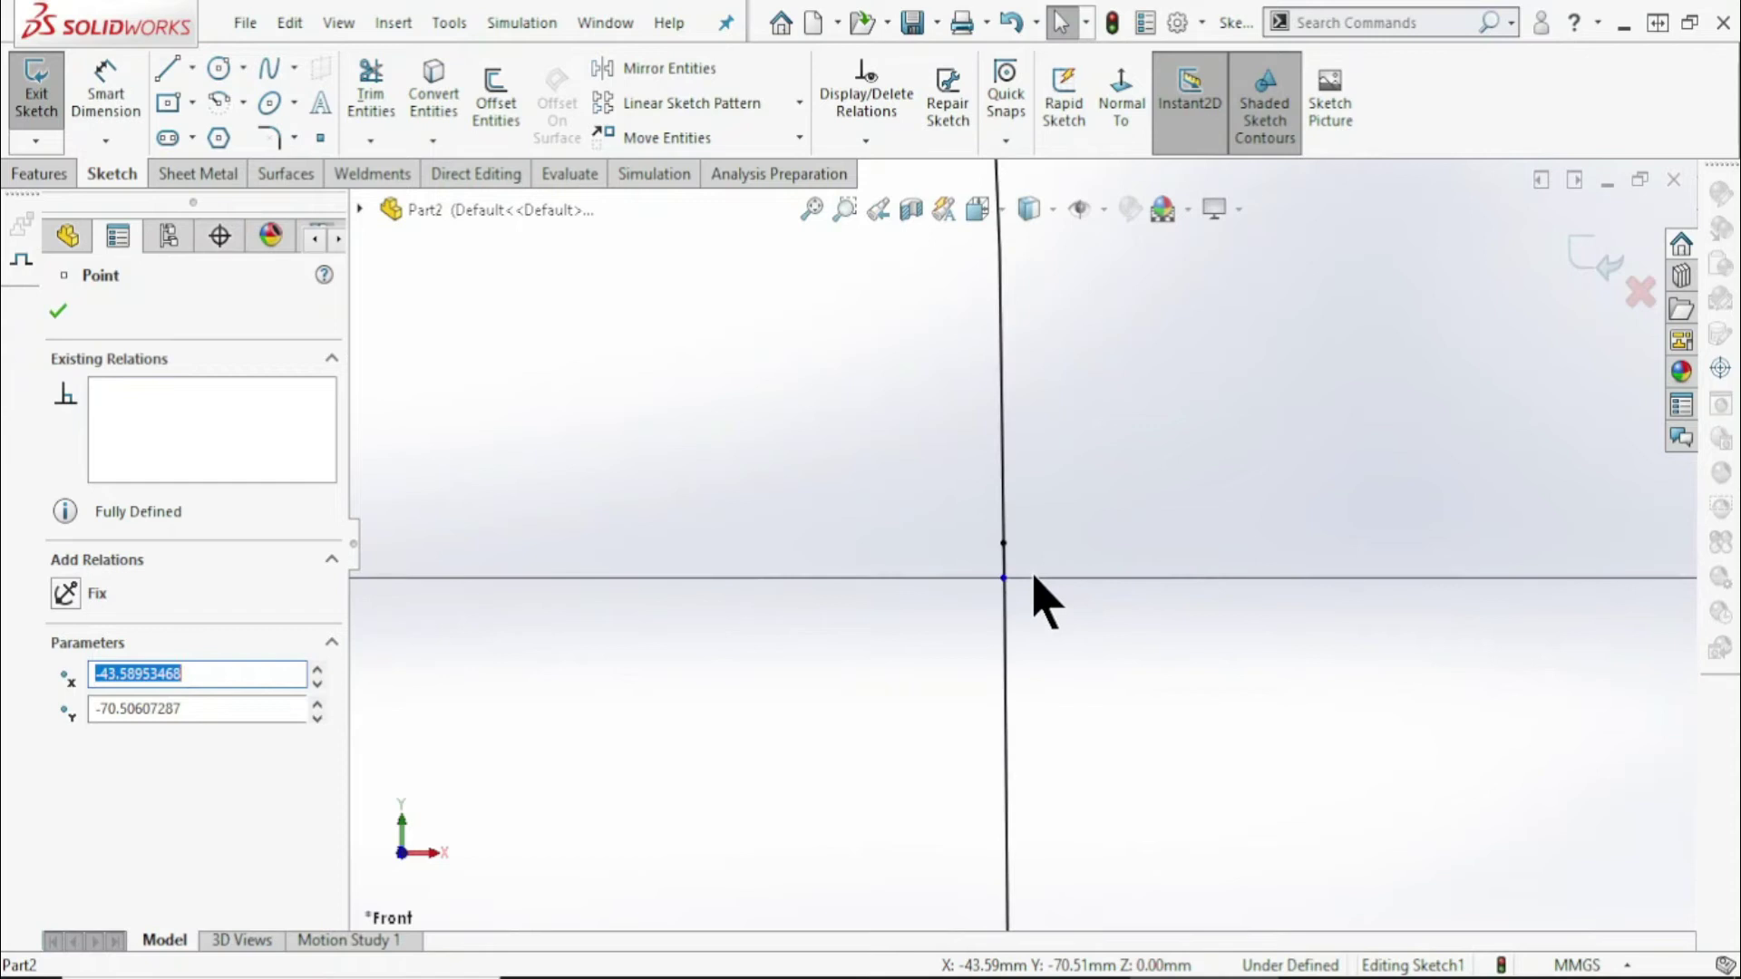
{"action": "left_click_drag", "start_coordinate": [982, 578], "coordinate": [1061, 291]}
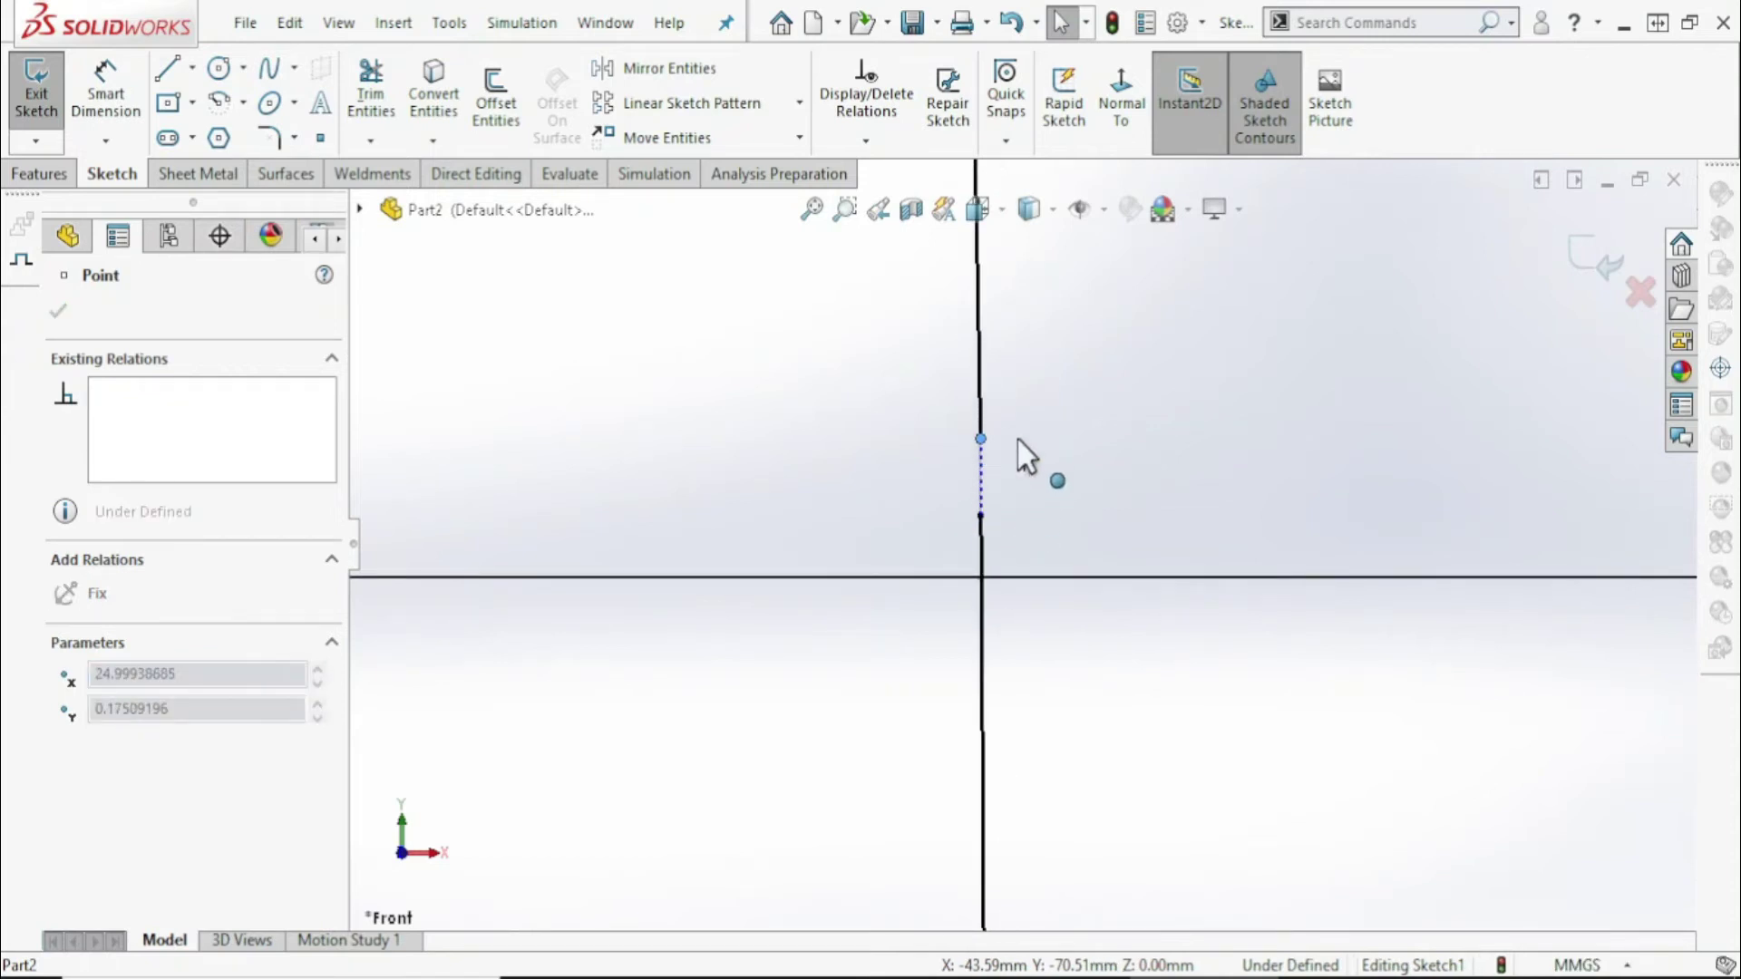
{"action": "left_click", "coordinate": [1124, 594]}
Merge the R25 arc's right endpoint with the horizontal line point
{"action": "scroll", "coordinate": [1338, 622], "scroll_direction": "down", "scroll_amount": 3}
{"action": "scroll", "coordinate": [1412, 653], "scroll_direction": "up", "scroll_amount": 2}
{"action": "scroll", "coordinate": [1413, 653], "scroll_direction": "up", "scroll_amount": 2}
{"action": "scroll", "coordinate": [1428, 648], "scroll_direction": "up", "scroll_amount": 2}
{"action": "scroll", "coordinate": [1440, 626], "scroll_direction": "up", "scroll_amount": 2}
{"action": "scroll", "coordinate": [1440, 624], "scroll_direction": "up", "scroll_amount": 2}
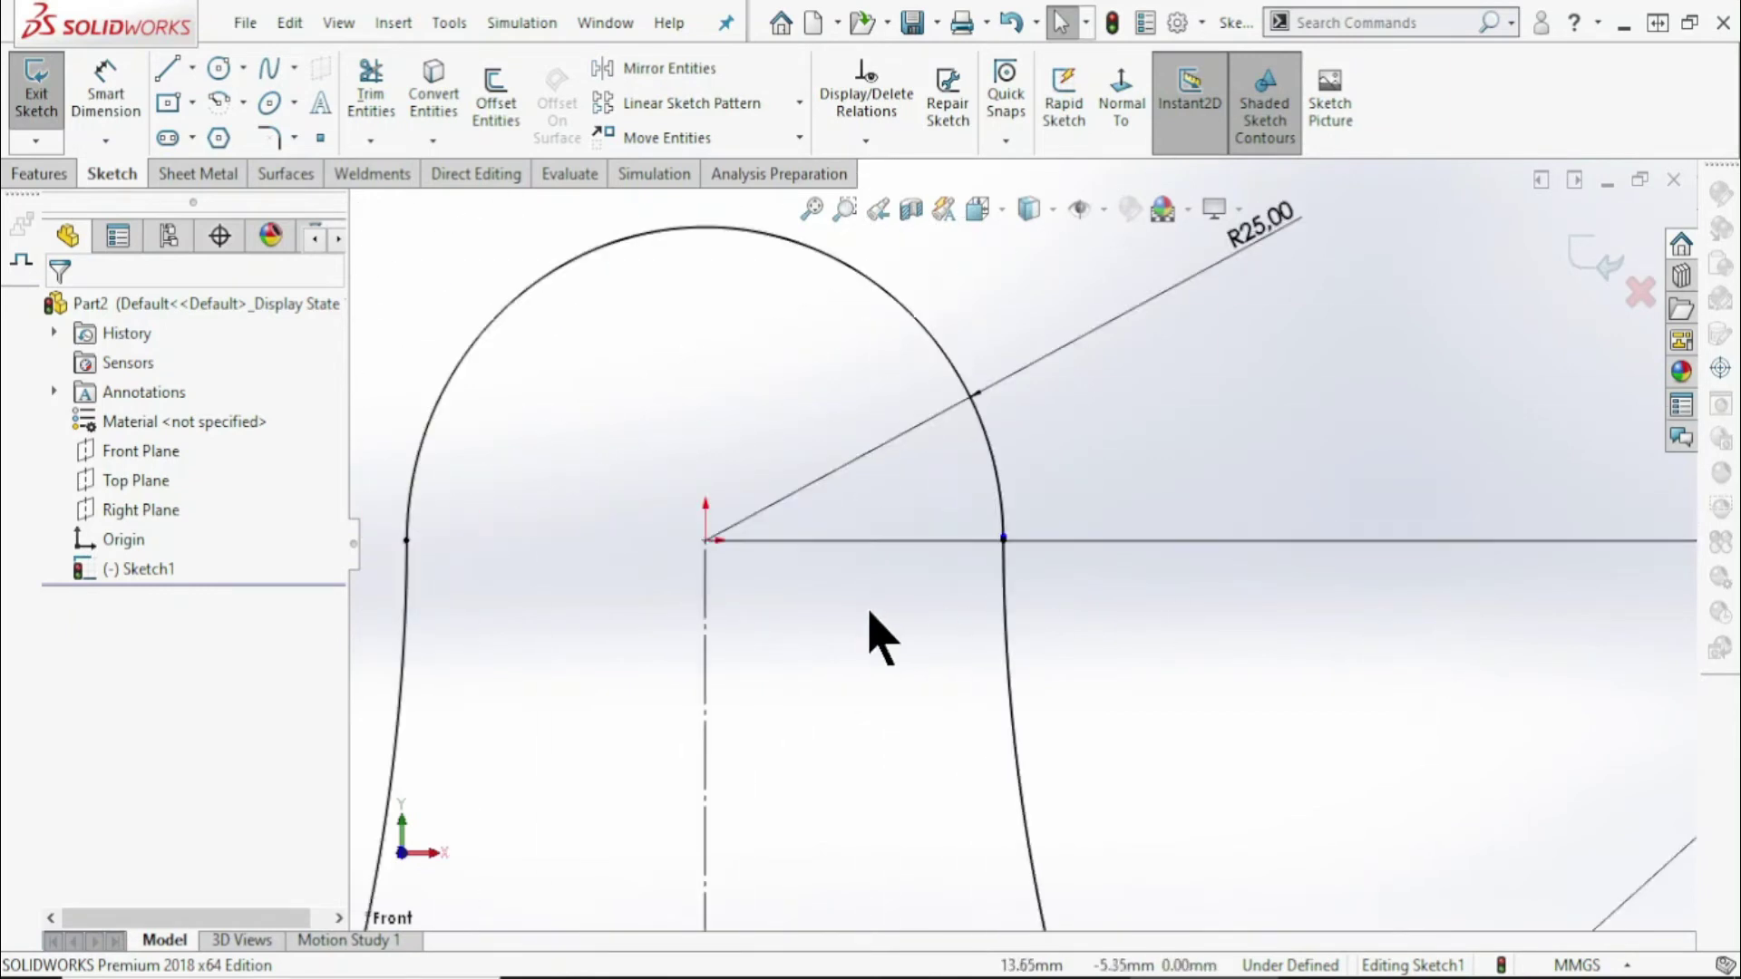
{"action": "scroll", "coordinate": [1004, 540], "scroll_direction": "down", "scroll_amount": 2}
{"action": "scroll", "coordinate": [1019, 571], "scroll_direction": "down", "scroll_amount": 2}
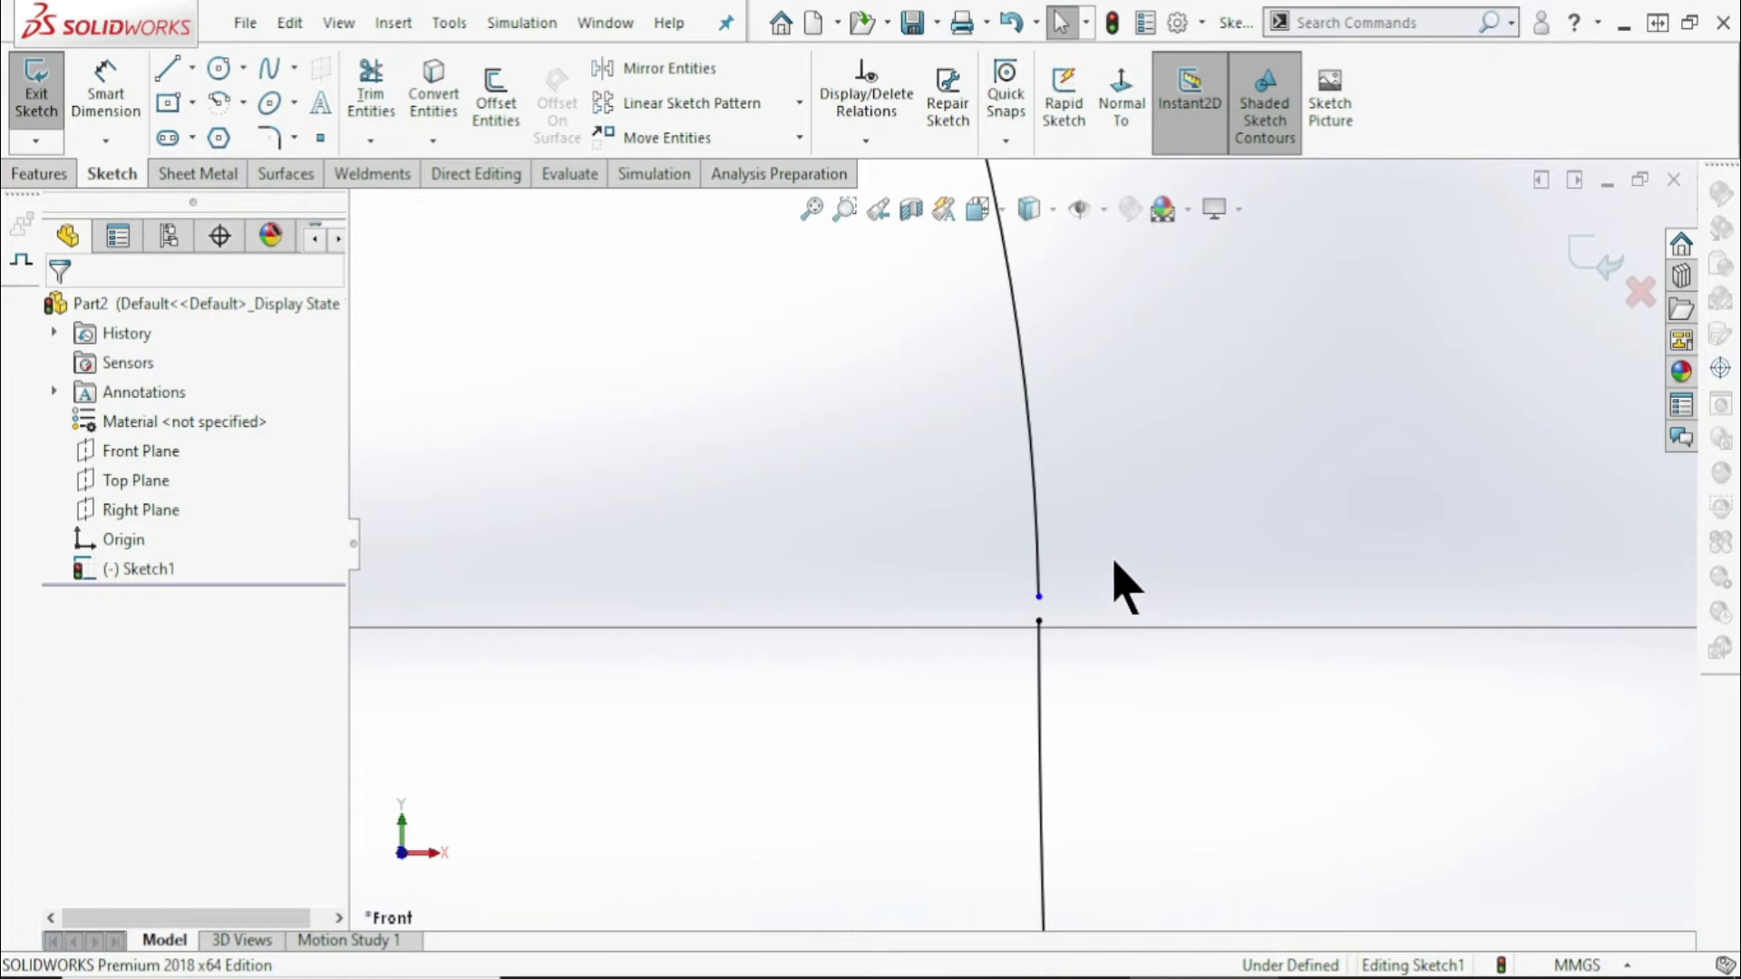
{"action": "left_click", "coordinate": [1039, 622]}
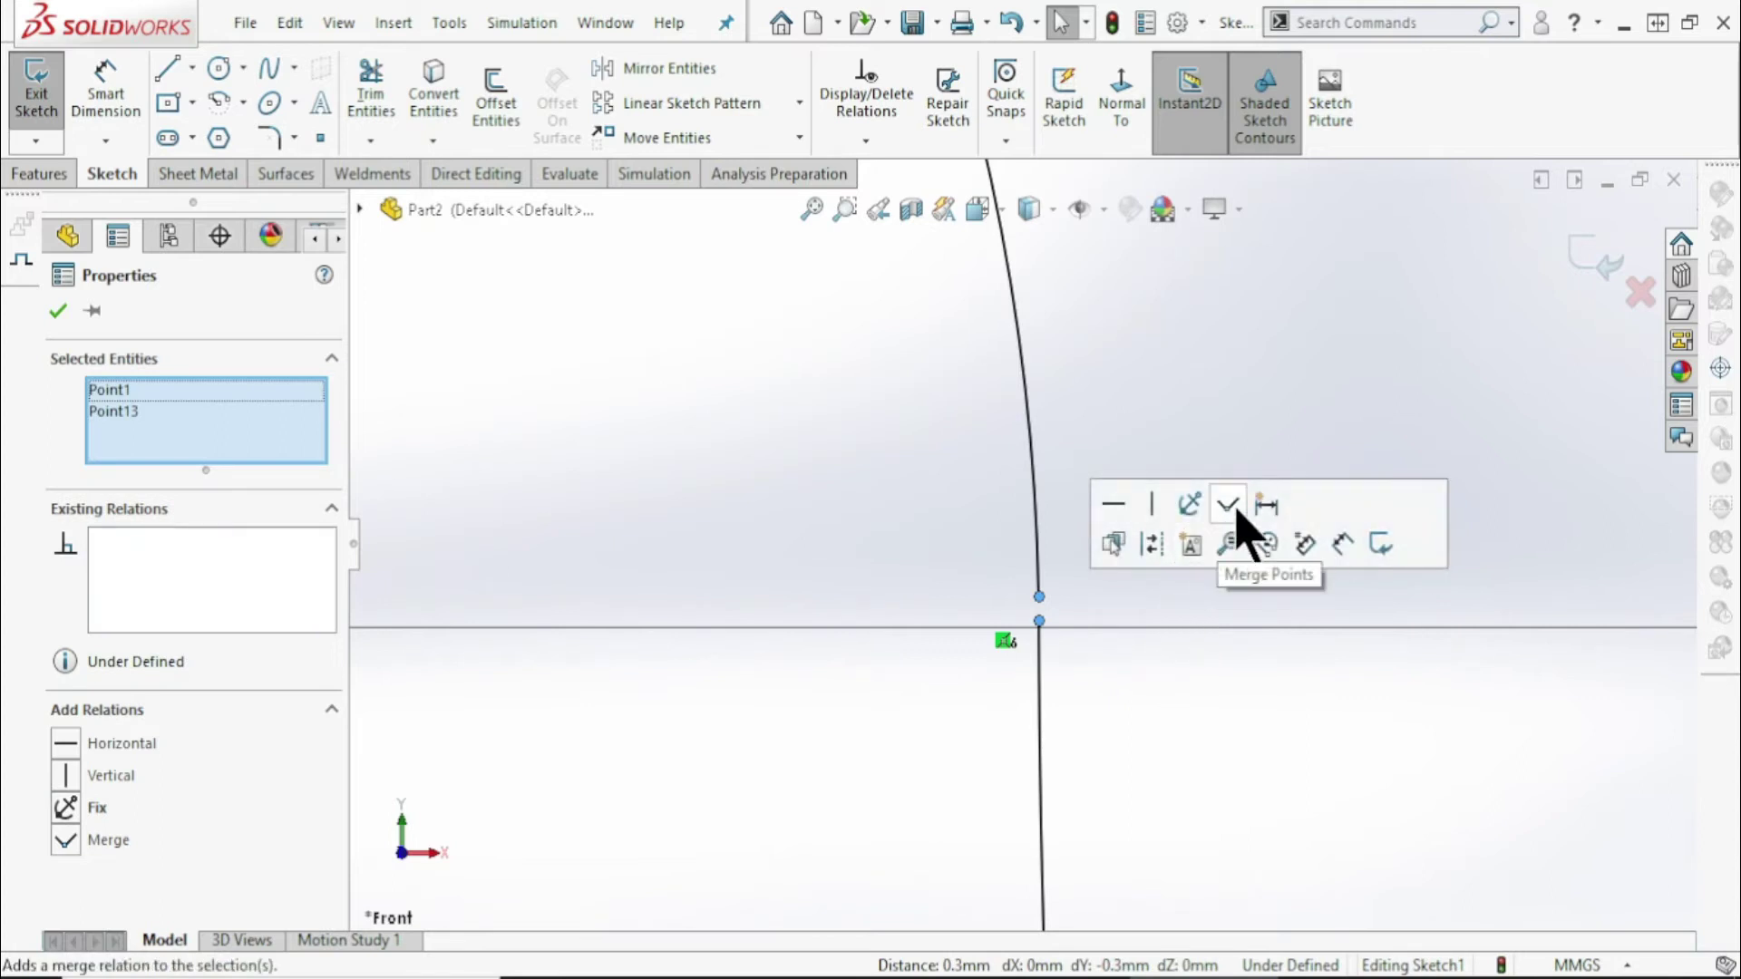
{"action": "left_click", "coordinate": [1227, 506]}
{"action": "left_click", "coordinate": [1188, 726]}
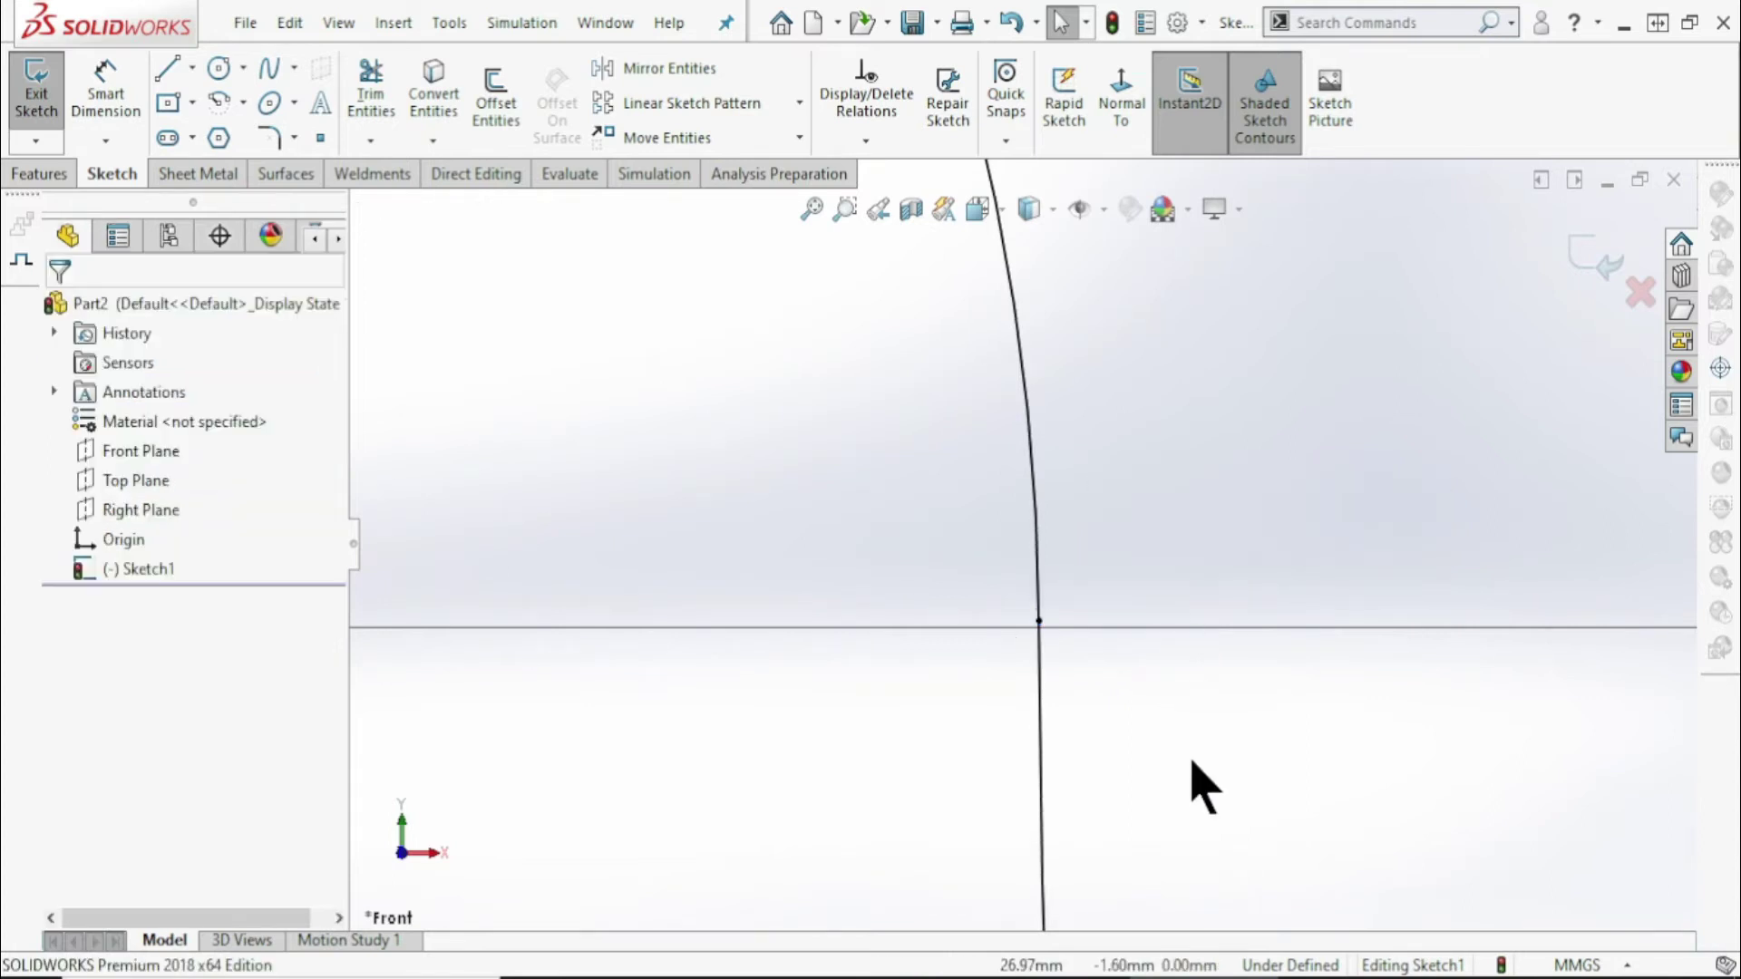
Try a Horizontal relation between the origin and junction point, then undo it
{"action": "scroll", "coordinate": [1374, 802], "scroll_direction": "up", "scroll_amount": 4}
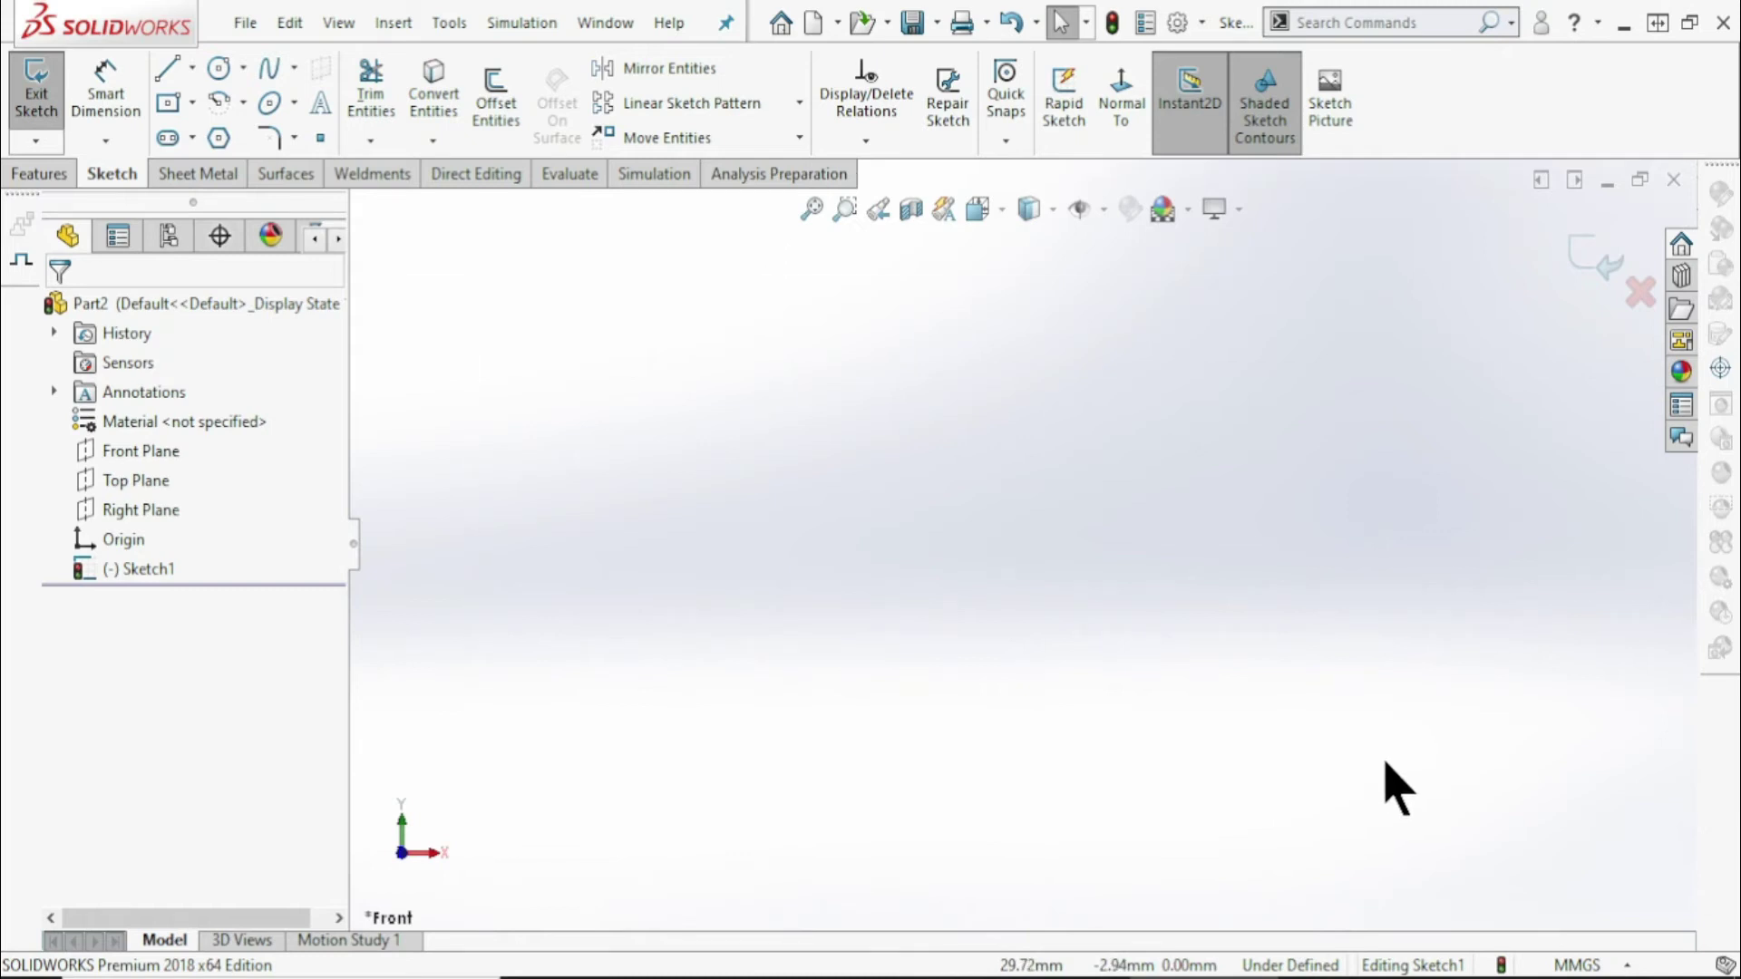
{"action": "scroll", "coordinate": [1312, 725], "scroll_direction": "up", "scroll_amount": 1}
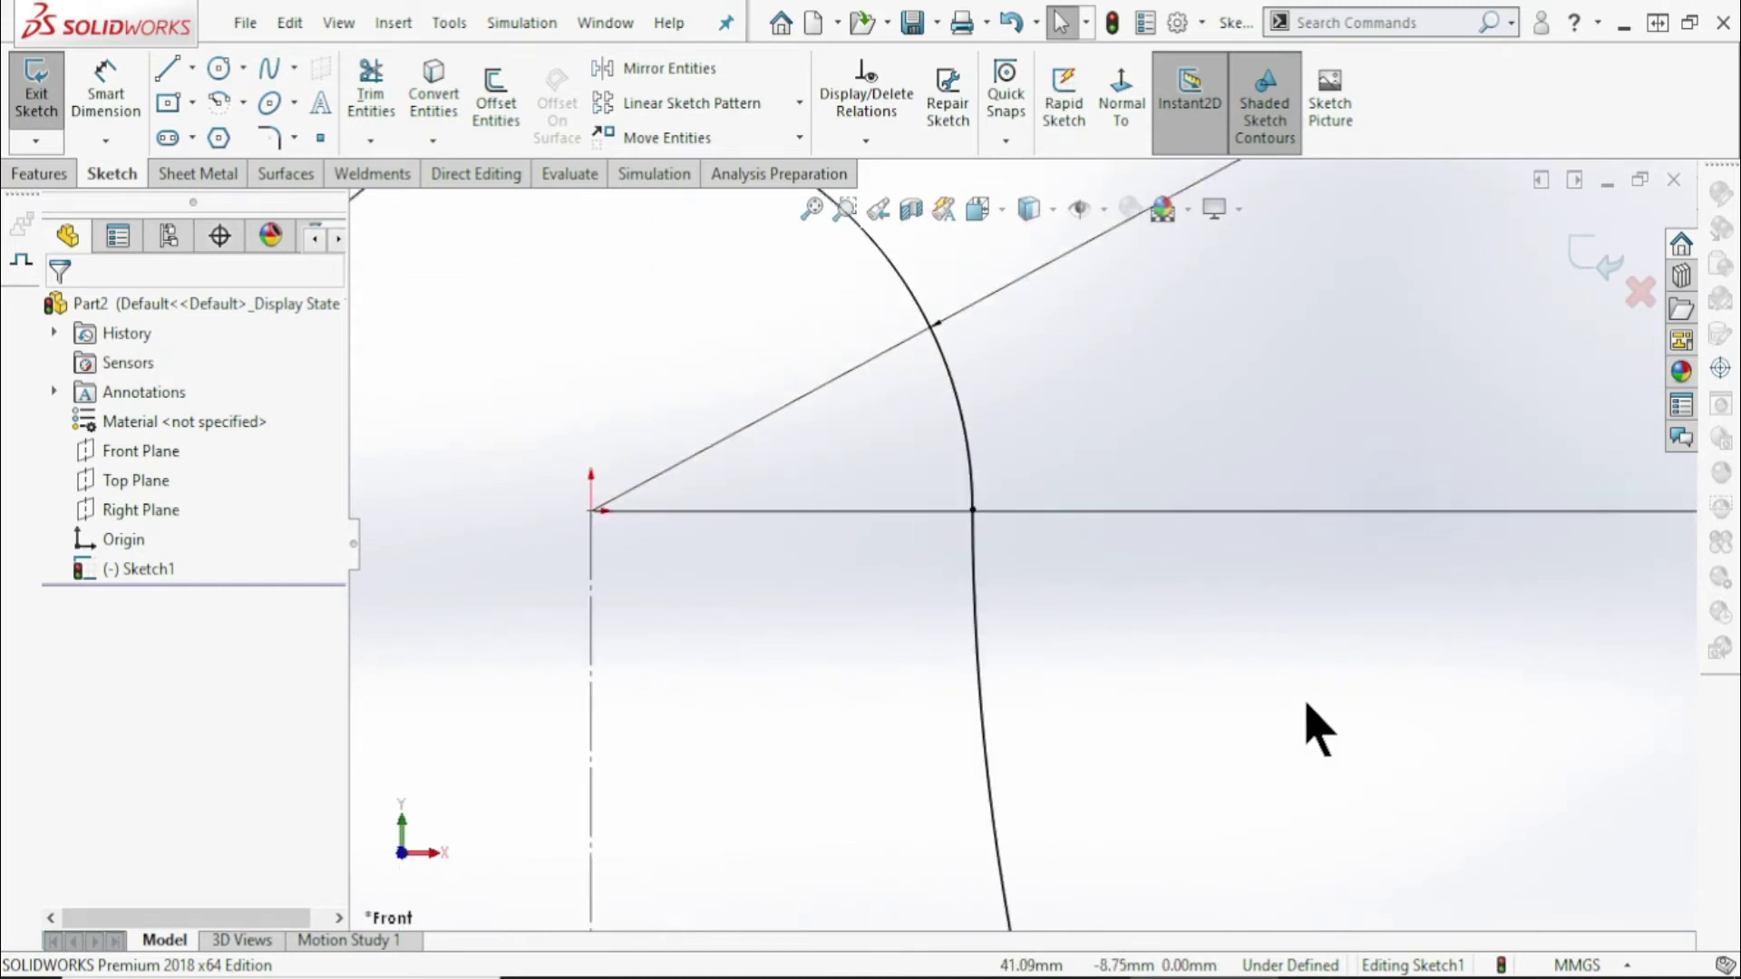
{"action": "left_click", "coordinate": [973, 511], "text": "ctrl"}
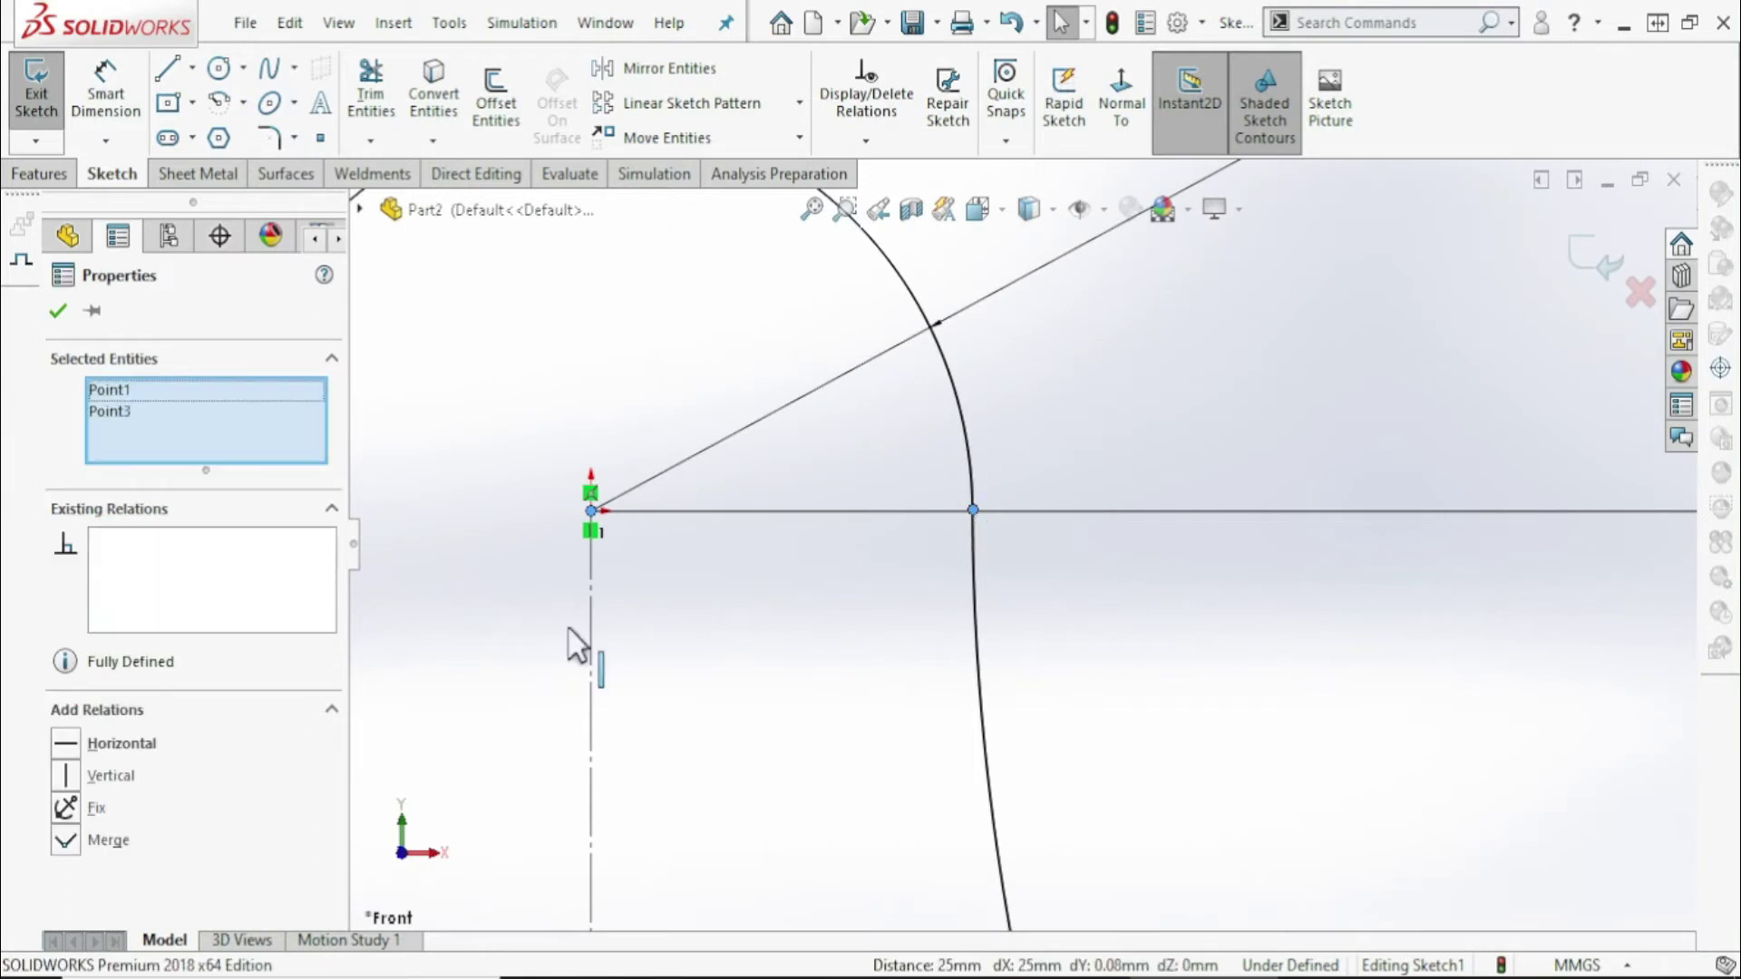
{"action": "left_click", "coordinate": [66, 744]}
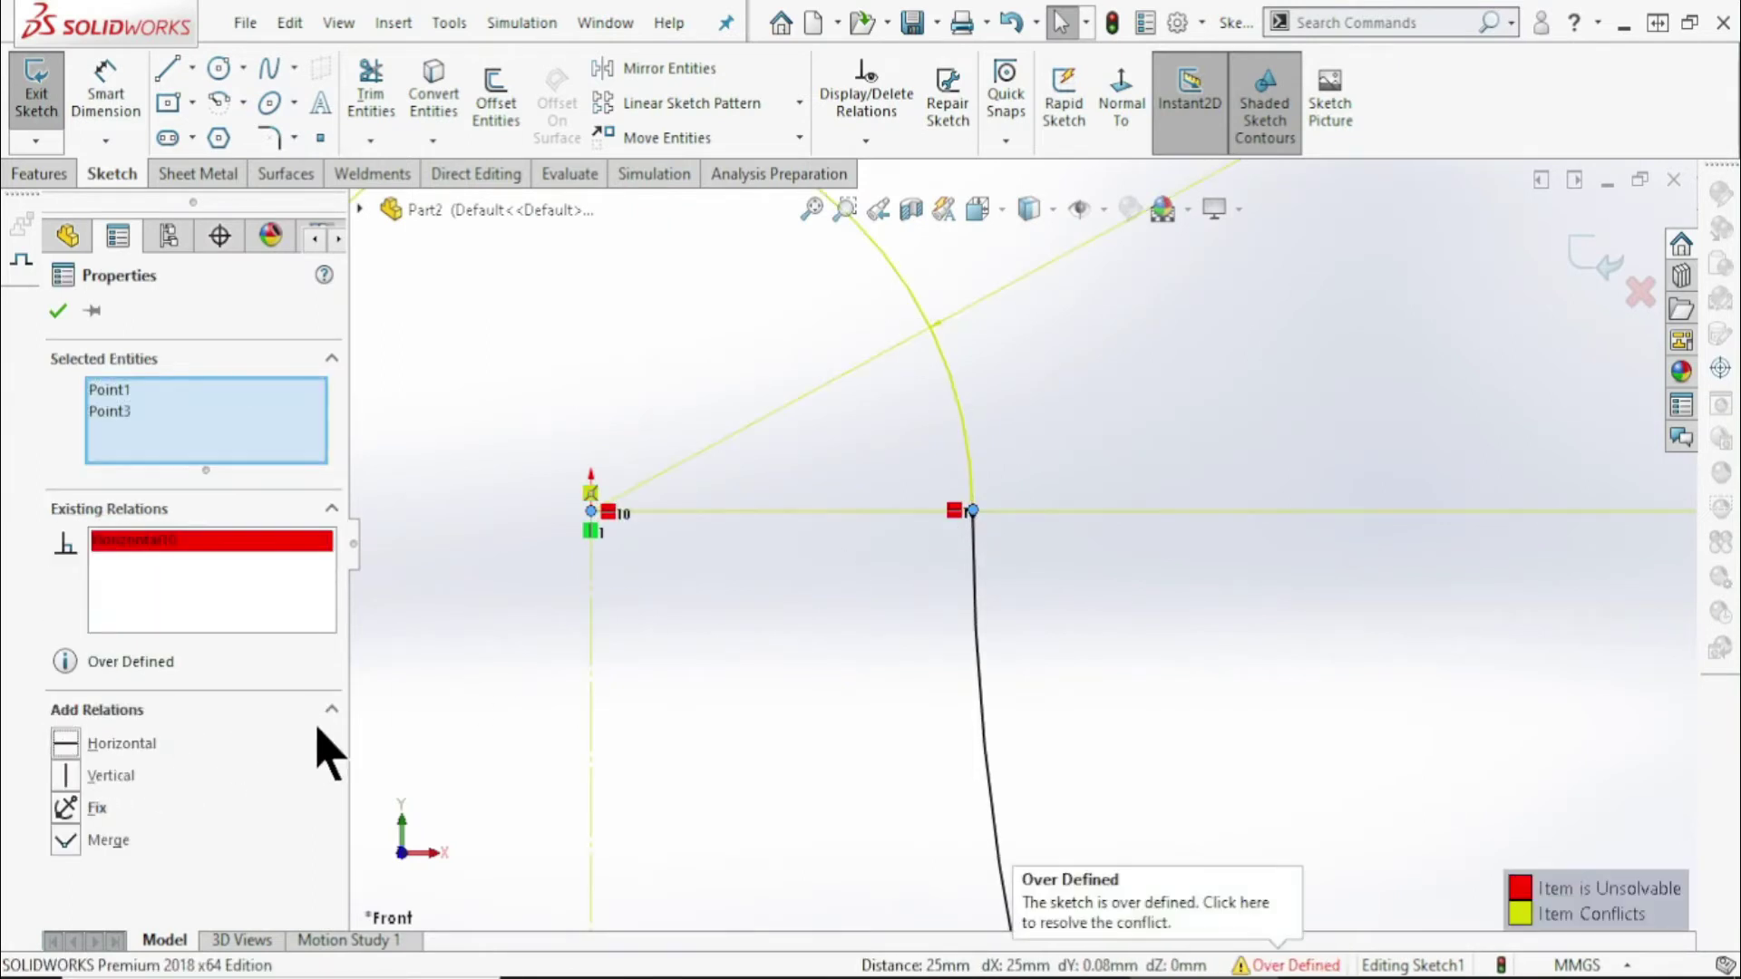
{"action": "left_click", "coordinate": [1288, 782]}
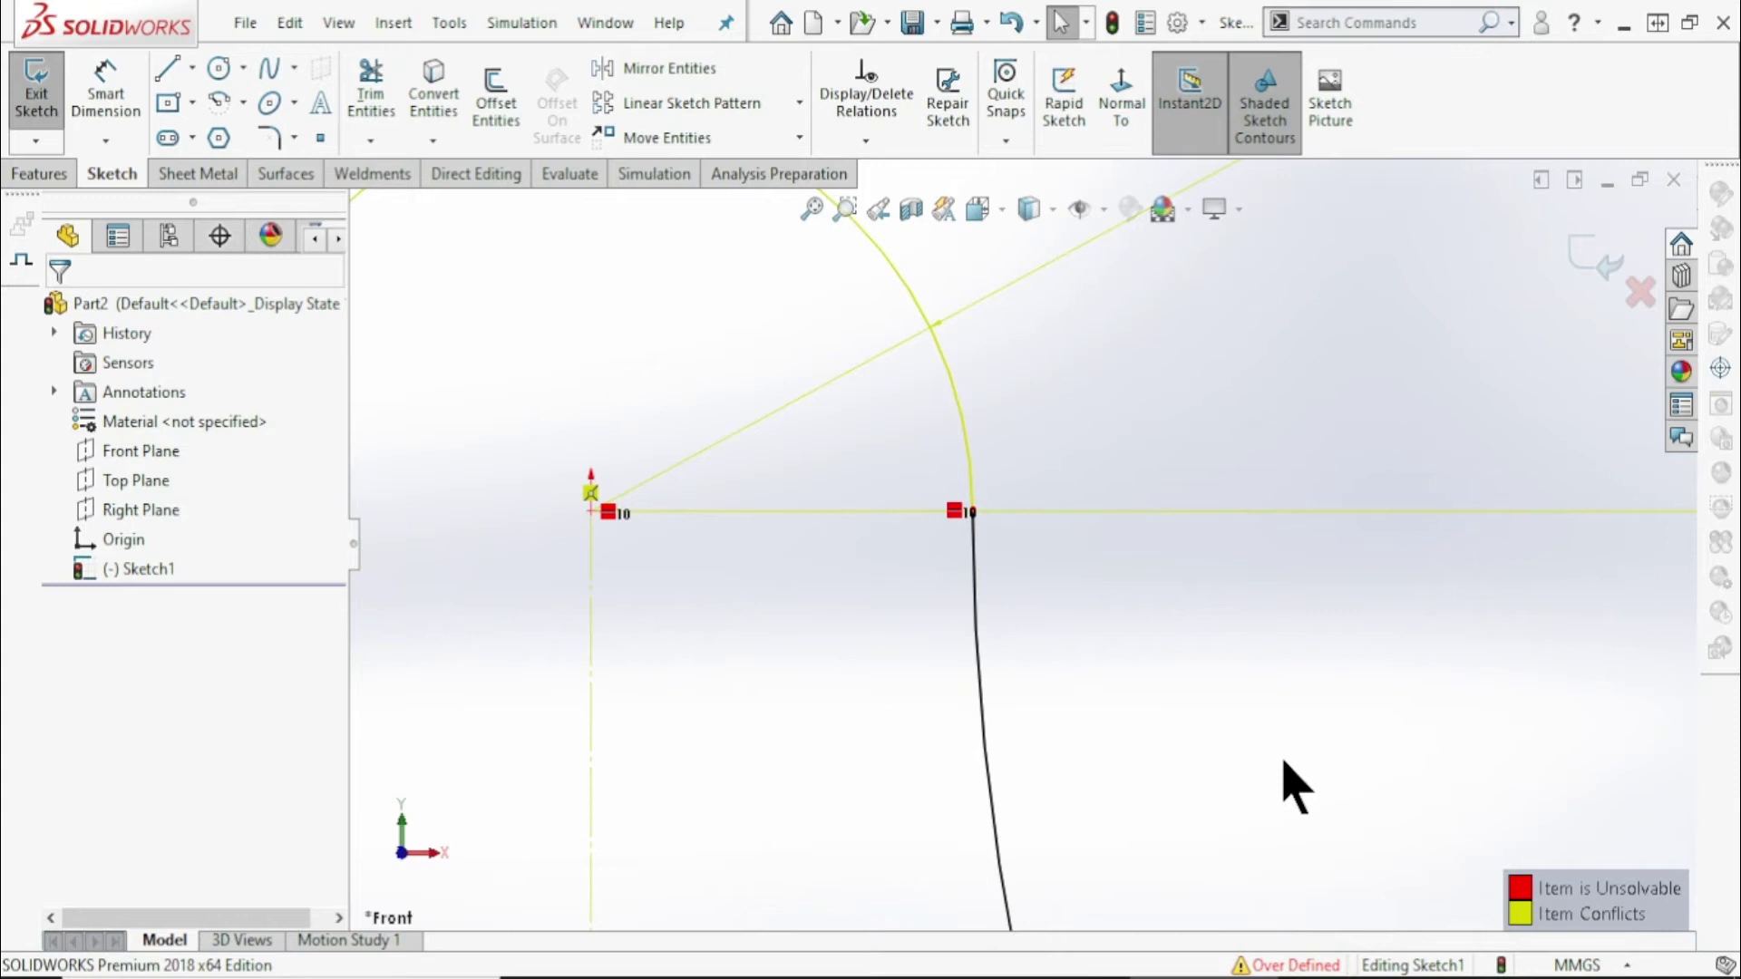
{"action": "key", "text": "ctrl+z"}
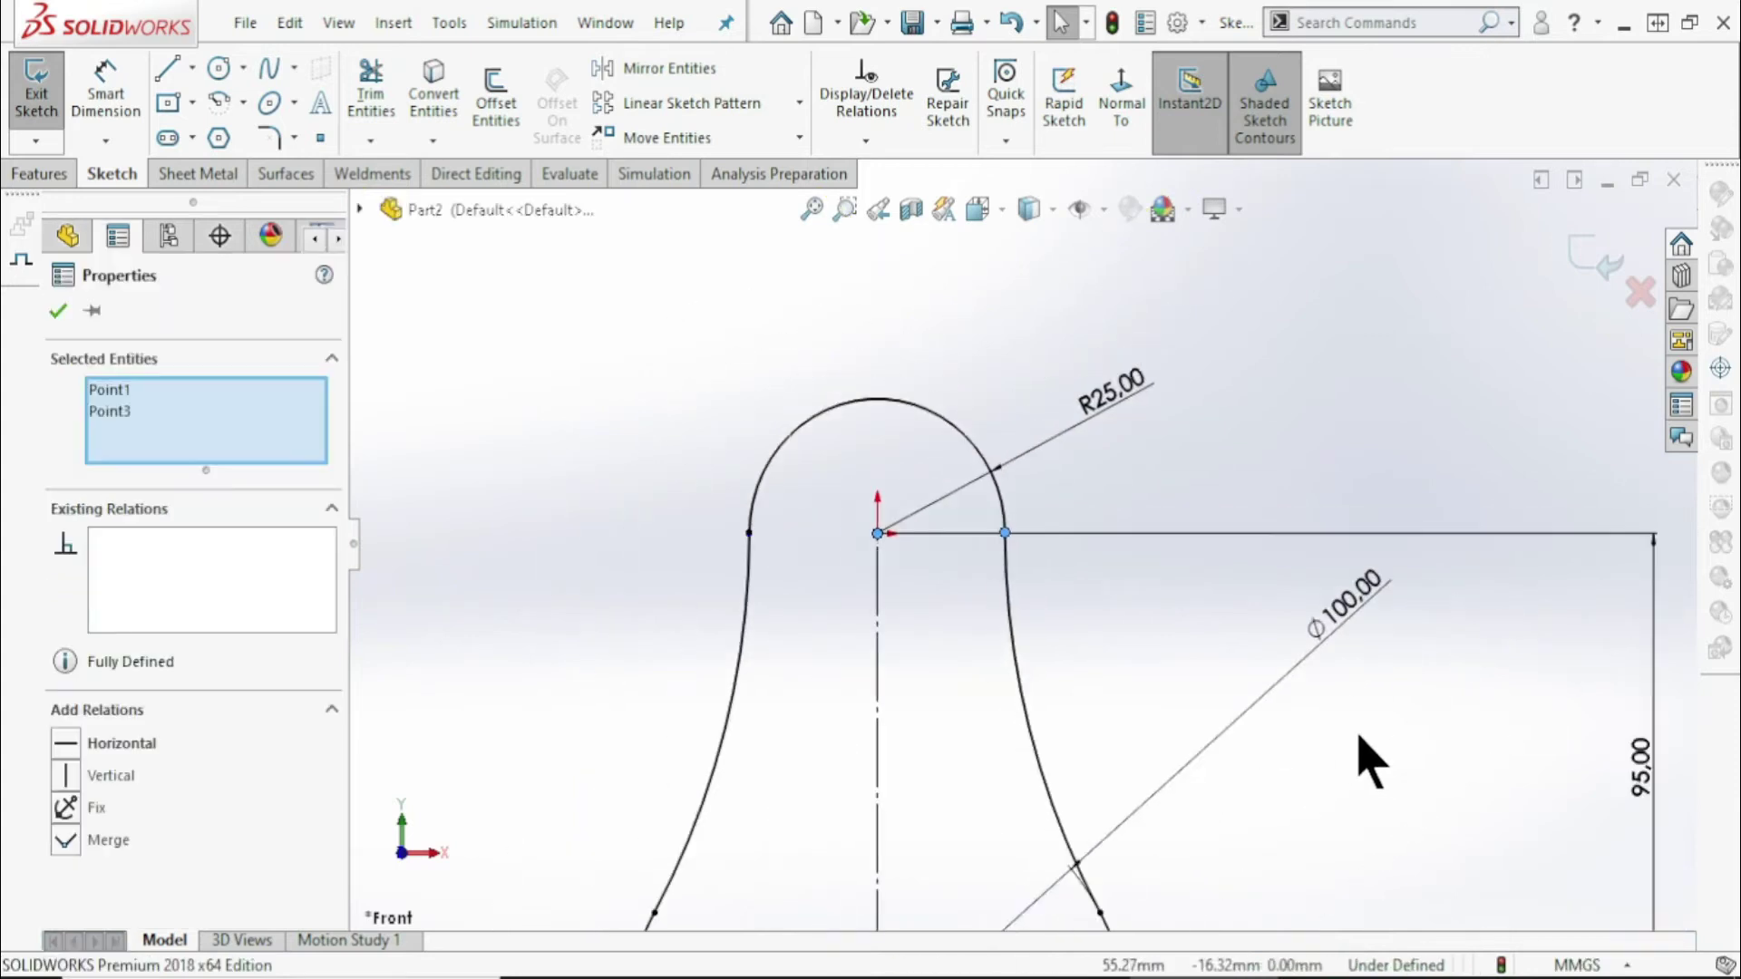
Zoom into the left side and drag the loose endpoints apart to reveal the gap
{"action": "scroll", "coordinate": [788, 576], "scroll_direction": "down", "scroll_amount": 3}
{"action": "scroll", "coordinate": [817, 575], "scroll_direction": "down", "scroll_amount": 2}
{"action": "scroll", "coordinate": [874, 584], "scroll_direction": "down", "scroll_amount": 1}
{"action": "left_click", "coordinate": [1002, 614]}
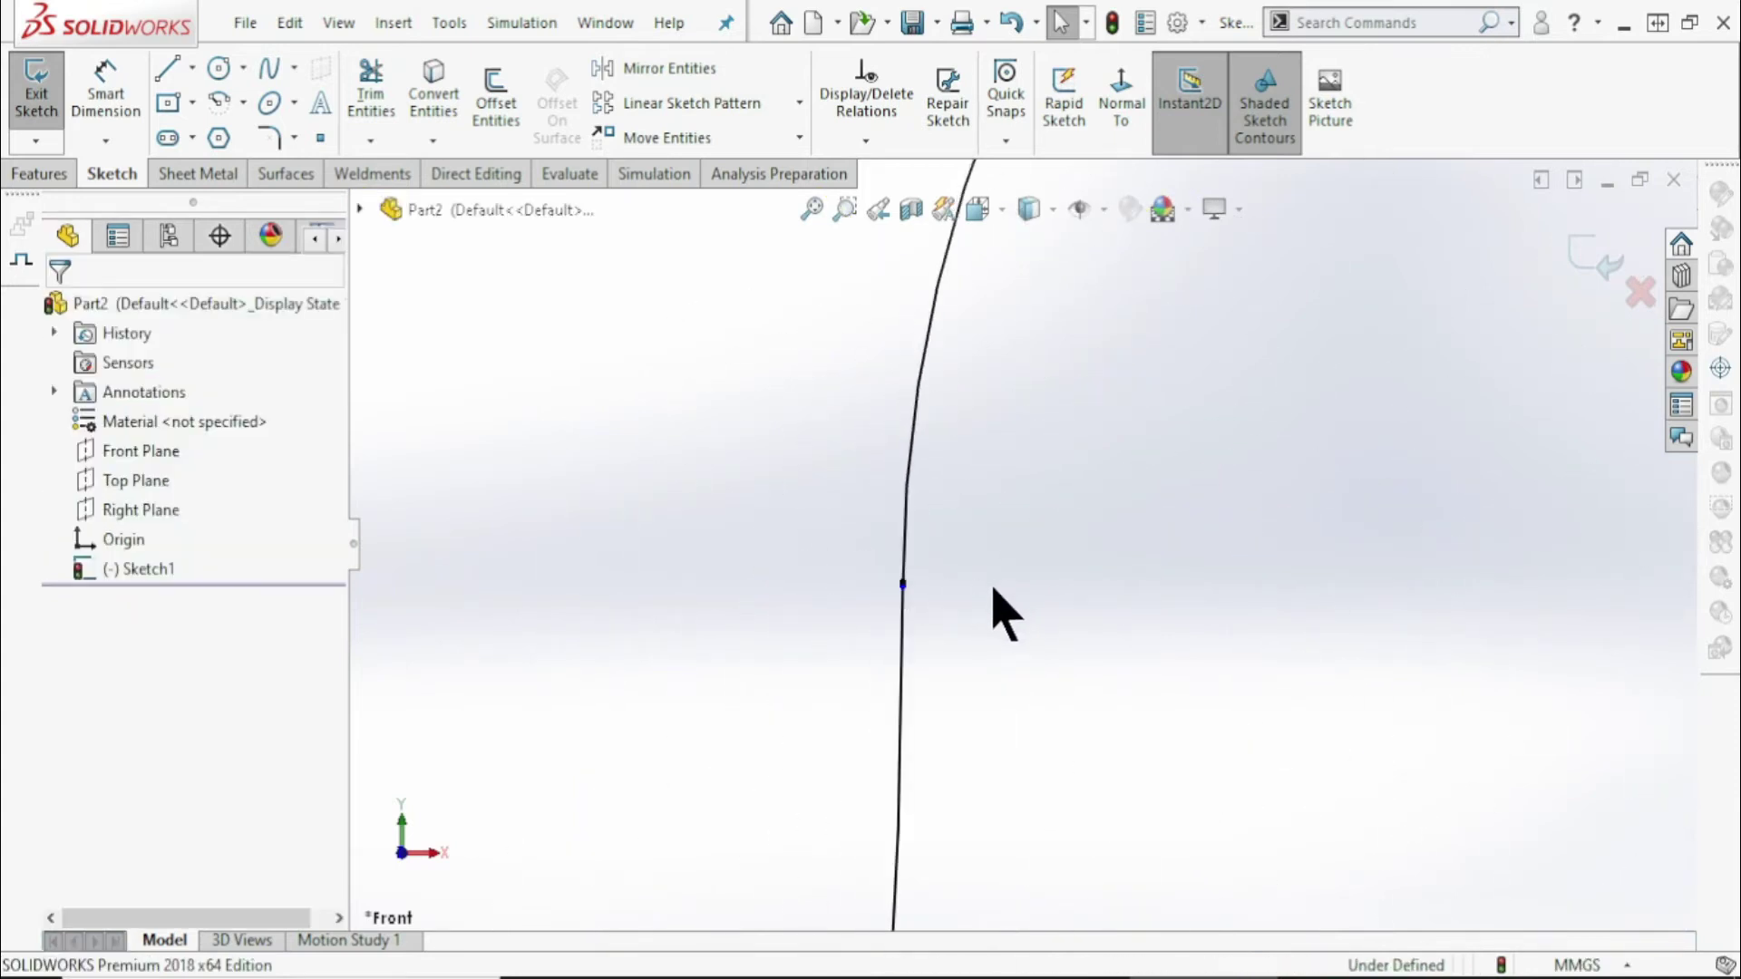
{"action": "scroll", "coordinate": [936, 612], "scroll_direction": "down", "scroll_amount": 1}
{"action": "left_click_drag", "start_coordinate": [927, 589], "coordinate": [948, 571]}
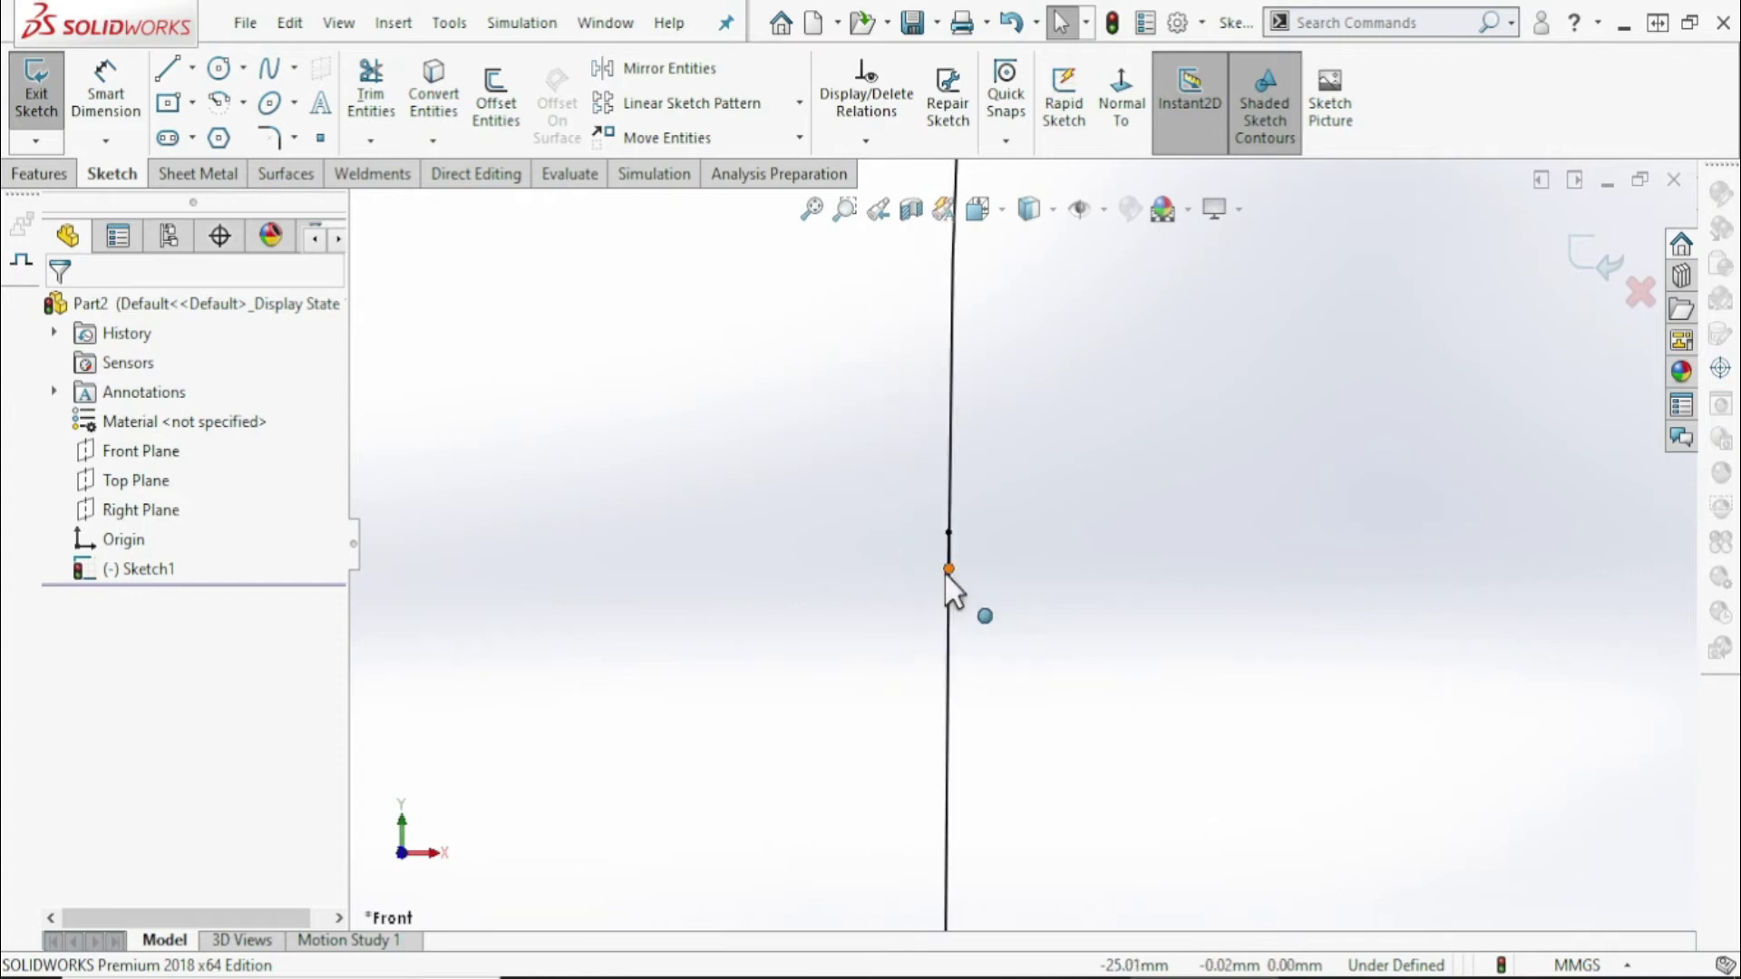
{"action": "left_click_drag", "start_coordinate": [949, 571], "coordinate": [1034, 524]}
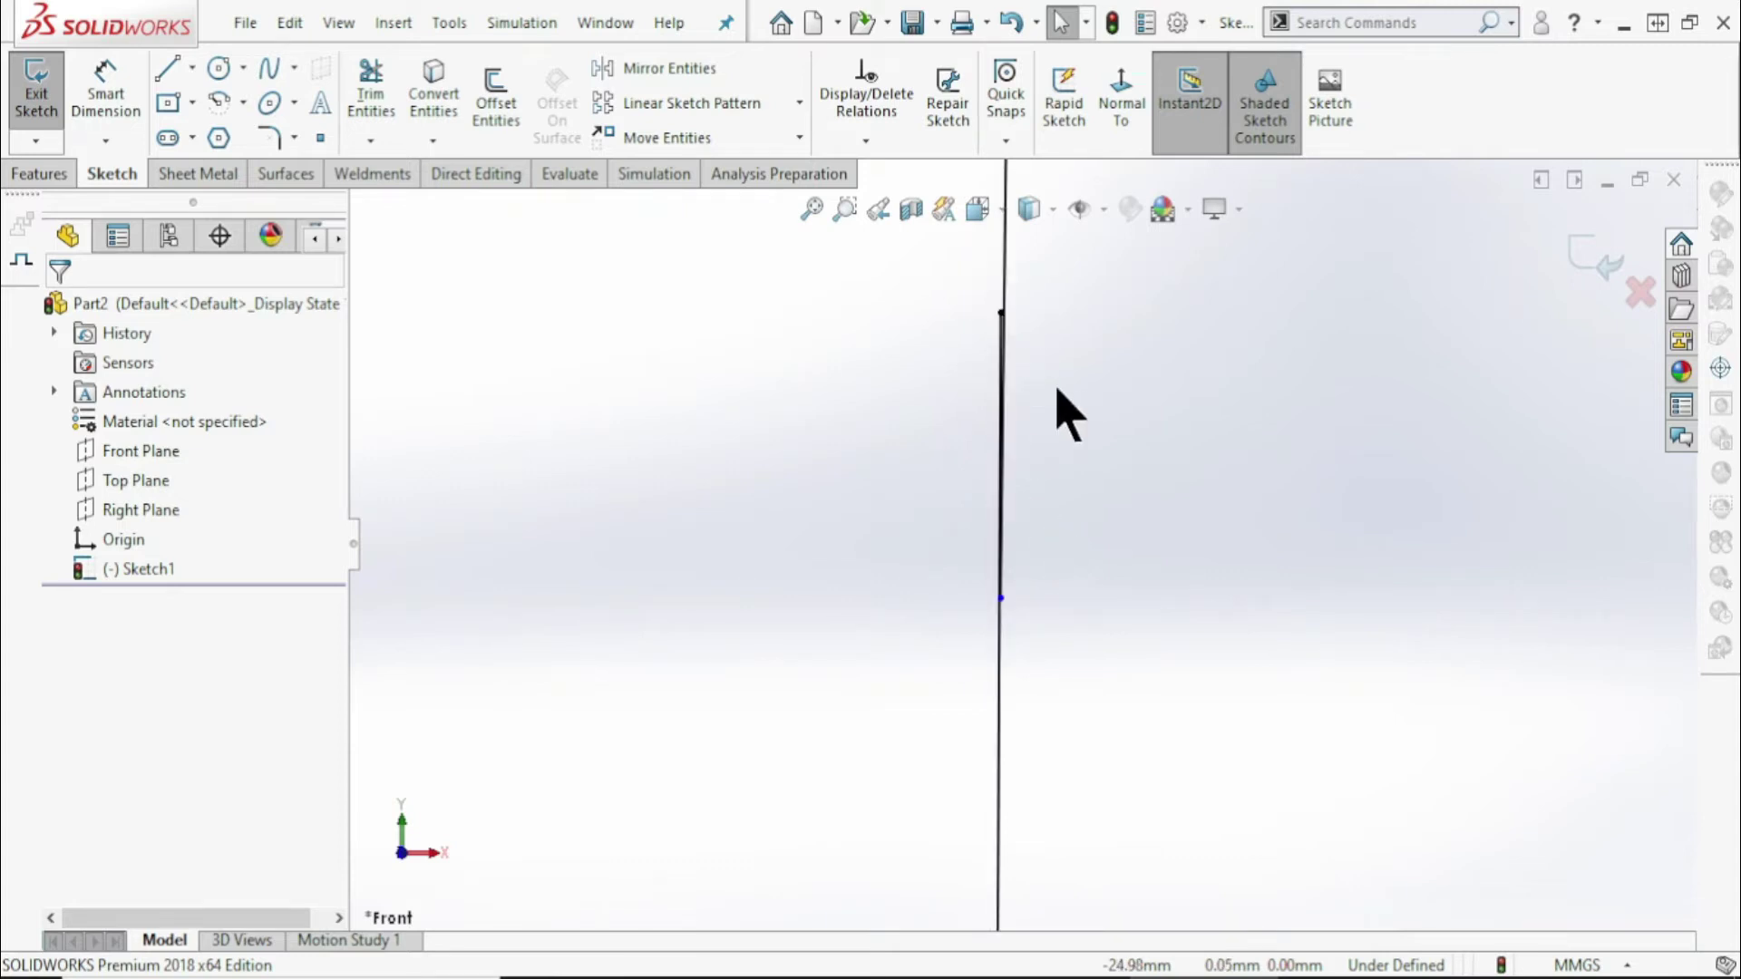
{"action": "mouse_move", "coordinate": [1014, 335]}
{"action": "left_mouse_down"}
{"action": "mouse_move", "coordinate": [1013, 388]}
{"action": "mouse_move", "coordinate": [943, 490]}
{"action": "mouse_move", "coordinate": [1072, 591]}
{"action": "mouse_move", "coordinate": [1022, 590]}
{"action": "mouse_move", "coordinate": [1019, 464]}
{"action": "left_mouse_up"}
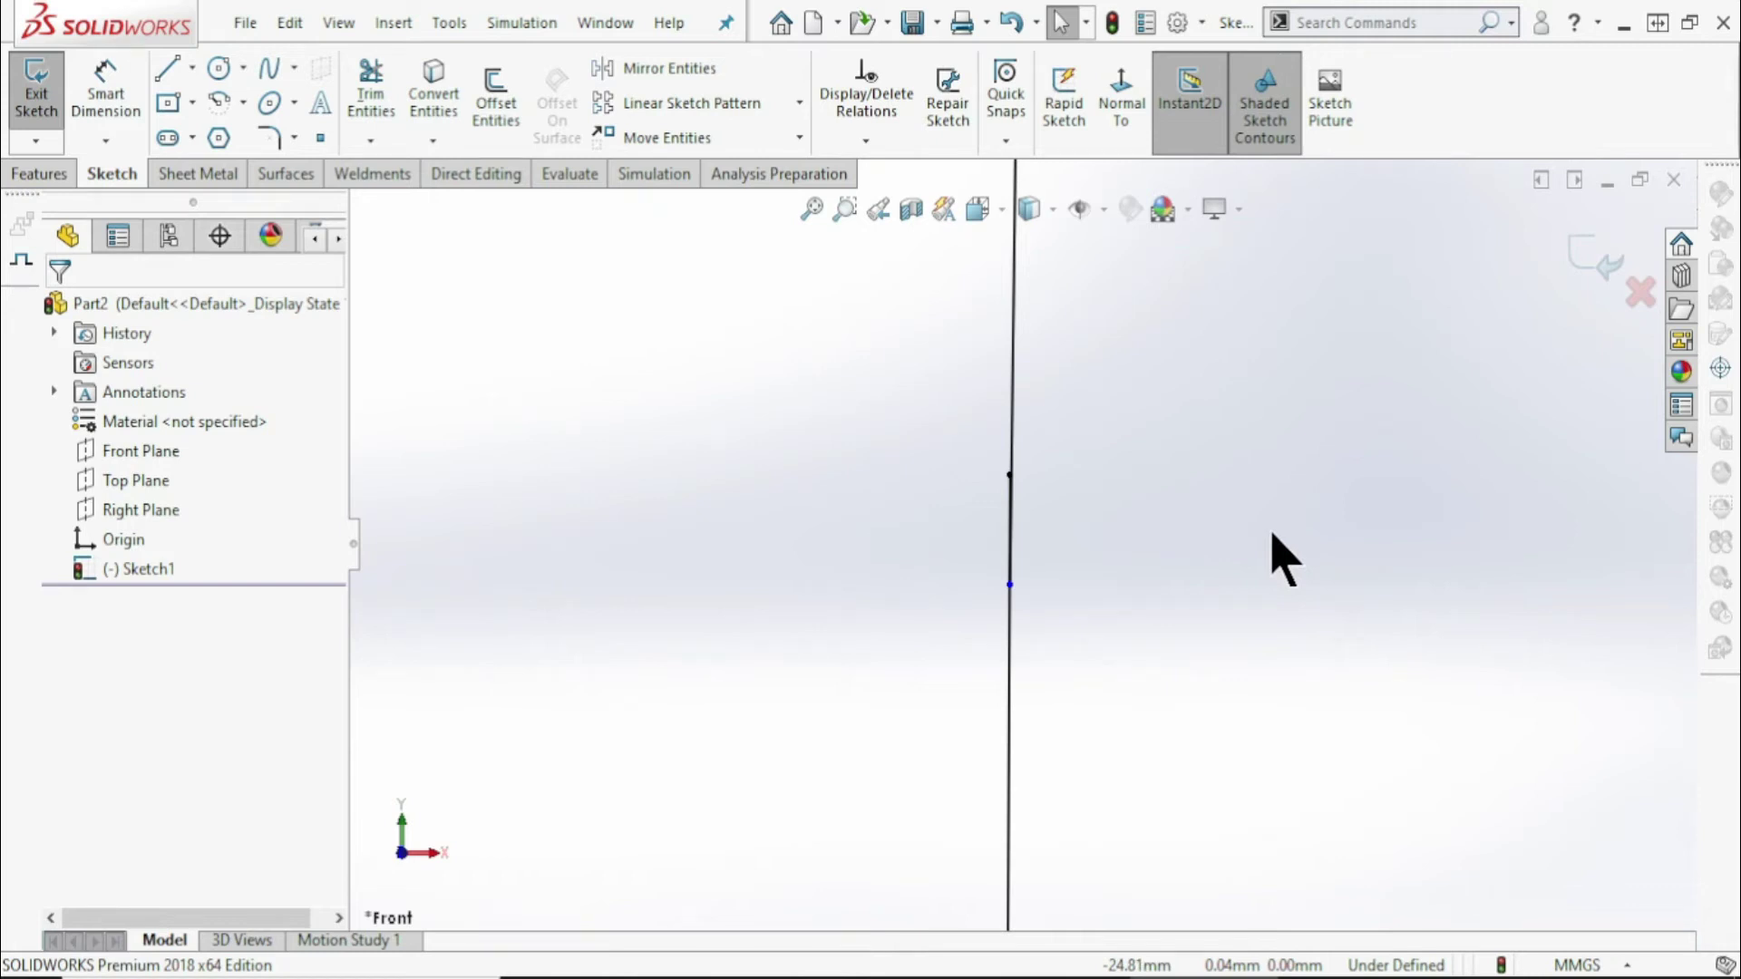
Merge the two left-side line endpoints to close the profile, then fit the view
{"action": "left_click", "coordinate": [1011, 586]}
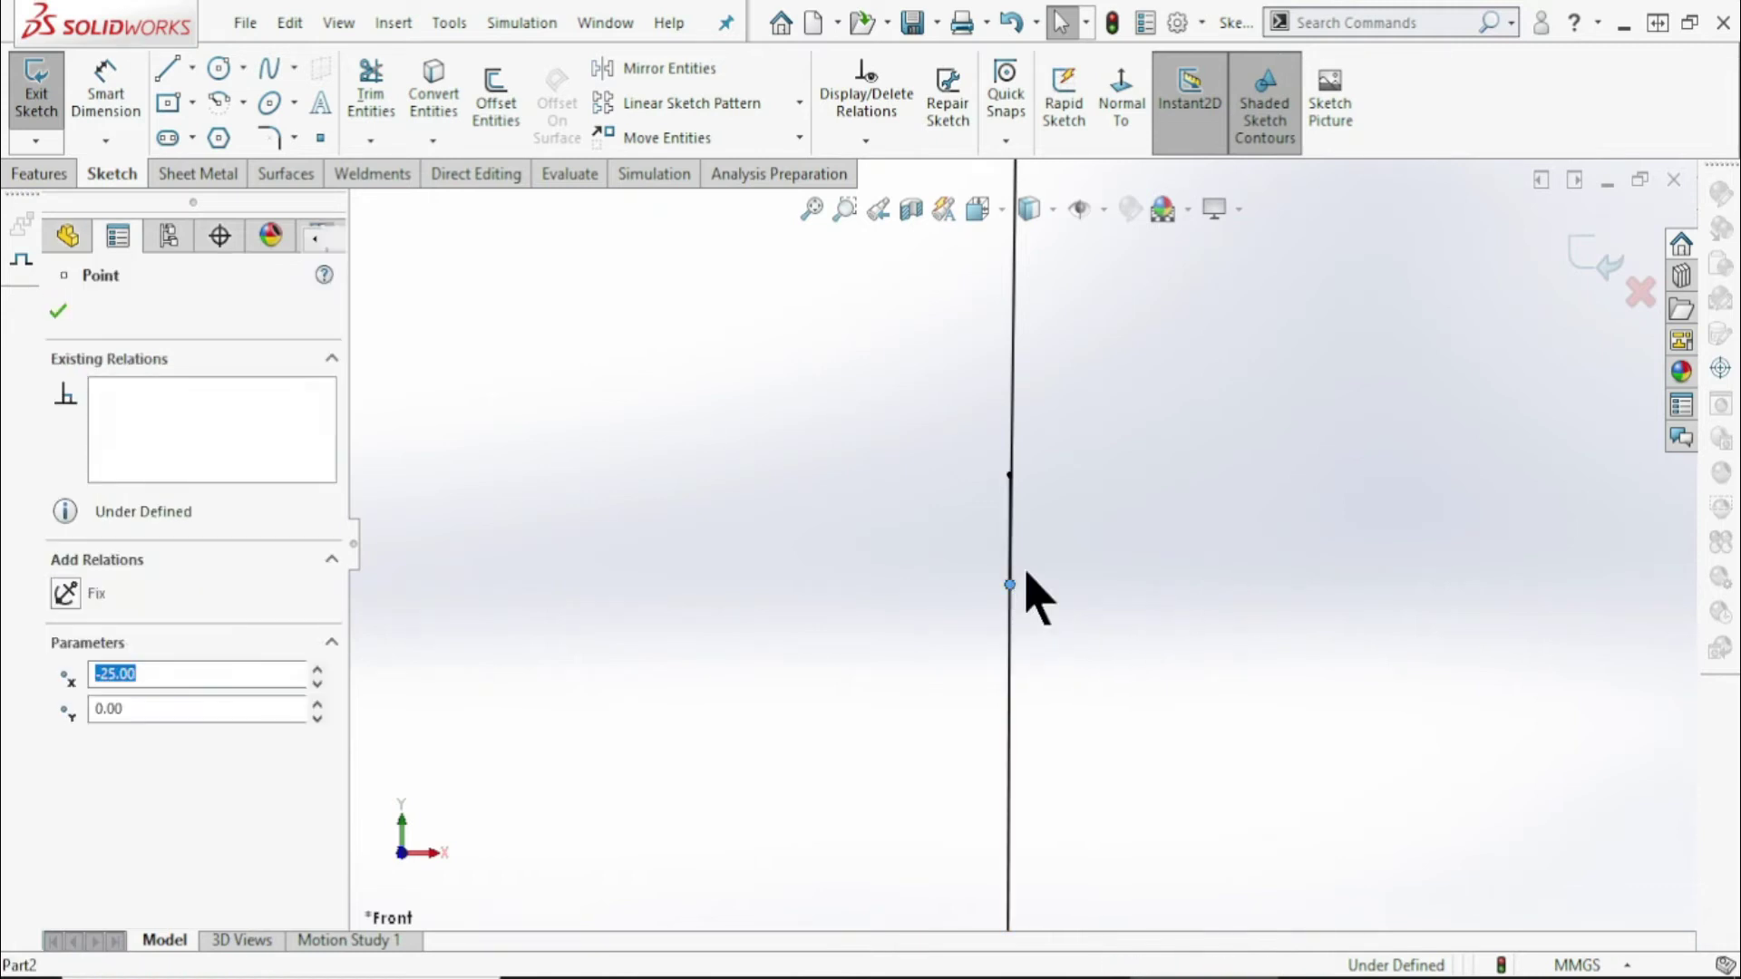
{"action": "left_click", "coordinate": [1010, 475], "text": "ctrl"}
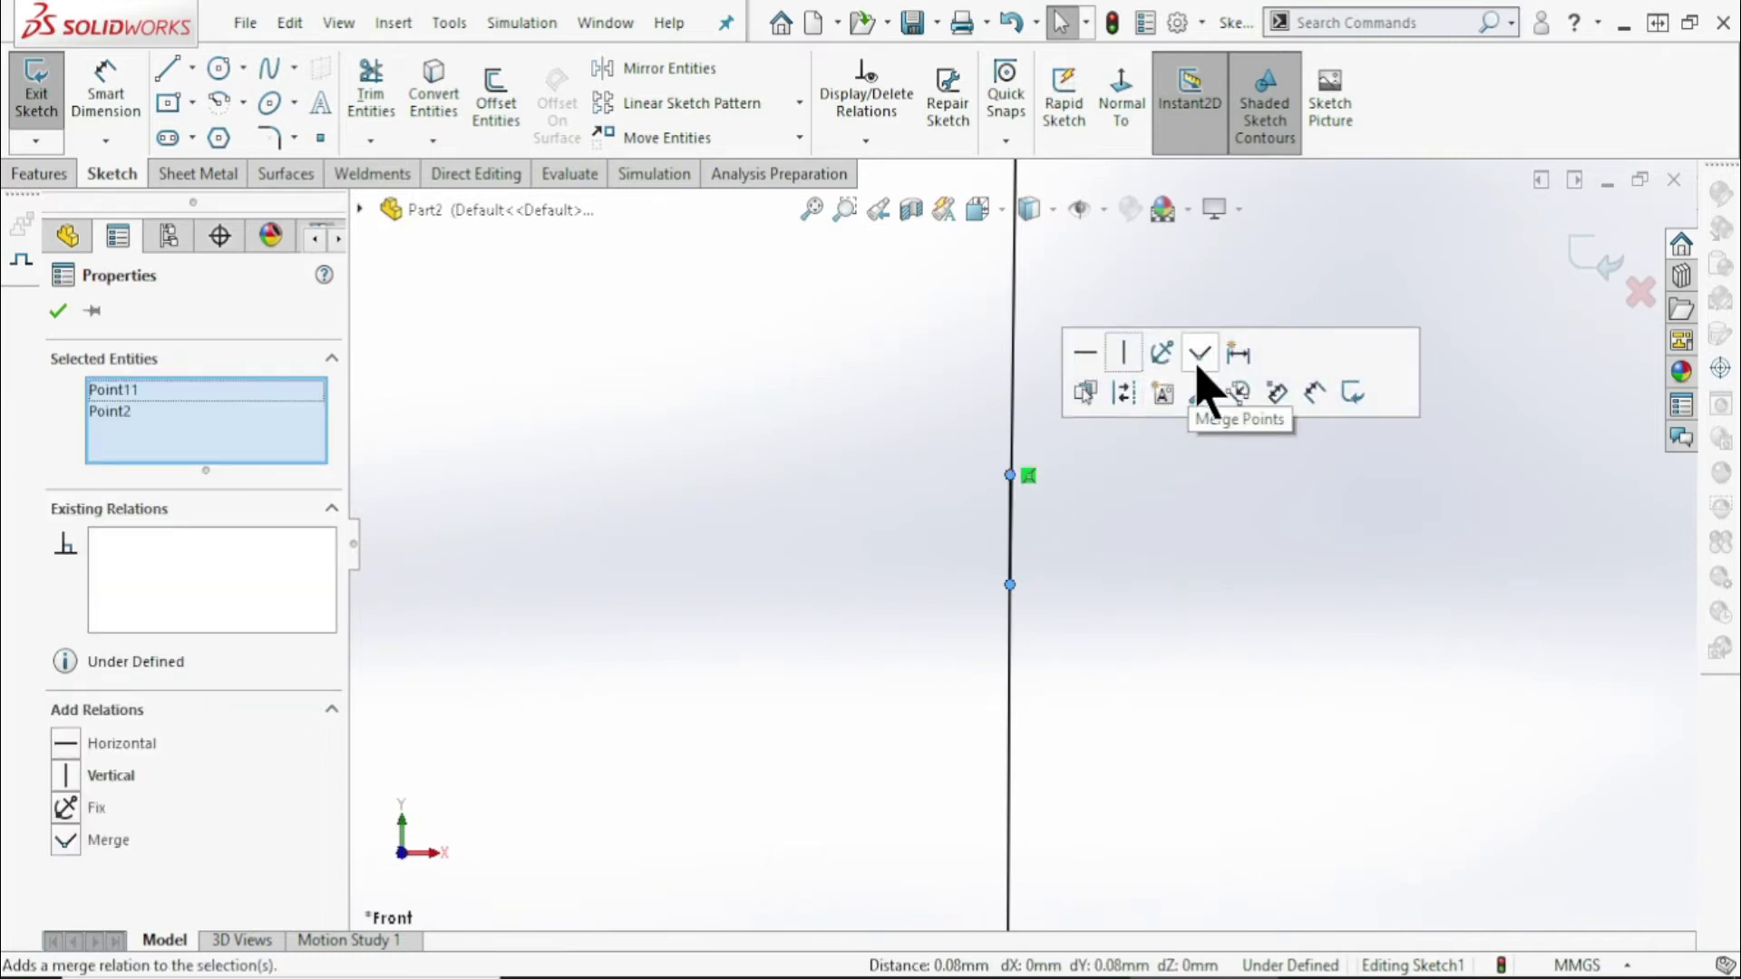
{"action": "left_click", "coordinate": [1199, 361]}
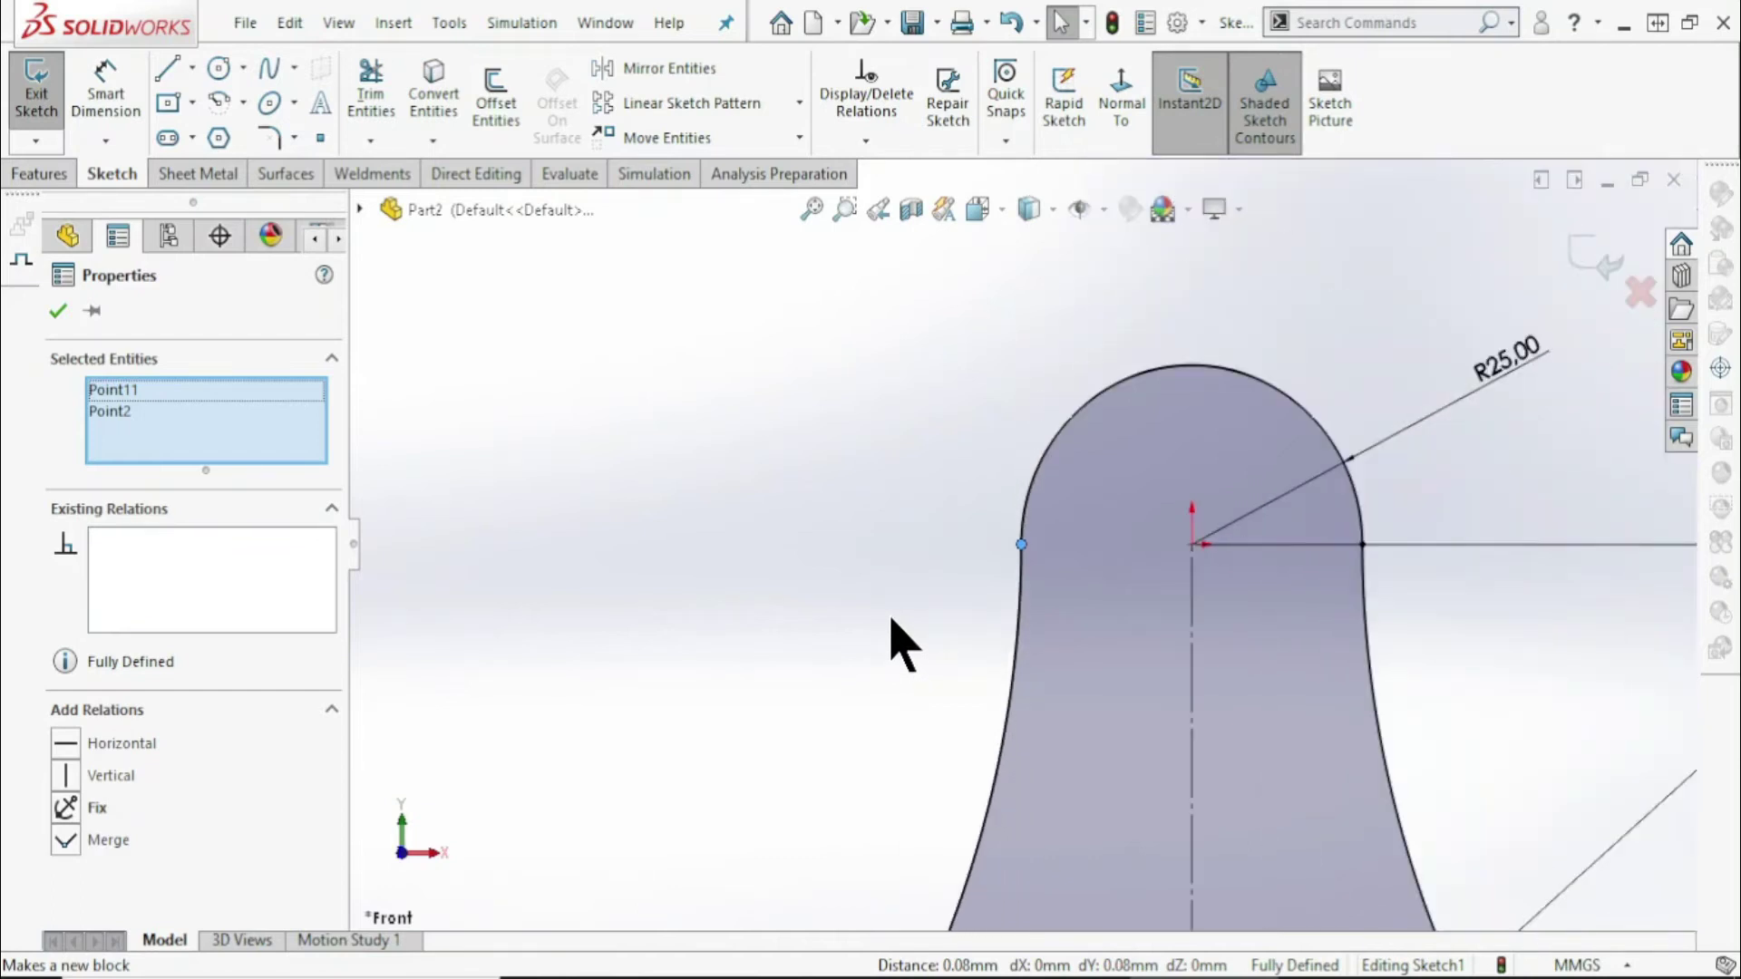
{"action": "key", "text": "Escape"}
{"action": "scroll", "coordinate": [1188, 584], "scroll_direction": "up", "scroll_amount": 3}
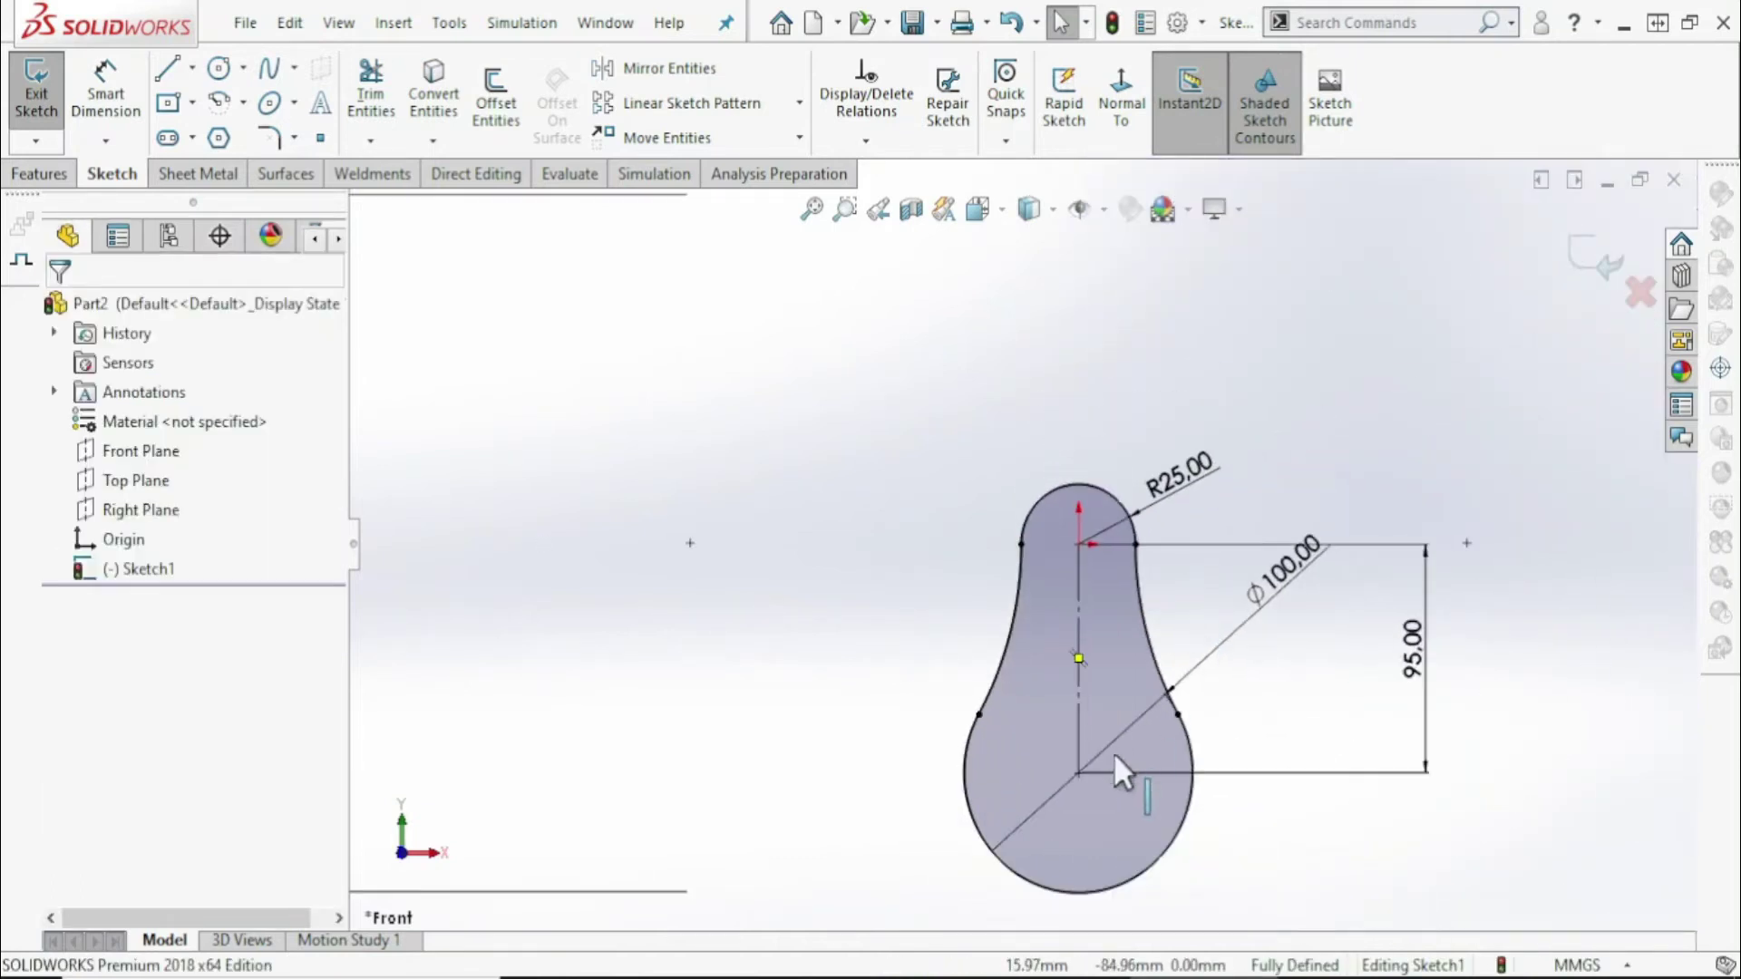
Swing the Ø100 dimension text to a near-horizontal position
{"action": "scroll", "coordinate": [1113, 752], "scroll_direction": "down", "scroll_amount": 3}
{"action": "scroll", "coordinate": [1115, 762], "scroll_direction": "up", "scroll_amount": 3}
{"action": "scroll", "coordinate": [1034, 437], "scroll_direction": "down", "scroll_amount": 2}
{"action": "scroll", "coordinate": [1045, 454], "scroll_direction": "up", "scroll_amount": 3}
{"action": "scroll", "coordinate": [1043, 508], "scroll_direction": "up", "scroll_amount": 2}
{"action": "scroll", "coordinate": [1035, 514], "scroll_direction": "down", "scroll_amount": 2}
{"action": "scroll", "coordinate": [1040, 525], "scroll_direction": "up", "scroll_amount": 2}
{"action": "scroll", "coordinate": [1039, 544], "scroll_direction": "down", "scroll_amount": 3}
{"action": "scroll", "coordinate": [1038, 576], "scroll_direction": "up", "scroll_amount": 2}
{"action": "scroll", "coordinate": [1022, 633], "scroll_direction": "down", "scroll_amount": 1}
{"action": "scroll", "coordinate": [1020, 626], "scroll_direction": "down", "scroll_amount": 2}
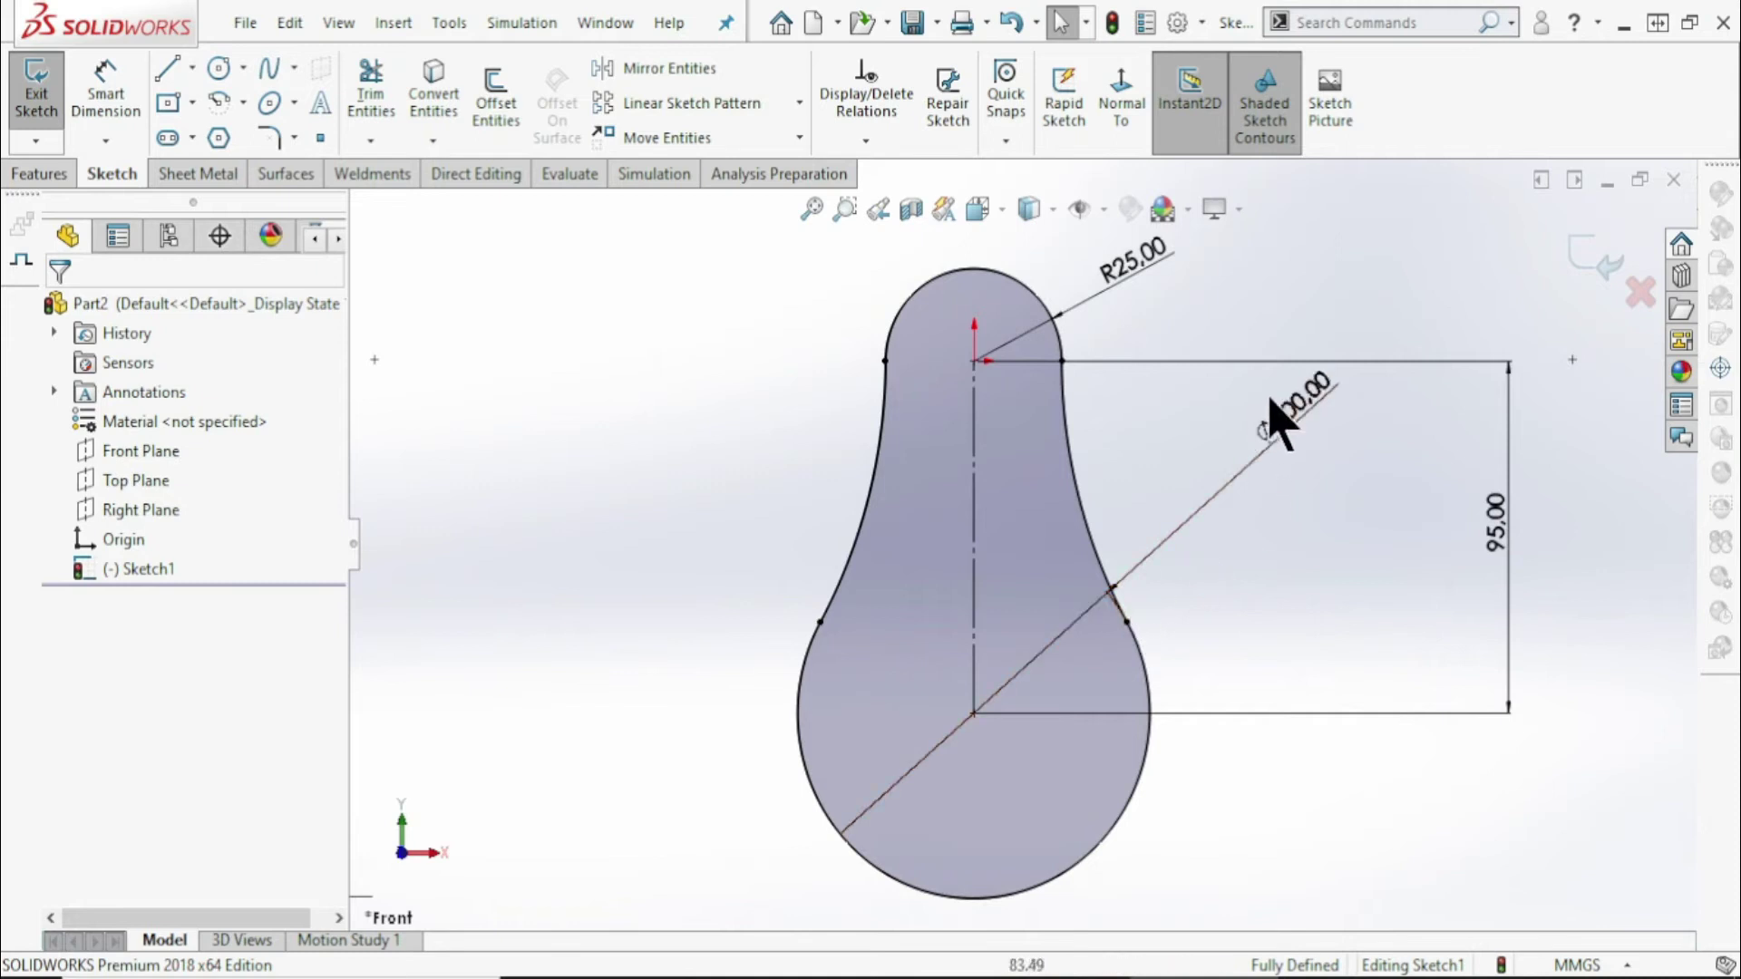
{"action": "left_click_drag", "start_coordinate": [1265, 395], "coordinate": [1293, 669]}
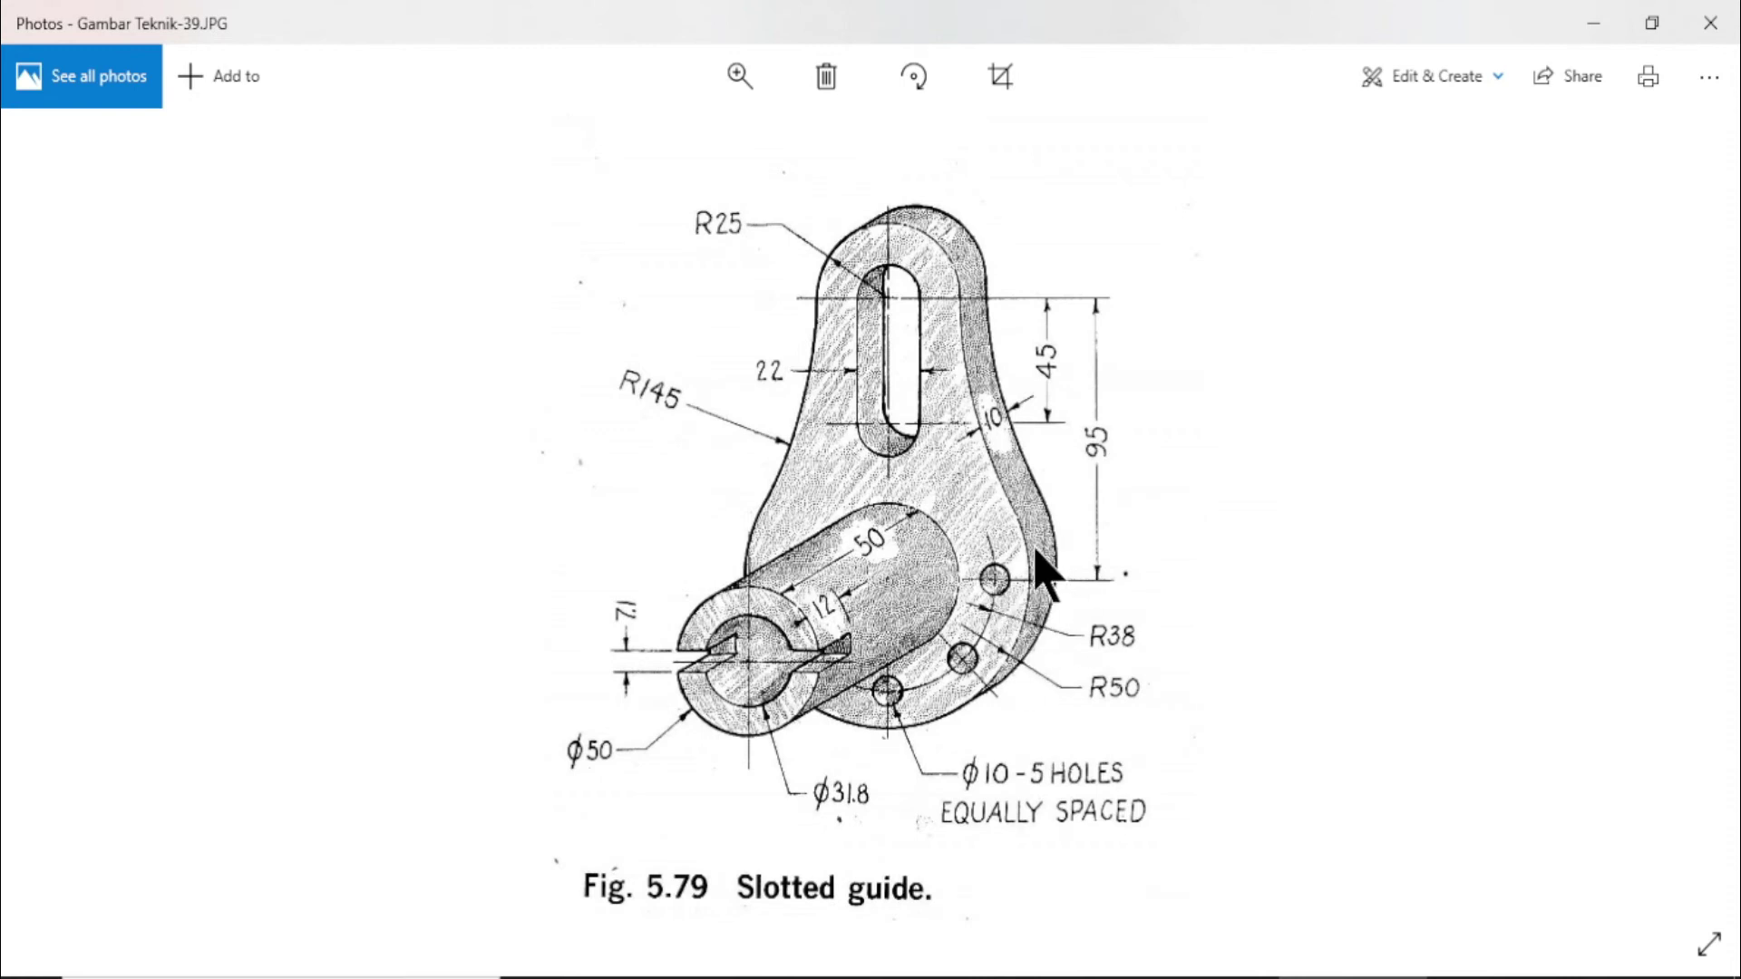
Draw a circle concentric with the Ø100 bottom arc, then check the reference drawing
{"action": "left_click", "coordinate": [1598, 25]}
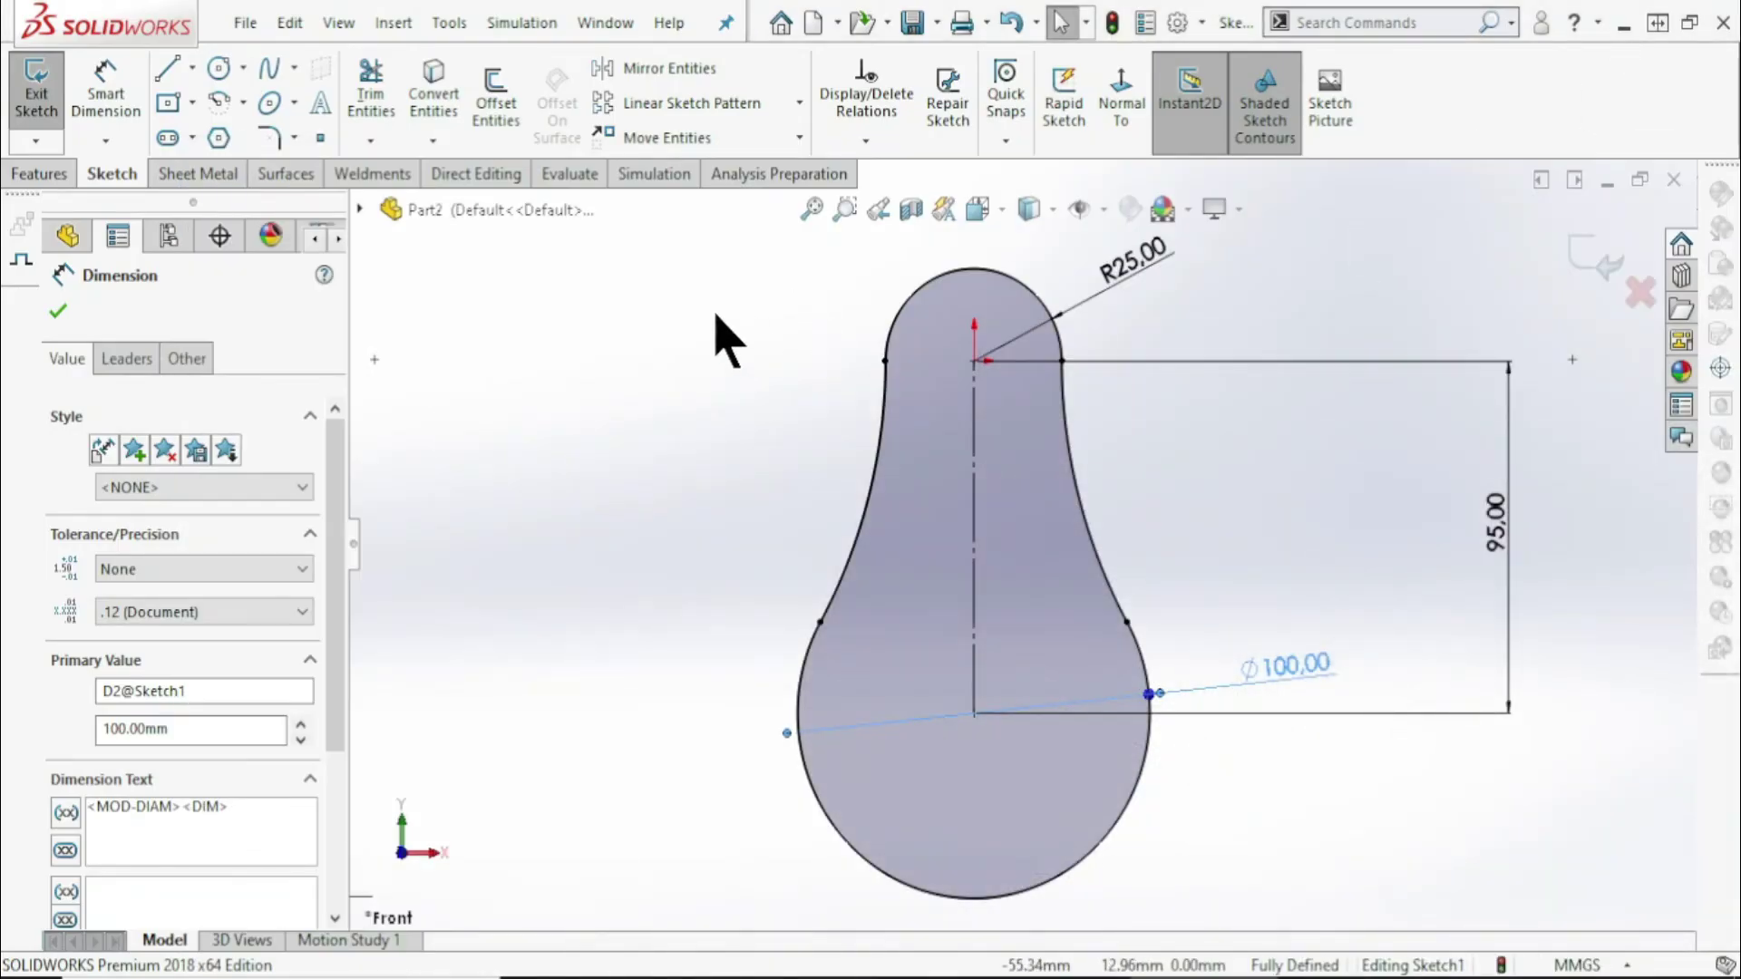
{"action": "left_click", "coordinate": [222, 73]}
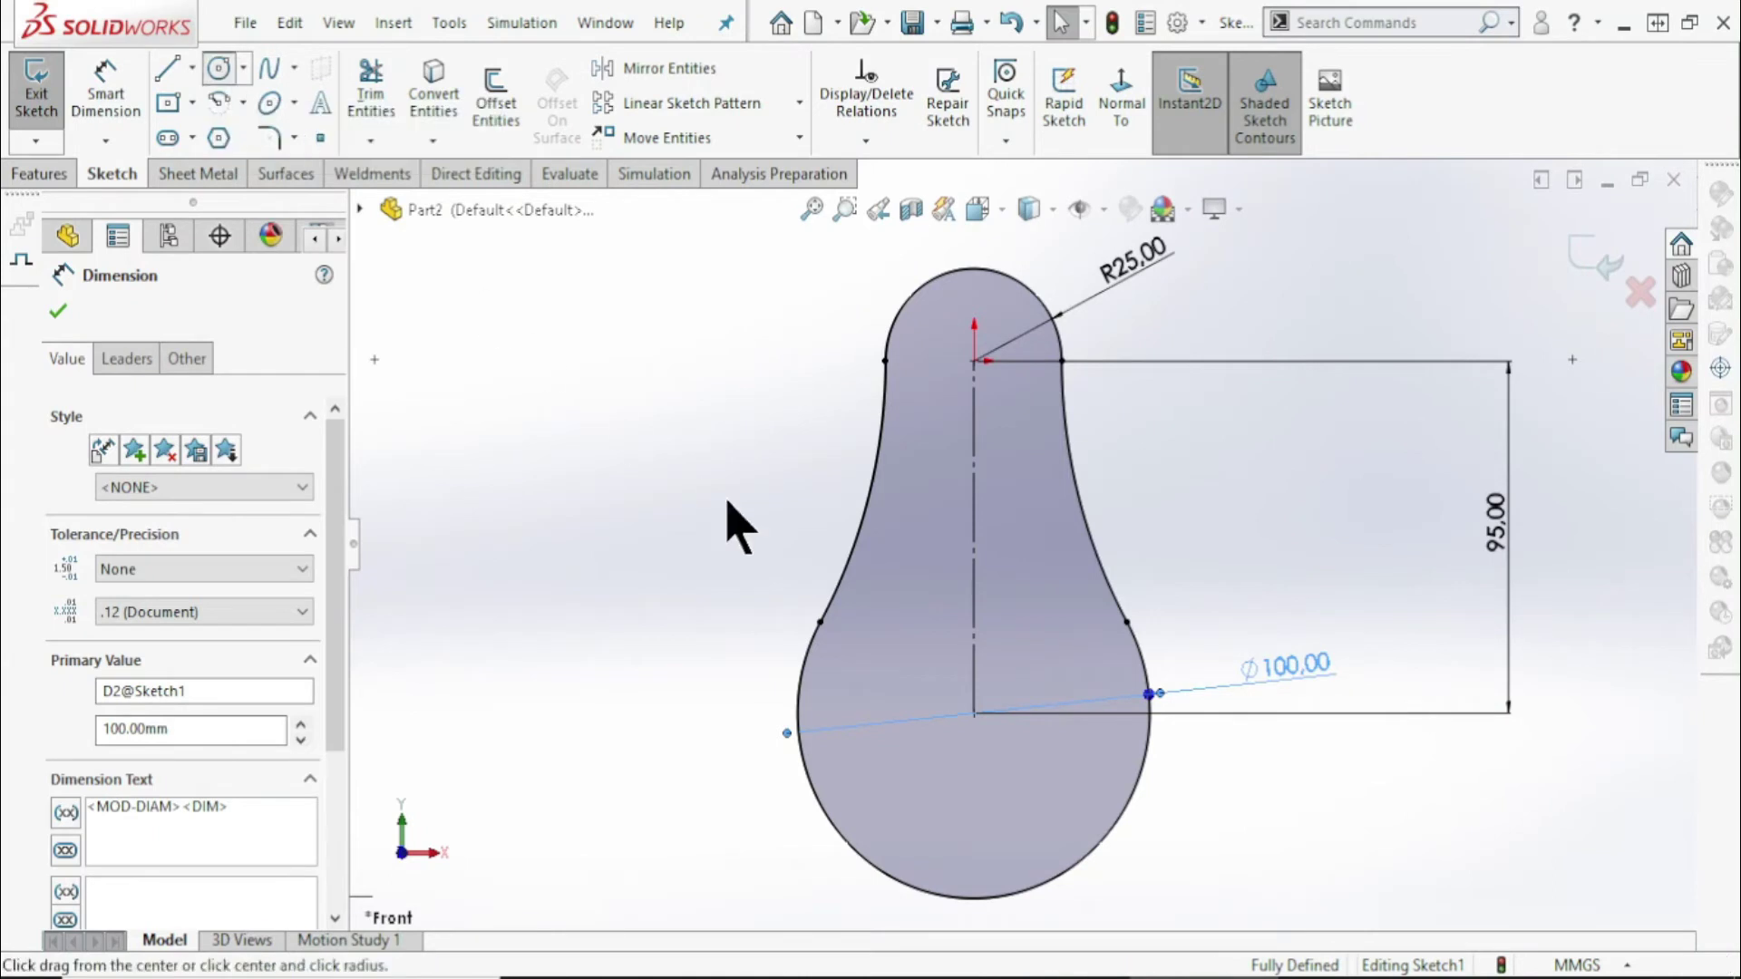
{"action": "left_click", "coordinate": [974, 712]}
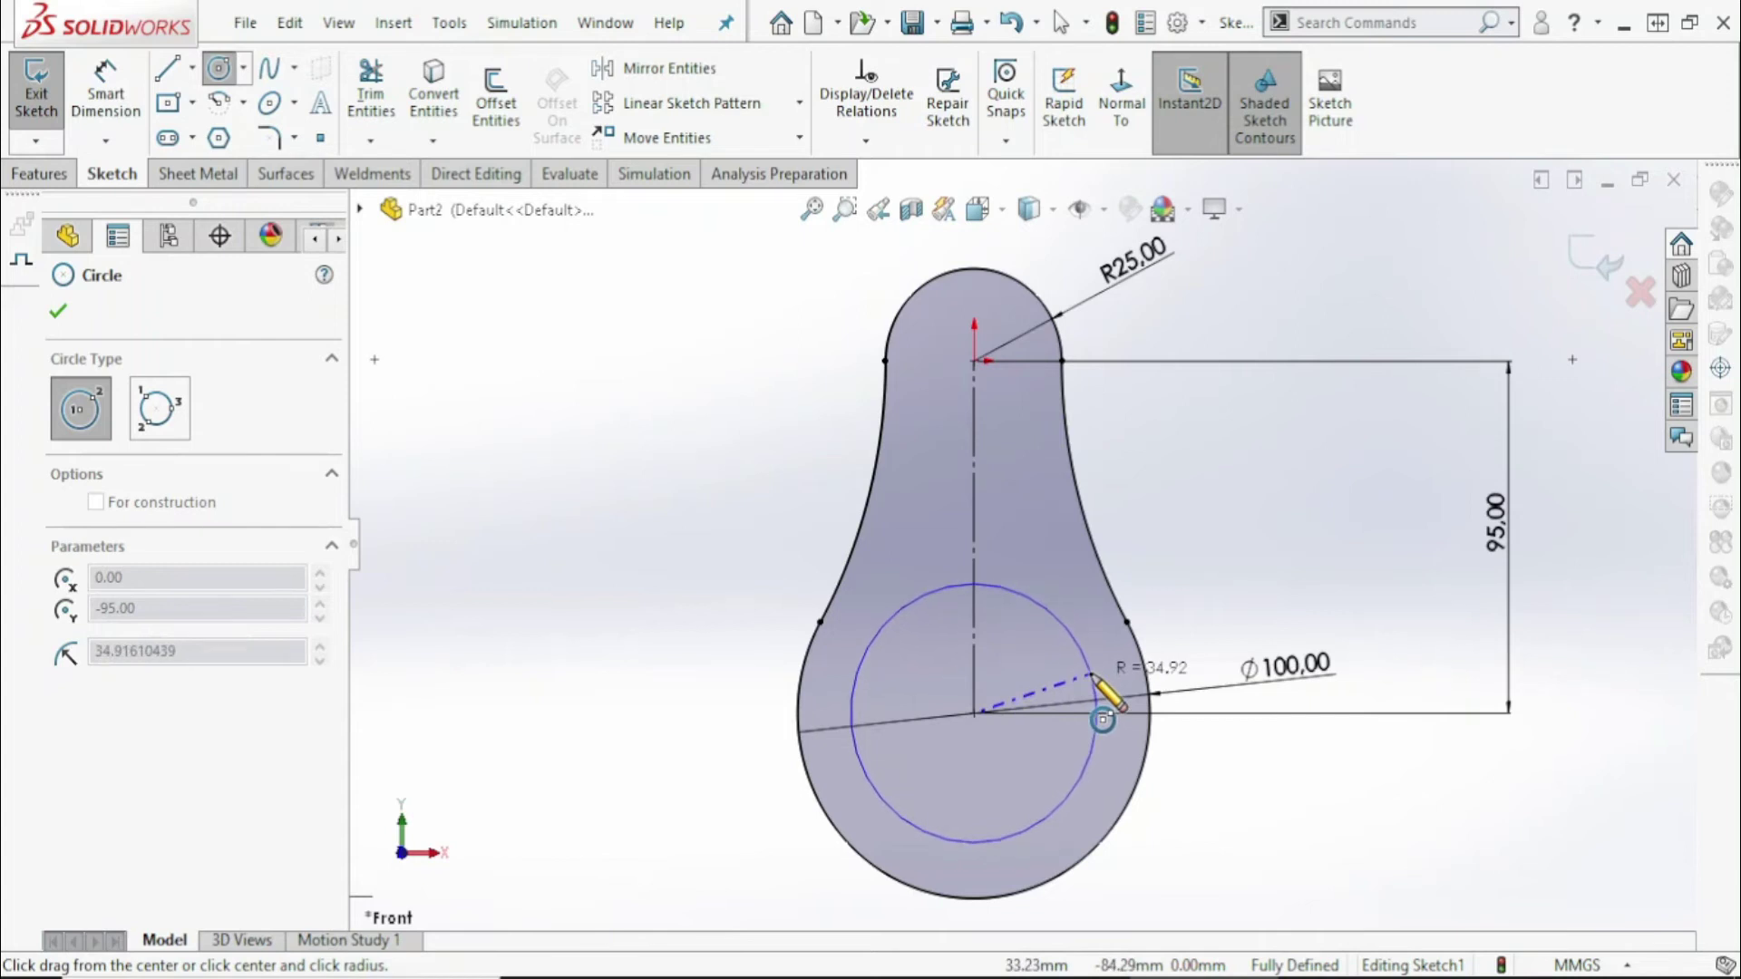
{"action": "left_click", "coordinate": [1092, 676]}
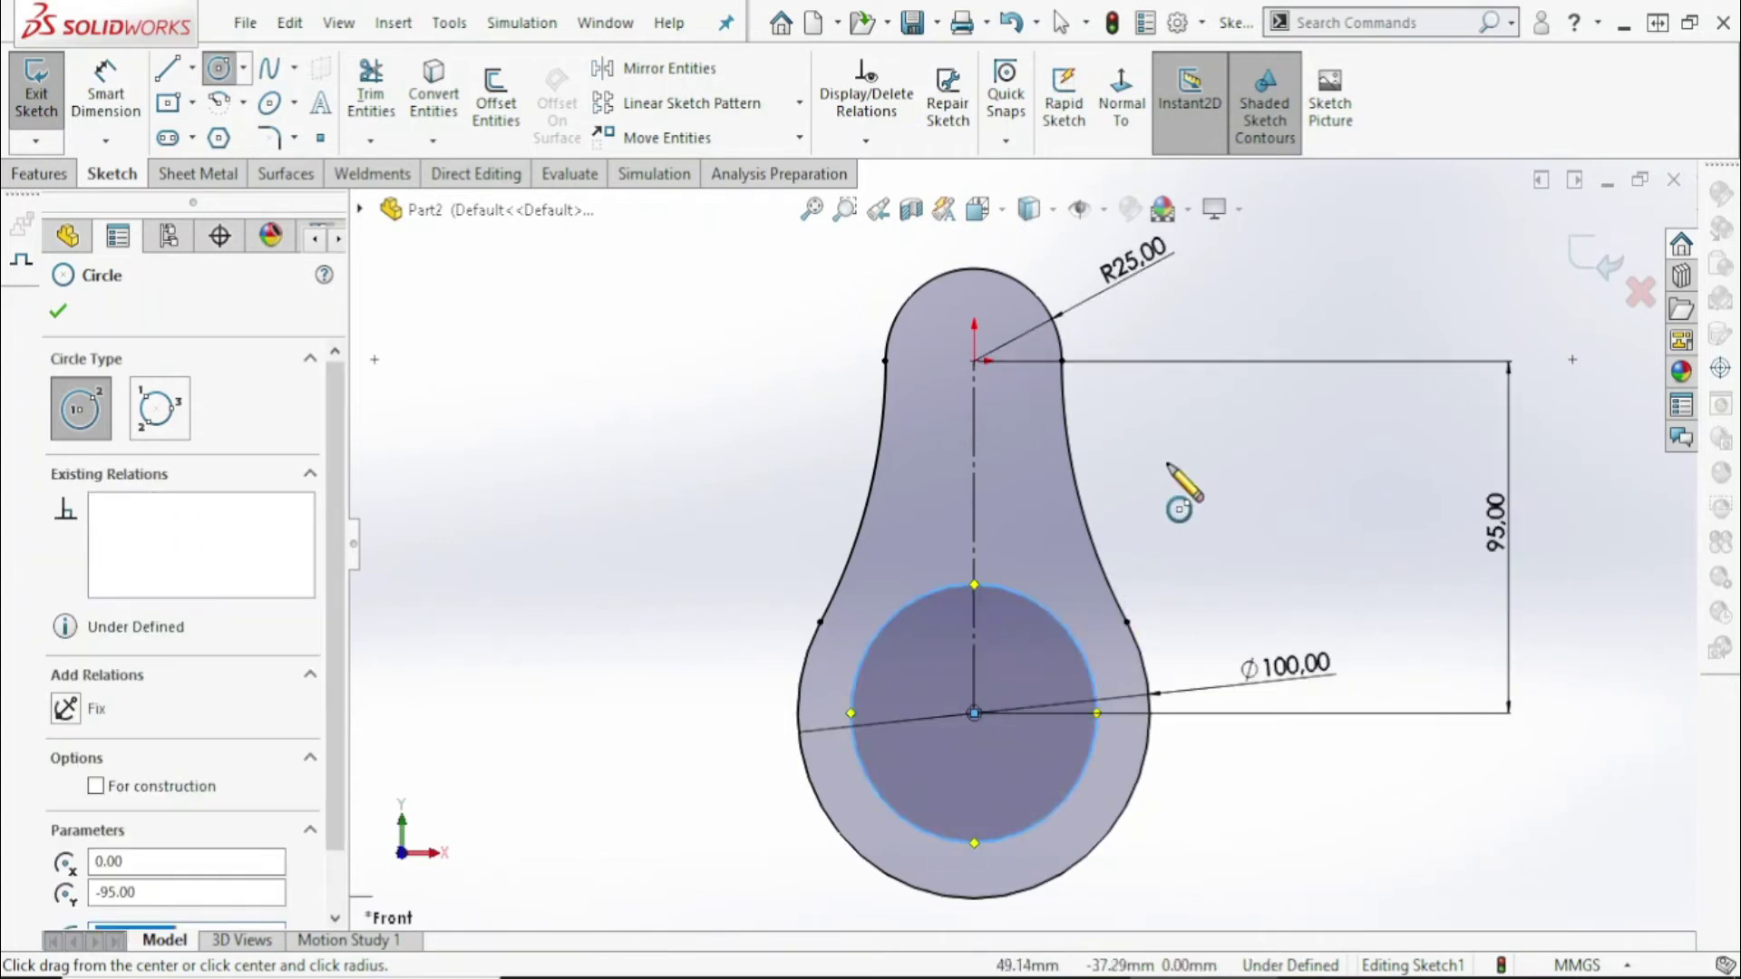
{"action": "right_click", "coordinate": [1224, 426]}
{"action": "left_click", "coordinate": [1265, 454]}
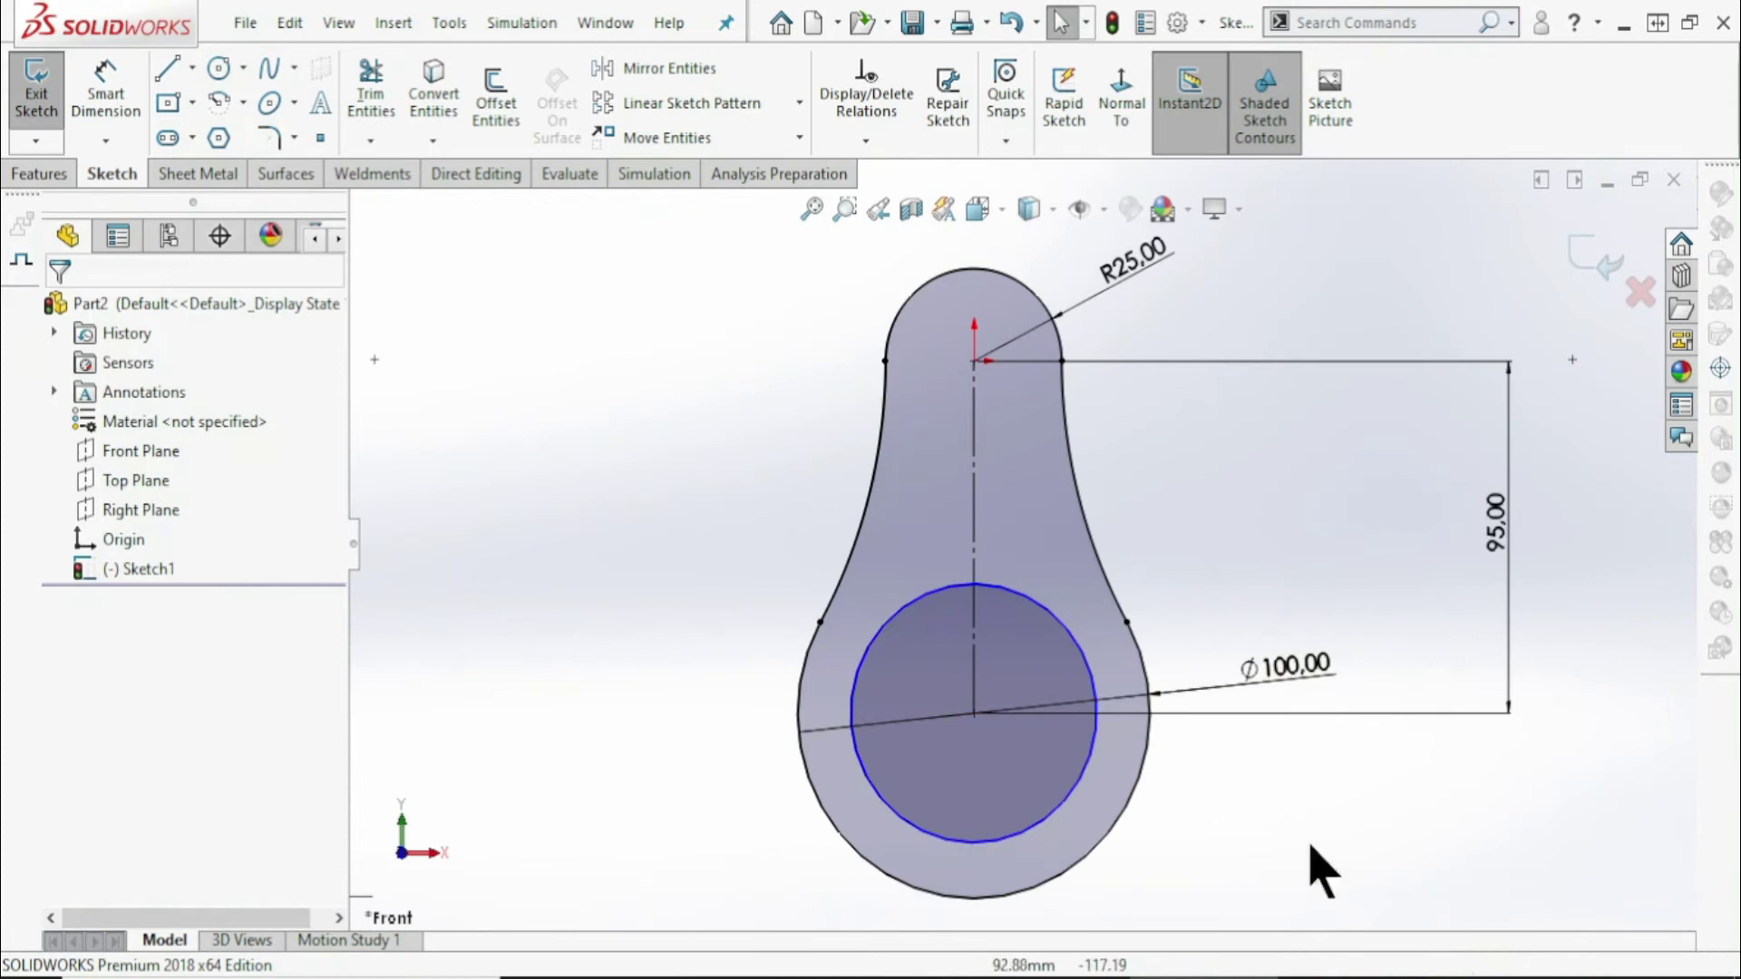
{"action": "key", "text": "alt+Tab"}
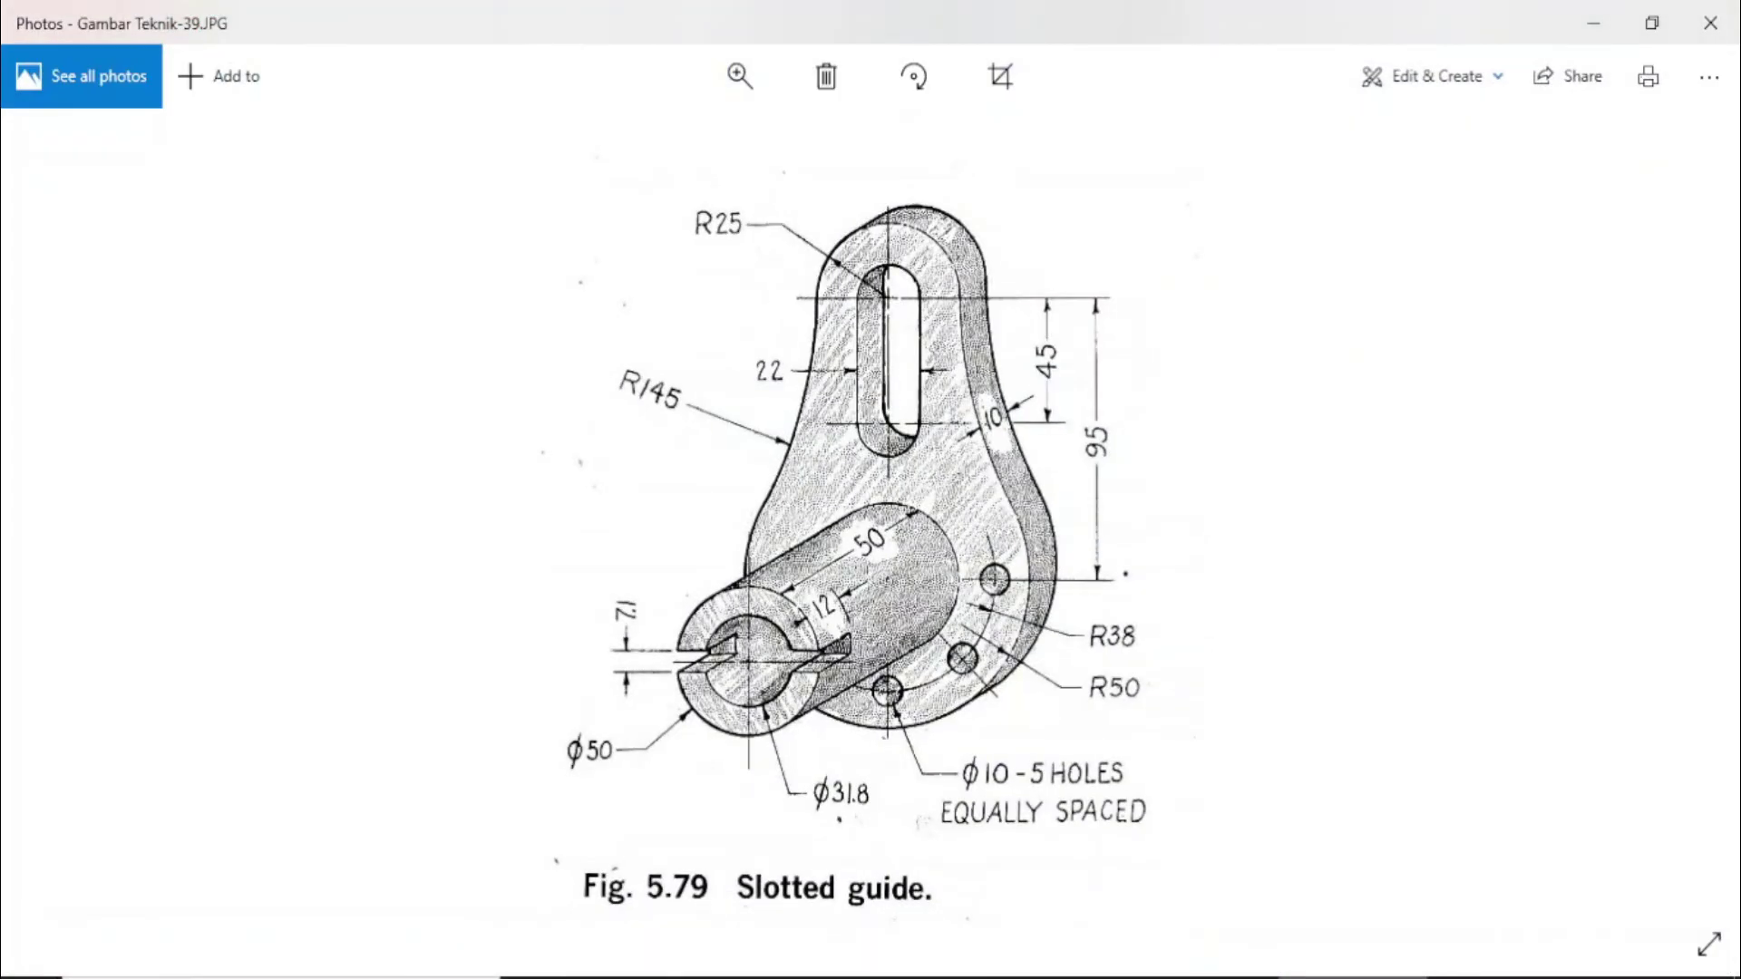
{"action": "key", "text": "alt+Tab"}
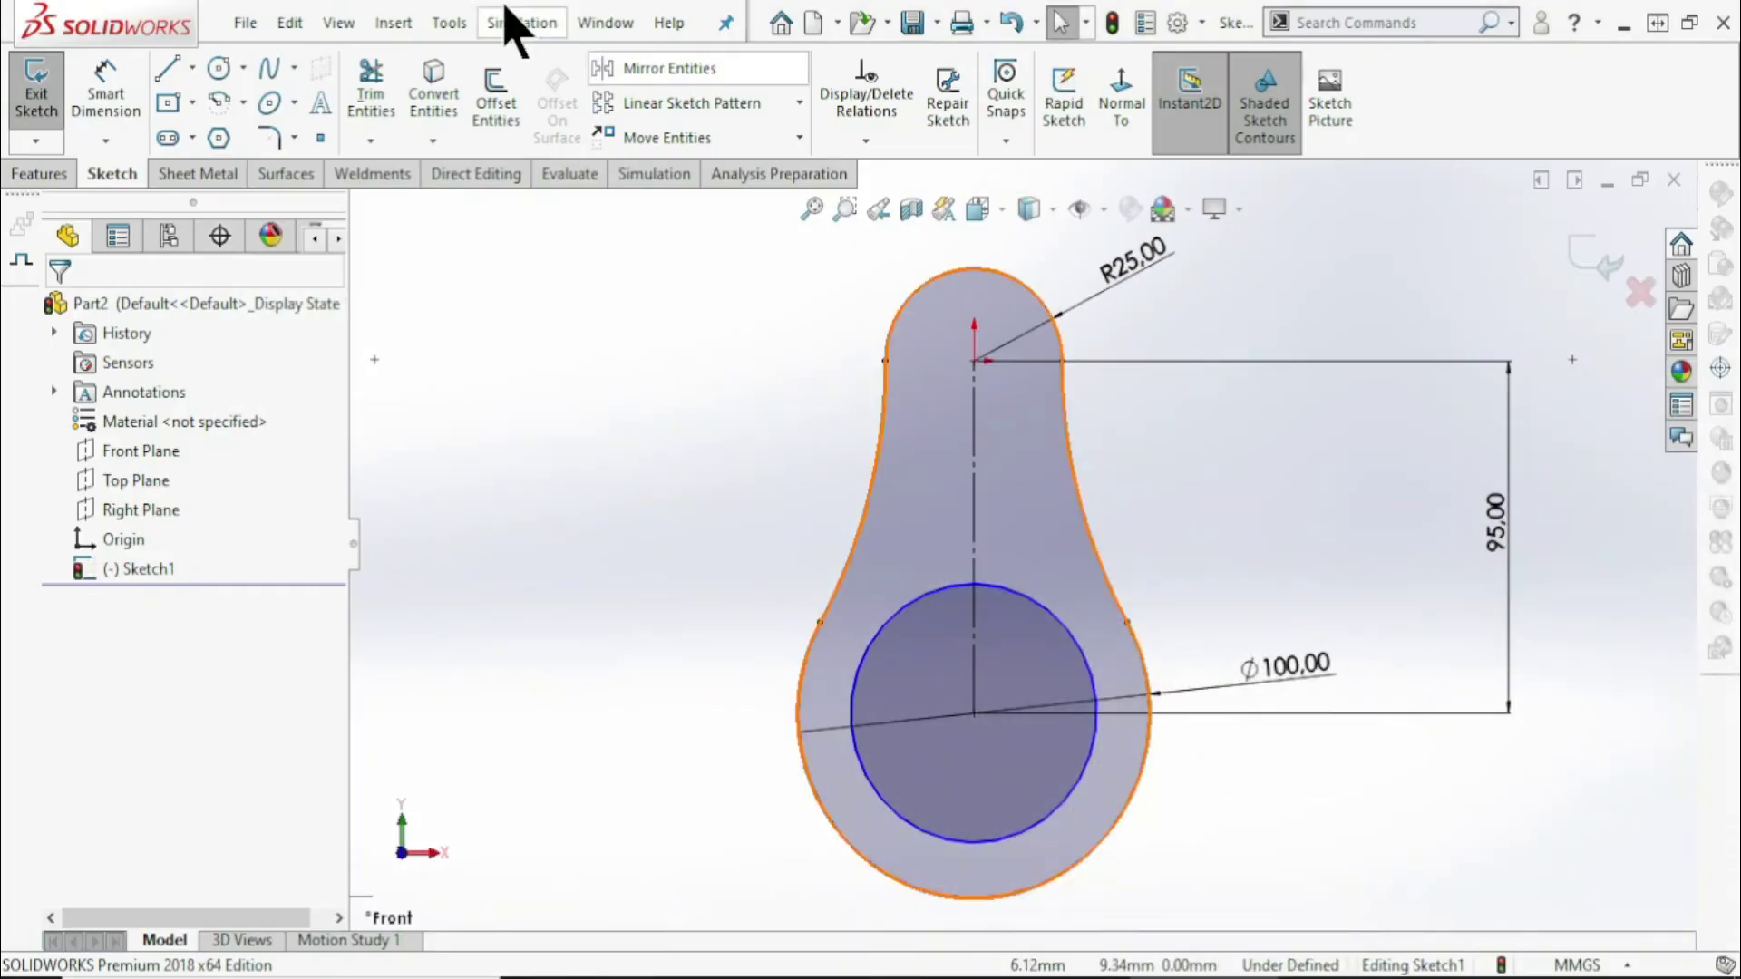
Dimension the inner circle to Ø76 (38+38) and convert it to construction geometry
{"action": "left_click", "coordinate": [131, 89]}
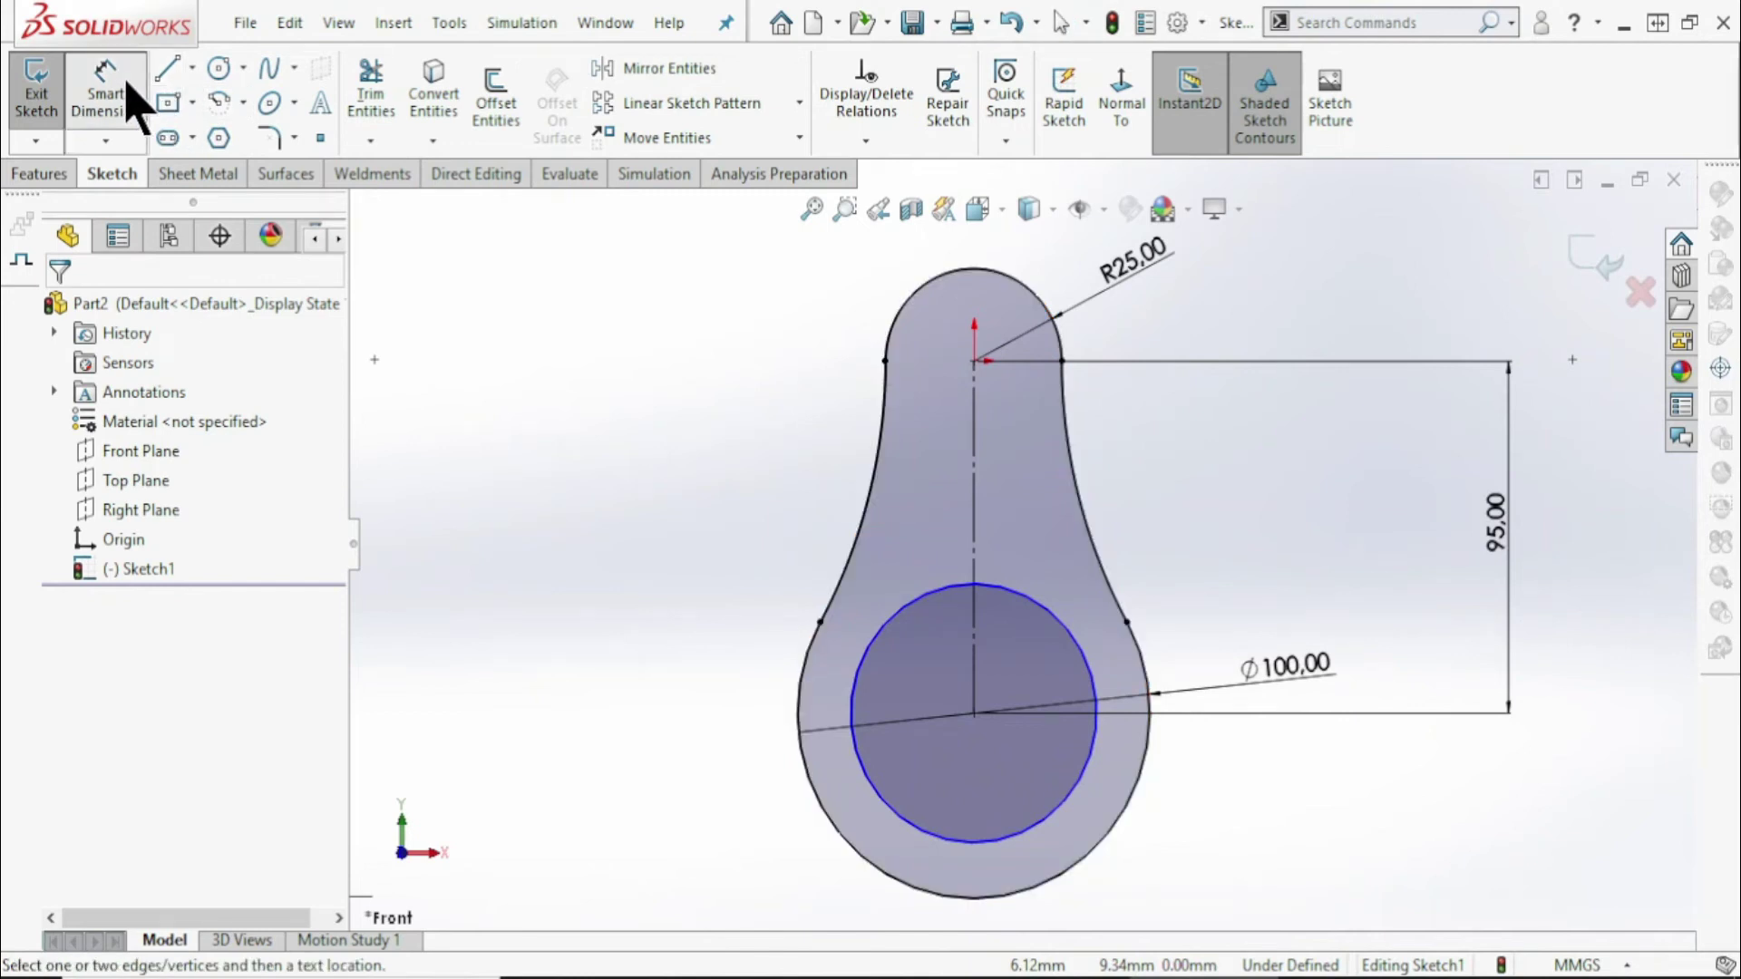
{"action": "left_click", "coordinate": [1052, 609]}
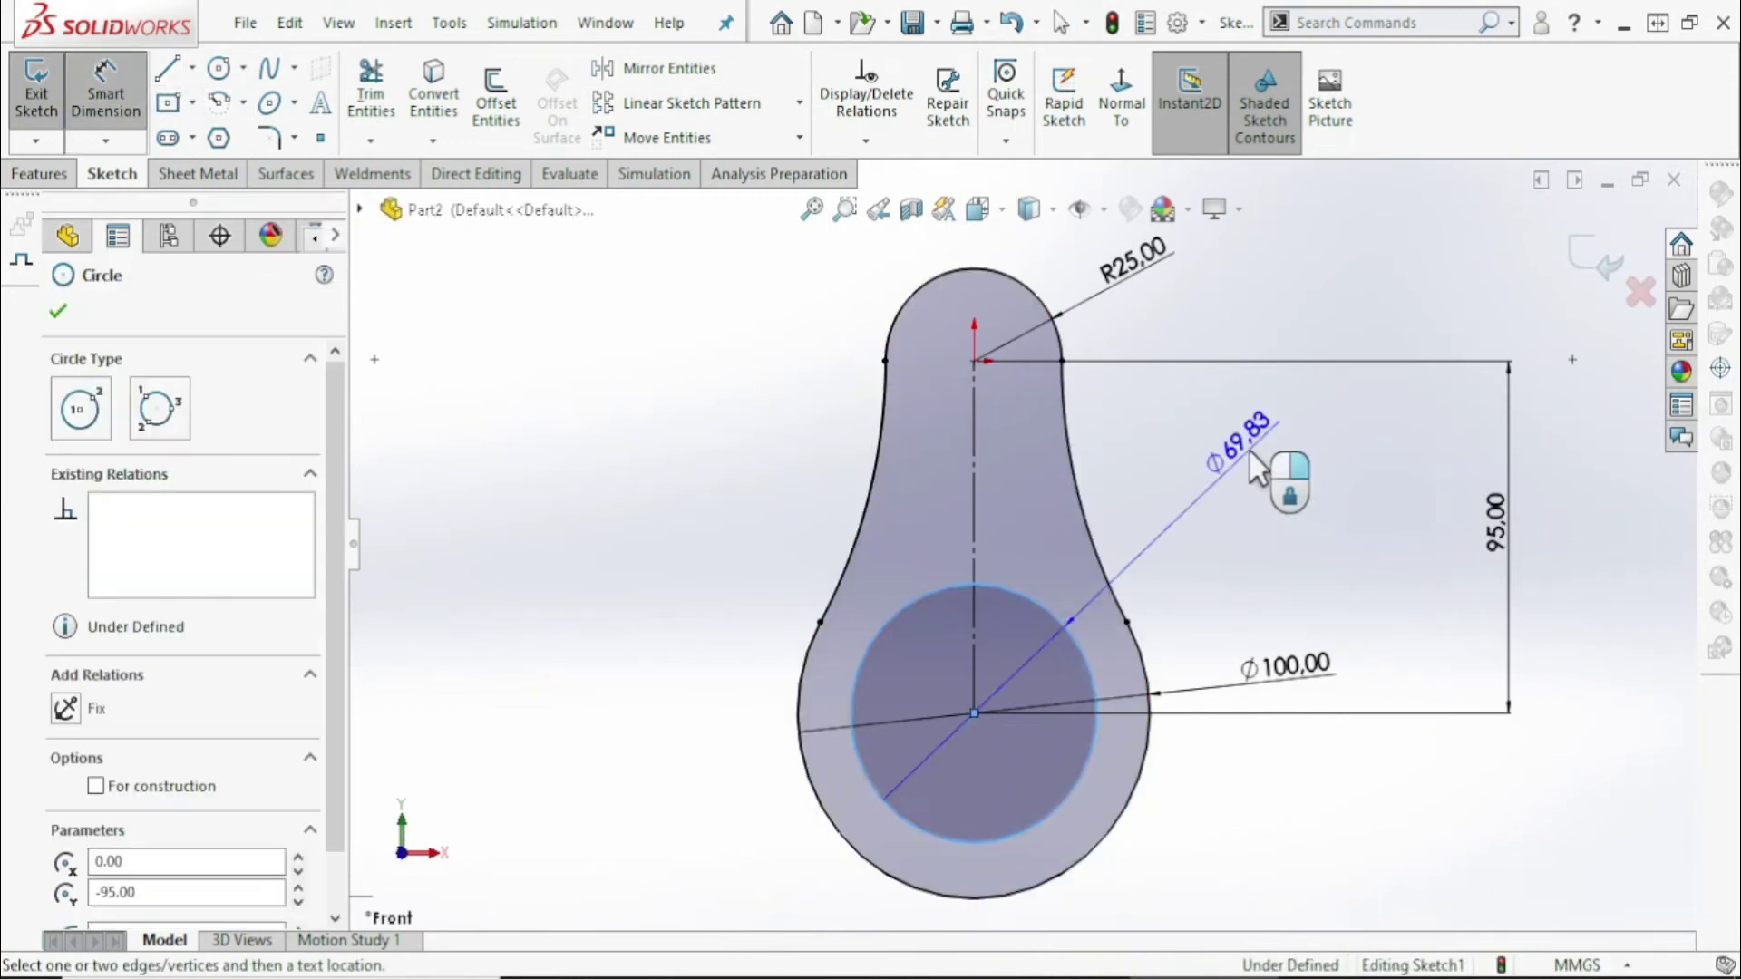
{"action": "left_click", "coordinate": [1244, 555]}
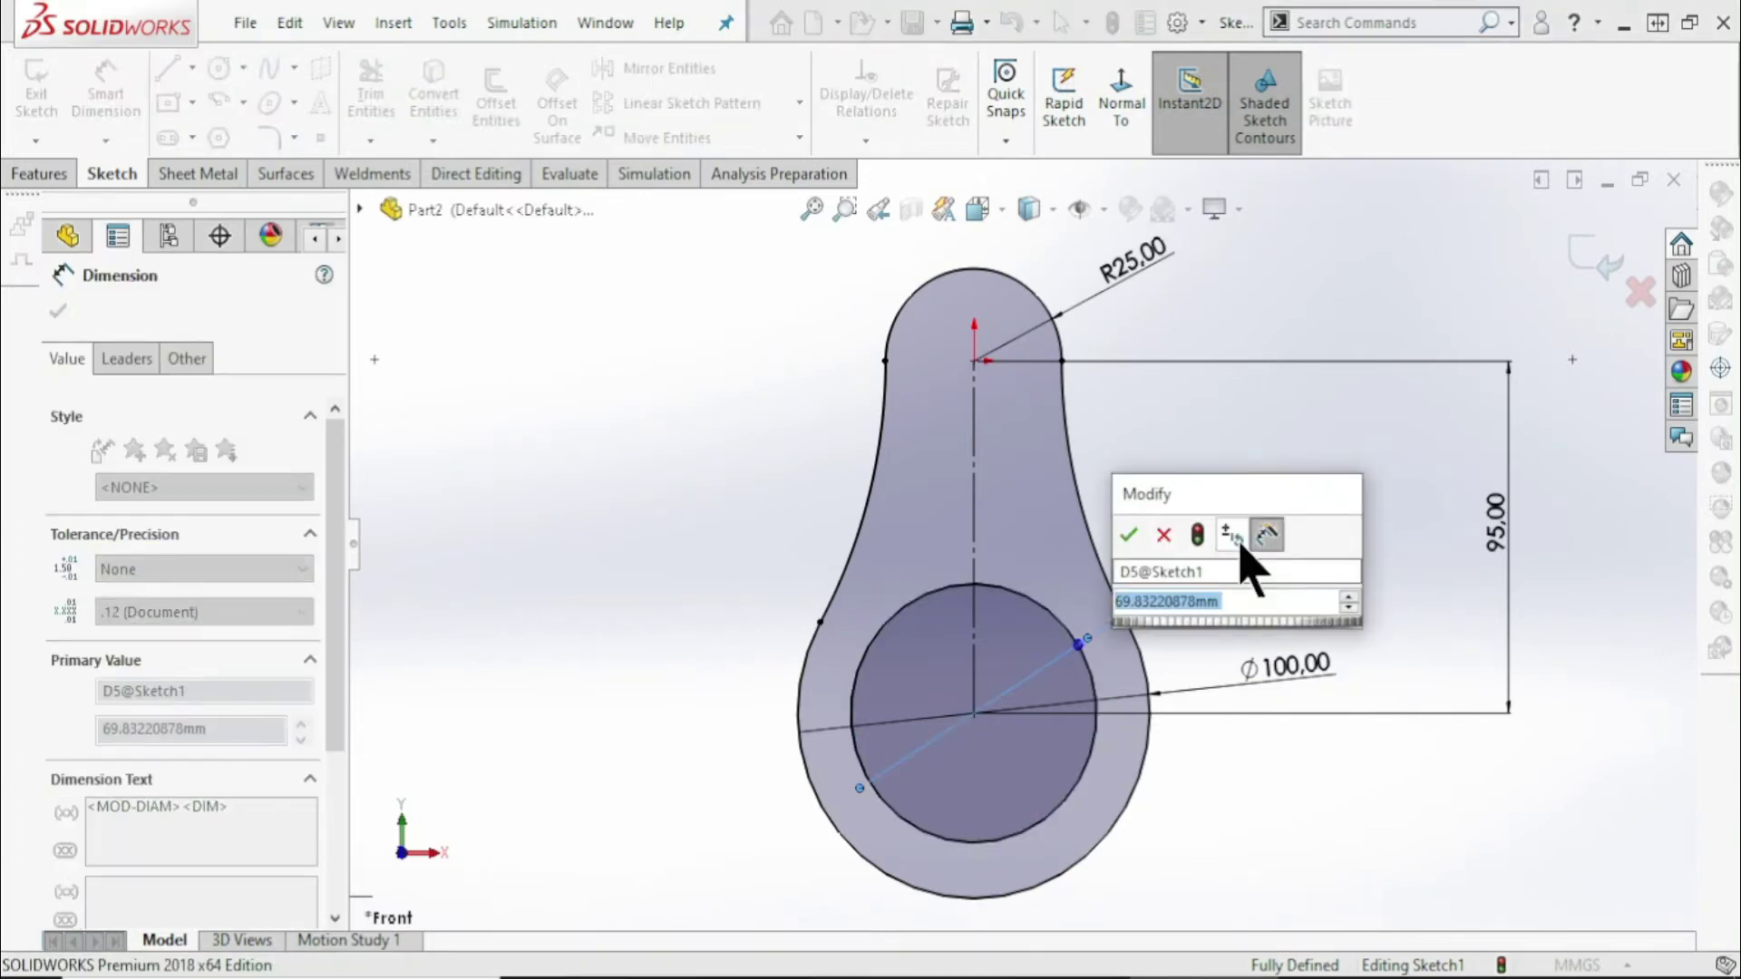
{"action": "type", "text": "38+38"}
{"action": "key", "text": "Return"}
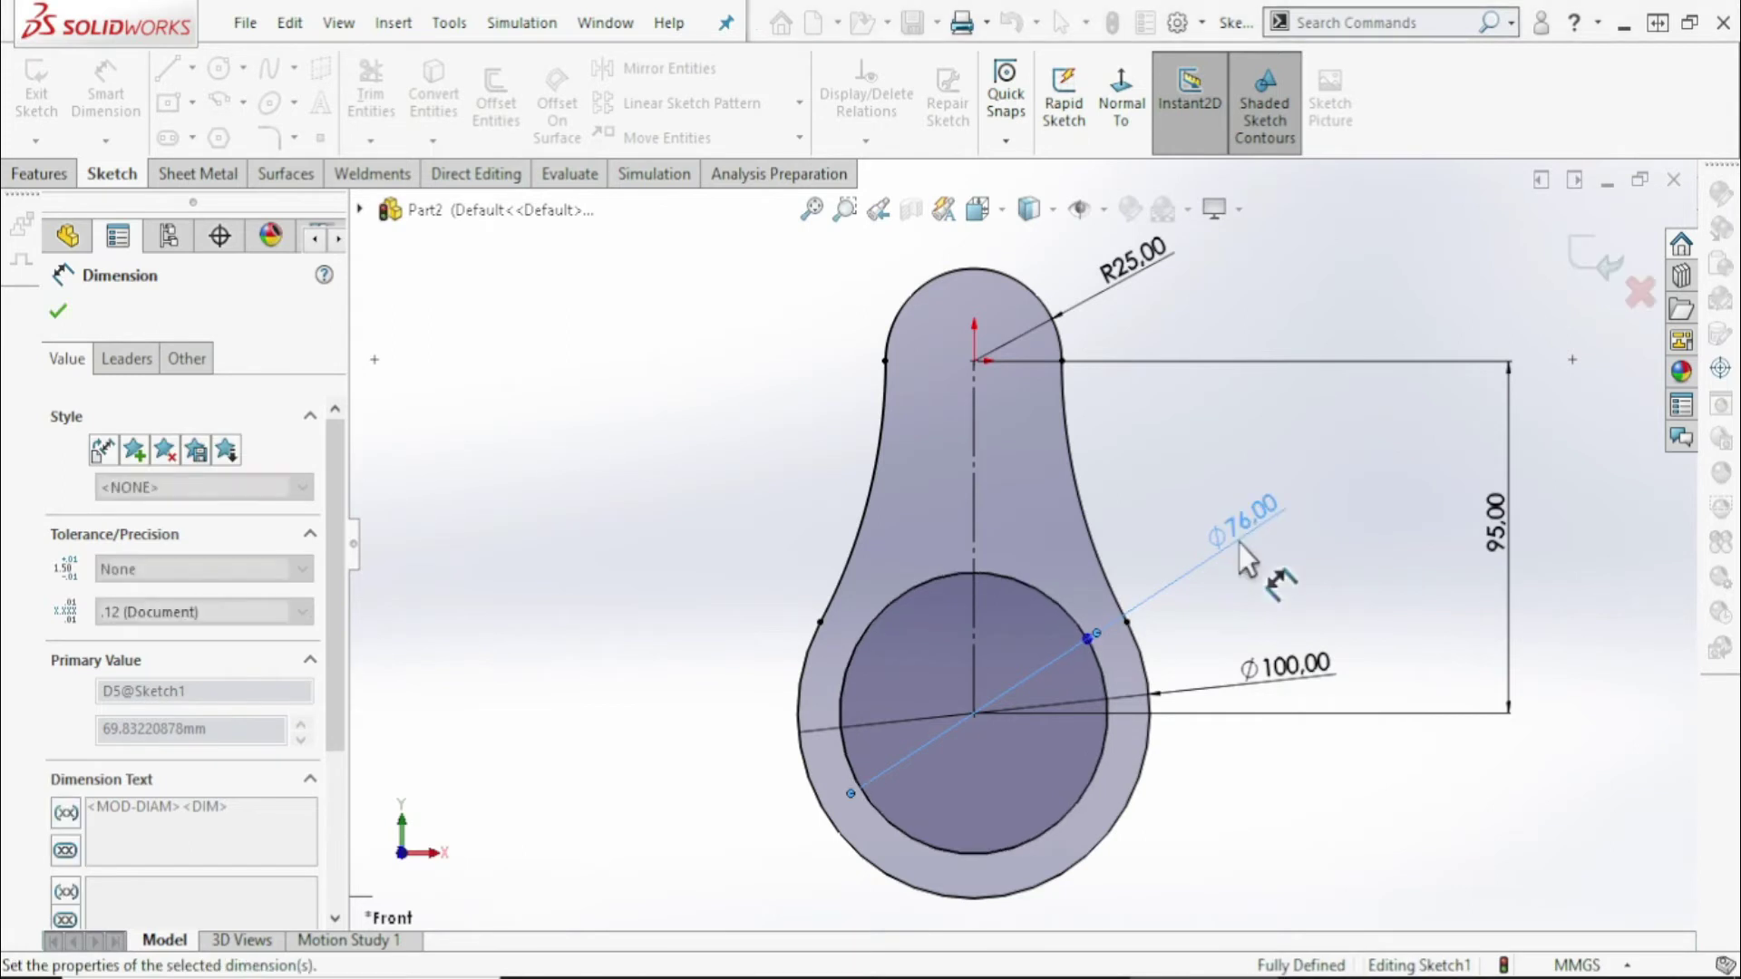
{"action": "key", "text": "Escape"}
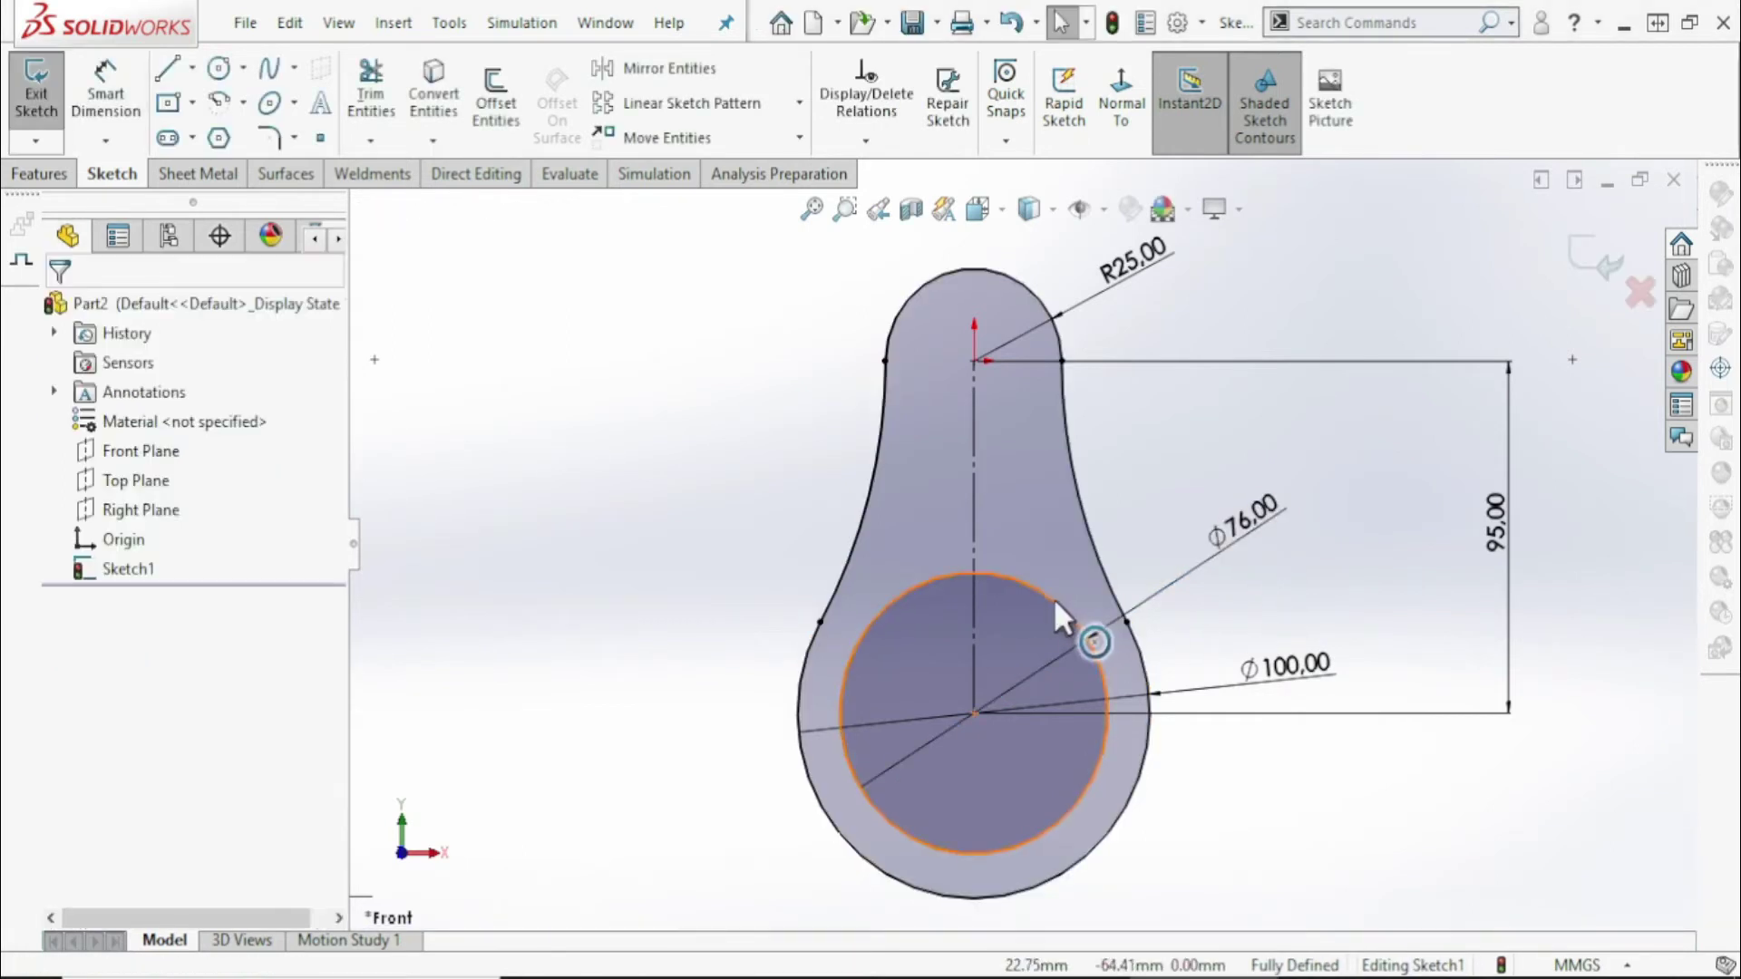
{"action": "left_click", "coordinate": [1052, 598]}
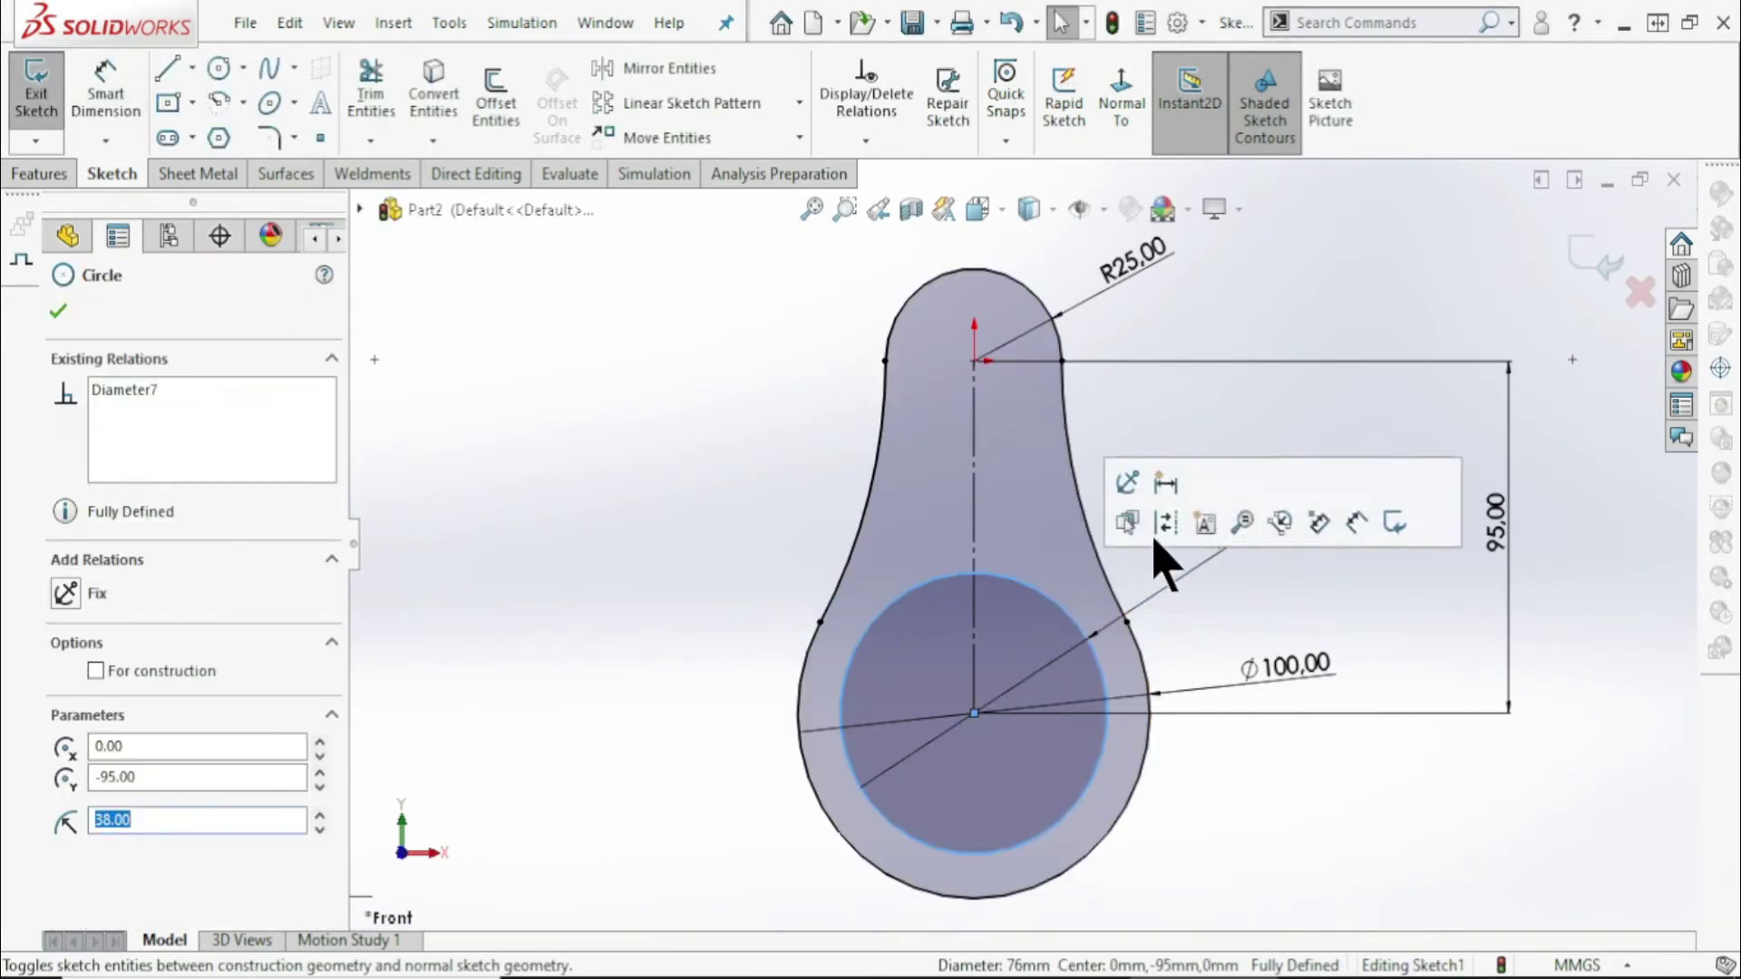
{"action": "left_click", "coordinate": [1167, 525]}
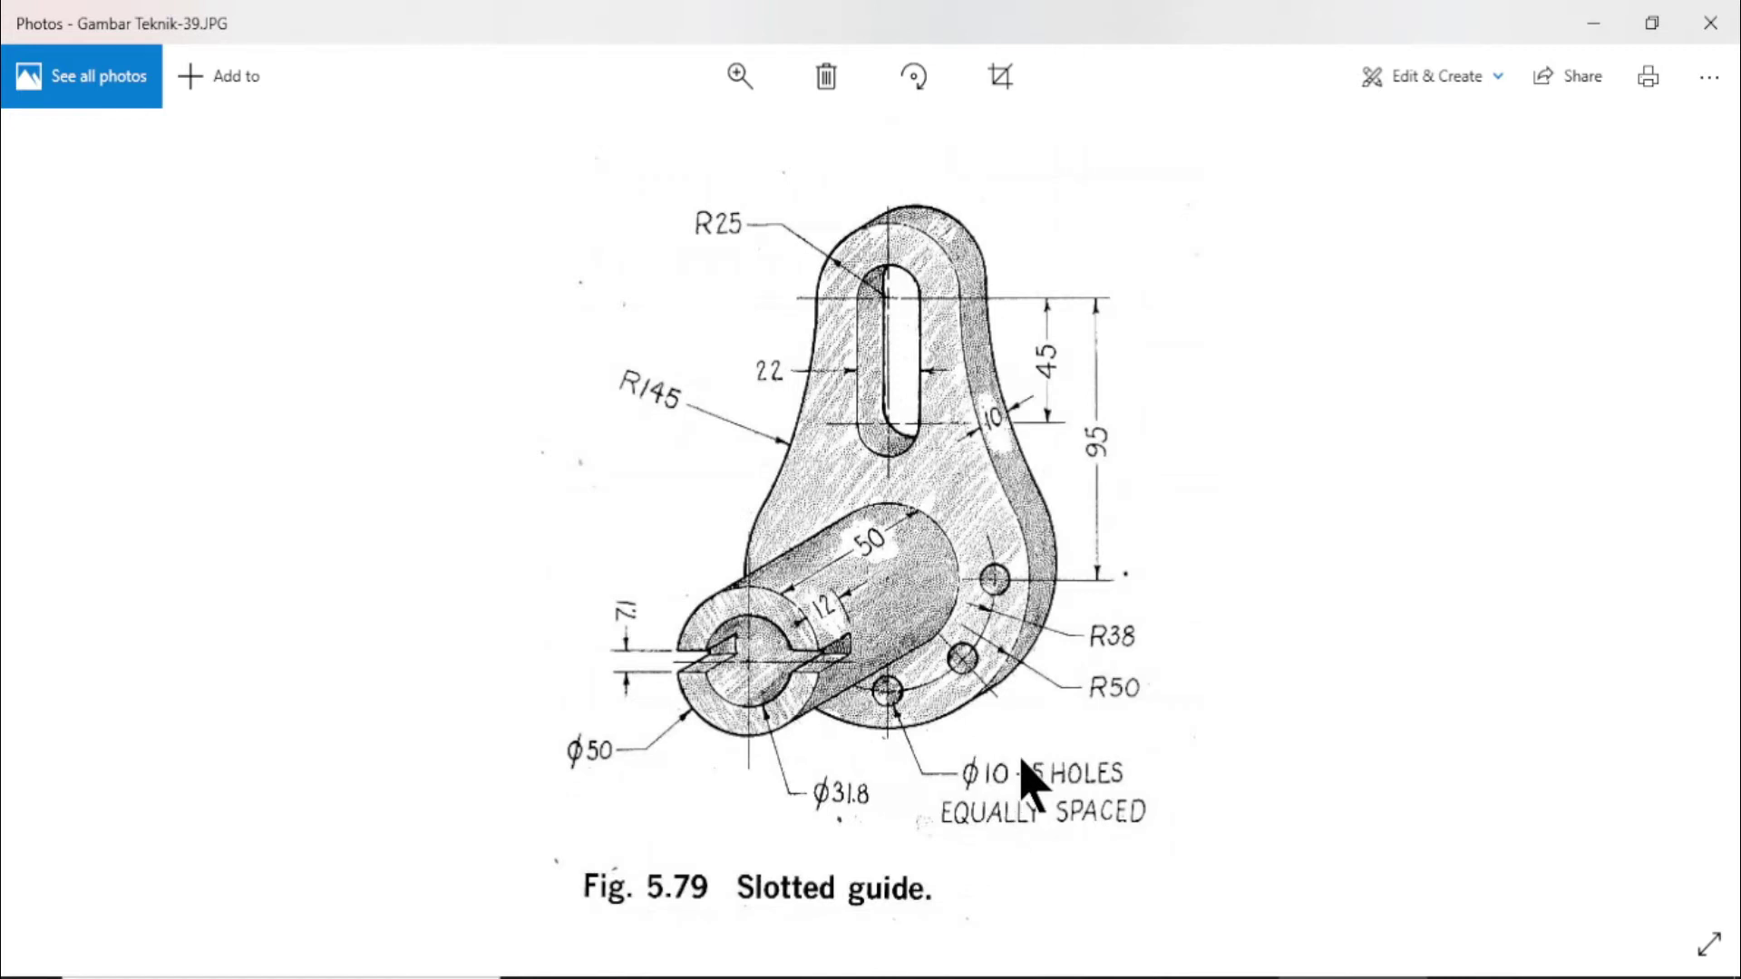
Draw a small circle centred where the Ø76 construction circle crosses the right centreline
{"action": "left_click", "coordinate": [1578, 23]}
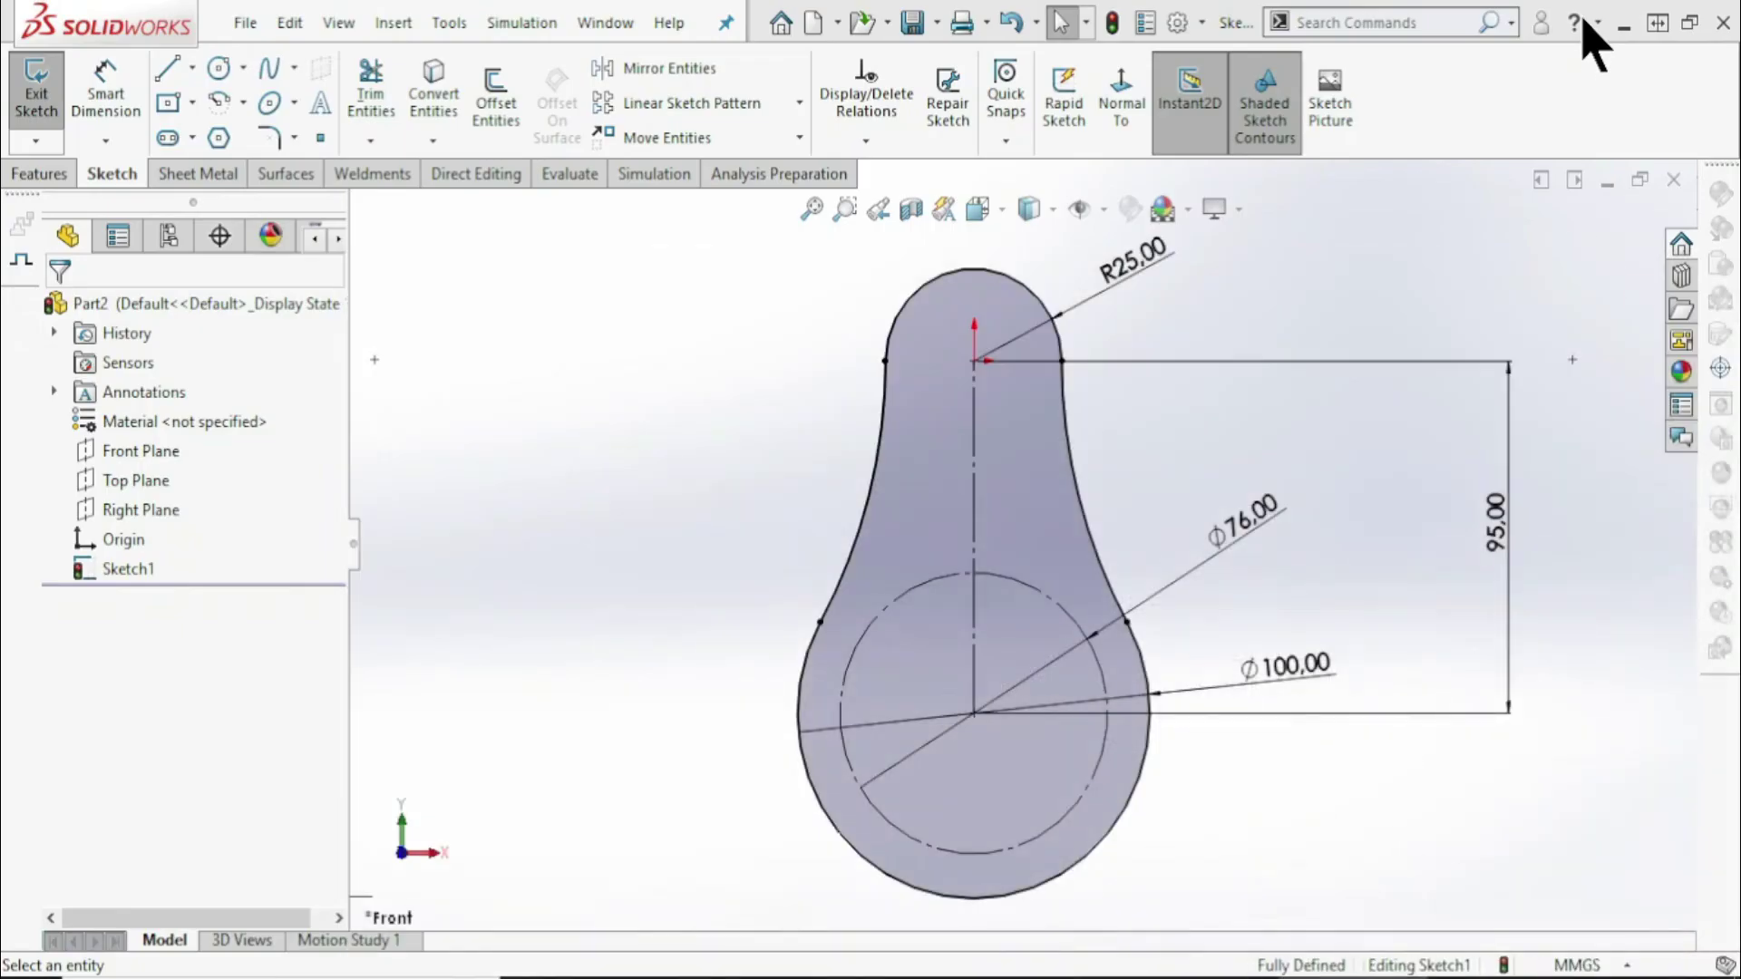
{"action": "left_click", "coordinate": [218, 68]}
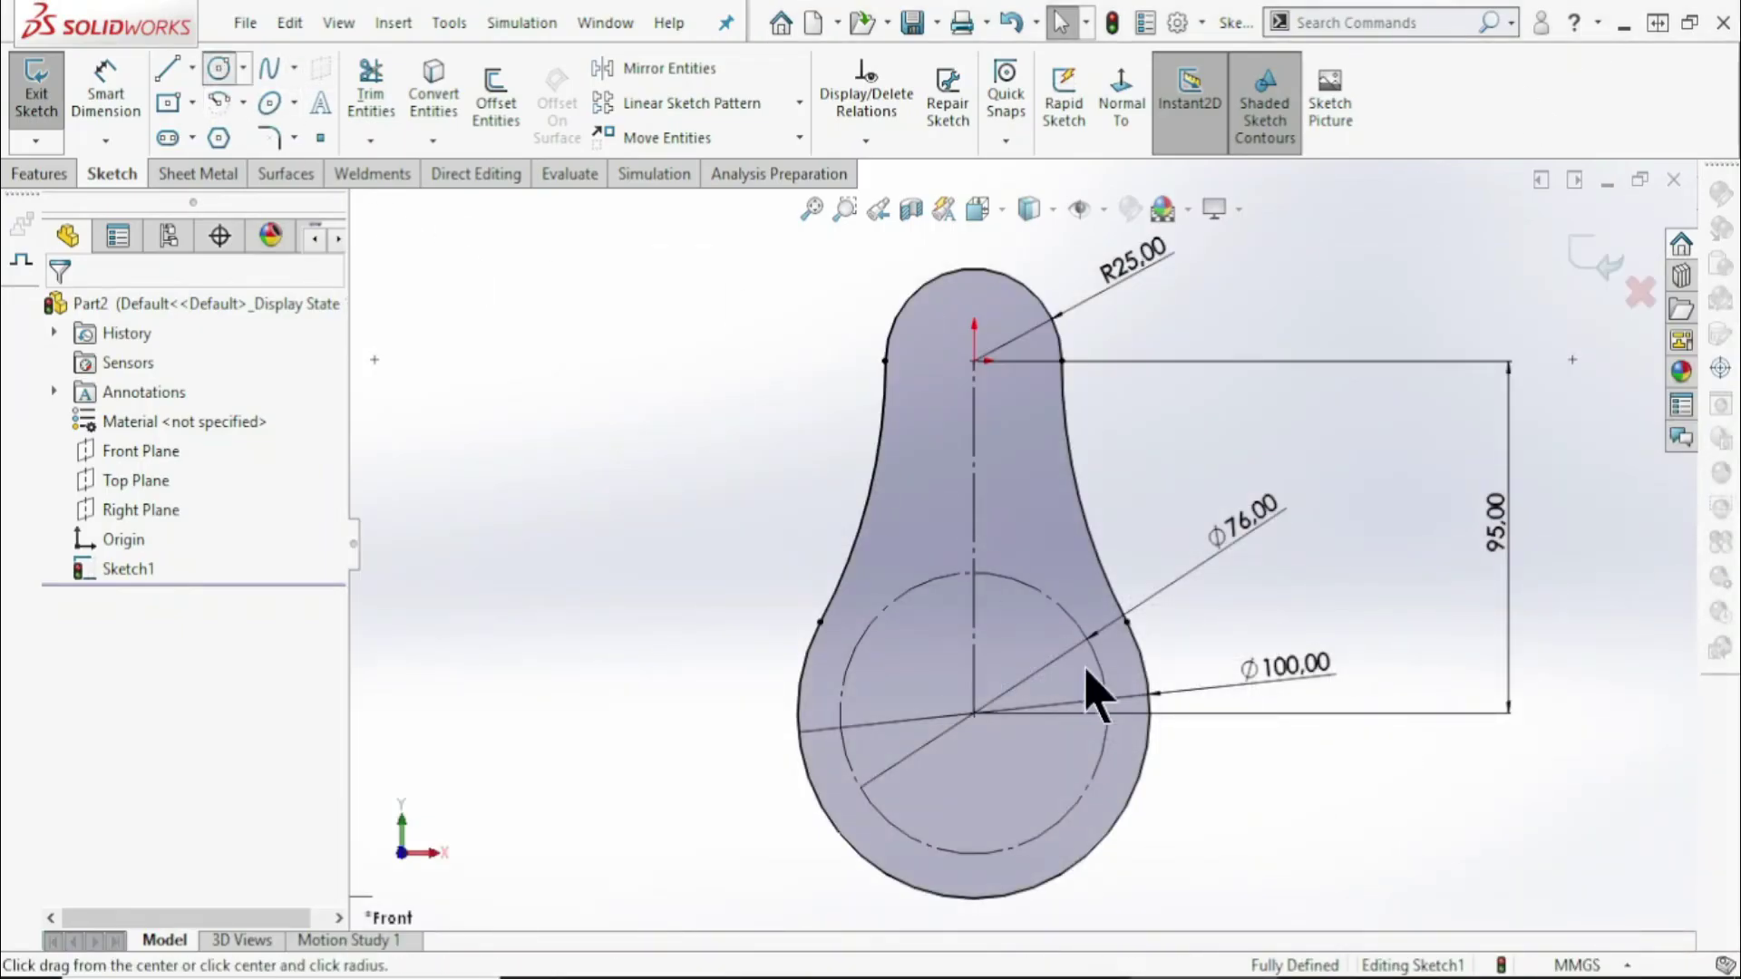
{"action": "left_click", "coordinate": [1108, 713]}
{"action": "left_click", "coordinate": [1134, 714]}
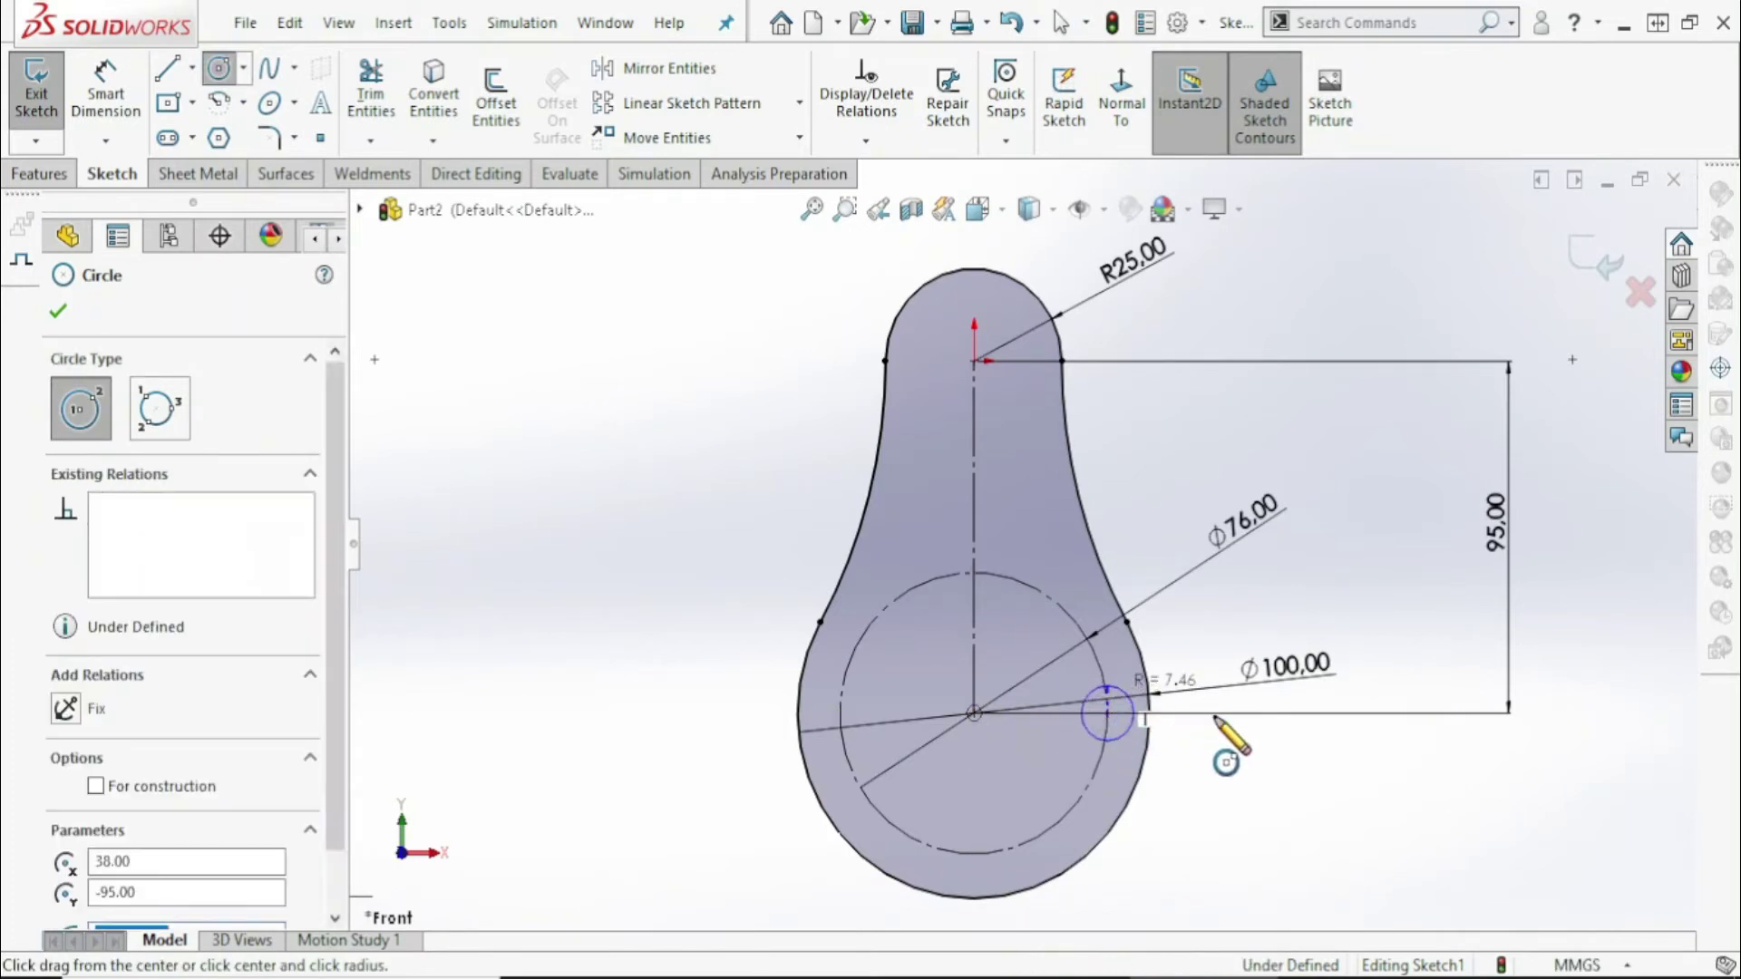
{"action": "key", "text": "Escape"}
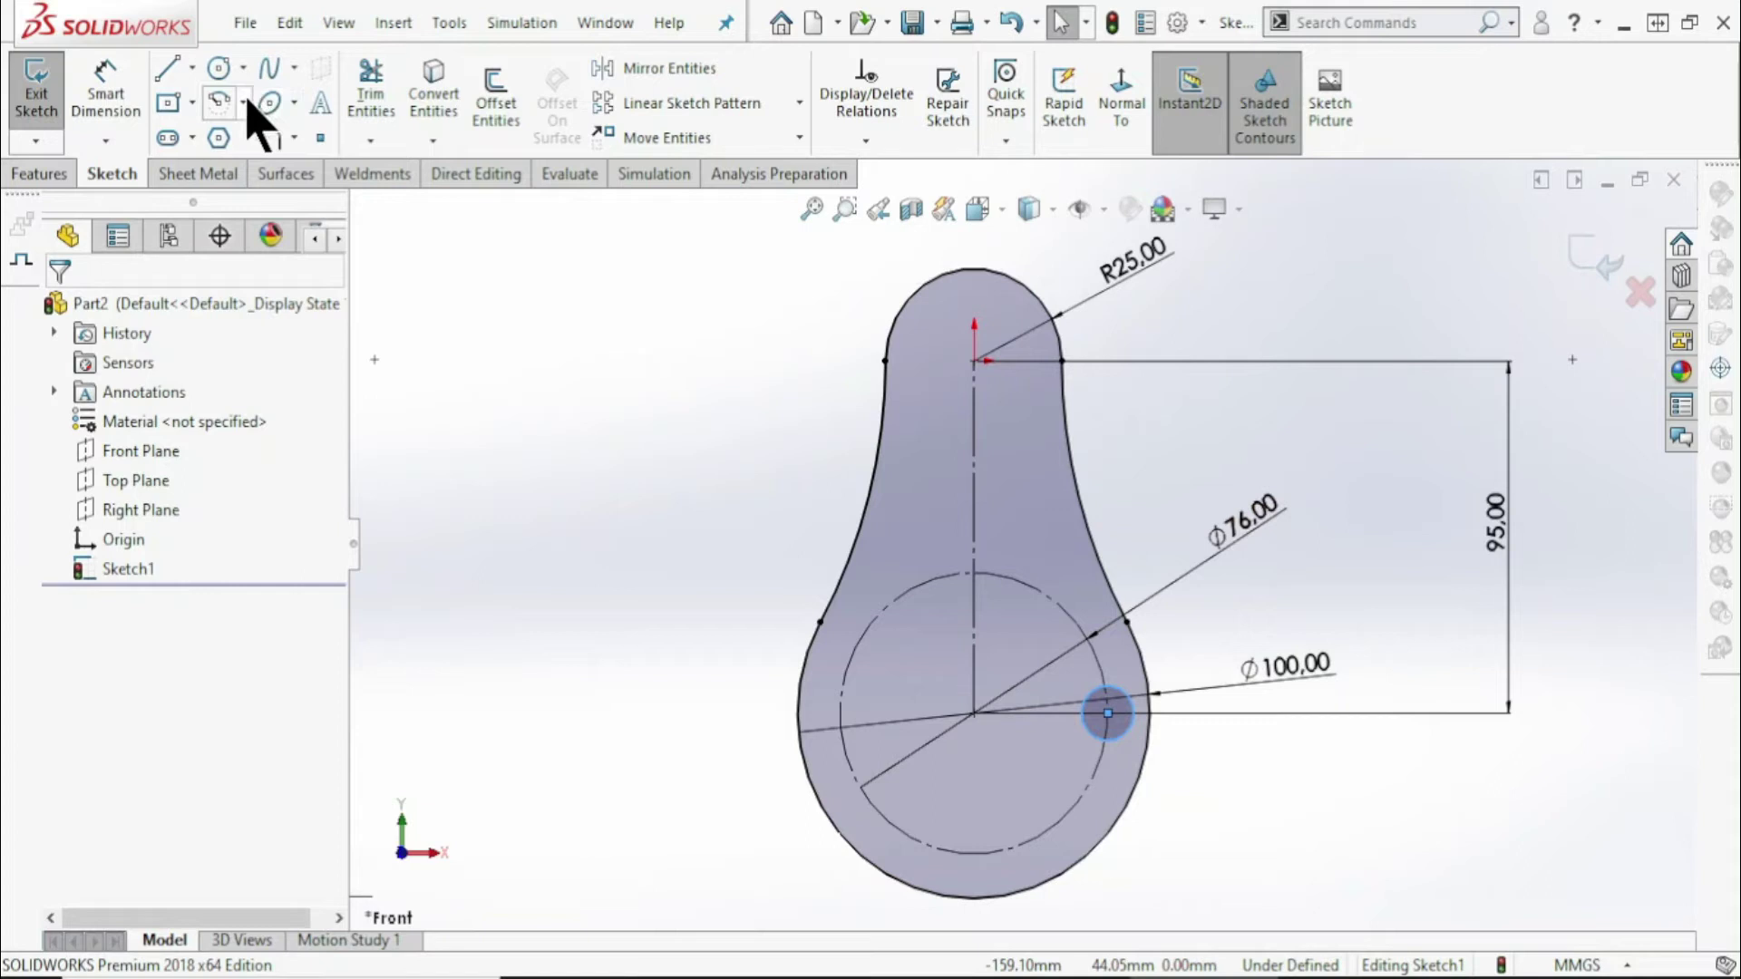
Add a diameter dimension to the small circle, entering 10
{"action": "left_click", "coordinate": [122, 91]}
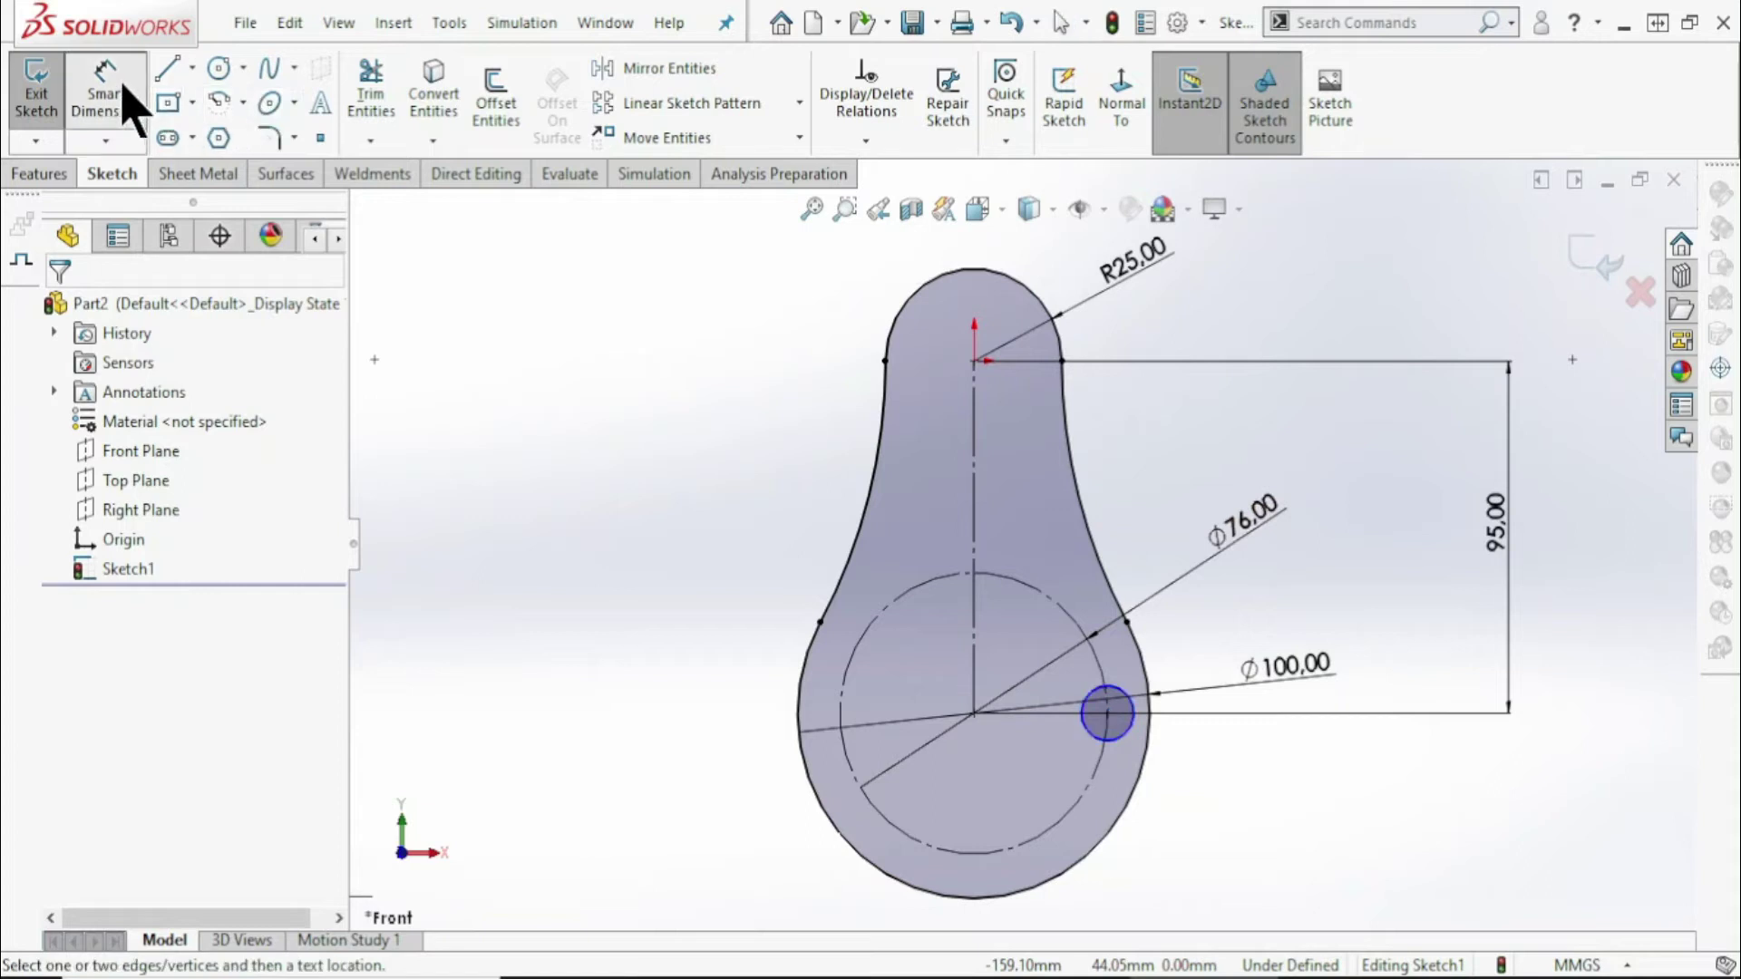
{"action": "left_click", "coordinate": [1108, 741]}
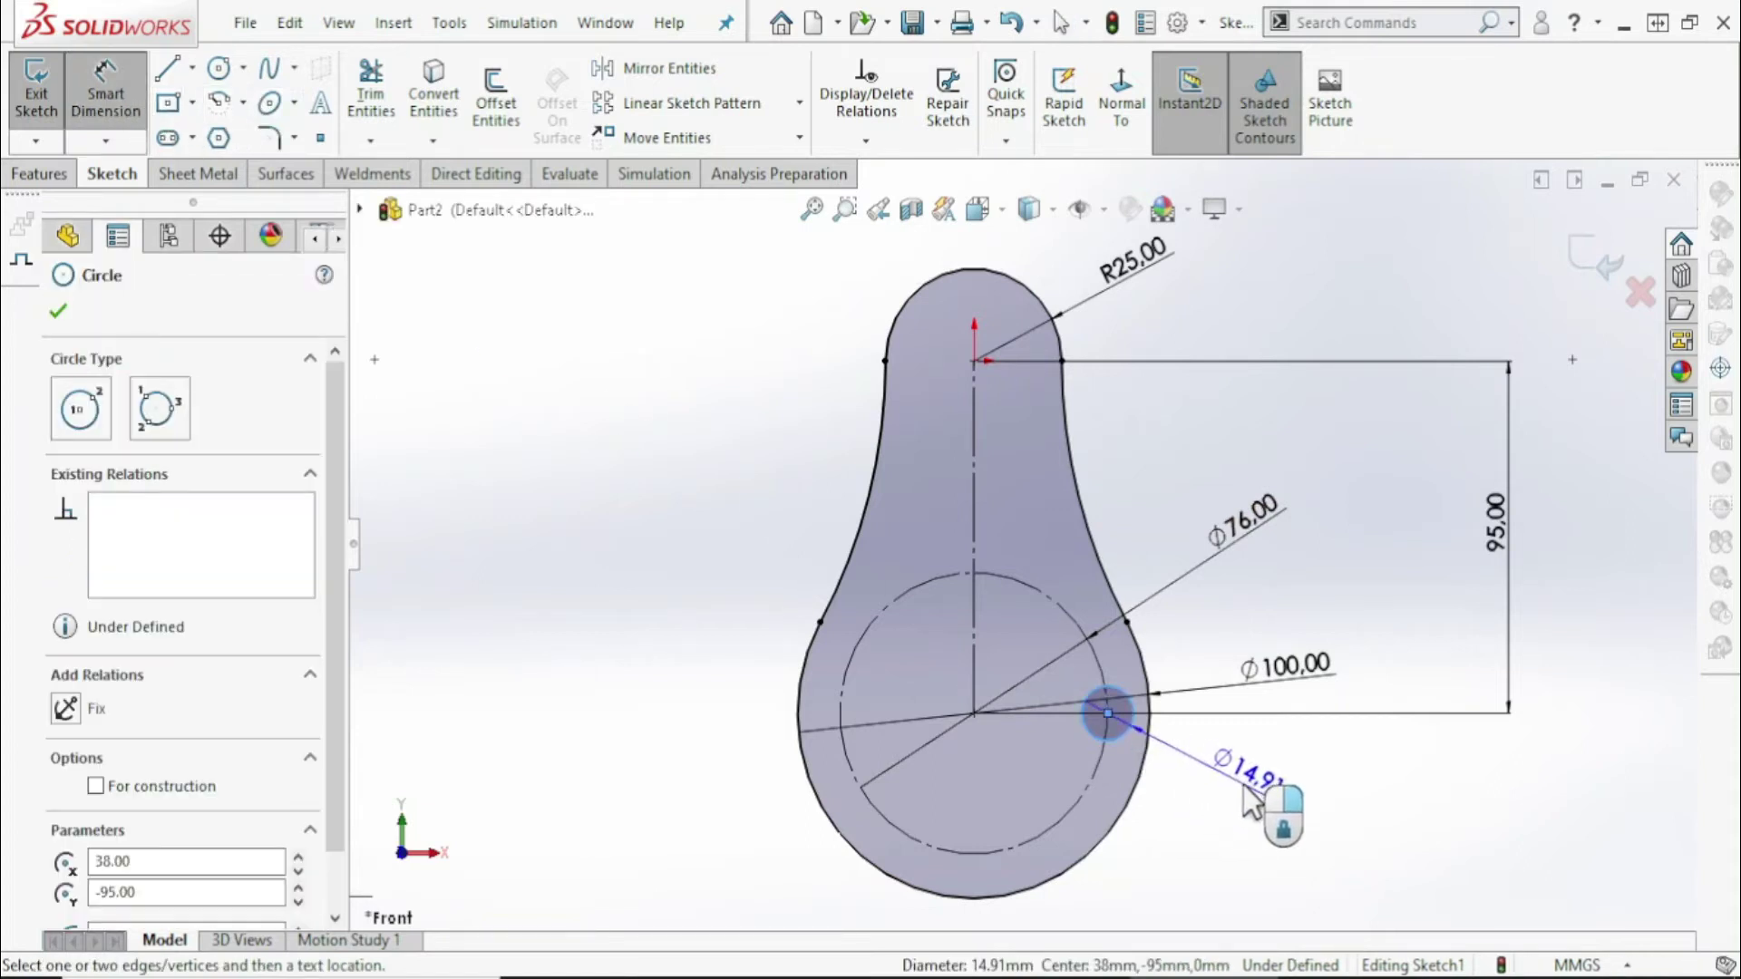
{"action": "left_click", "coordinate": [1243, 786]}
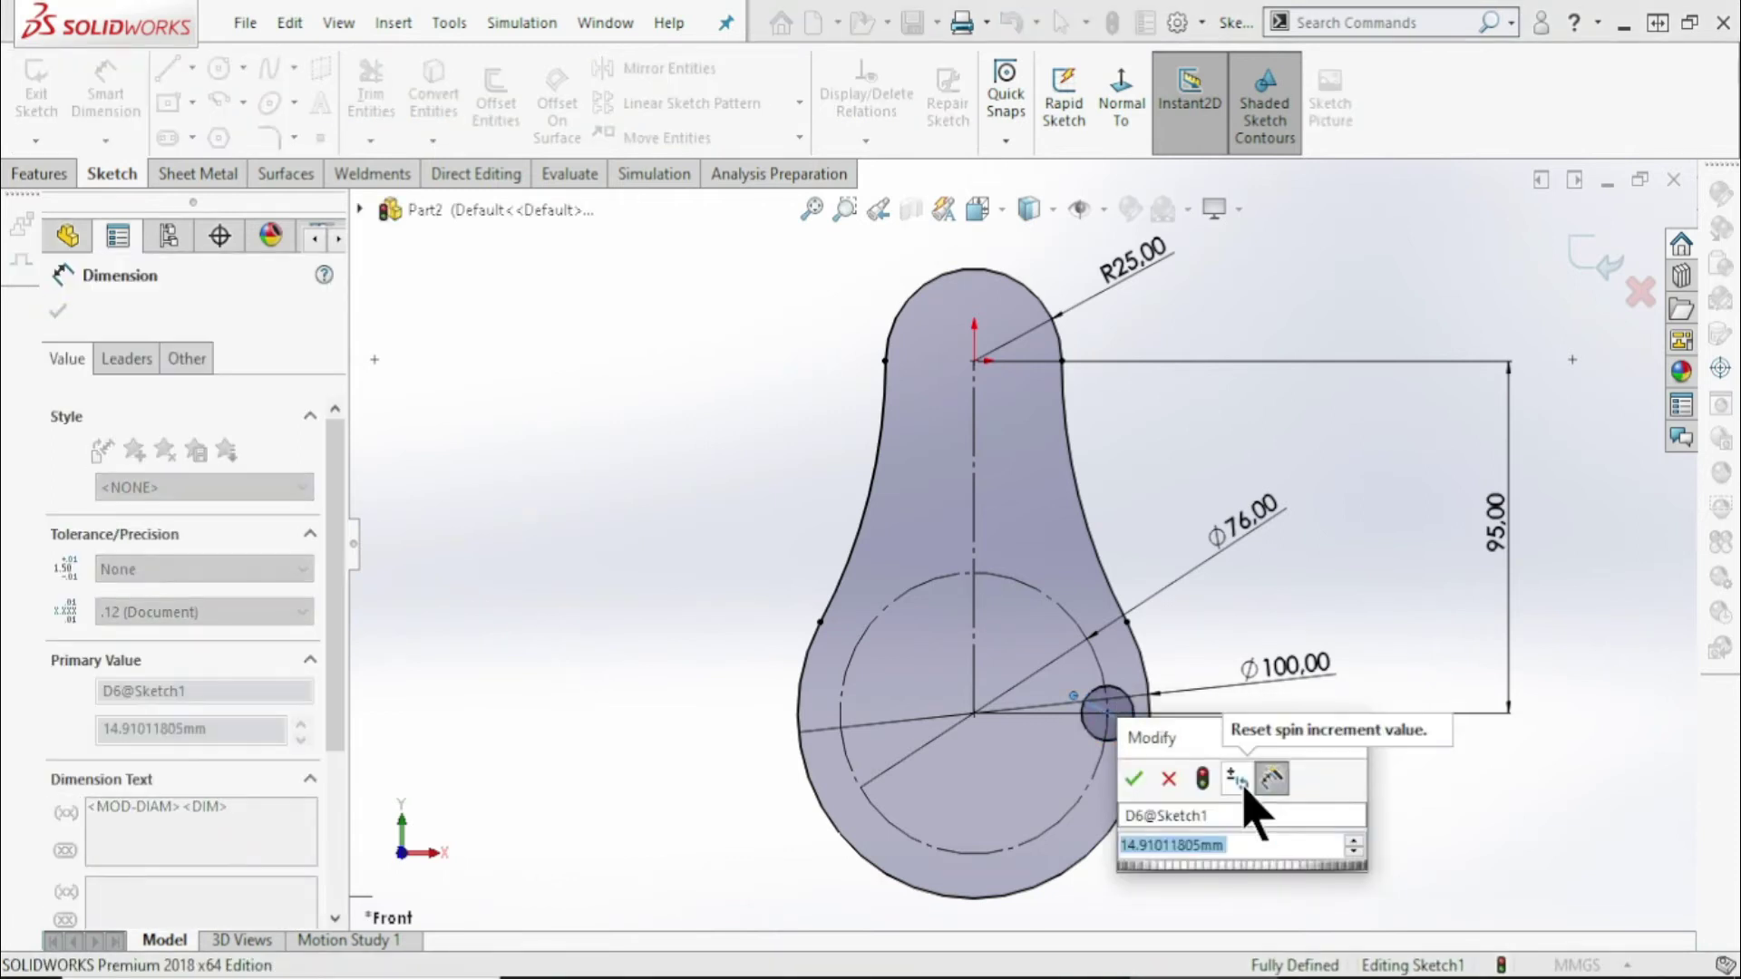
{"action": "type", "text": "10"}
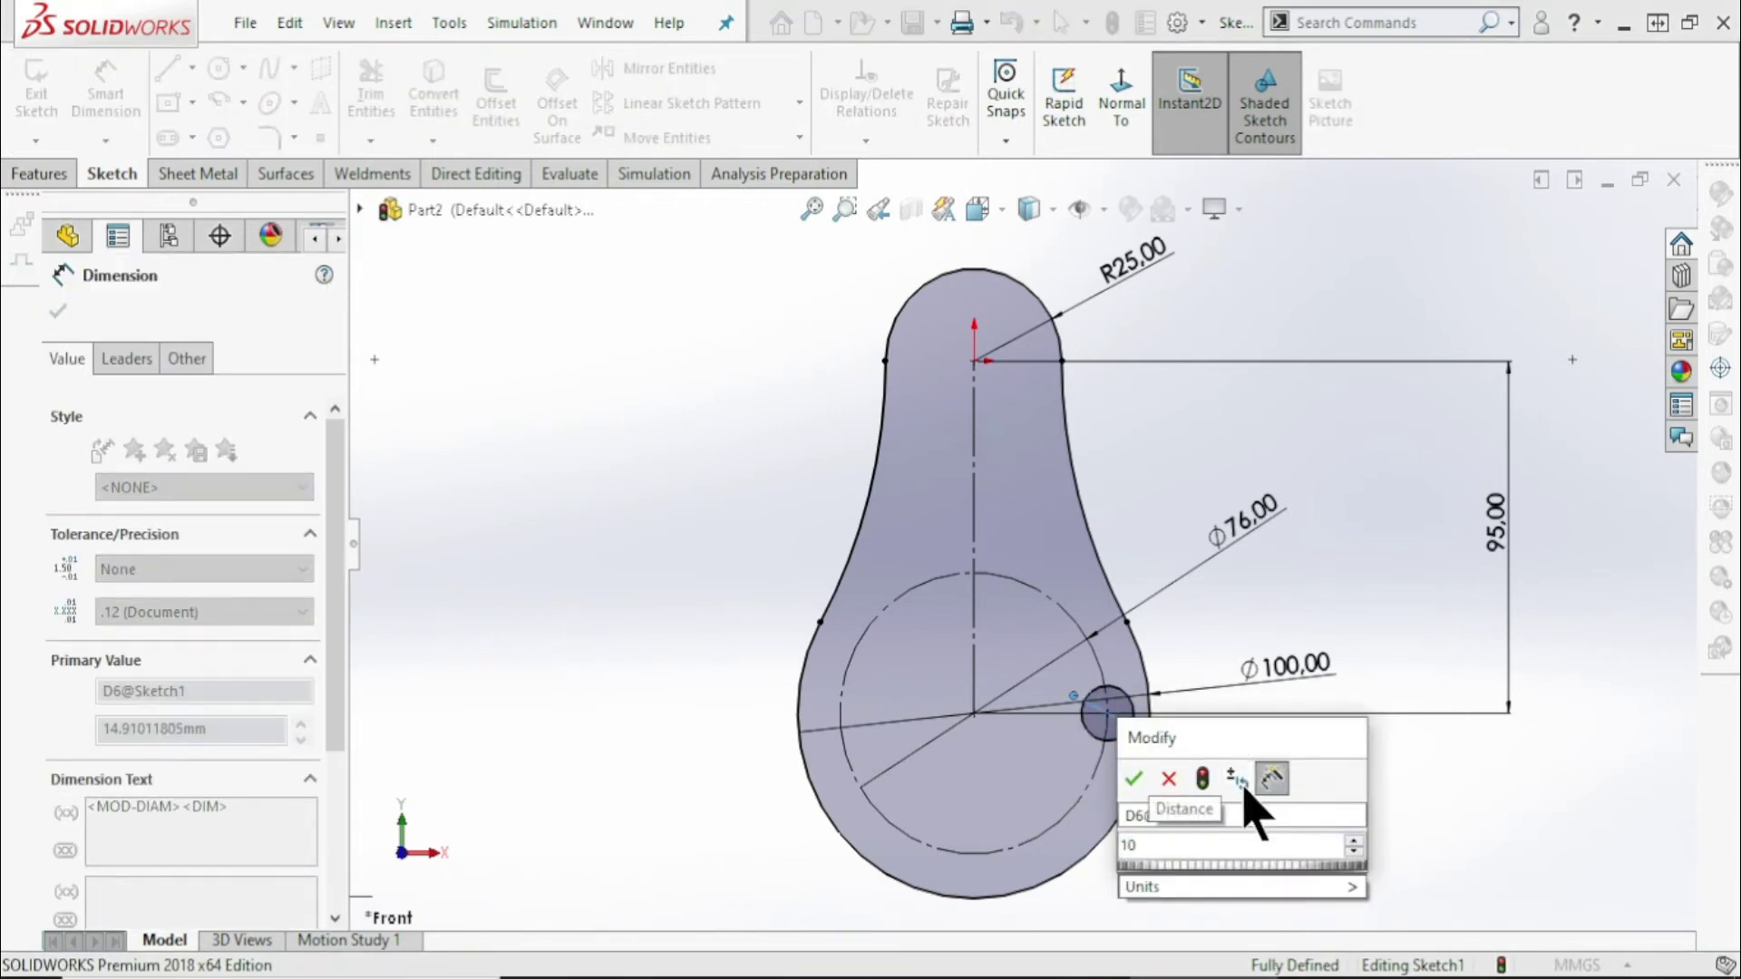
{"action": "key", "text": "Return"}
{"action": "left_click", "coordinate": [1255, 808]}
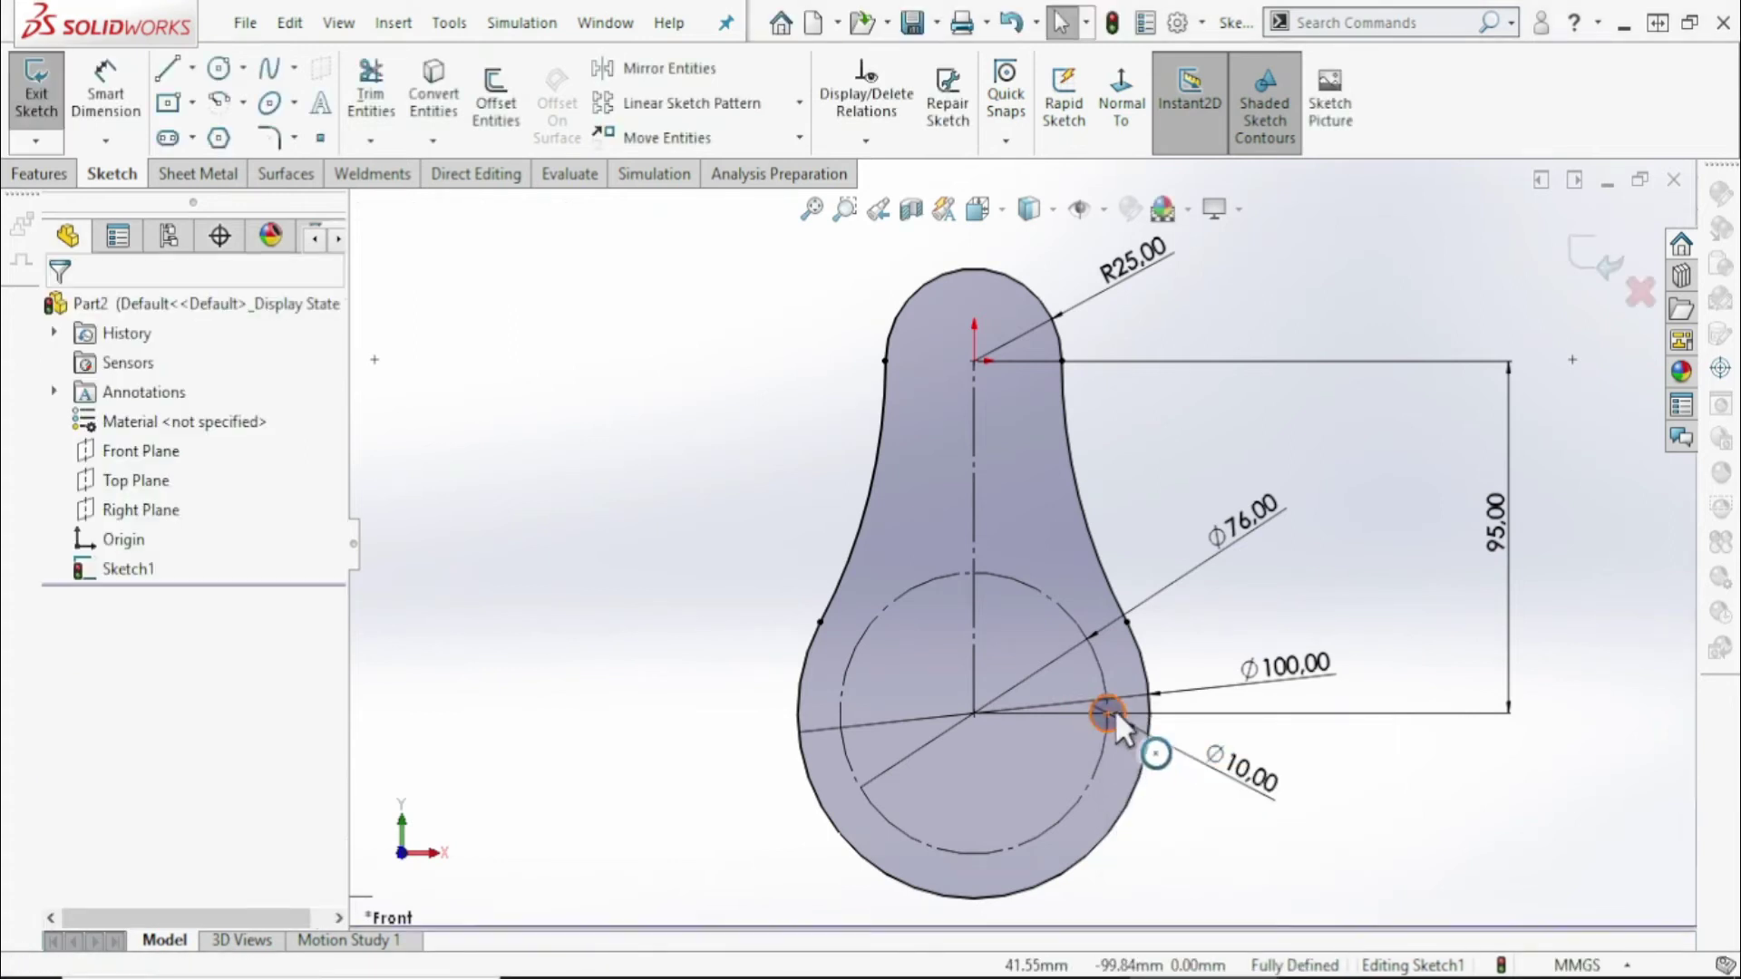
{"action": "scroll", "coordinate": [1061, 596], "scroll_direction": "down", "scroll_amount": 3}
{"action": "scroll", "coordinate": [1054, 586], "scroll_direction": "down", "scroll_amount": 2}
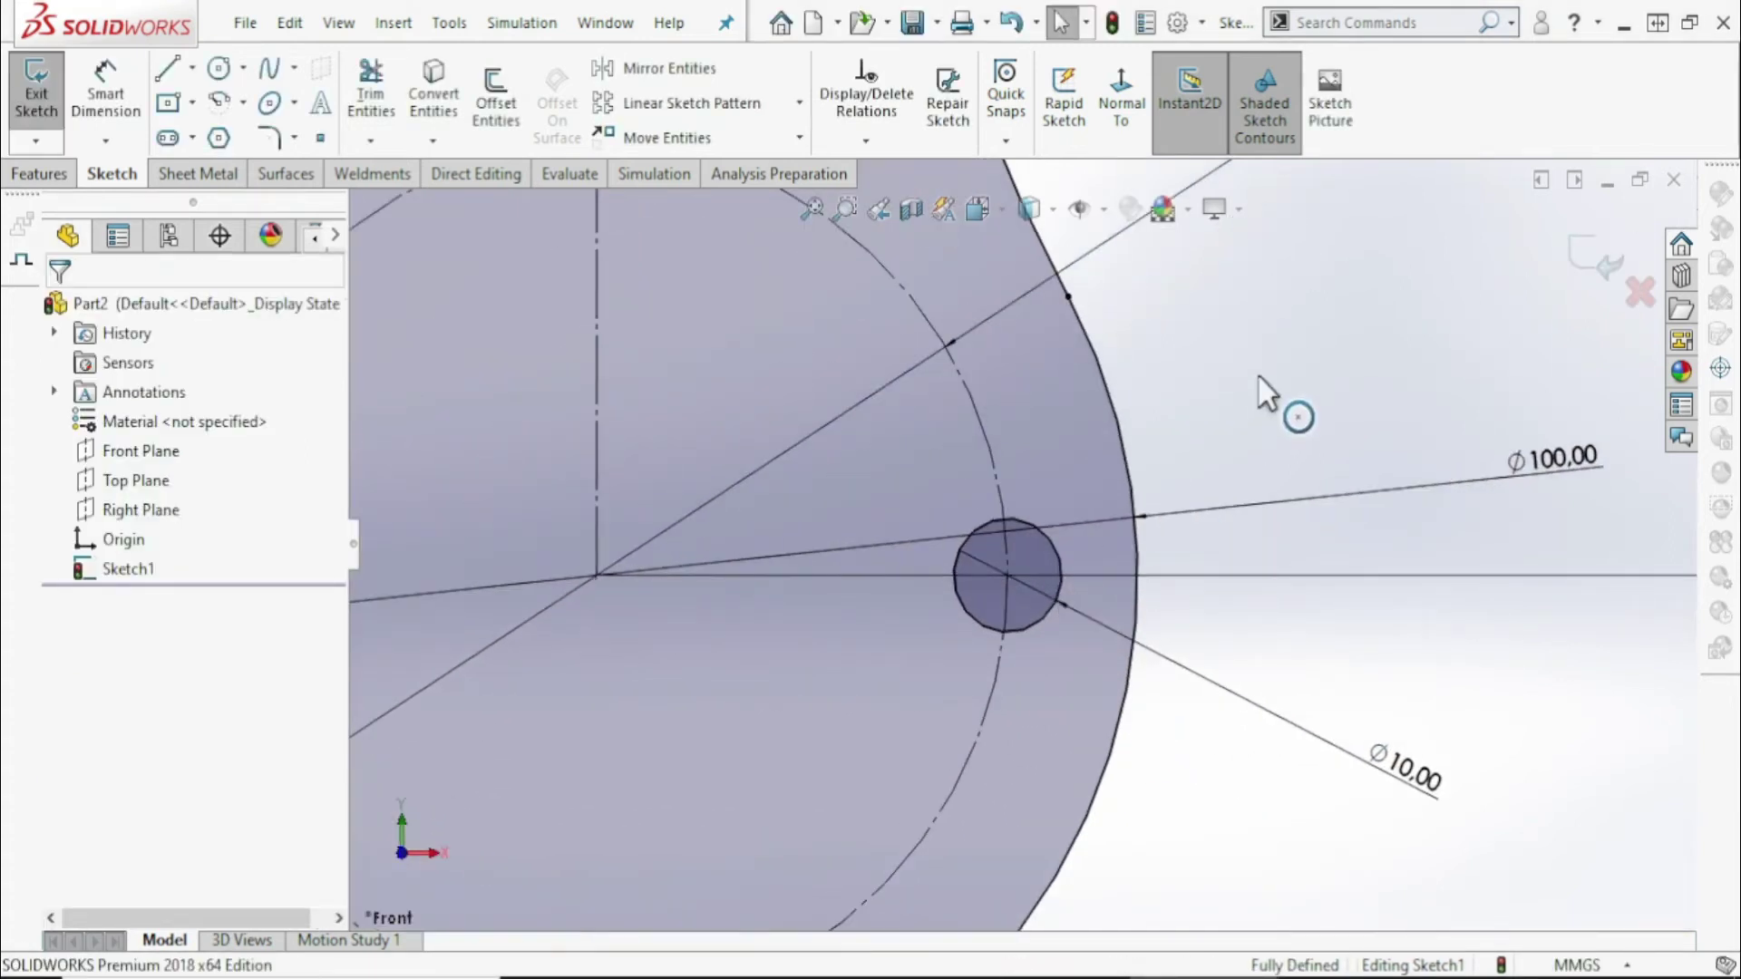
Select the sketch centre and small circle's centre to check relations, then fit the view
{"action": "left_click", "coordinate": [595, 576]}
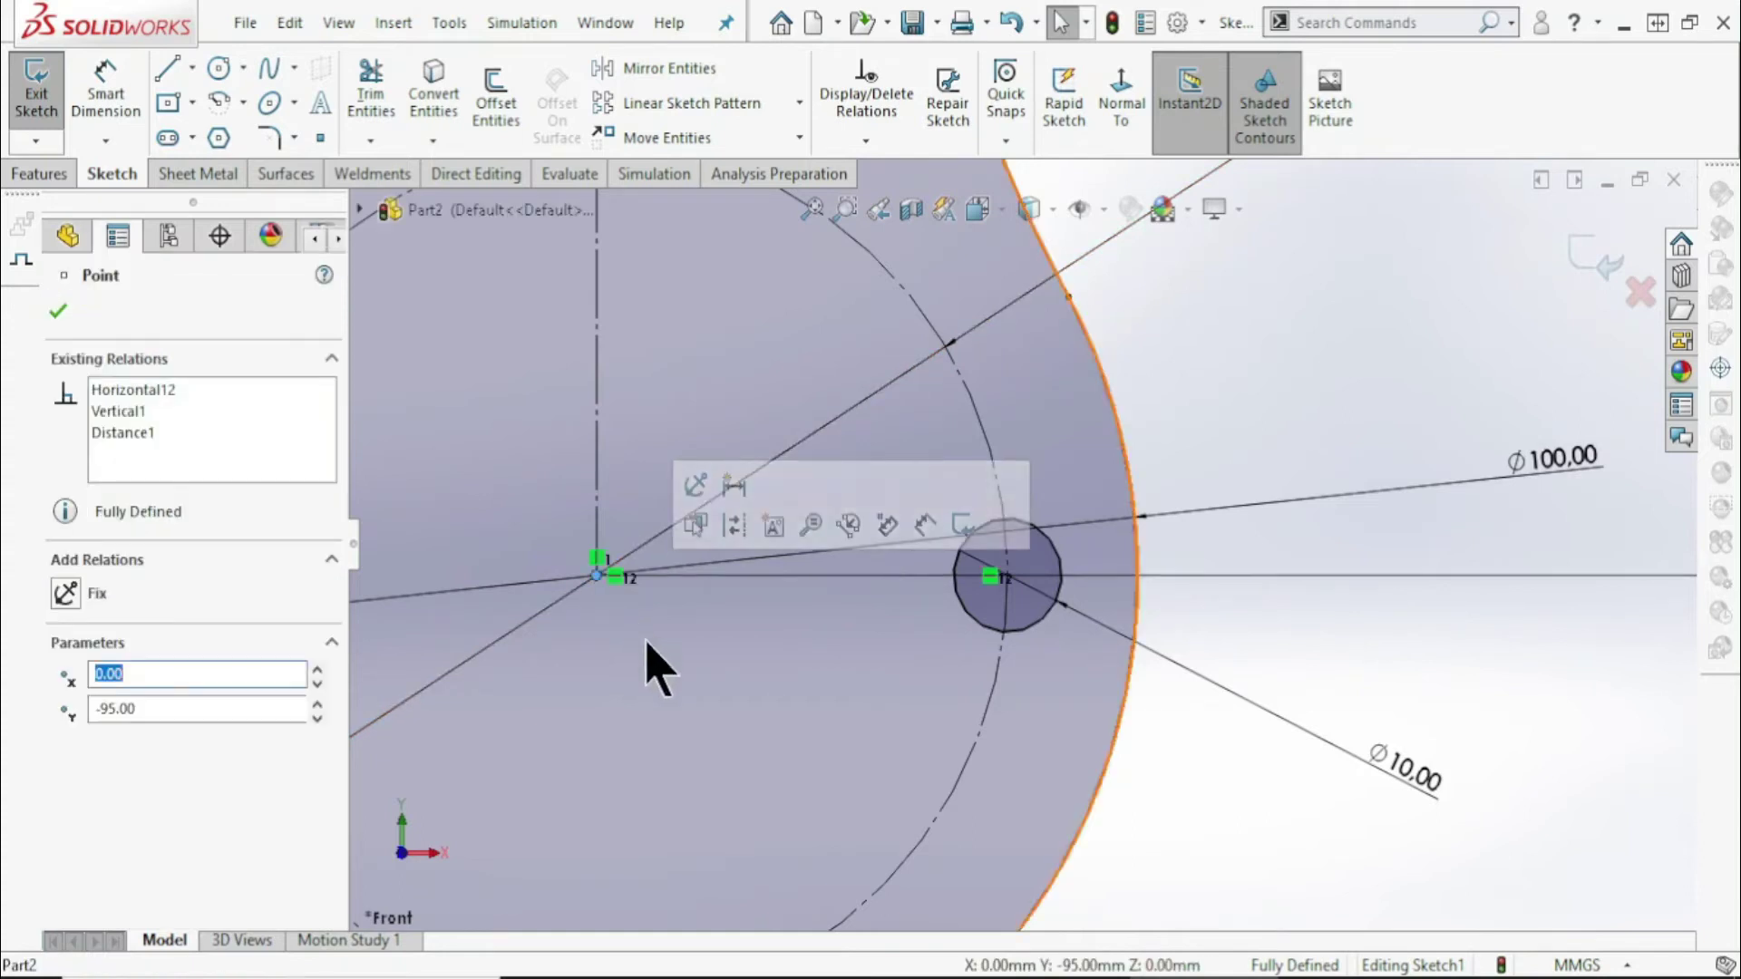
{"action": "left_click", "coordinate": [1006, 576], "text": "ctrl"}
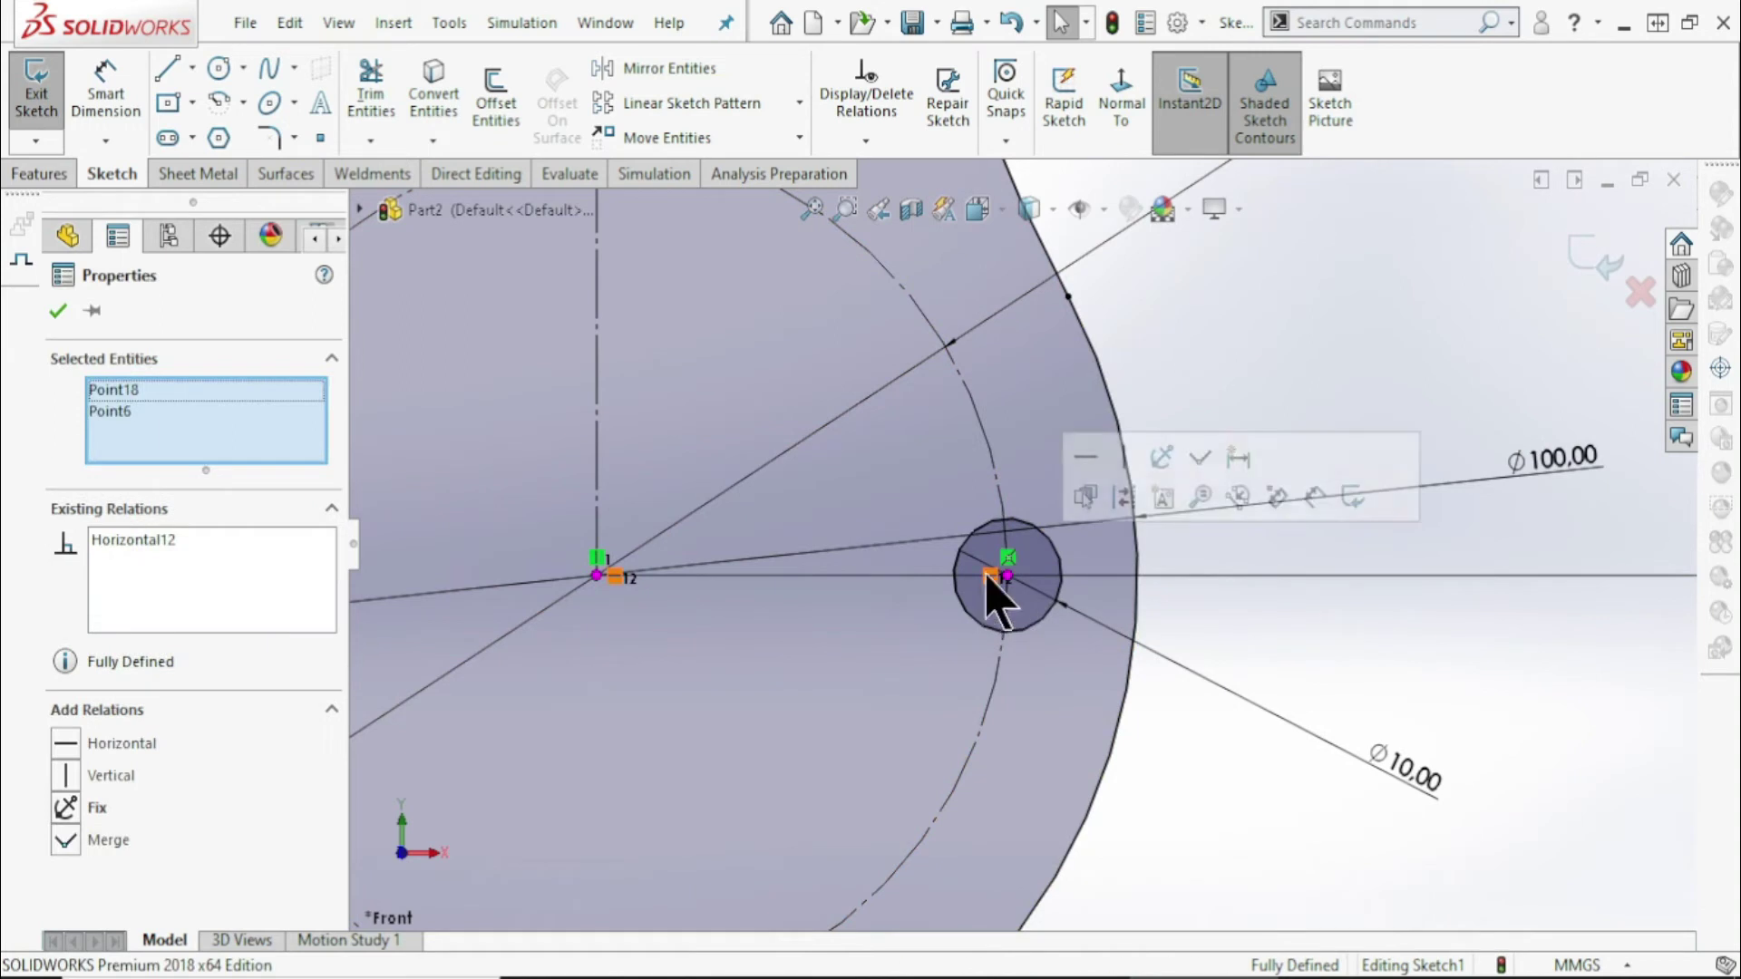
{"action": "left_click", "coordinate": [1380, 388]}
{"action": "key", "text": "f"}
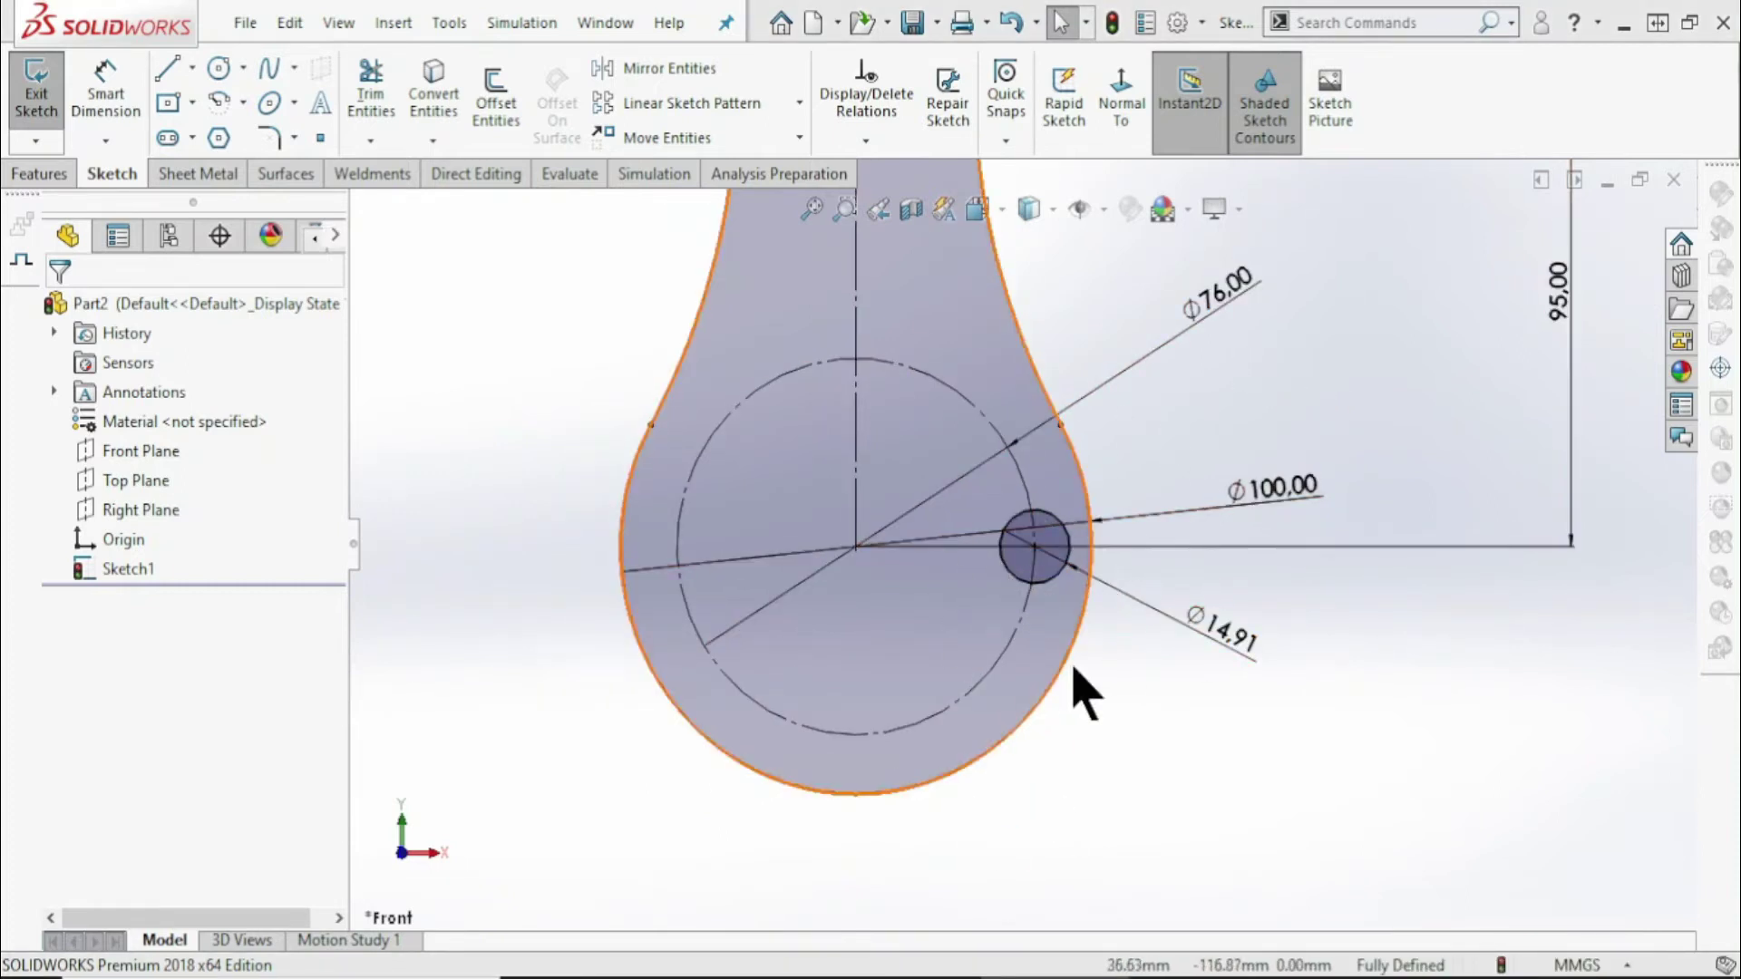
Start a circular sketch pattern of the small circle about the sketch centre point
{"action": "left_click", "coordinate": [799, 104]}
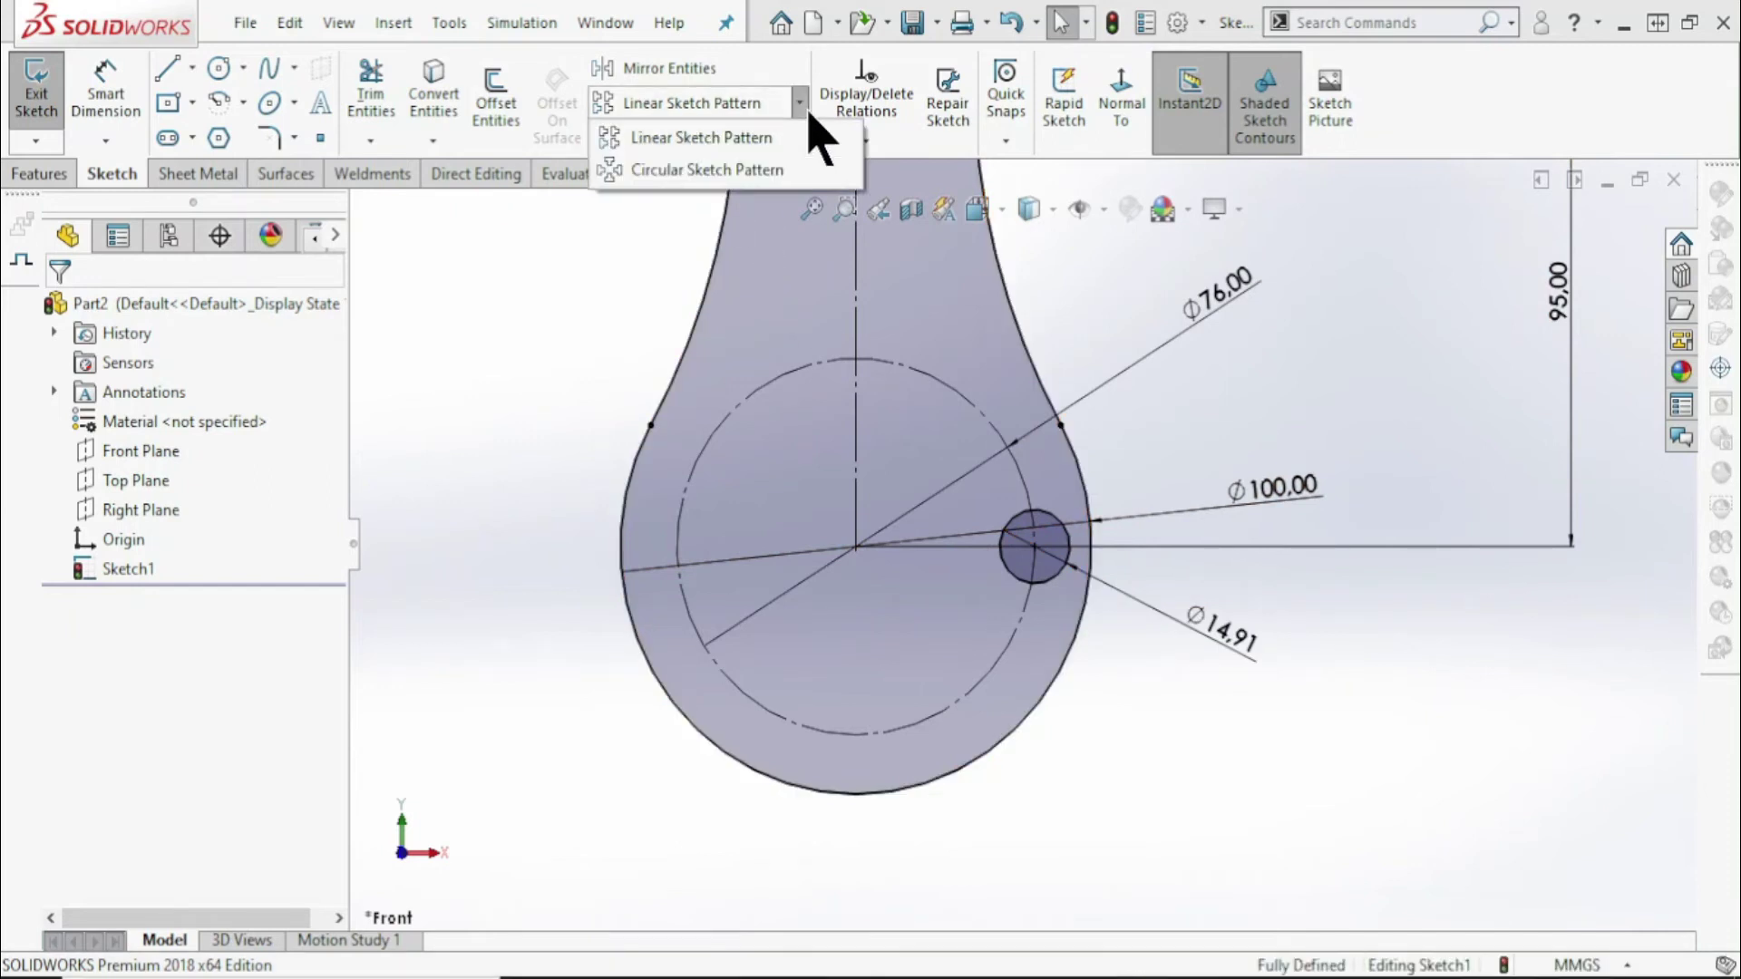
{"action": "left_click", "coordinate": [778, 170]}
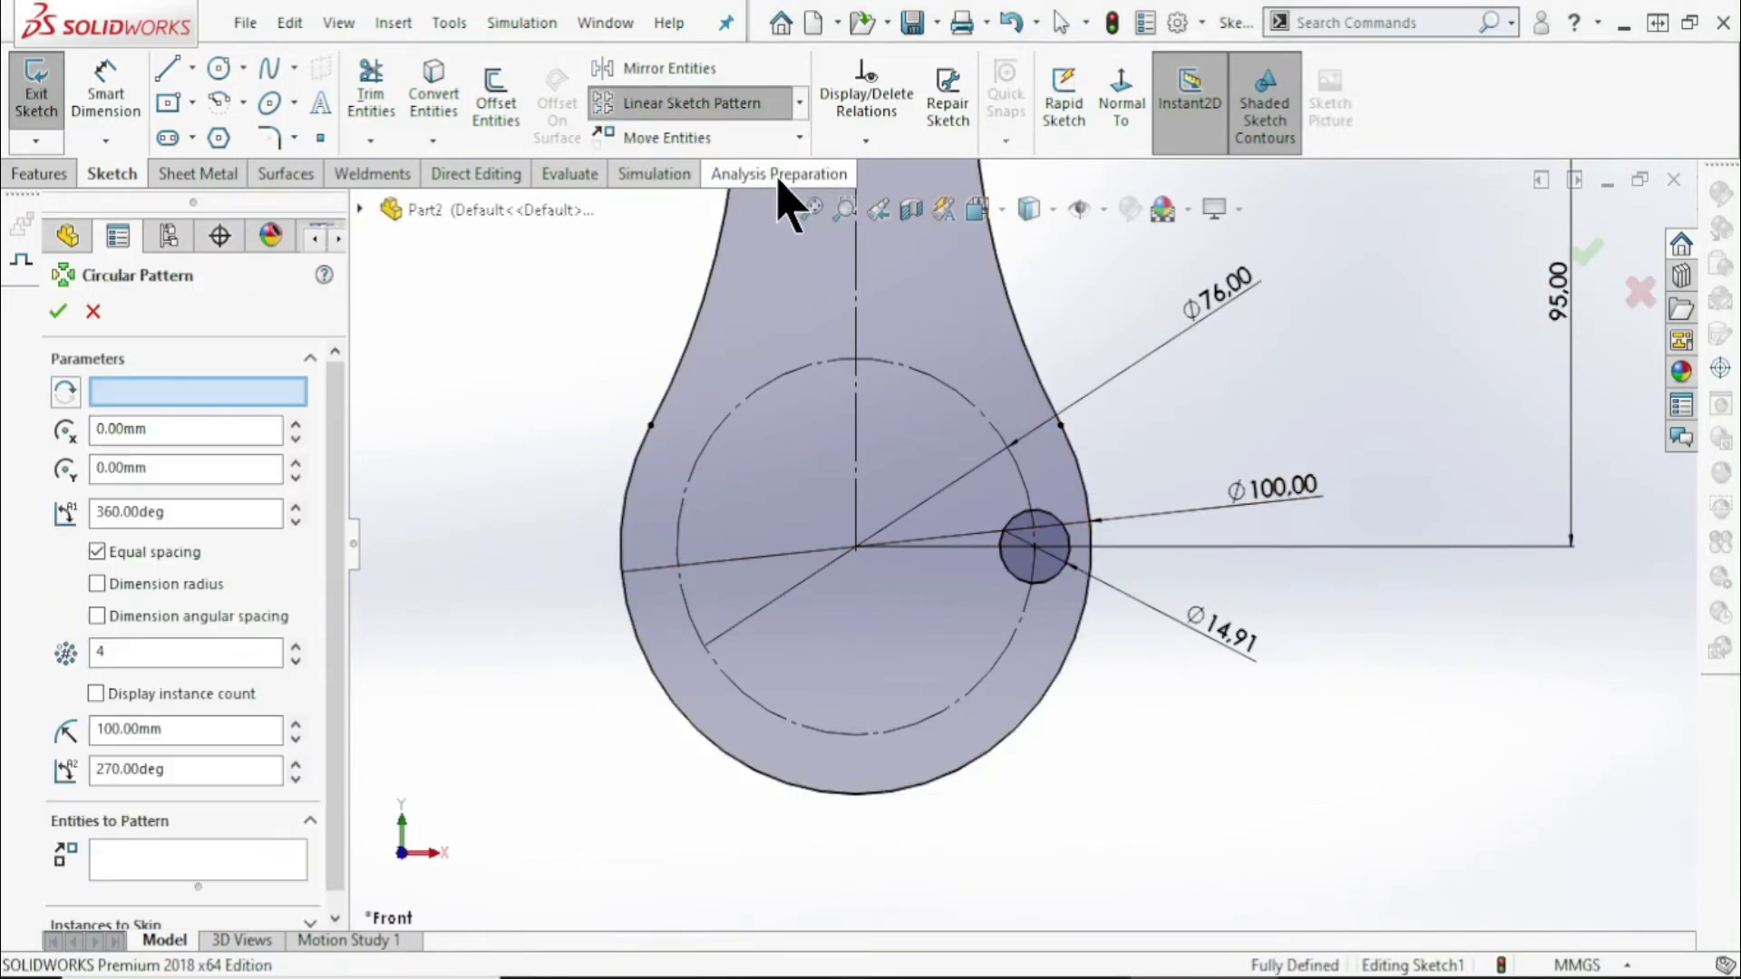
{"action": "left_click", "coordinate": [116, 399]}
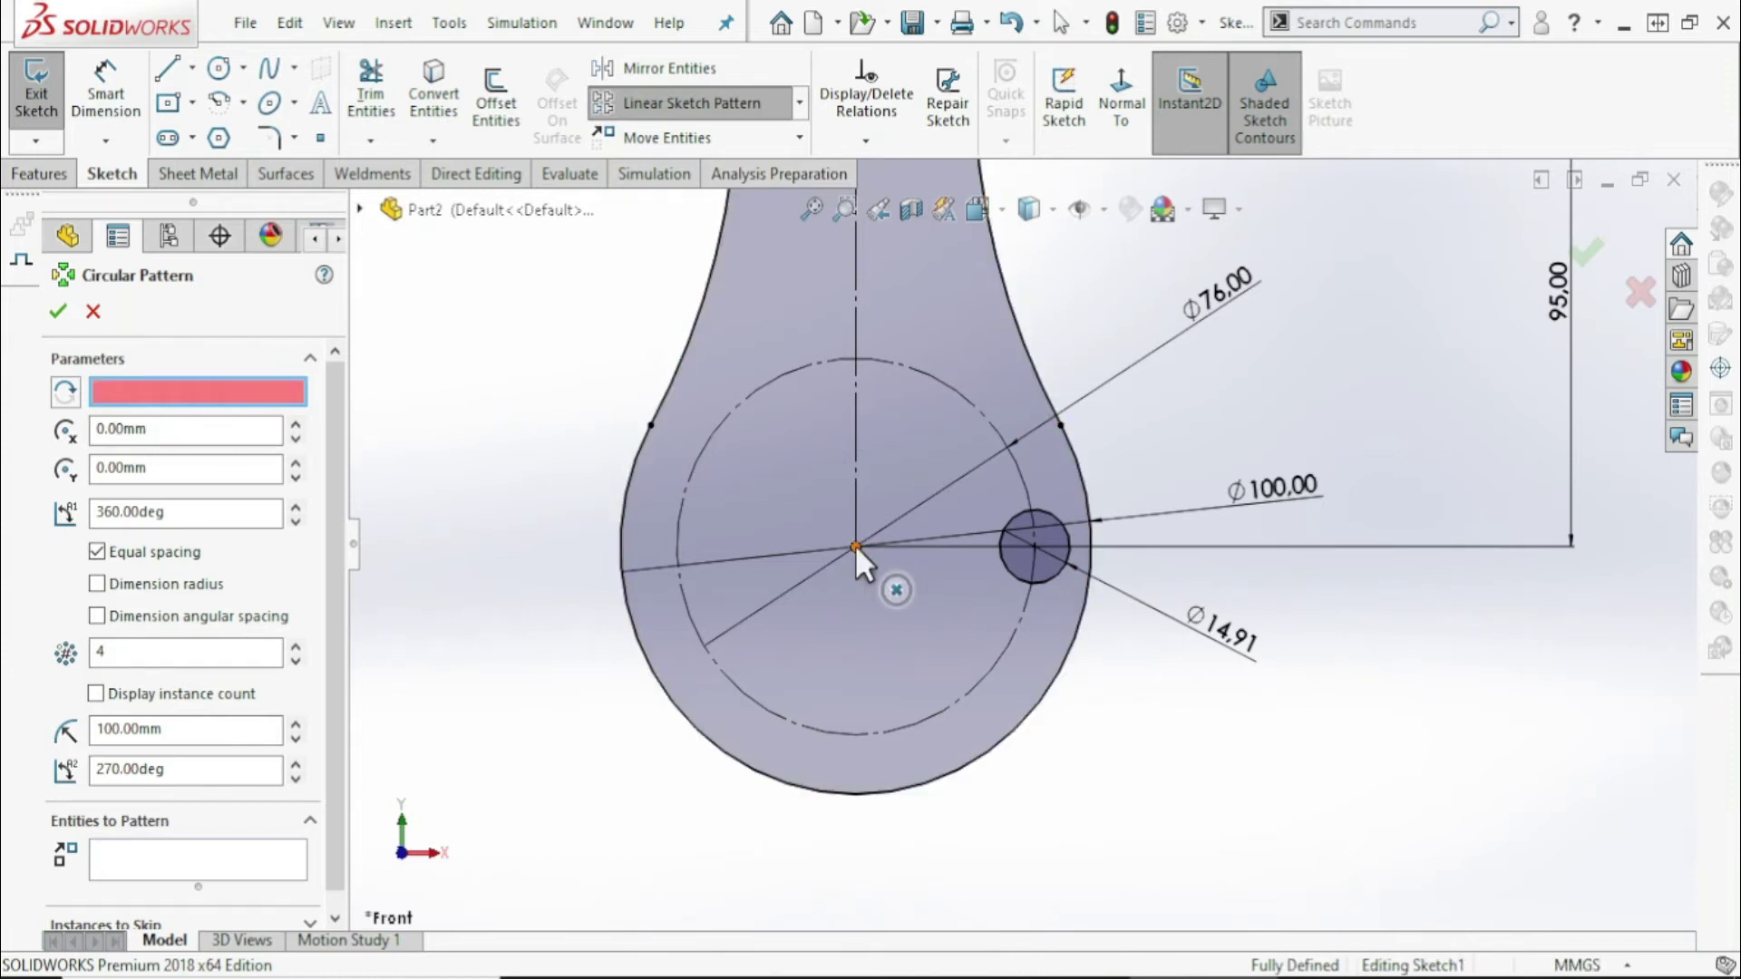
{"action": "left_click", "coordinate": [856, 544]}
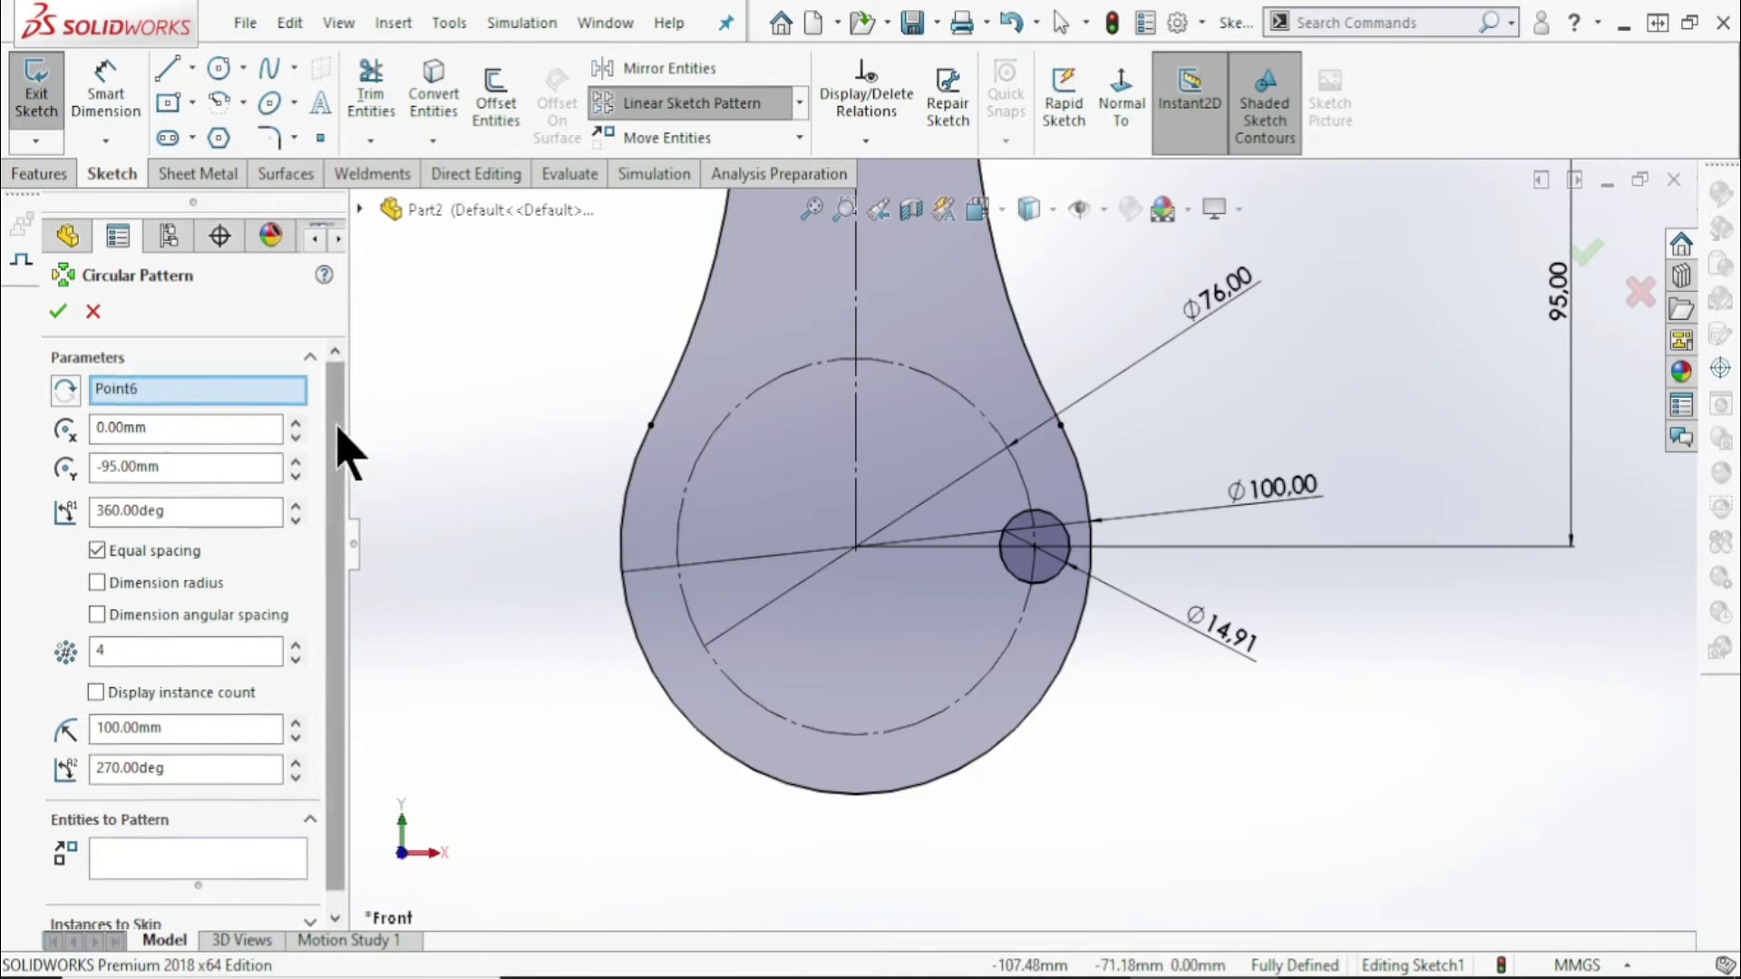
{"action": "scroll", "coordinate": [342, 454], "scroll_direction": "down", "scroll_amount": 1}
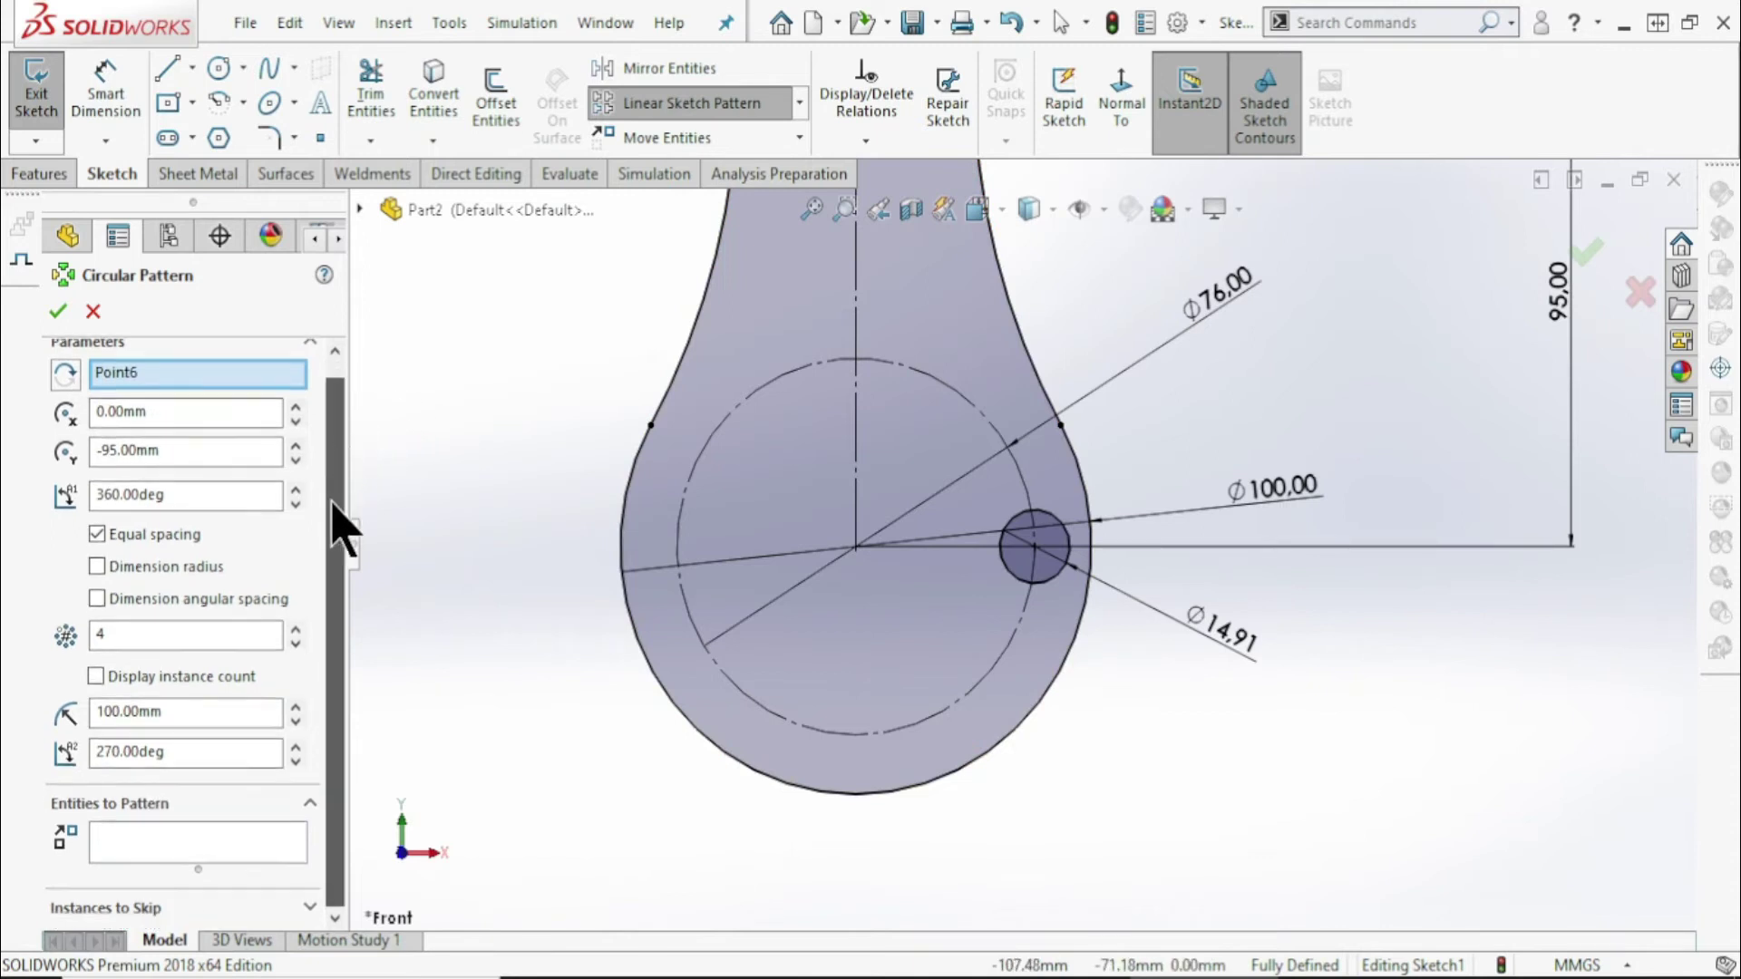
{"action": "left_click", "coordinate": [246, 848]}
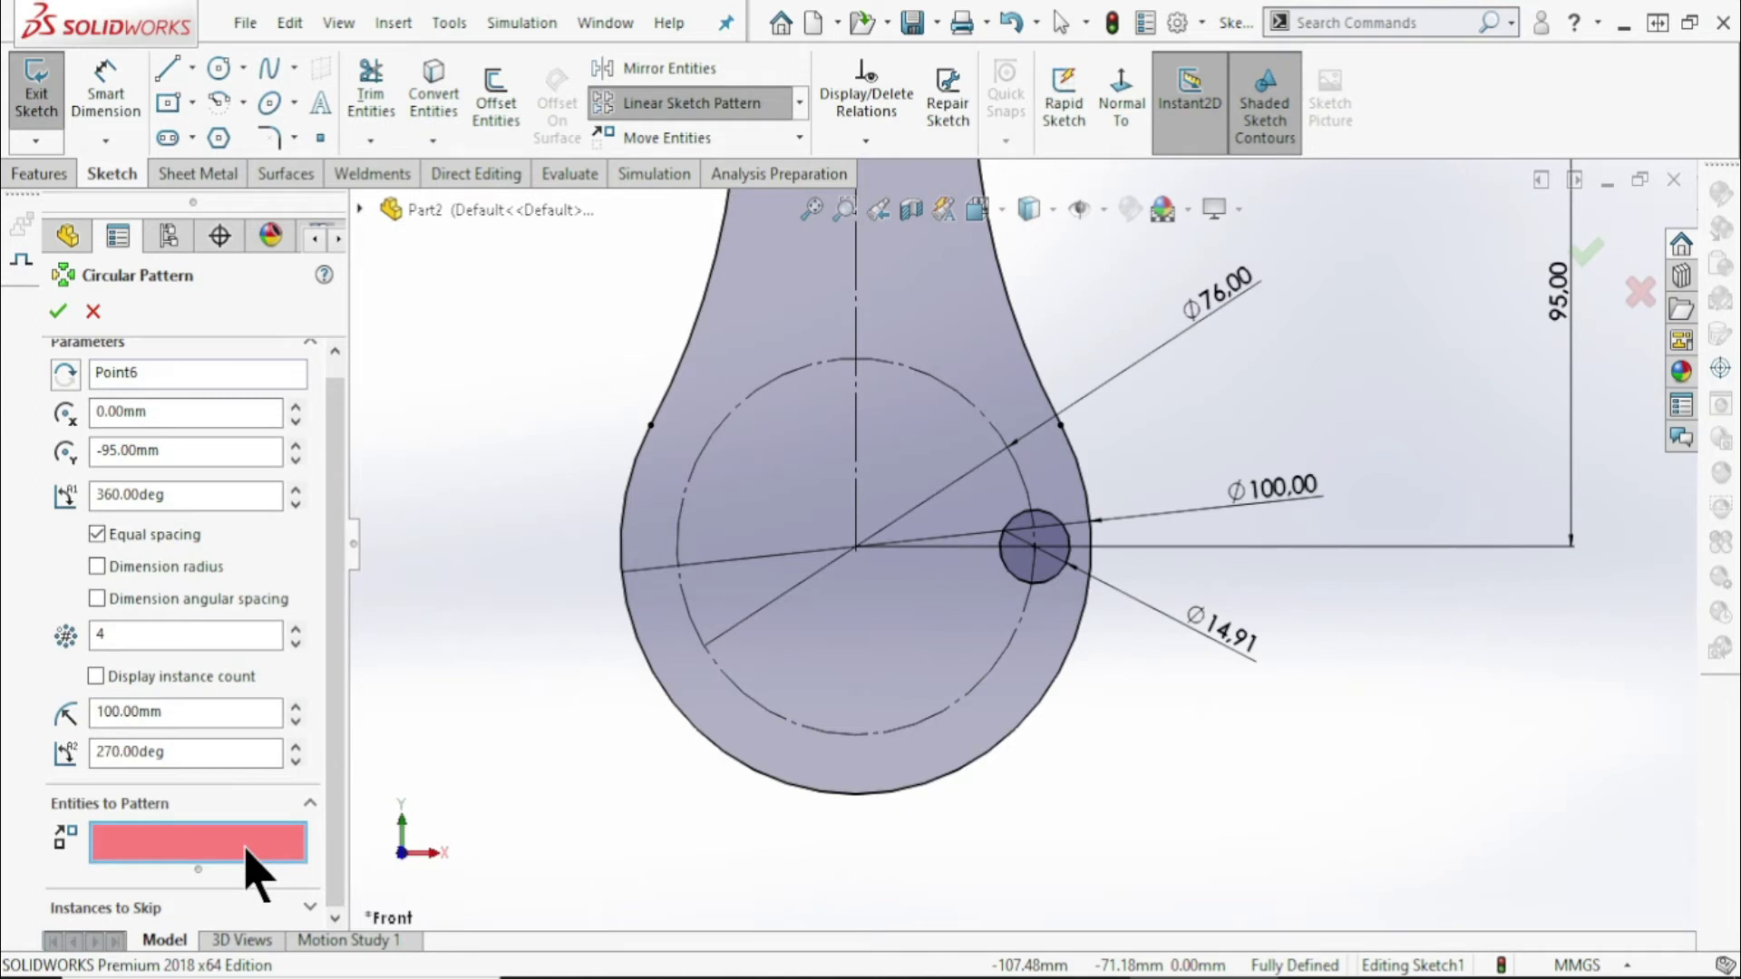
{"action": "left_click", "coordinate": [1052, 578]}
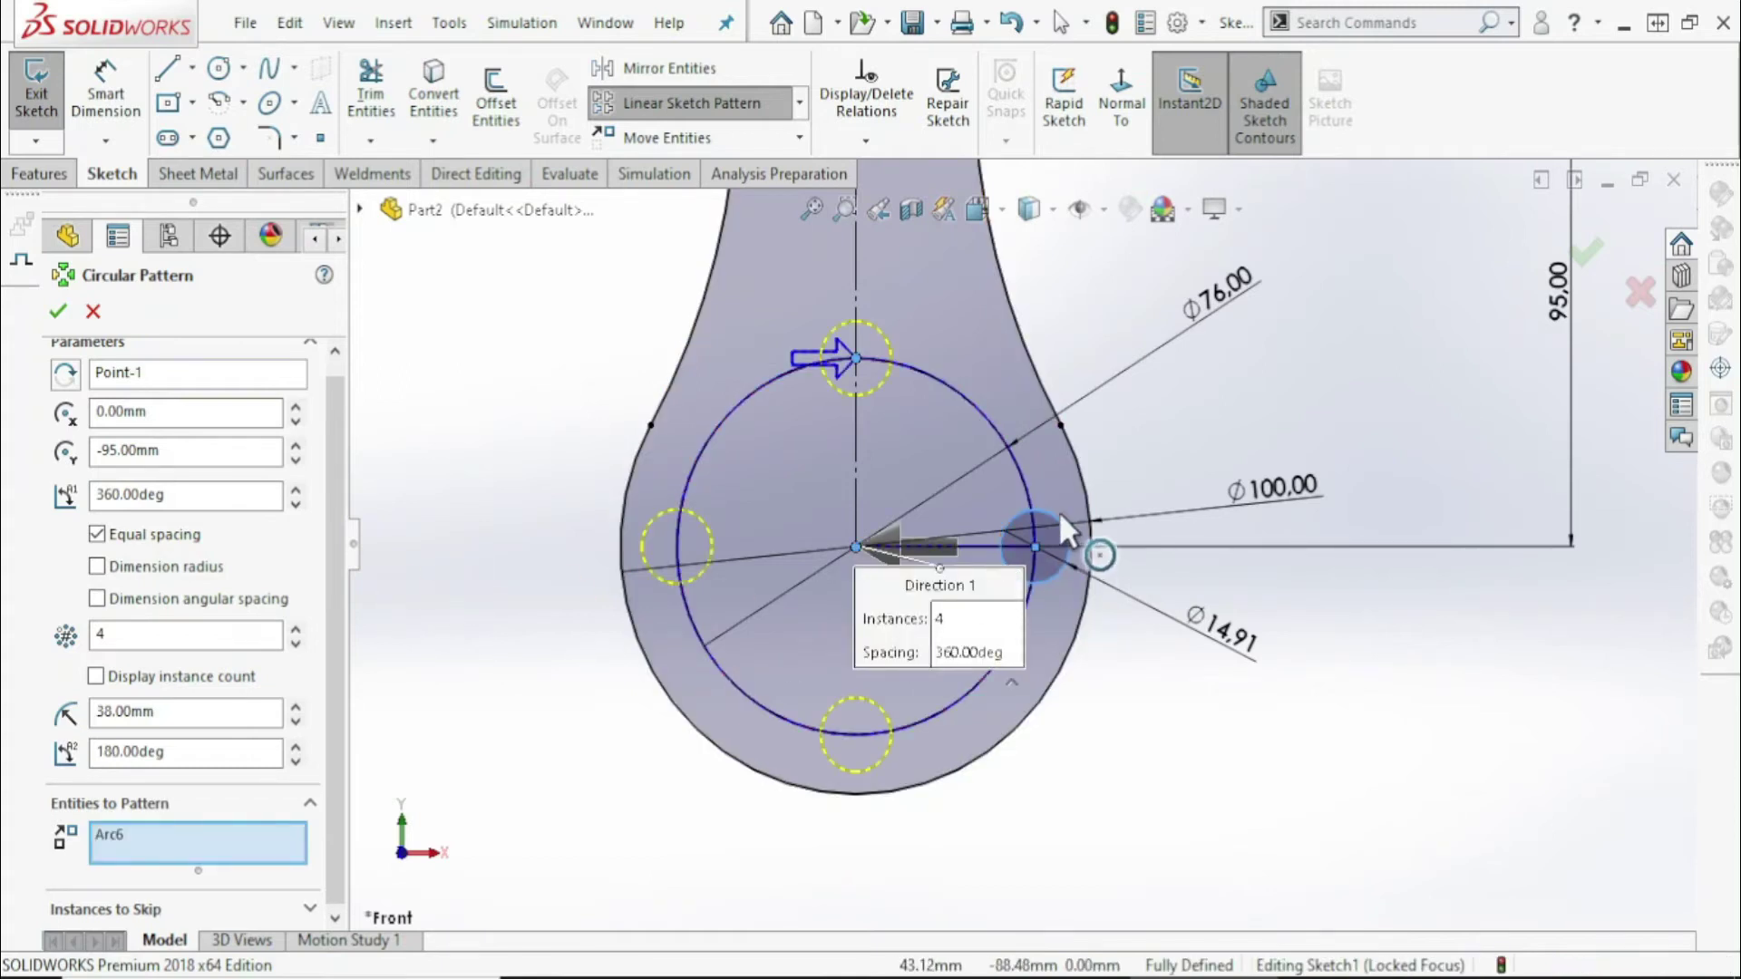
Set the pattern to 5 instances spanning 180° toward the circle's left quadrant, and accept
{"action": "key", "text": "alt+Tab"}
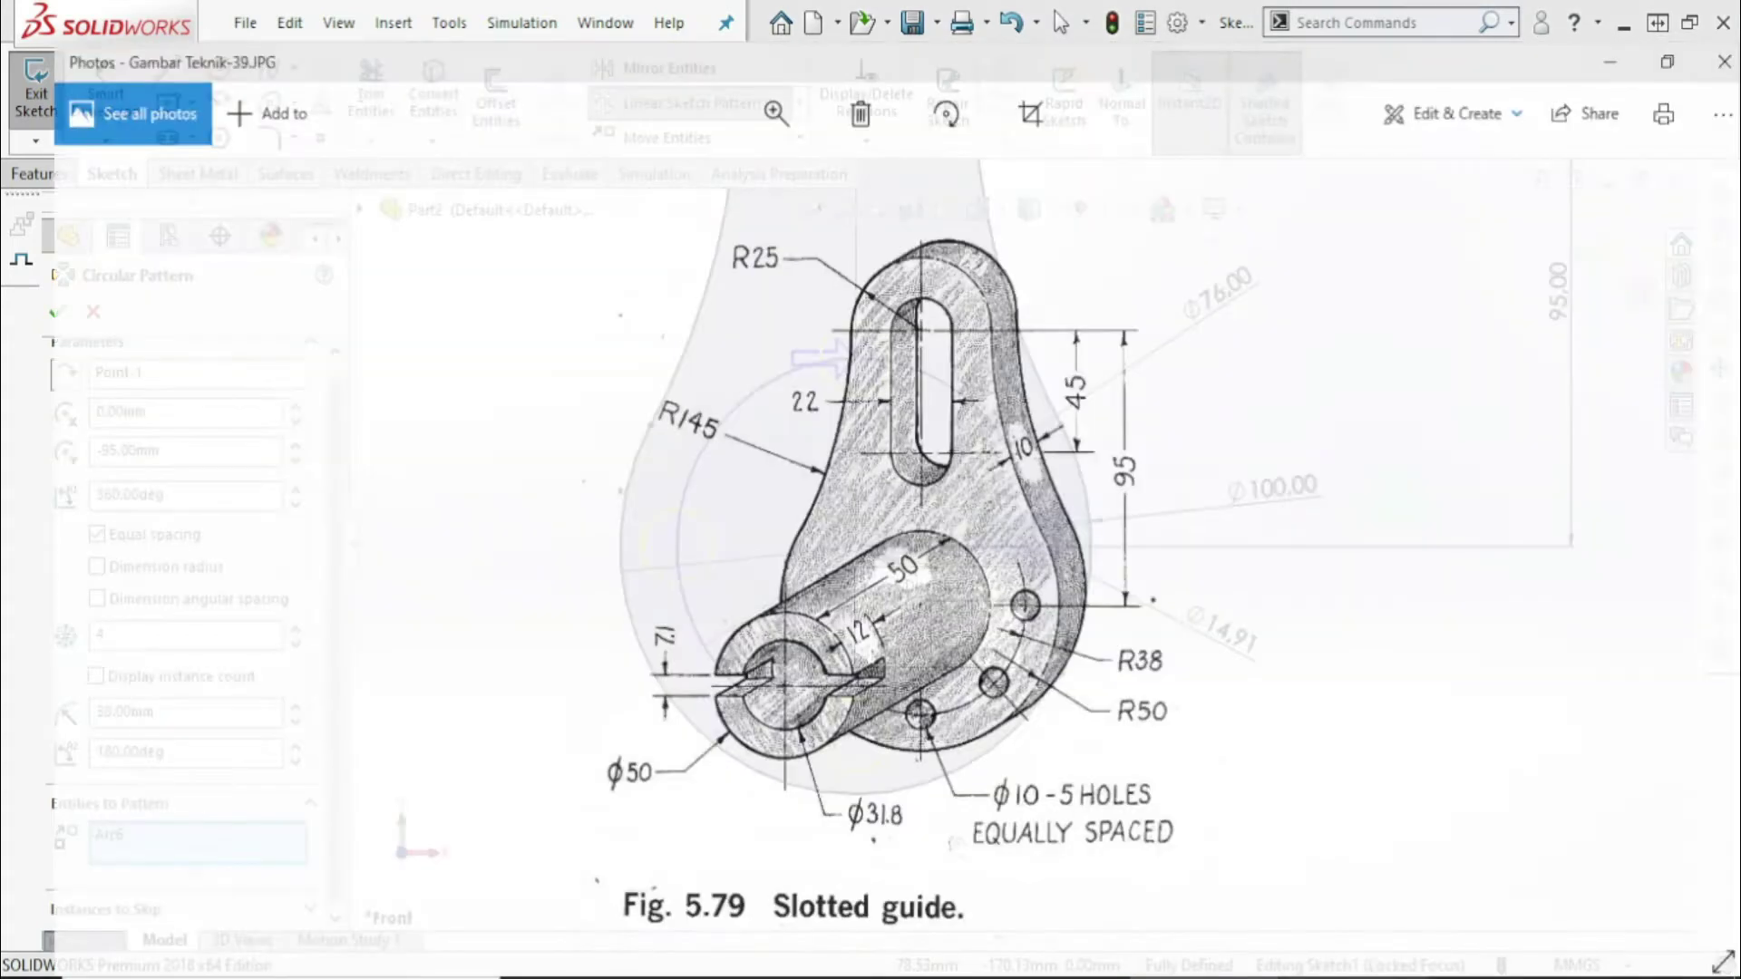
{"action": "key", "text": "alt+Tab"}
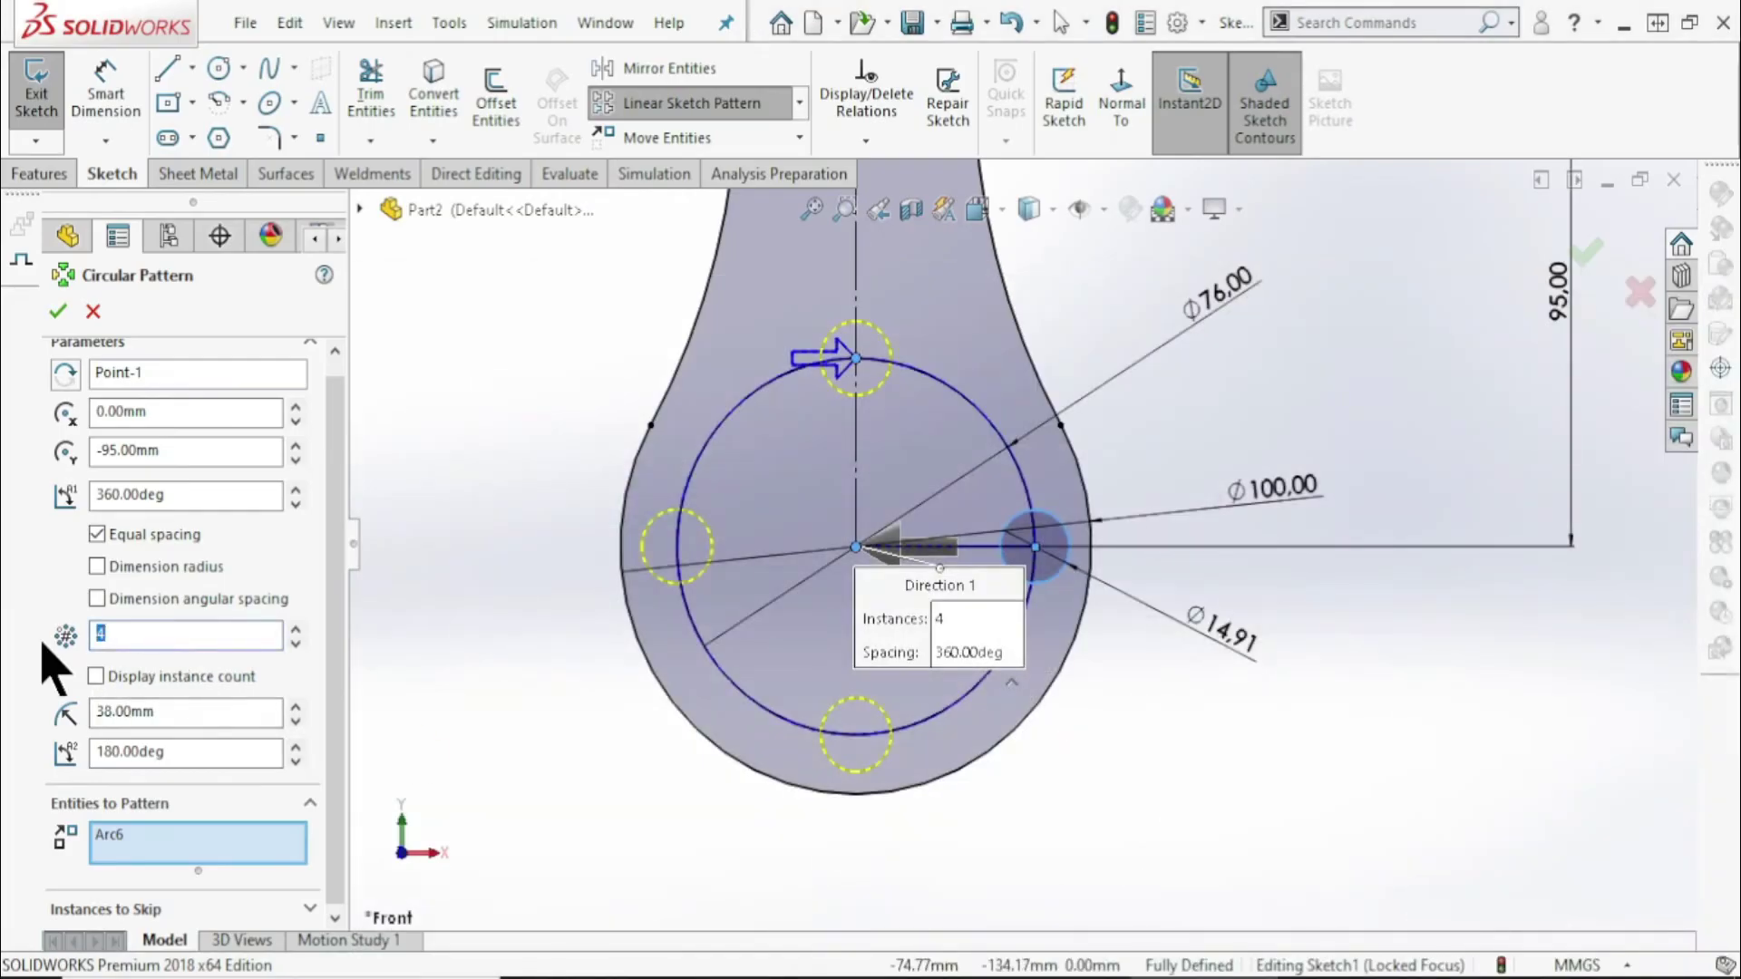
{"action": "type", "text": "5"}
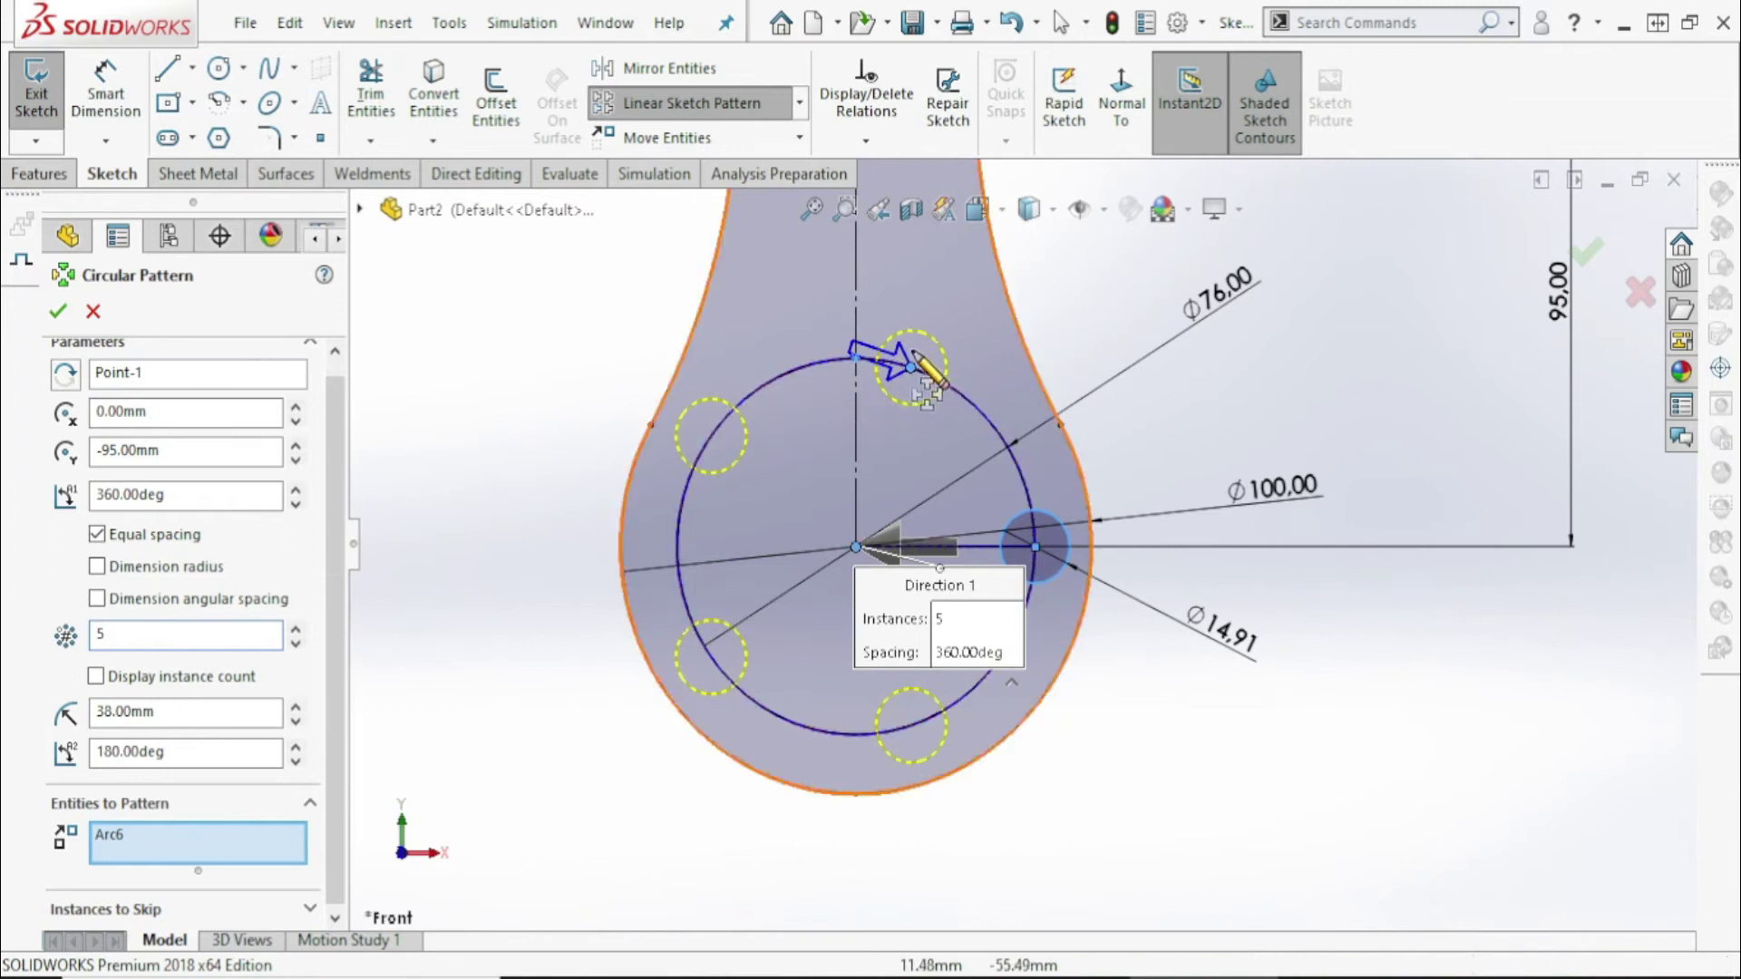
{"action": "left_click_drag", "start_coordinate": [911, 366], "coordinate": [794, 384]}
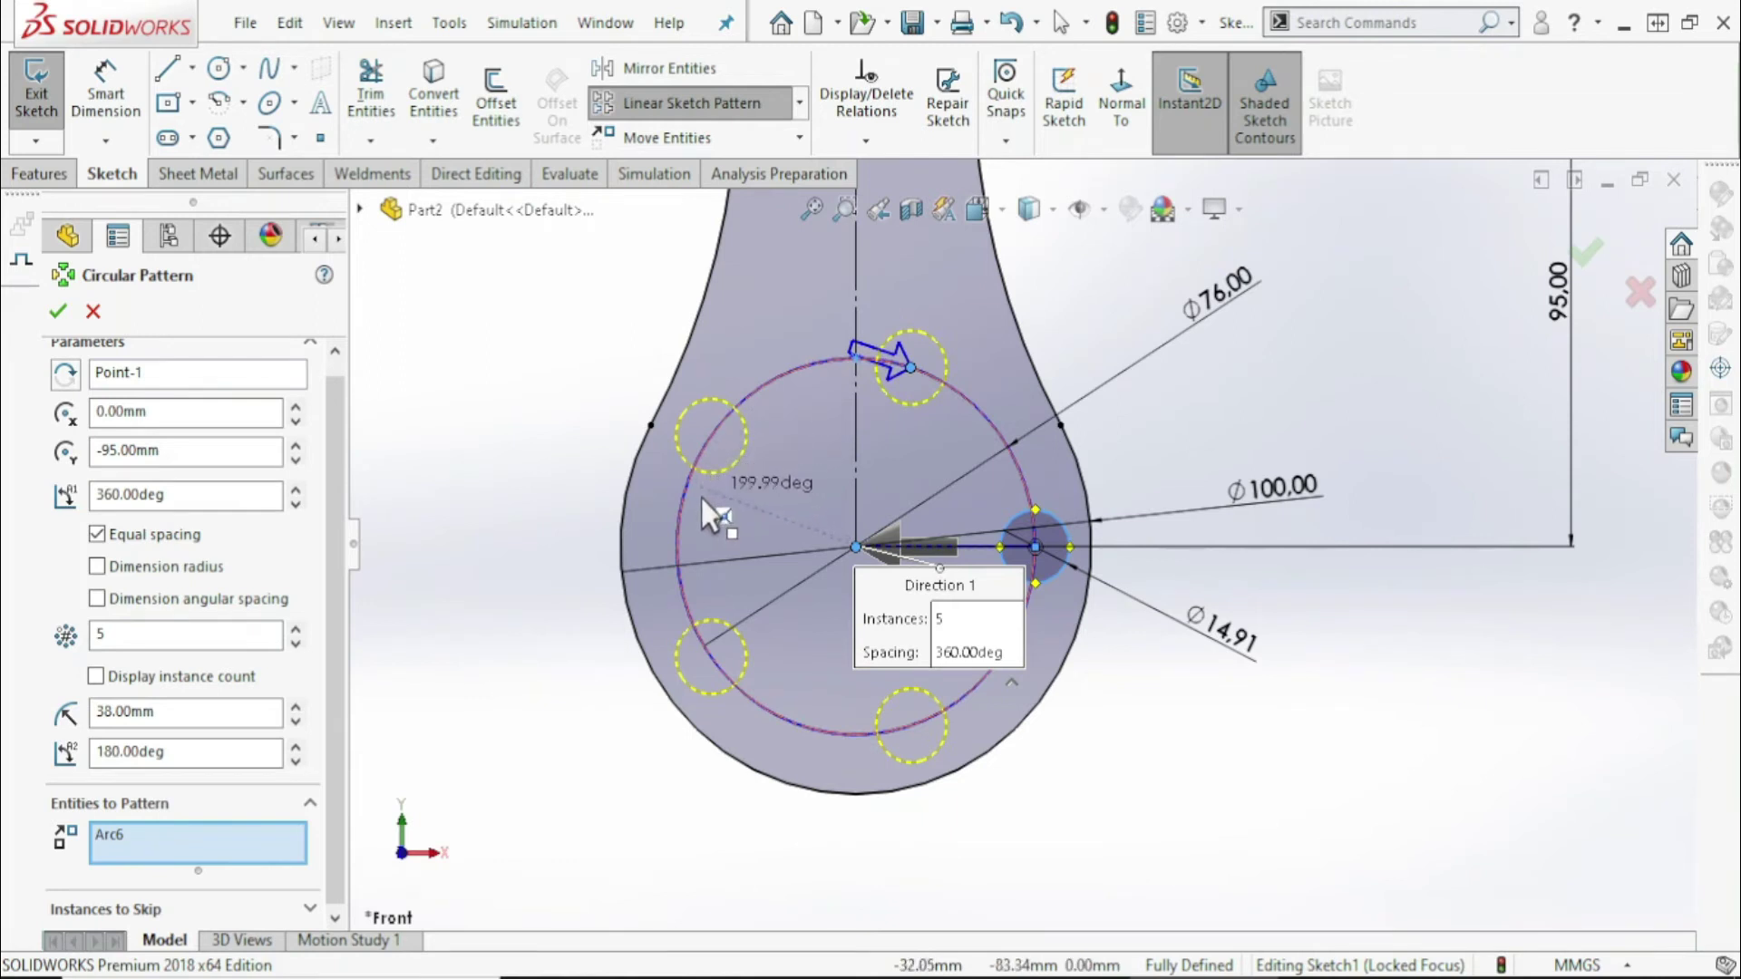
{"action": "left_click_drag", "start_coordinate": [688, 529], "coordinate": [681, 553]}
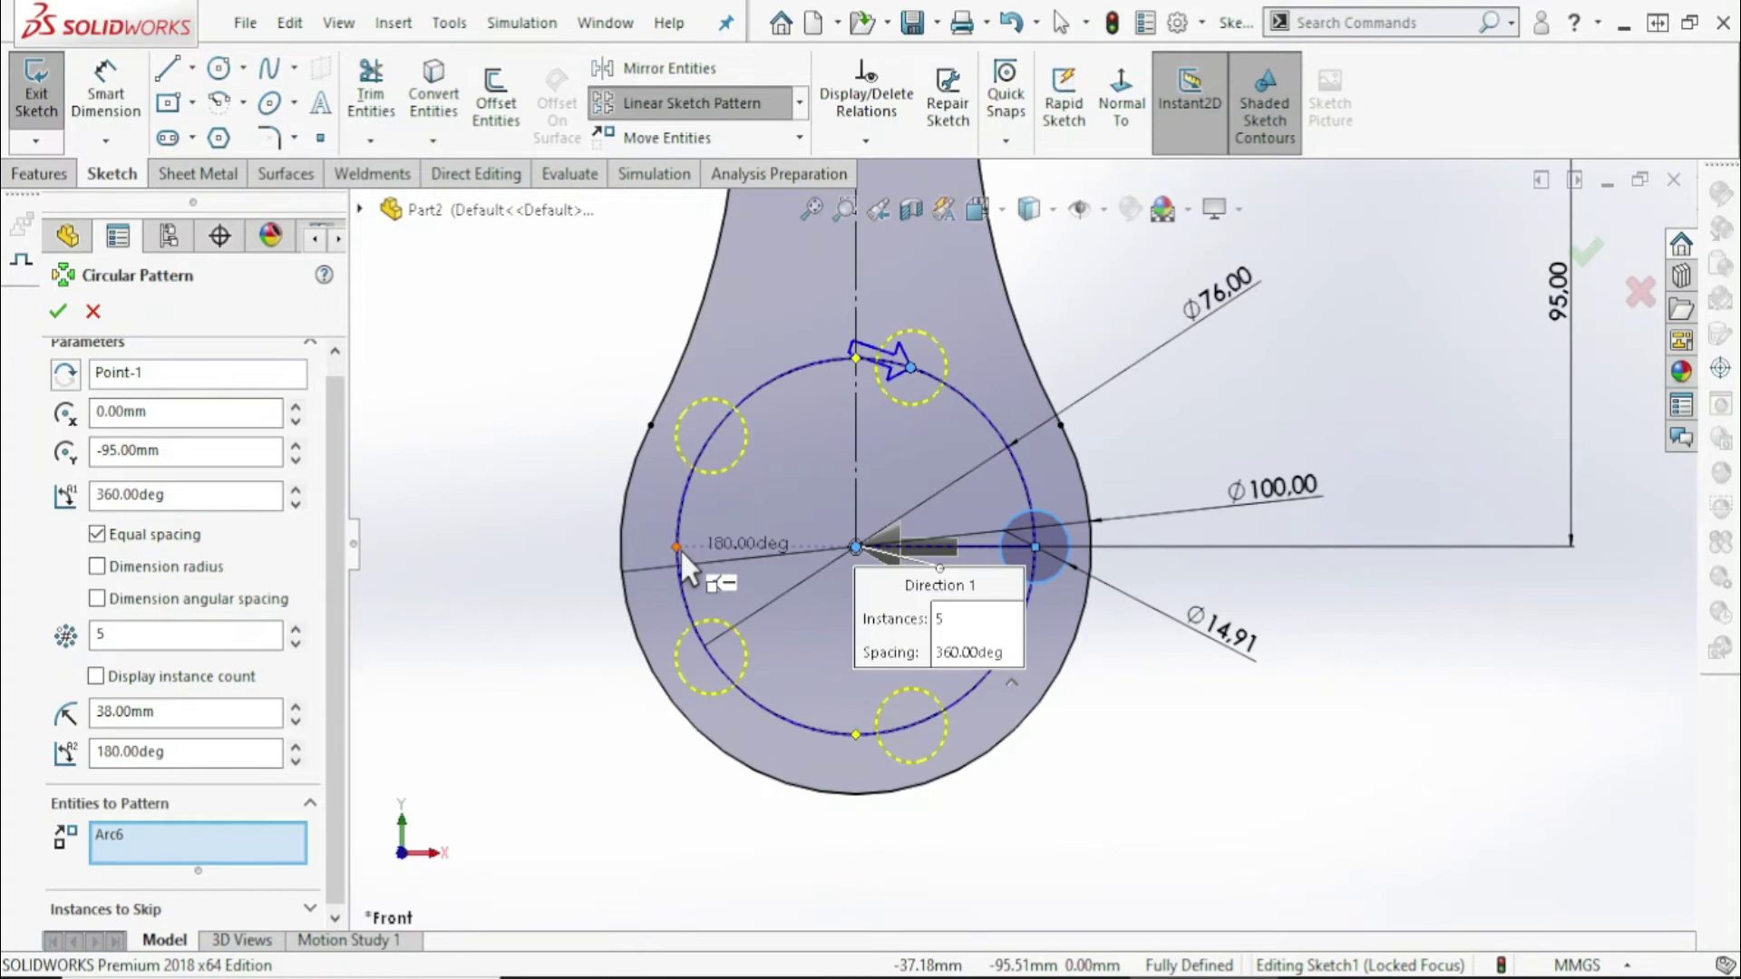
{"action": "left_click_drag", "start_coordinate": [681, 547], "coordinate": [680, 546]}
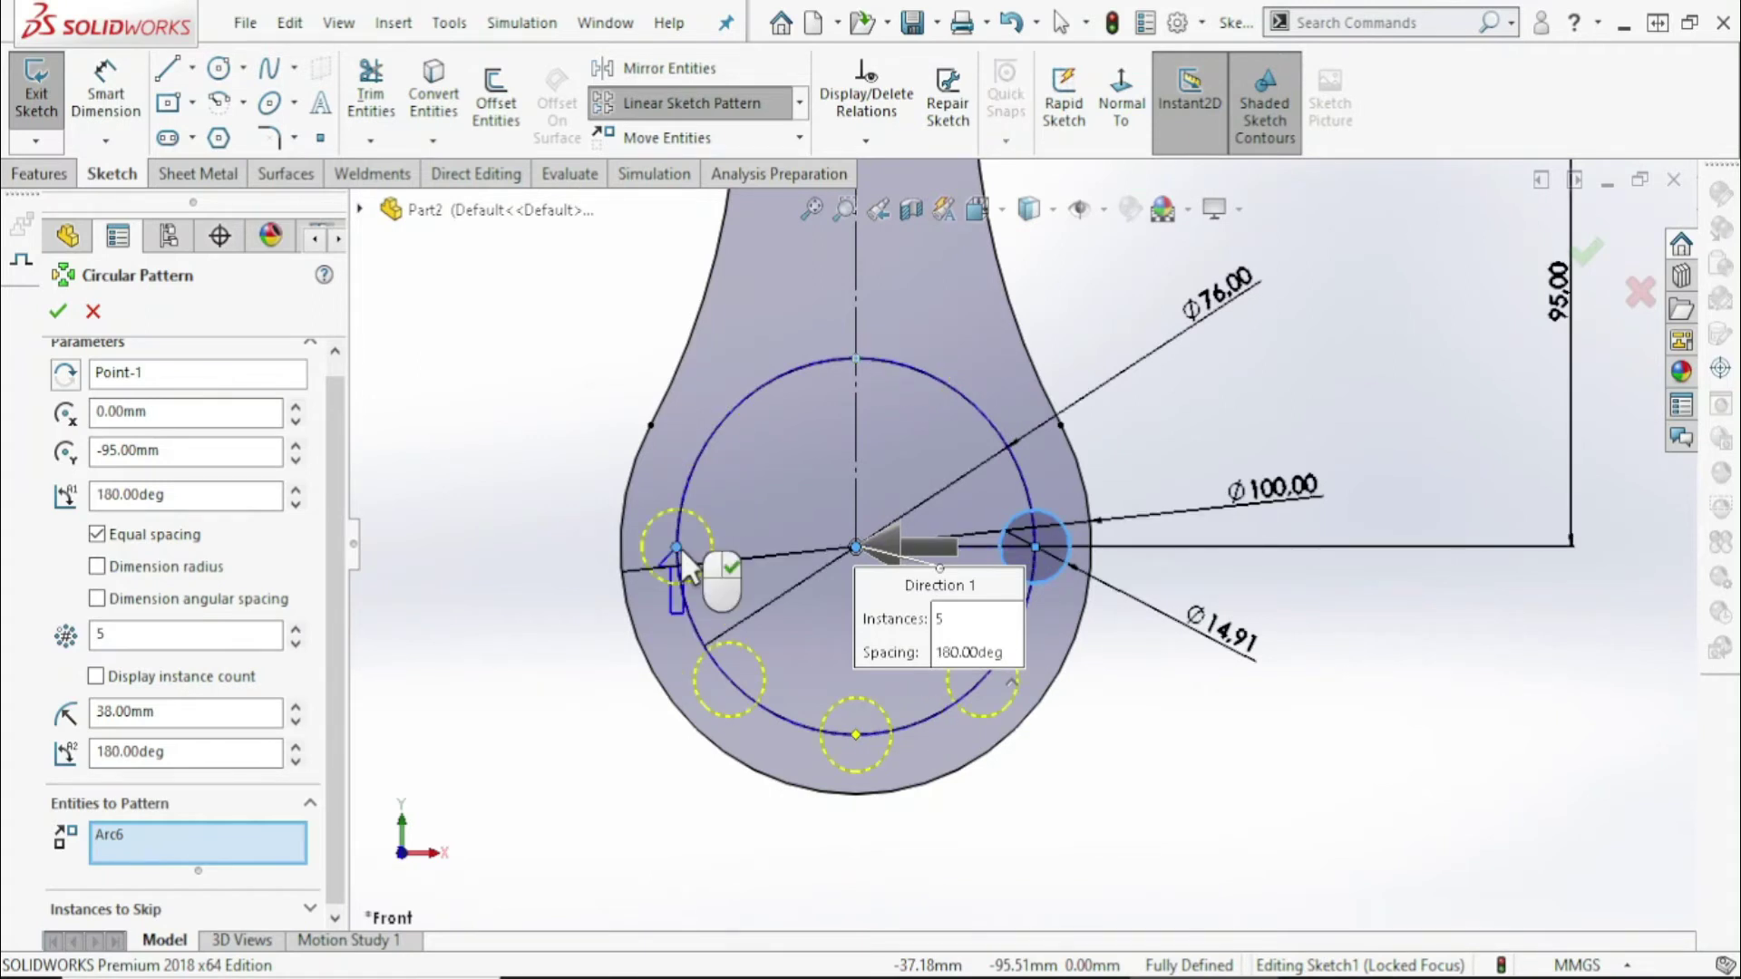
{"action": "left_click", "coordinate": [60, 312]}
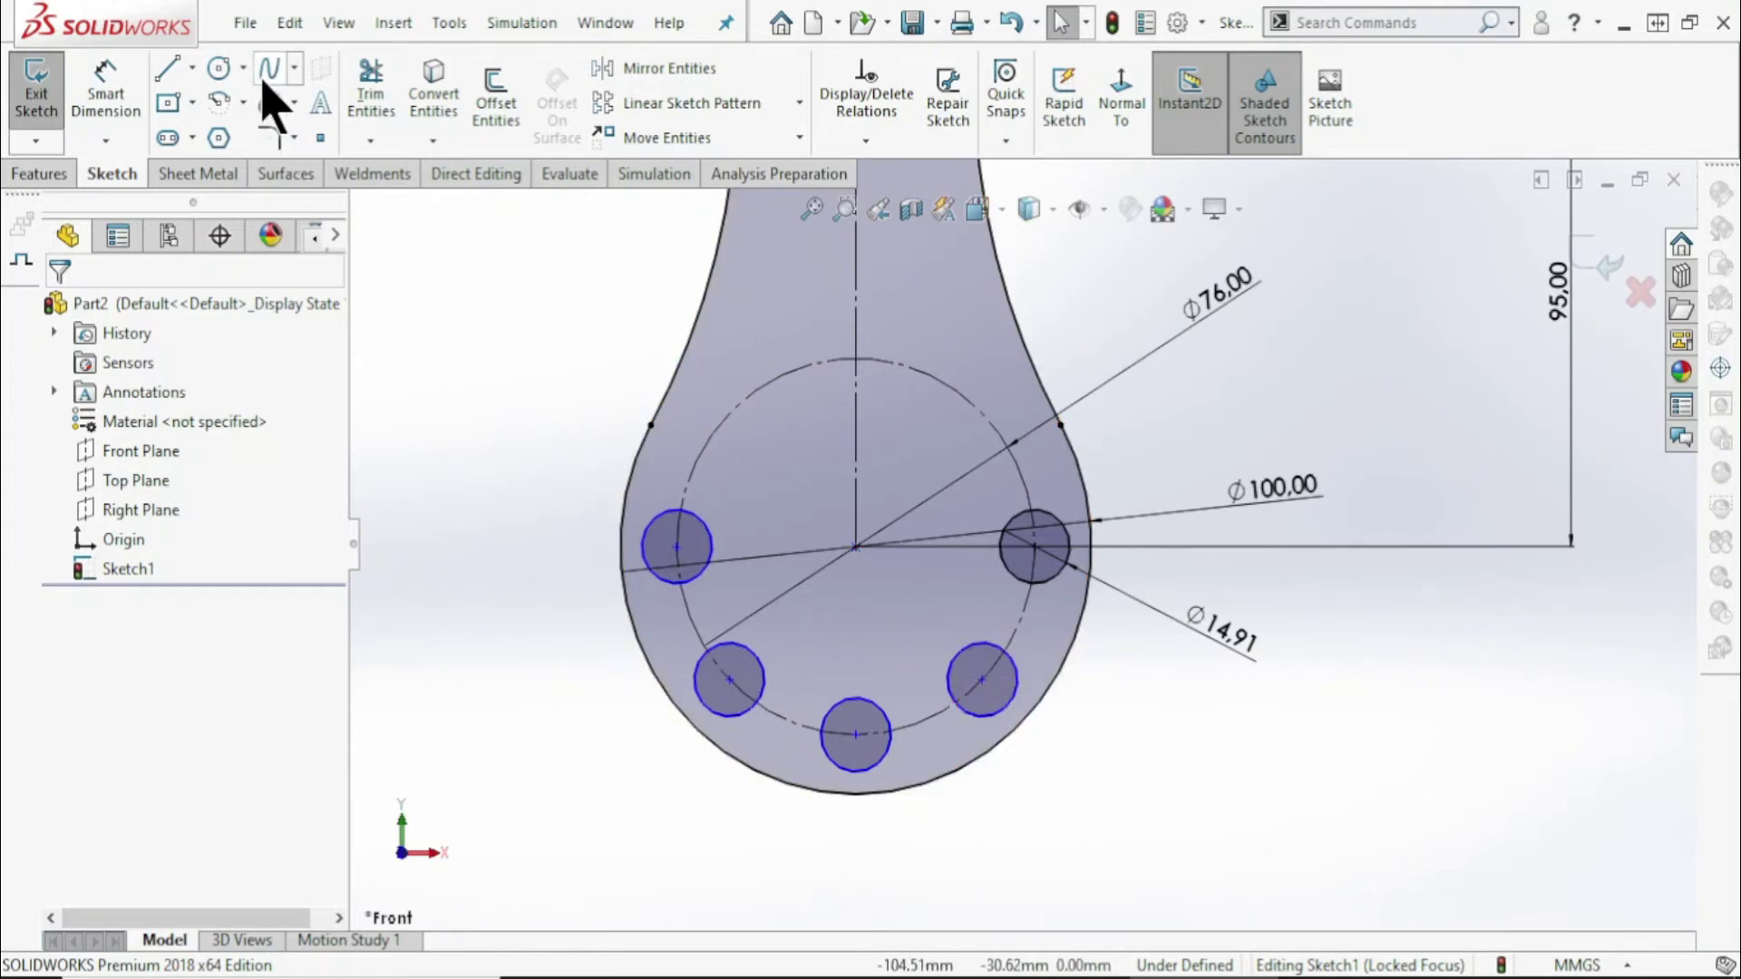
Change the hole diameter dimension from 14.91 to 10
{"action": "left_click", "coordinate": [106, 91]}
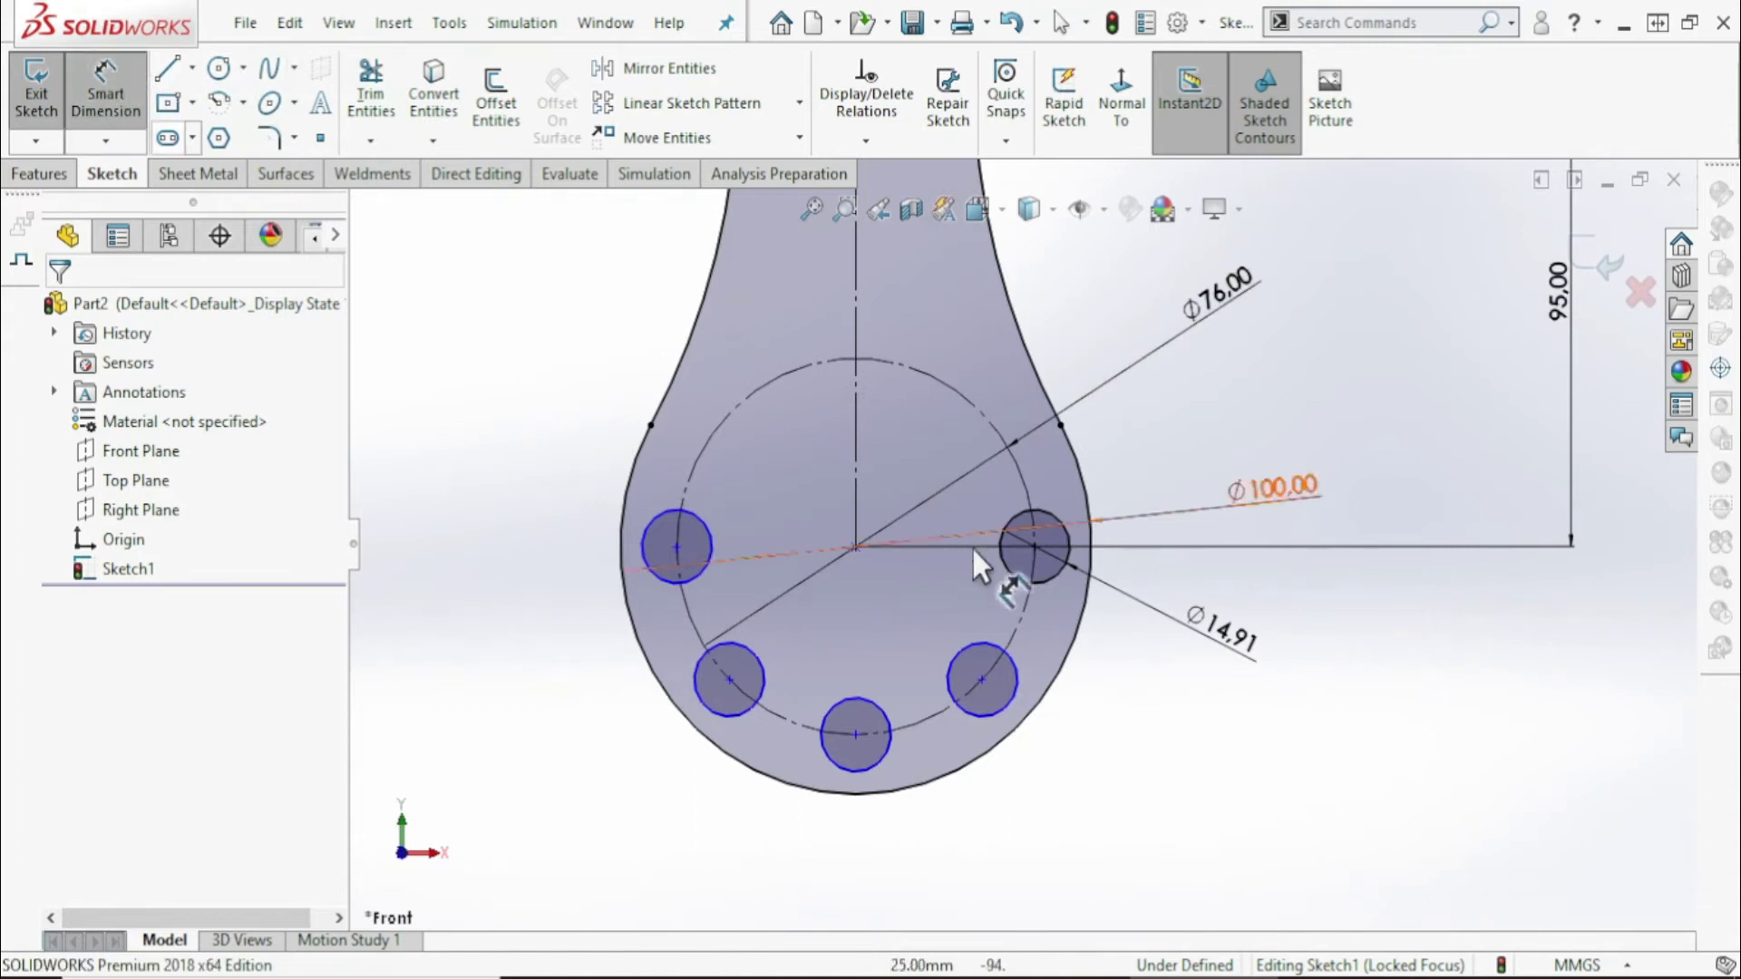
{"action": "left_click", "coordinate": [1015, 671]}
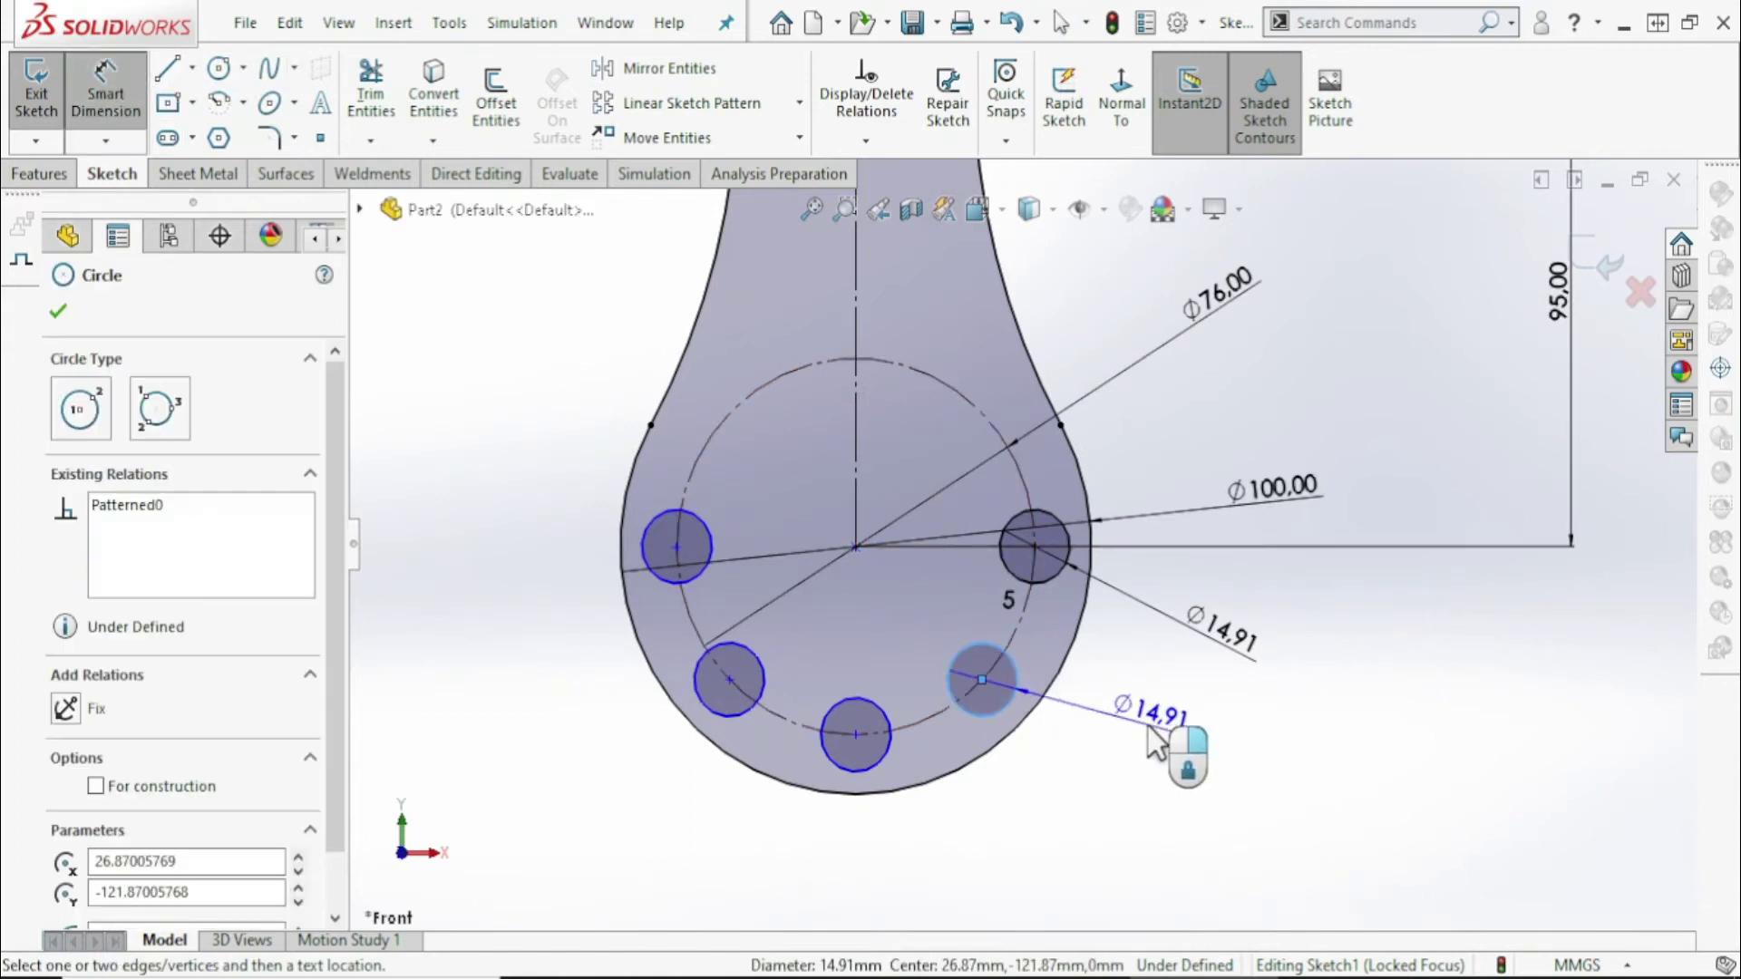
{"action": "key", "text": "Escape"}
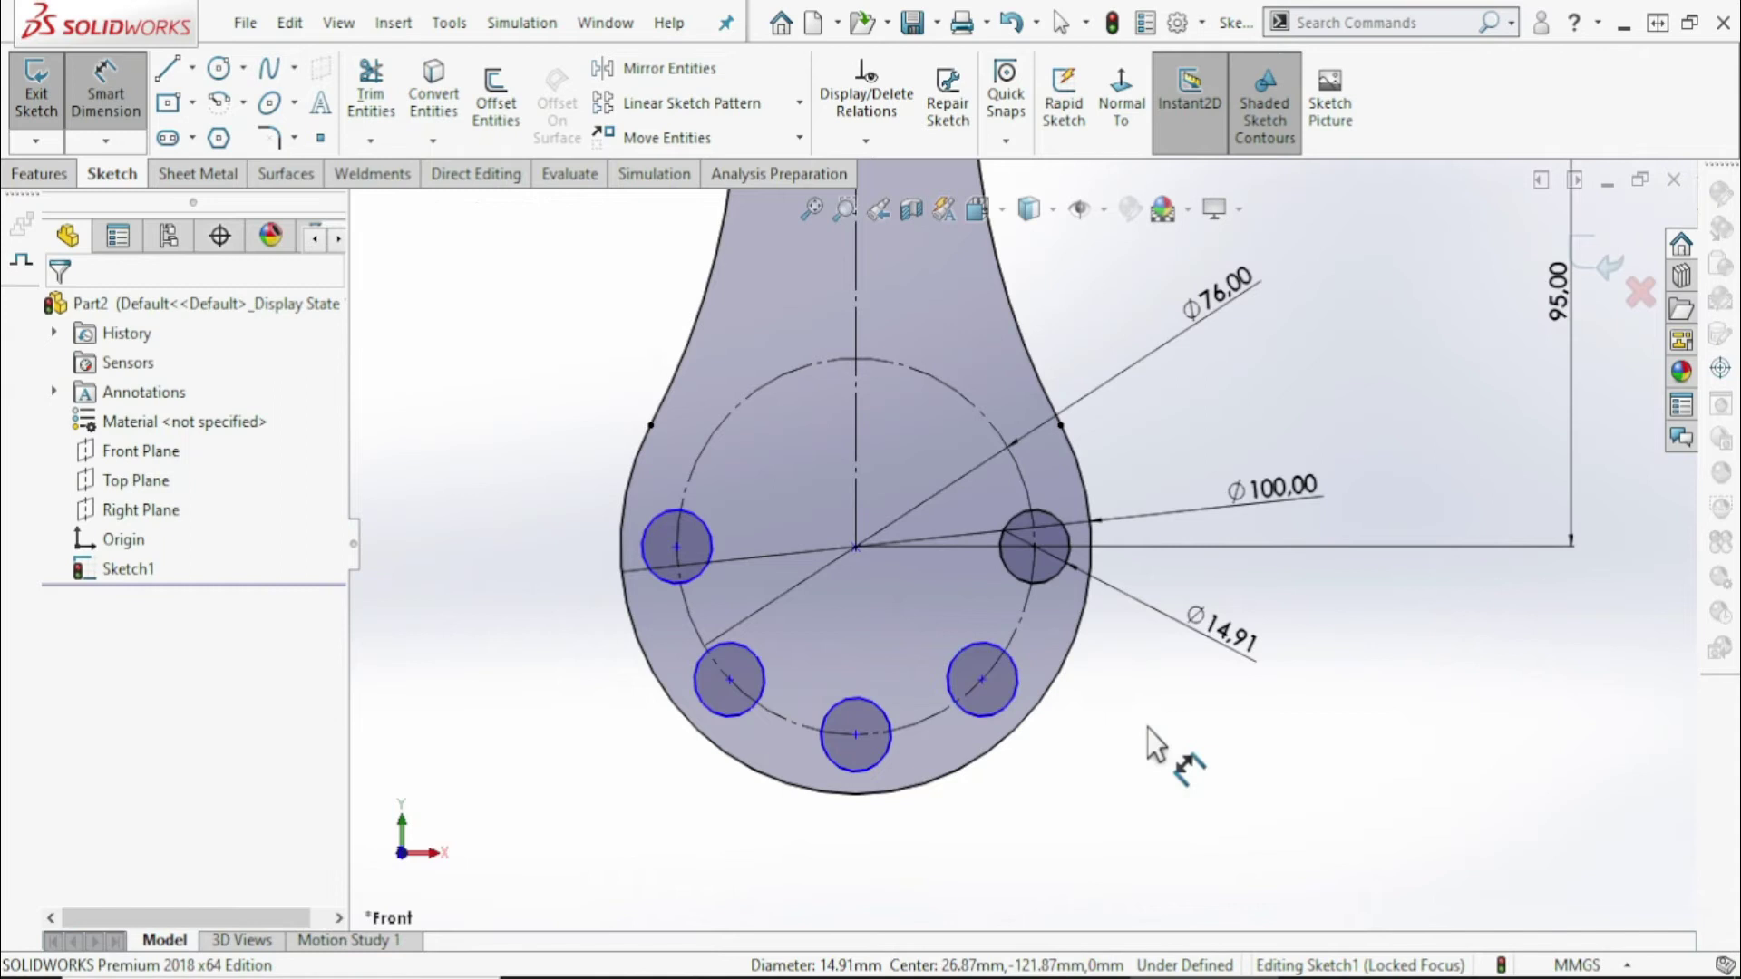
{"action": "key", "text": "alt+Tab"}
{"action": "key", "text": "alt+Tab"}
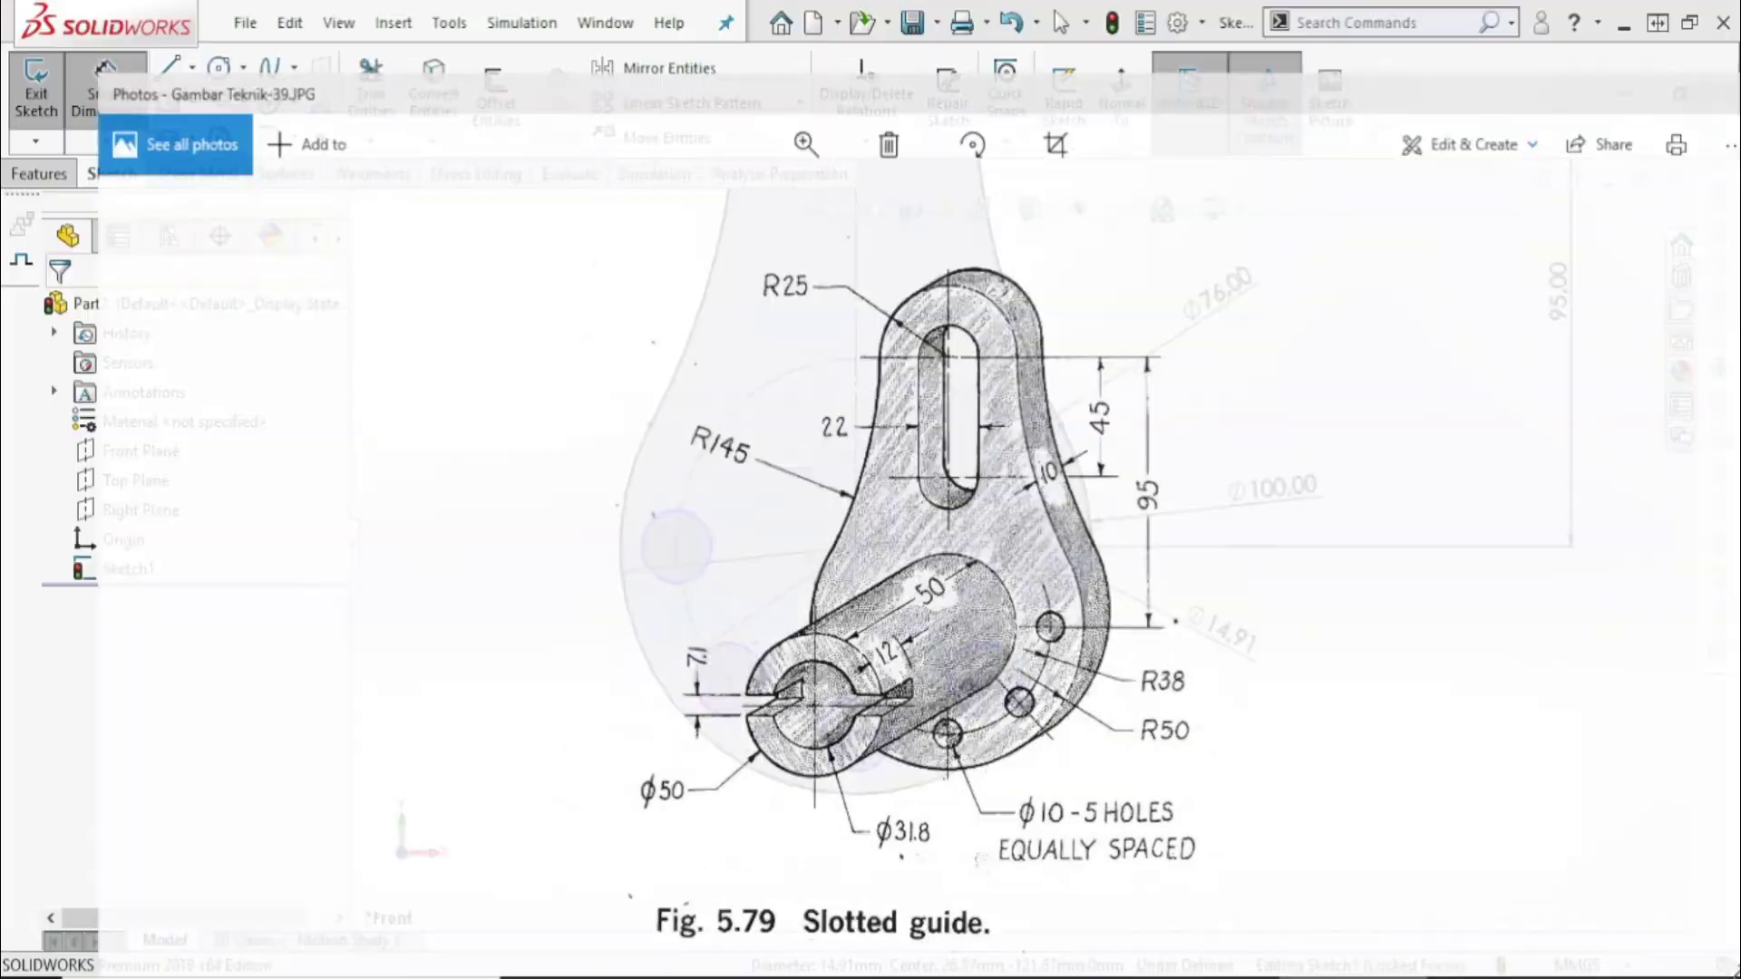
{"action": "left_click", "coordinate": [1231, 658]}
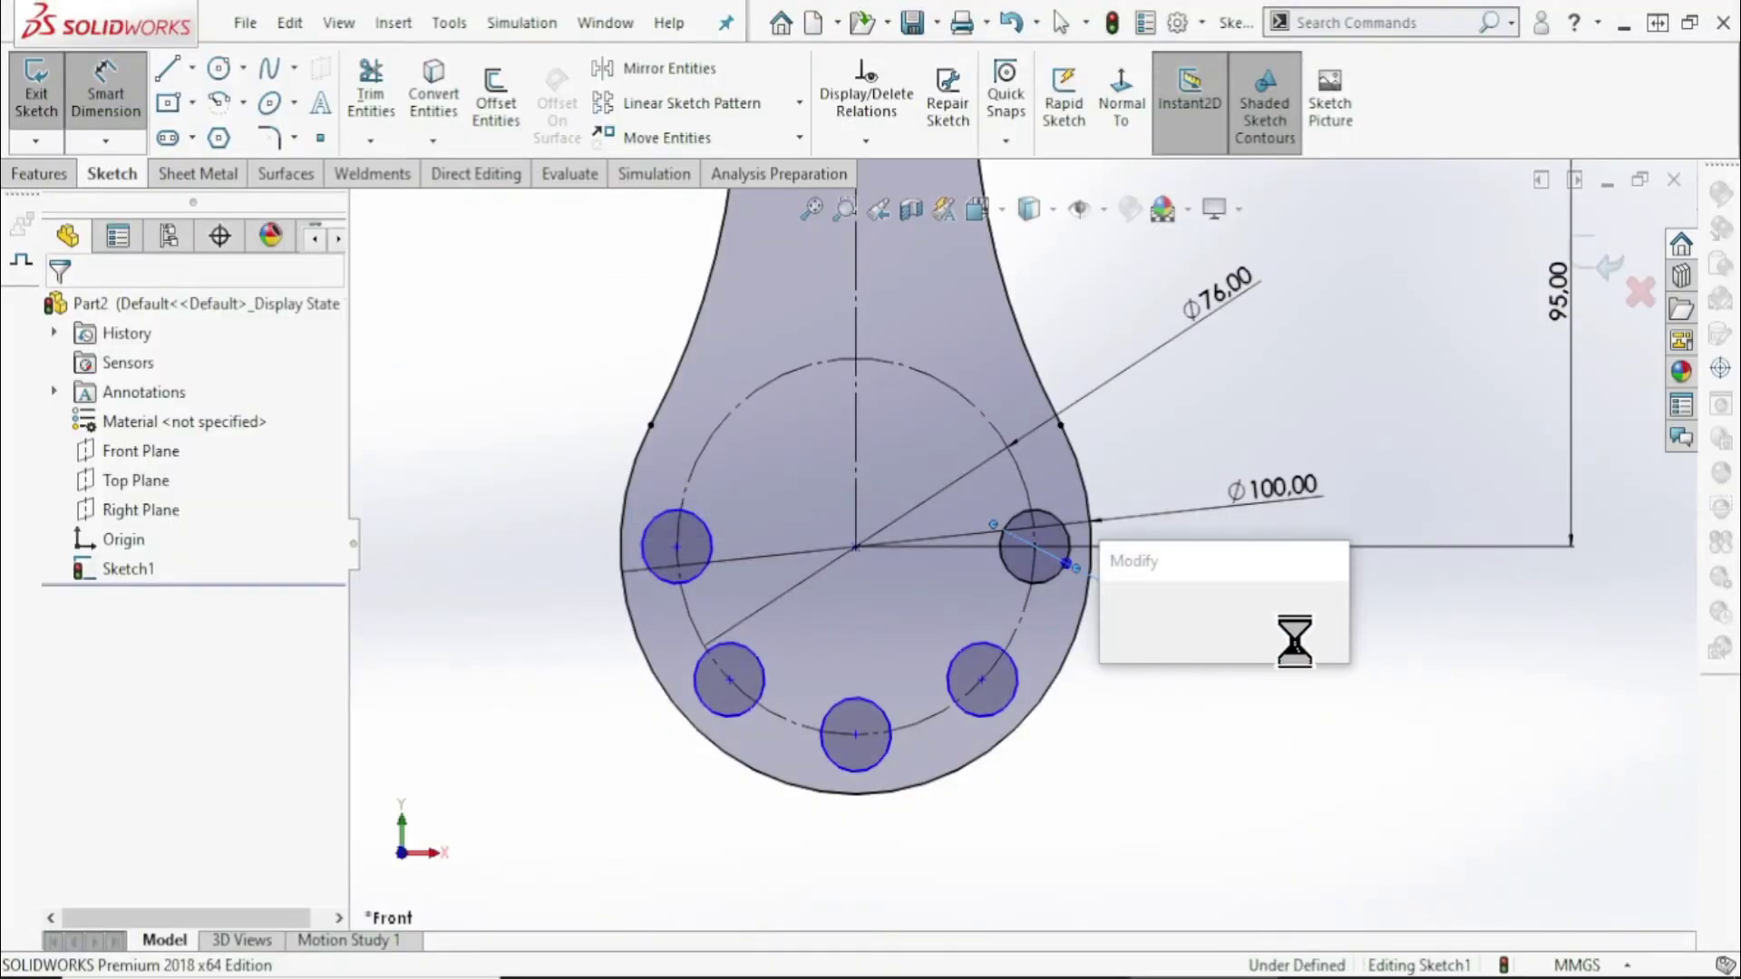
{"action": "type", "text": "1"}
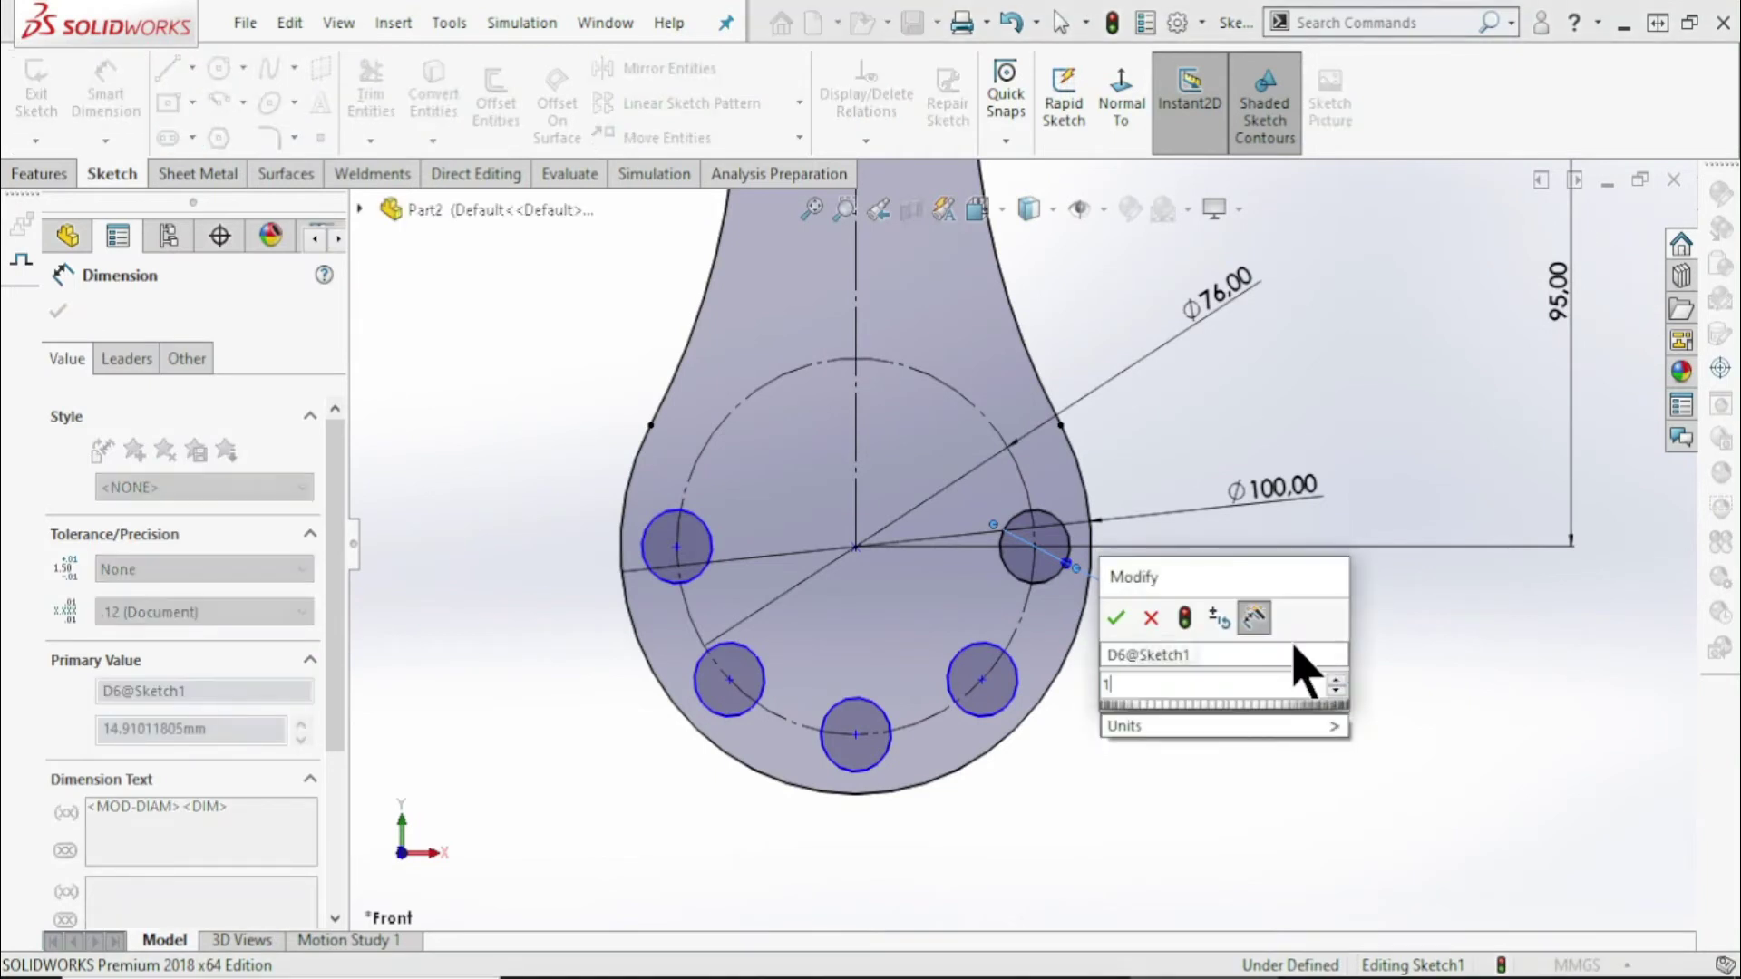
{"action": "type", "text": "0"}
{"action": "key", "text": "Return"}
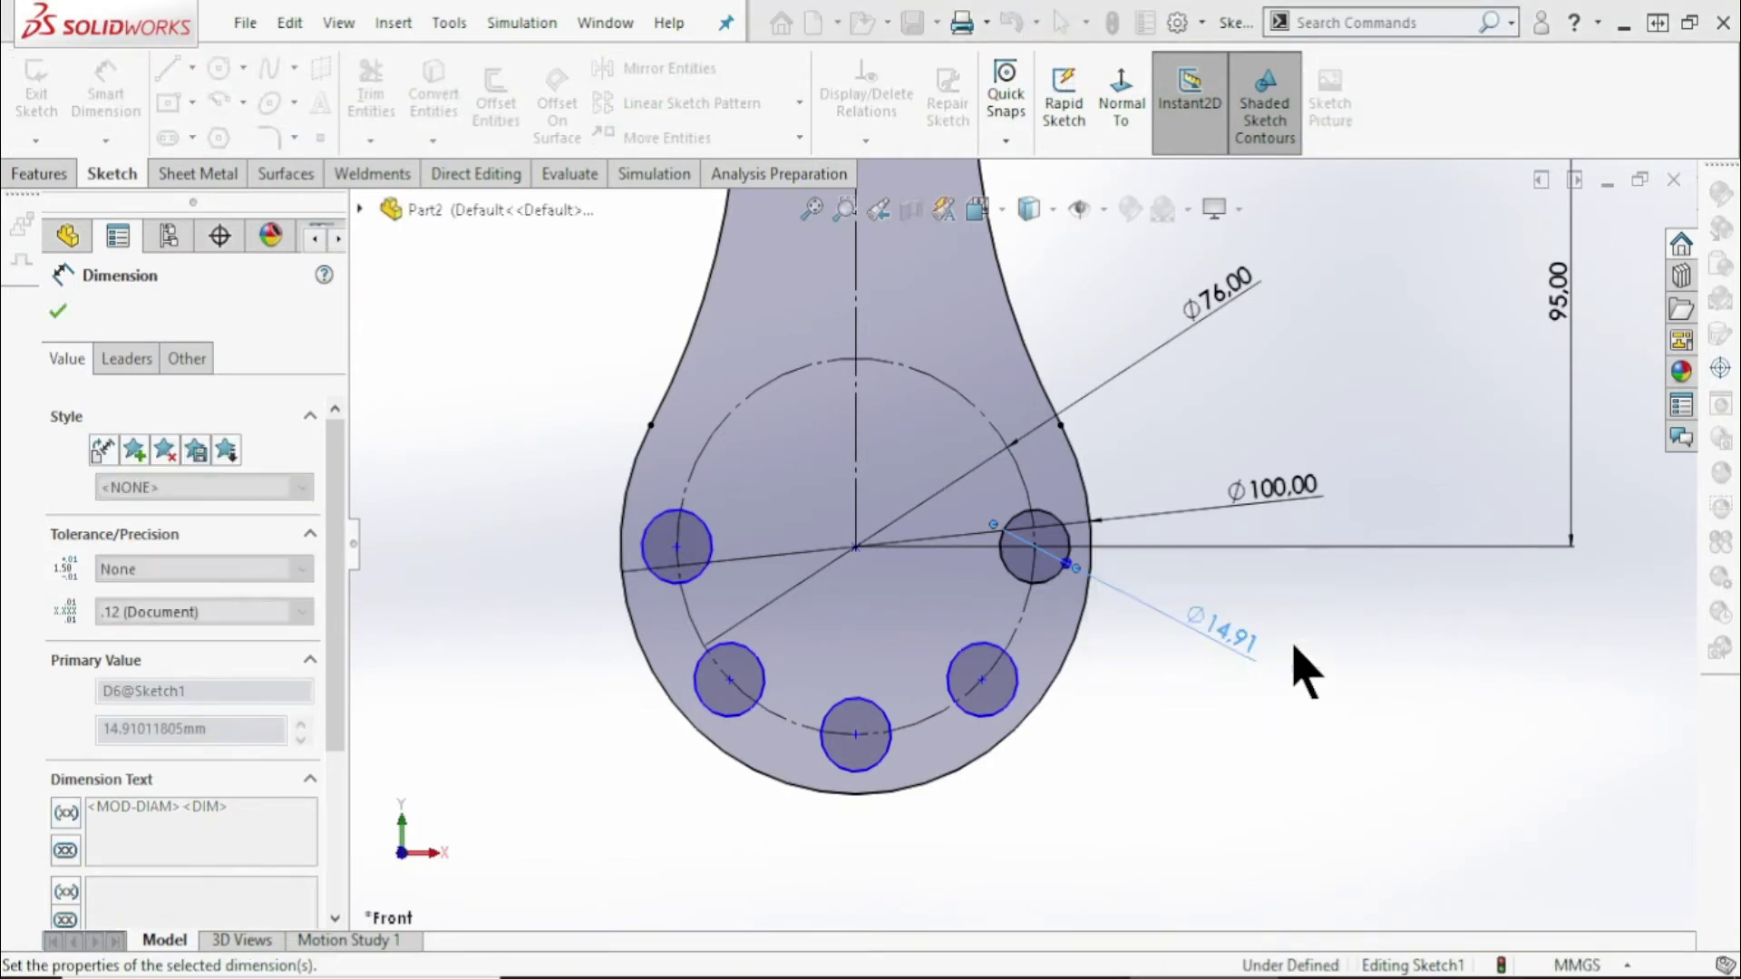
{"action": "left_click", "coordinate": [1117, 689]}
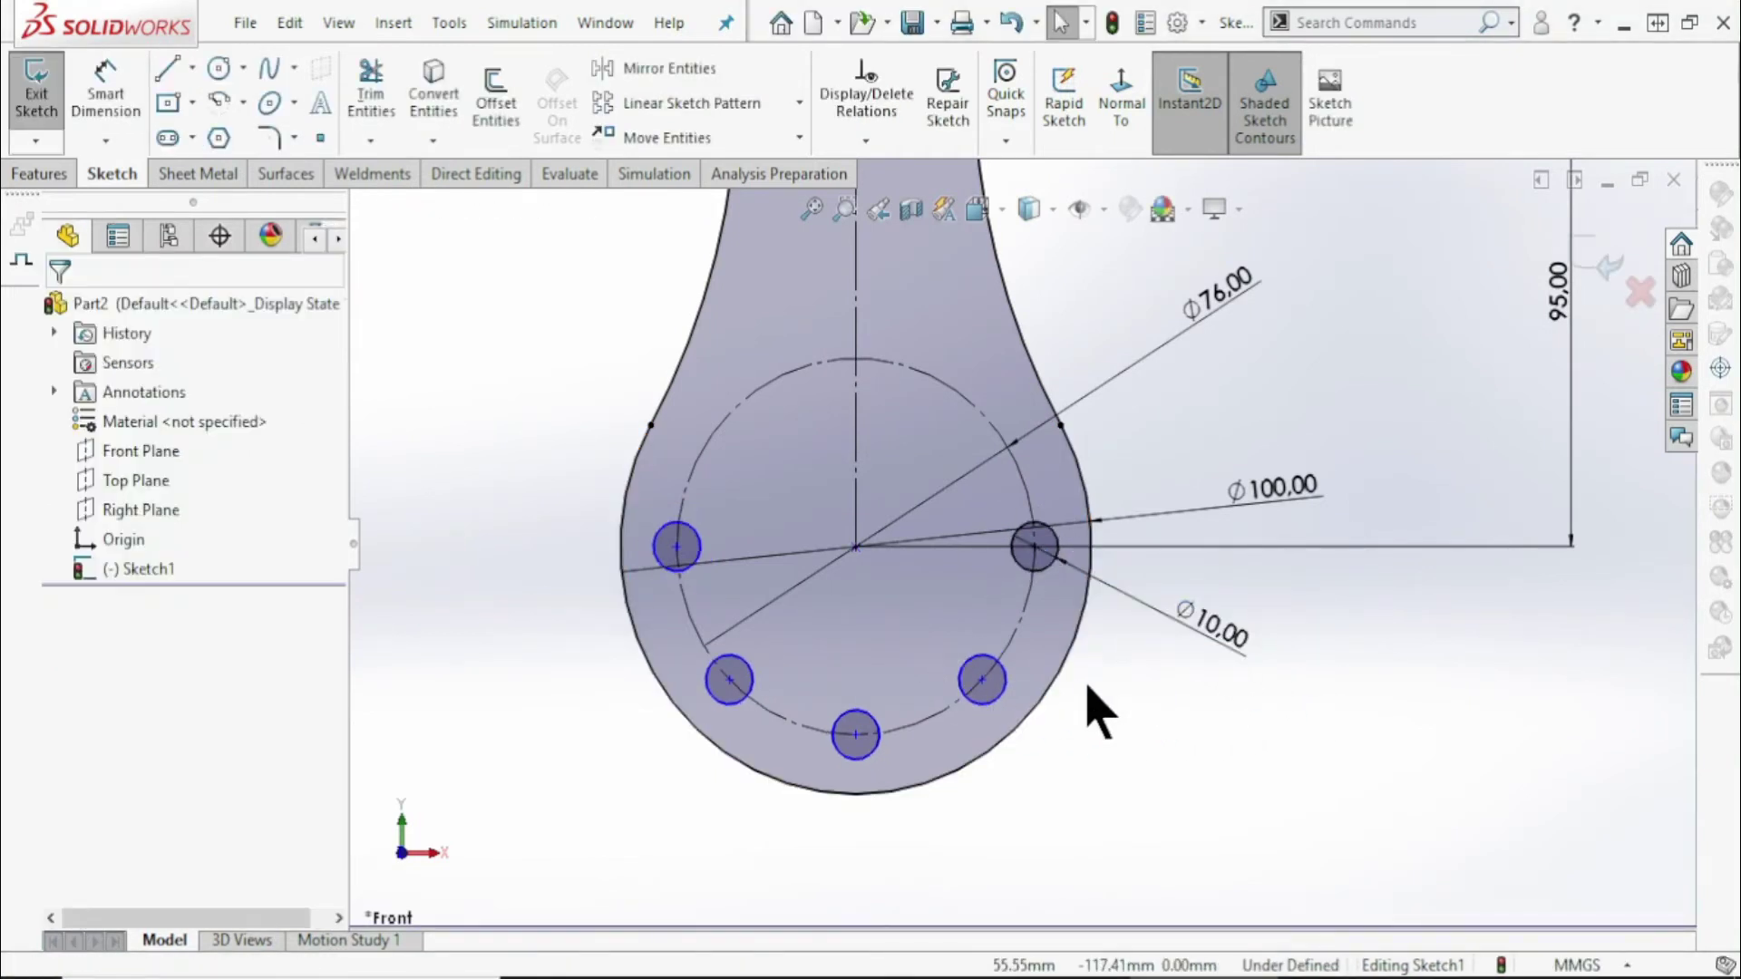
Add a driven Ø10 diameter dimension to the lower-right hole
{"action": "left_click", "coordinate": [106, 91]}
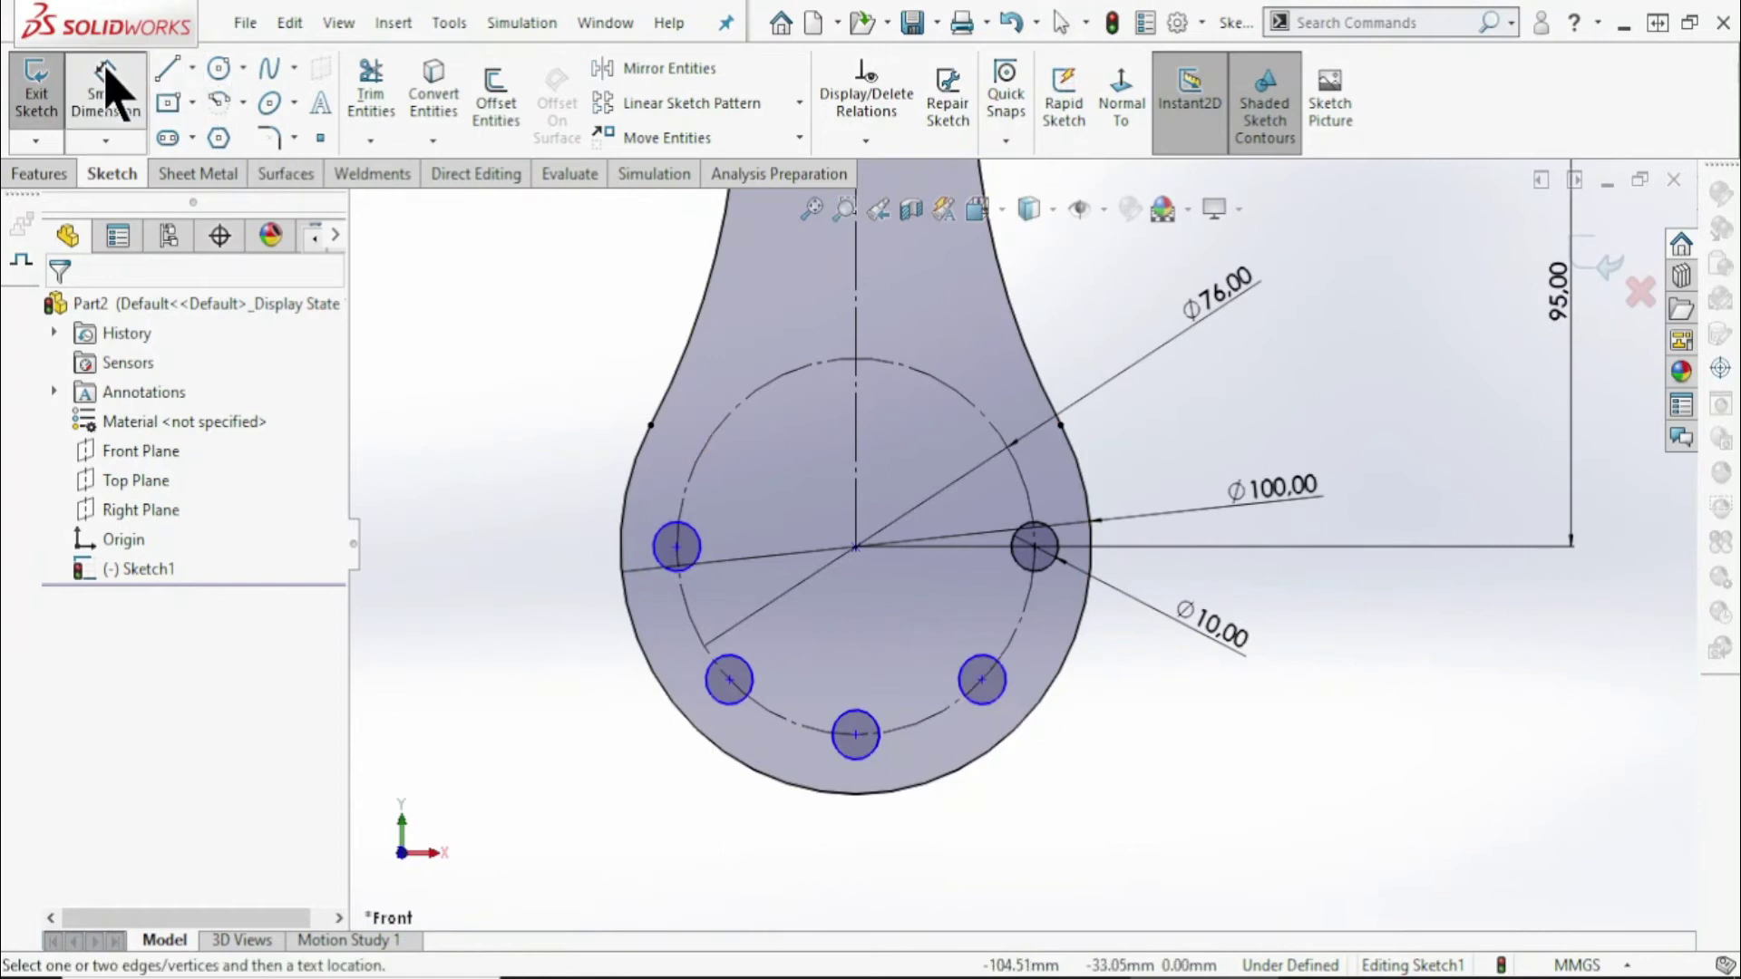
{"action": "left_click", "coordinate": [856, 546]}
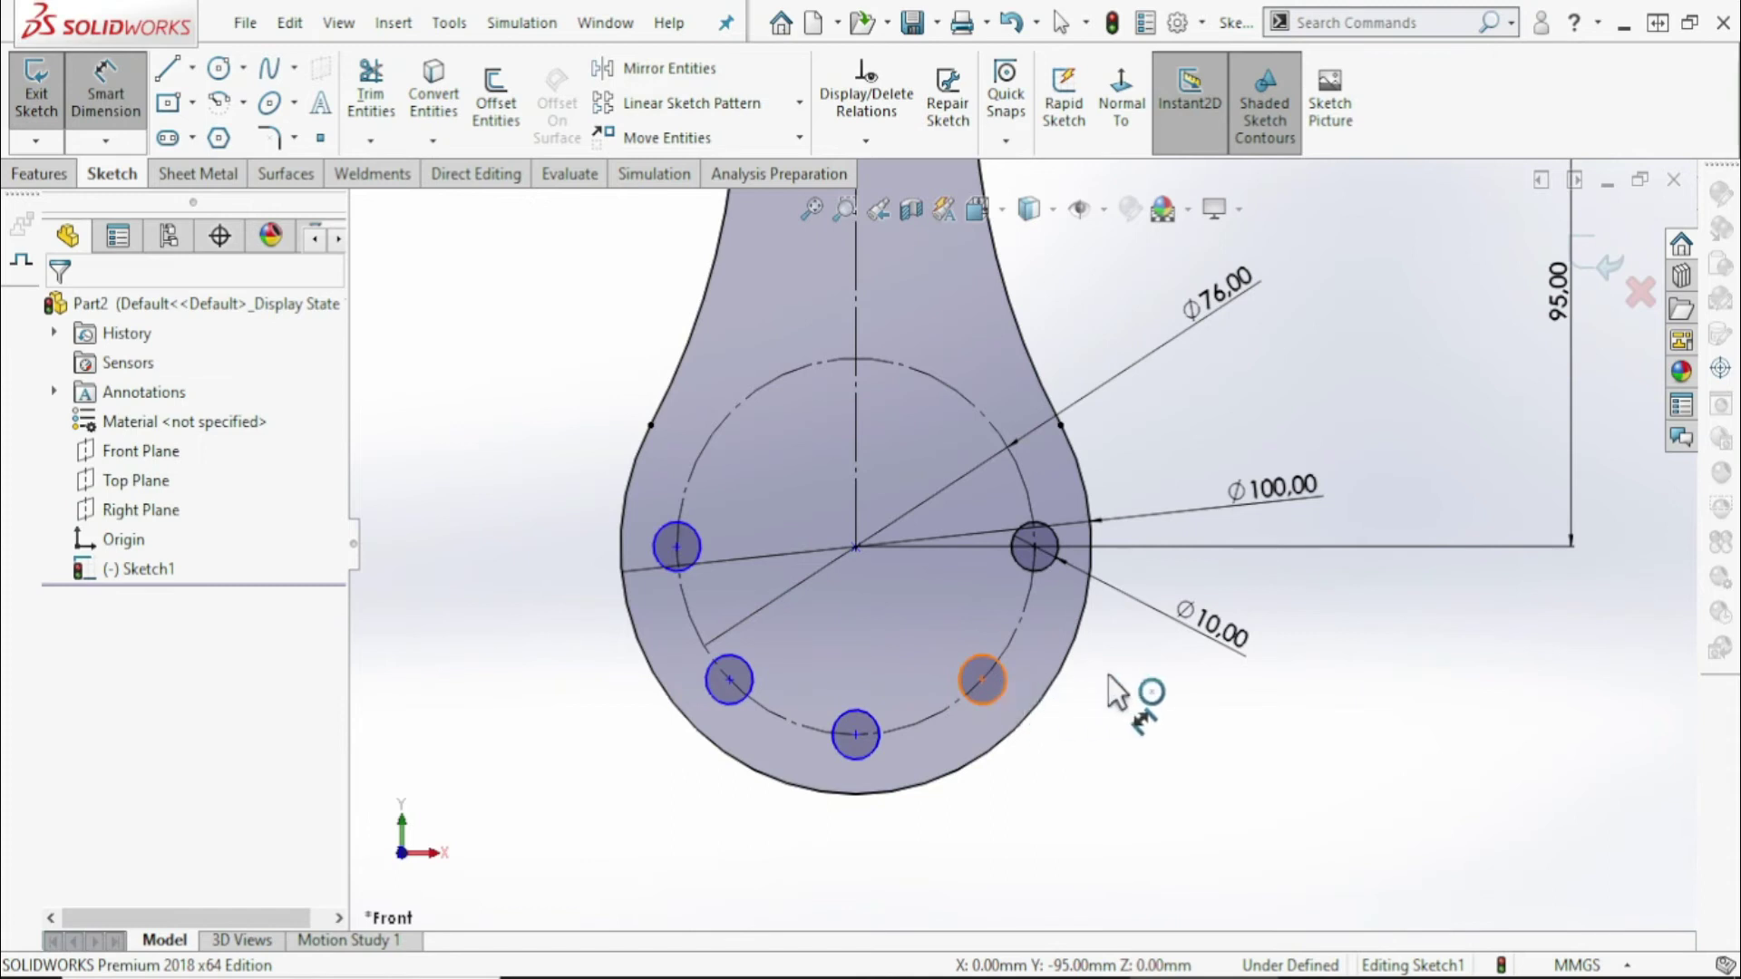
{"action": "left_click", "coordinate": [1002, 691]}
{"action": "left_click", "coordinate": [1120, 746]}
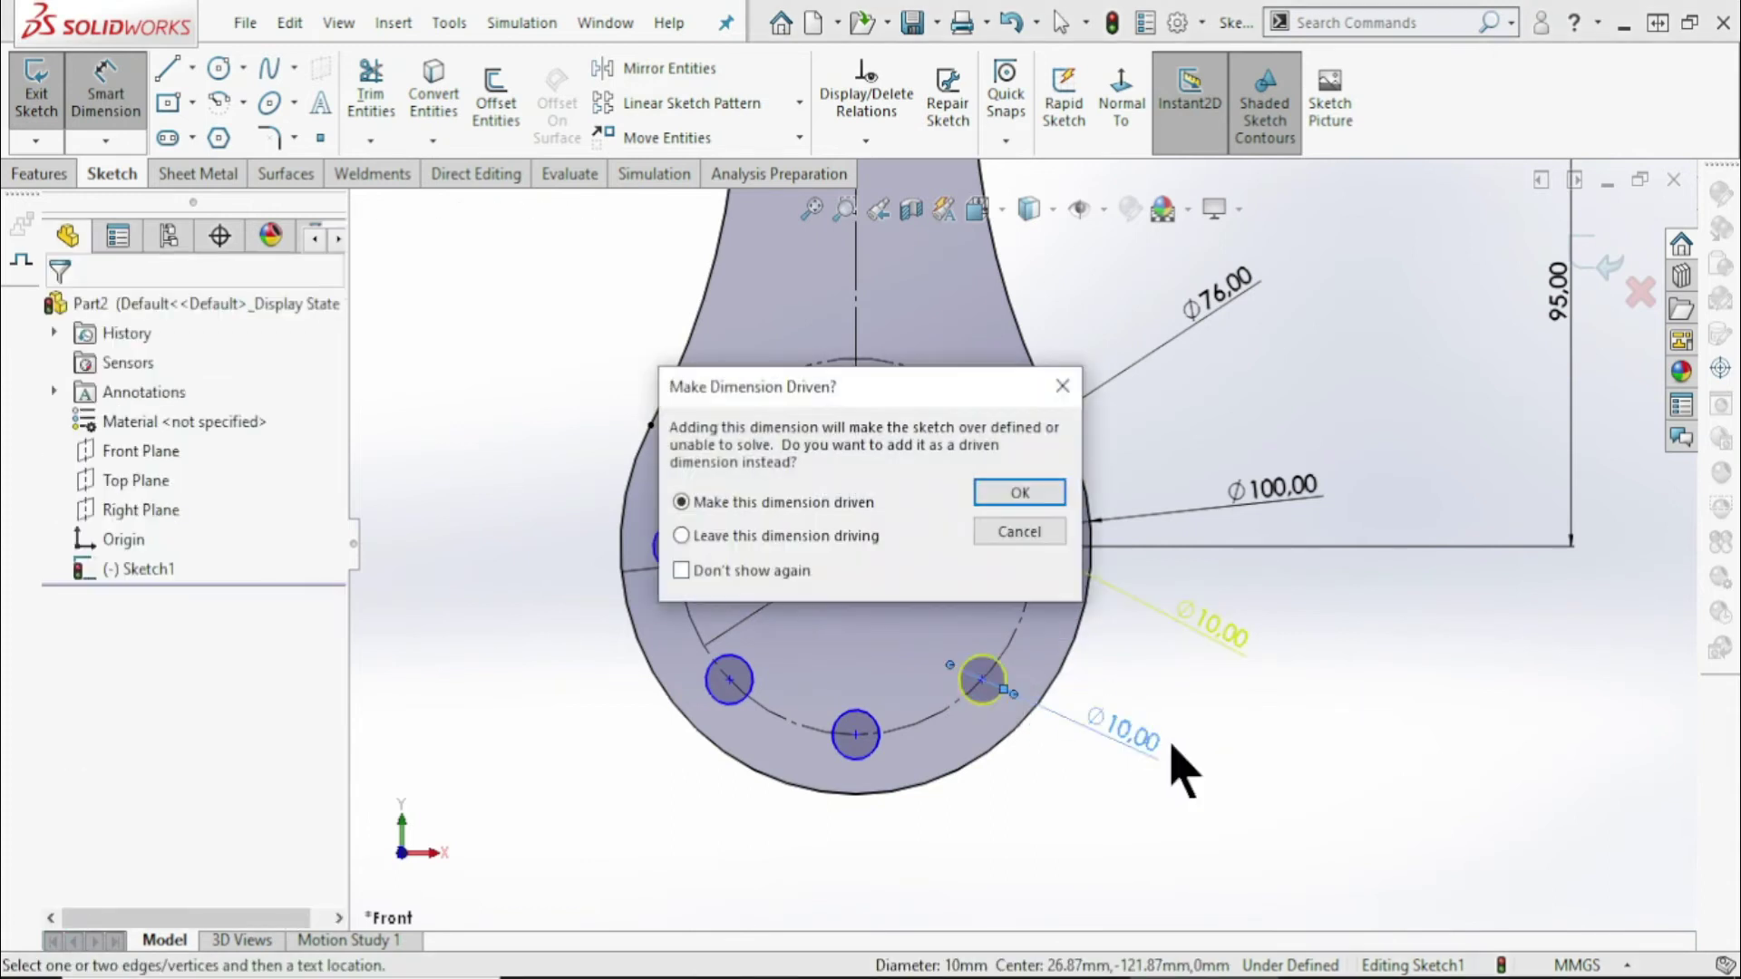
{"action": "left_click", "coordinate": [1062, 386]}
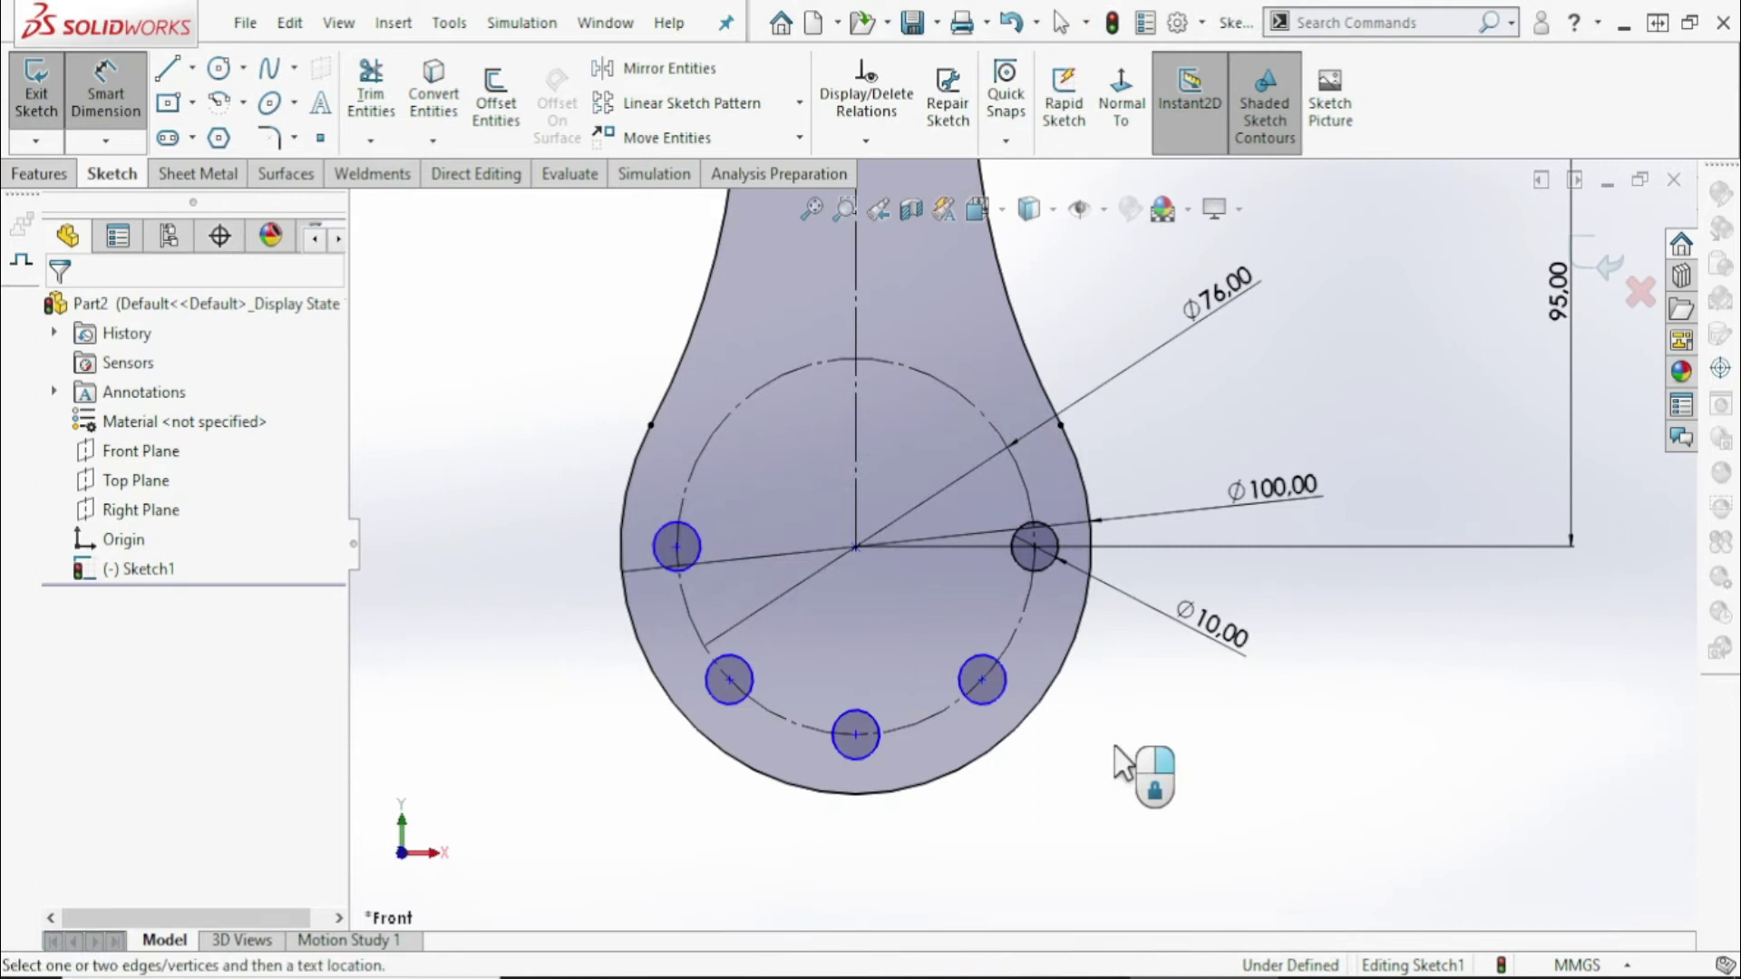
{"action": "right_click", "coordinate": [1116, 750]}
{"action": "left_click", "coordinate": [1070, 825]}
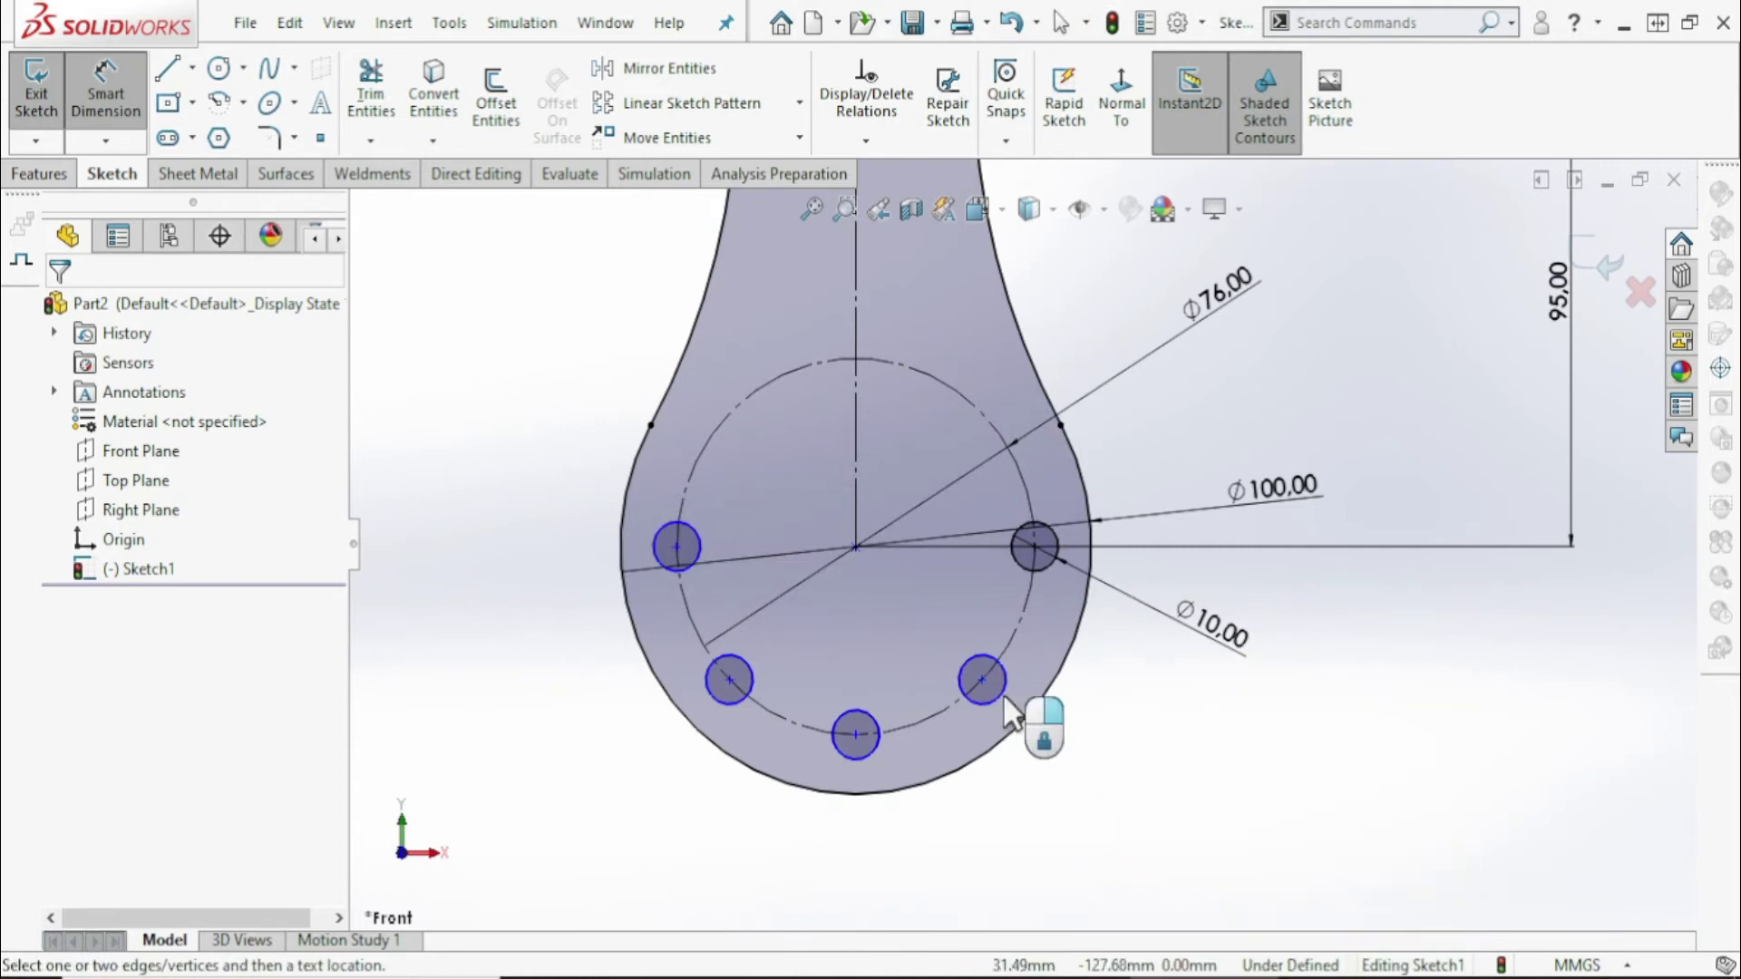
{"action": "key", "text": "Escape"}
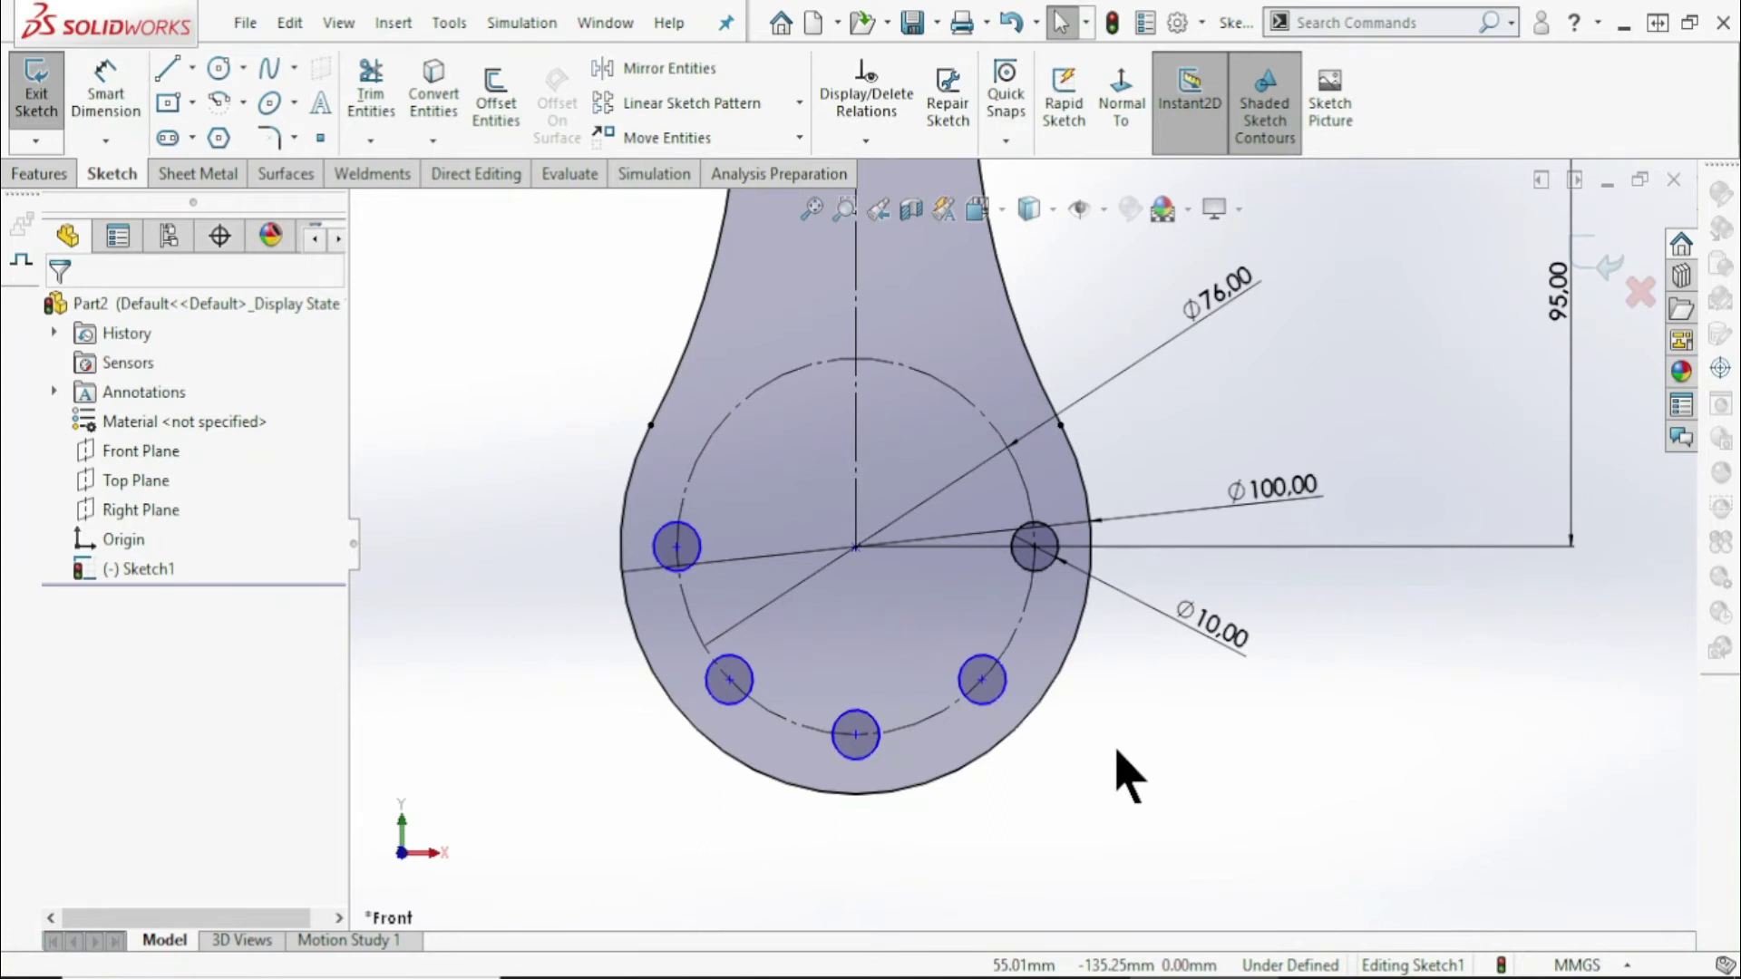
{"action": "right_click", "coordinate": [1117, 750]}
{"action": "left_click", "coordinate": [1080, 796]}
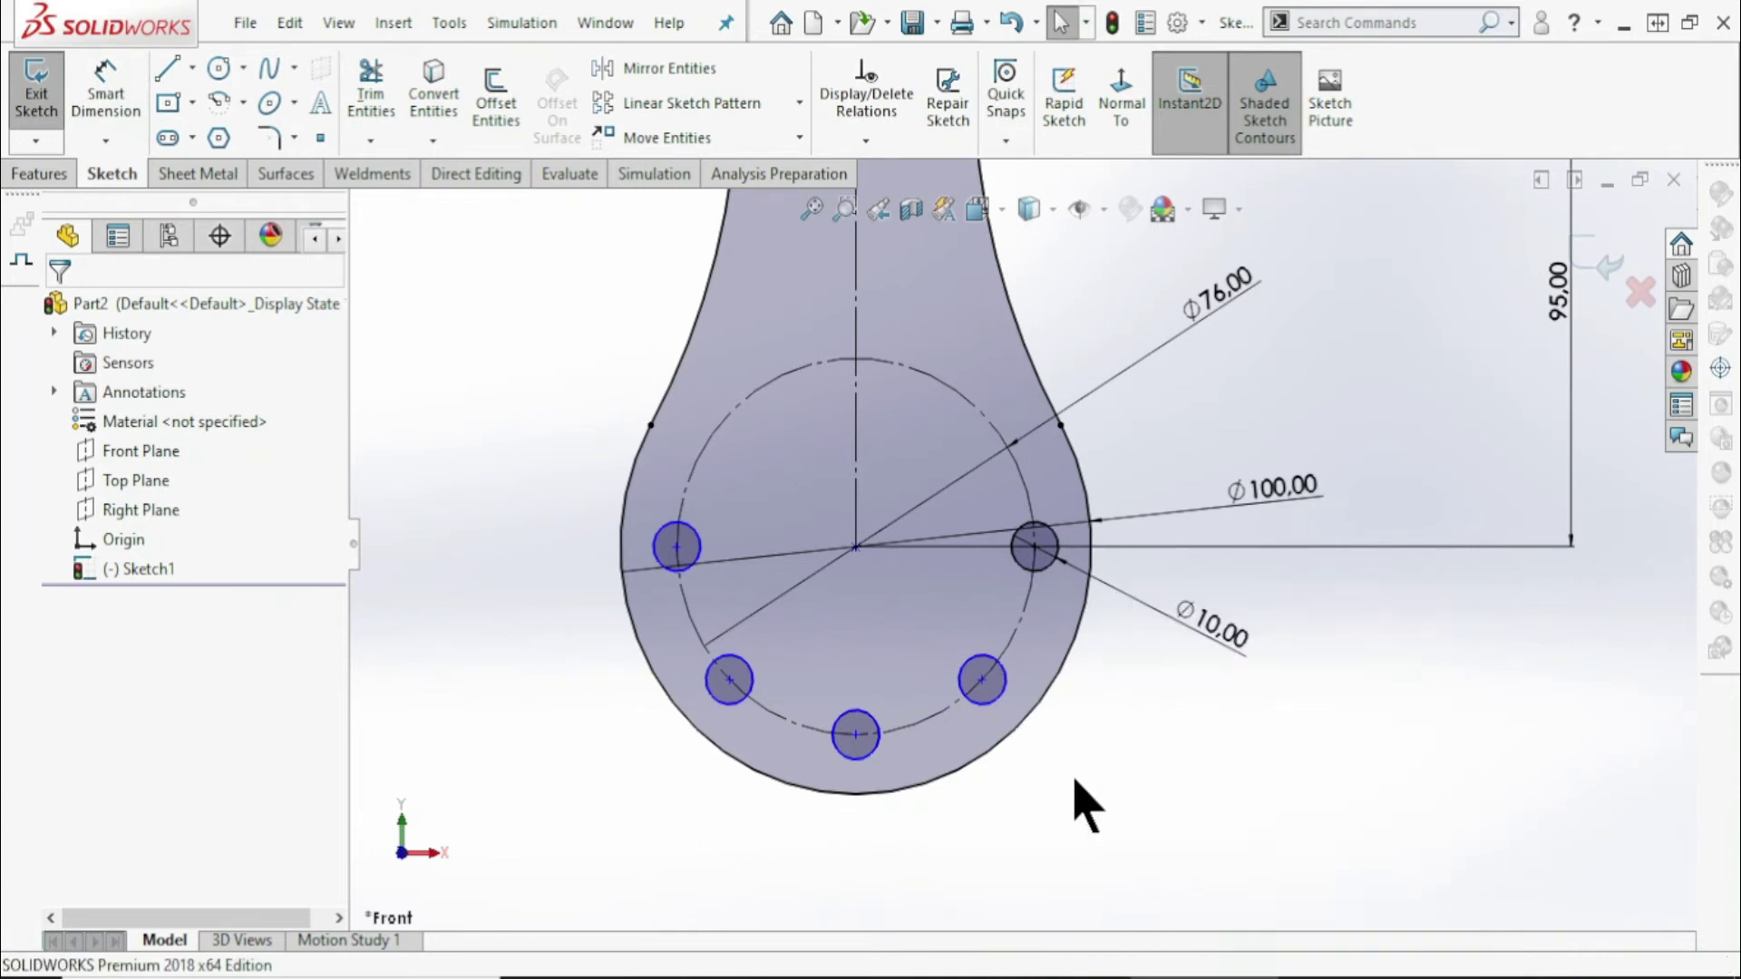
{"action": "left_click", "coordinate": [1005, 683]}
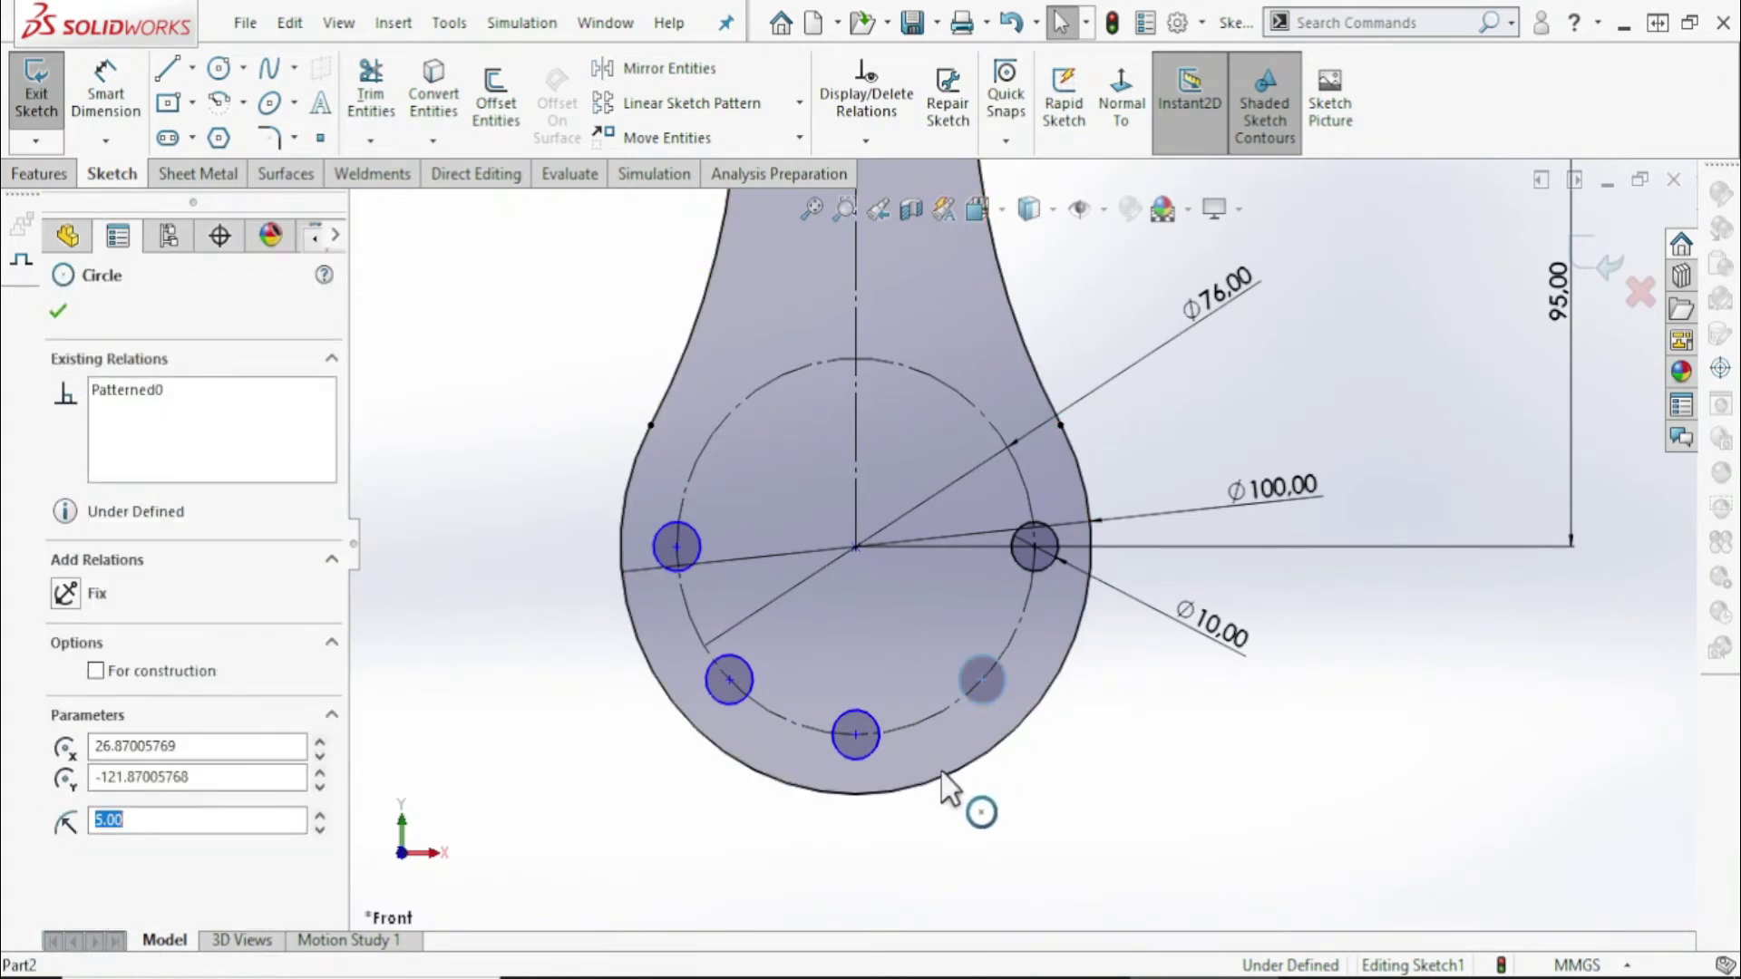
{"action": "left_click", "coordinate": [869, 763], "text": "ctrl"}
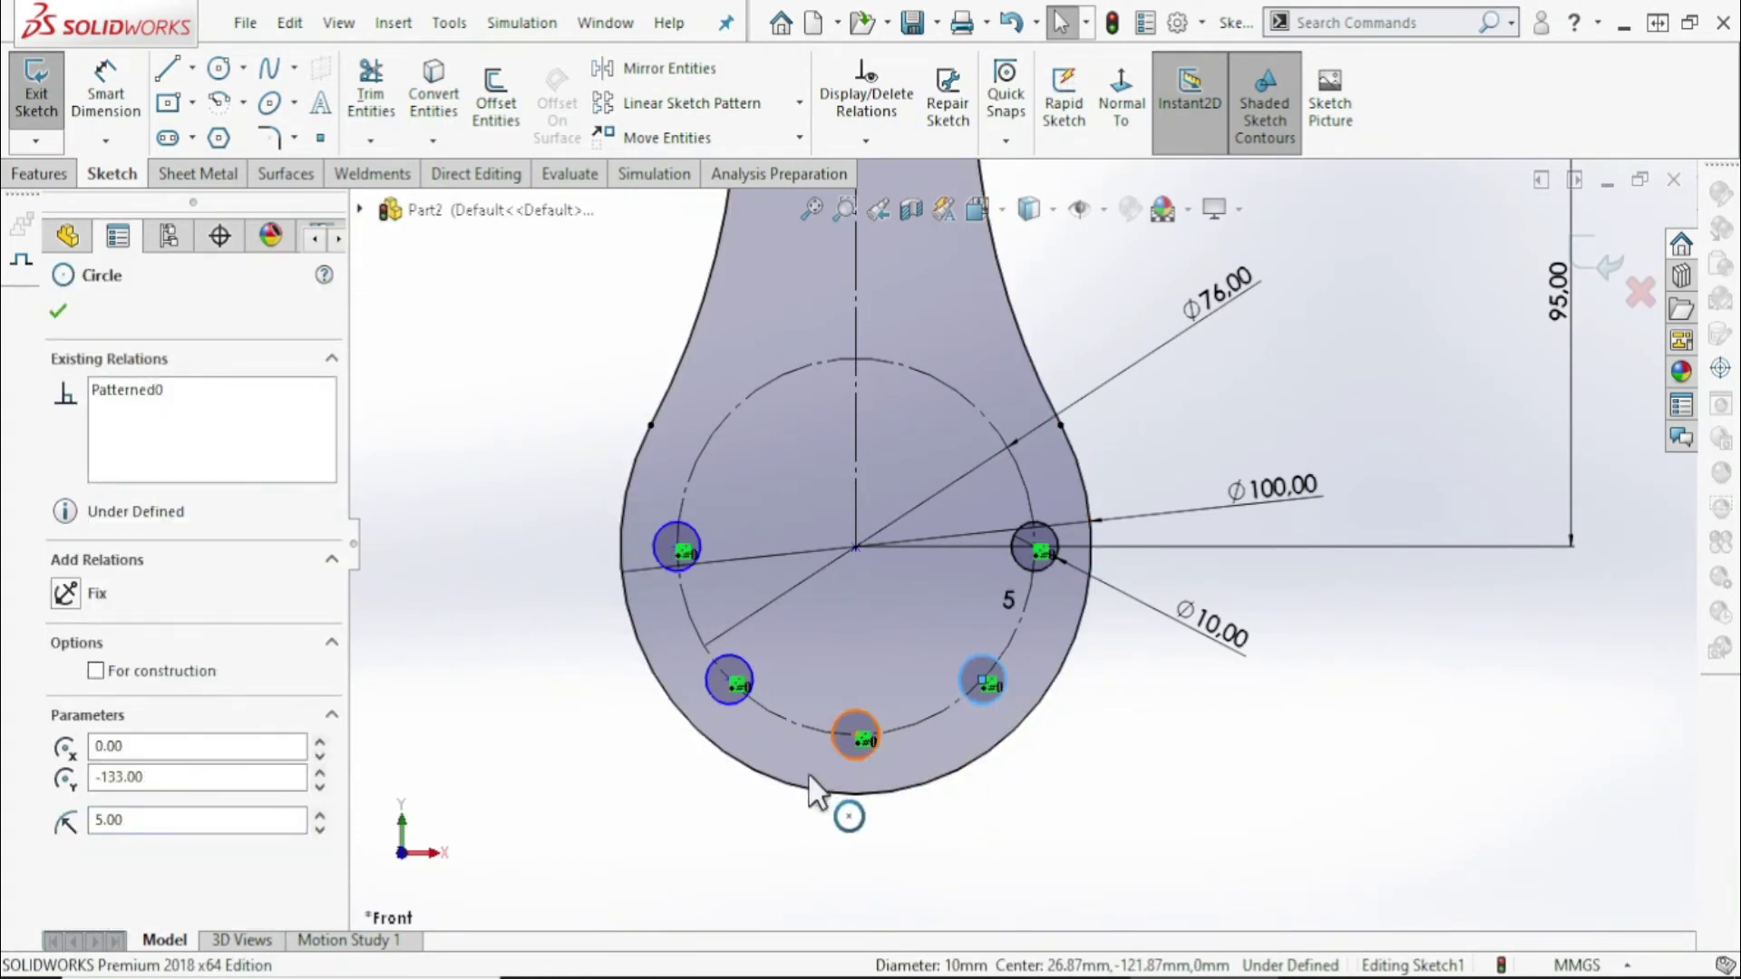
{"action": "left_click", "coordinate": [720, 707], "text": "ctrl"}
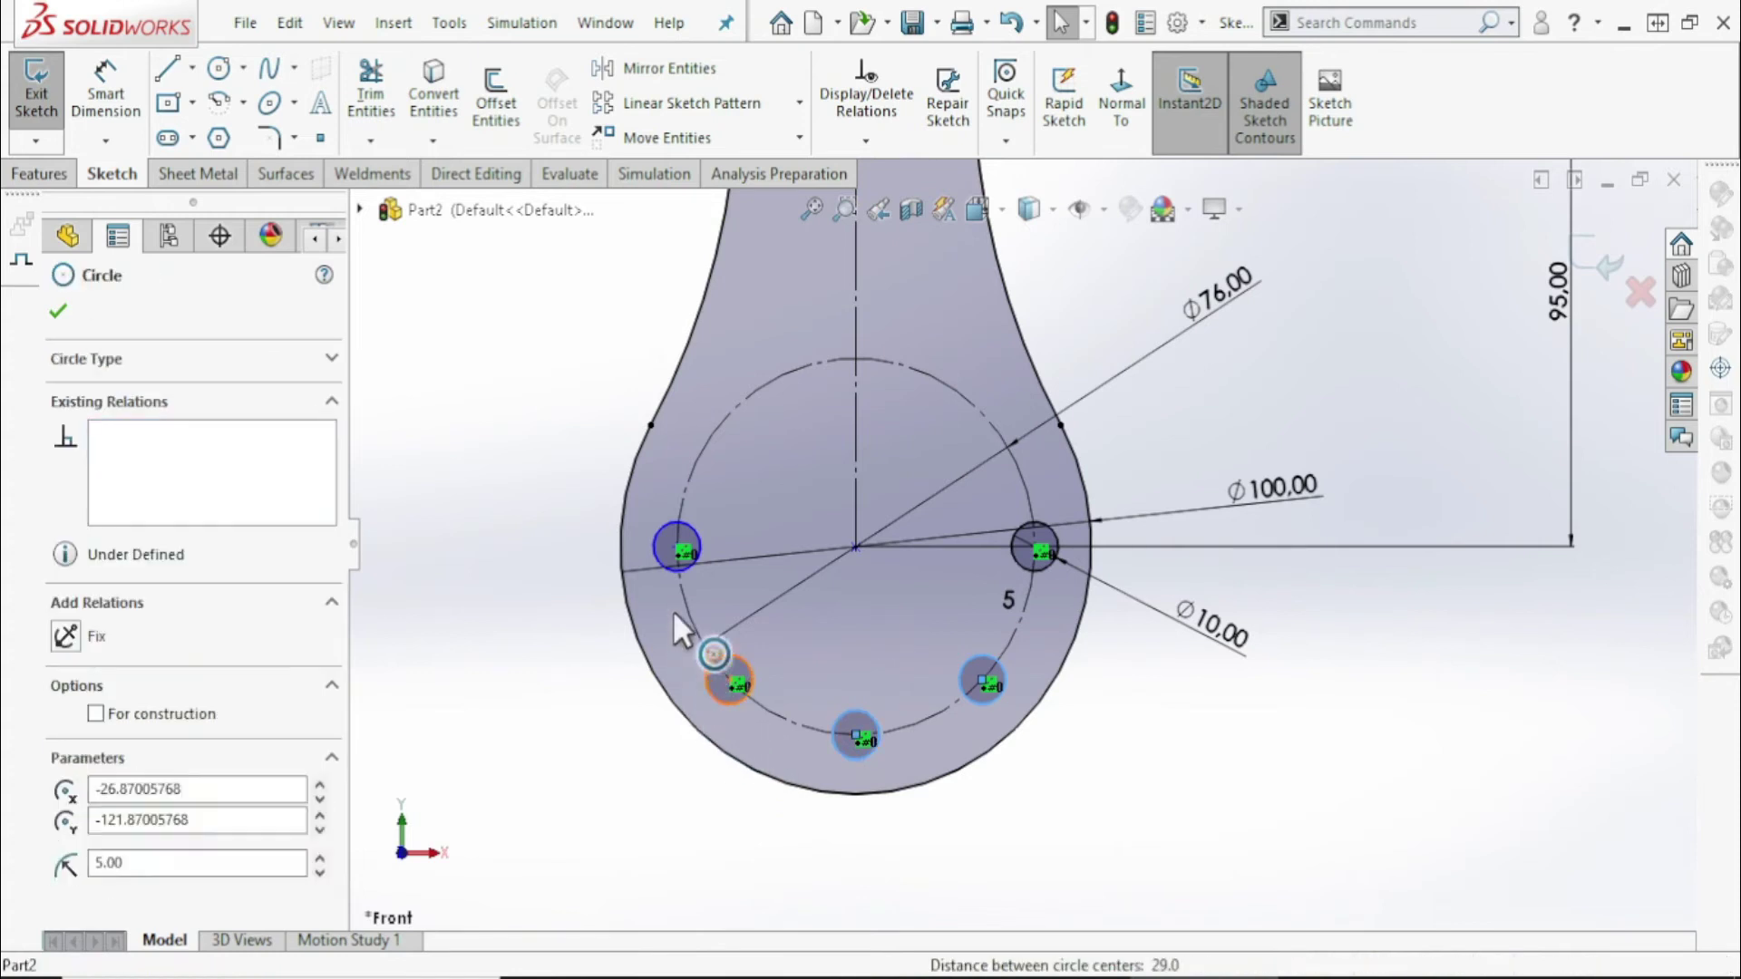
{"action": "left_click", "coordinate": [656, 537], "text": "ctrl"}
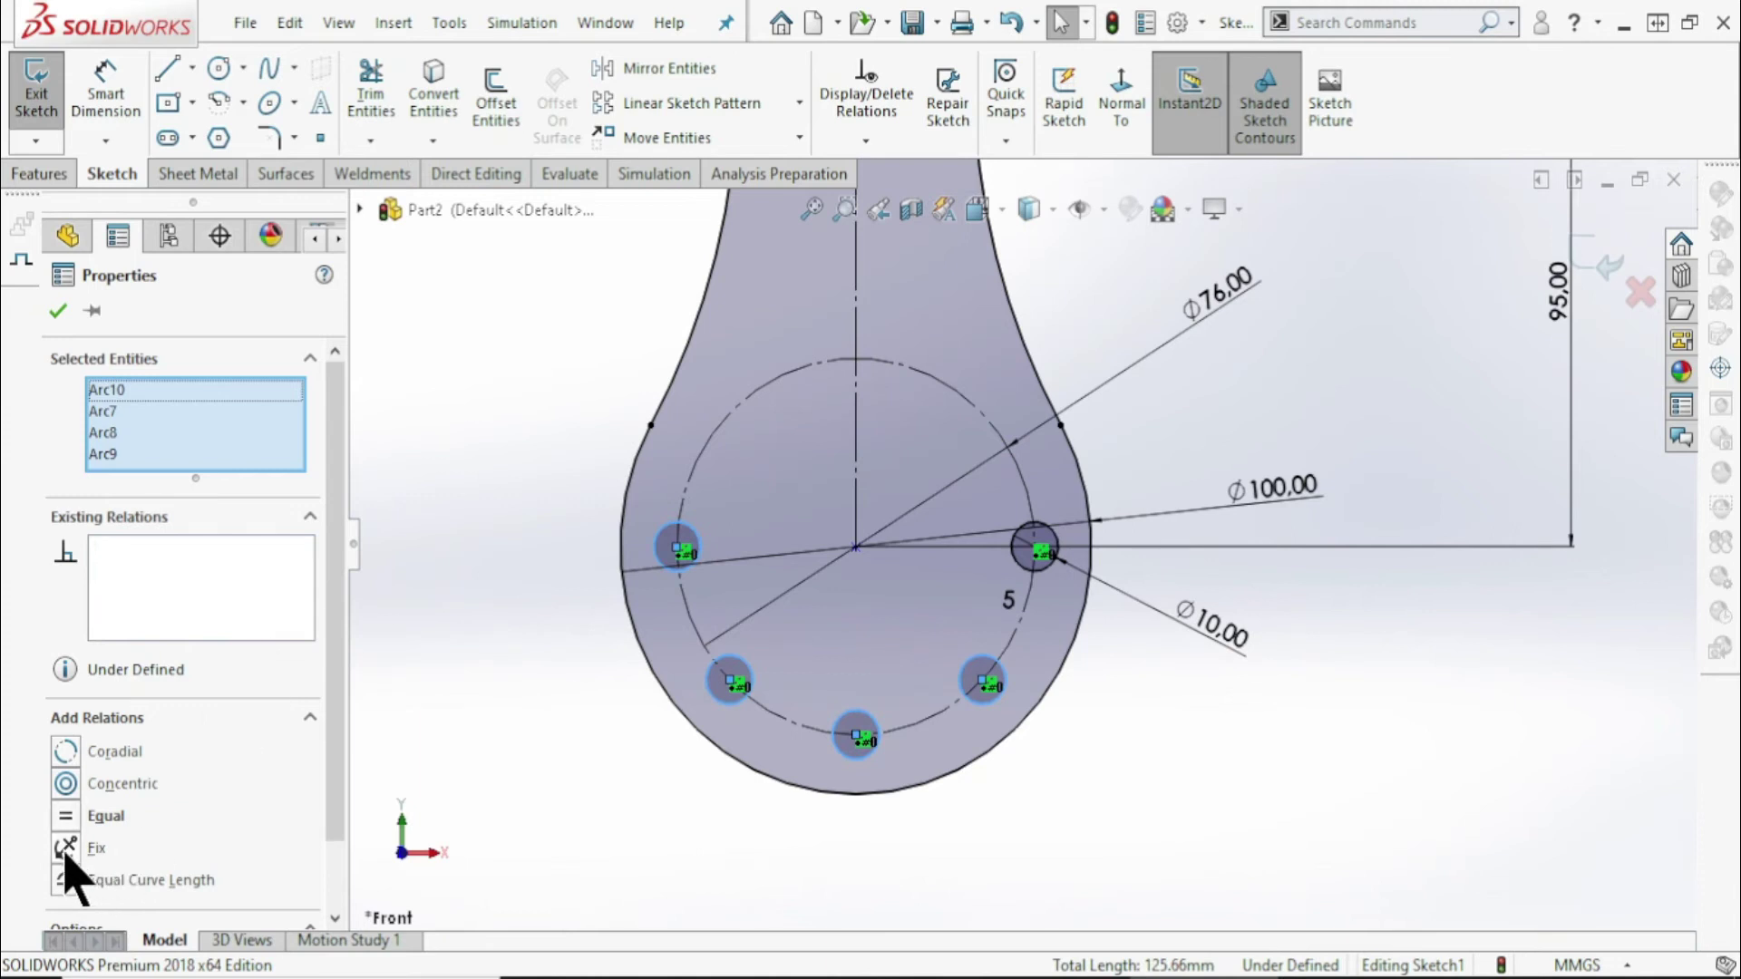
{"action": "left_click", "coordinate": [65, 851]}
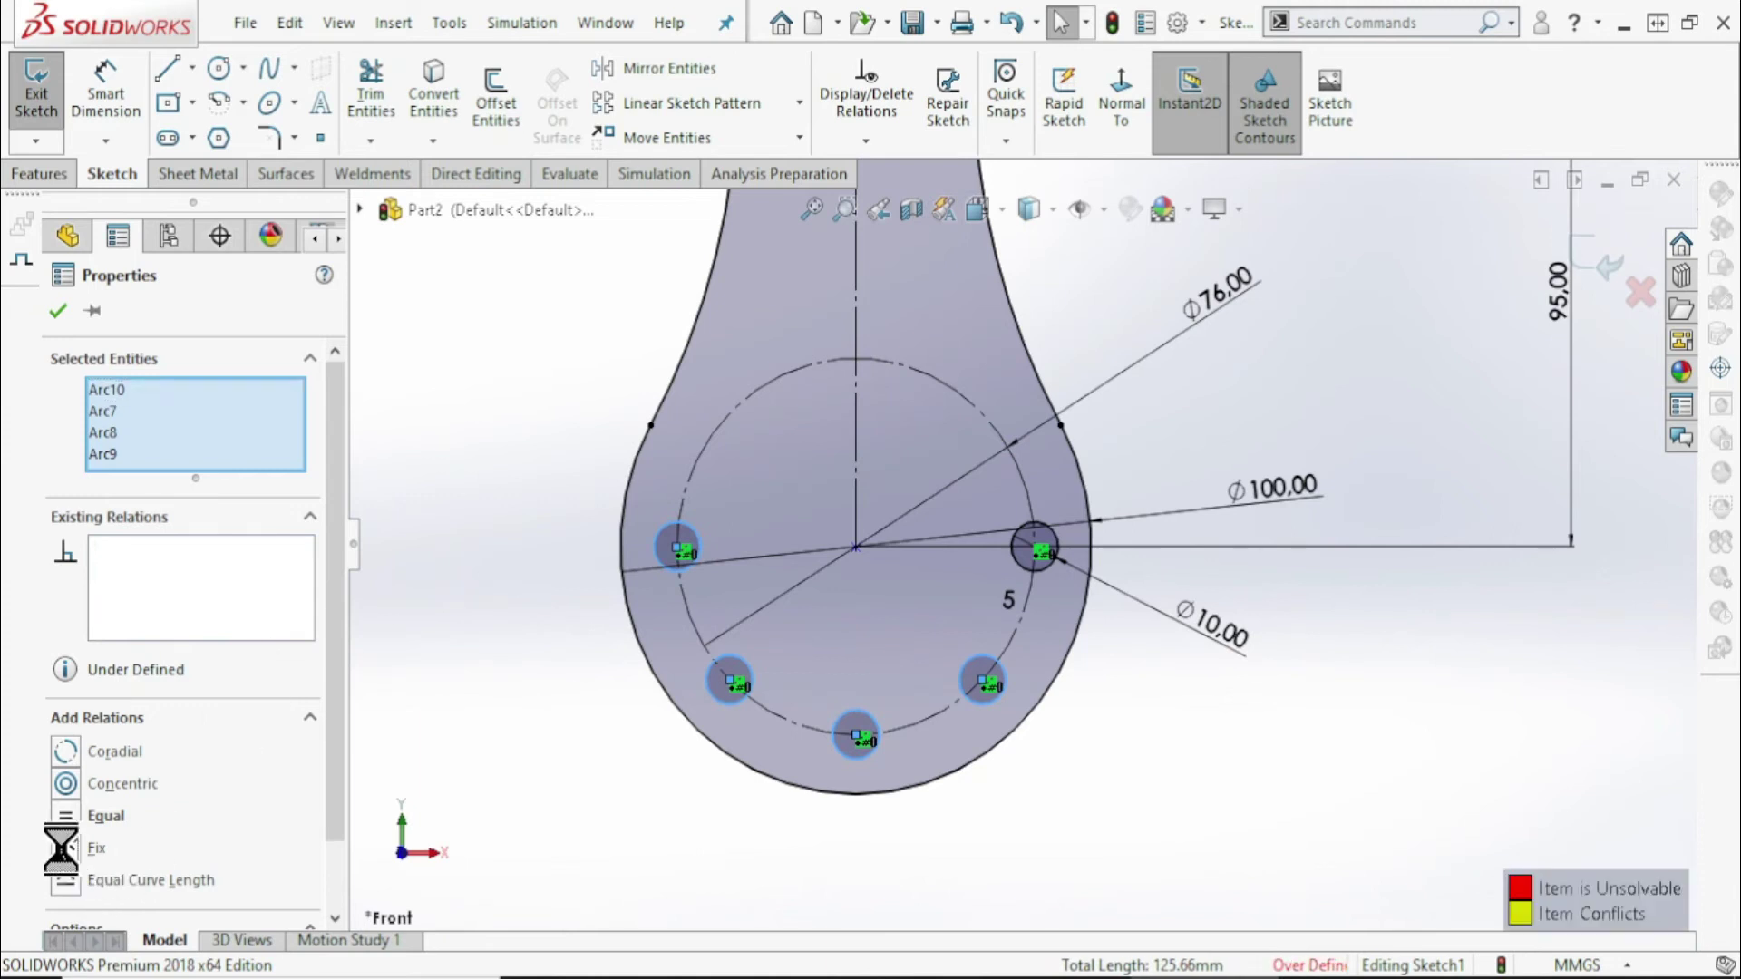
{"action": "left_click", "coordinate": [1127, 813]}
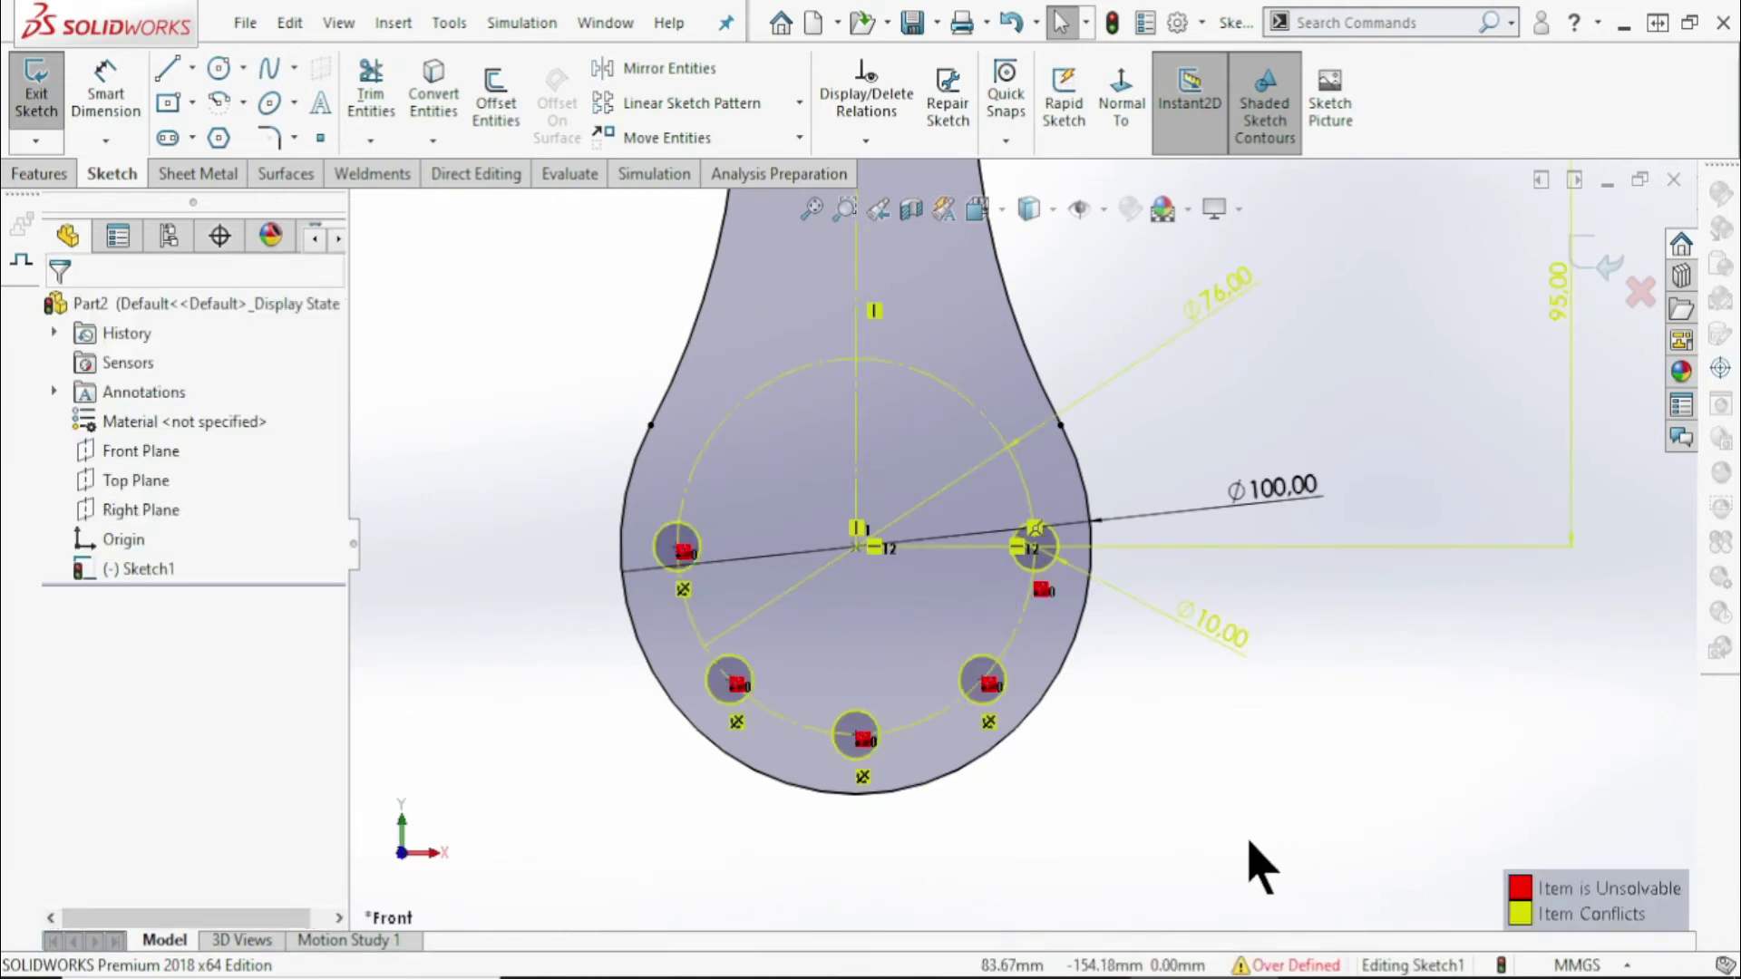
{"action": "key", "text": "ctrl+z"}
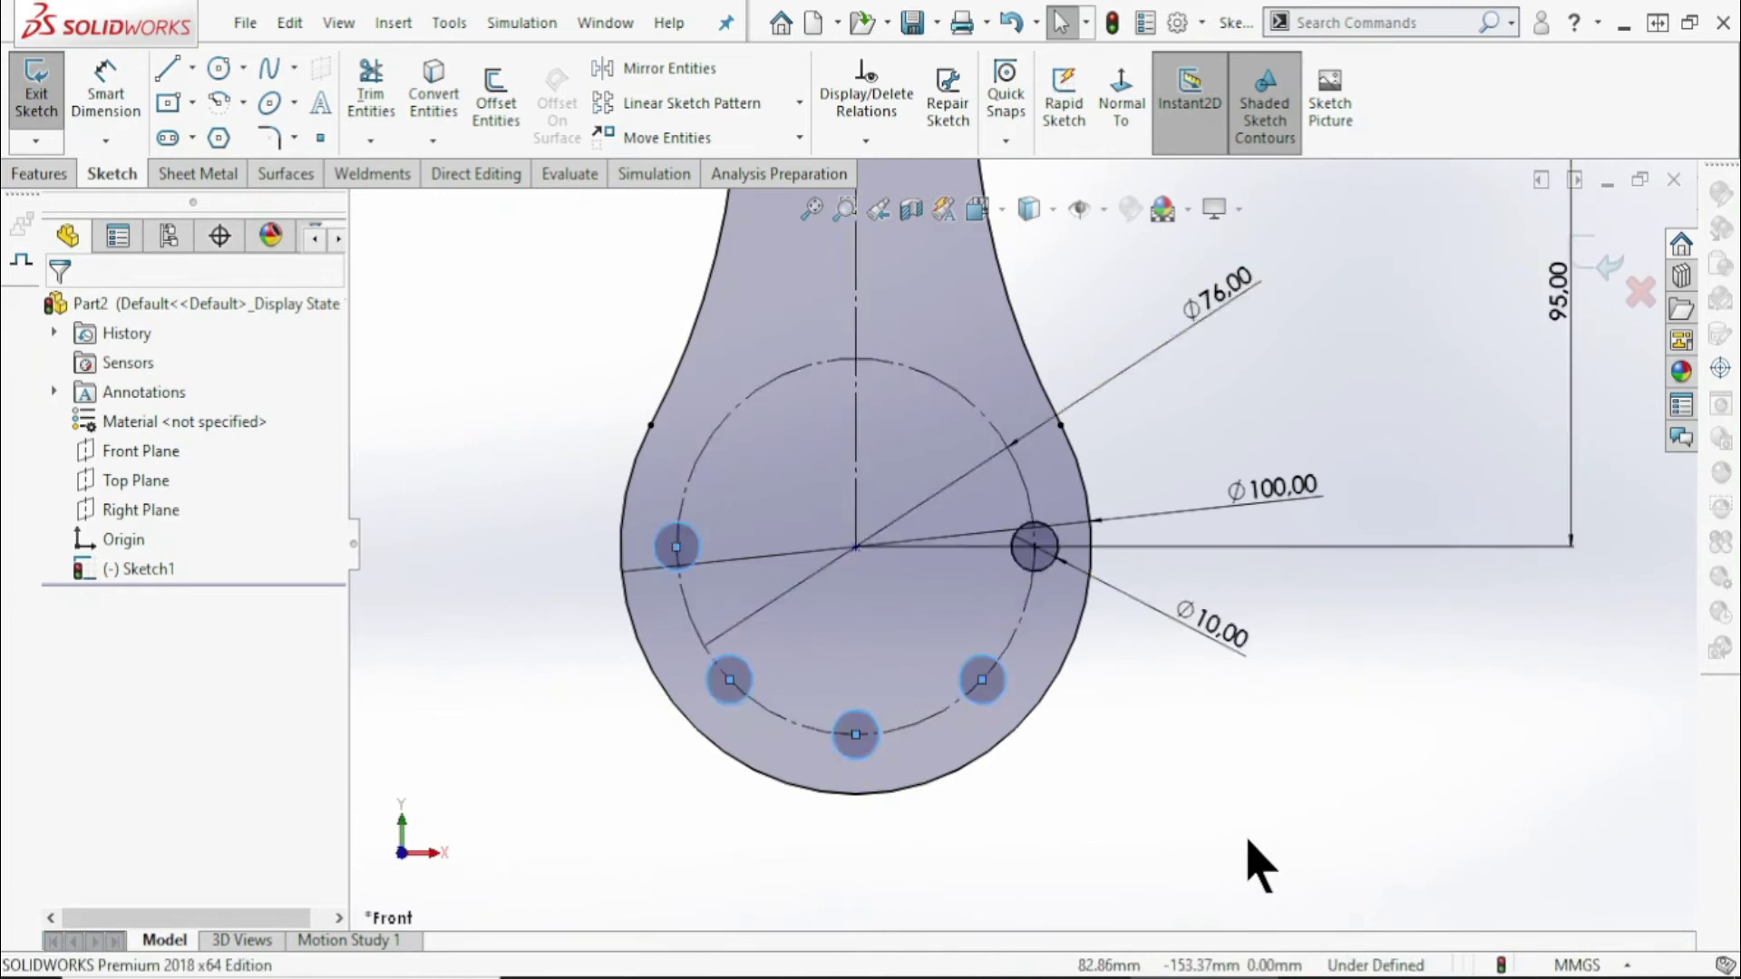
{"action": "left_click", "coordinate": [1118, 739]}
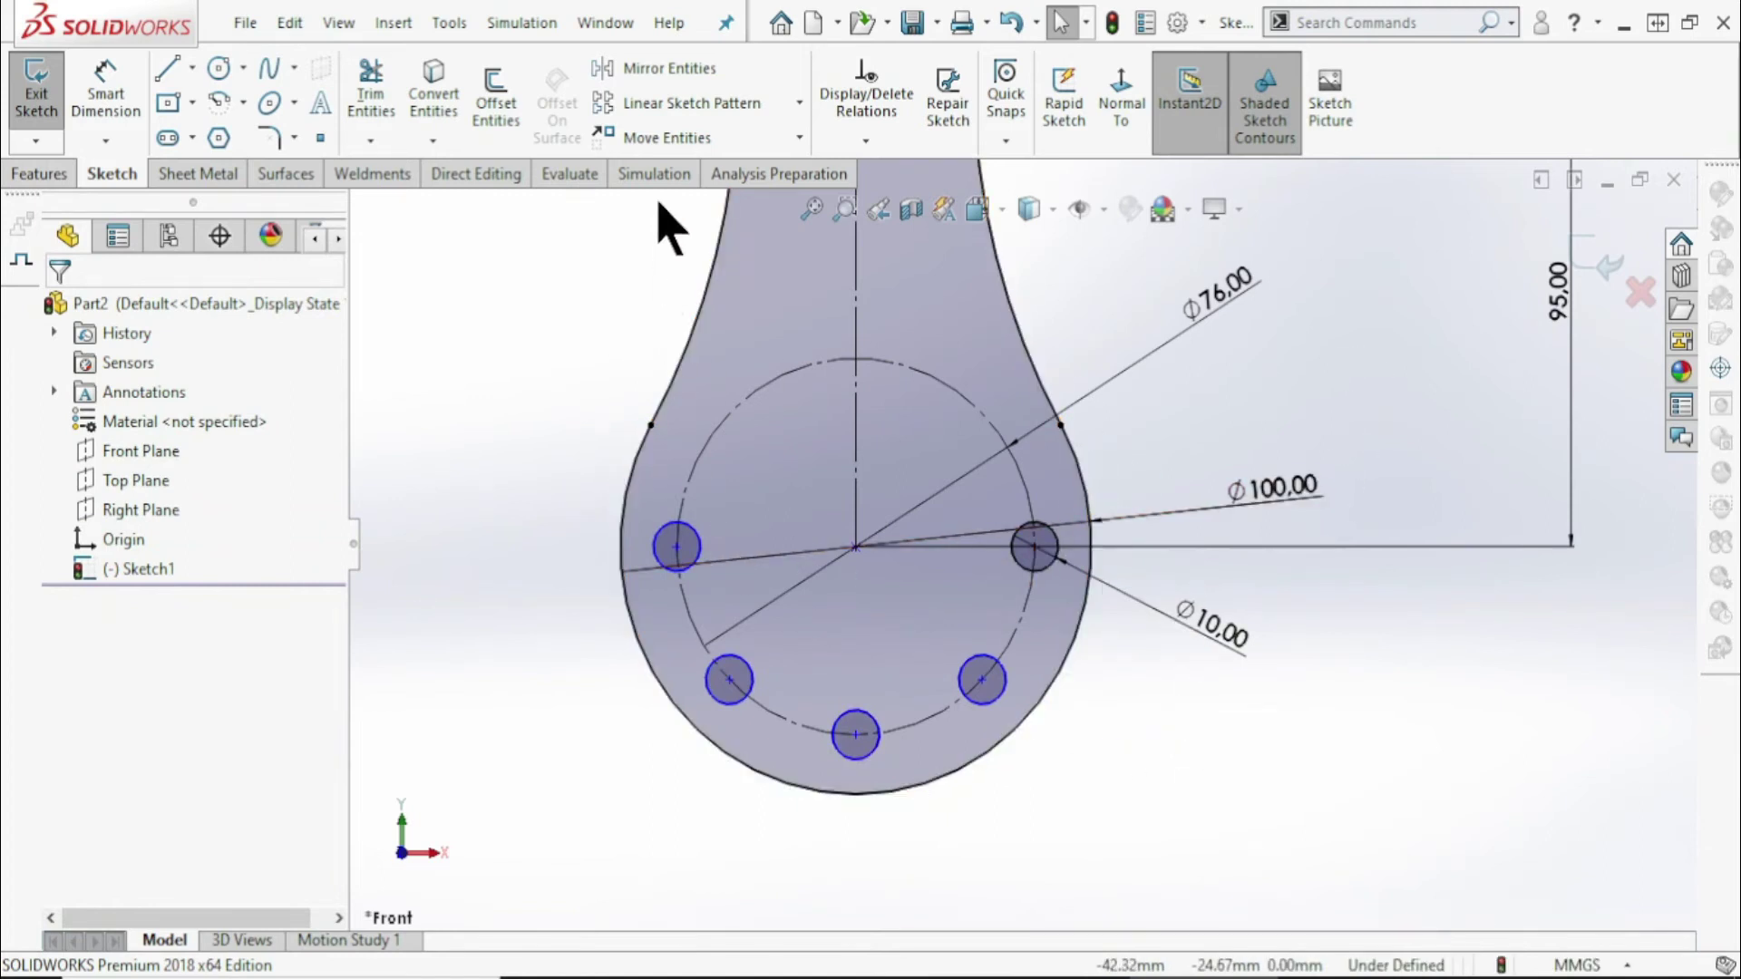
Try trimming the construction arc near the left holes, then undo those trims
{"action": "left_click", "coordinate": [370, 90]}
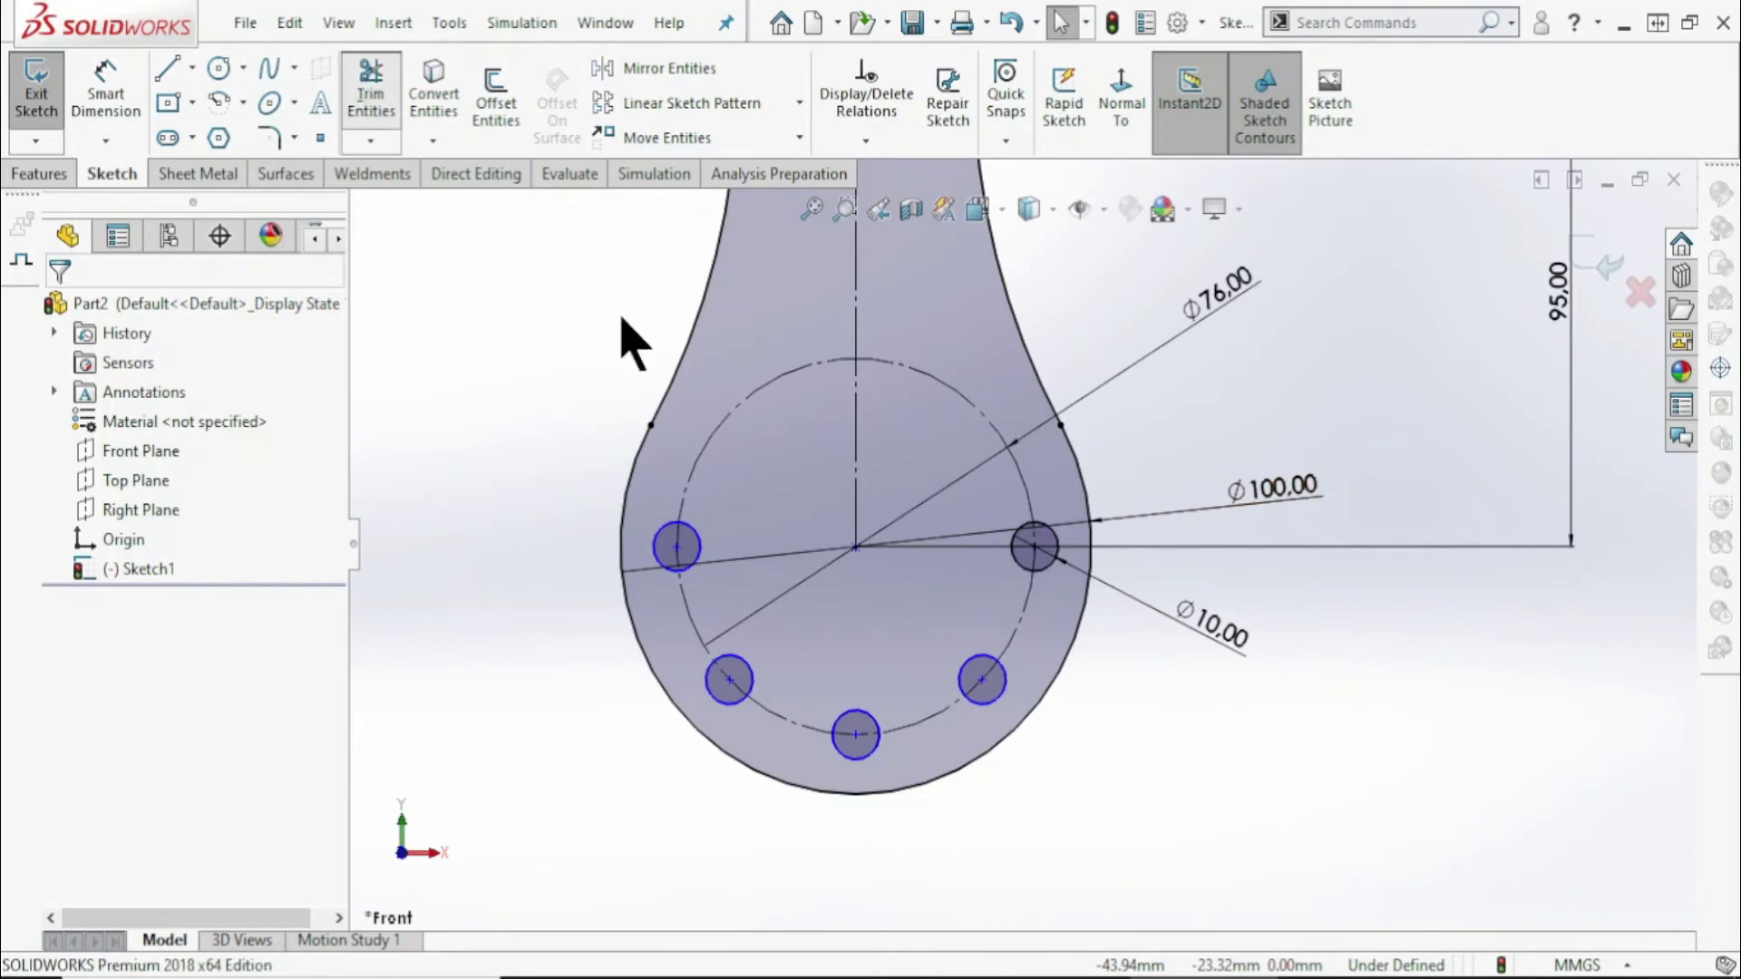
{"action": "left_click", "coordinate": [677, 553]}
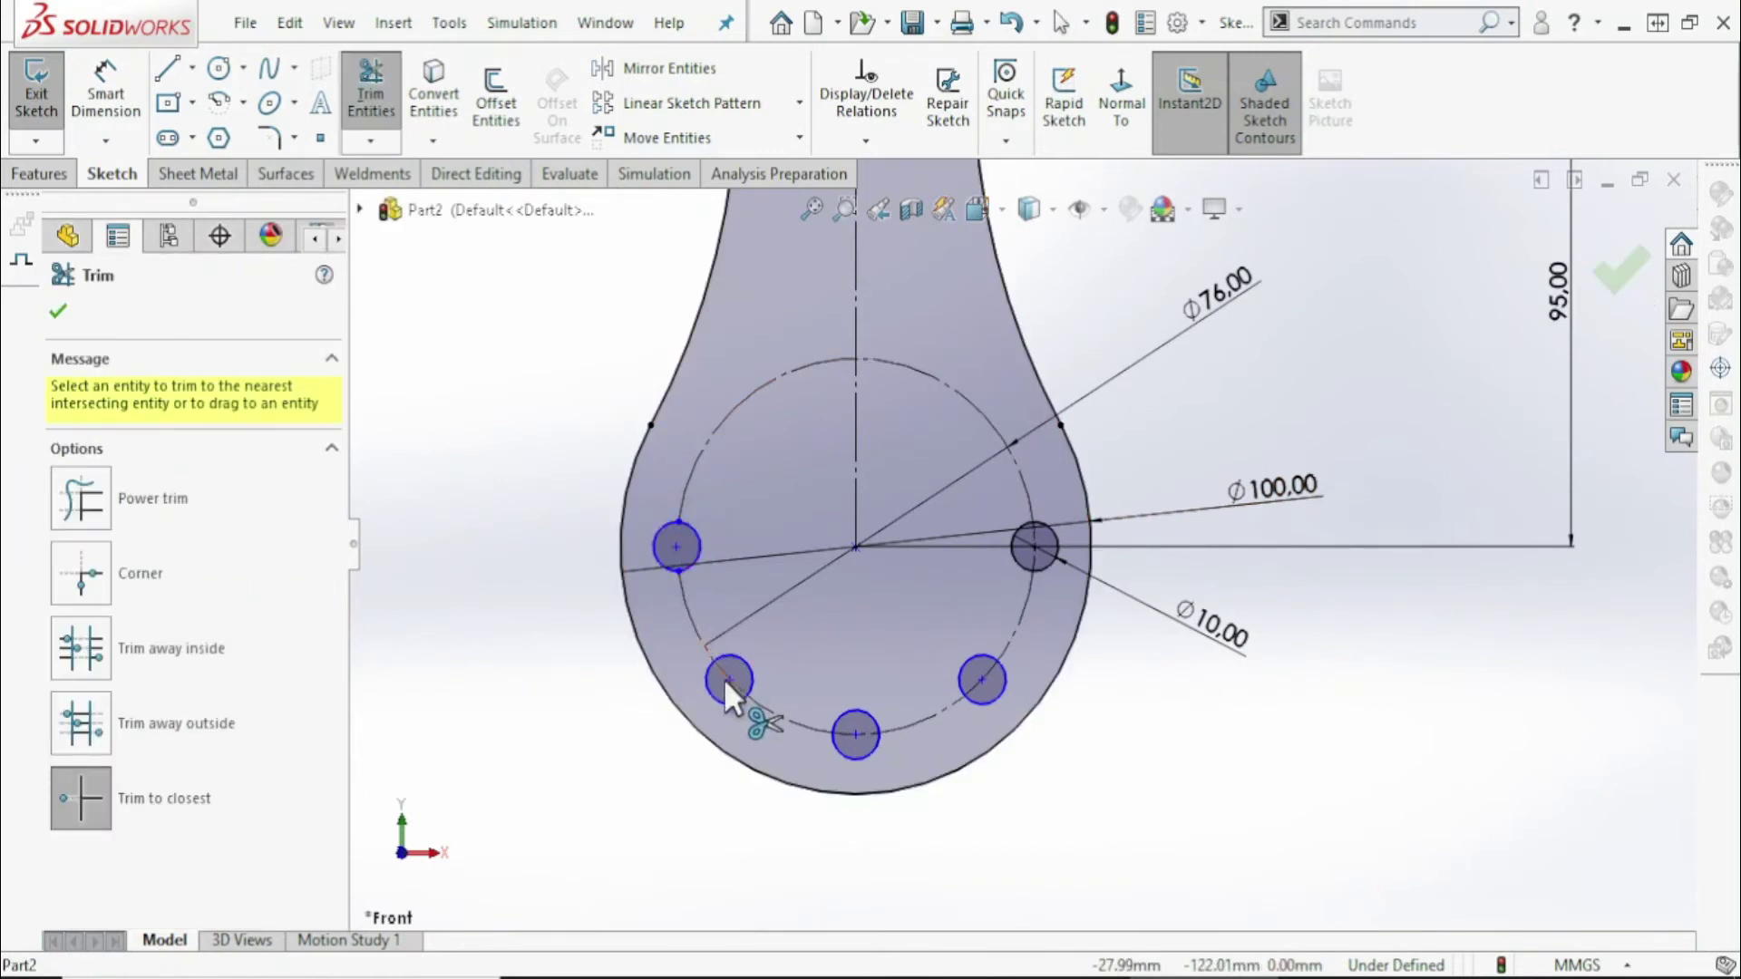
{"action": "left_click", "coordinate": [716, 667]}
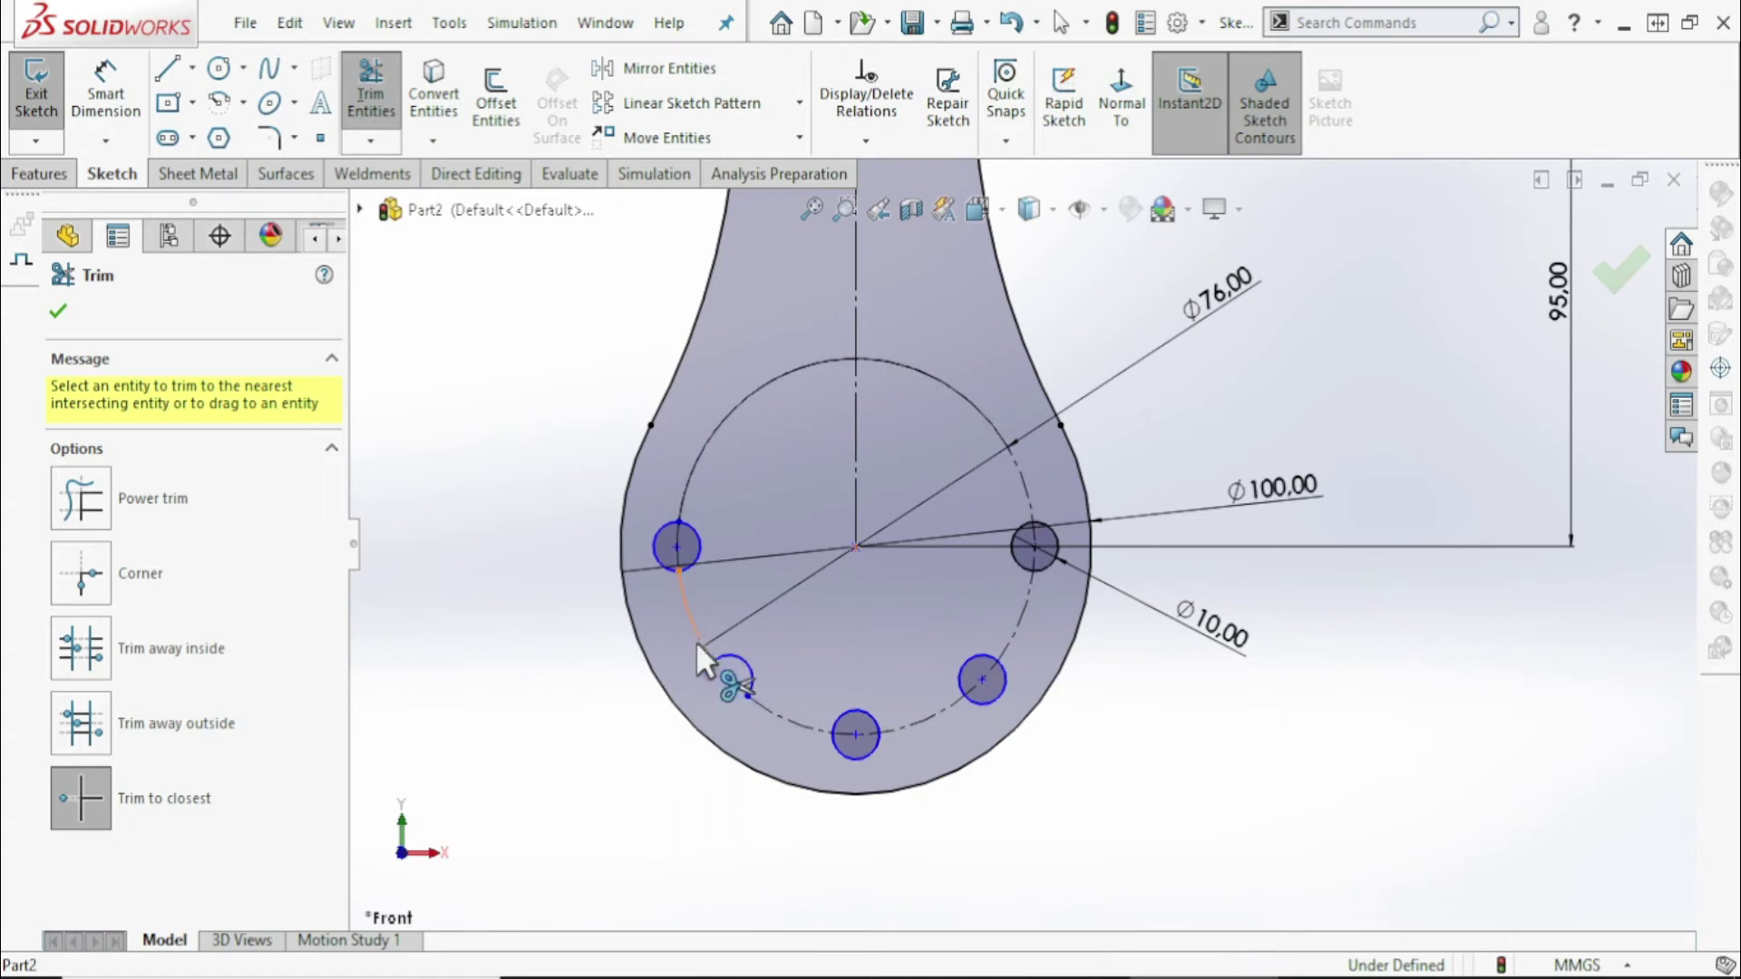
{"action": "key", "text": "Escape"}
{"action": "key", "text": "ctrl+z"}
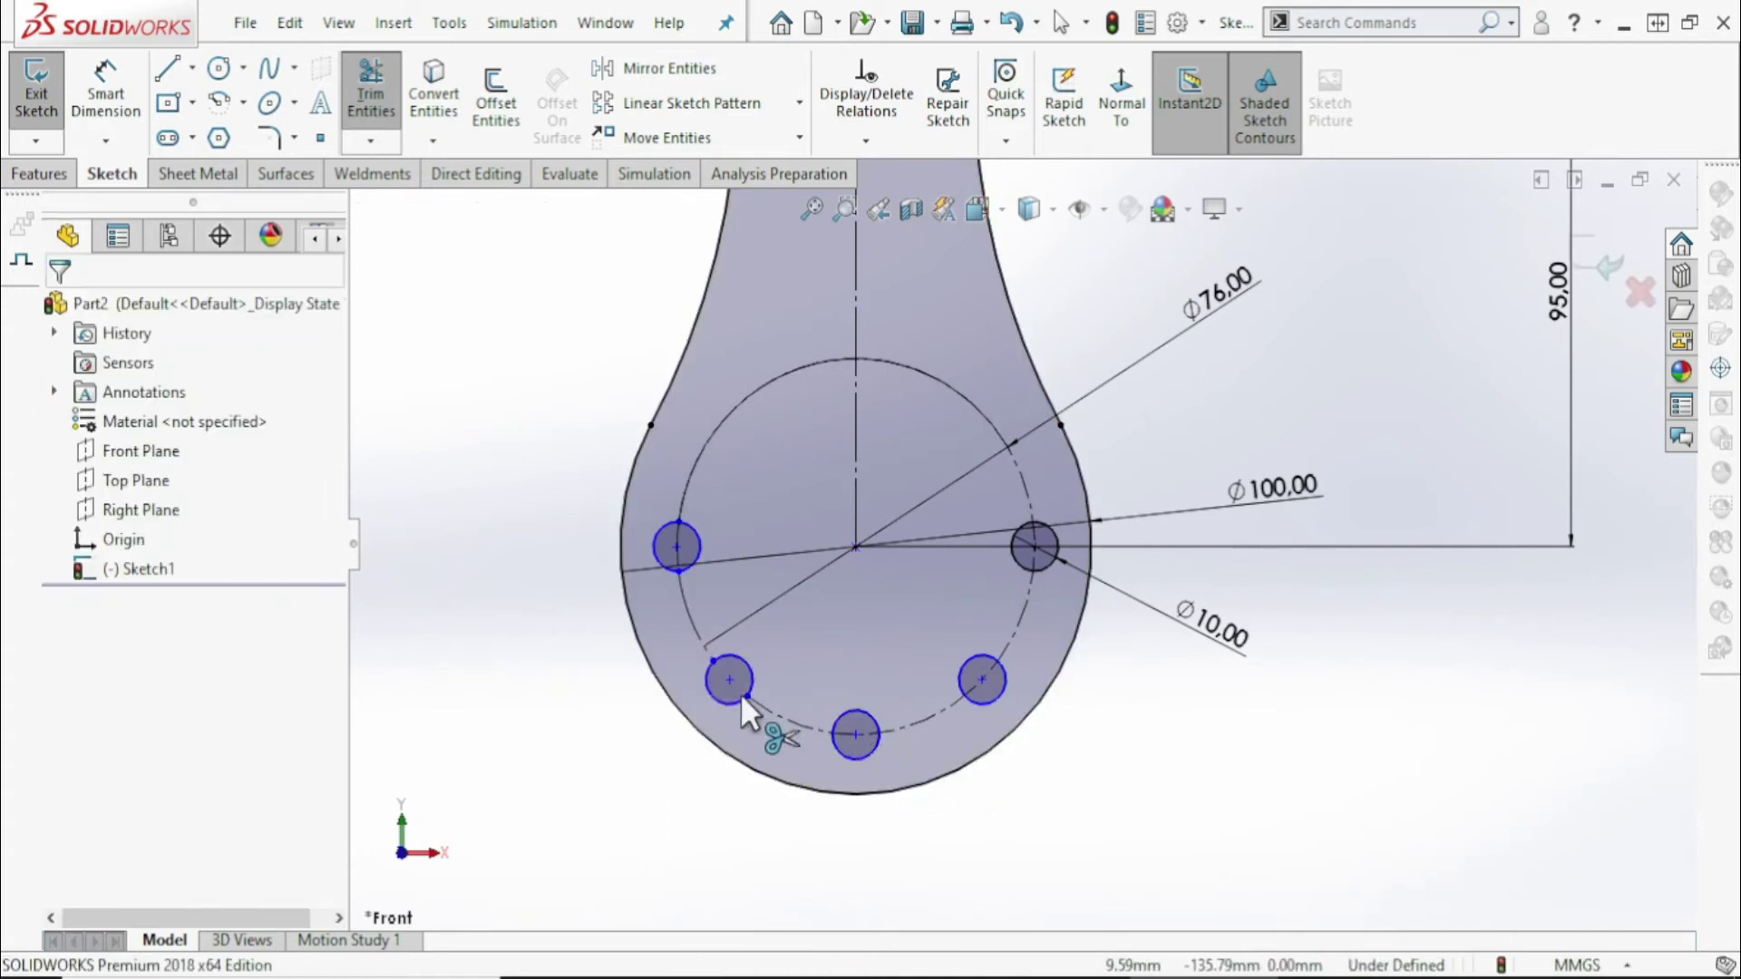
{"action": "left_click", "coordinate": [850, 736]}
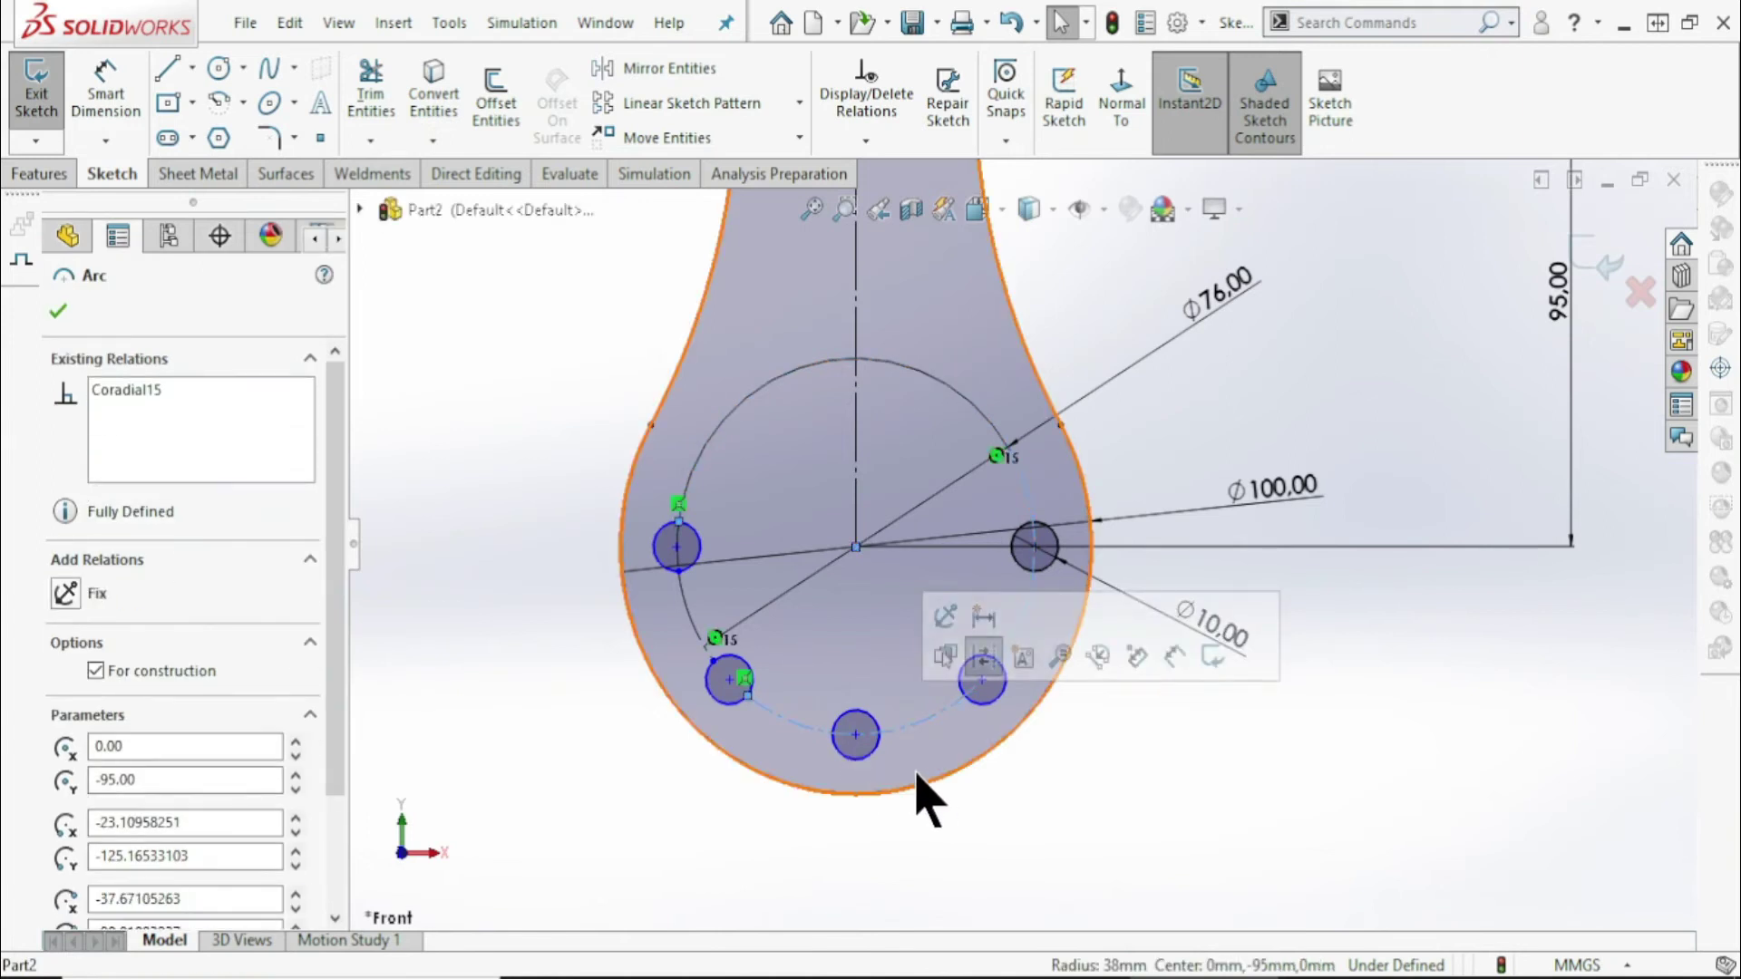
{"action": "key", "text": "z"}
{"action": "scroll", "coordinate": [992, 661], "scroll_direction": "down", "scroll_amount": 2}
{"action": "scroll", "coordinate": [878, 466], "scroll_direction": "down", "scroll_amount": 3}
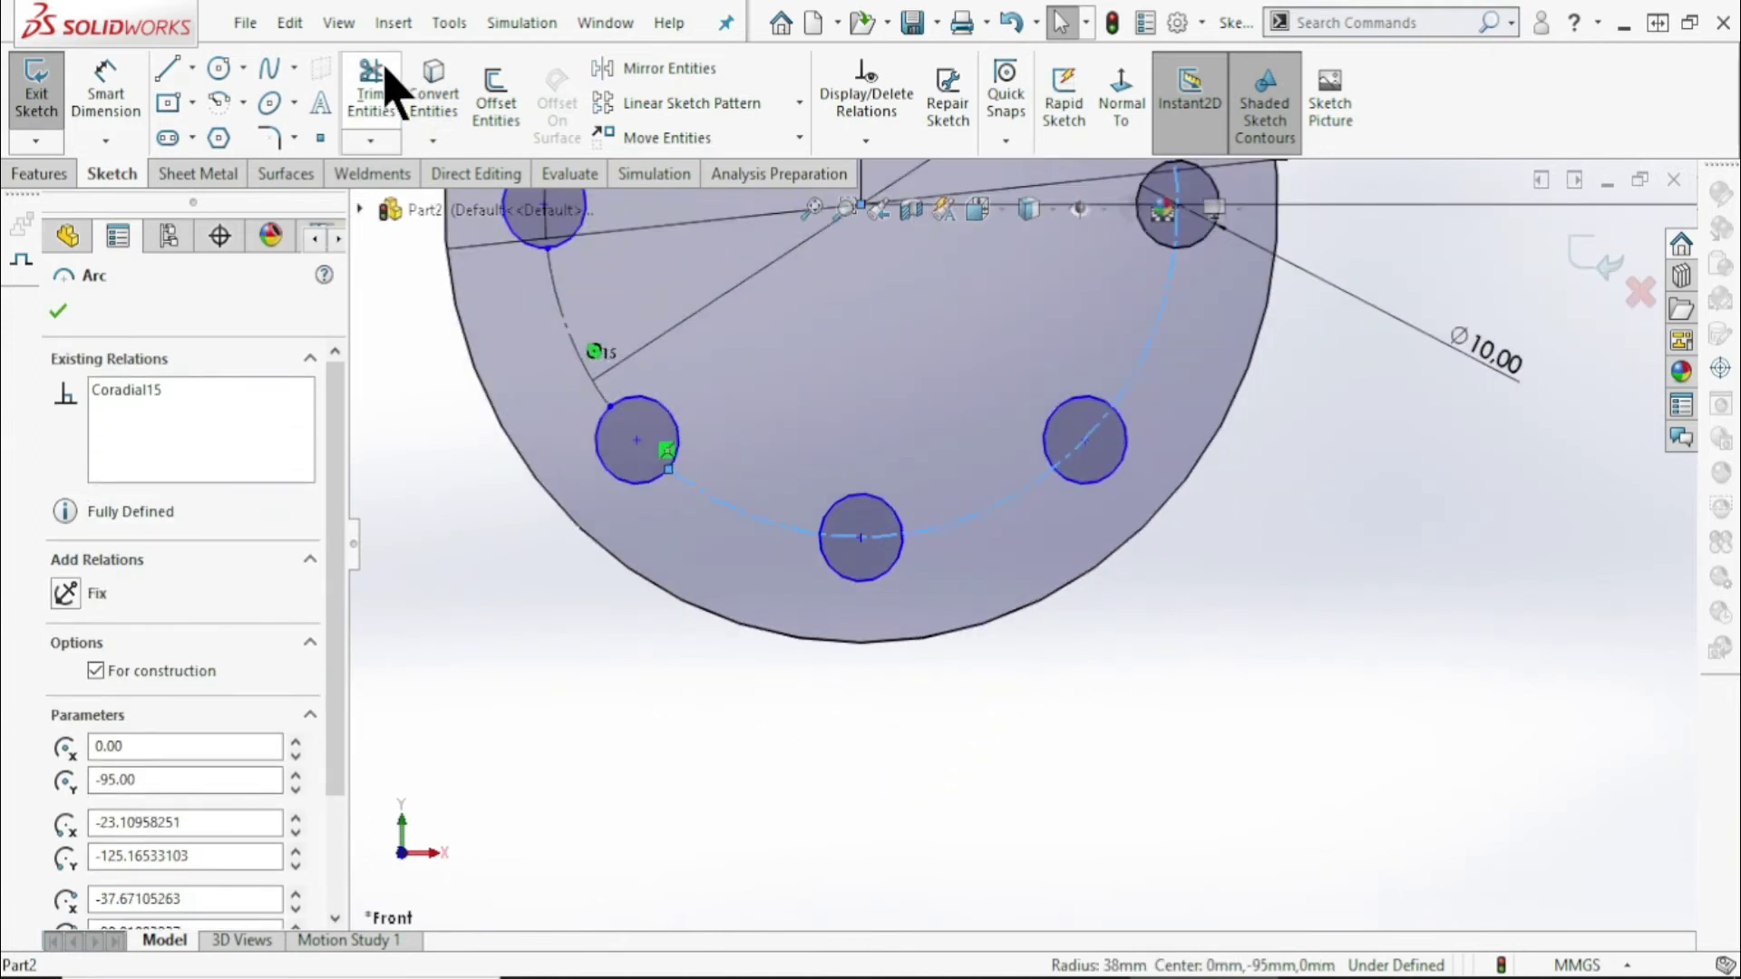
Trim the arc pieces inside the bottom and right holes and exit Sketch1
{"action": "left_click", "coordinate": [371, 91]}
{"action": "left_click", "coordinate": [841, 531]}
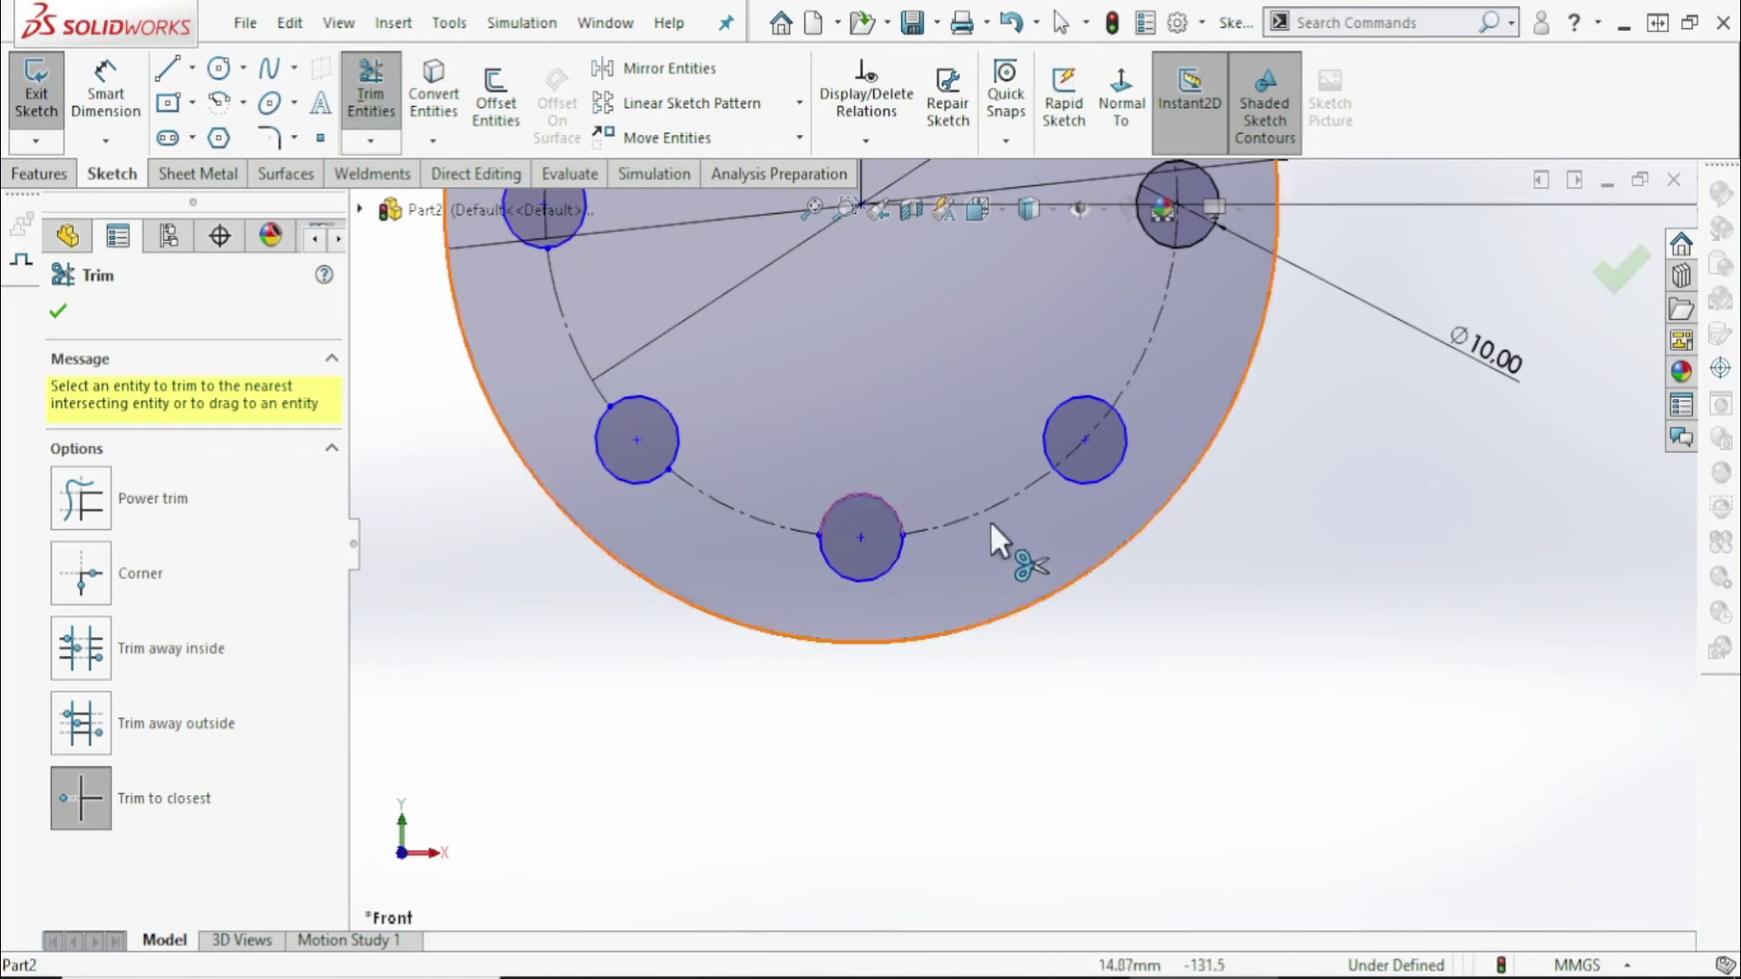
{"action": "left_click", "coordinate": [1067, 454]}
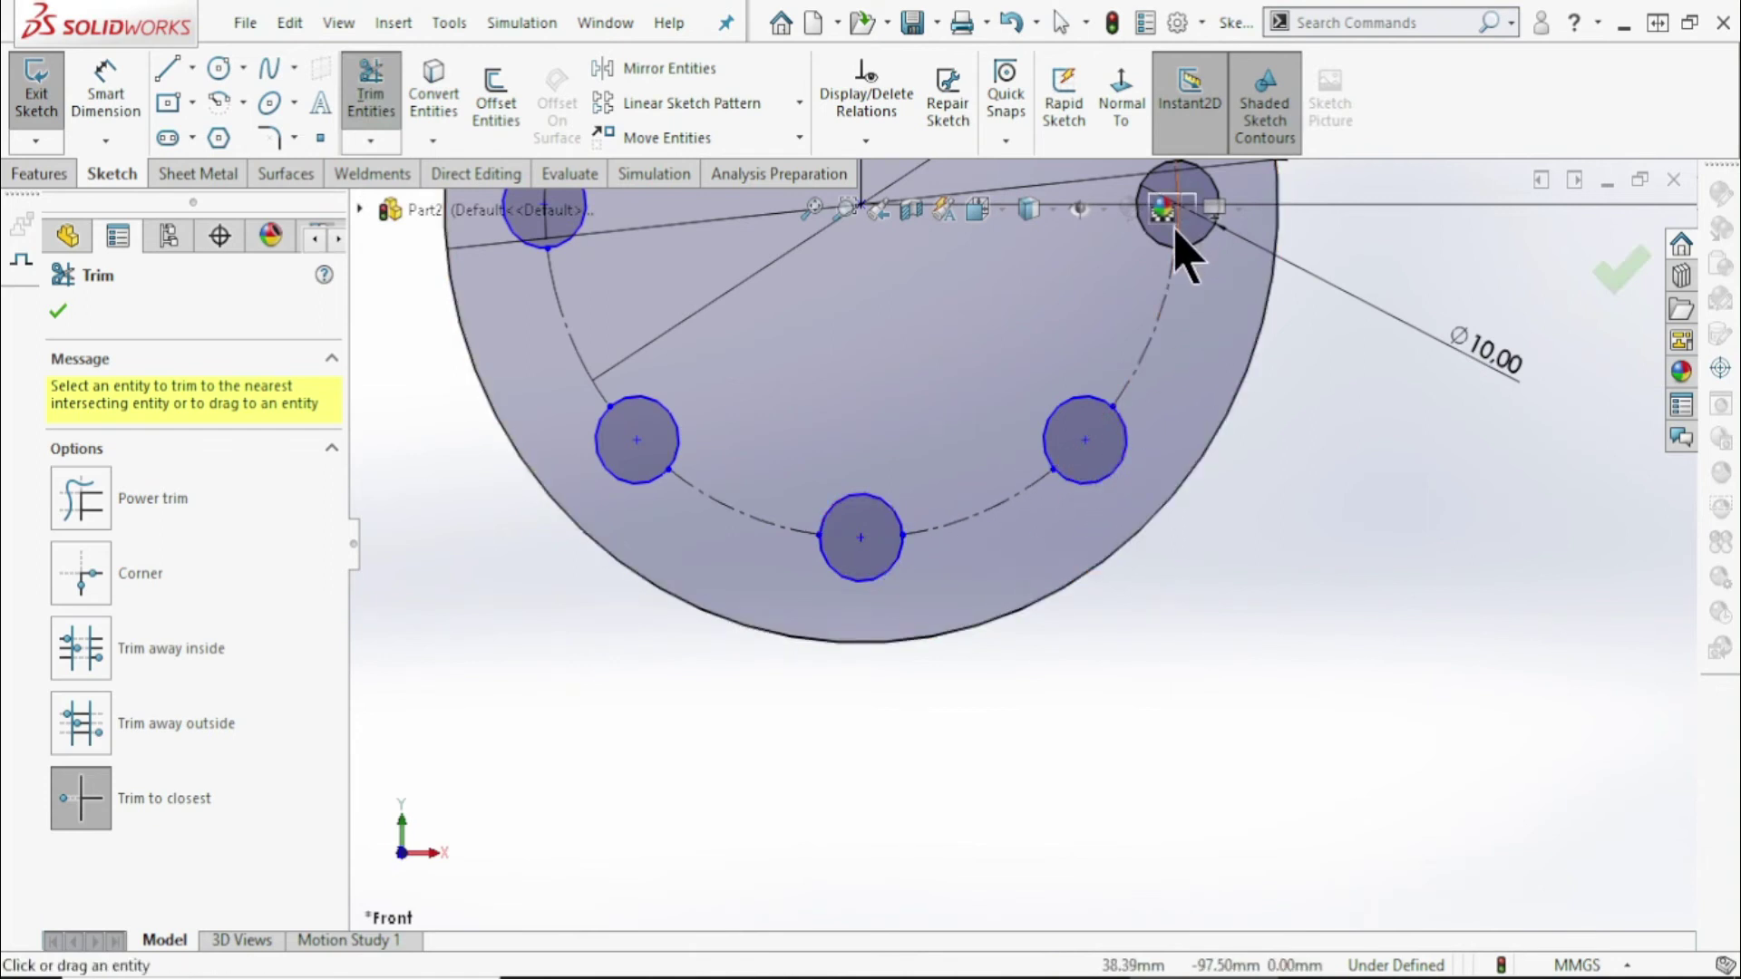
{"action": "scroll", "coordinate": [1170, 454], "scroll_direction": "up", "scroll_amount": 3}
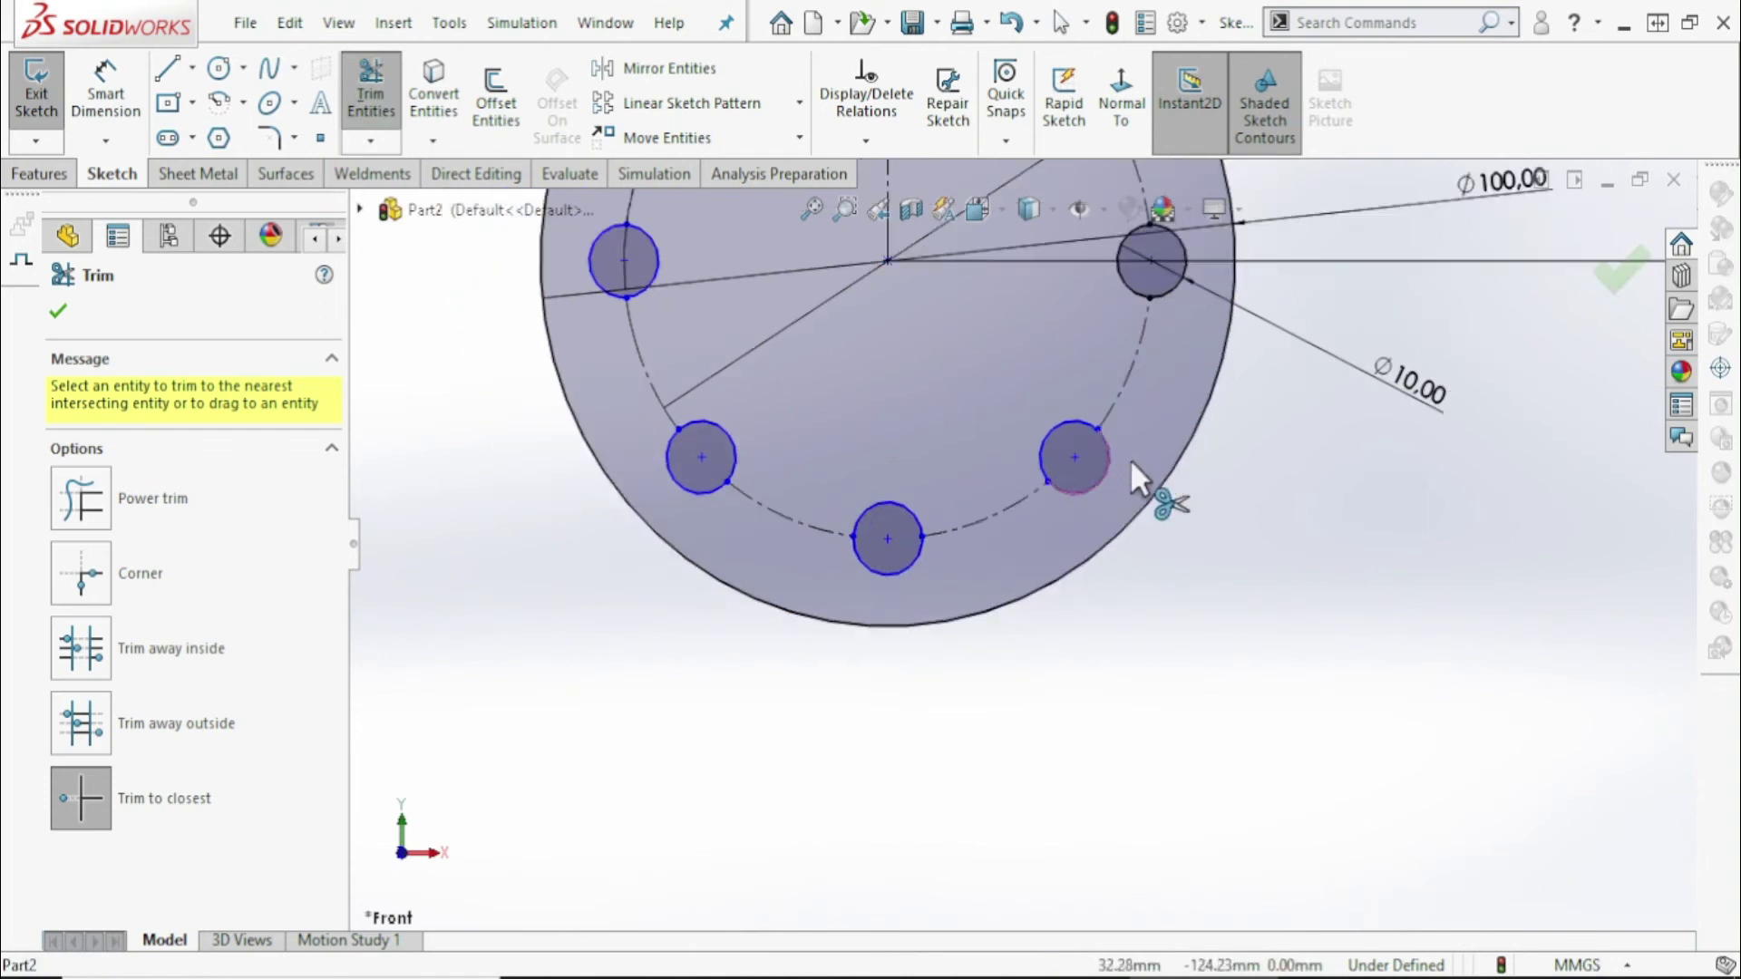
{"action": "left_click", "coordinate": [1609, 272]}
{"action": "scroll", "coordinate": [1188, 725], "scroll_direction": "up", "scroll_amount": 3}
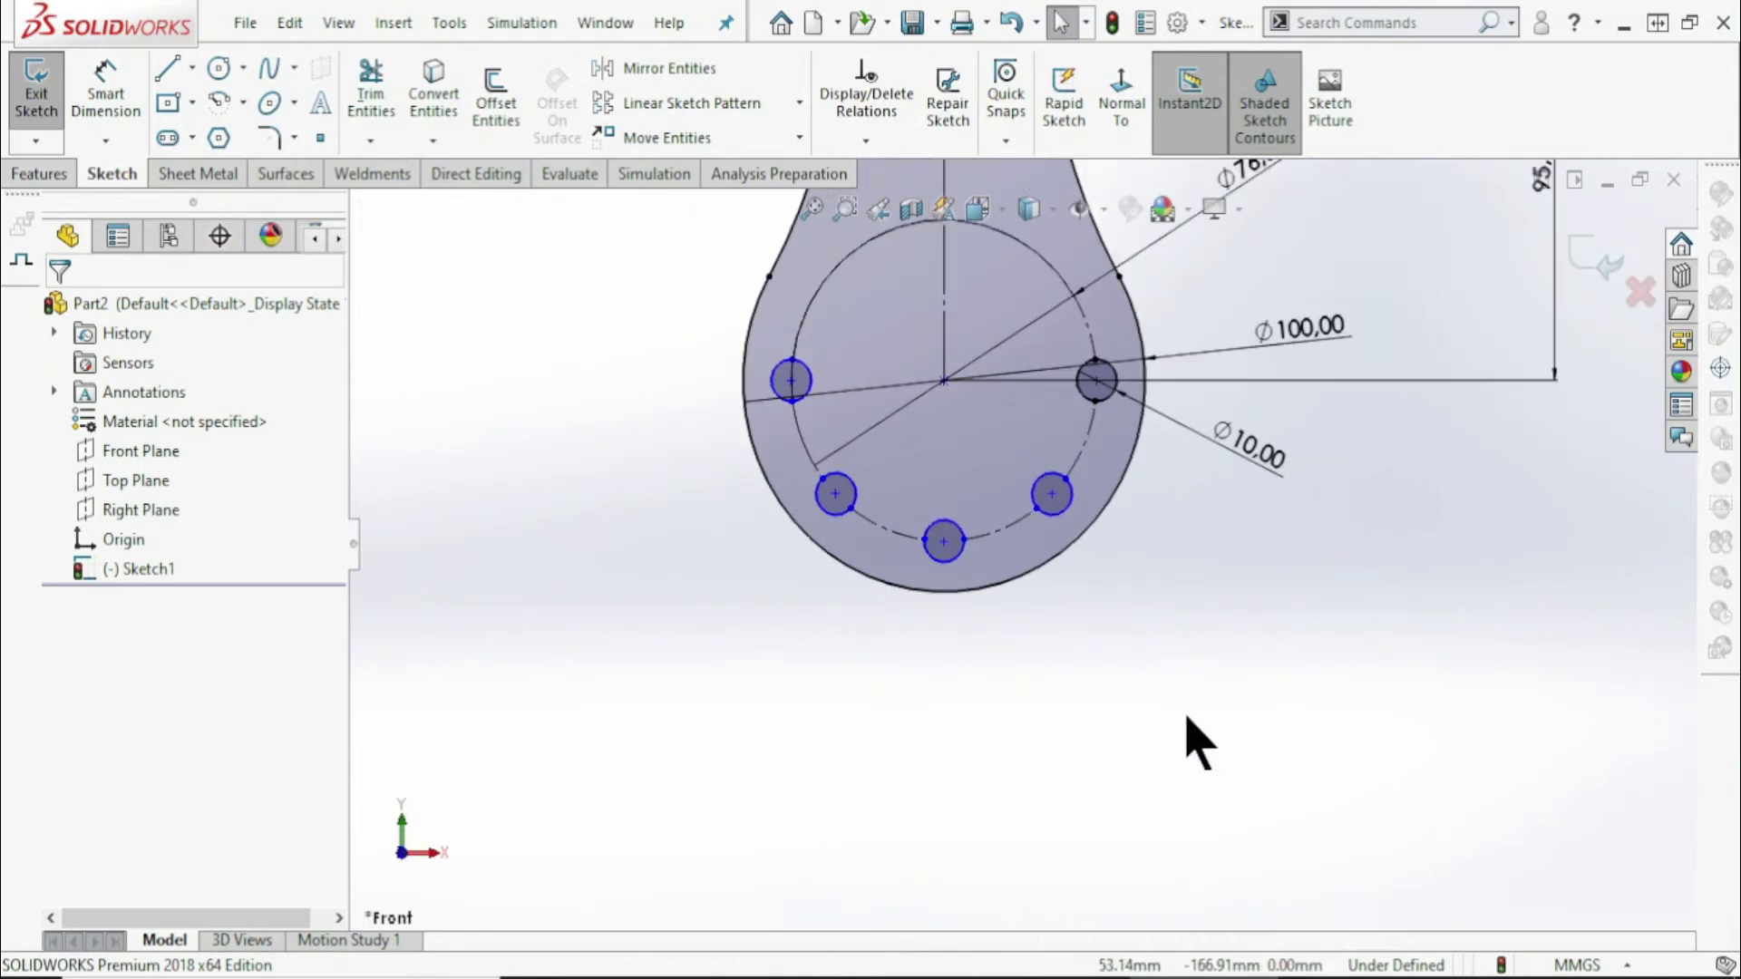
{"action": "left_click", "coordinate": [1589, 261]}
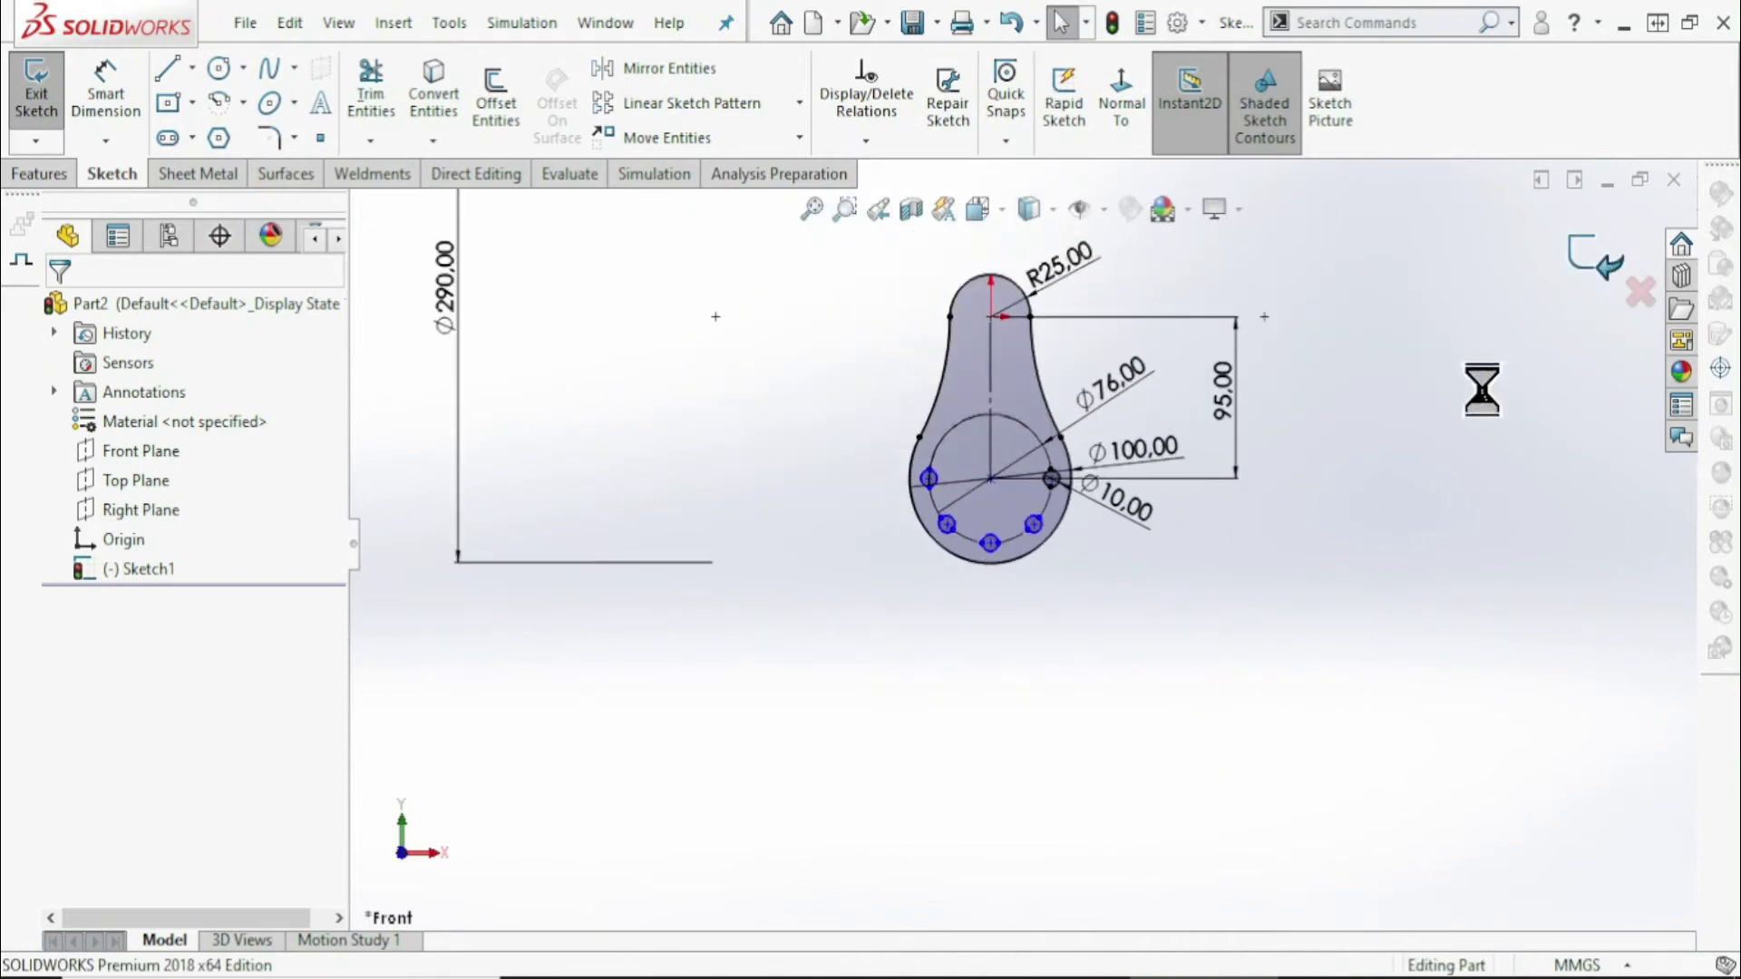
Start an extruded boss with Sketch1 as the profile
{"action": "left_click", "coordinate": [1381, 544]}
{"action": "middle_click_drag", "start_coordinate": [1324, 554], "coordinate": [1243, 575]}
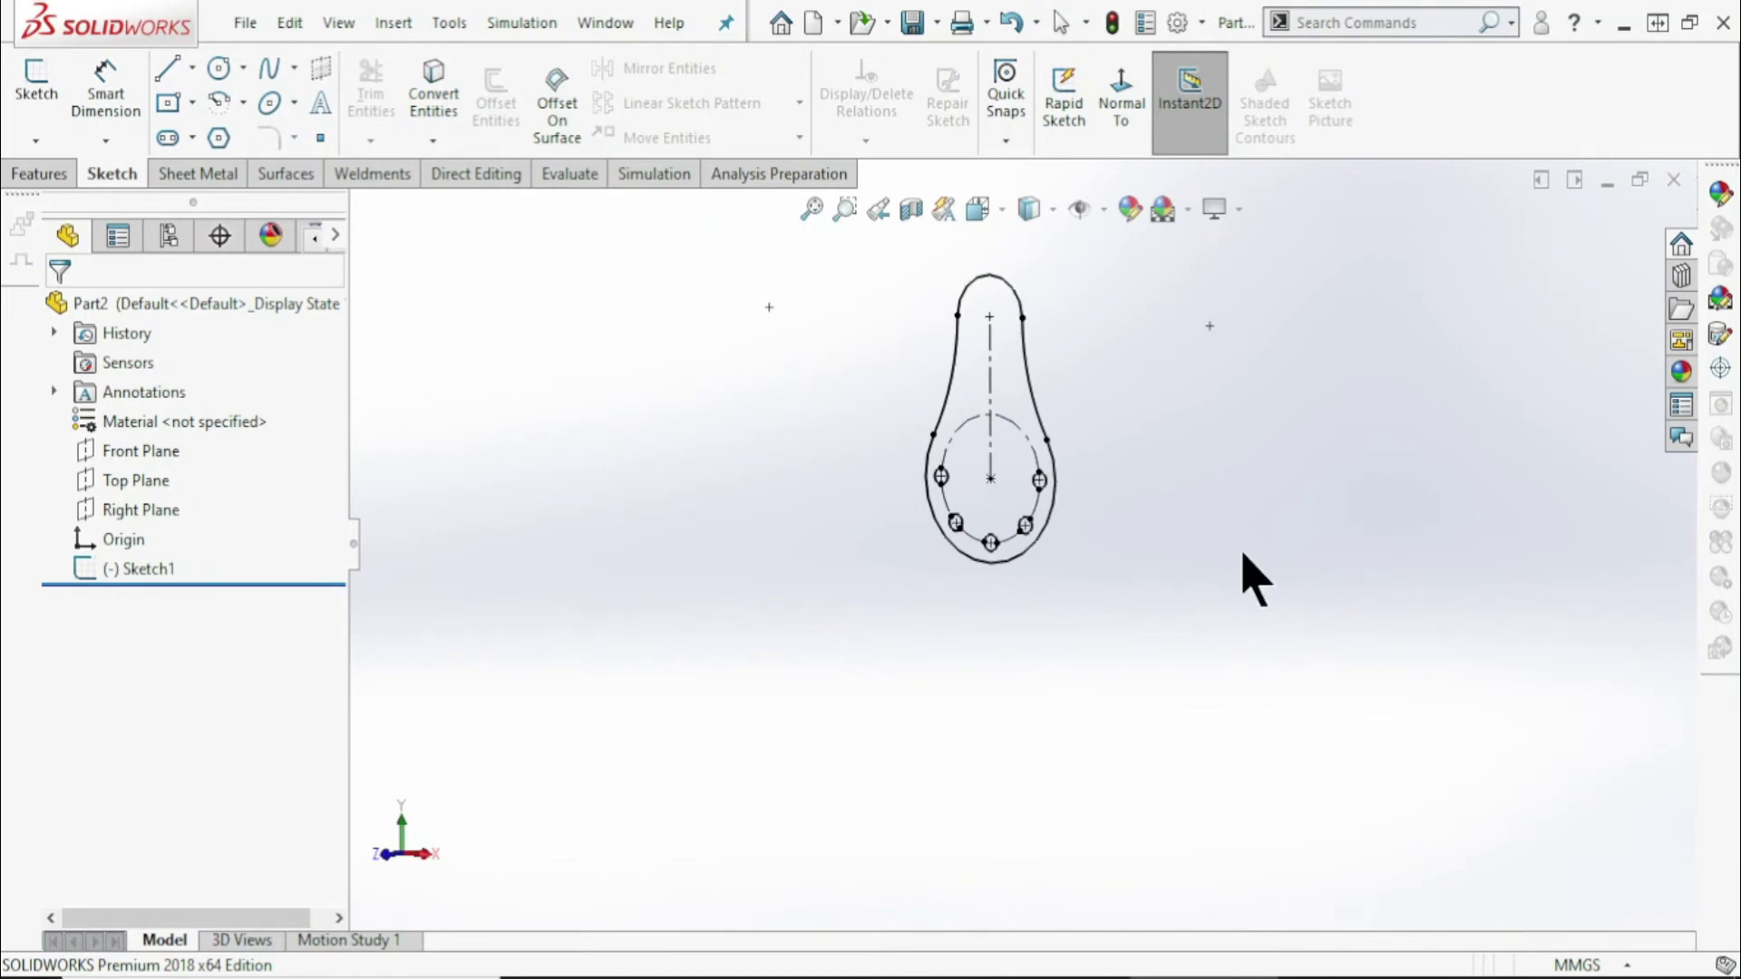
{"action": "left_click", "coordinate": [45, 173]}
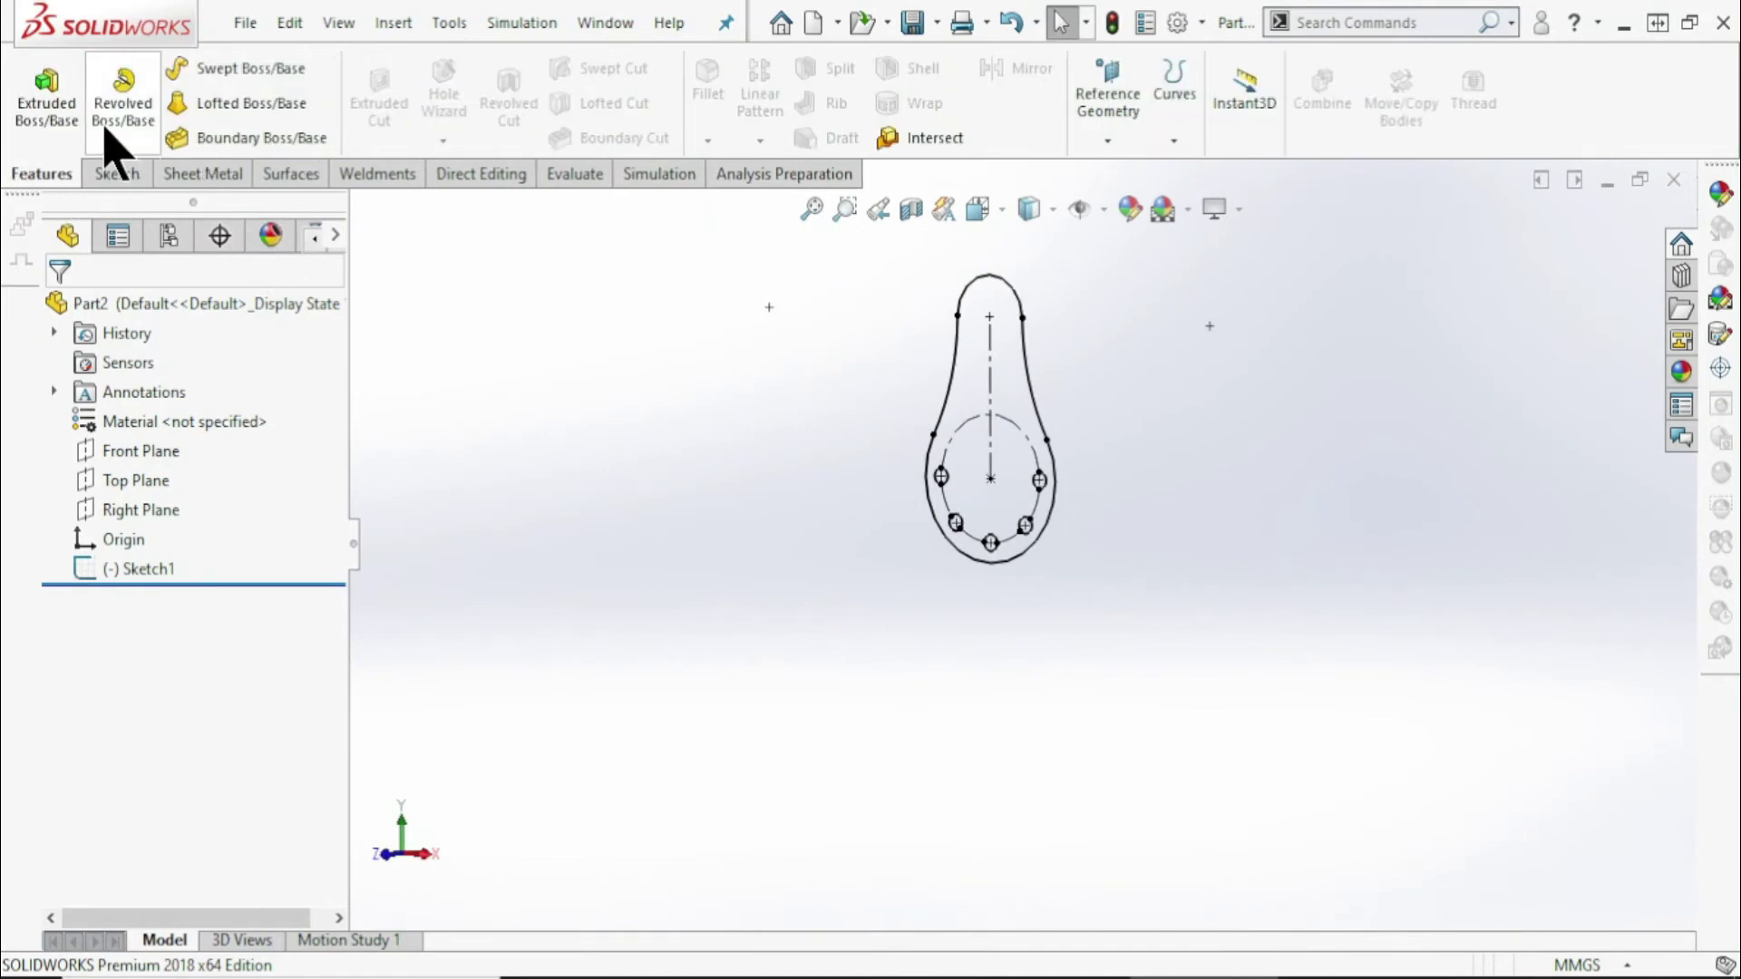
{"action": "left_click", "coordinate": [43, 95]}
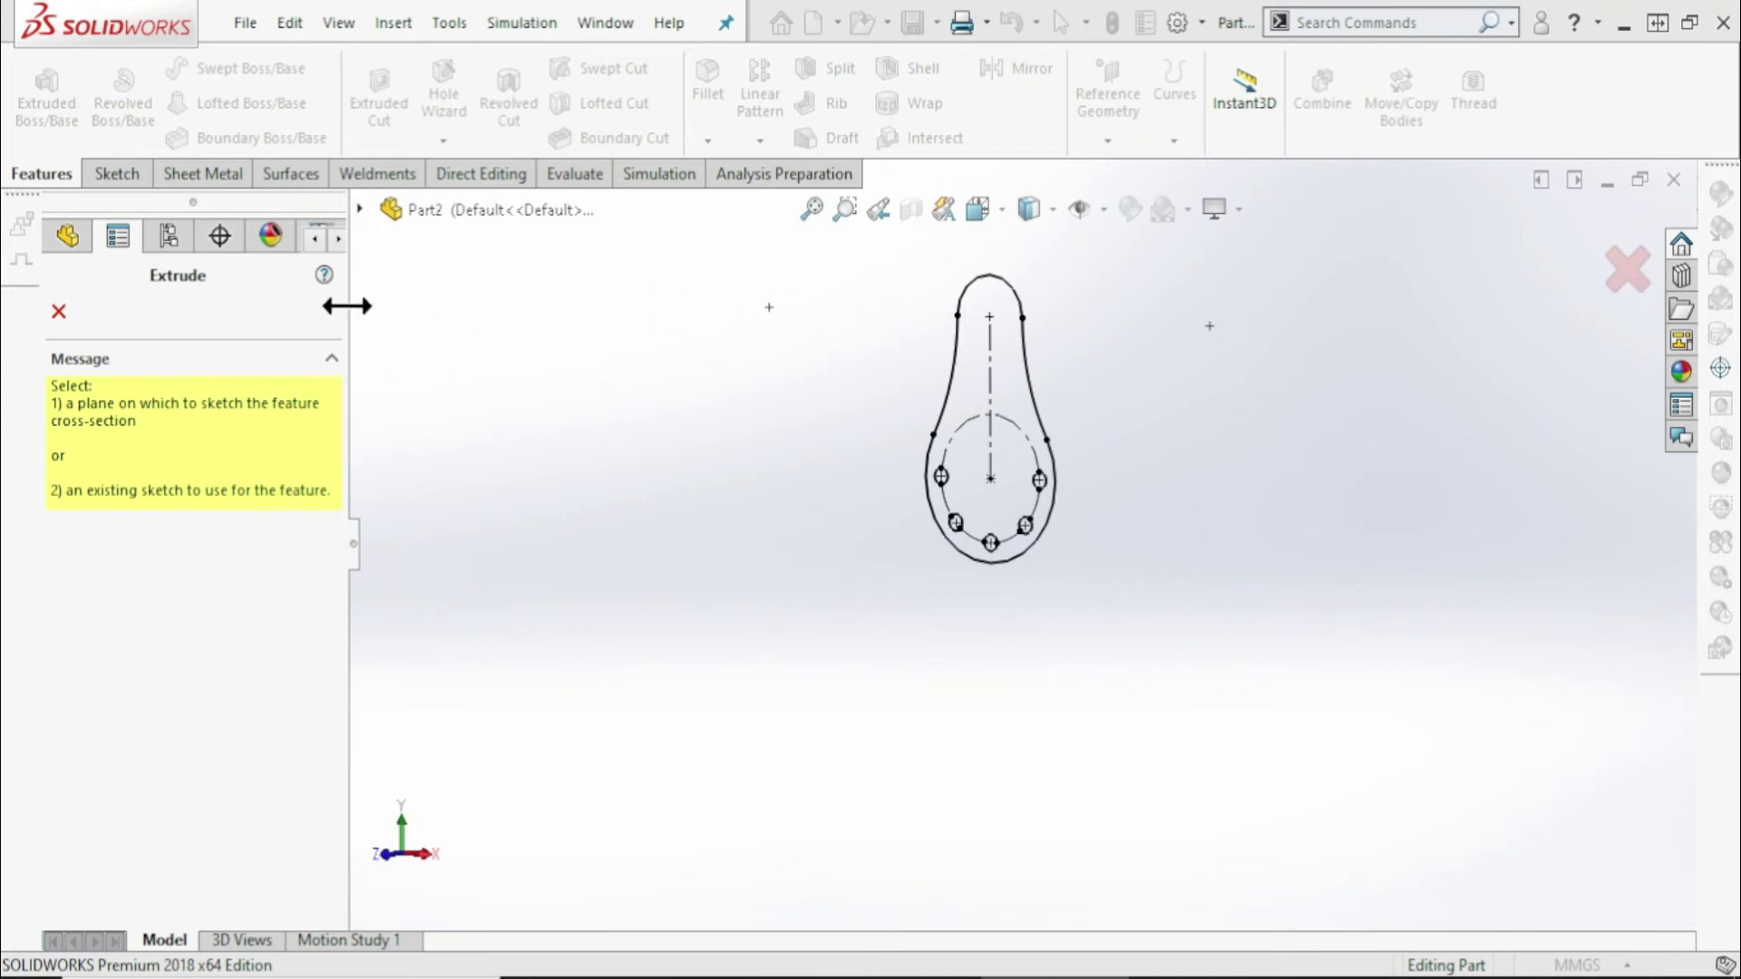
{"action": "left_click", "coordinate": [1025, 368]}
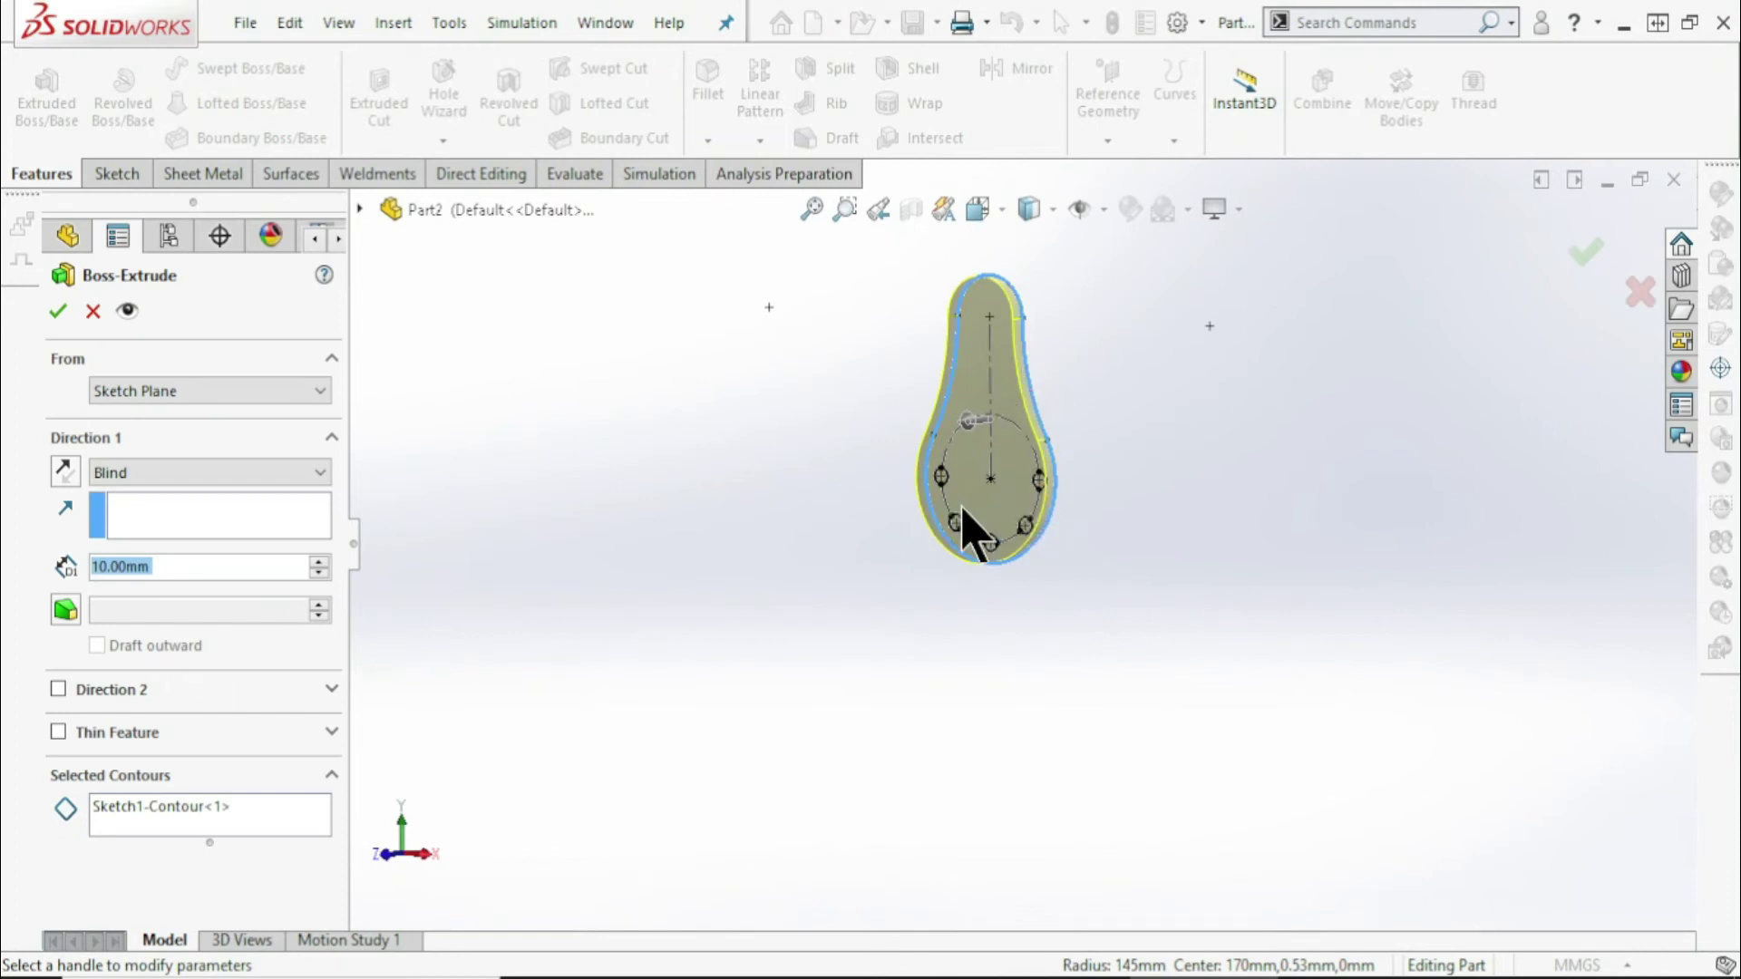
{"action": "scroll", "coordinate": [963, 510], "scroll_direction": "up", "scroll_amount": 3}
{"action": "scroll", "coordinate": [959, 505], "scroll_direction": "up", "scroll_amount": 3}
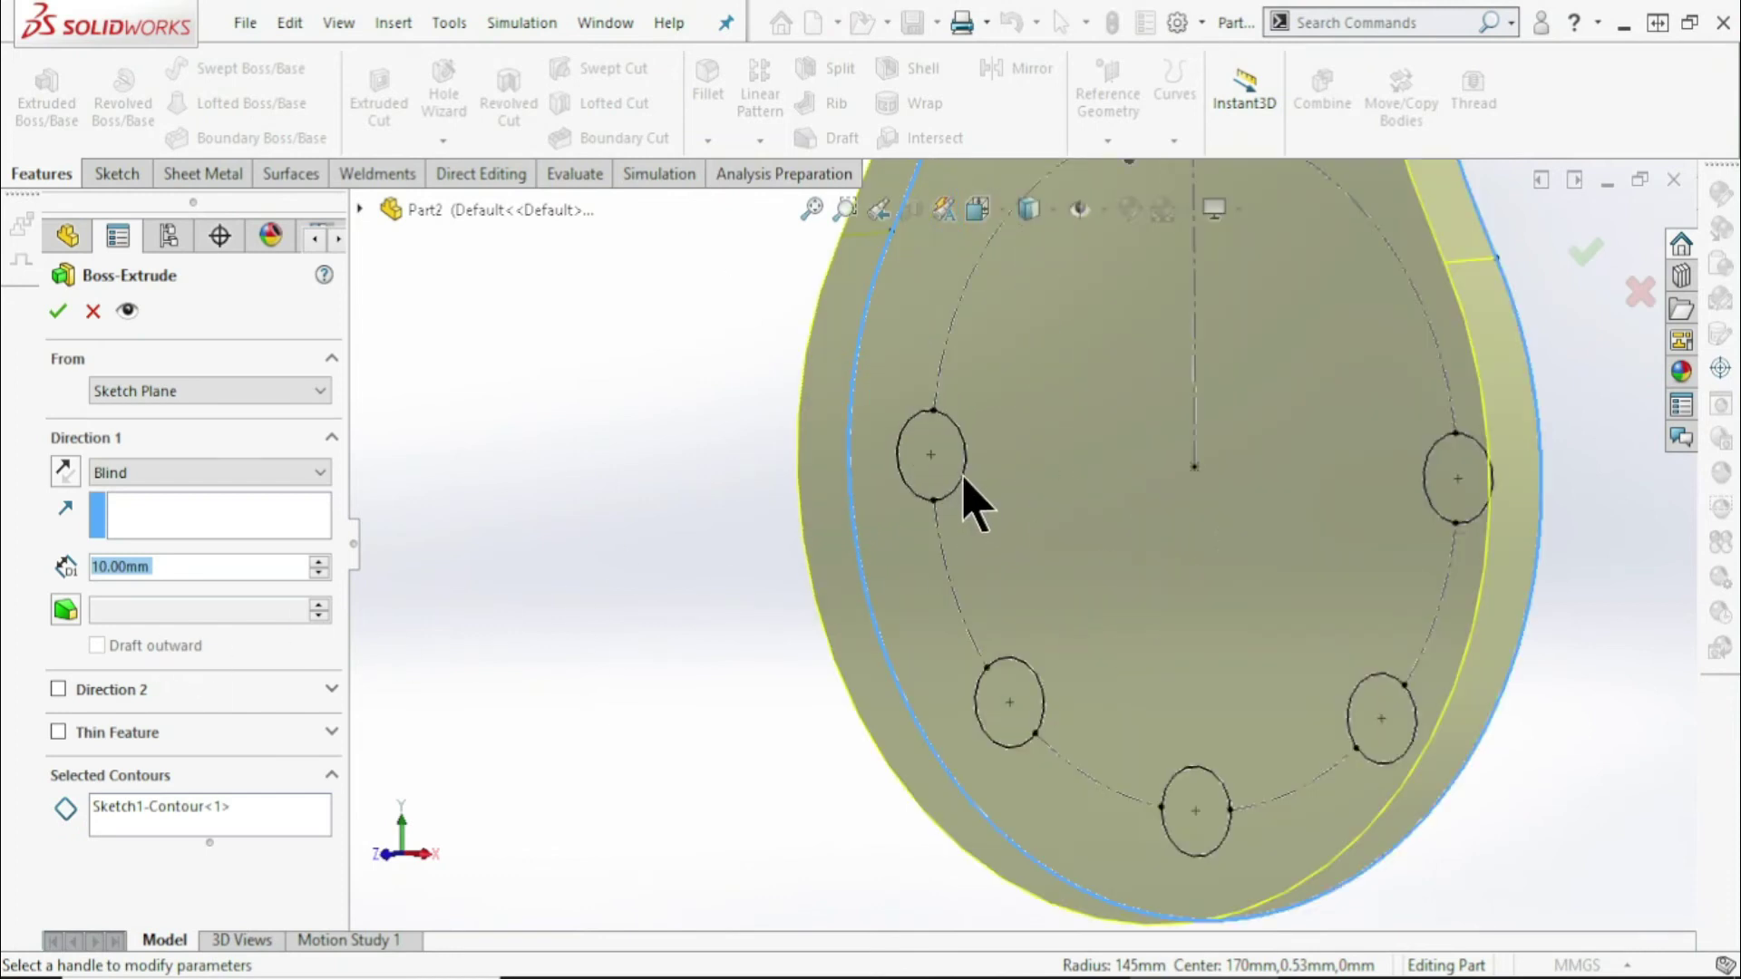
Select the five hole circles as contours and accept the 10 mm Blind extrusion
{"action": "left_click", "coordinate": [204, 828]}
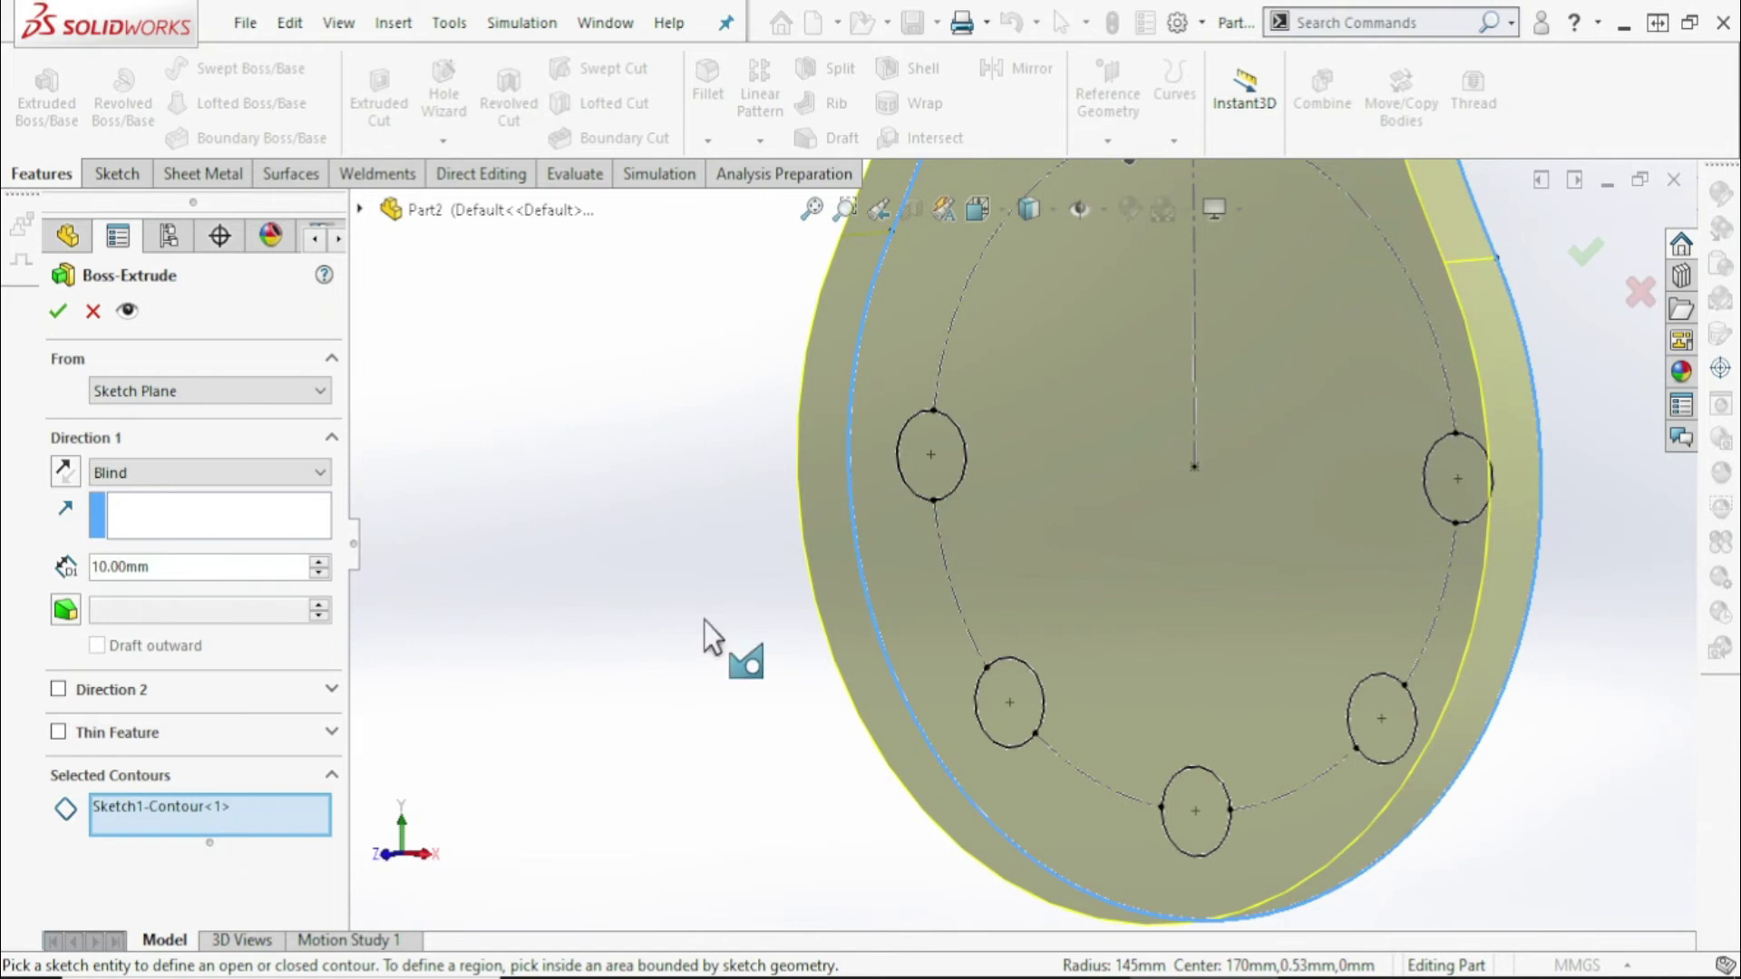
{"action": "left_click", "coordinate": [966, 477]}
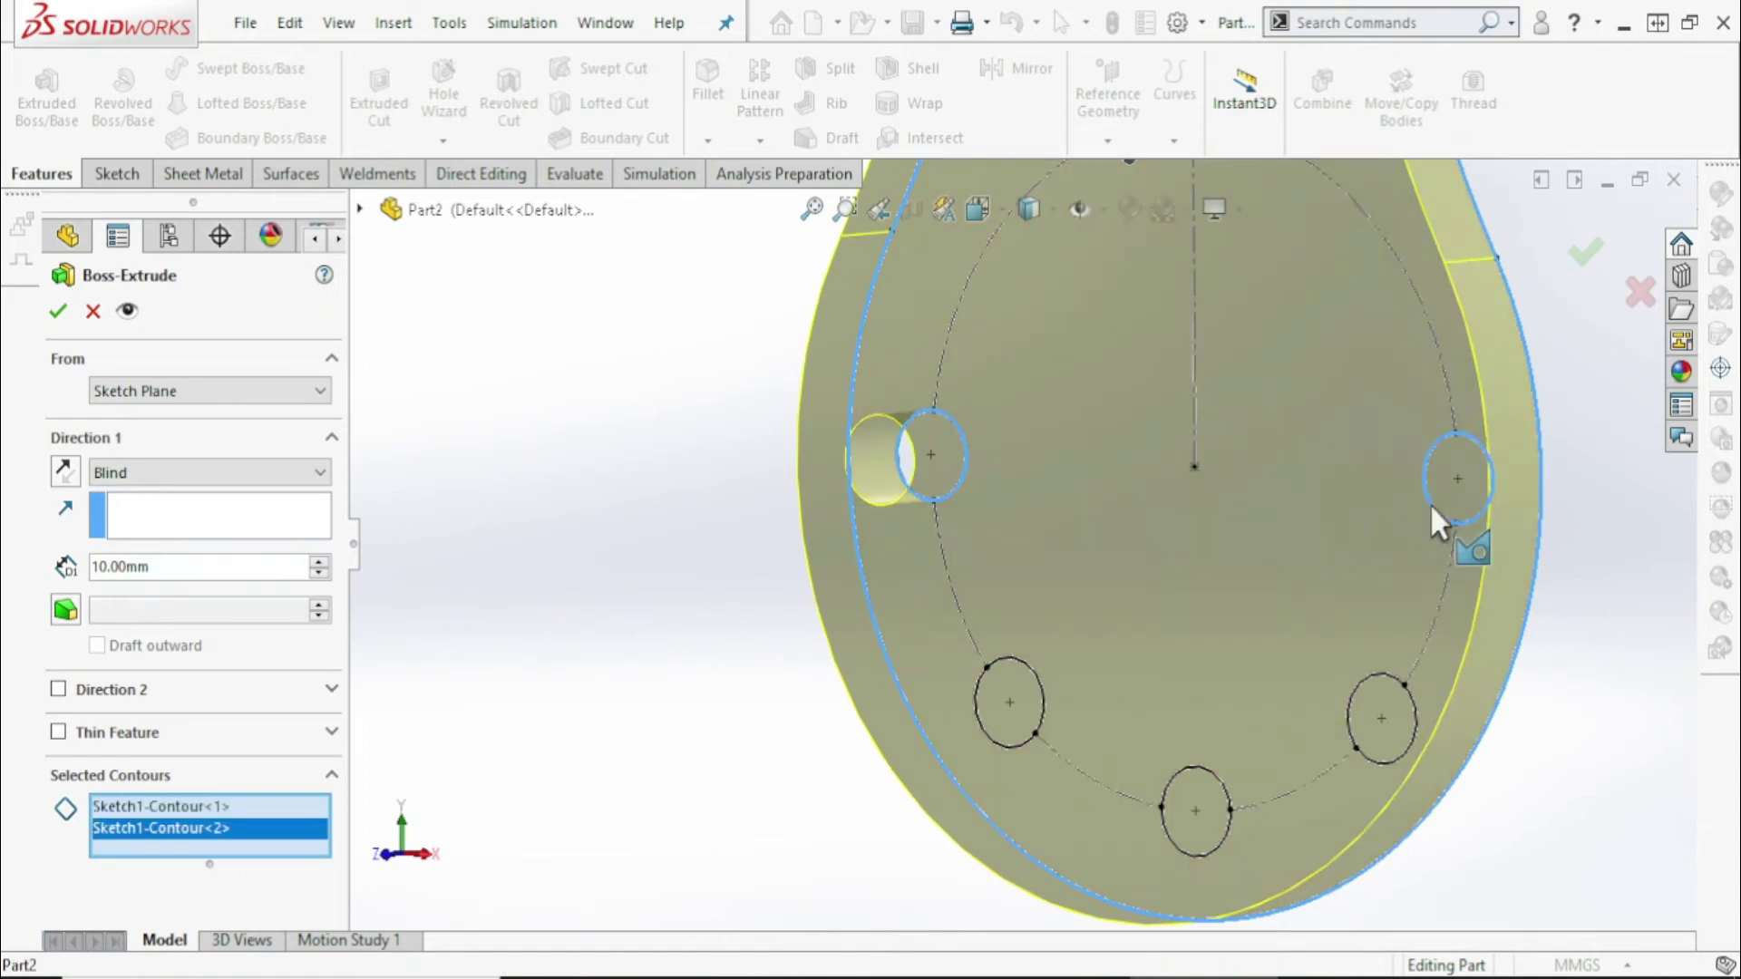
{"action": "left_click", "coordinate": [1431, 506]}
{"action": "left_click", "coordinate": [1364, 675]}
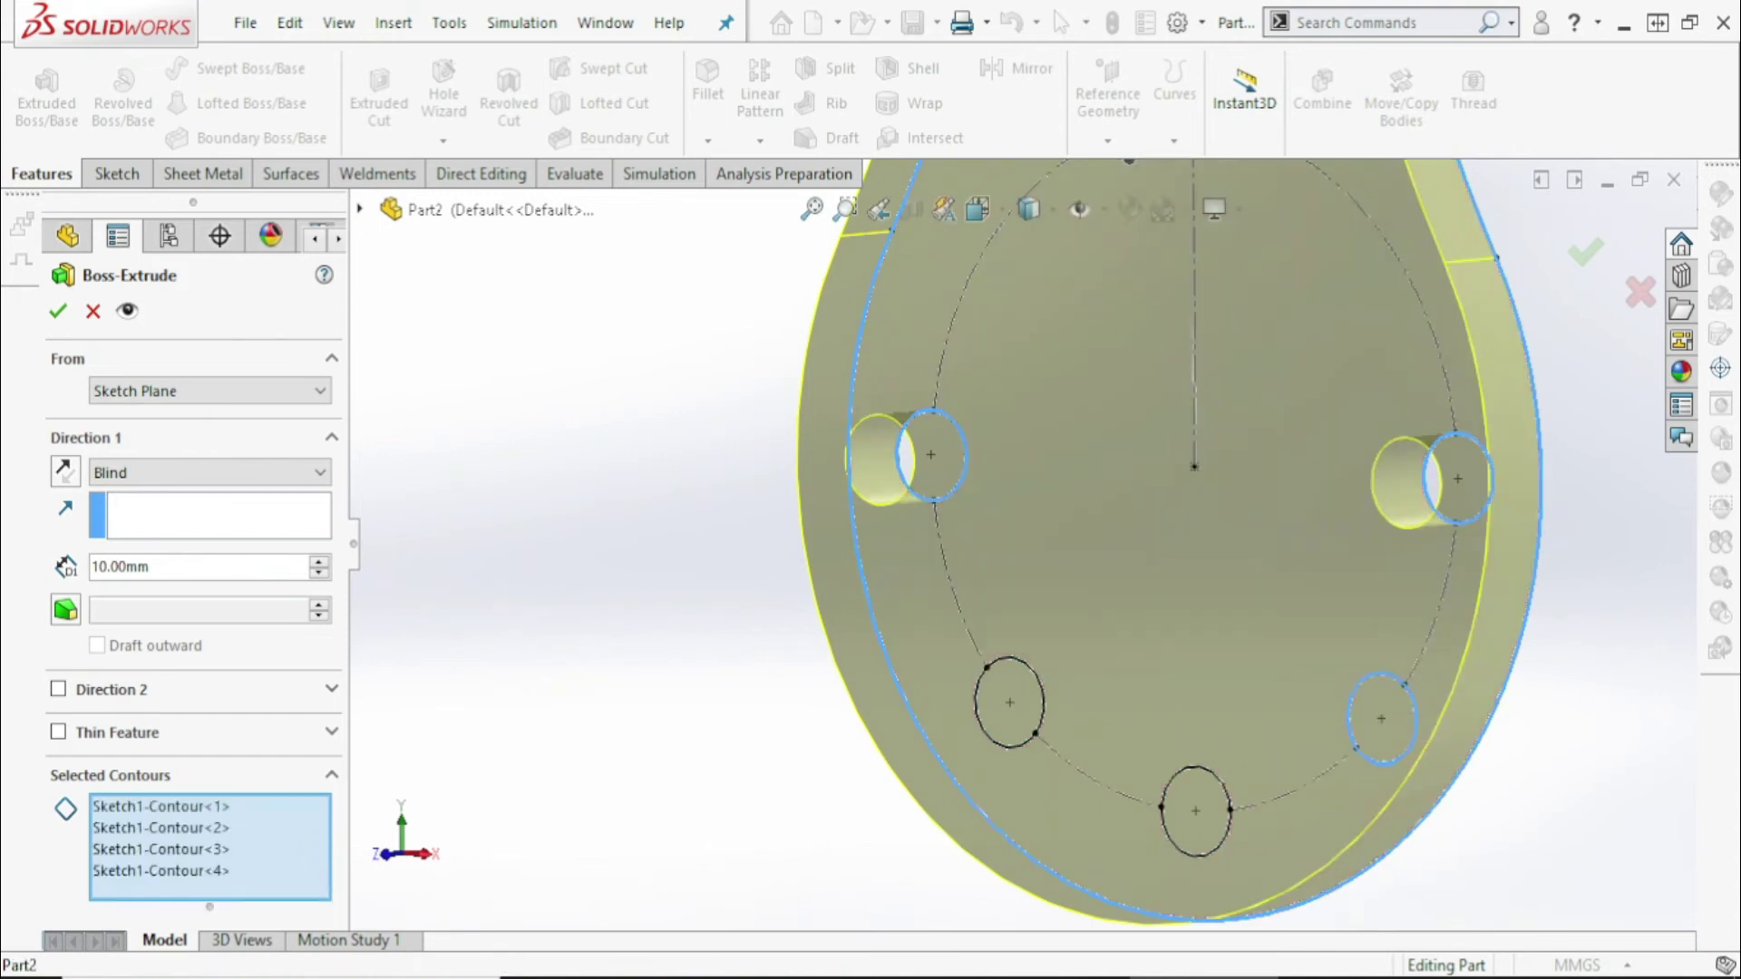
{"action": "left_click", "coordinate": [1183, 821]}
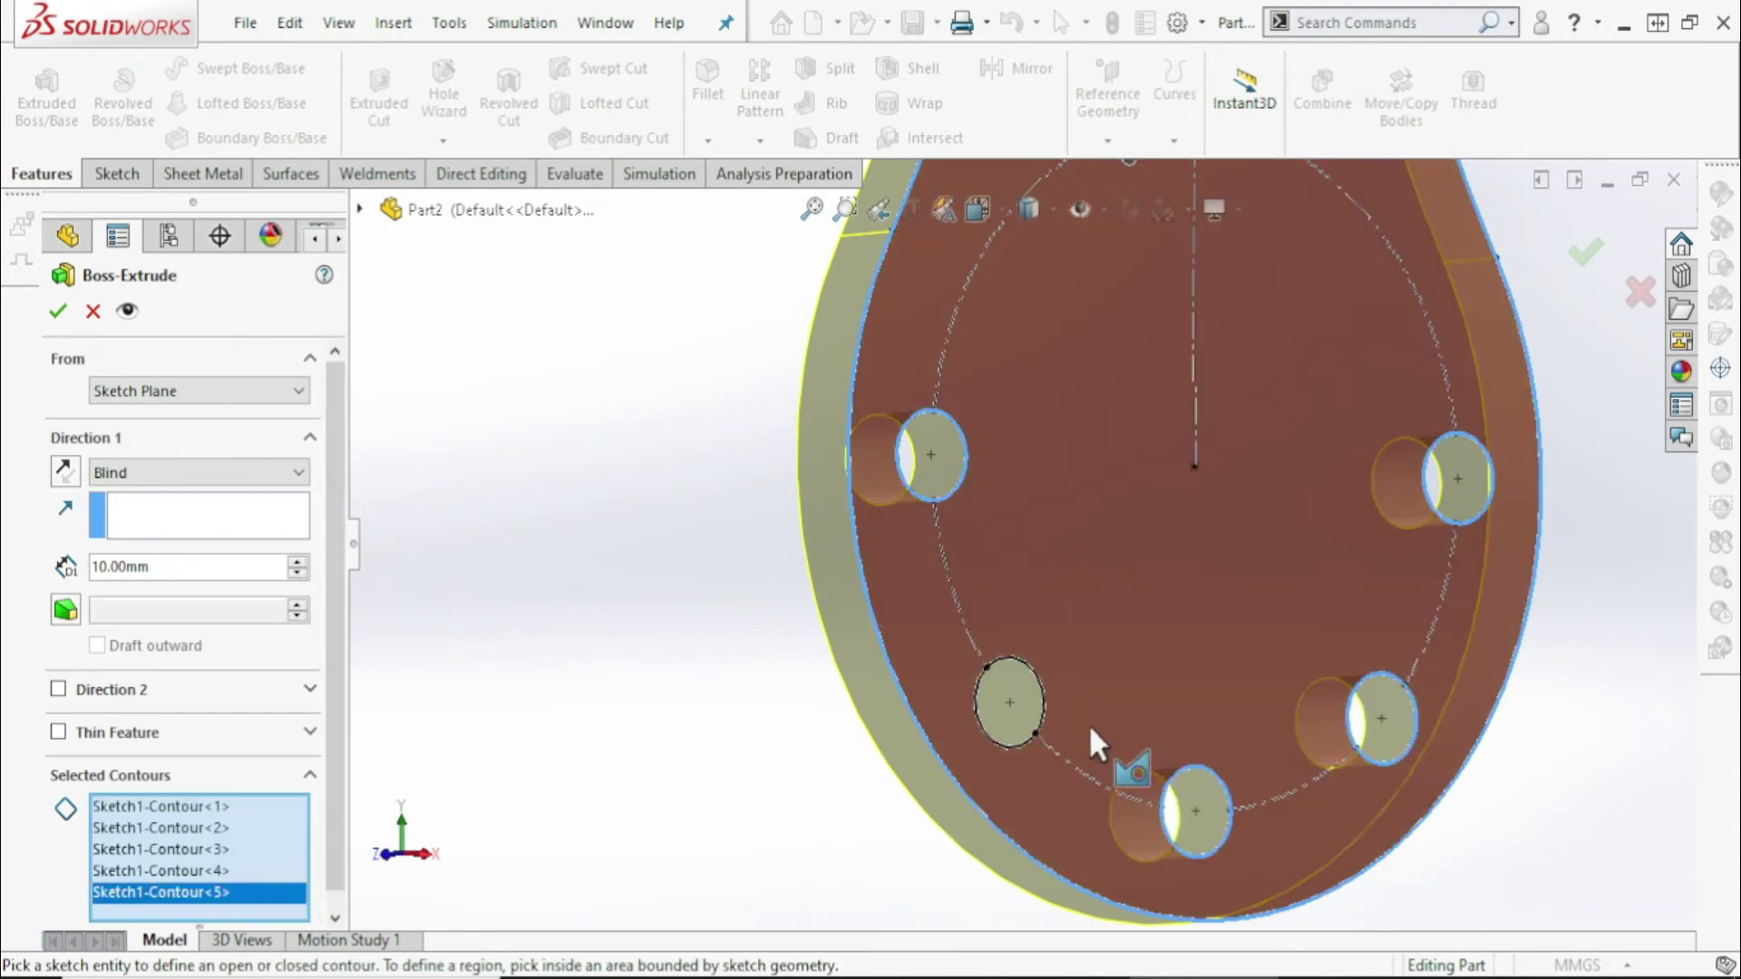
{"action": "left_click", "coordinate": [1041, 702]}
{"action": "scroll", "coordinate": [1032, 575], "scroll_direction": "up", "scroll_amount": 5}
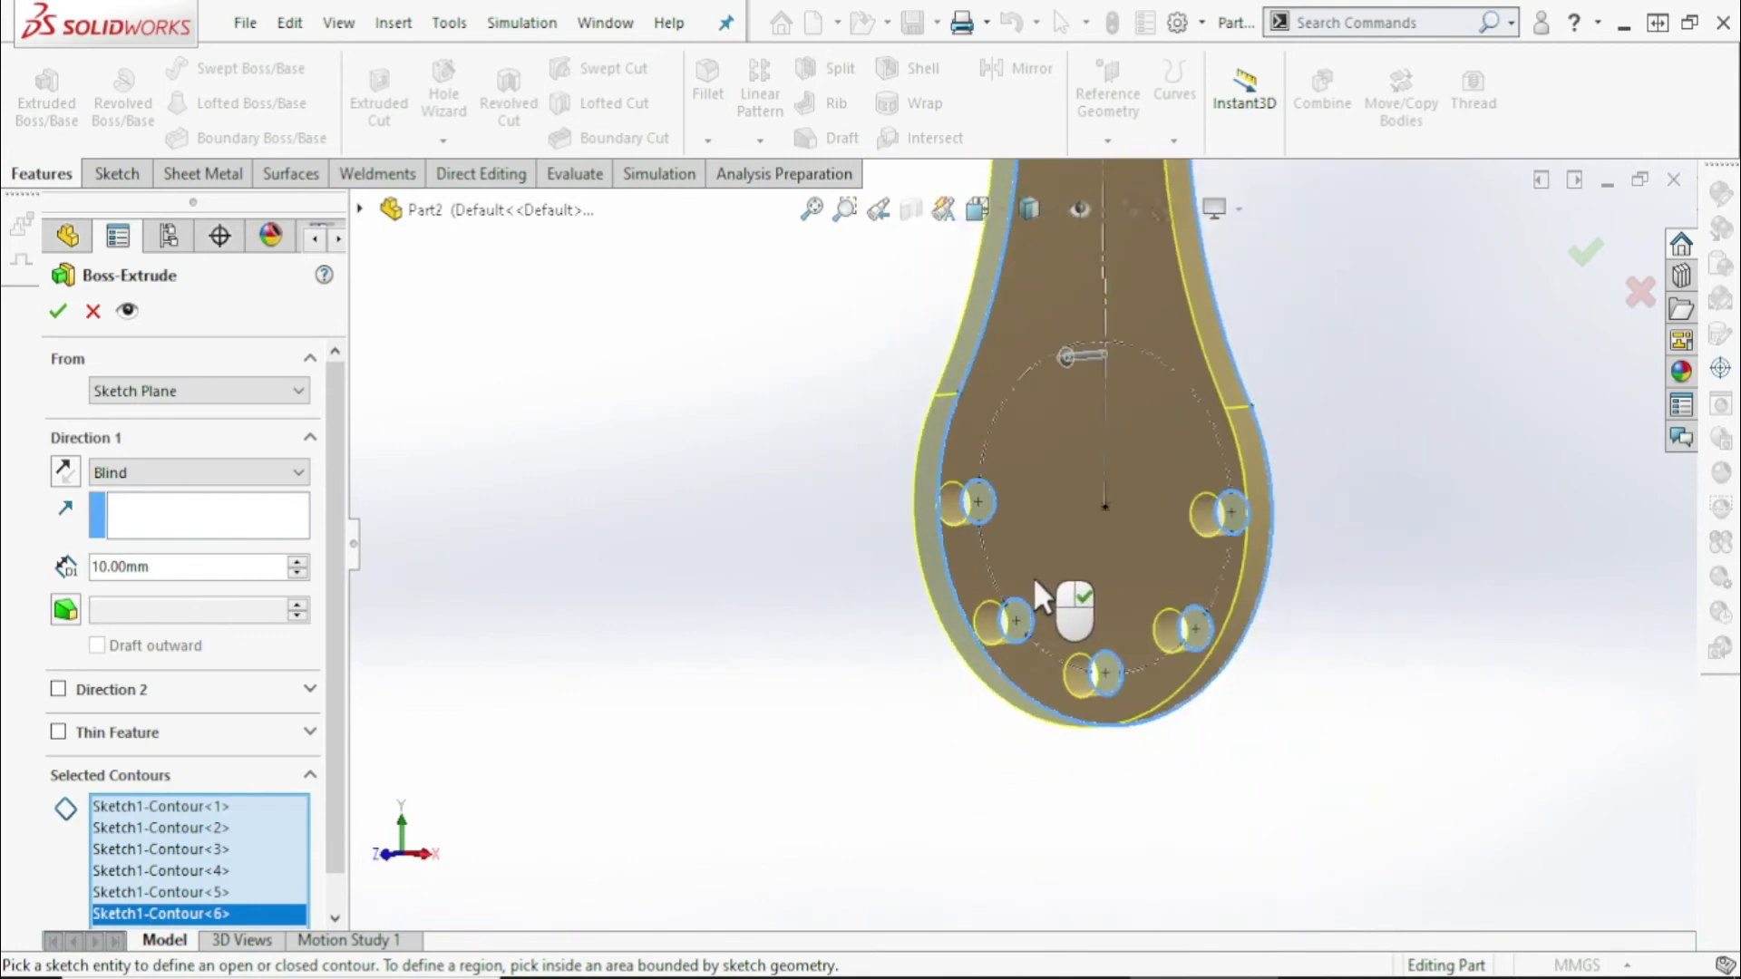
{"action": "left_click", "coordinate": [57, 313]}
Sketch a vertical straight slot downward from the origin on the plate's front face
{"action": "scroll", "coordinate": [806, 477], "scroll_direction": "up", "scroll_amount": 3}
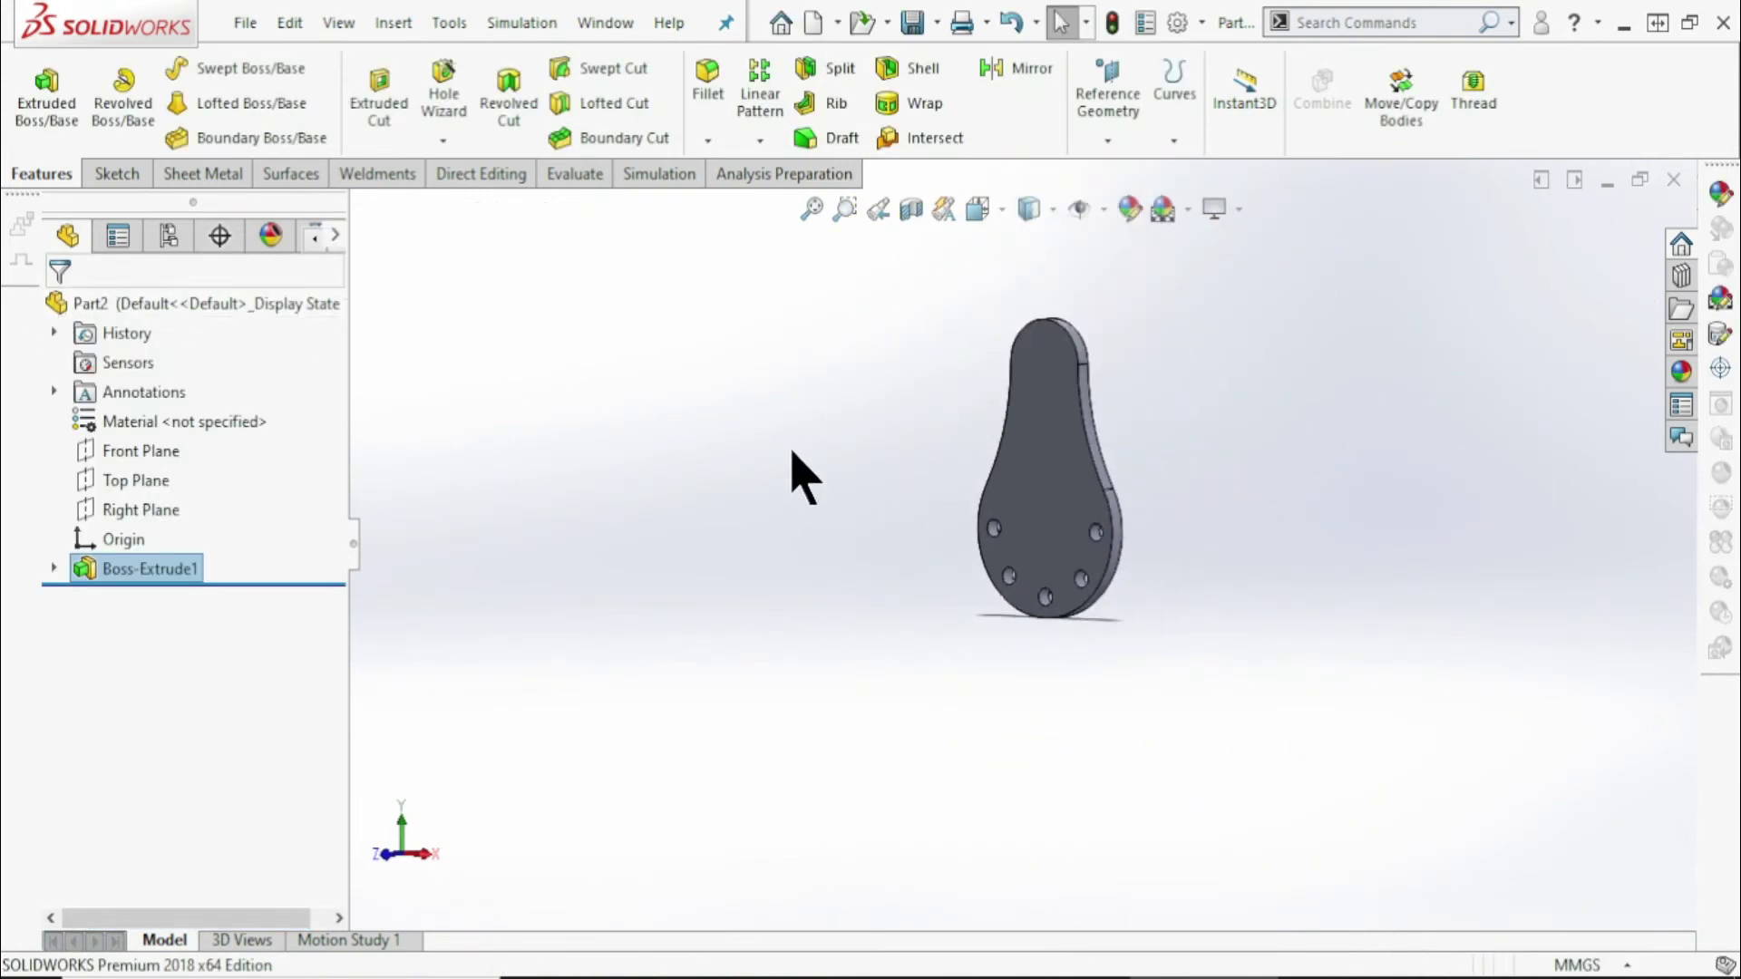
{"action": "key", "text": "alt+Tab"}
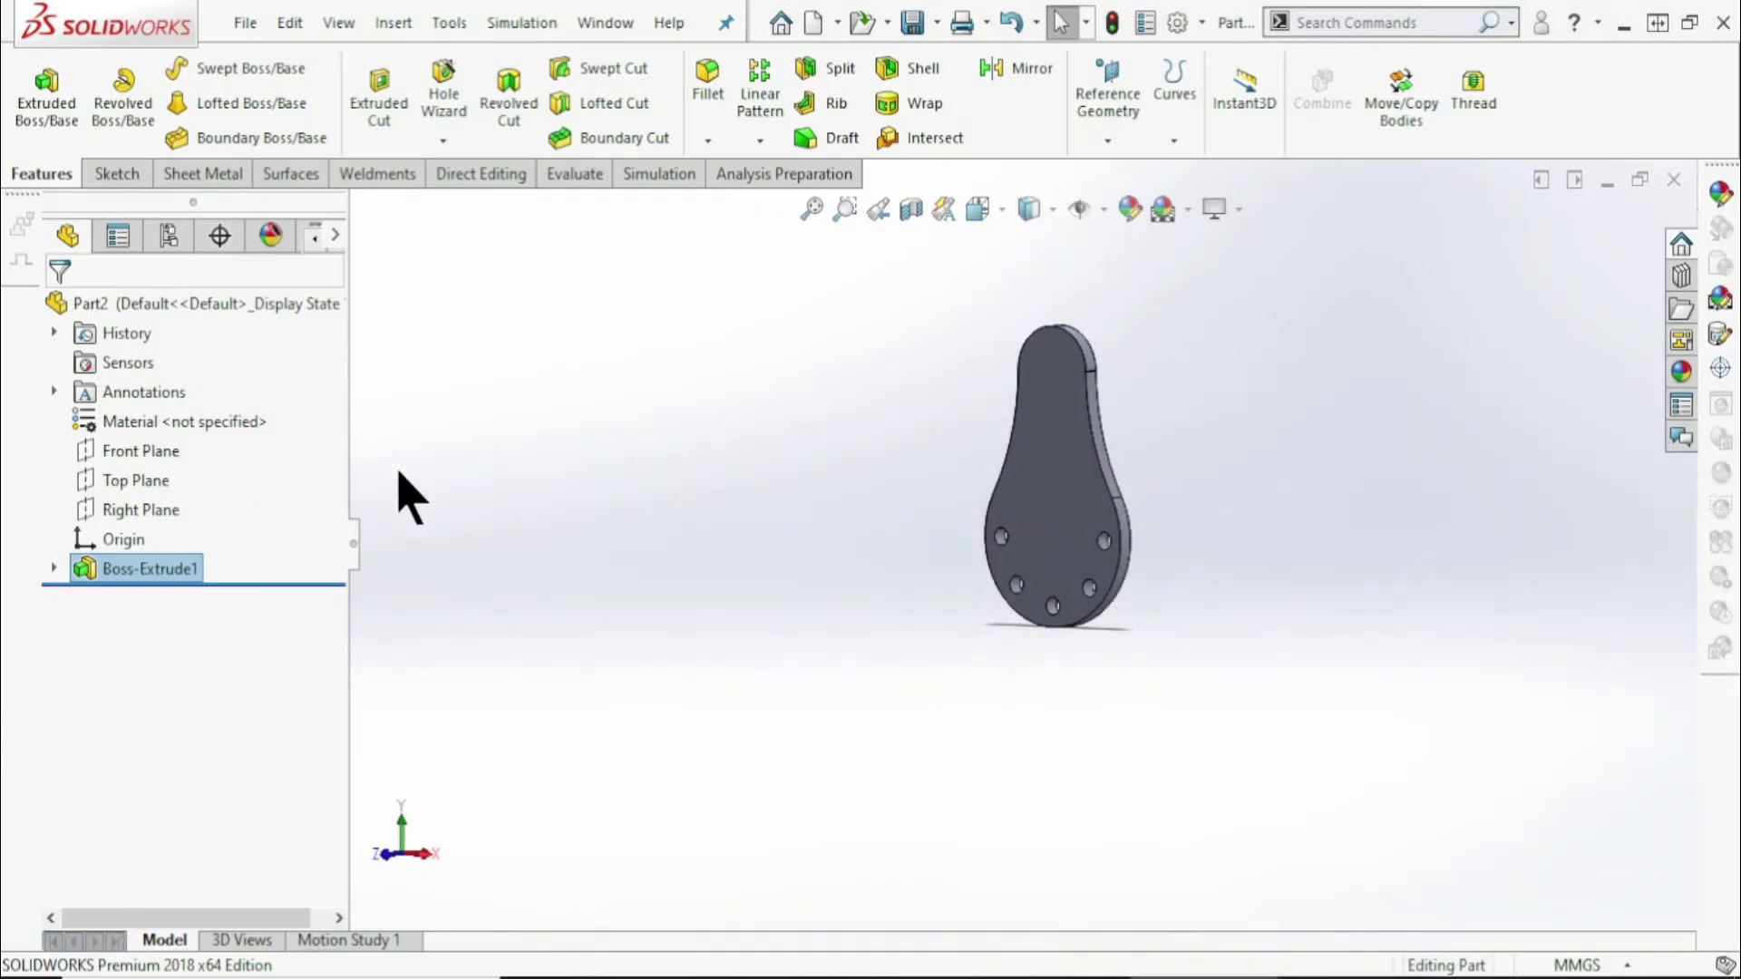
{"action": "left_click", "coordinate": [136, 177]}
{"action": "left_click", "coordinate": [38, 95]}
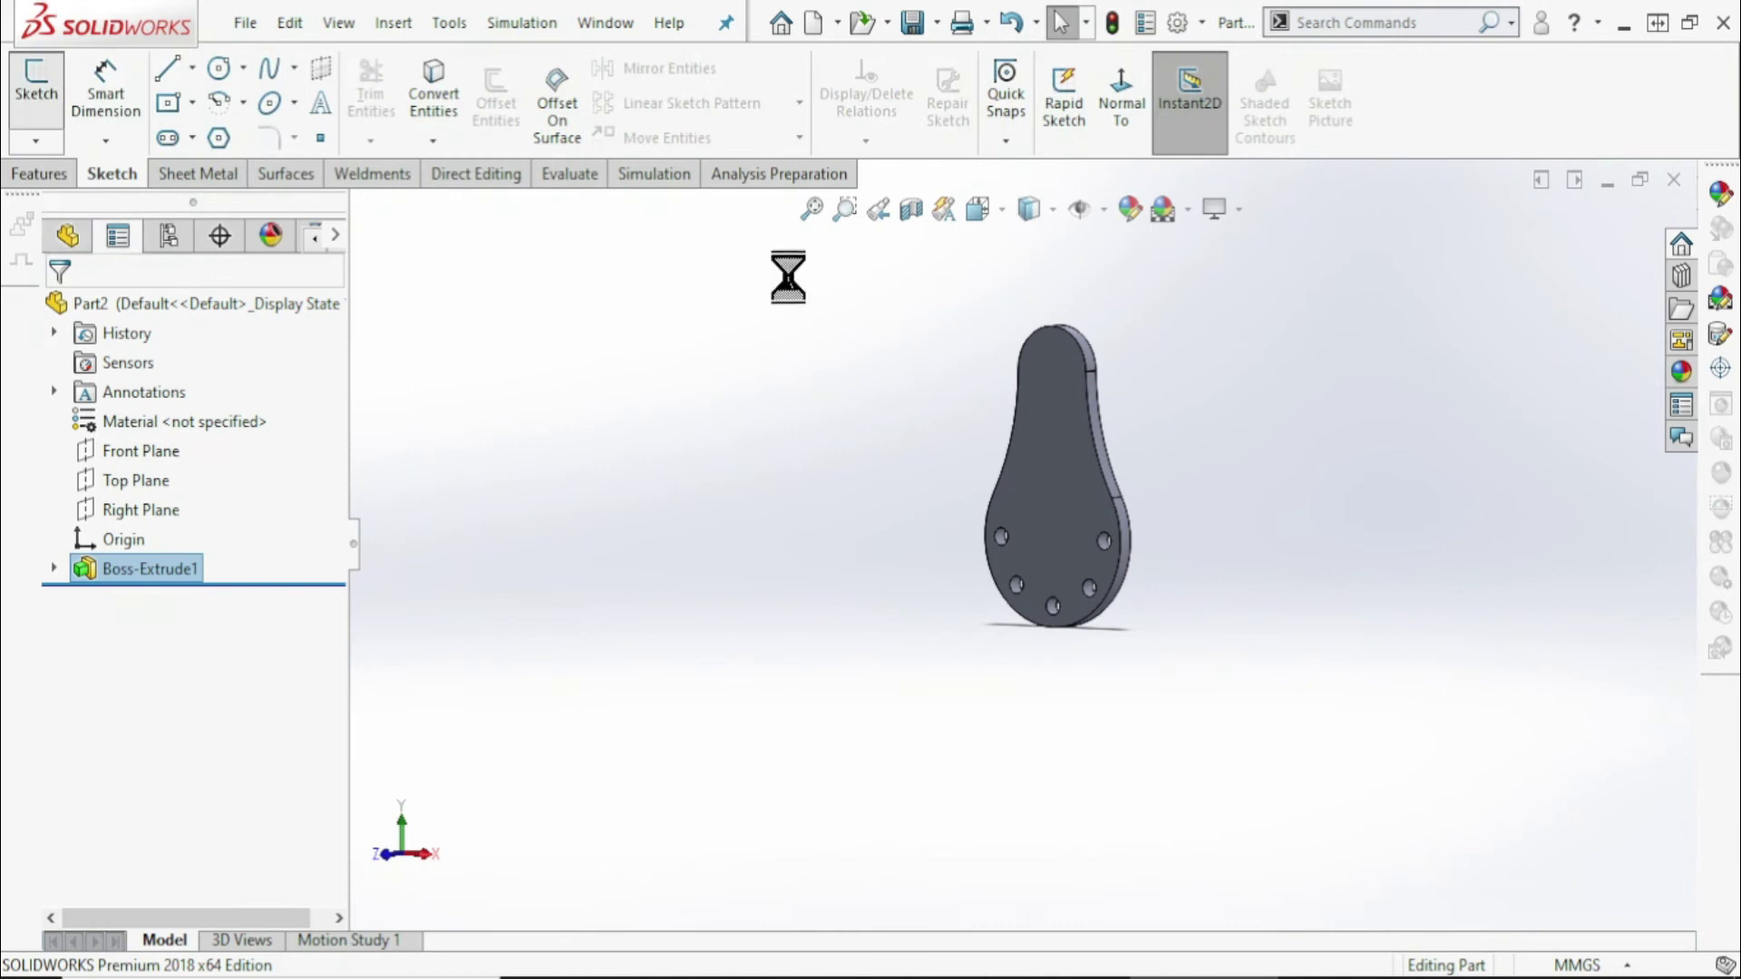
{"action": "left_click", "coordinate": [1047, 436]}
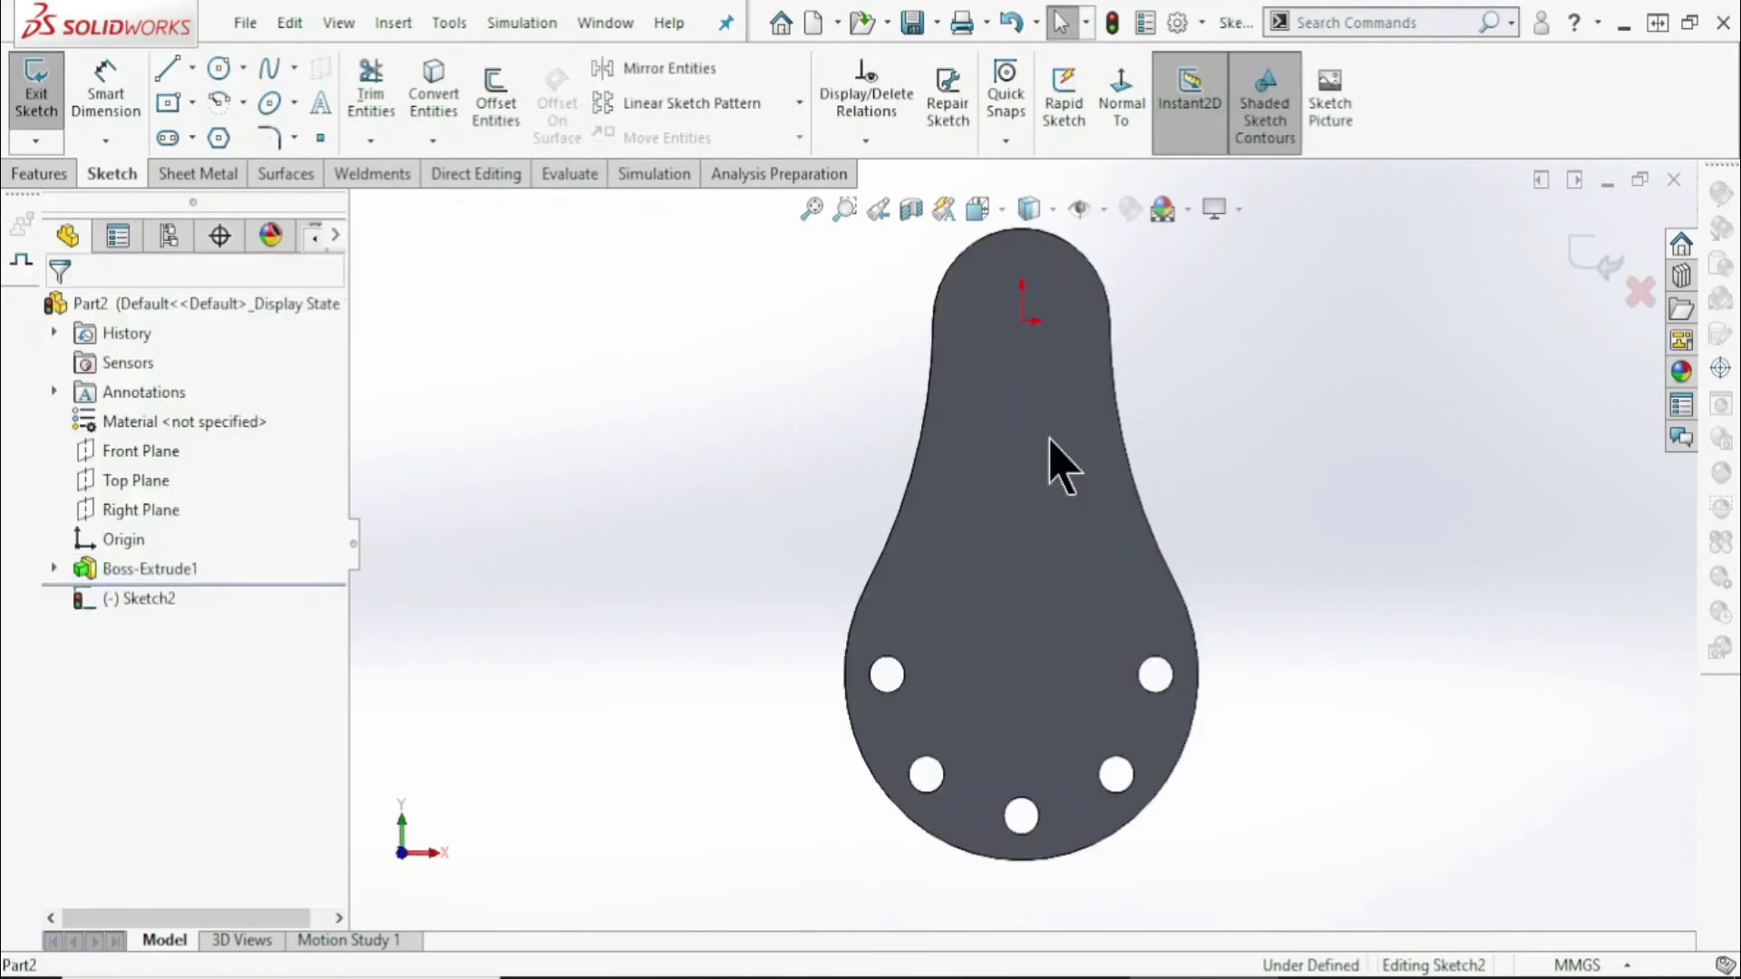
{"action": "left_click", "coordinate": [170, 140]}
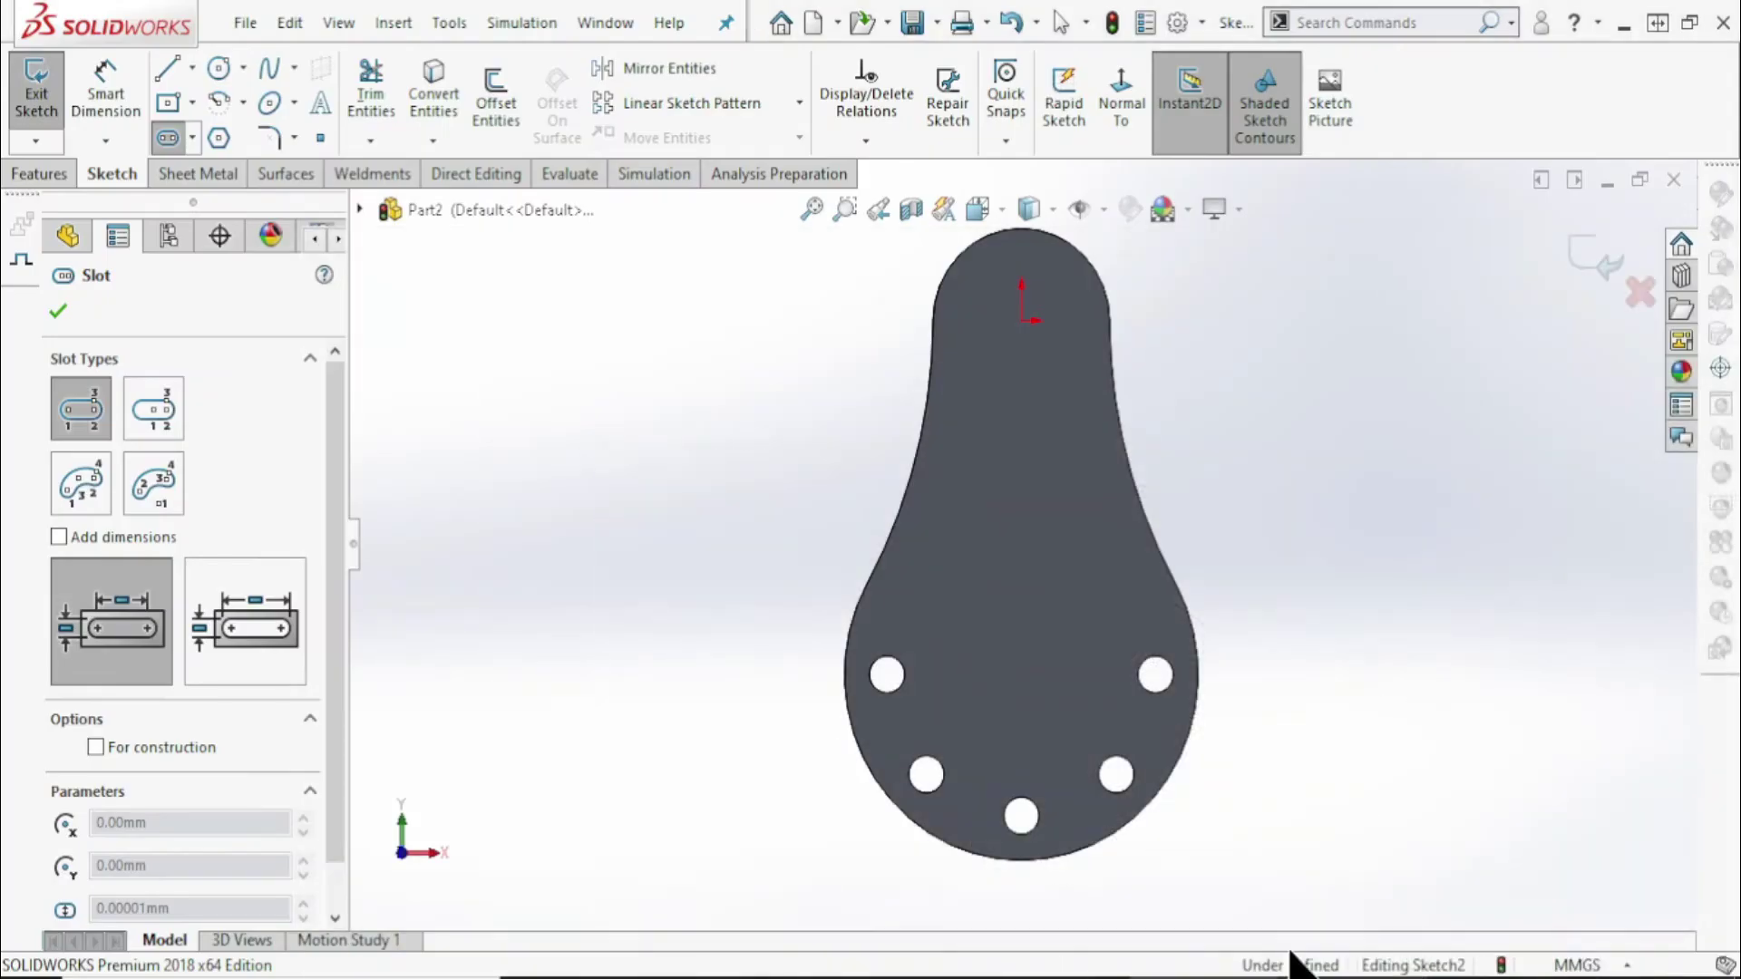
{"action": "left_click", "coordinate": [1023, 319]}
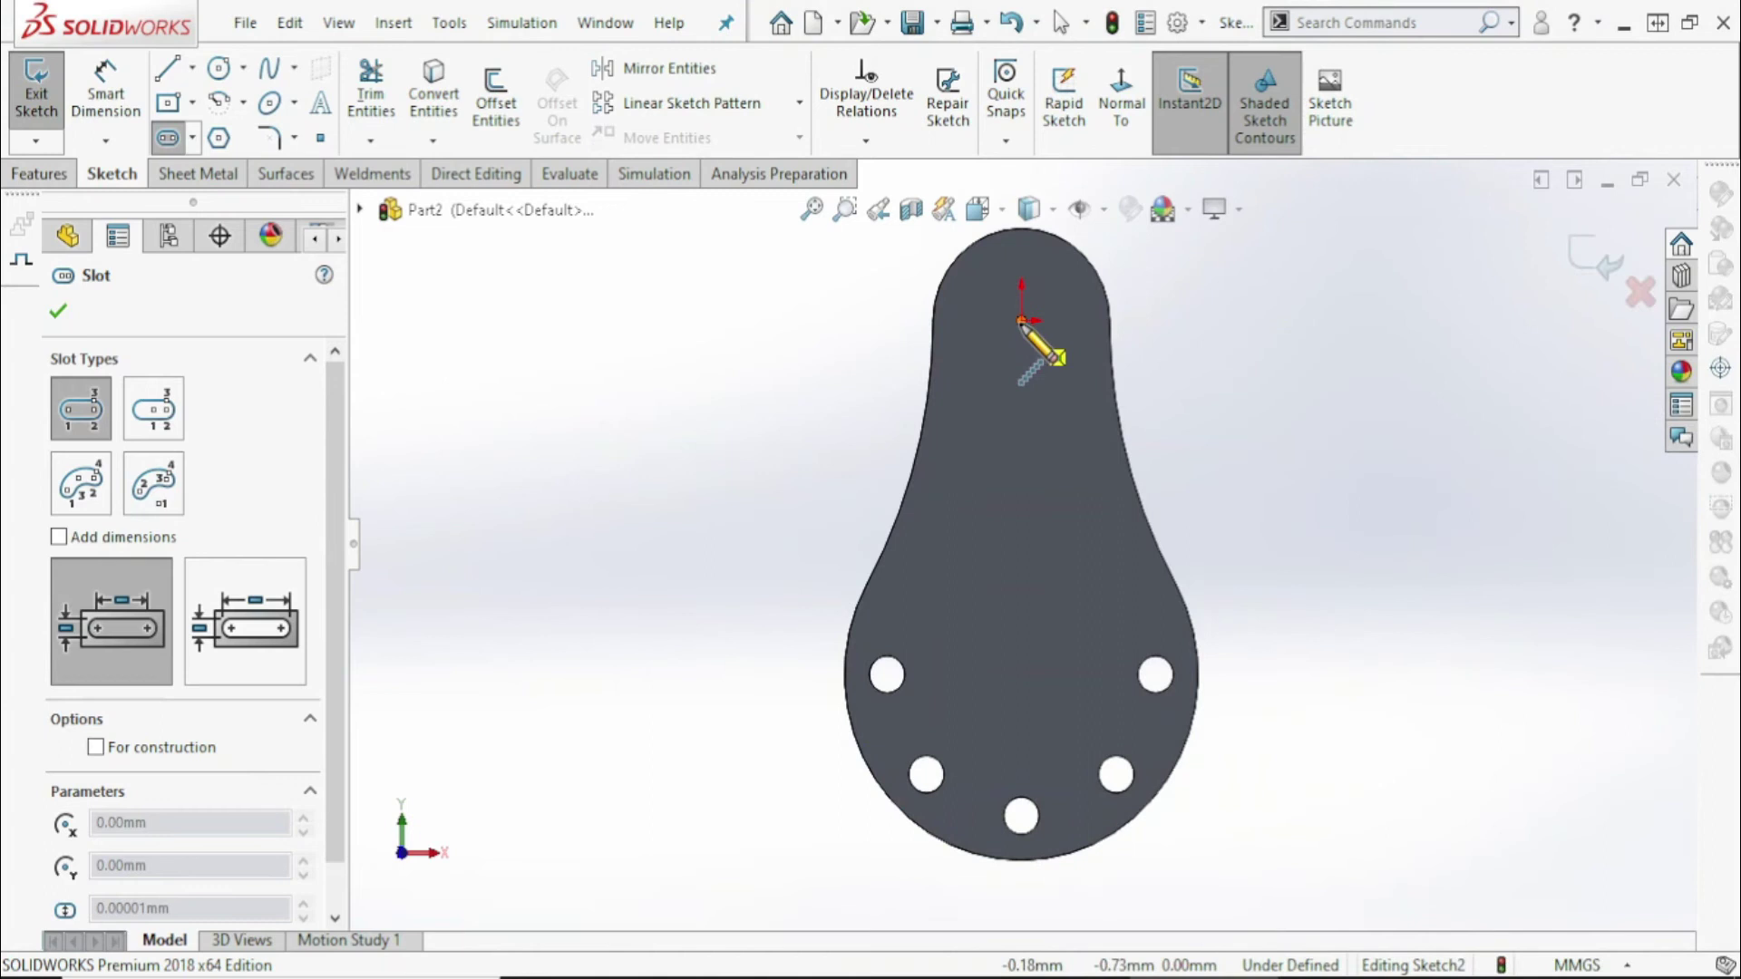
{"action": "left_click", "coordinate": [1022, 514]}
{"action": "left_click", "coordinate": [1061, 498]}
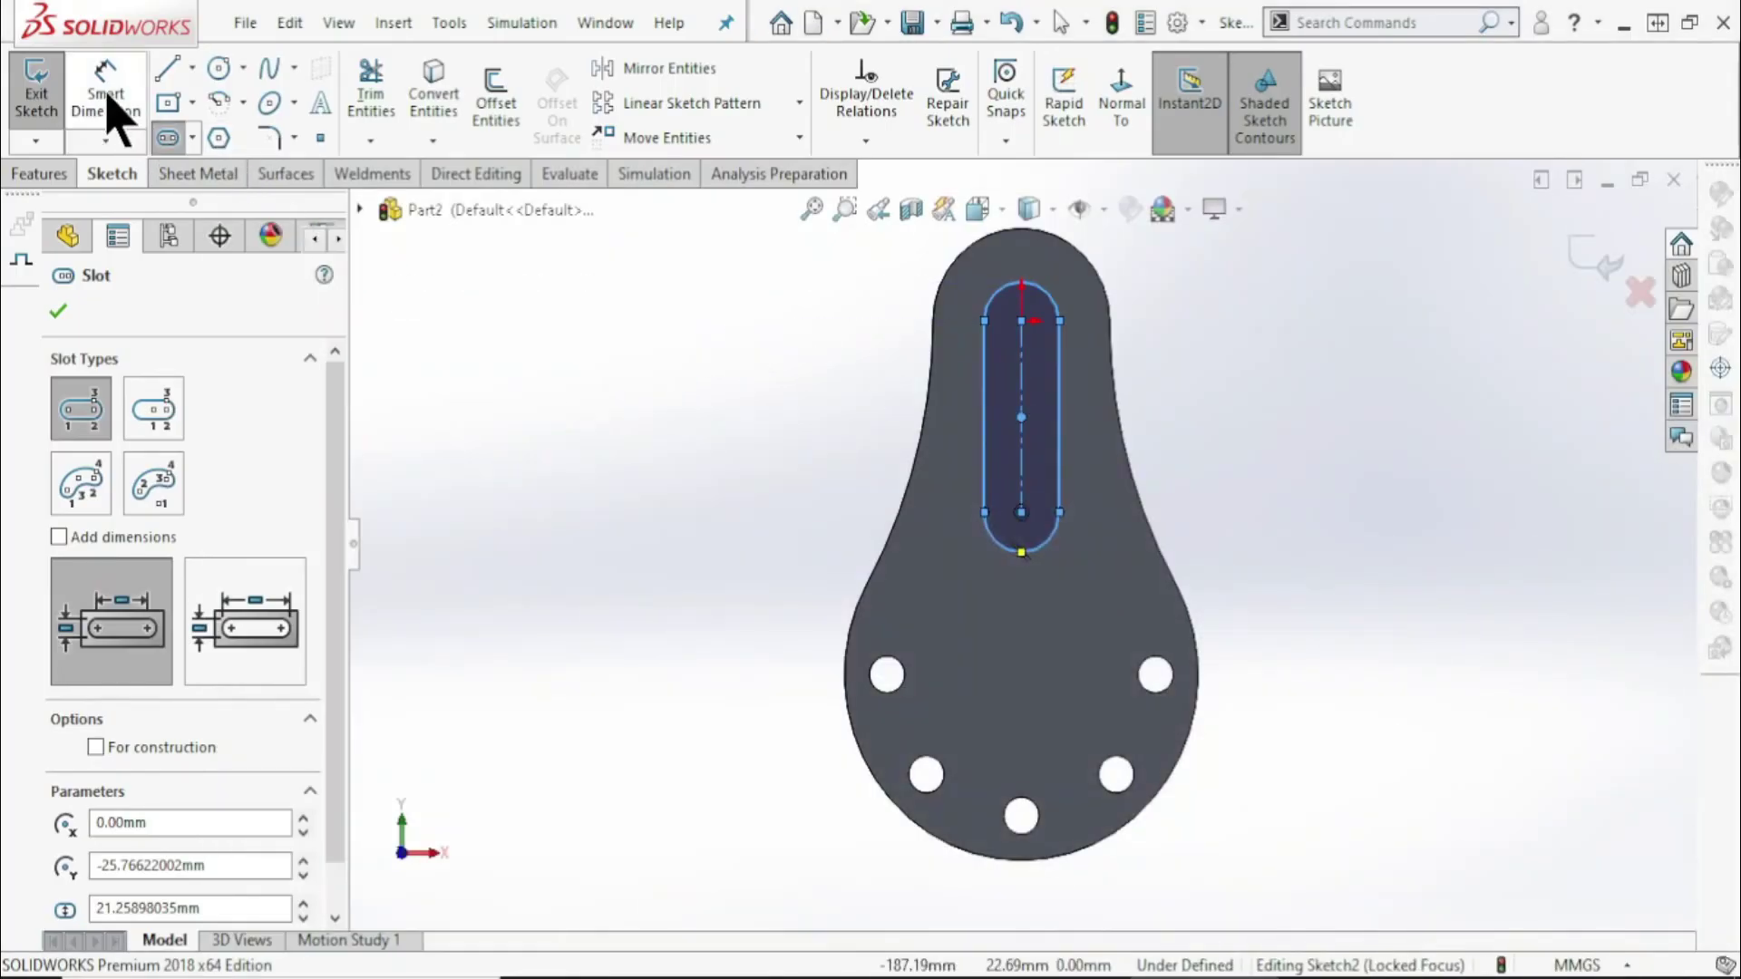
Dimension the slot to 45 mm long and 22 mm wide
{"action": "left_click", "coordinate": [100, 80]}
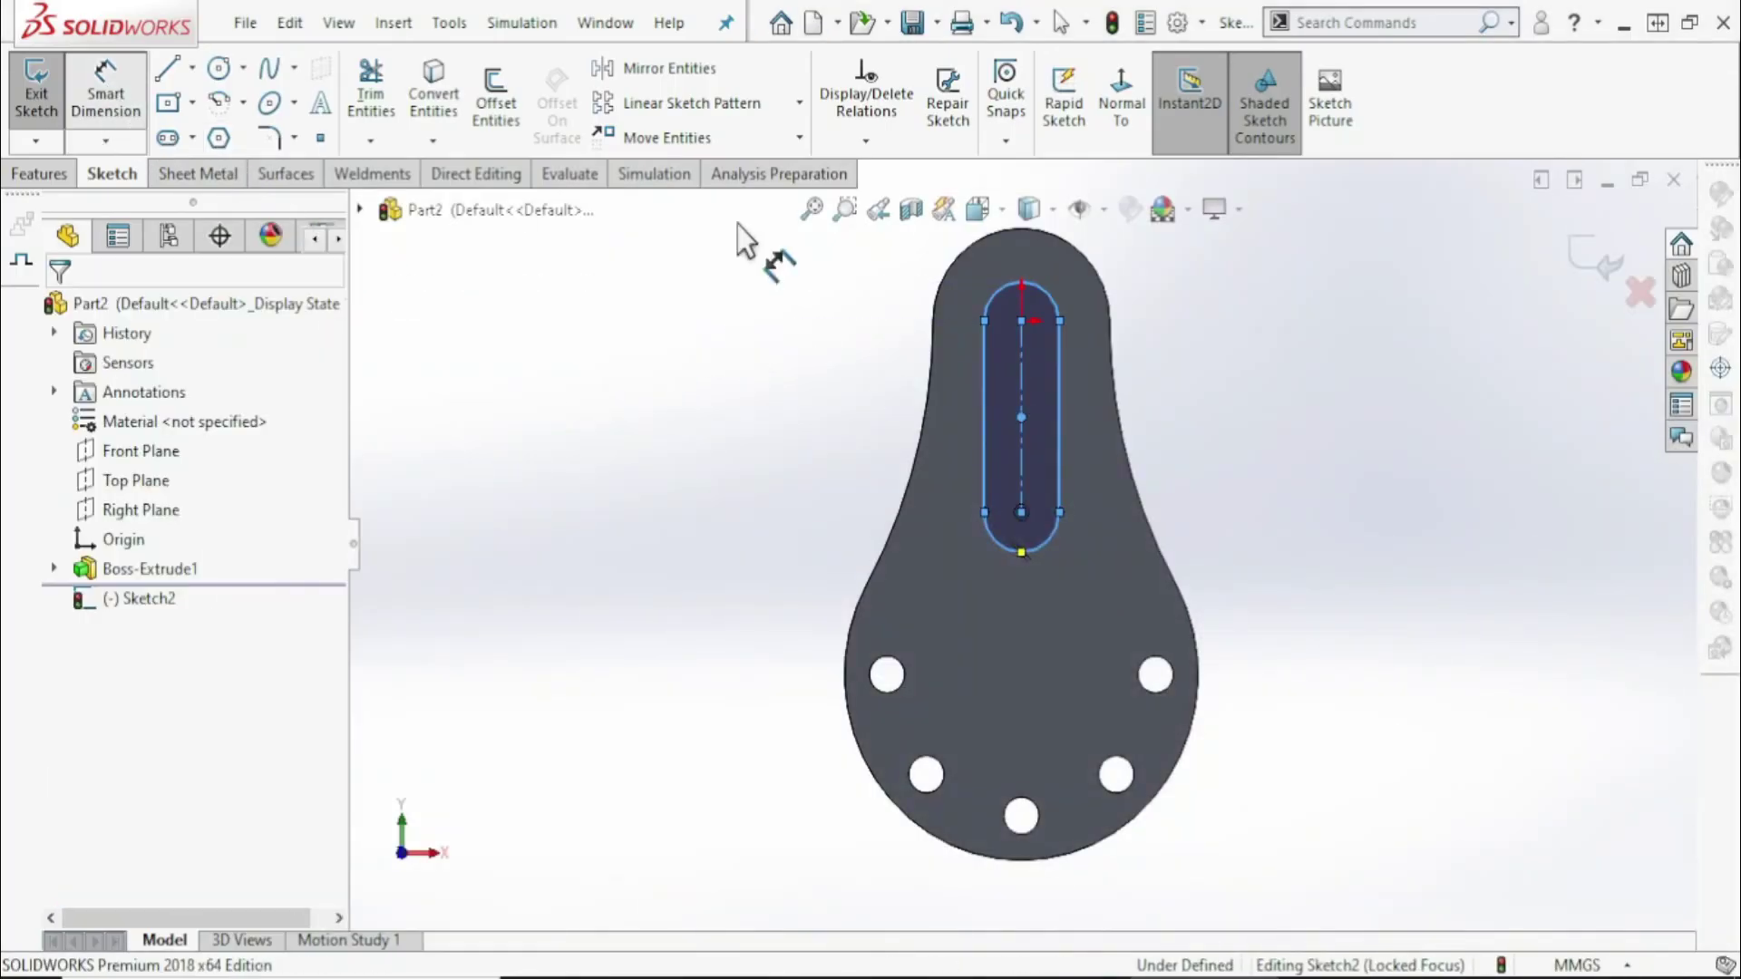
{"action": "left_click", "coordinate": [1029, 399]}
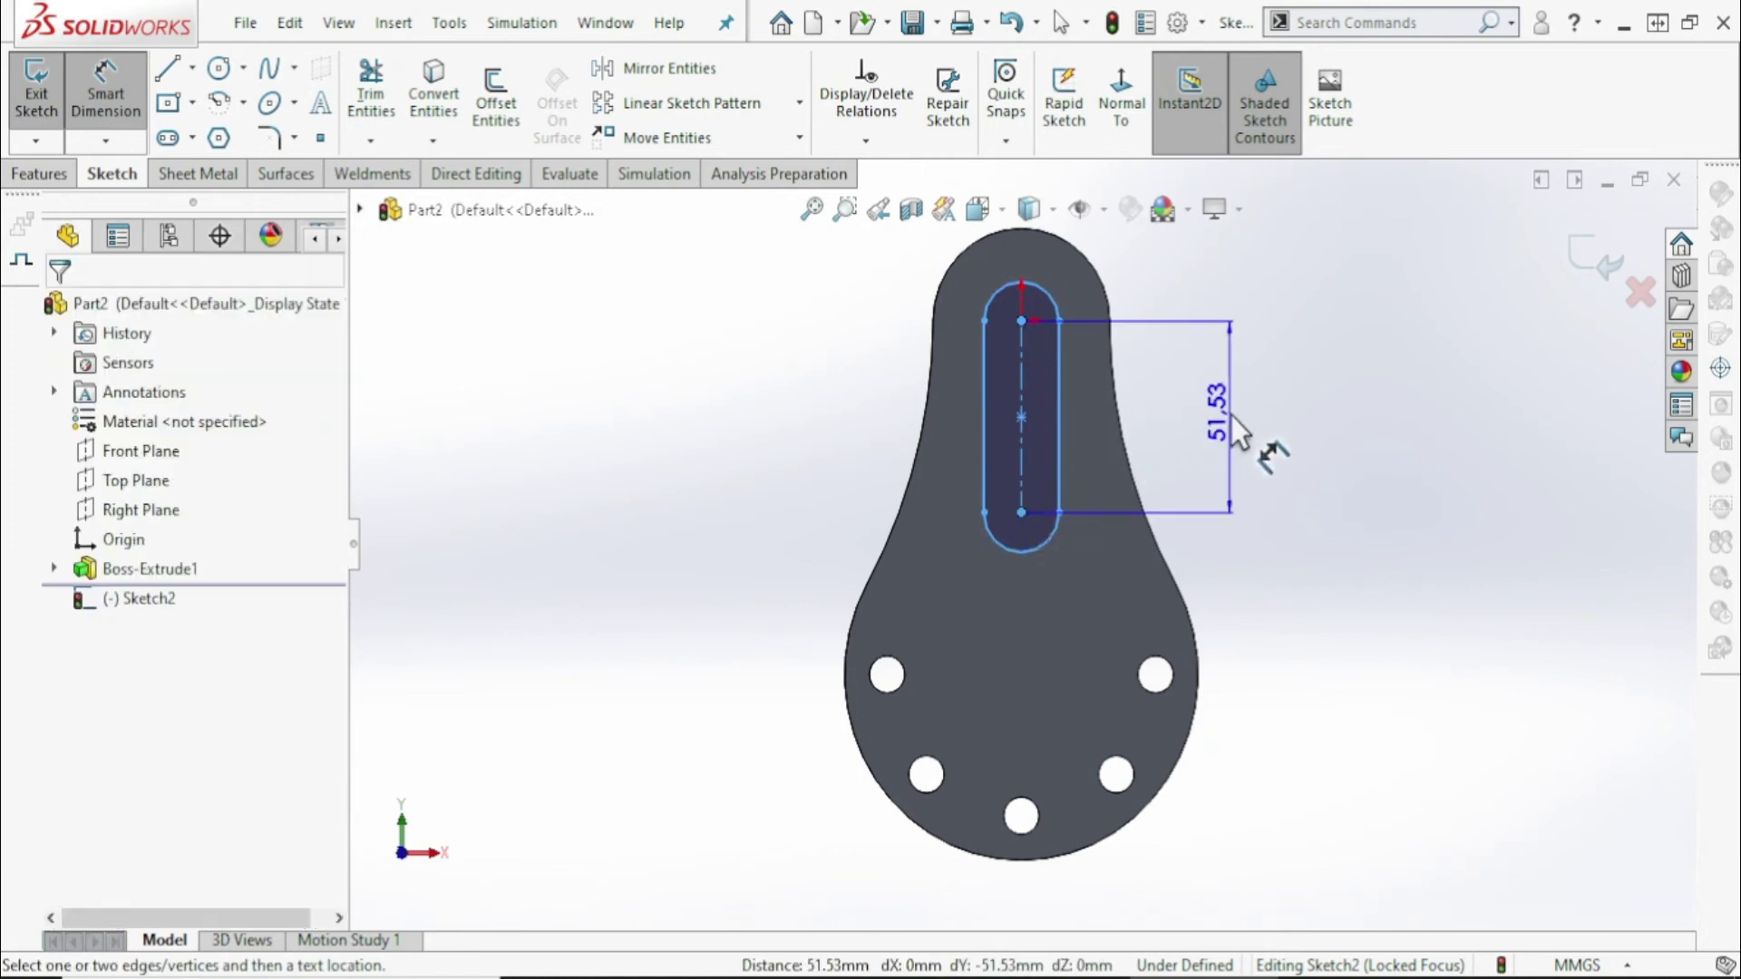
{"action": "left_click", "coordinate": [1220, 409]}
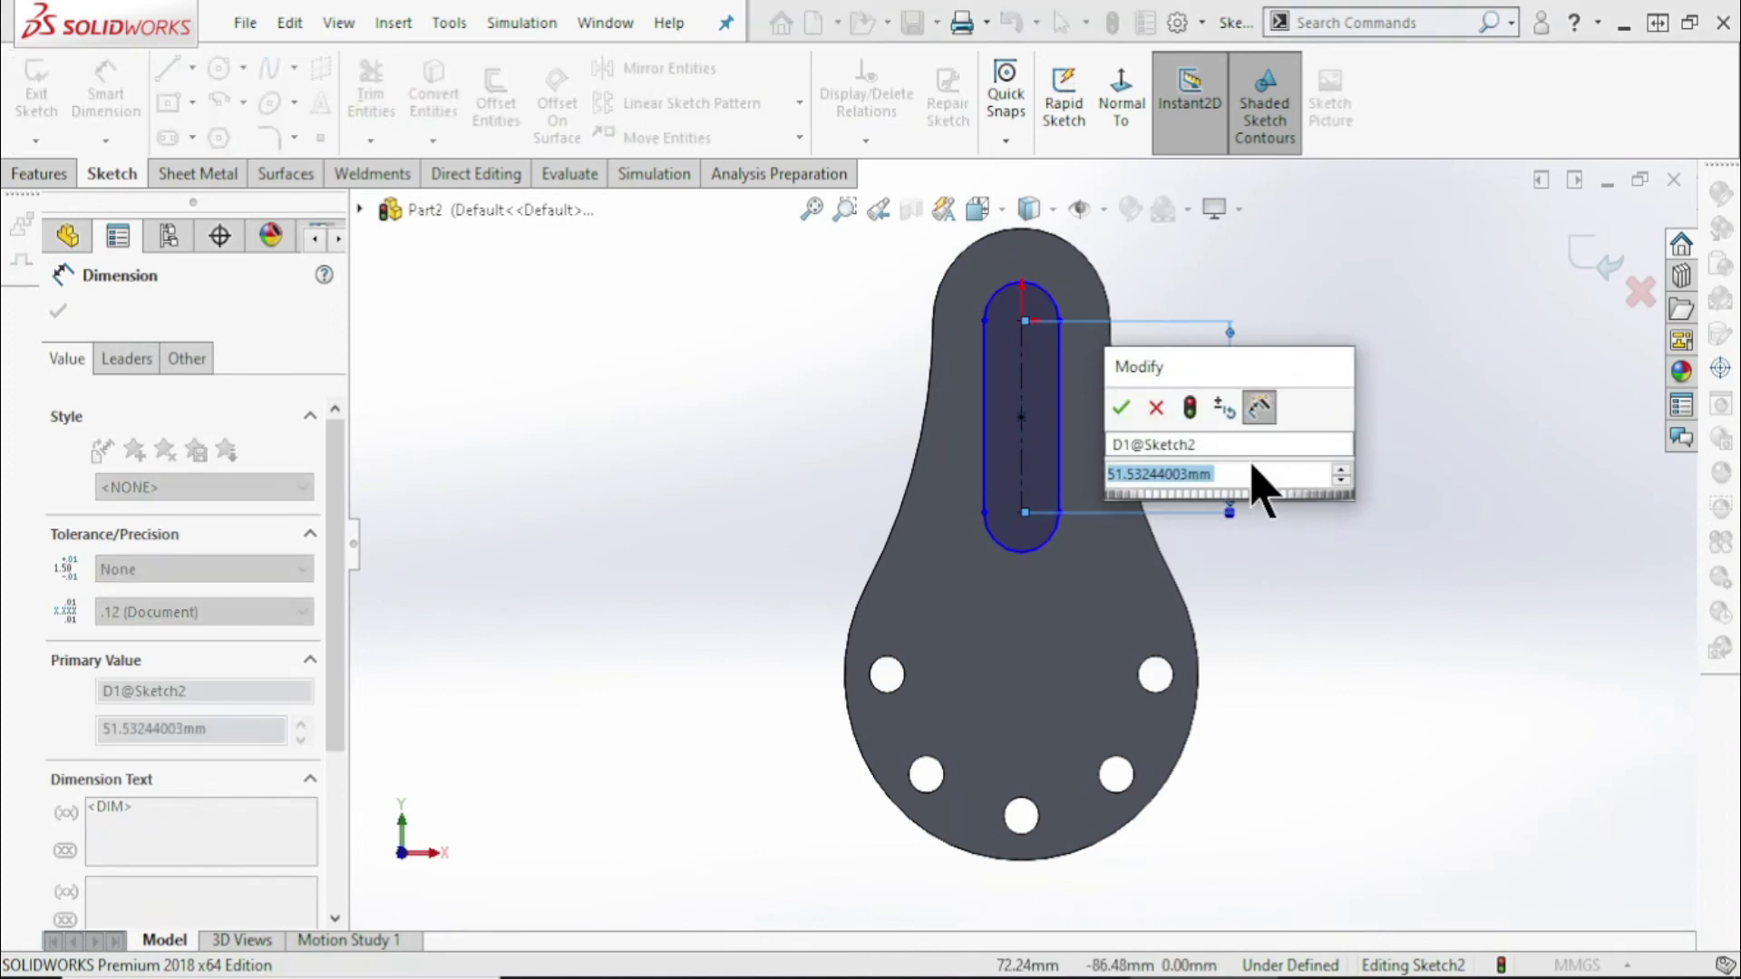
{"action": "type", "text": "45"}
{"action": "key", "text": "Return"}
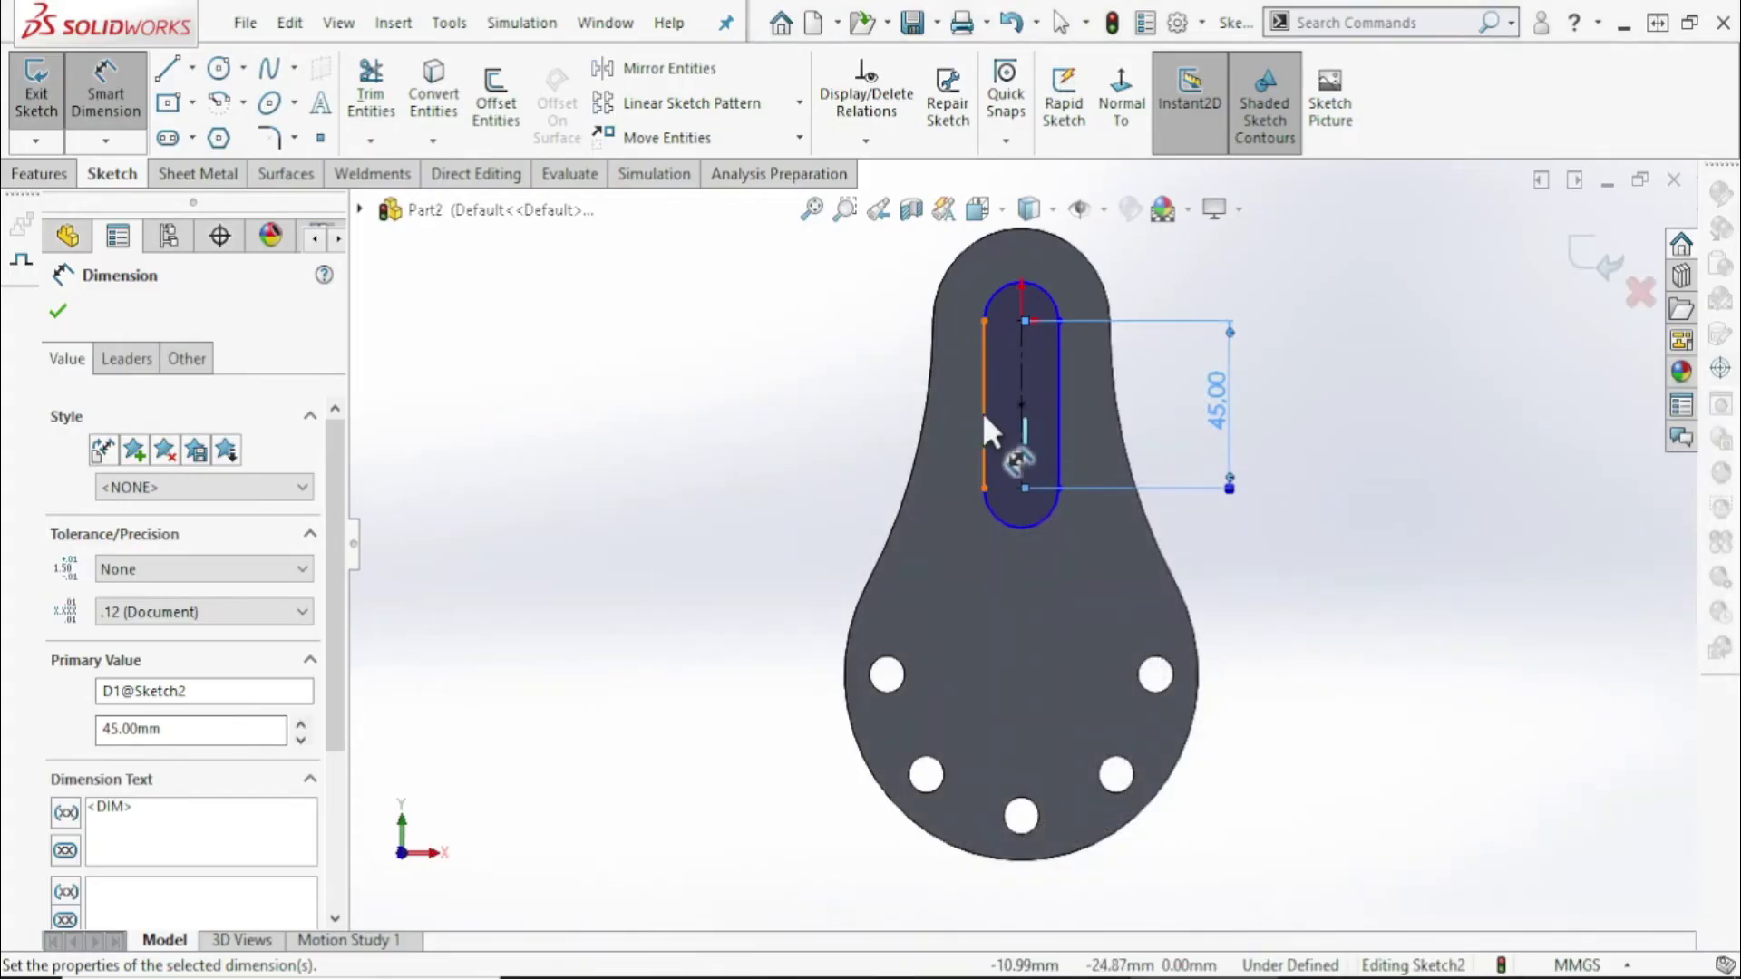
{"action": "left_click", "coordinate": [1053, 406]}
{"action": "left_click", "coordinate": [1059, 479]}
{"action": "left_click", "coordinate": [1032, 625]}
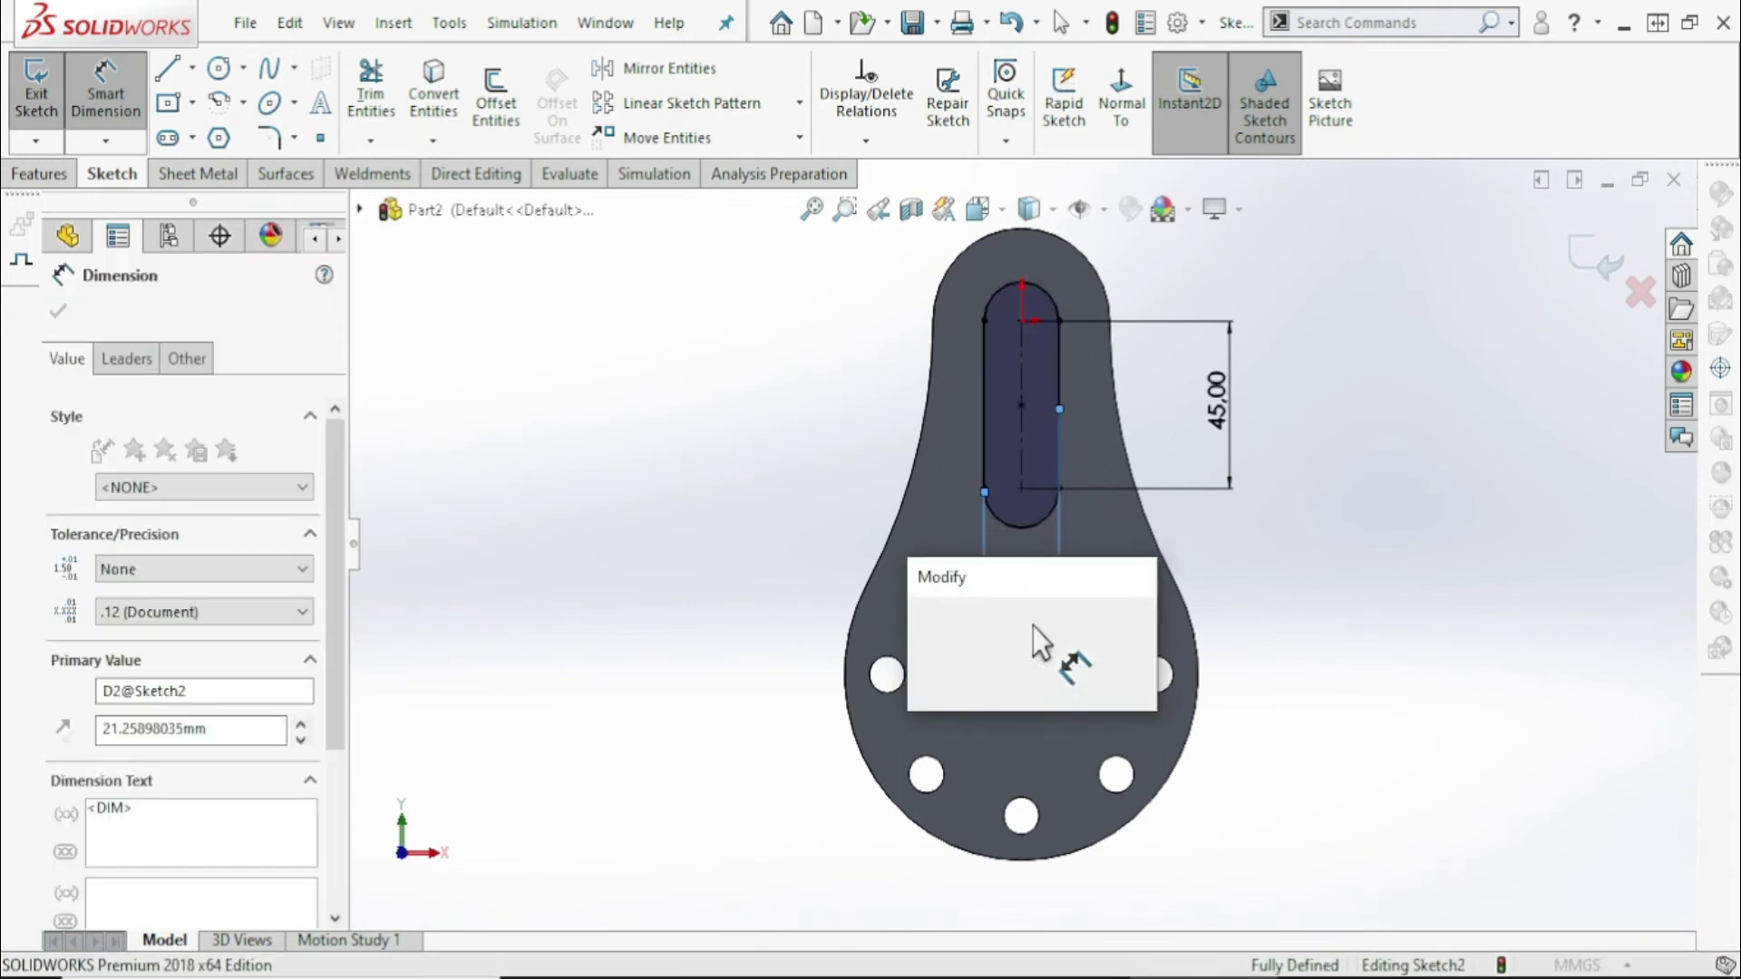
{"action": "type", "text": "22"}
{"action": "key", "text": "Return"}
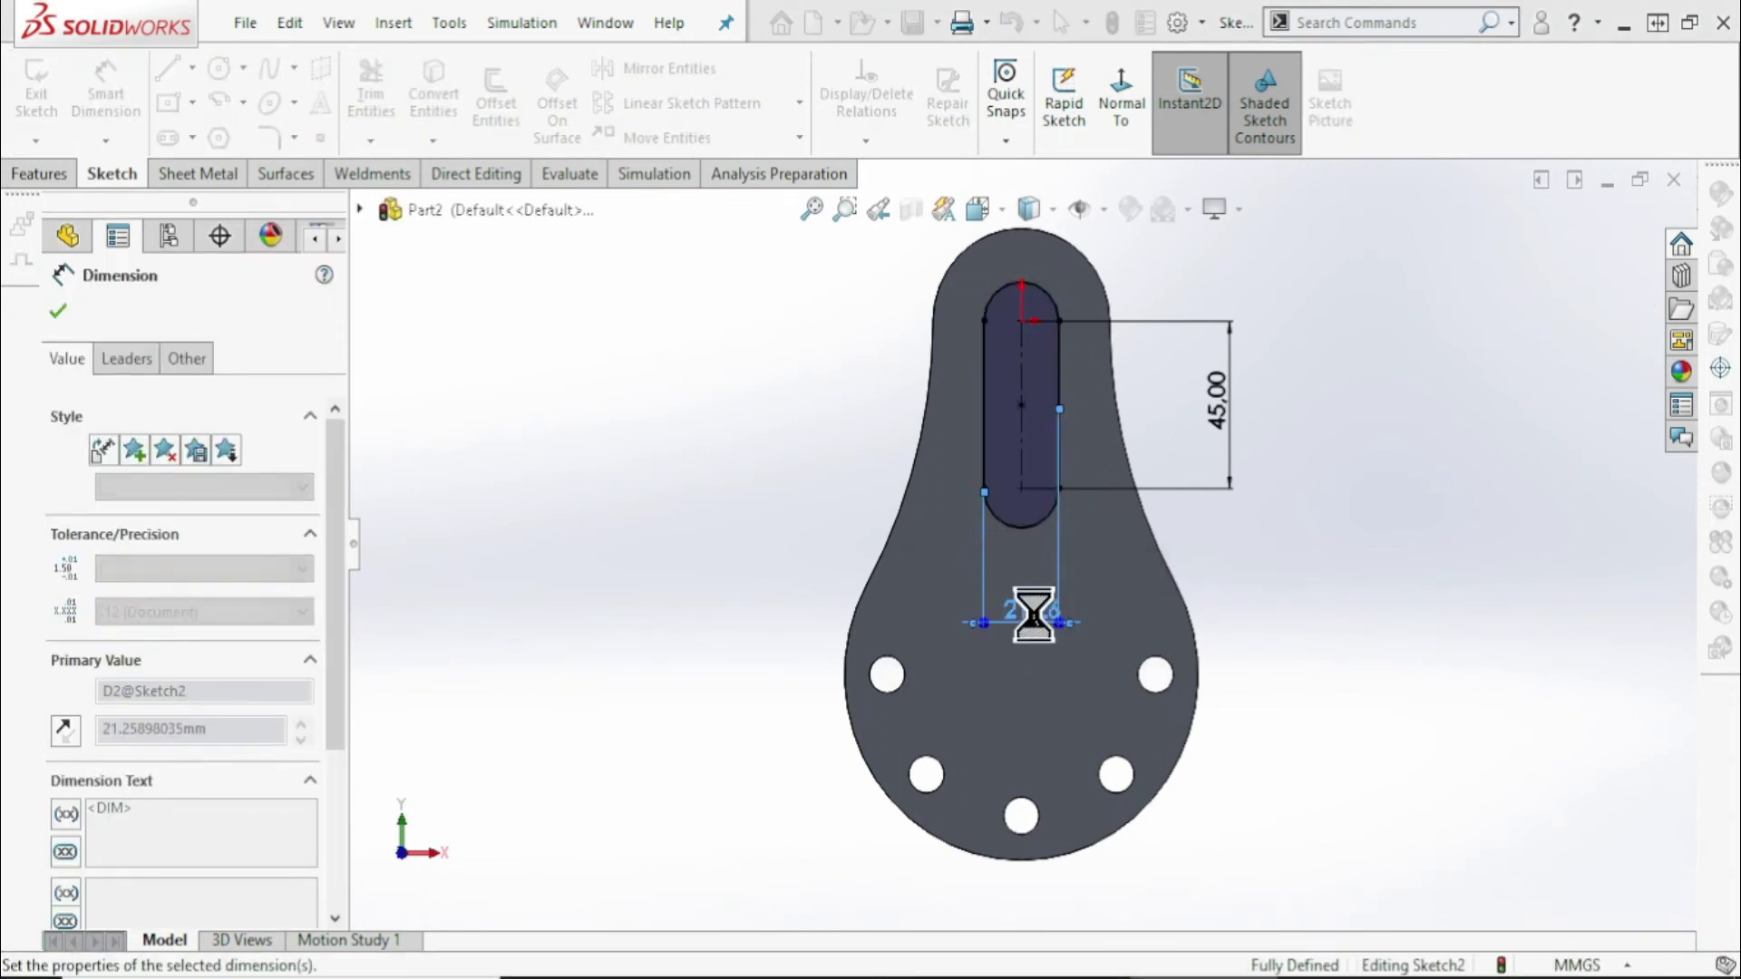
{"action": "left_click", "coordinate": [57, 311]}
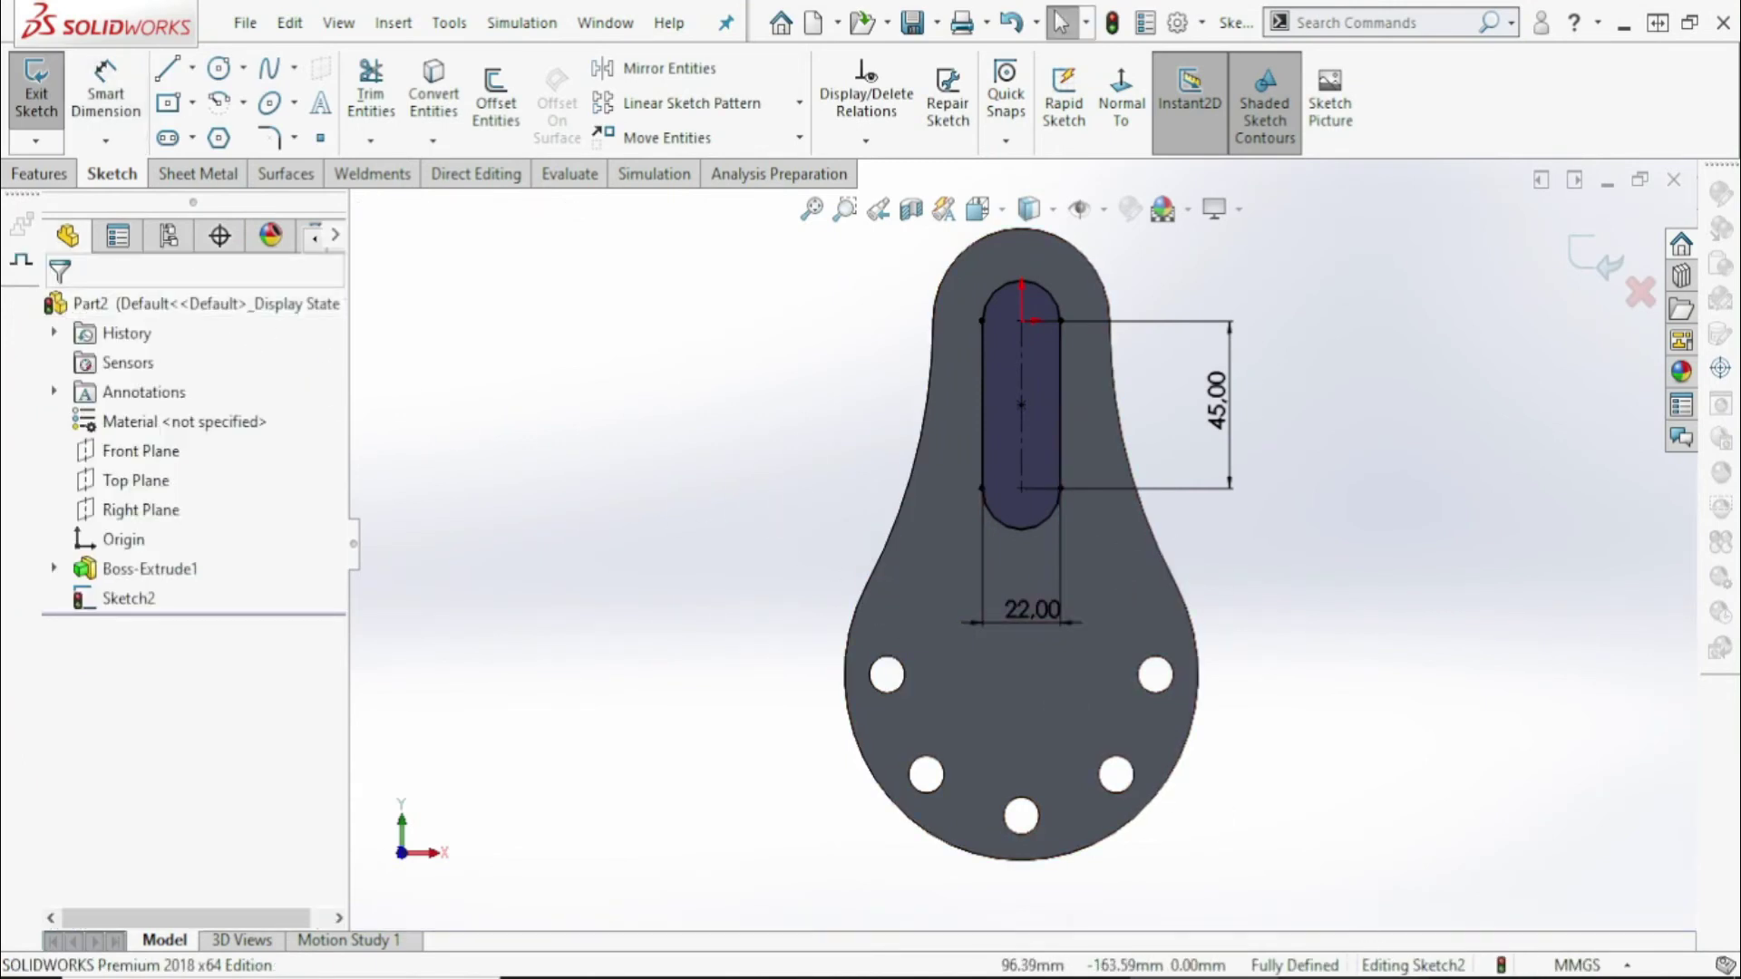
{"action": "left_click", "coordinate": [1333, 962]}
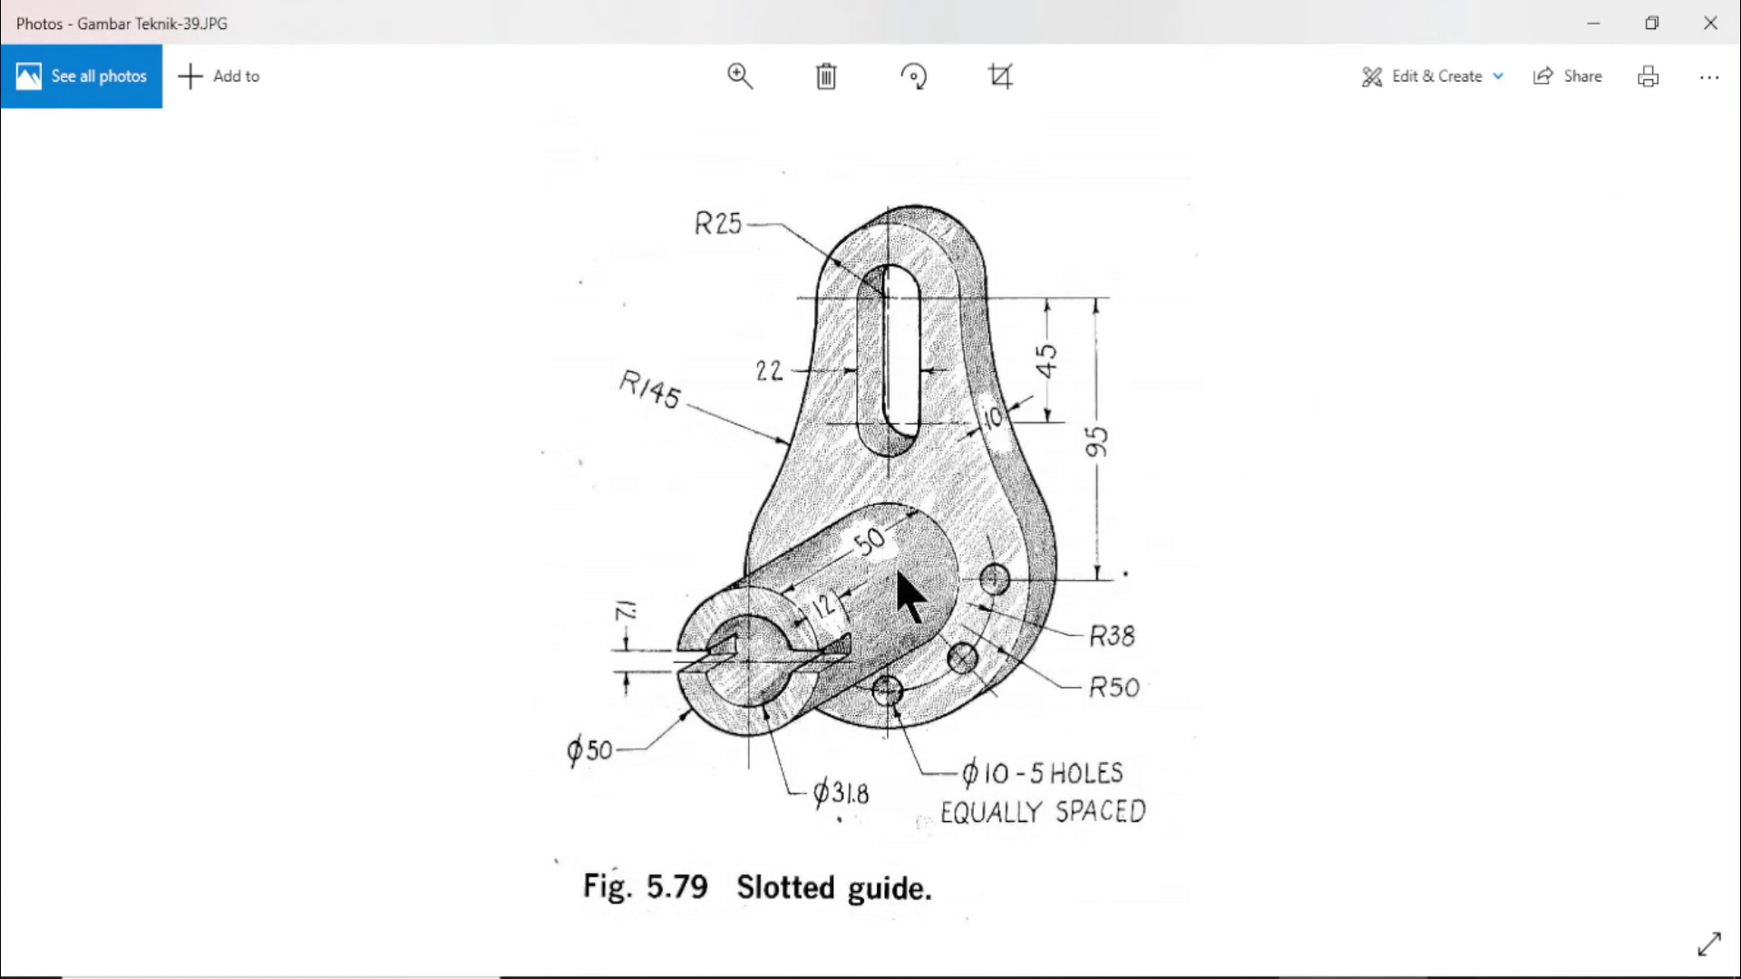
Draw a circle centred in the plate's lower lobe and dimension it Ø50
{"action": "left_click", "coordinate": [1710, 23]}
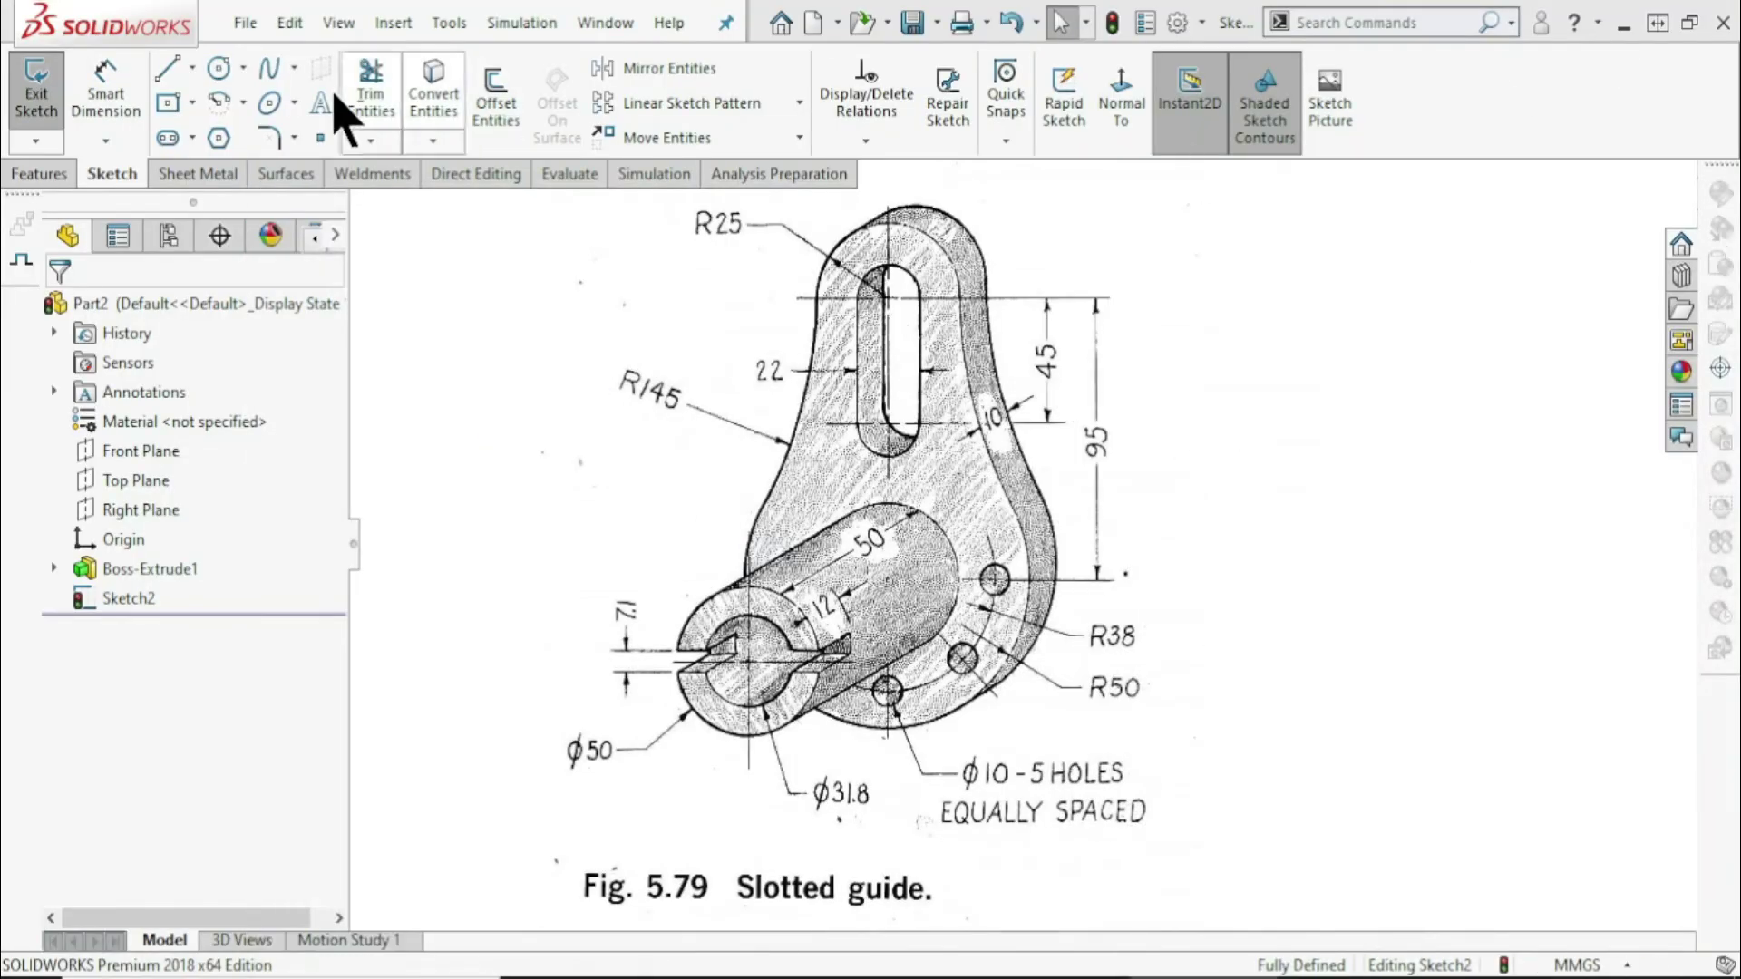
{"action": "key", "text": "c"}
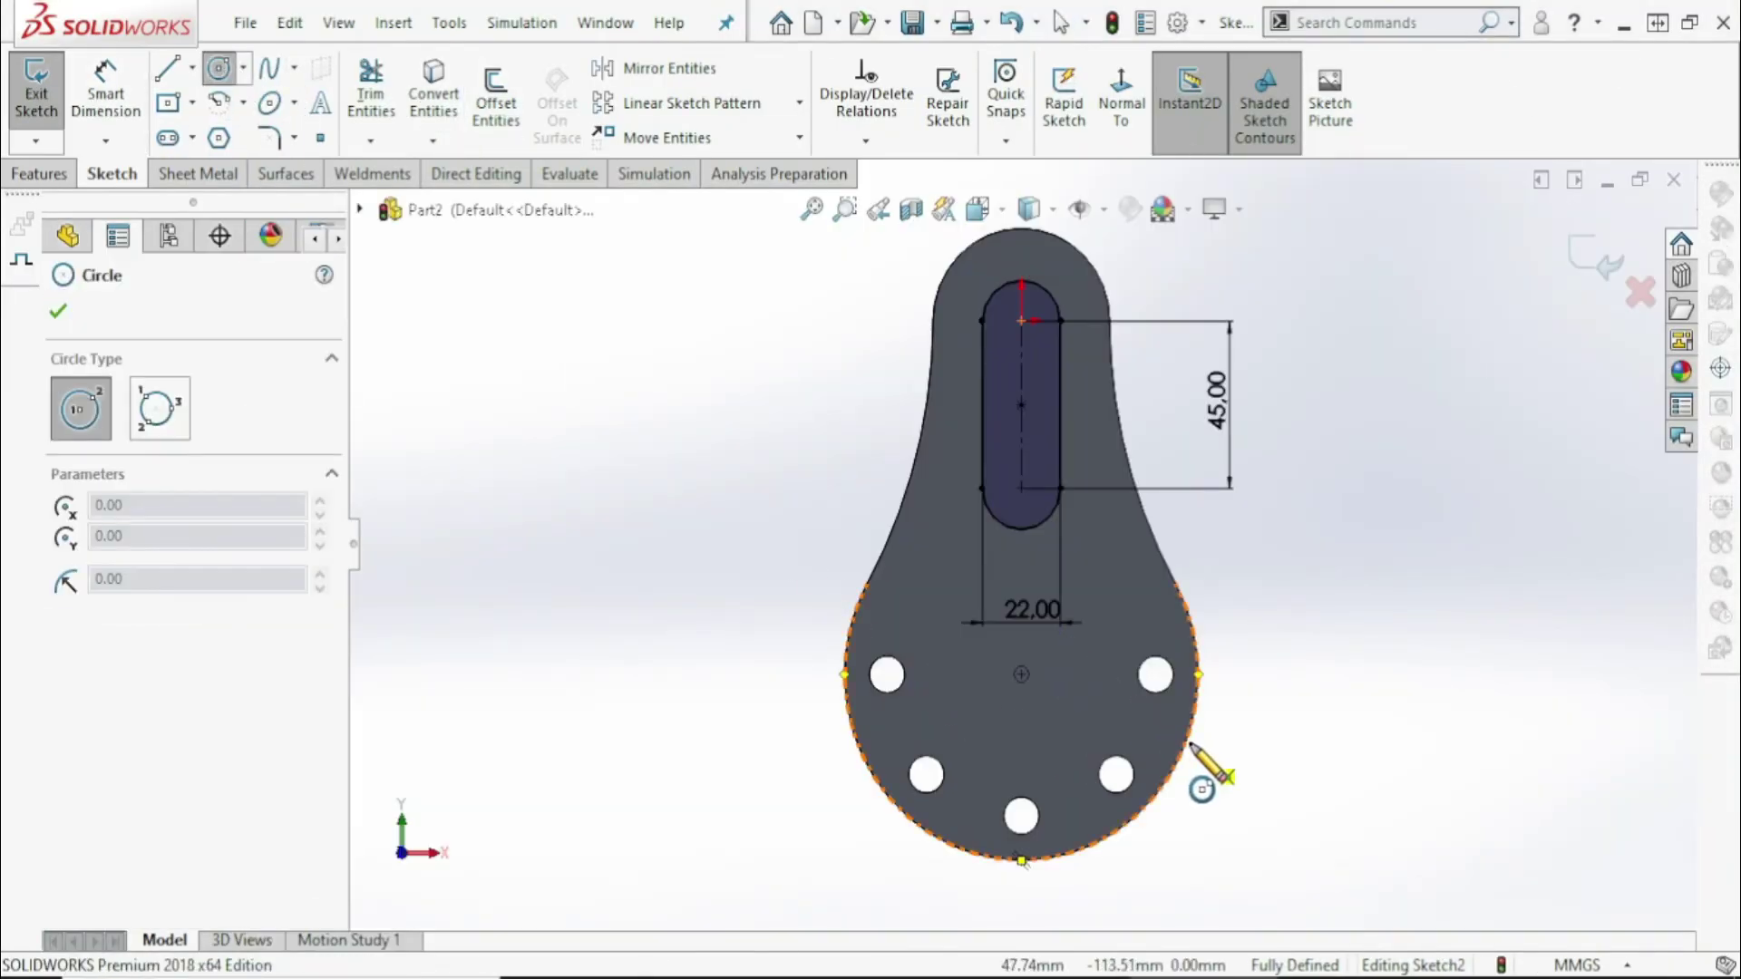
{"action": "left_click", "coordinate": [1022, 674]}
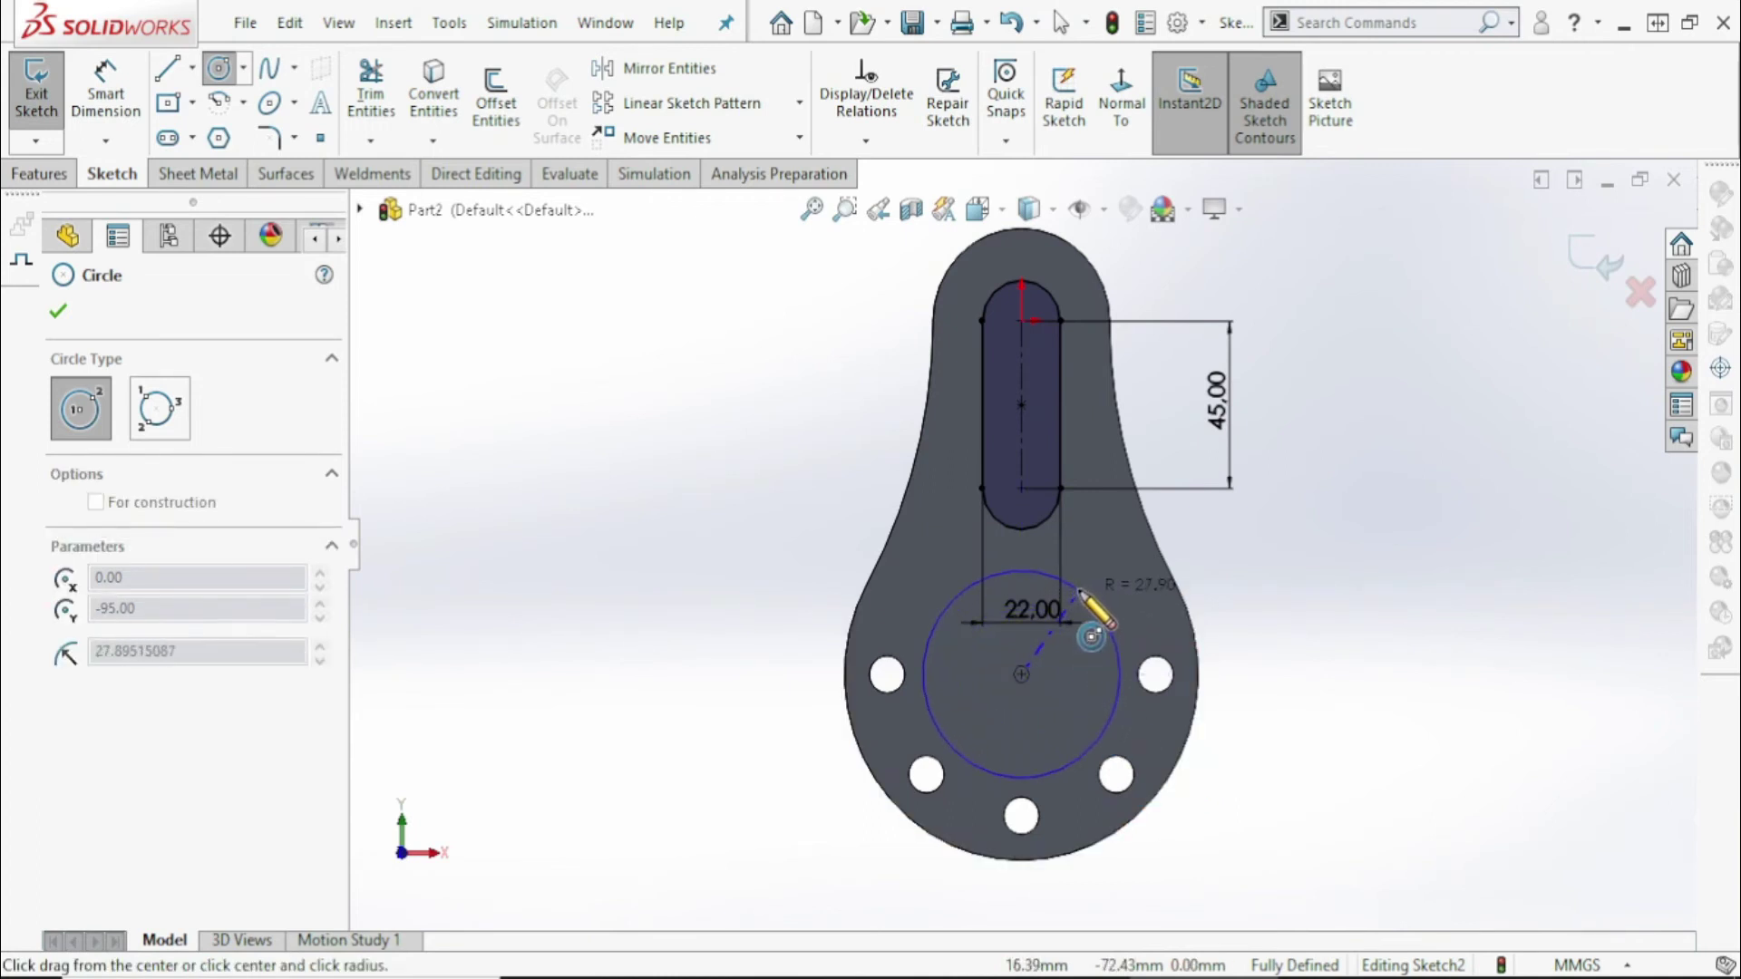
{"action": "left_click", "coordinate": [1079, 594]}
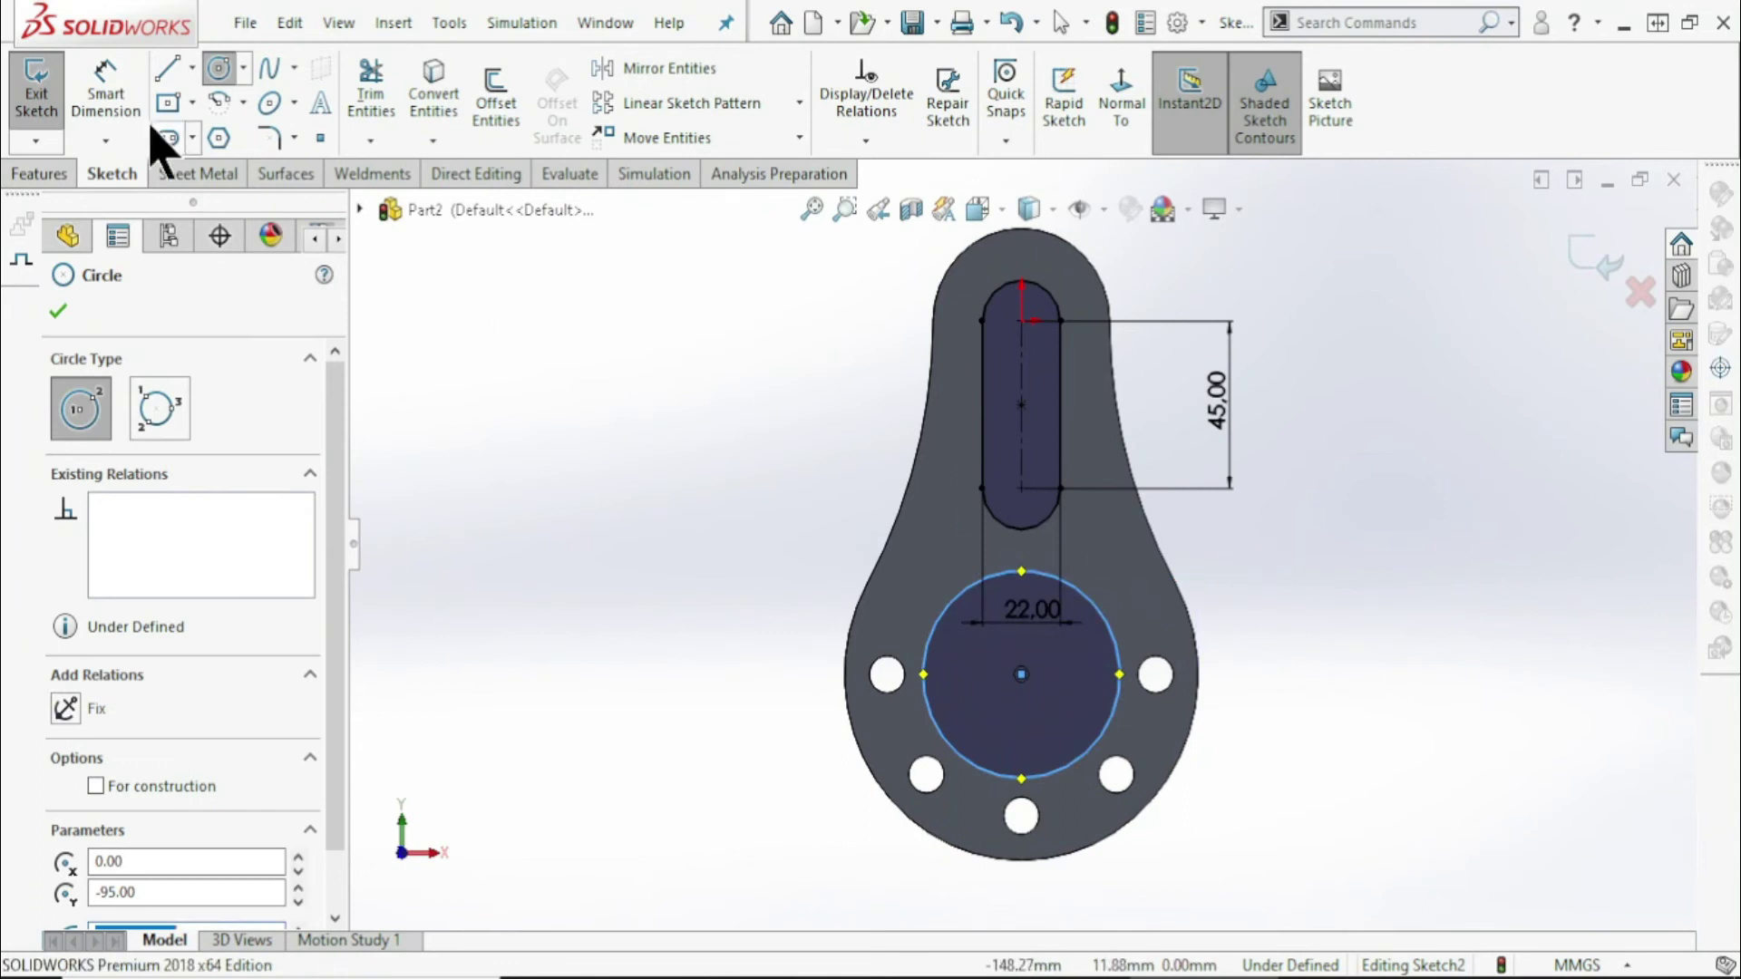
{"action": "left_click", "coordinate": [102, 89]}
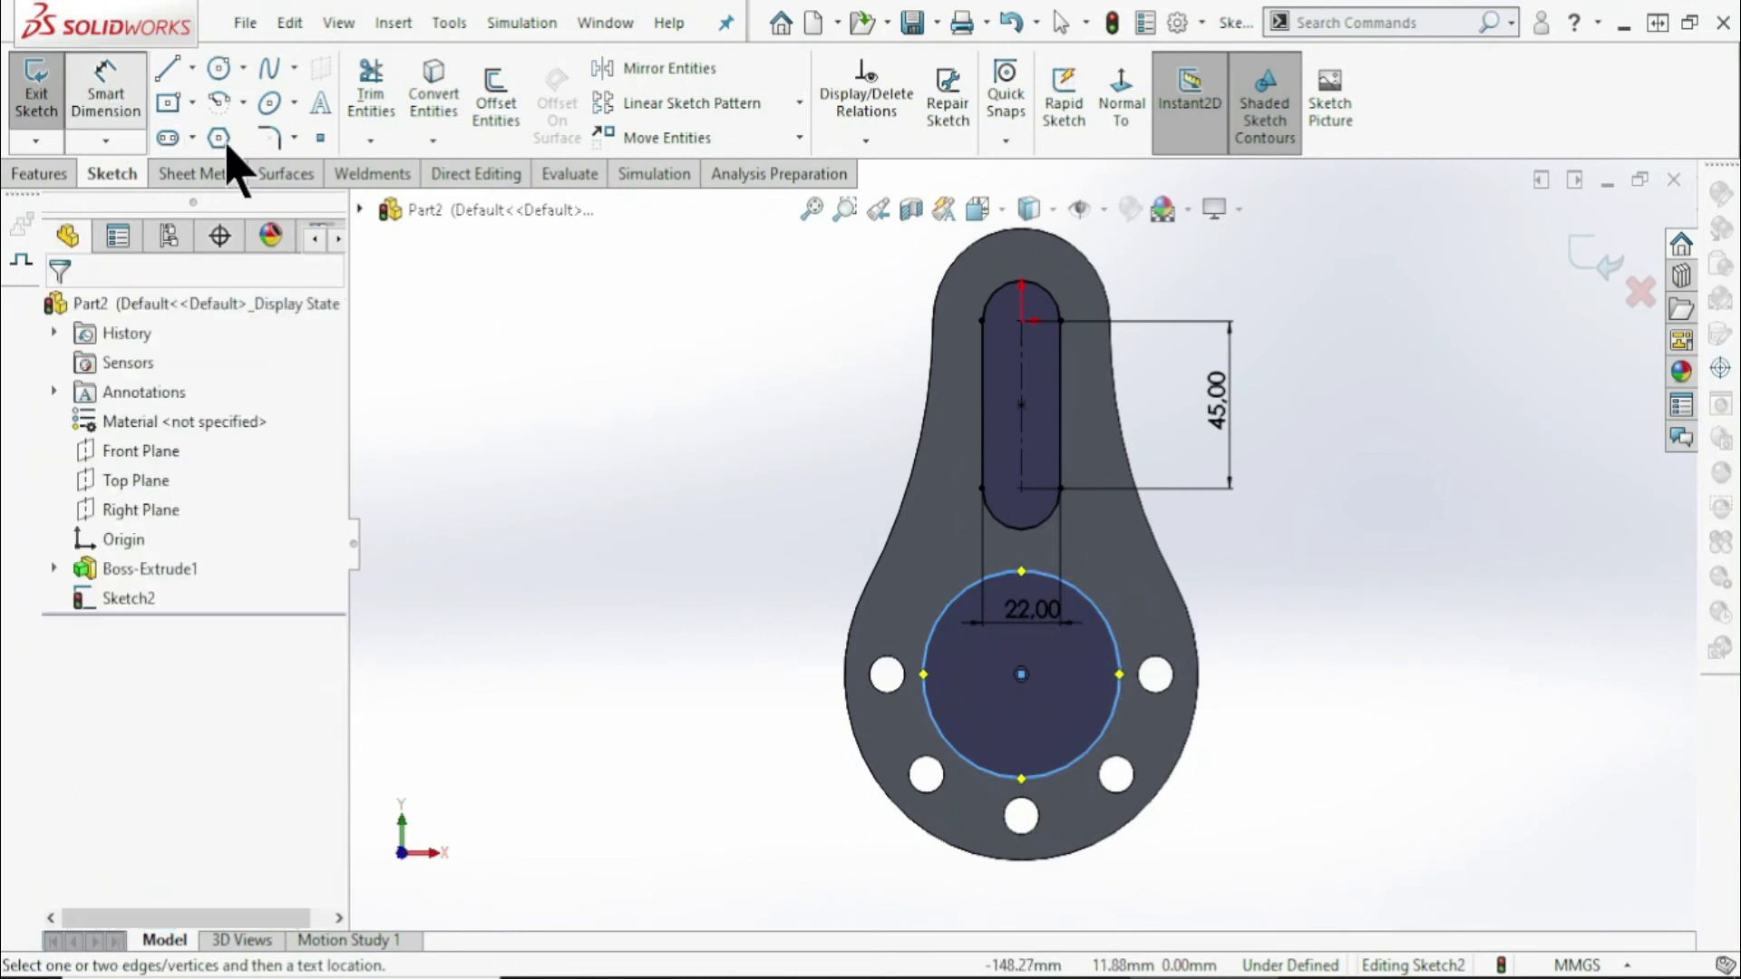
{"action": "left_click", "coordinate": [1112, 625]}
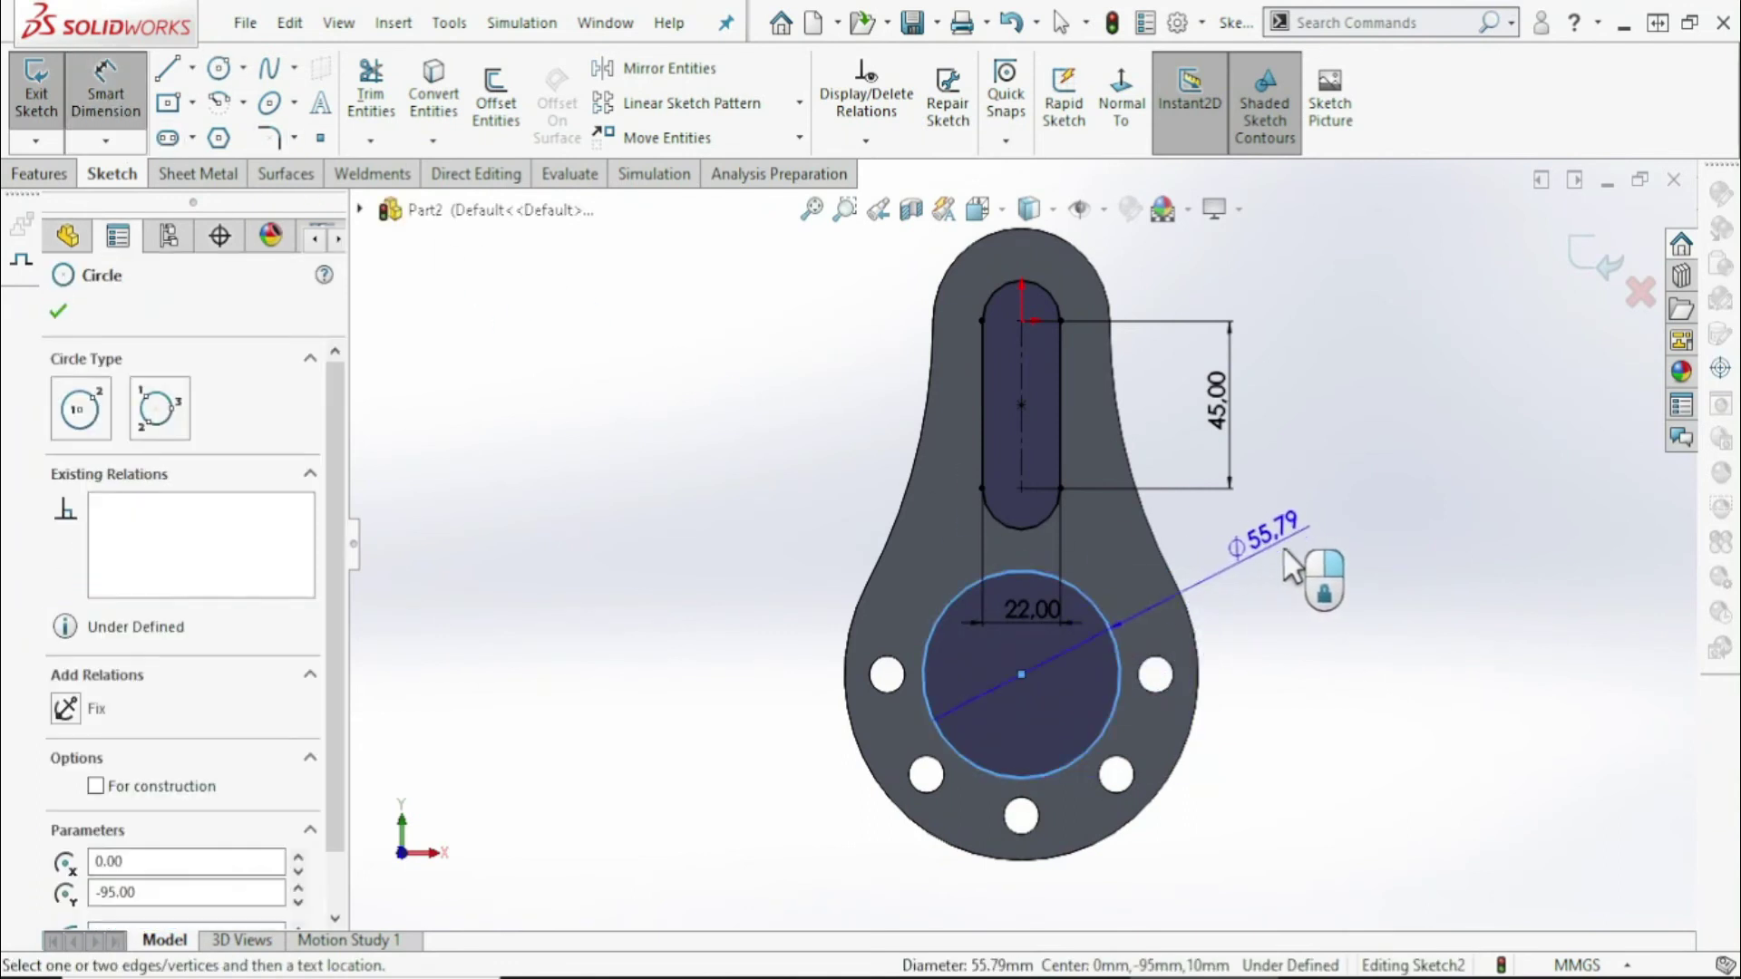
{"action": "left_click", "coordinate": [1336, 602]}
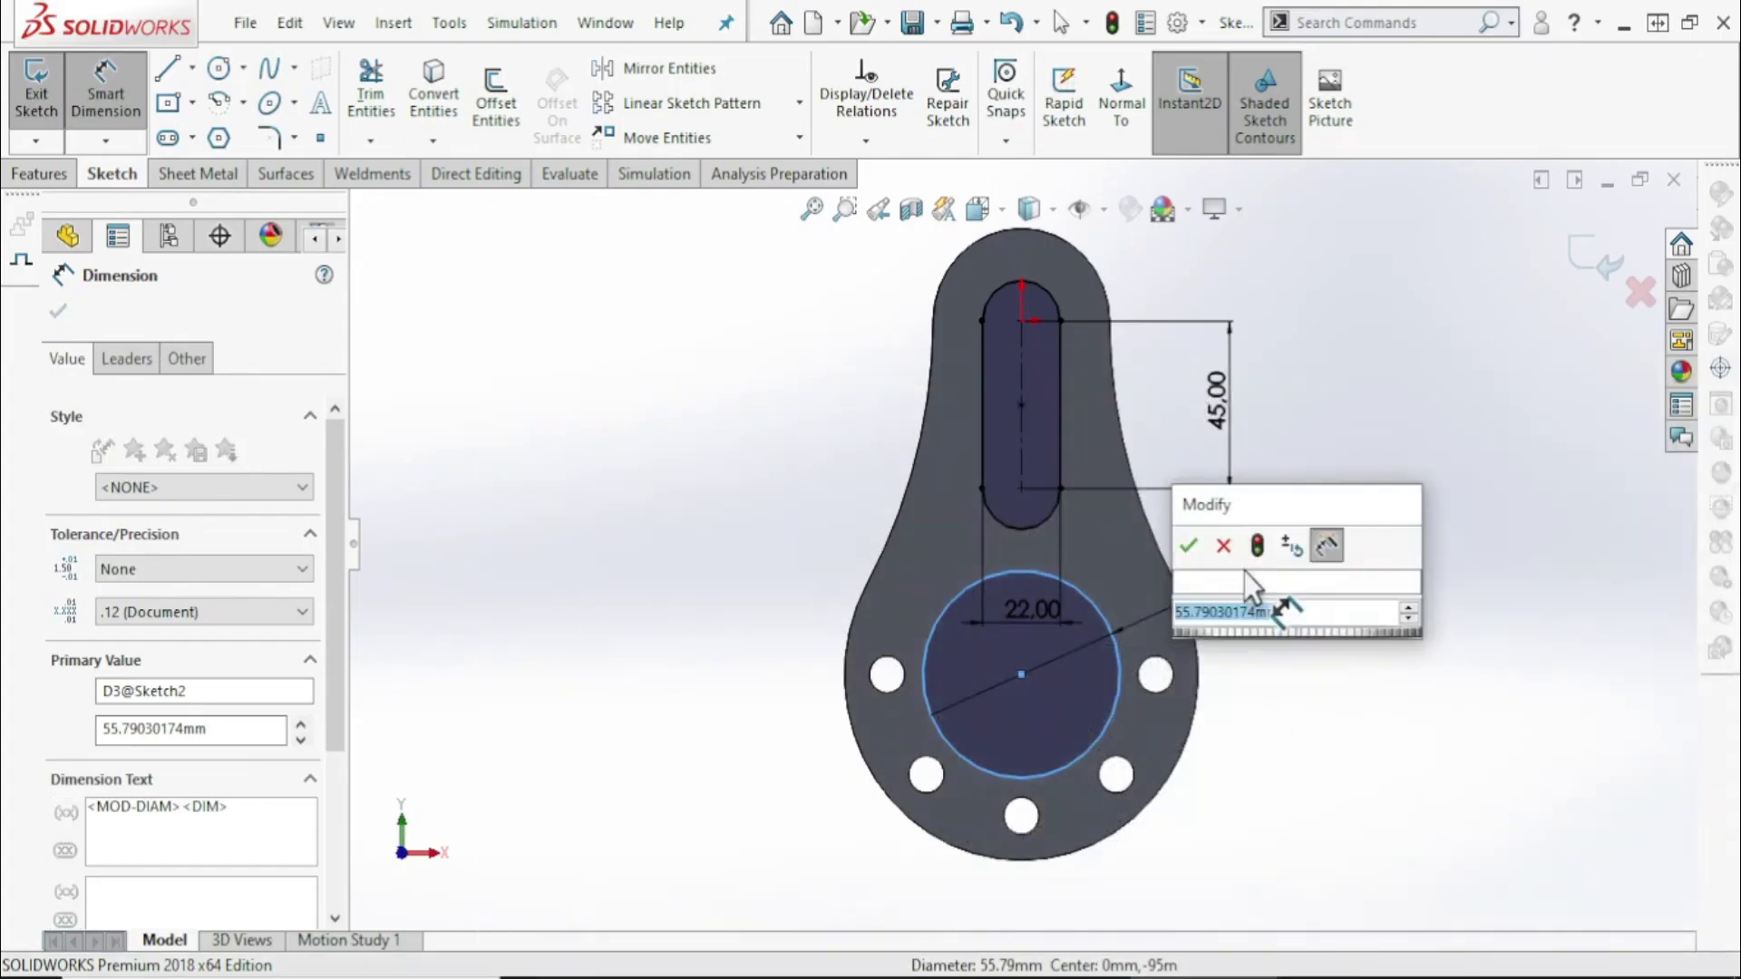
{"action": "type", "text": "50"}
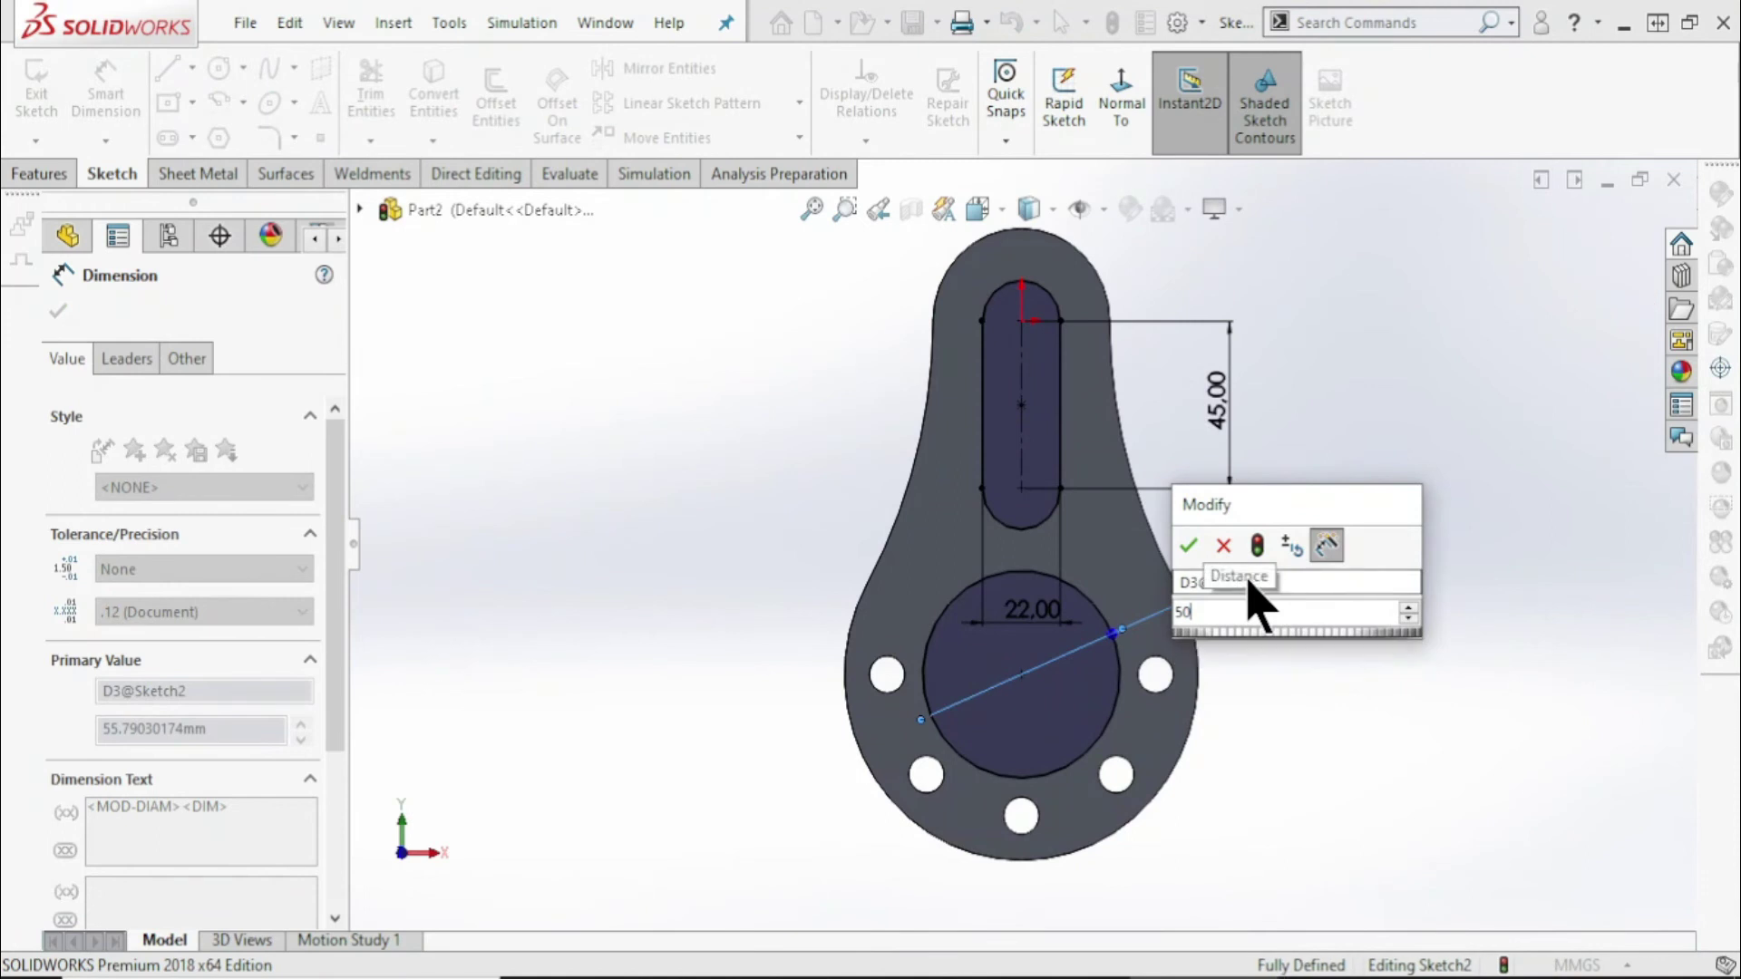
{"action": "key", "text": "Return"}
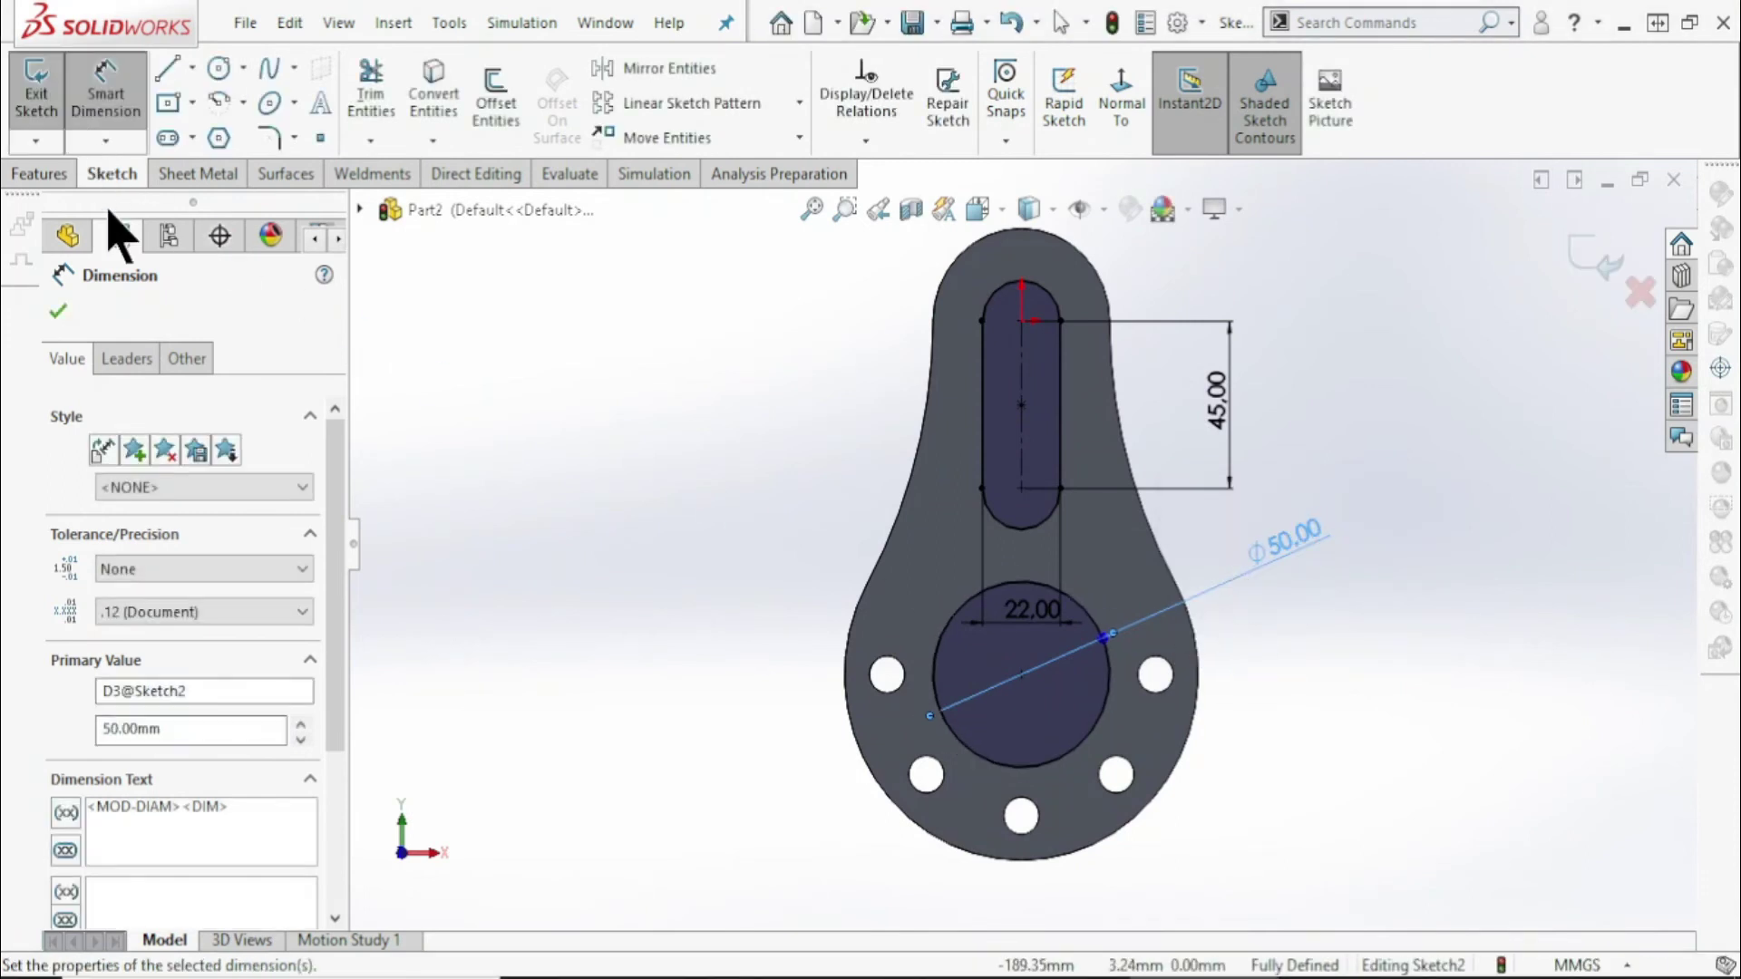
{"action": "left_click", "coordinate": [220, 71]}
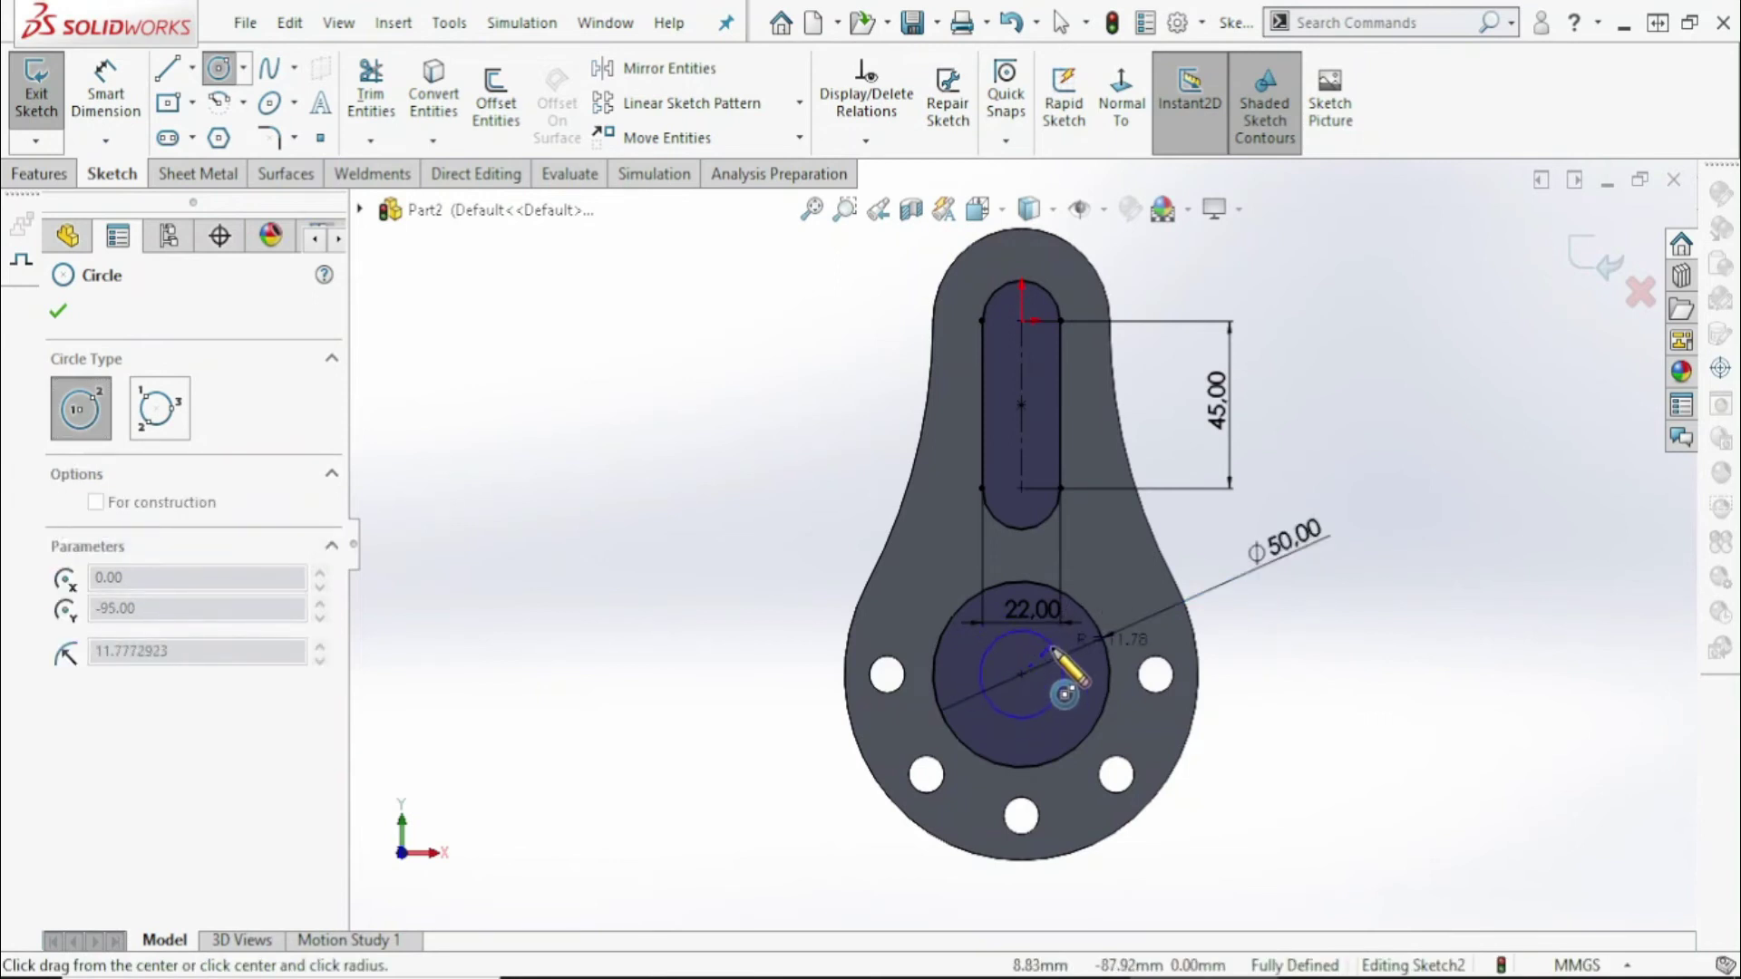
Draw a concentric circle inside the Ø50 circle, dimension it Ø31.8, and close Sketch2
{"action": "left_click_drag", "start_coordinate": [1021, 675], "coordinate": [1061, 680]}
{"action": "key", "text": "alt+Tab"}
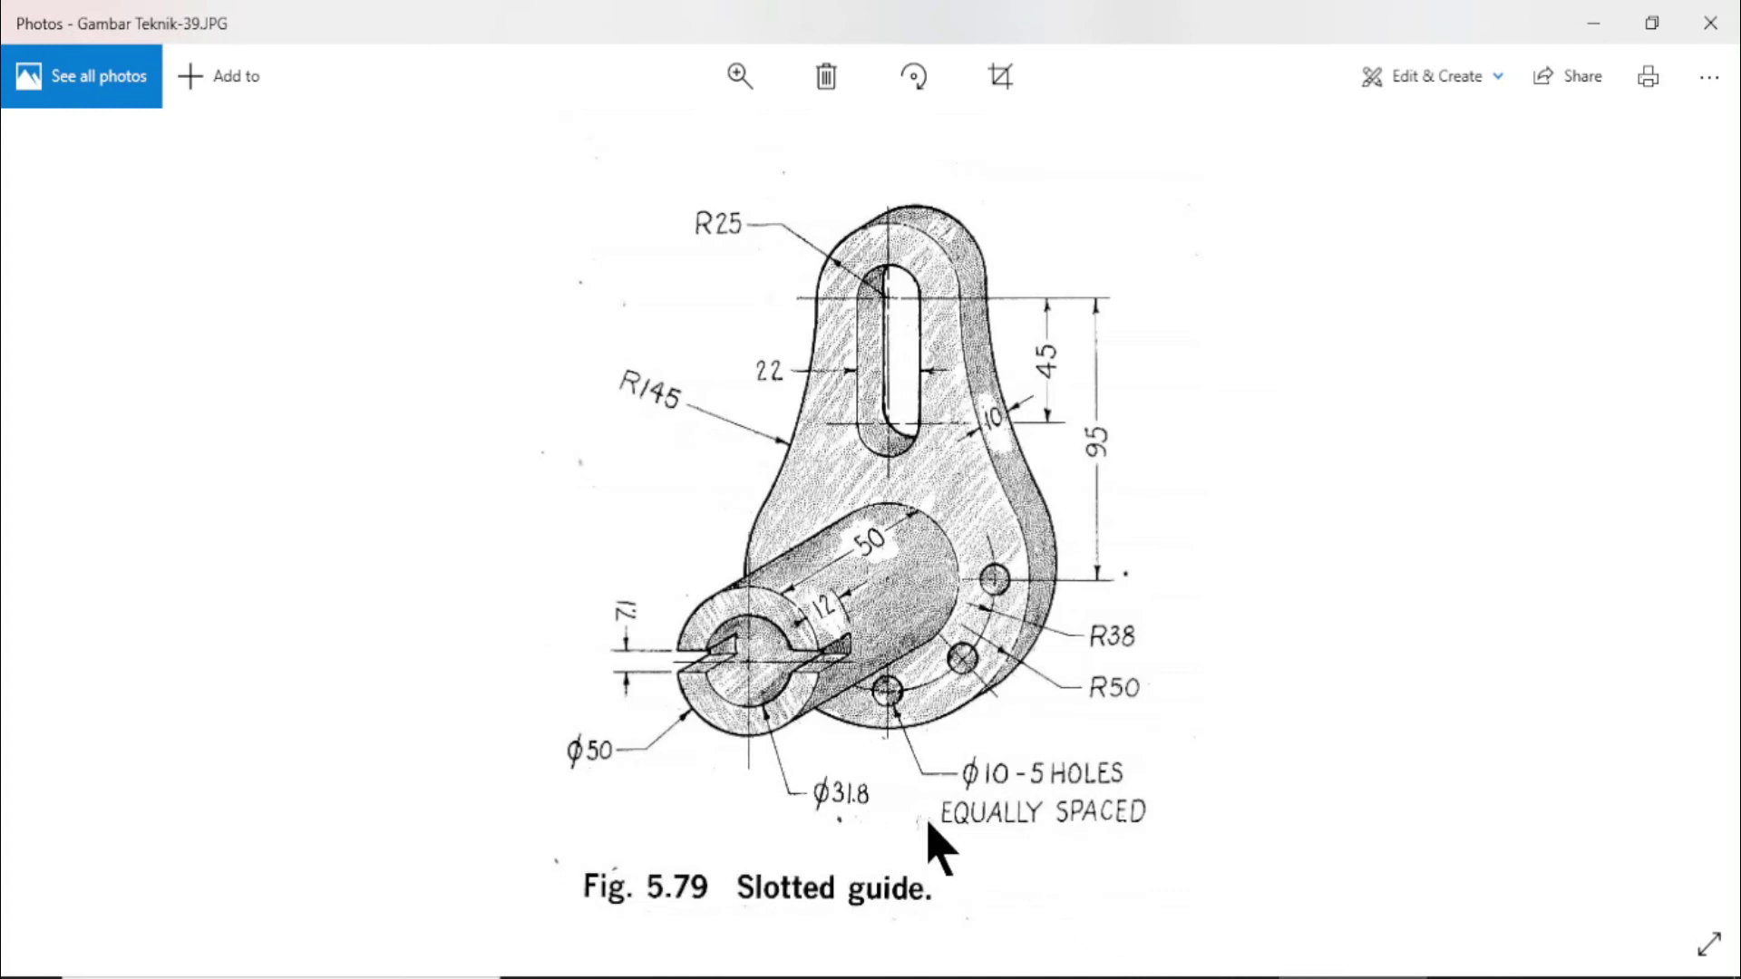
{"action": "left_click", "coordinate": [1594, 22]}
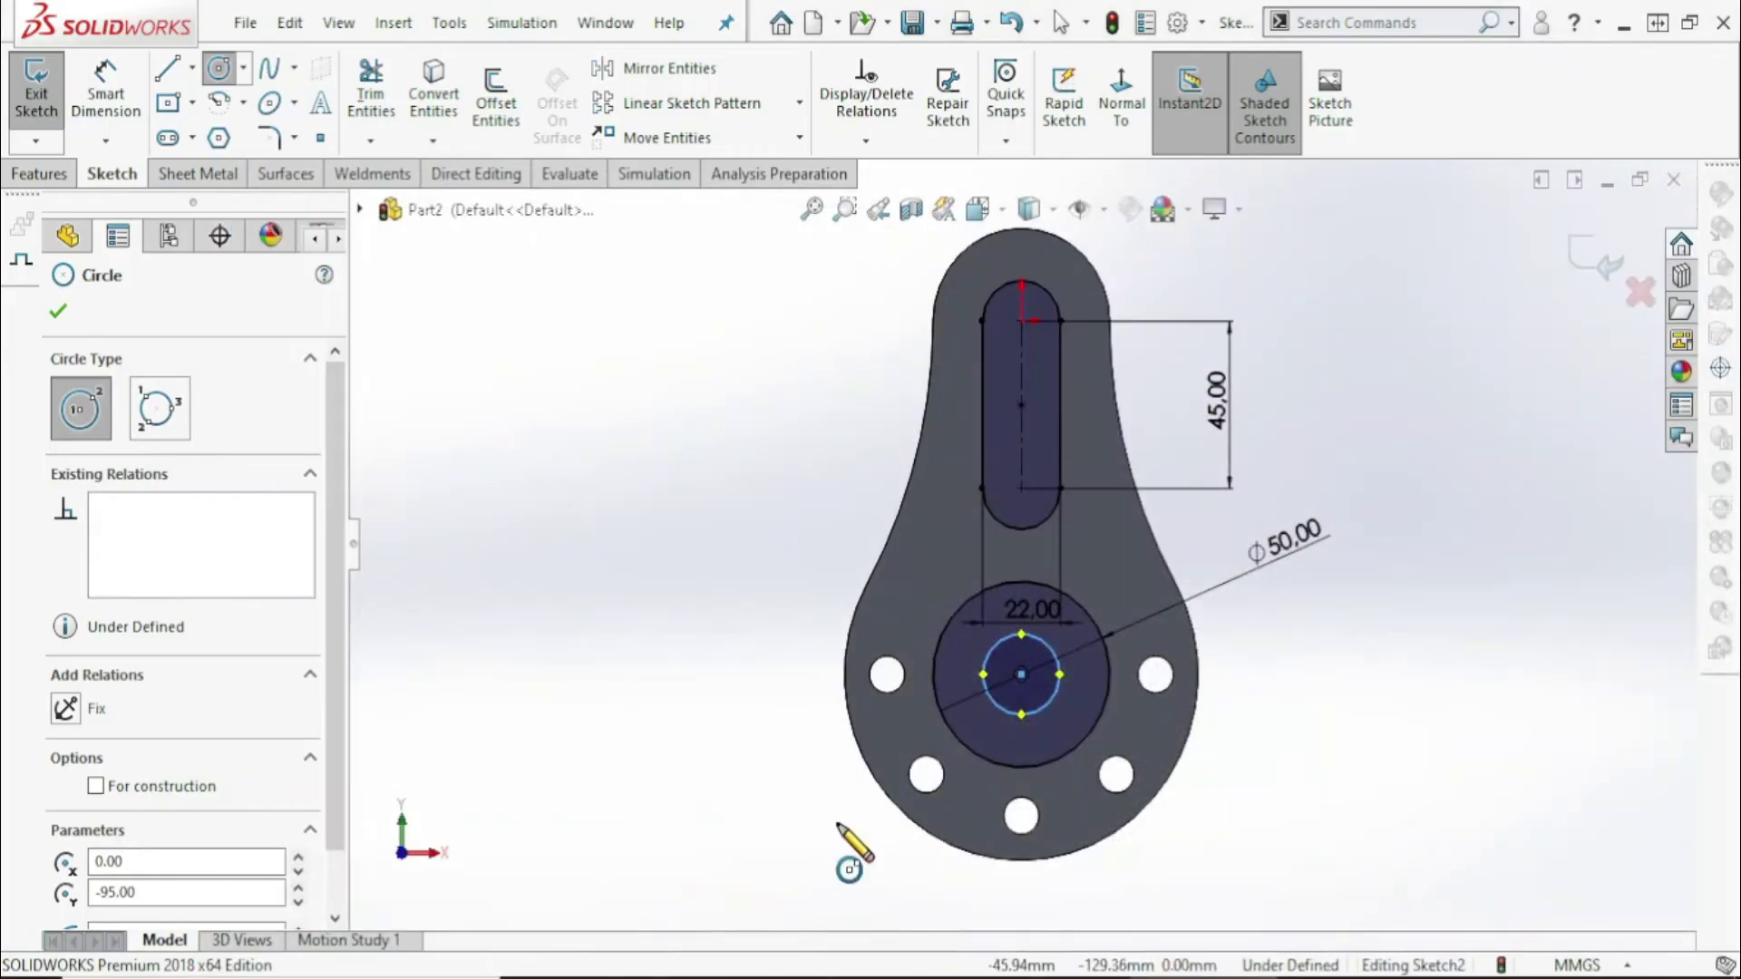
{"action": "left_click", "coordinate": [102, 96]}
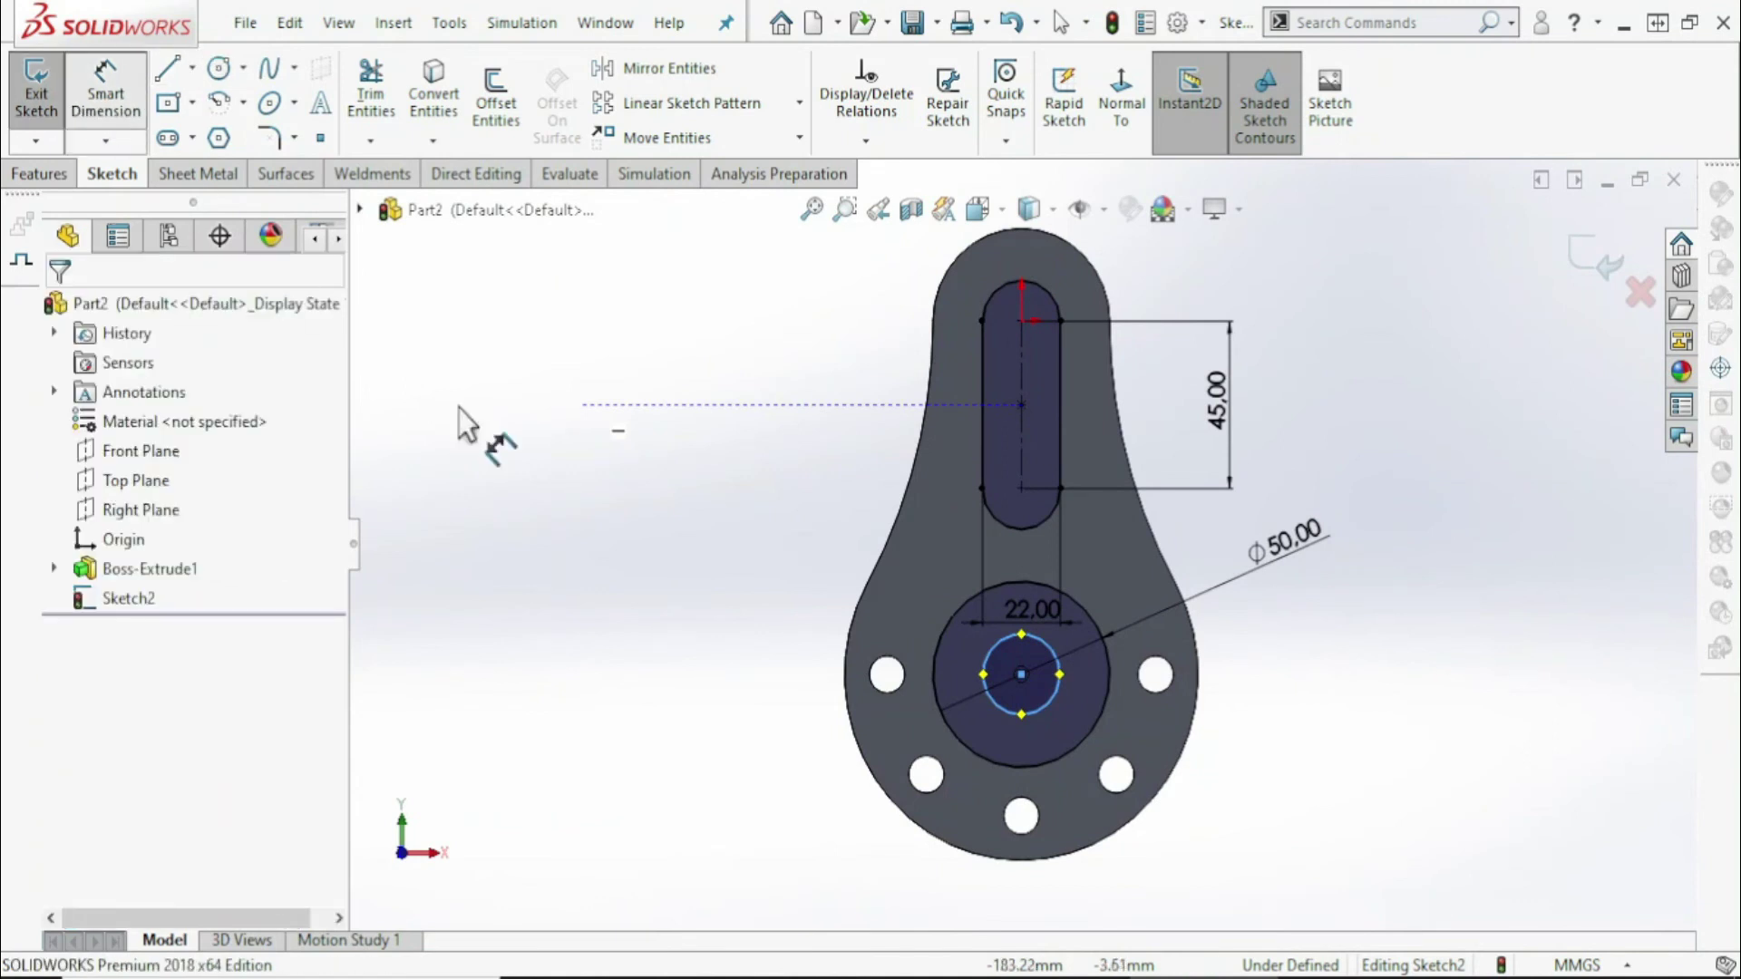
{"action": "left_click", "coordinate": [1039, 711]}
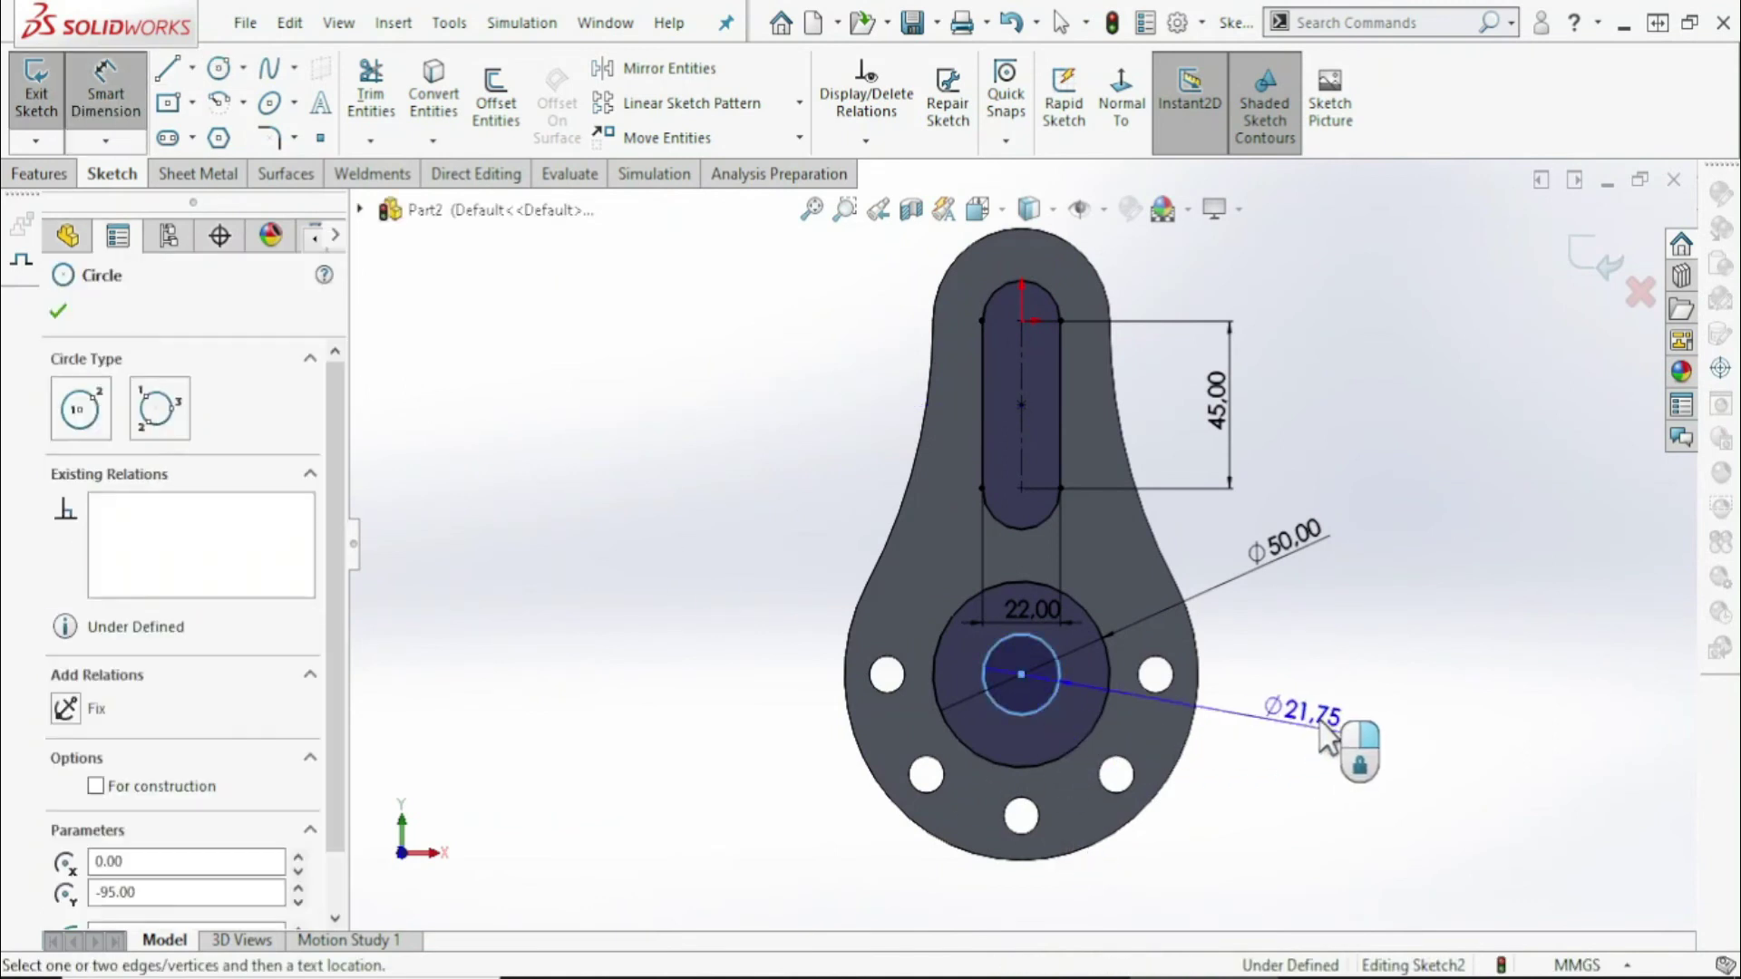
{"action": "left_click", "coordinate": [1332, 686]}
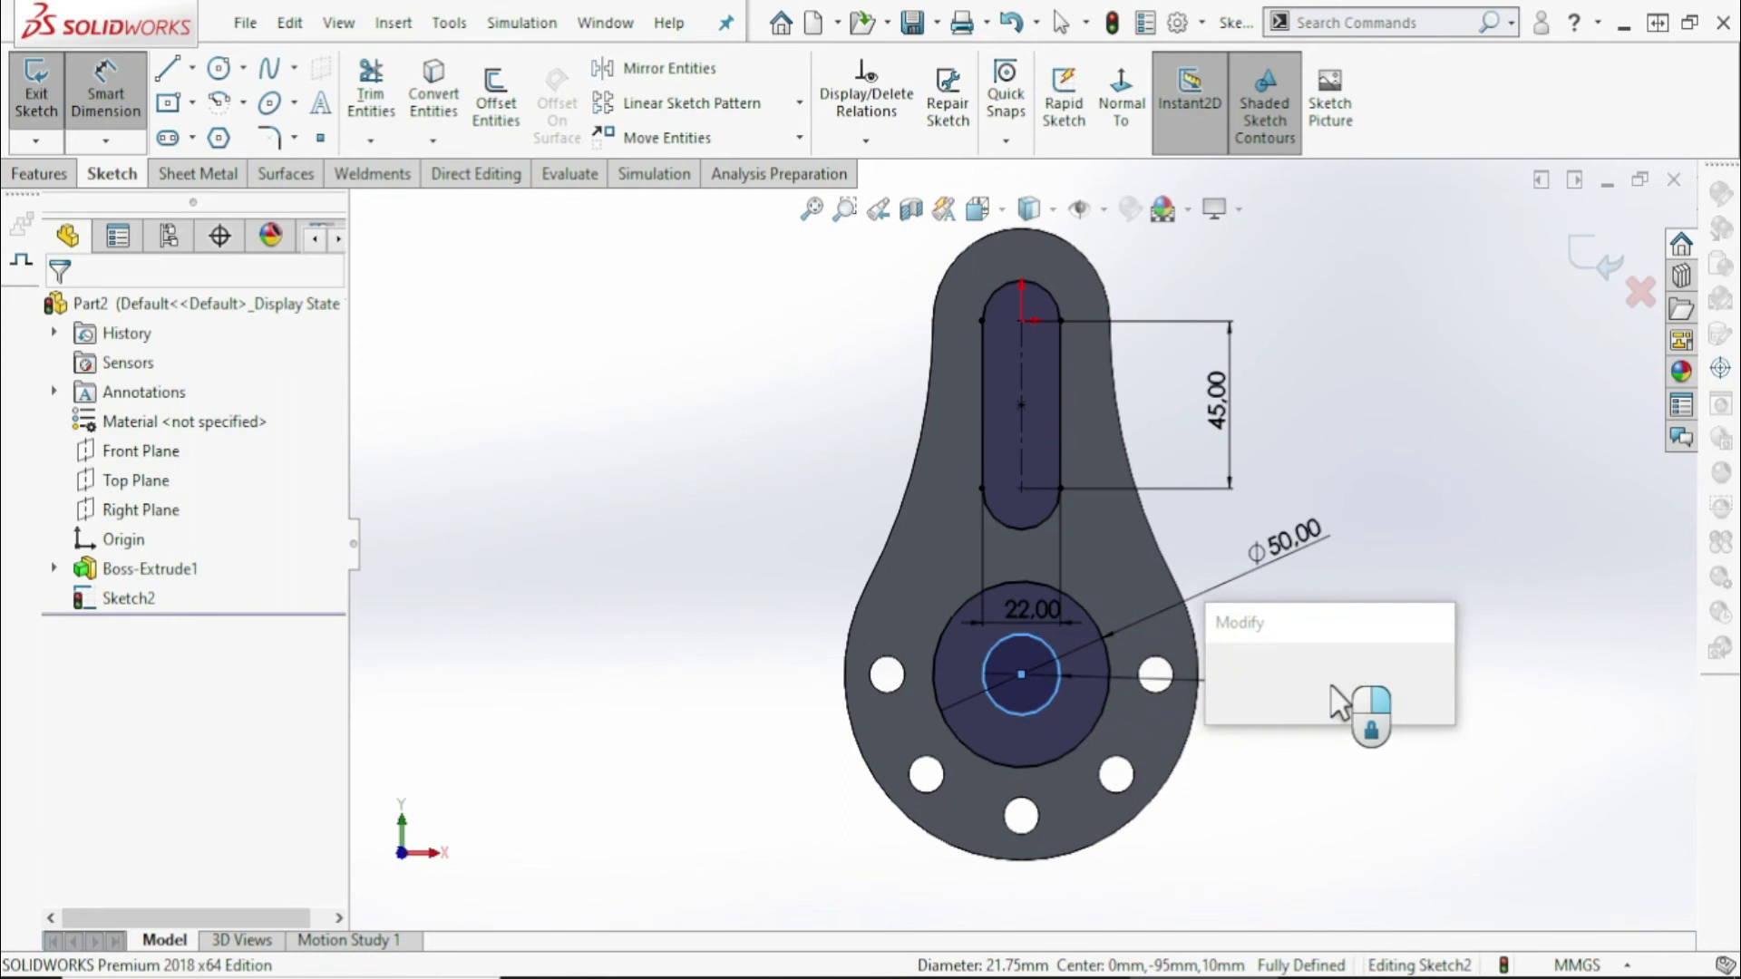
{"action": "type", "text": "31"}
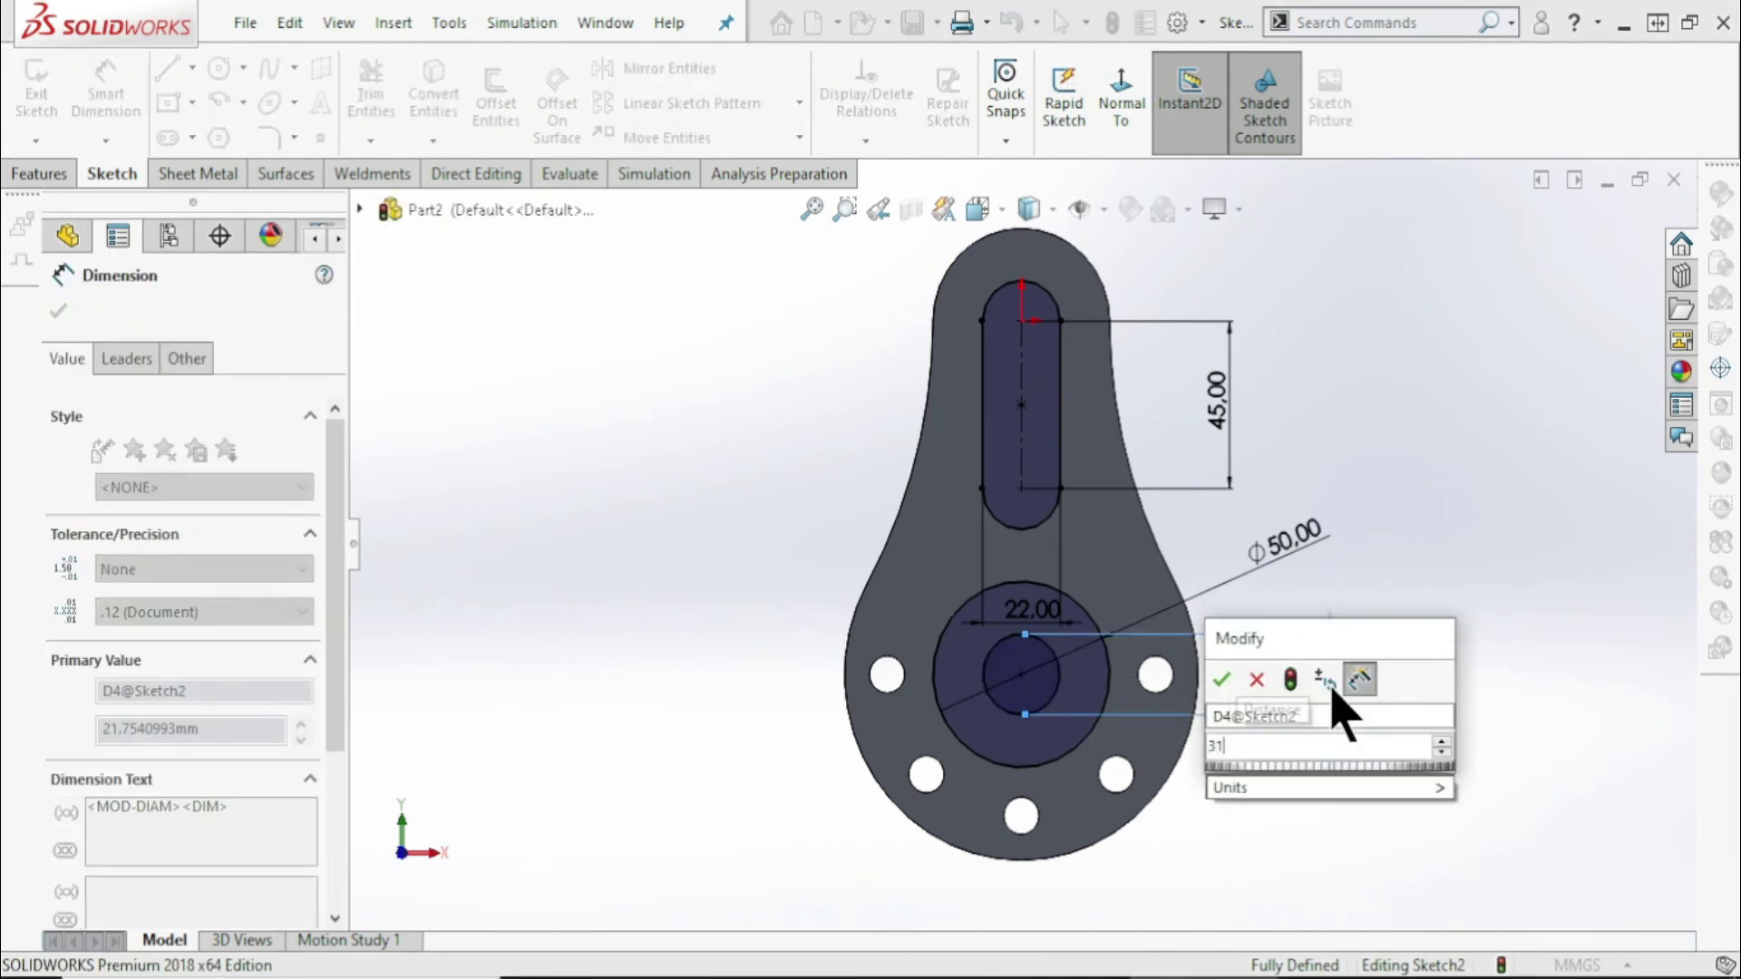
{"action": "key", "text": "Escape"}
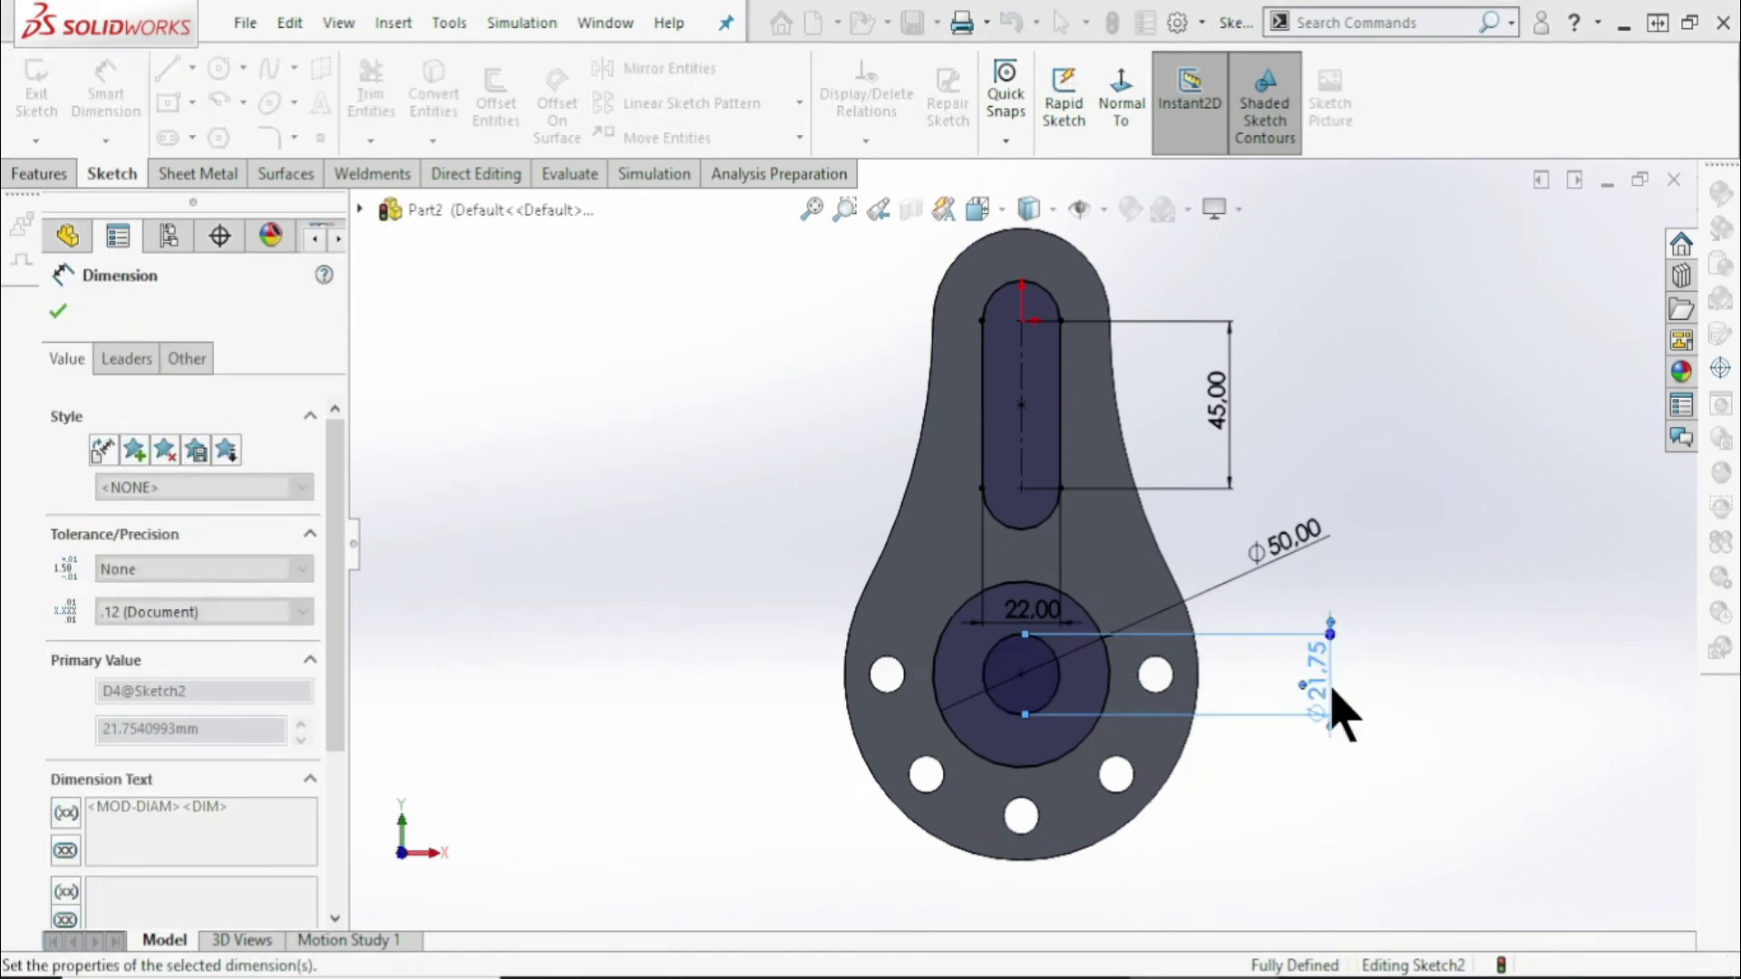
{"action": "key", "text": "Return"}
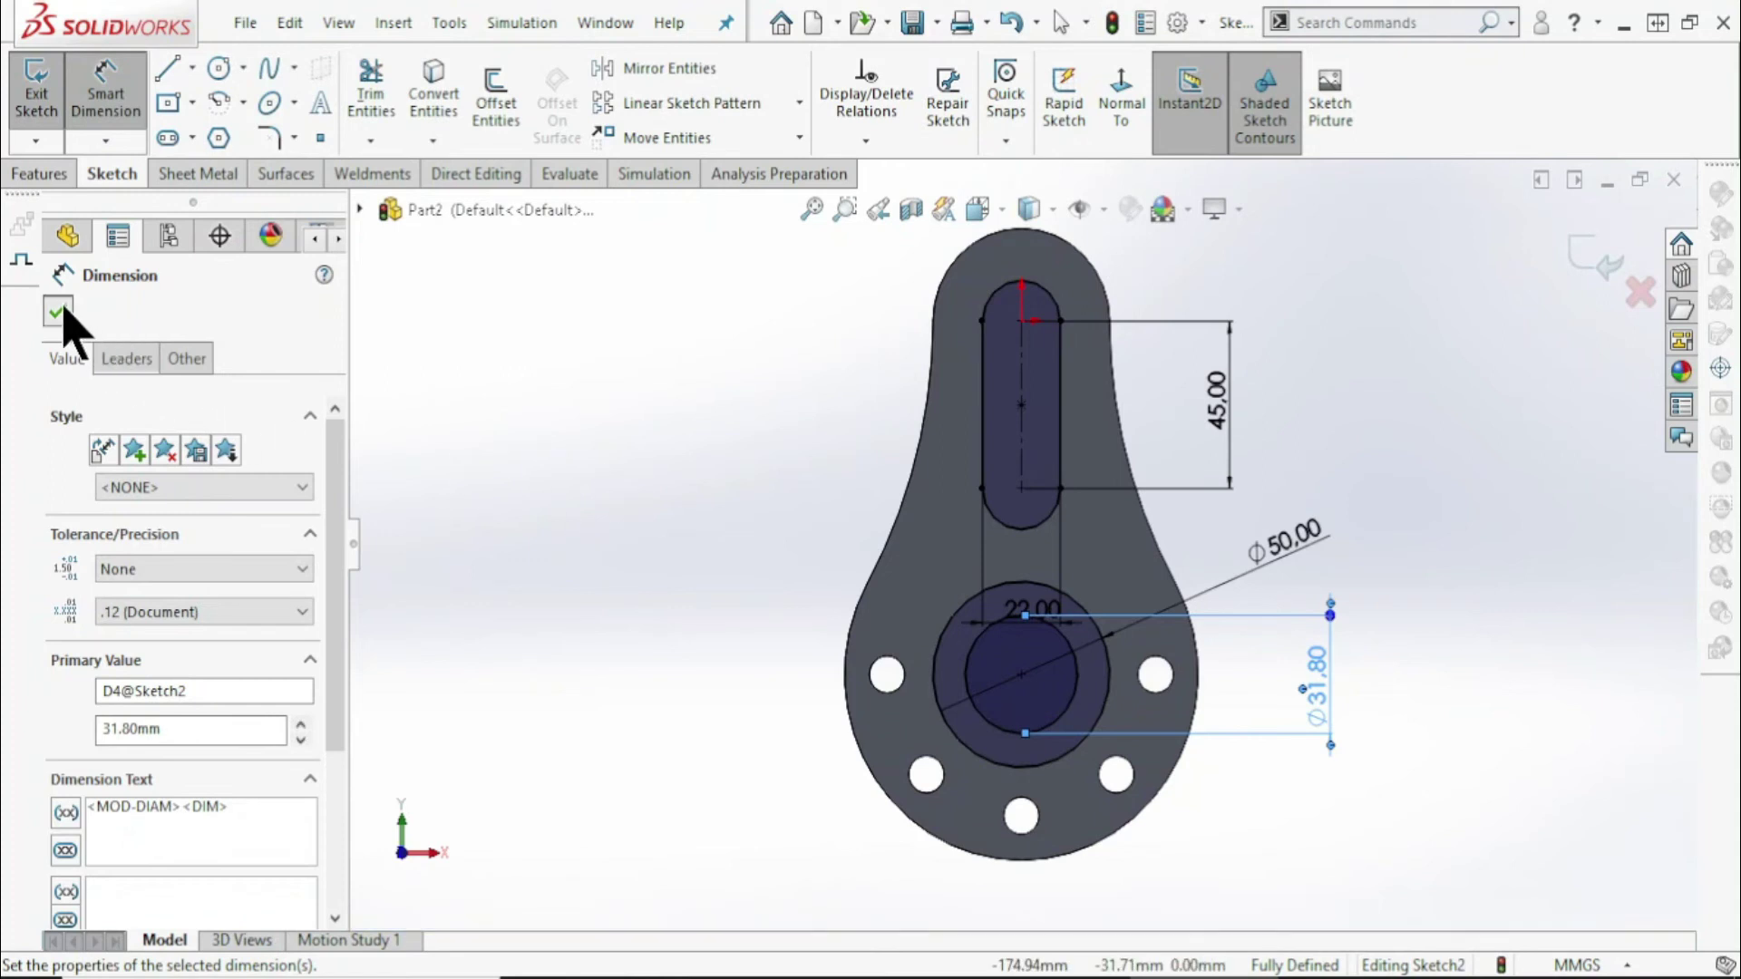
{"action": "left_click", "coordinate": [56, 313]}
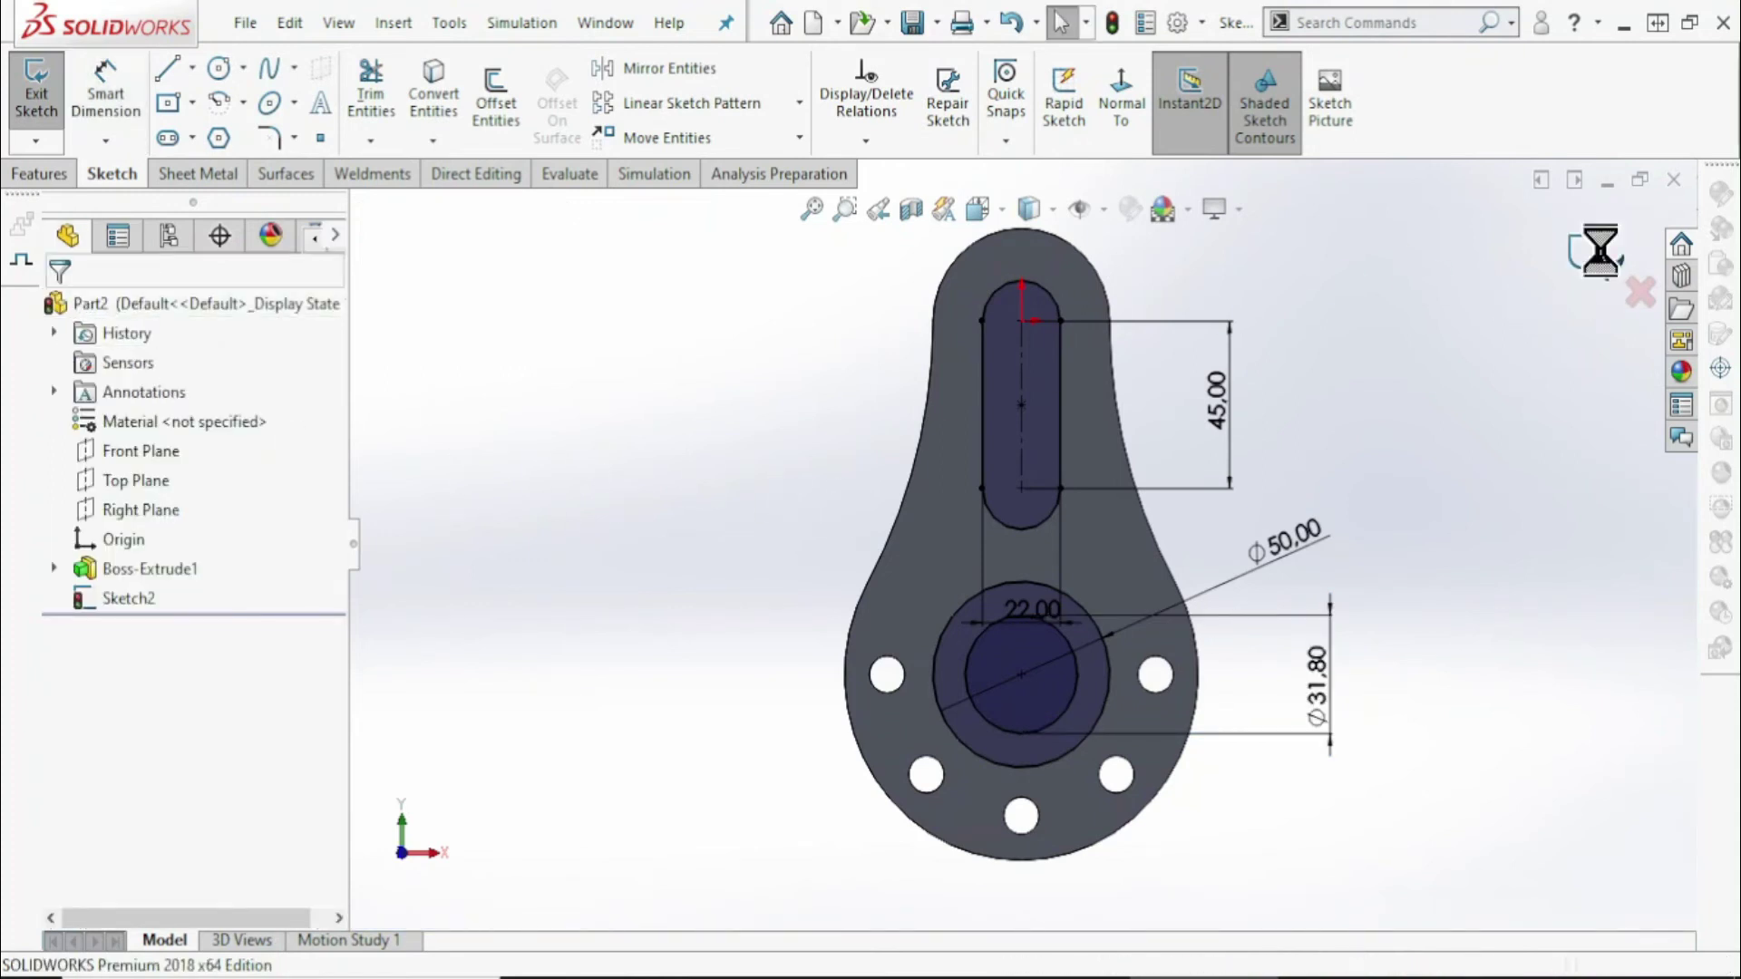
{"action": "mouse_move", "coordinate": [1314, 427]}
{"action": "middle_mouse_down"}
{"action": "mouse_move", "coordinate": [1259, 409]}
{"action": "mouse_move", "coordinate": [1233, 424]}
{"action": "middle_mouse_up"}
{"action": "left_click", "coordinate": [739, 421]}
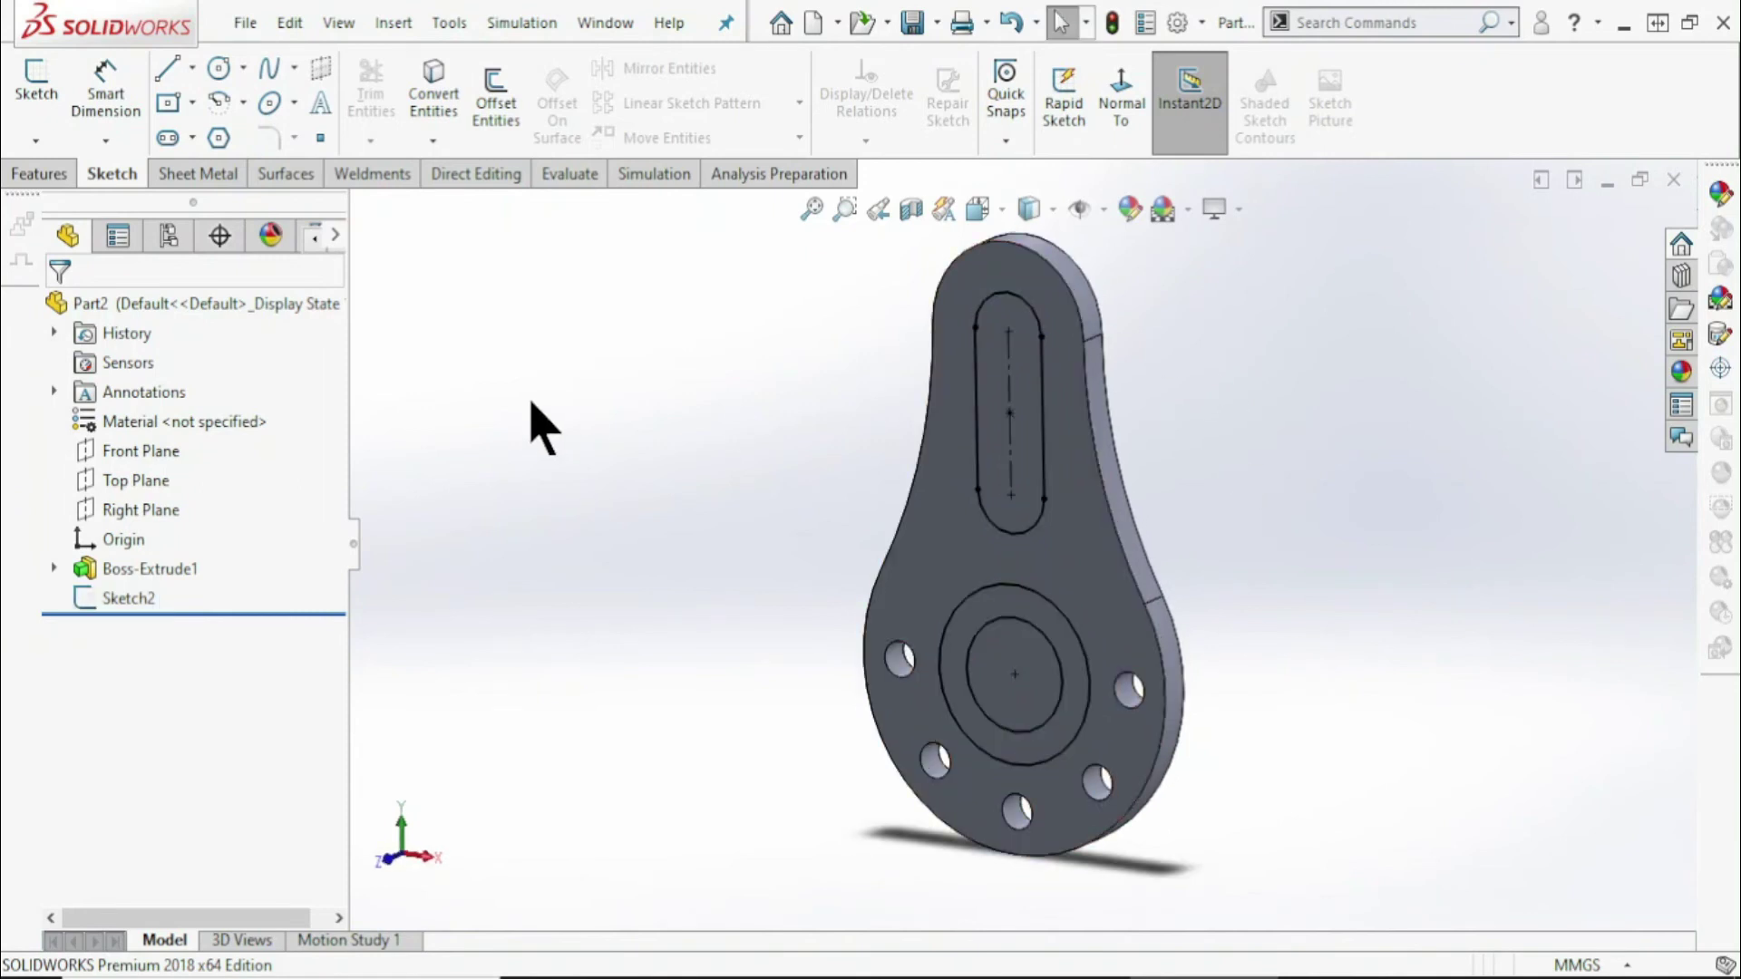
Cut the Sketch2 slot outline into the plate as an extruded cut 33 mm deep
{"action": "left_click", "coordinate": [38, 173]}
{"action": "left_click", "coordinate": [45, 95]}
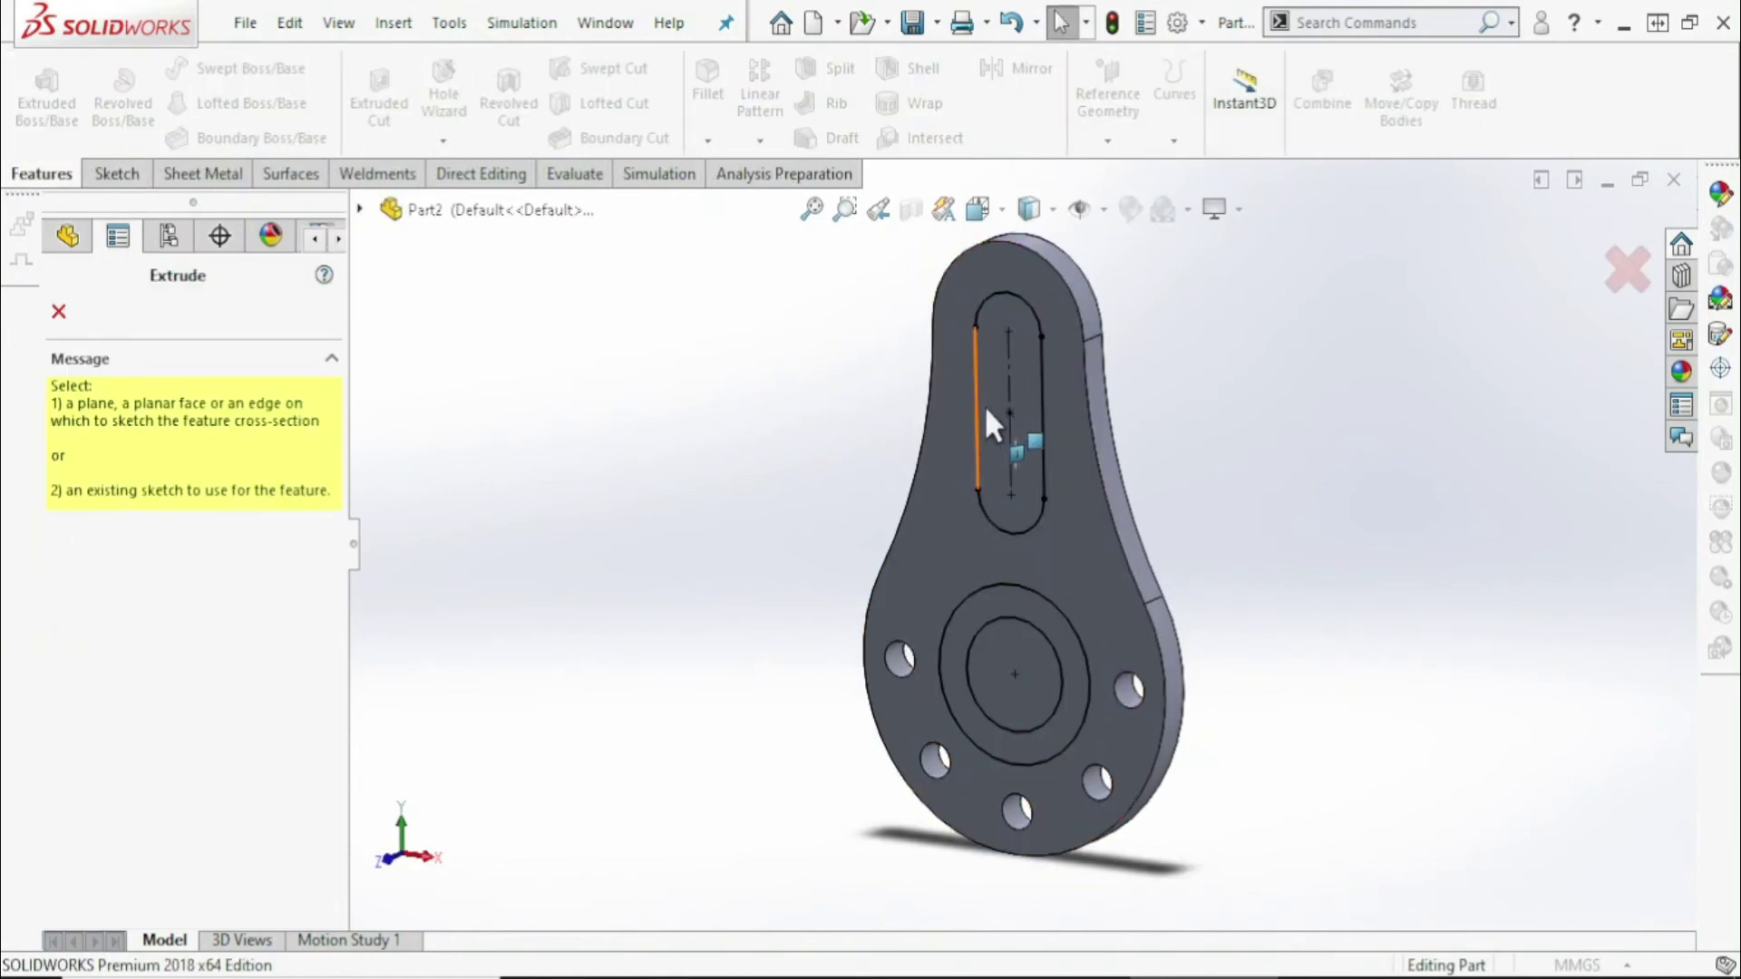
{"action": "left_click", "coordinate": [1040, 423]}
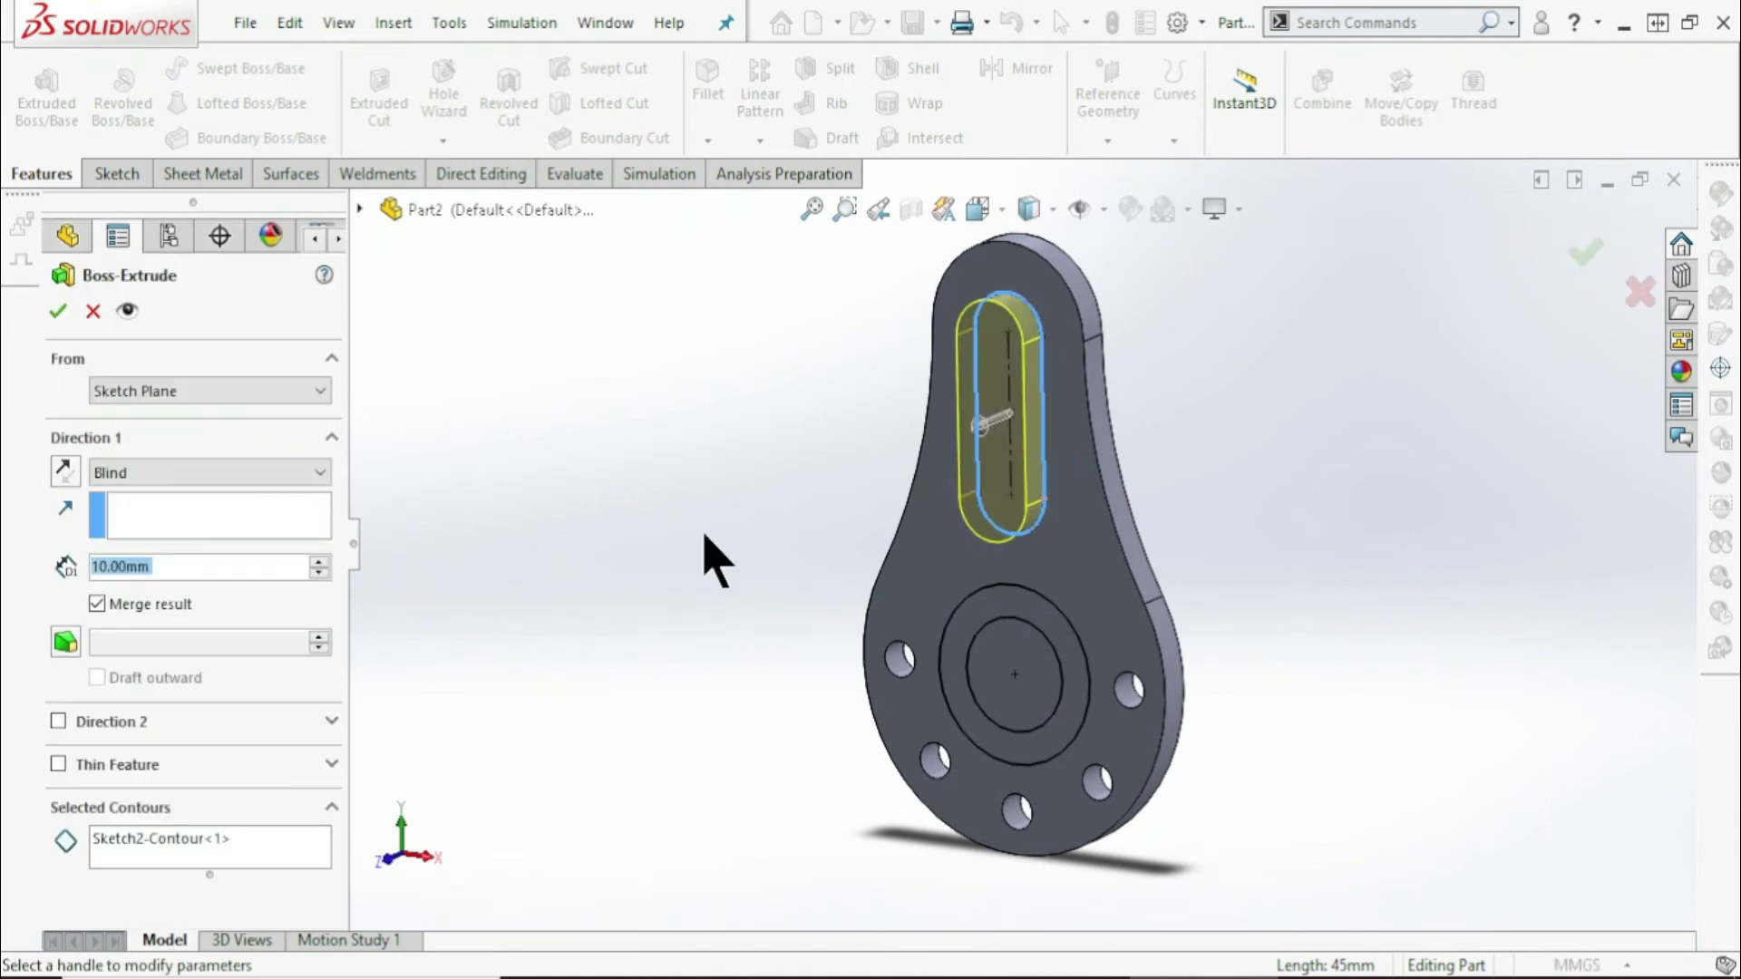
{"action": "left_click", "coordinate": [92, 312]}
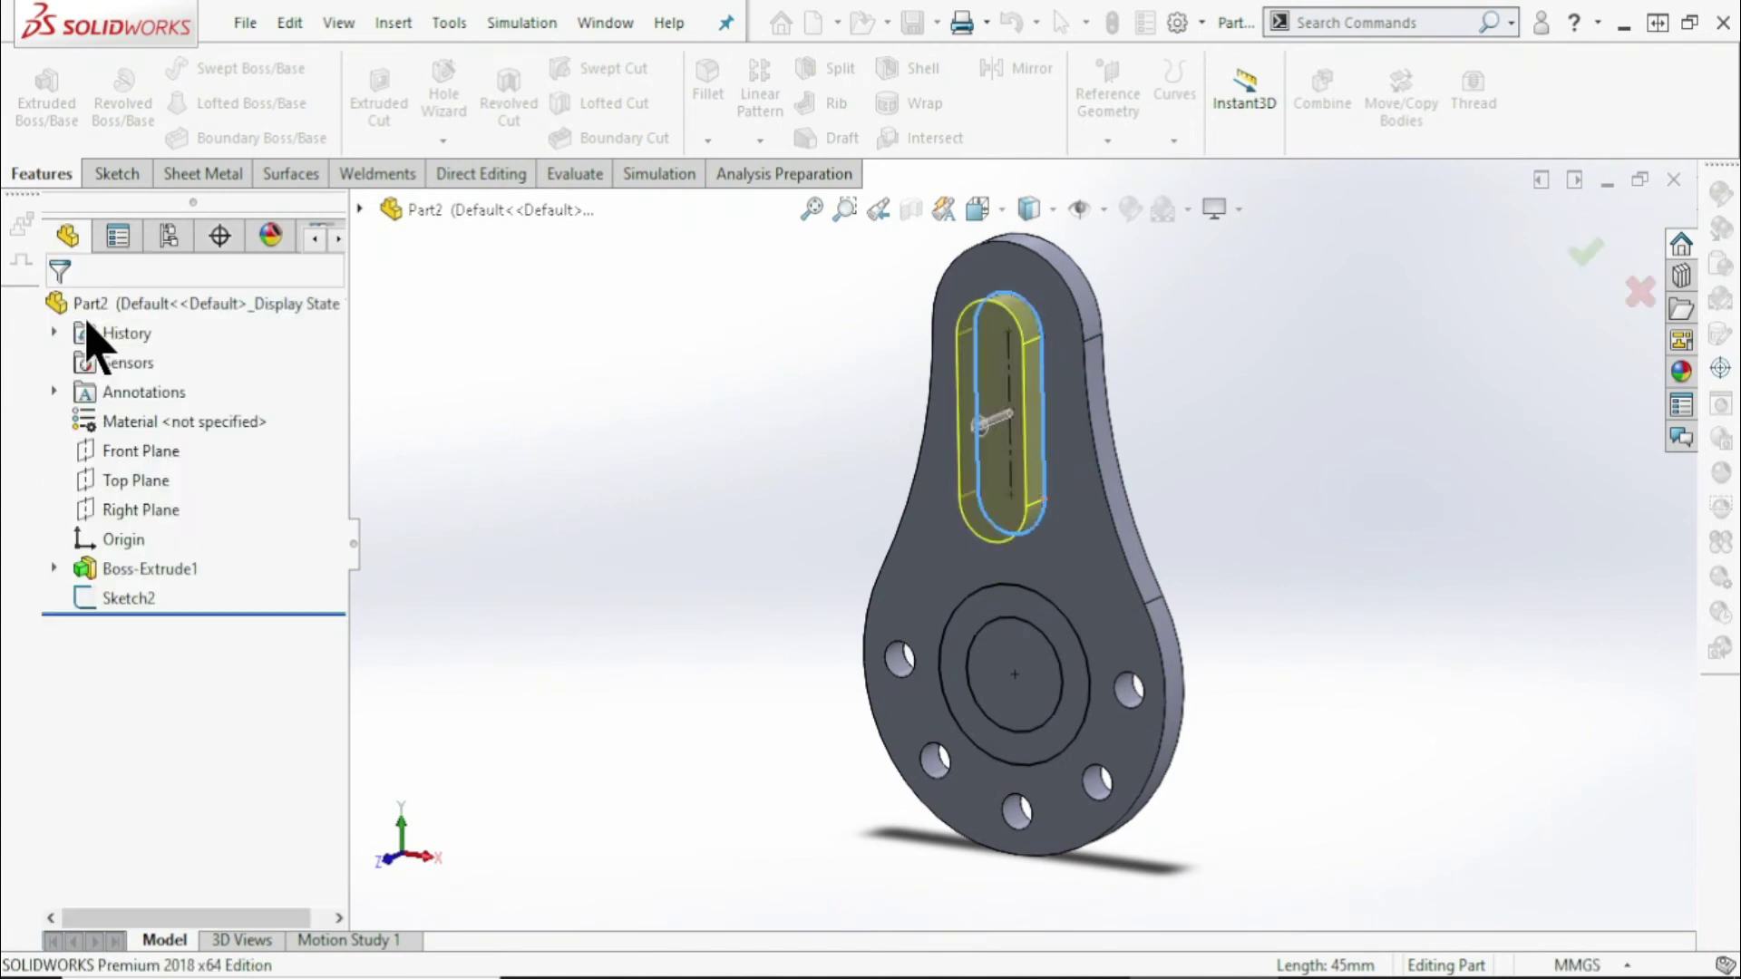
{"action": "left_click", "coordinate": [380, 108]}
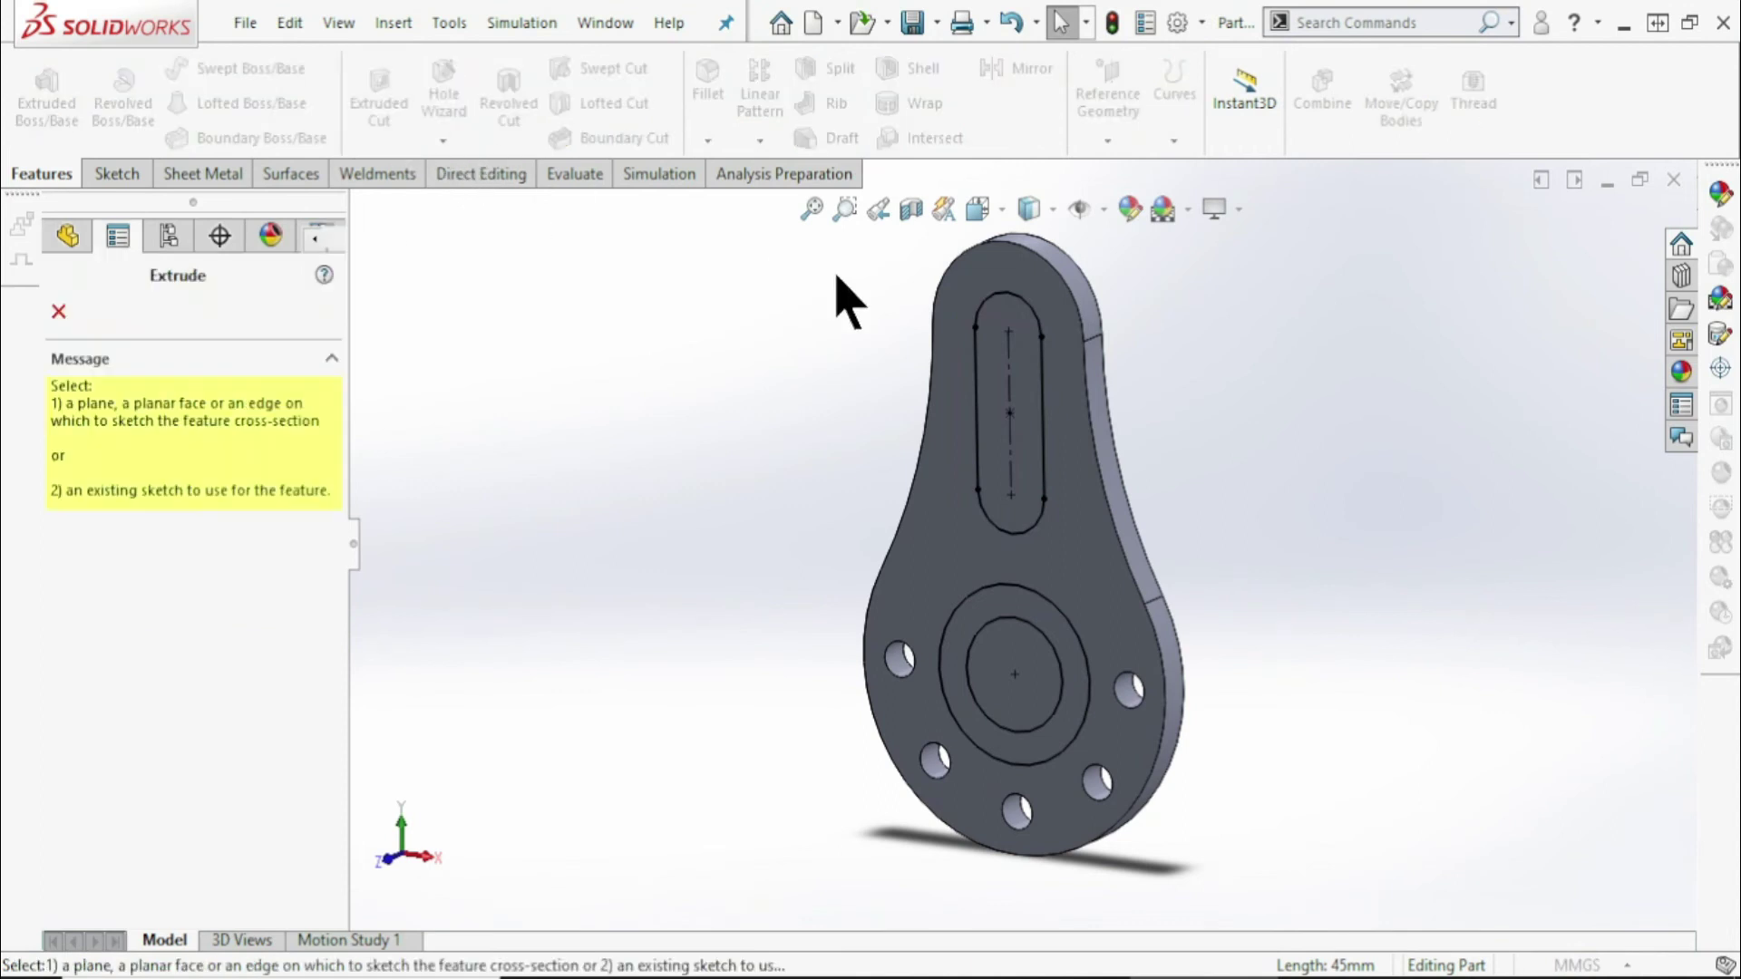
{"action": "left_click", "coordinate": [1040, 392]}
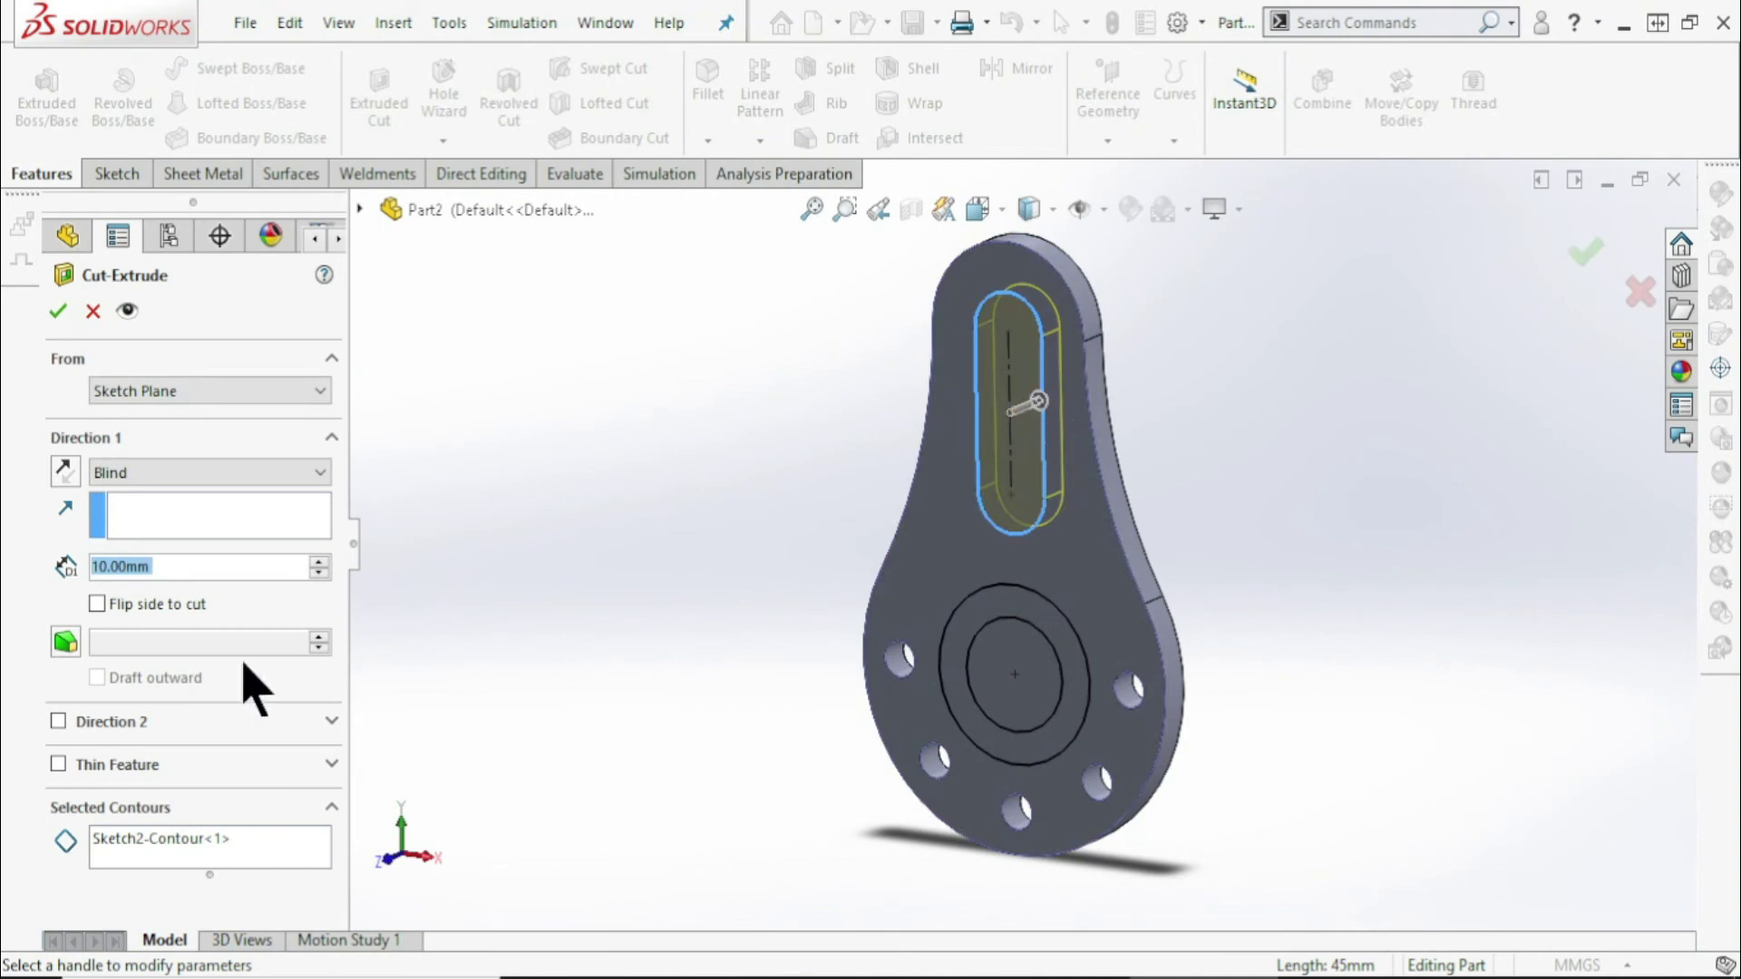
{"action": "mouse_move", "coordinate": [675, 646]}
{"action": "middle_mouse_down"}
{"action": "mouse_move", "coordinate": [661, 607]}
{"action": "mouse_move", "coordinate": [642, 622]}
{"action": "middle_mouse_up"}
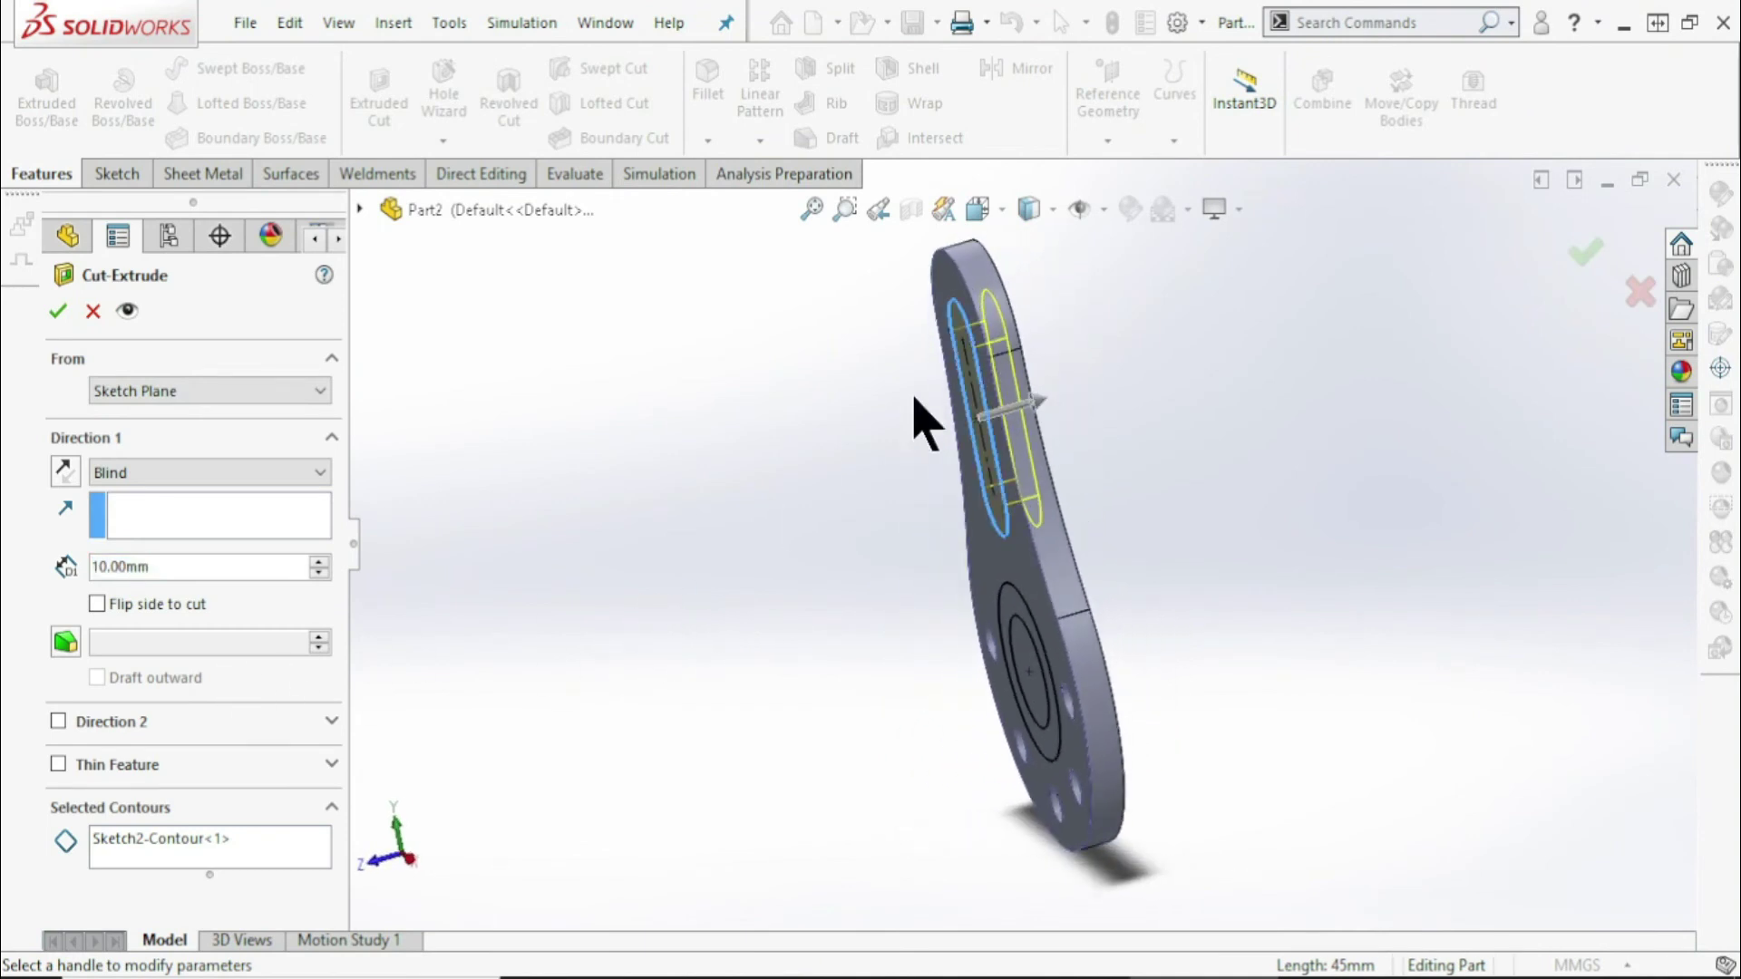
{"action": "left_click_drag", "start_coordinate": [1040, 408], "coordinate": [1100, 389]}
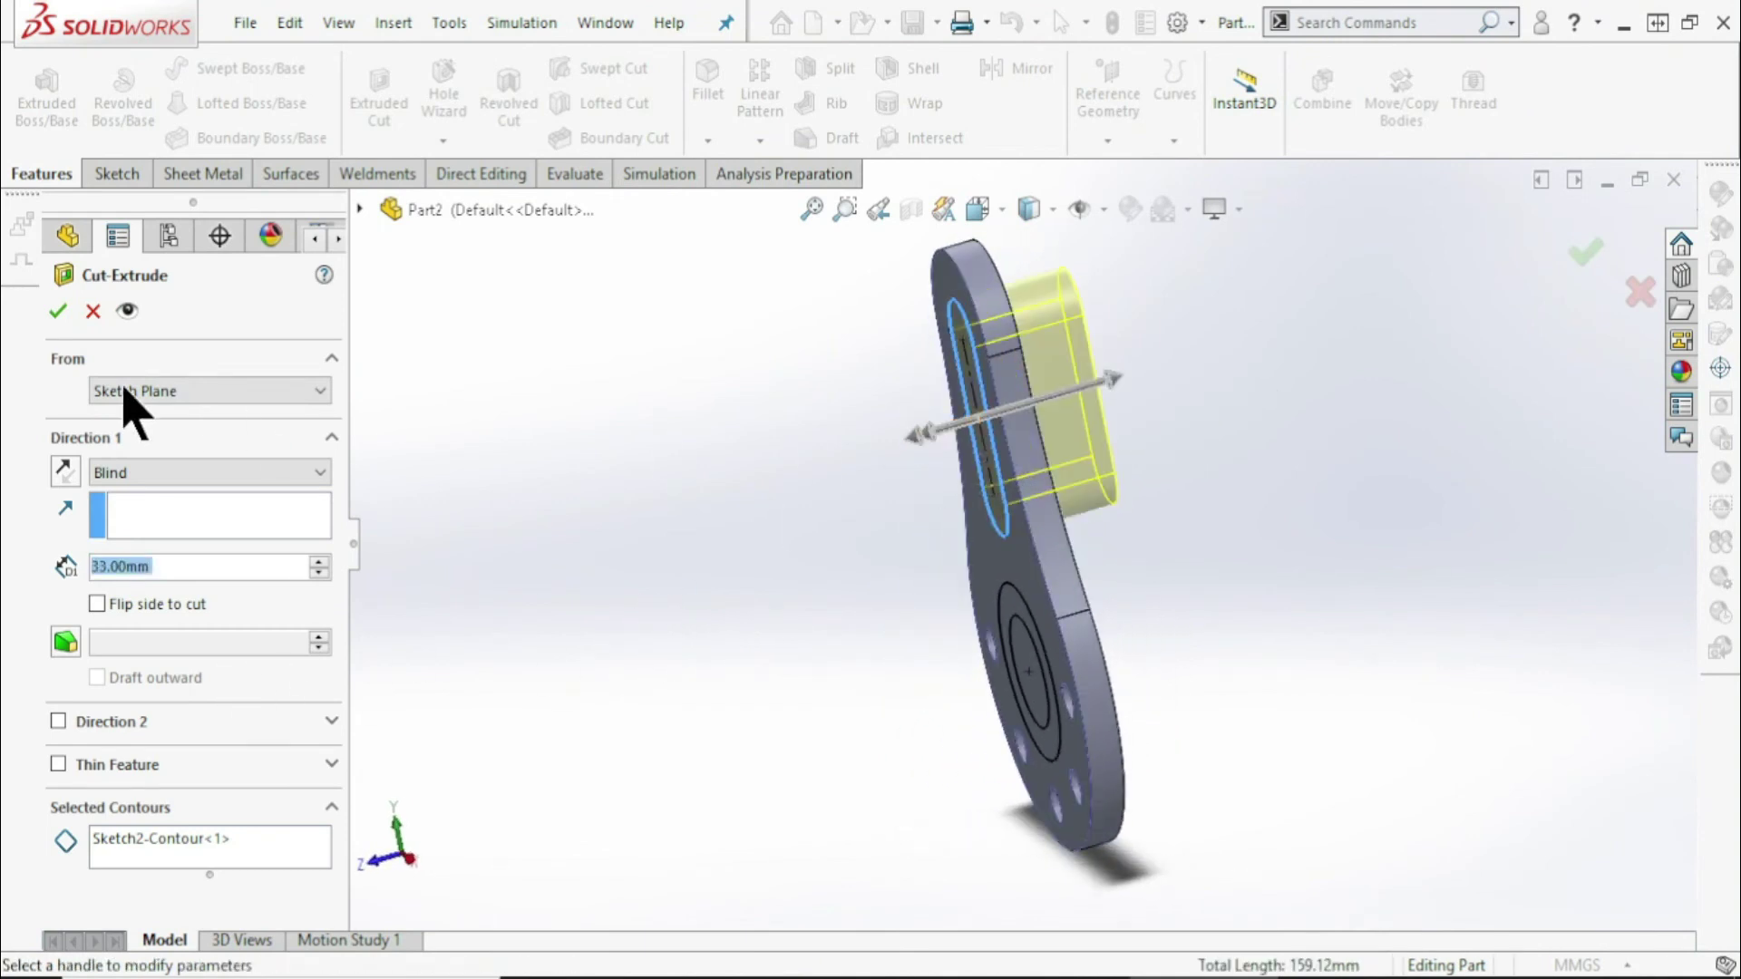
{"action": "left_click", "coordinate": [60, 313]}
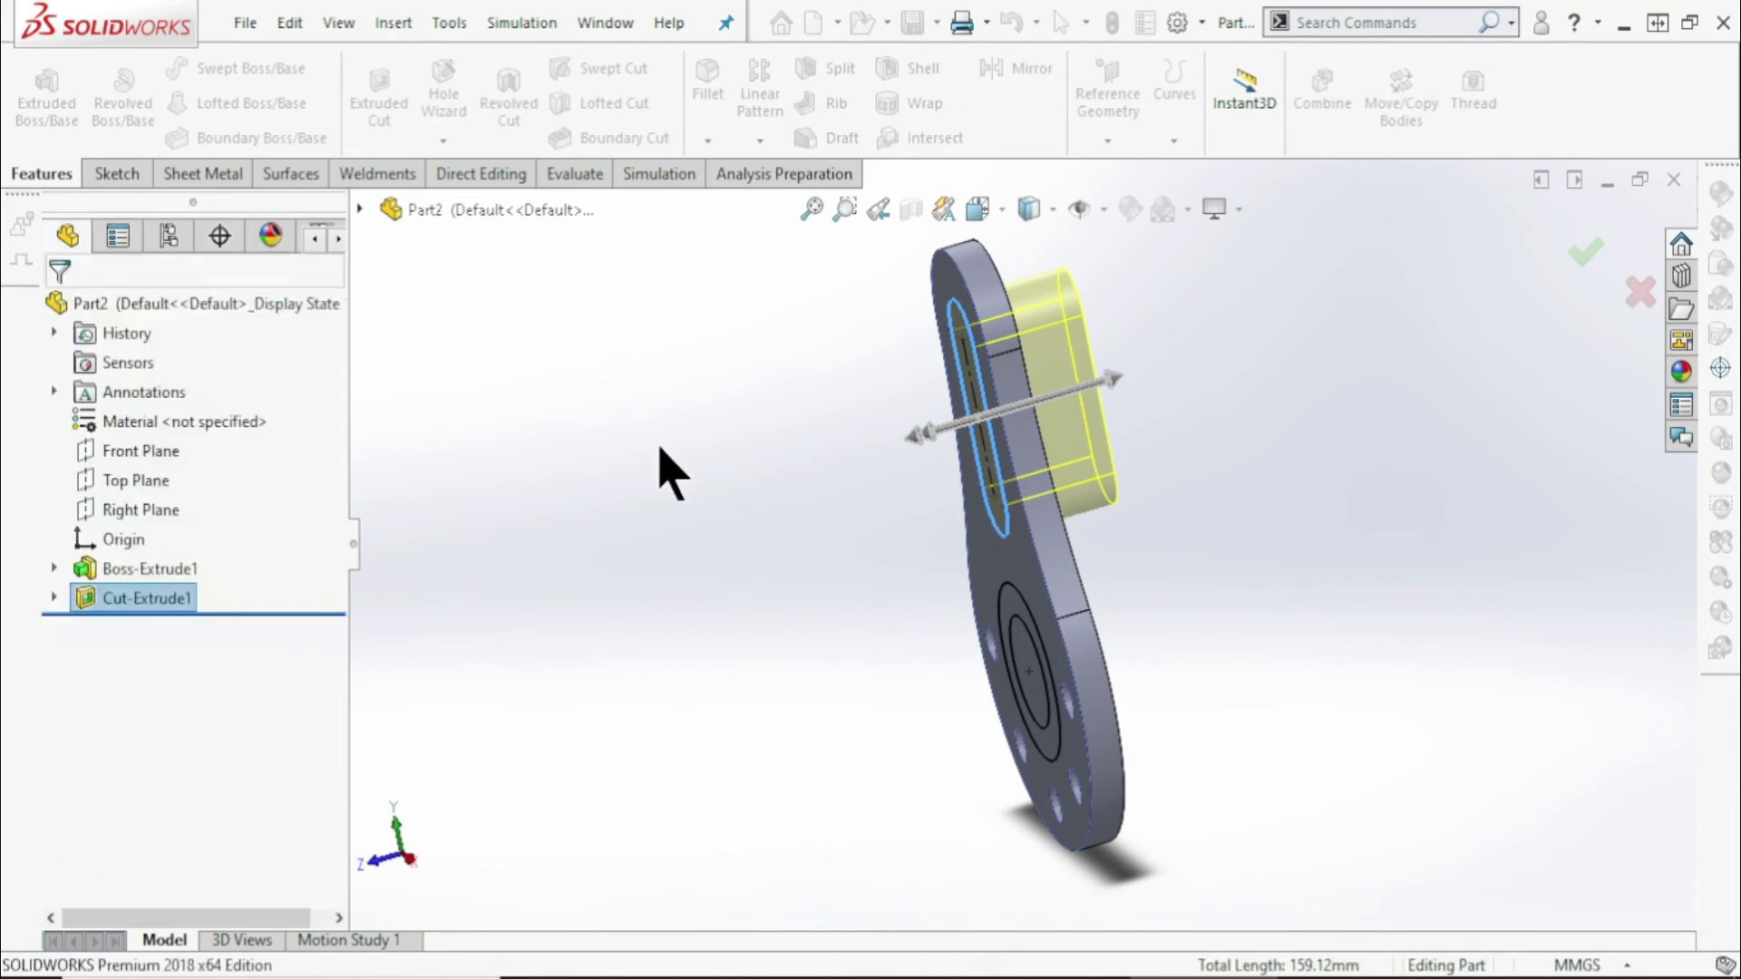
{"action": "mouse_move", "coordinate": [704, 439]}
{"action": "middle_mouse_down"}
{"action": "mouse_move", "coordinate": [708, 409]}
{"action": "mouse_move", "coordinate": [690, 427]}
{"action": "middle_mouse_up"}
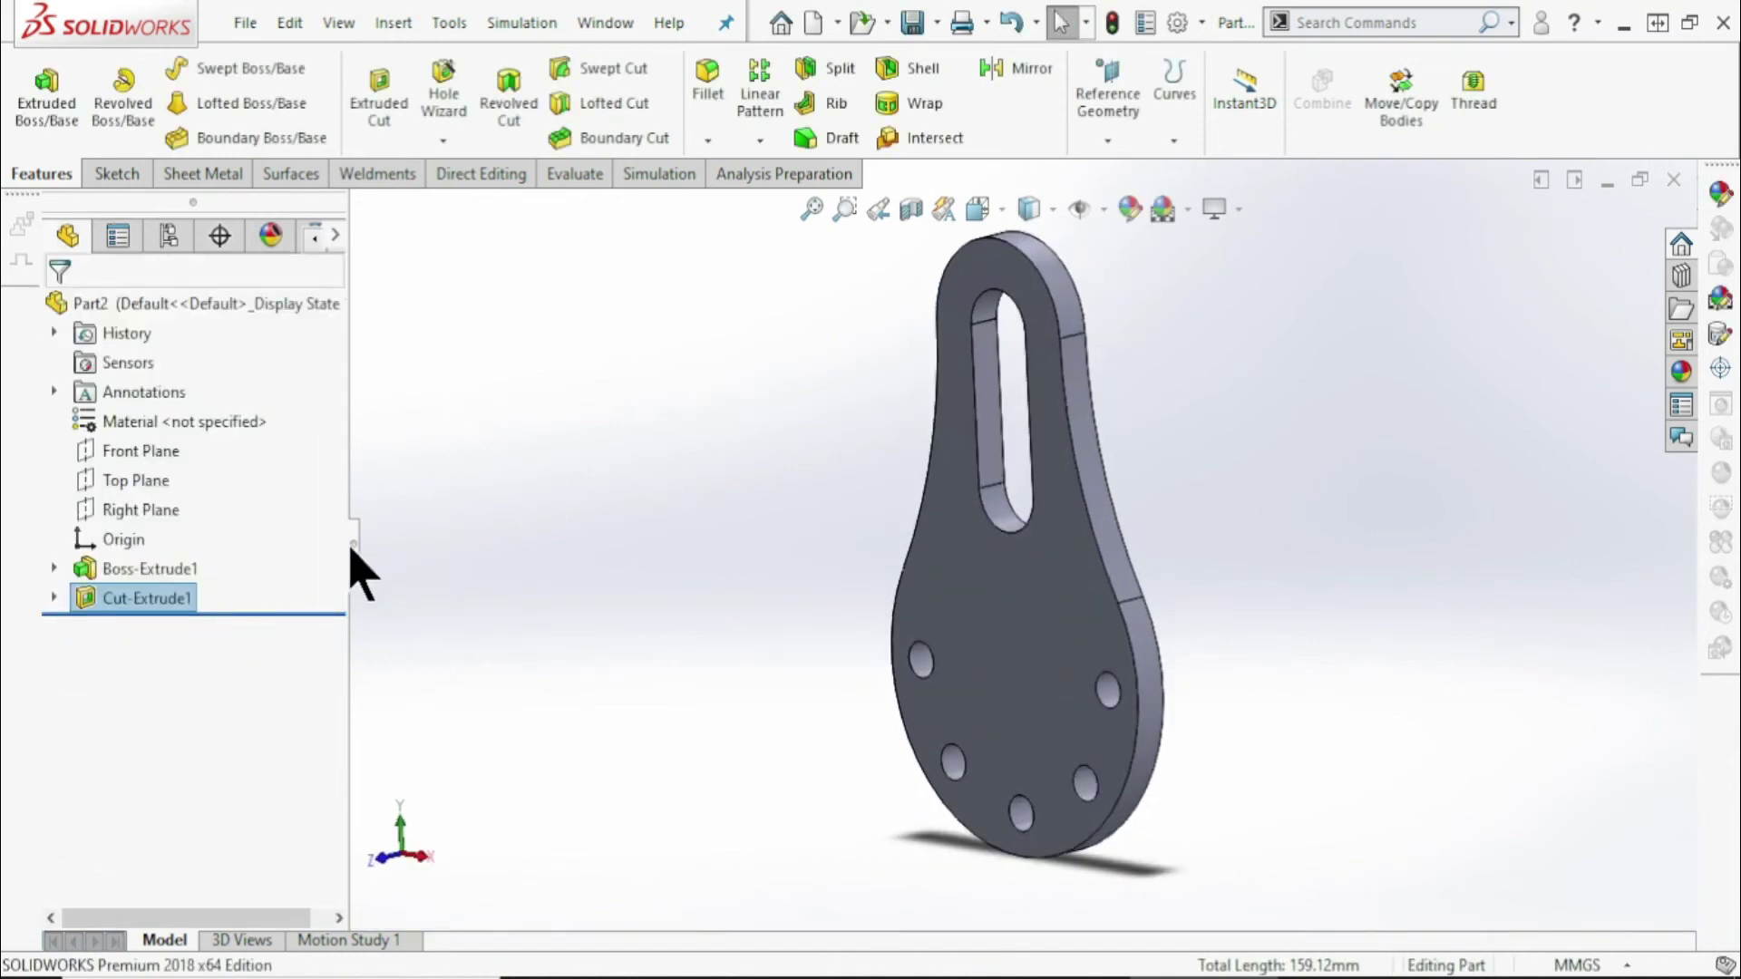
Show Sketch2 again and start a boss extrusion of the ring between its circles
{"action": "left_click", "coordinate": [54, 598]}
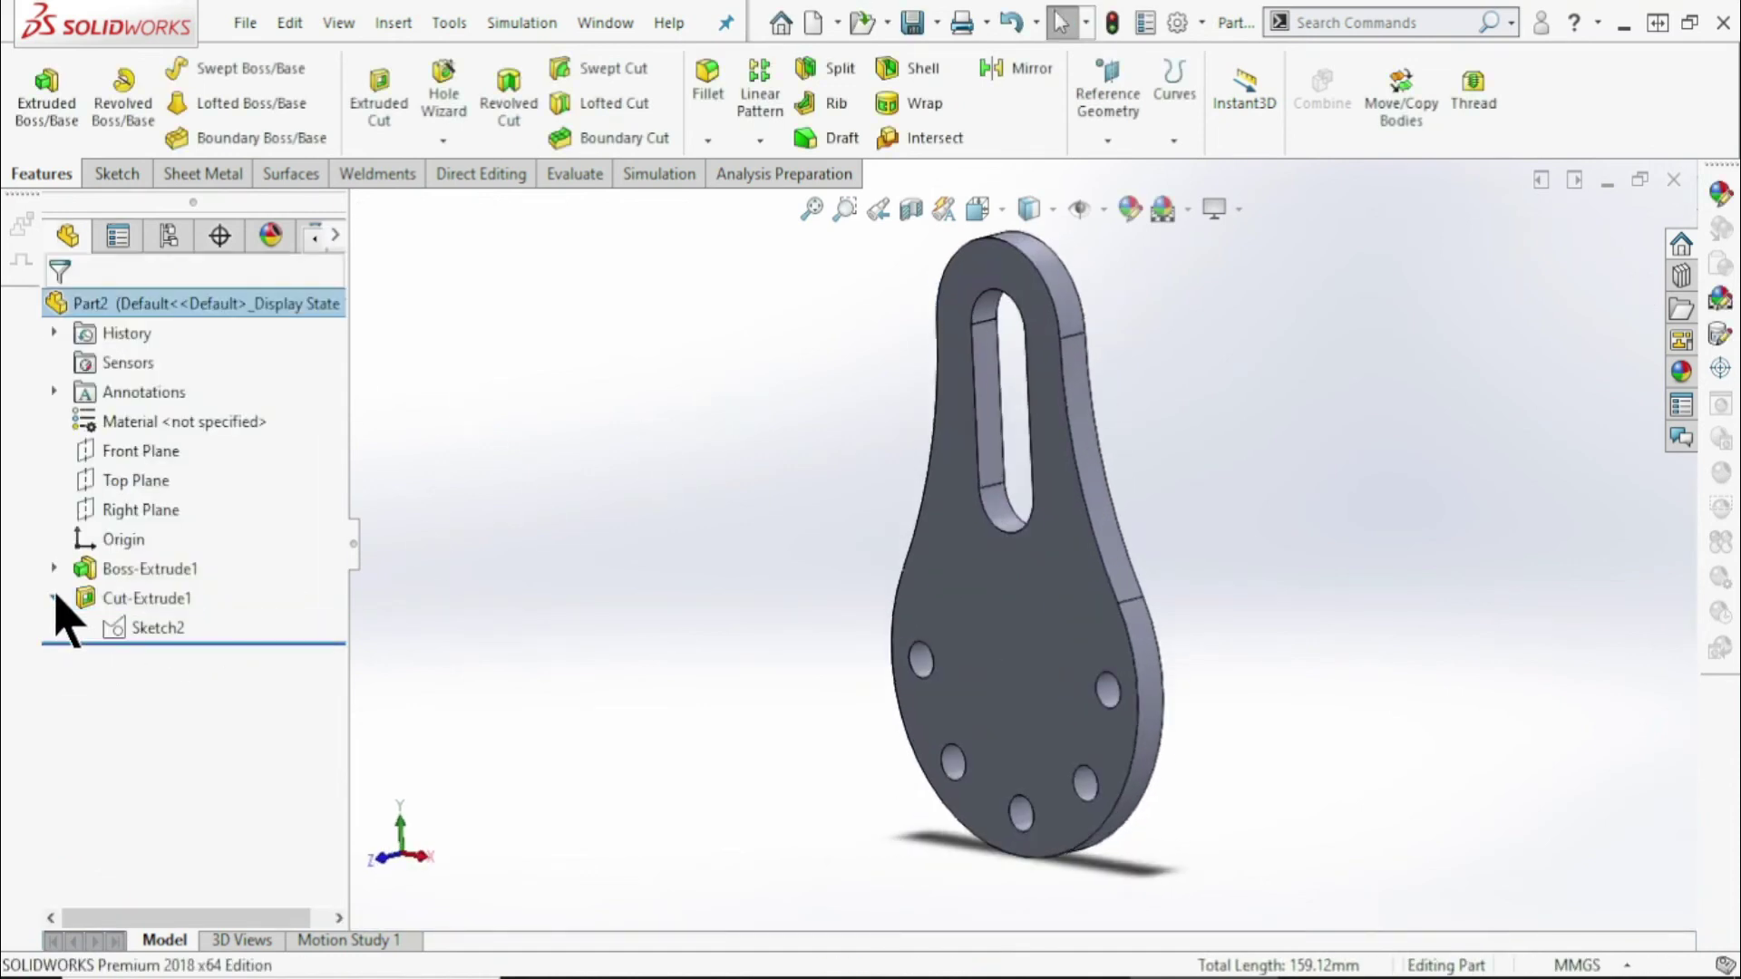
{"action": "left_click", "coordinate": [122, 629]}
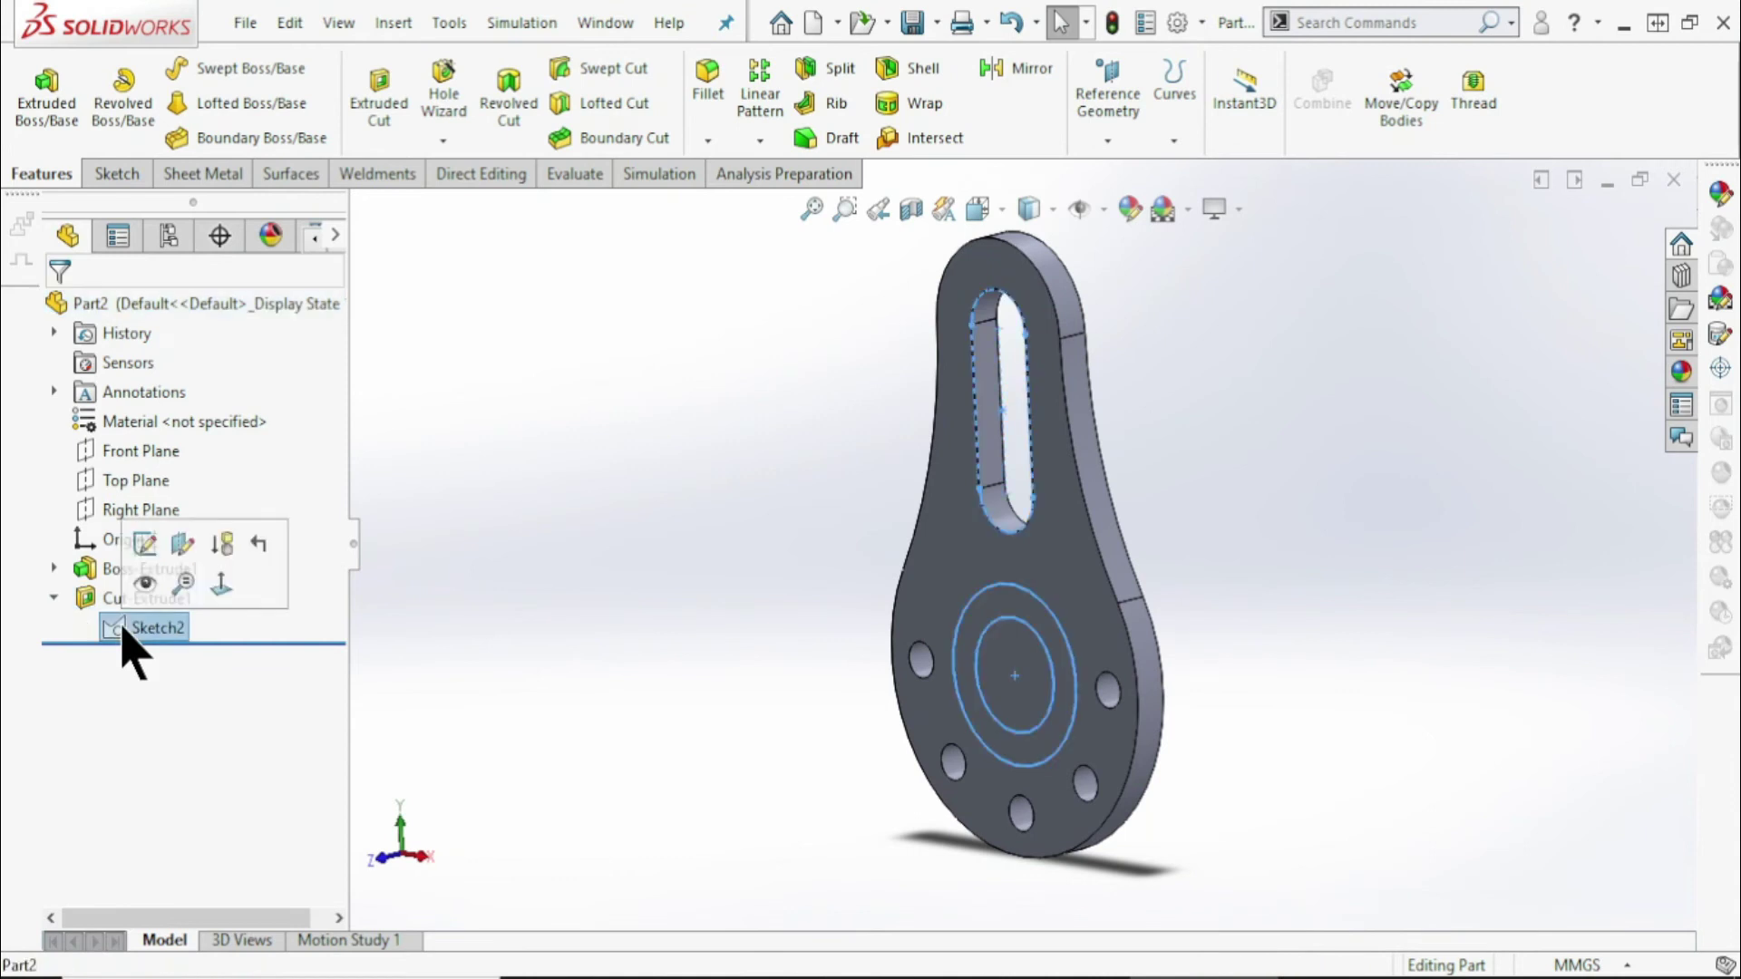
{"action": "left_click", "coordinate": [144, 594]}
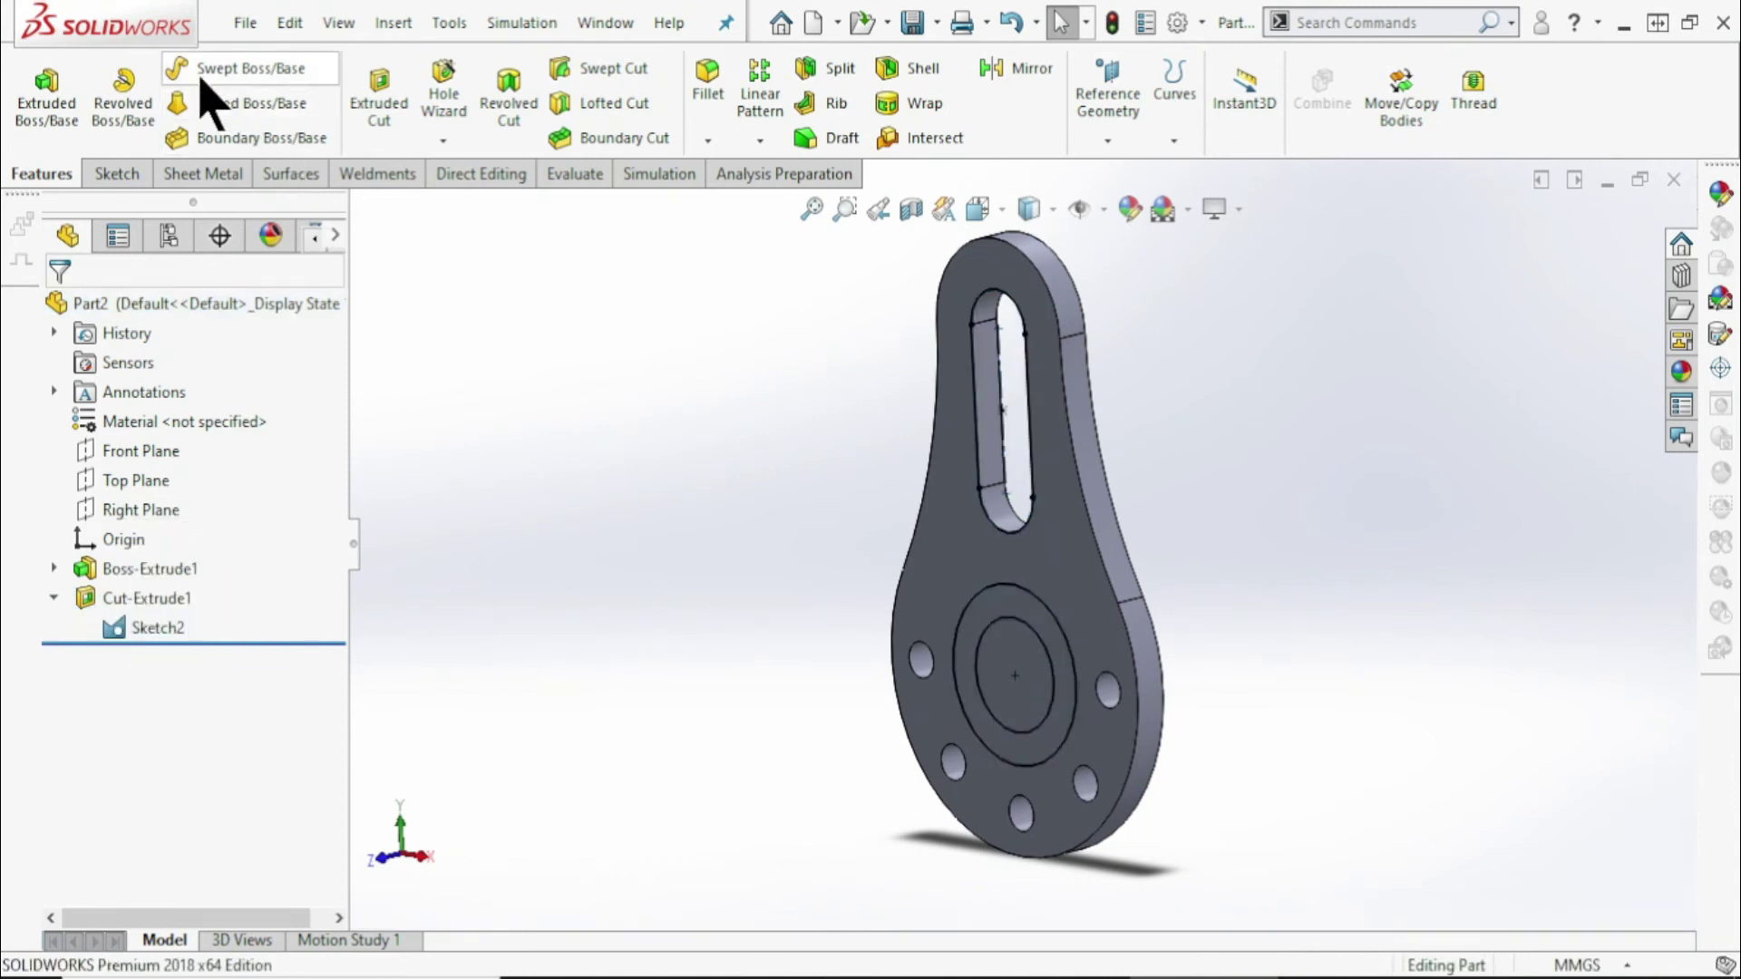
{"action": "left_click", "coordinate": [46, 90]}
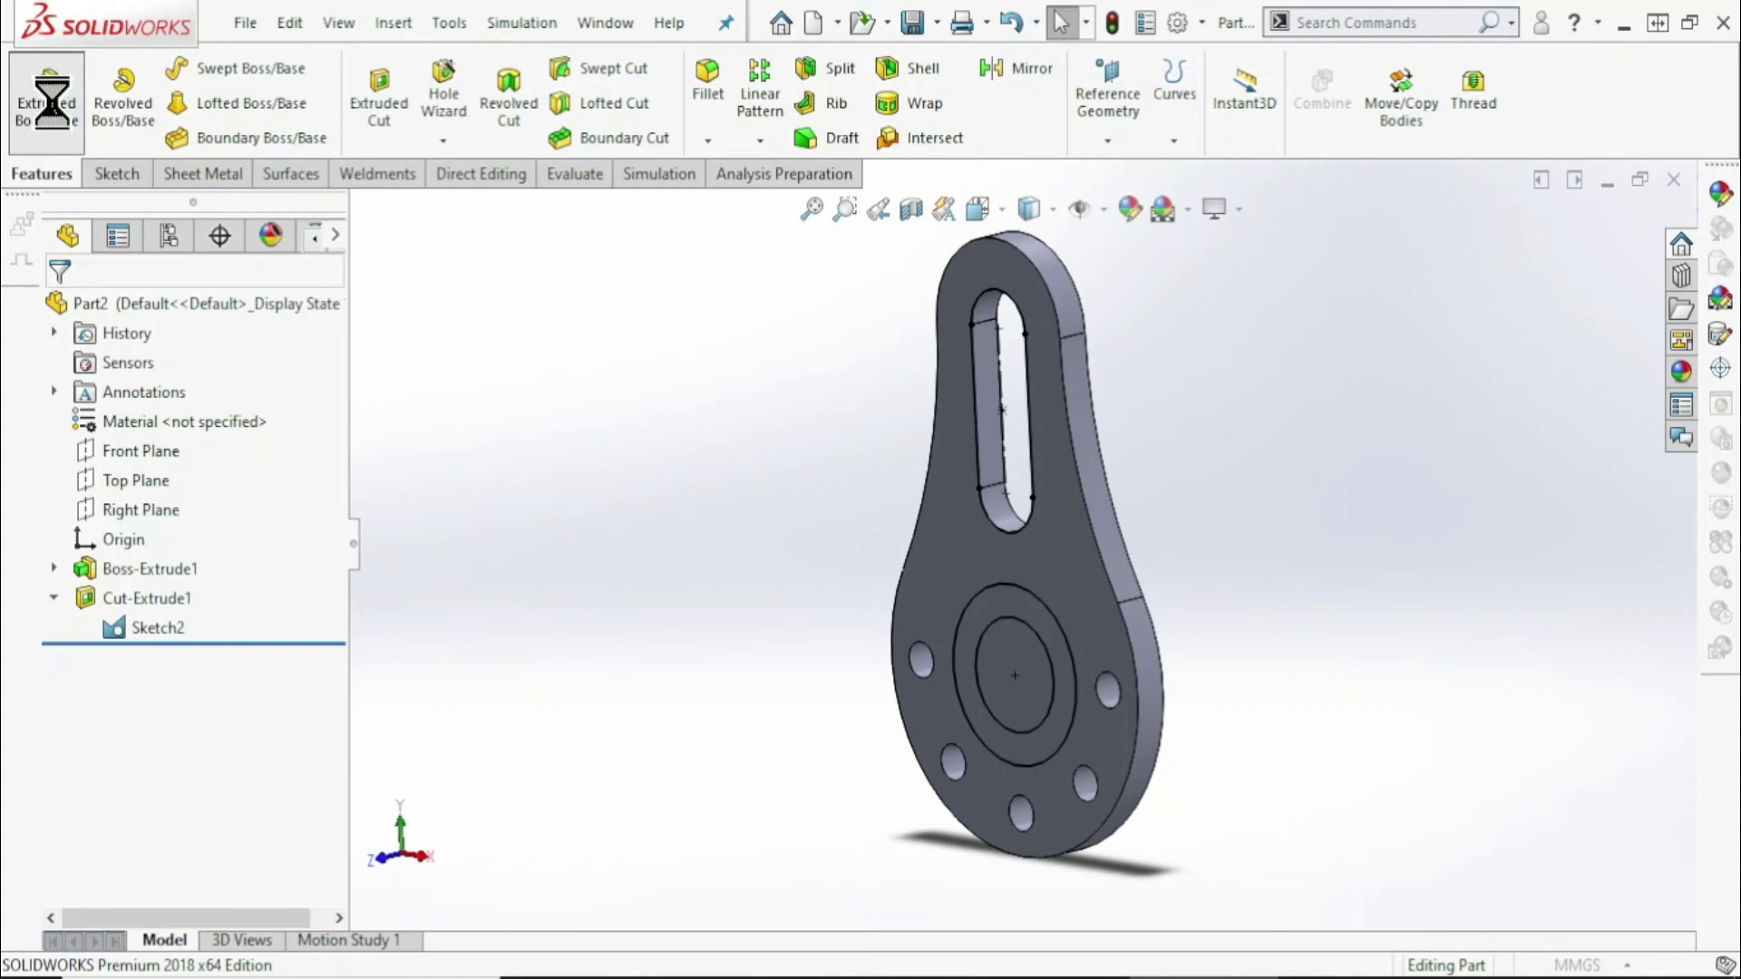
{"action": "left_click", "coordinate": [1058, 620]}
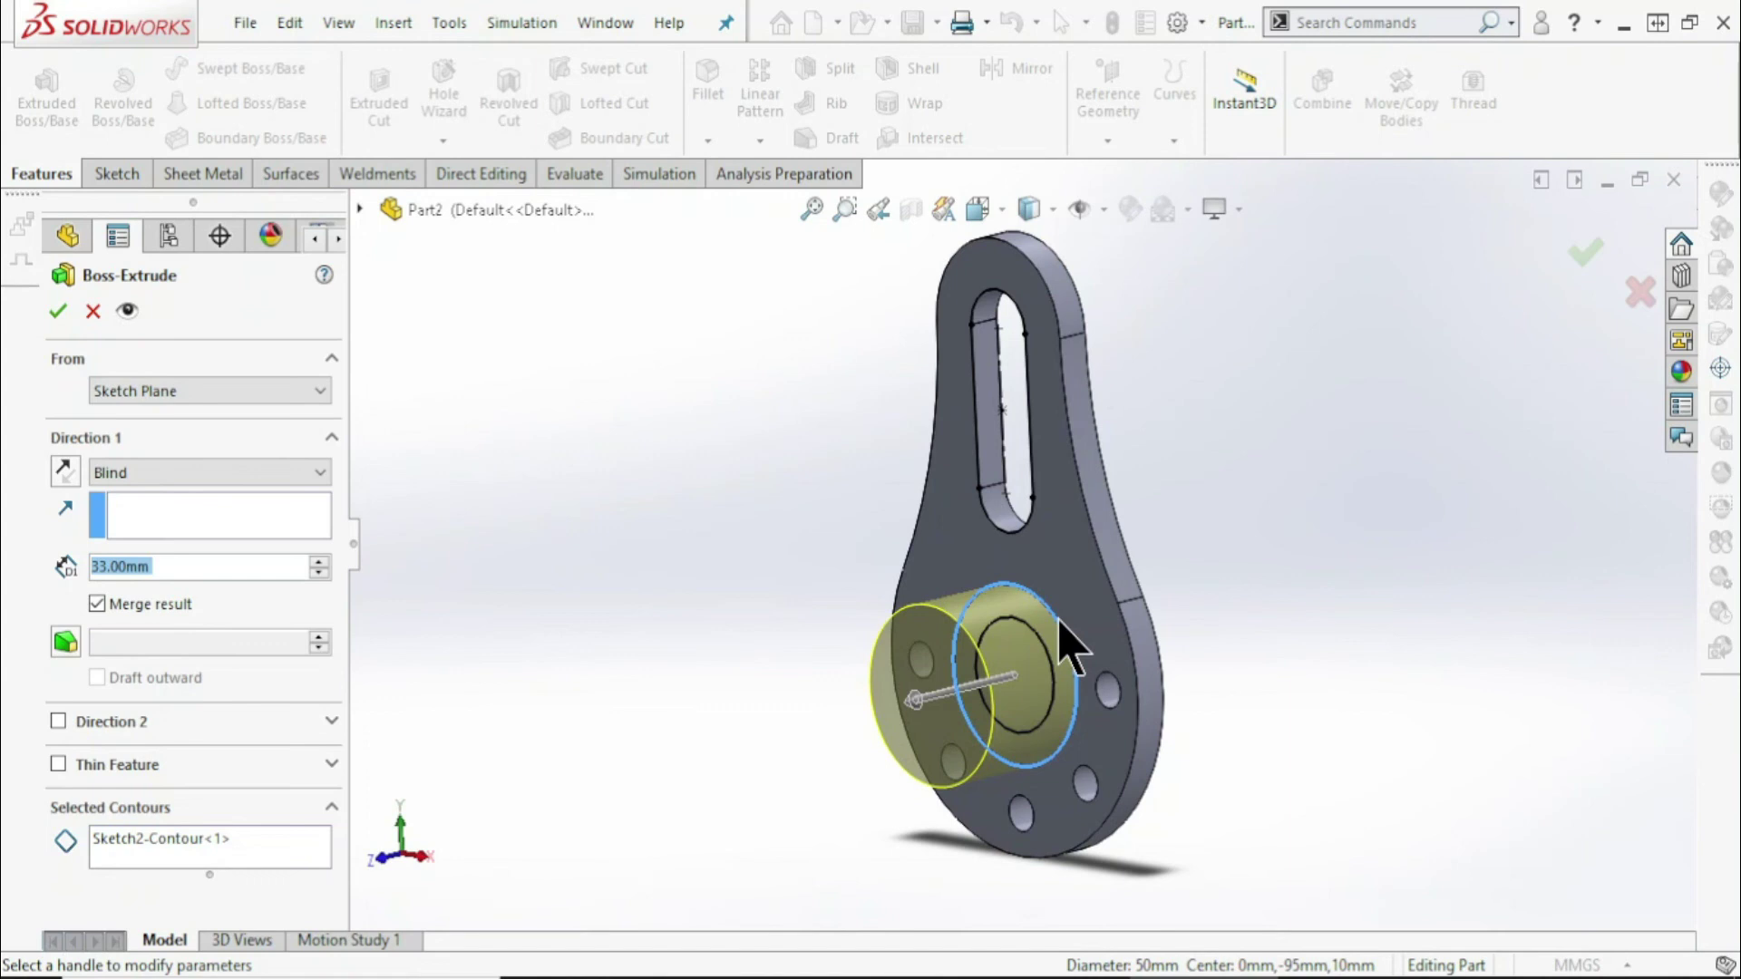
Set the boss depth to 50 mm, compare with the drawing, and accept
{"action": "key", "text": "alt+Tab"}
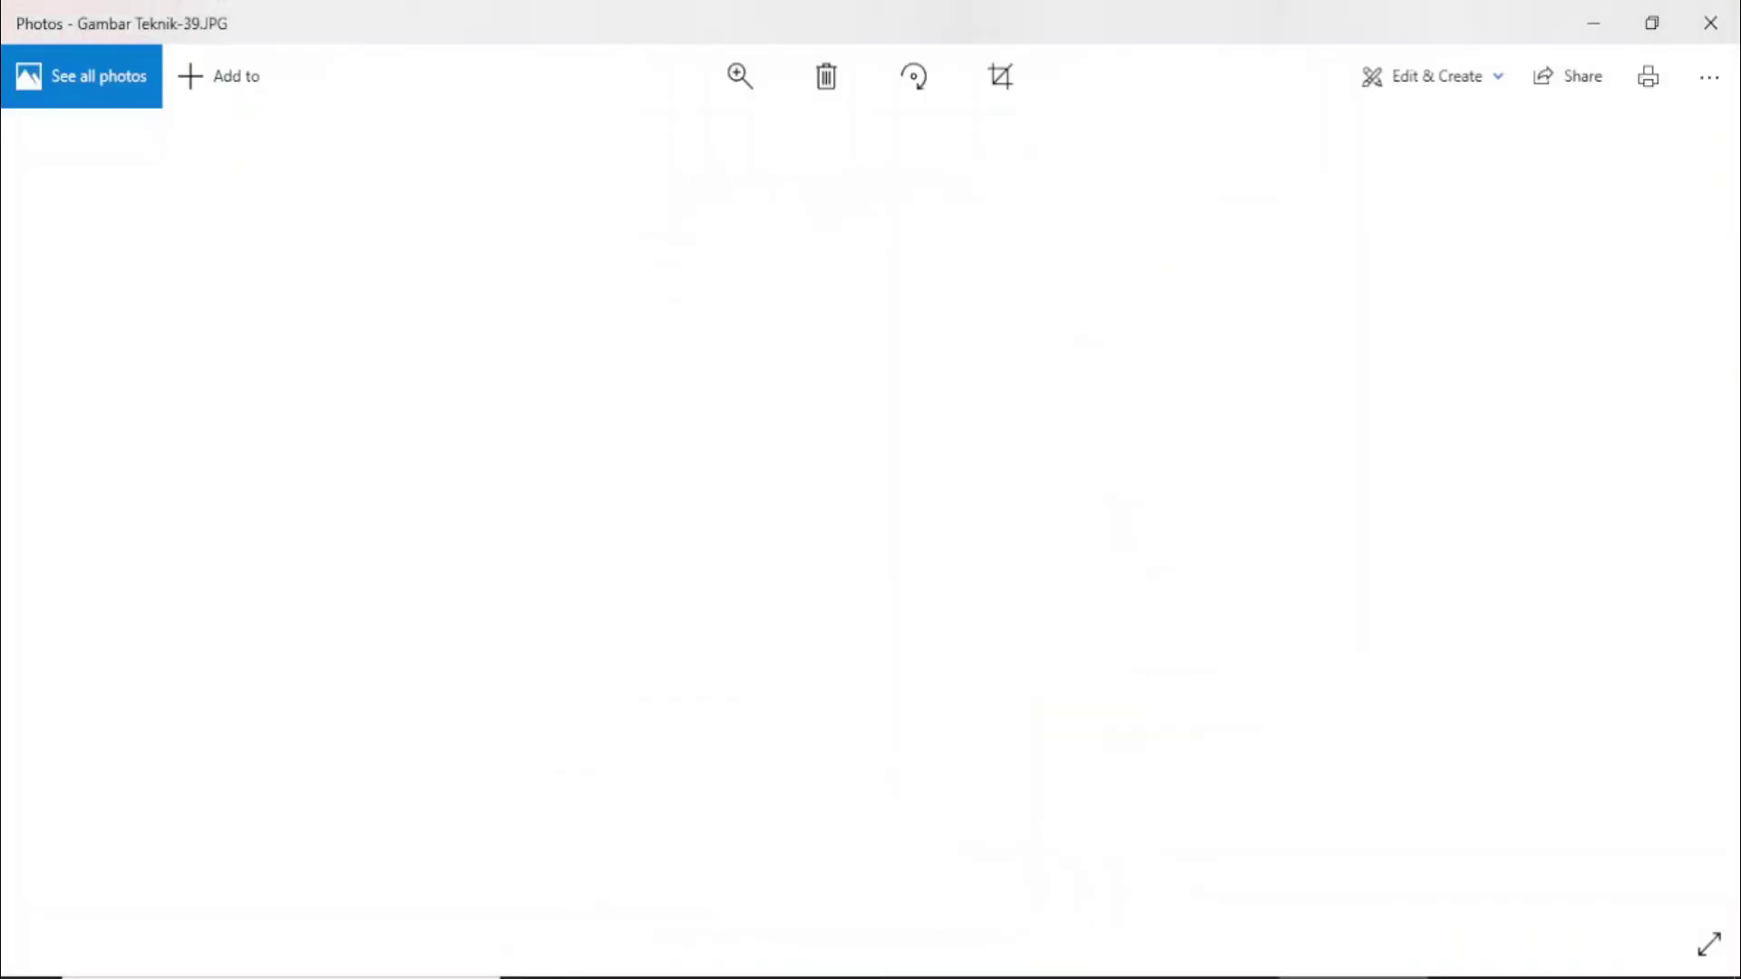
{"action": "left_click", "coordinate": [1589, 23]}
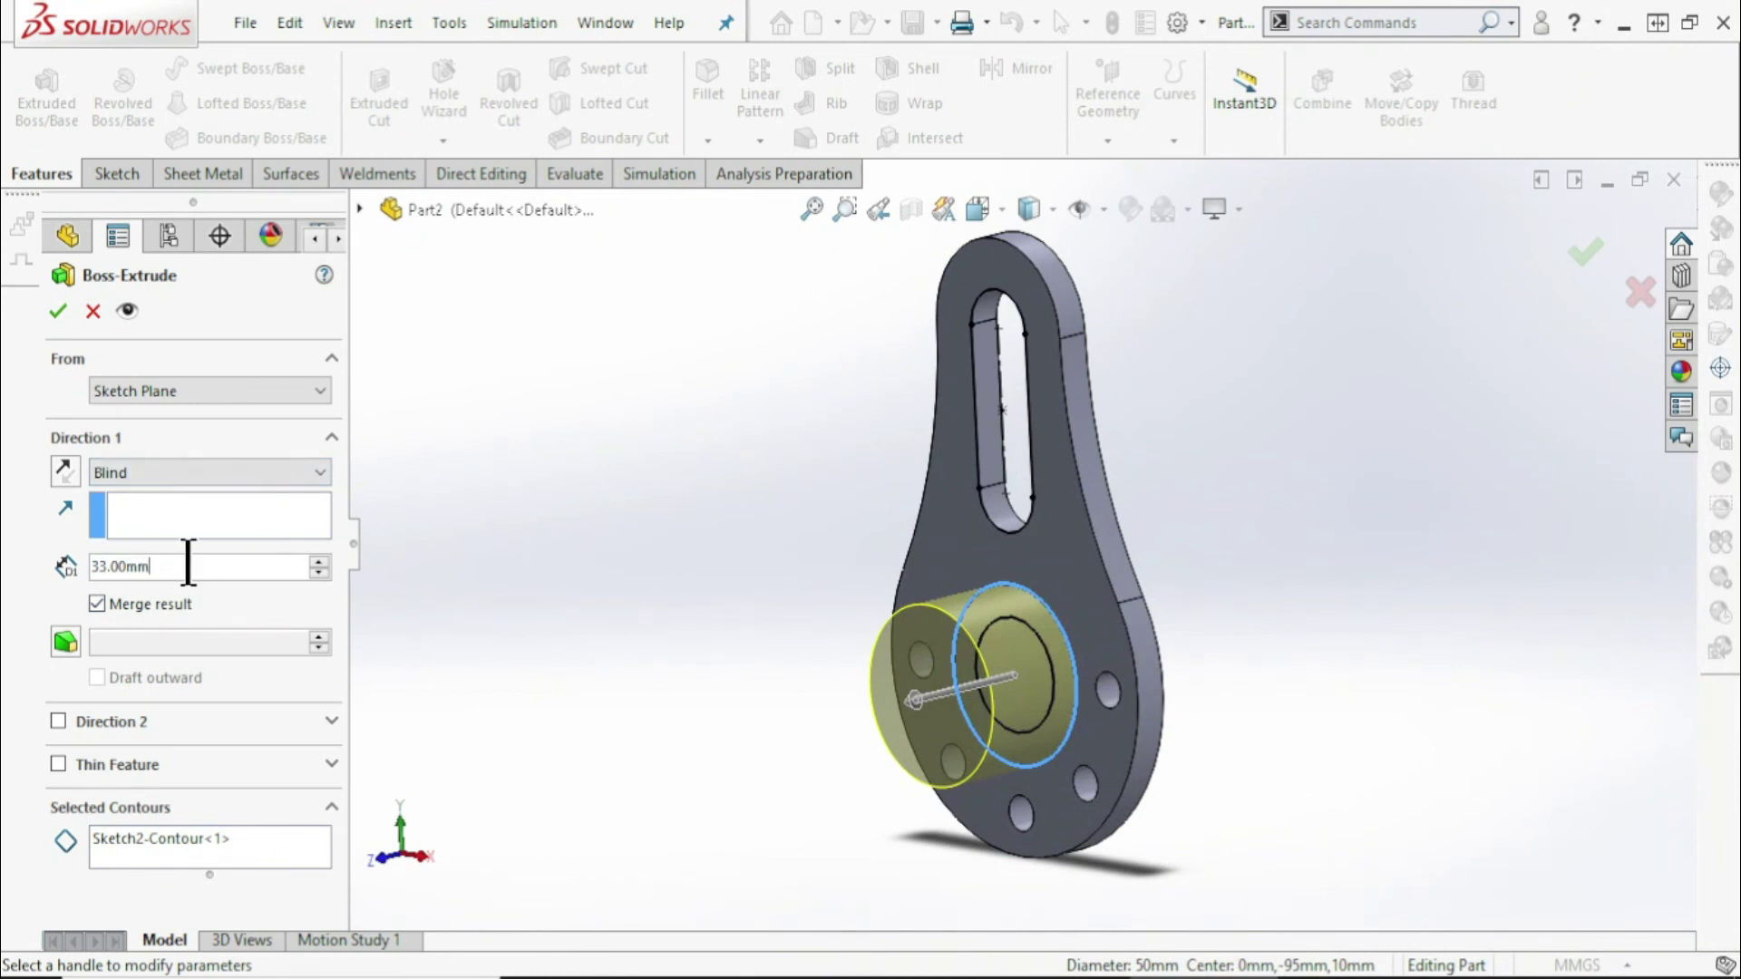
{"action": "type", "text": "50"}
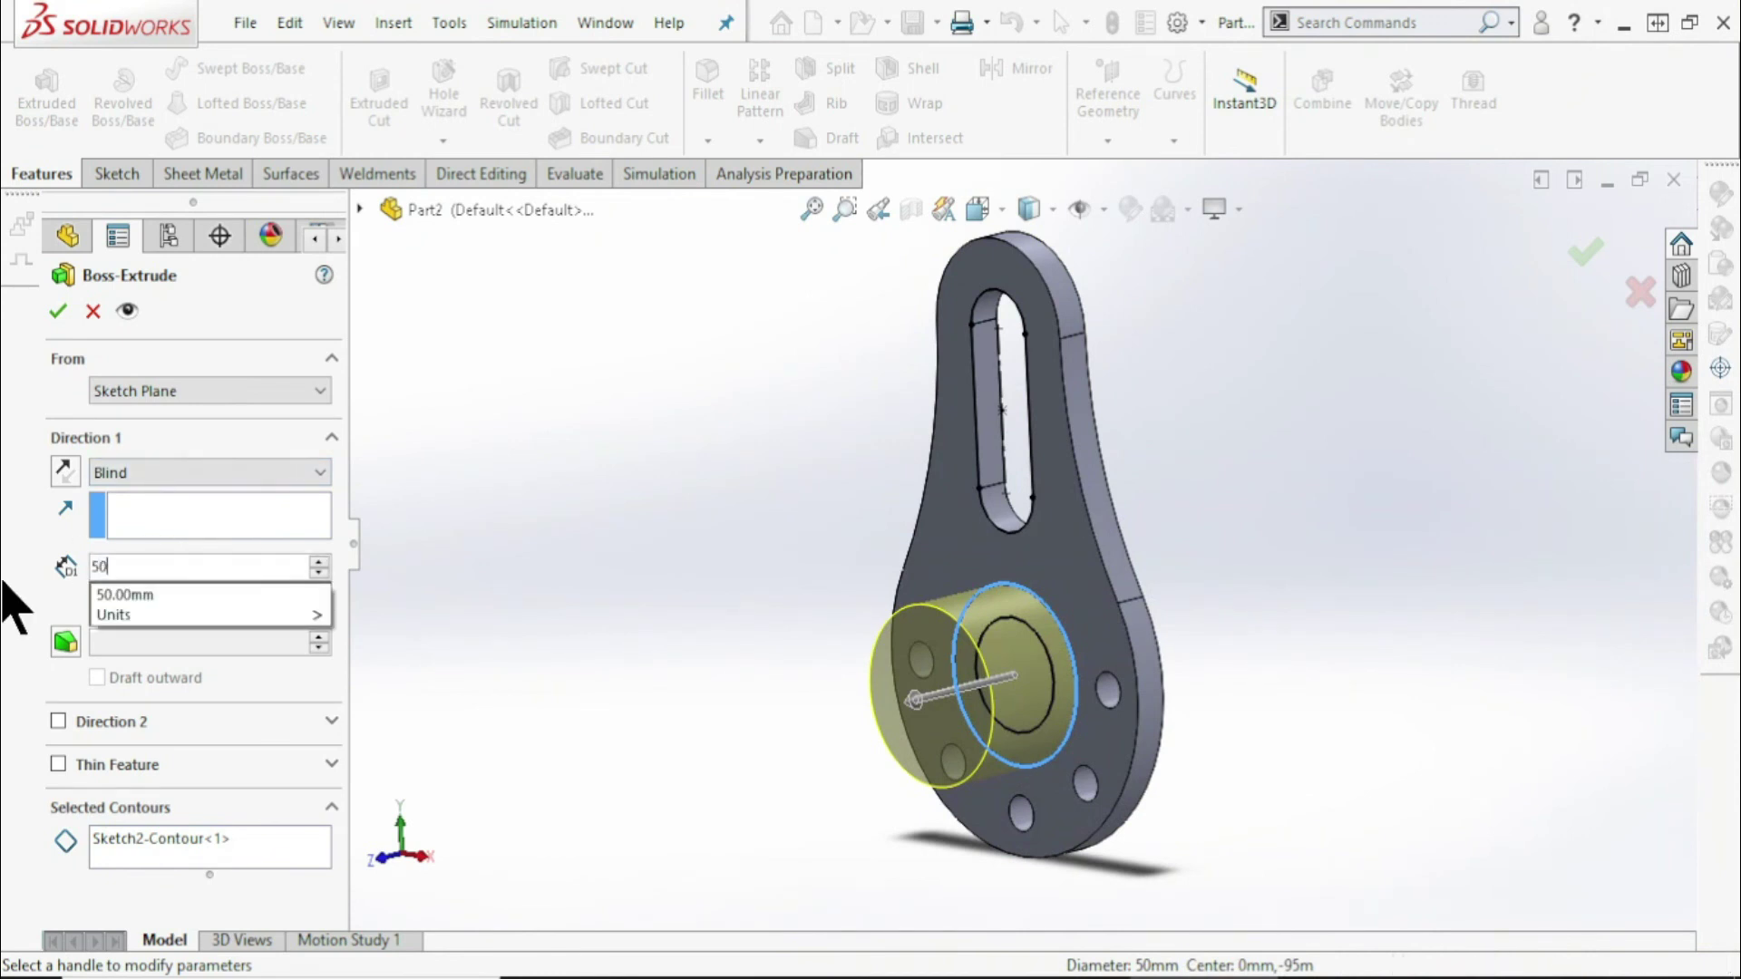
{"action": "key", "text": "Return"}
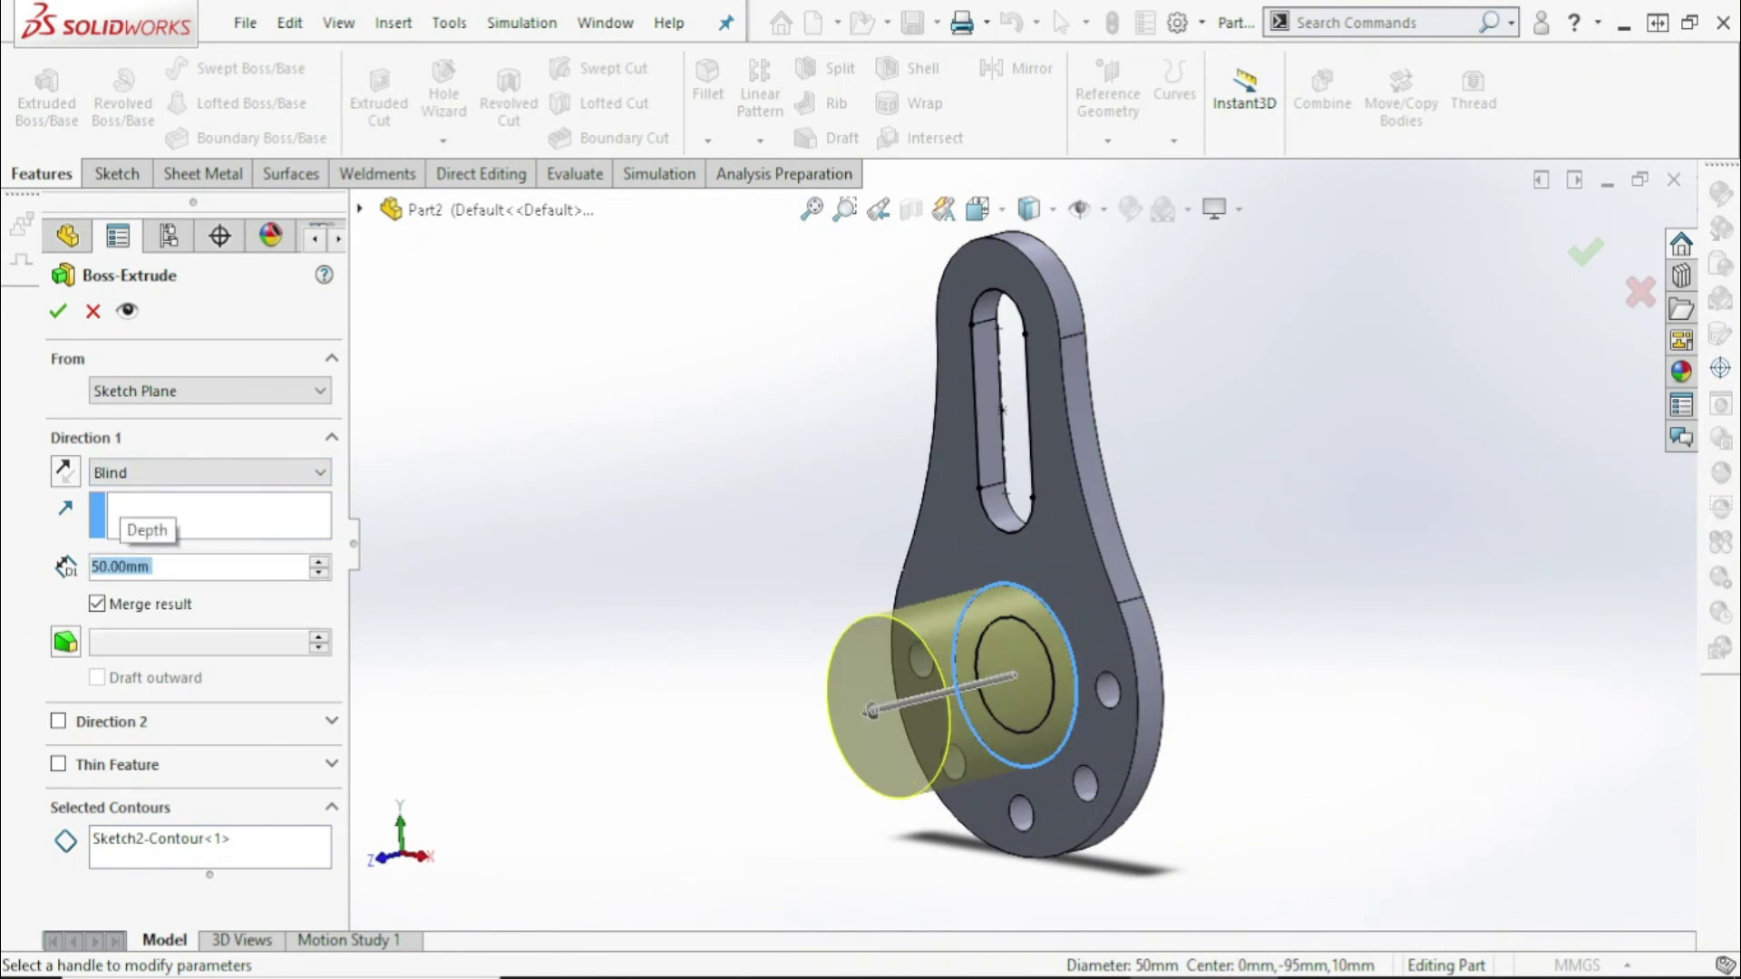
{"action": "key", "text": "alt+Tab"}
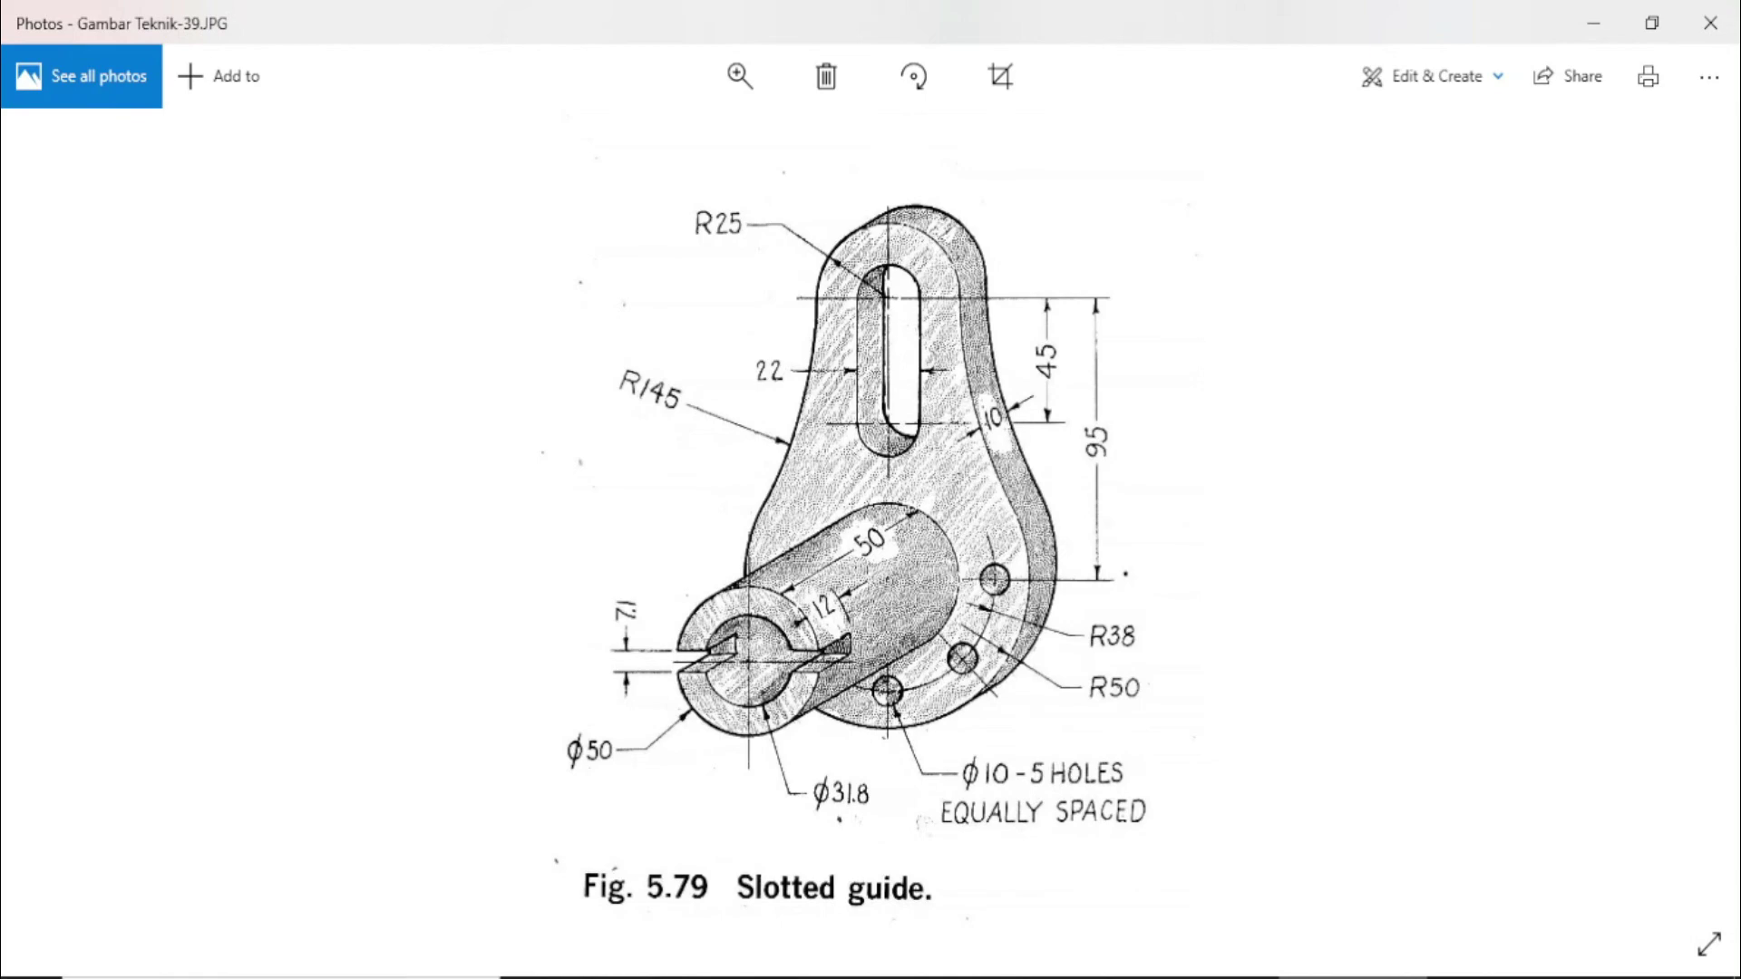
{"action": "key", "text": "alt+Tab"}
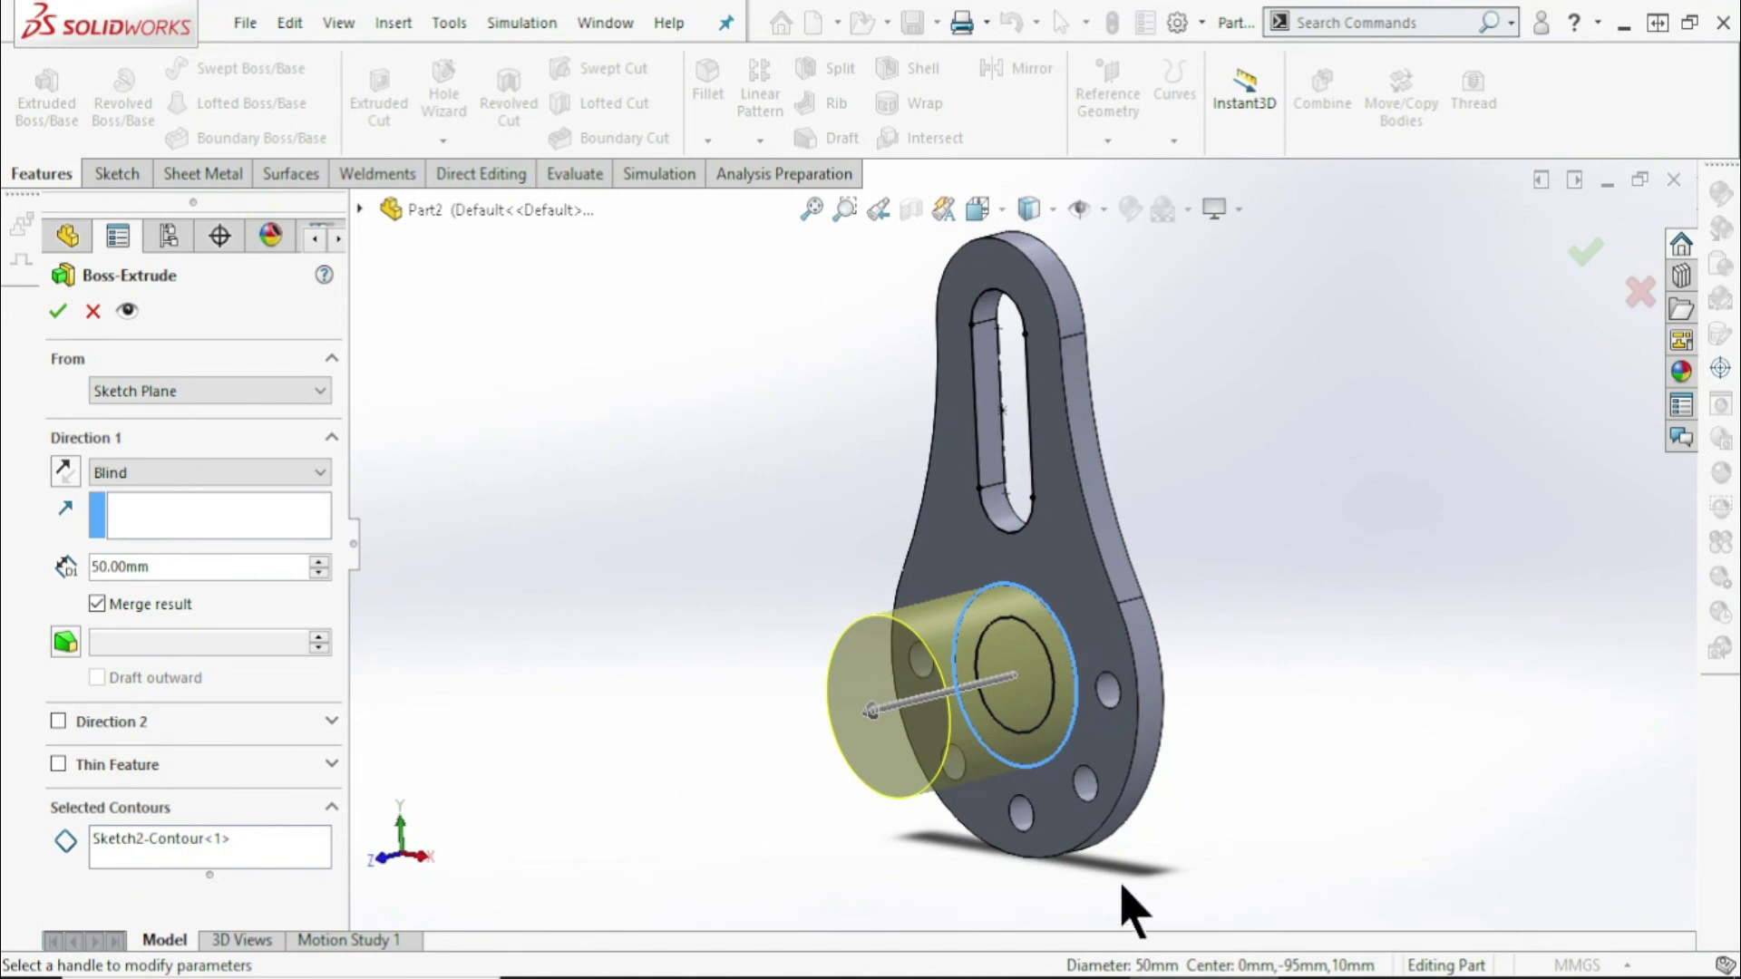
{"action": "key", "text": "alt+Tab"}
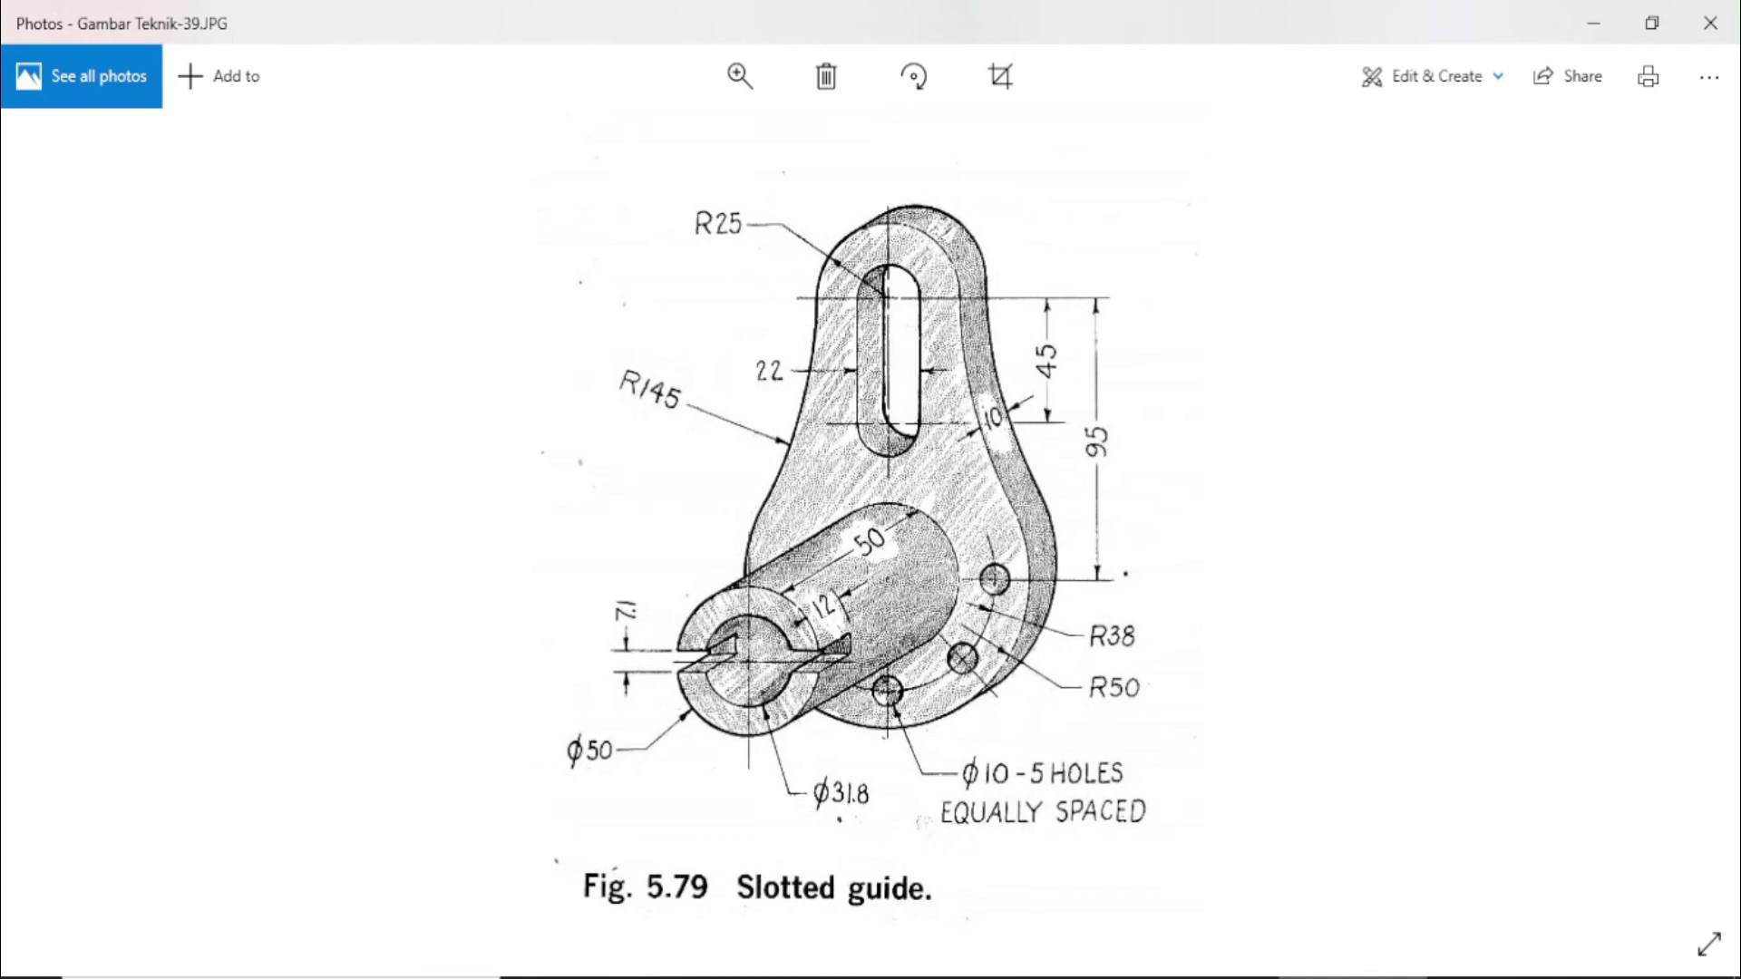
{"action": "key", "text": "alt+Tab"}
{"action": "left_click", "coordinate": [57, 311]}
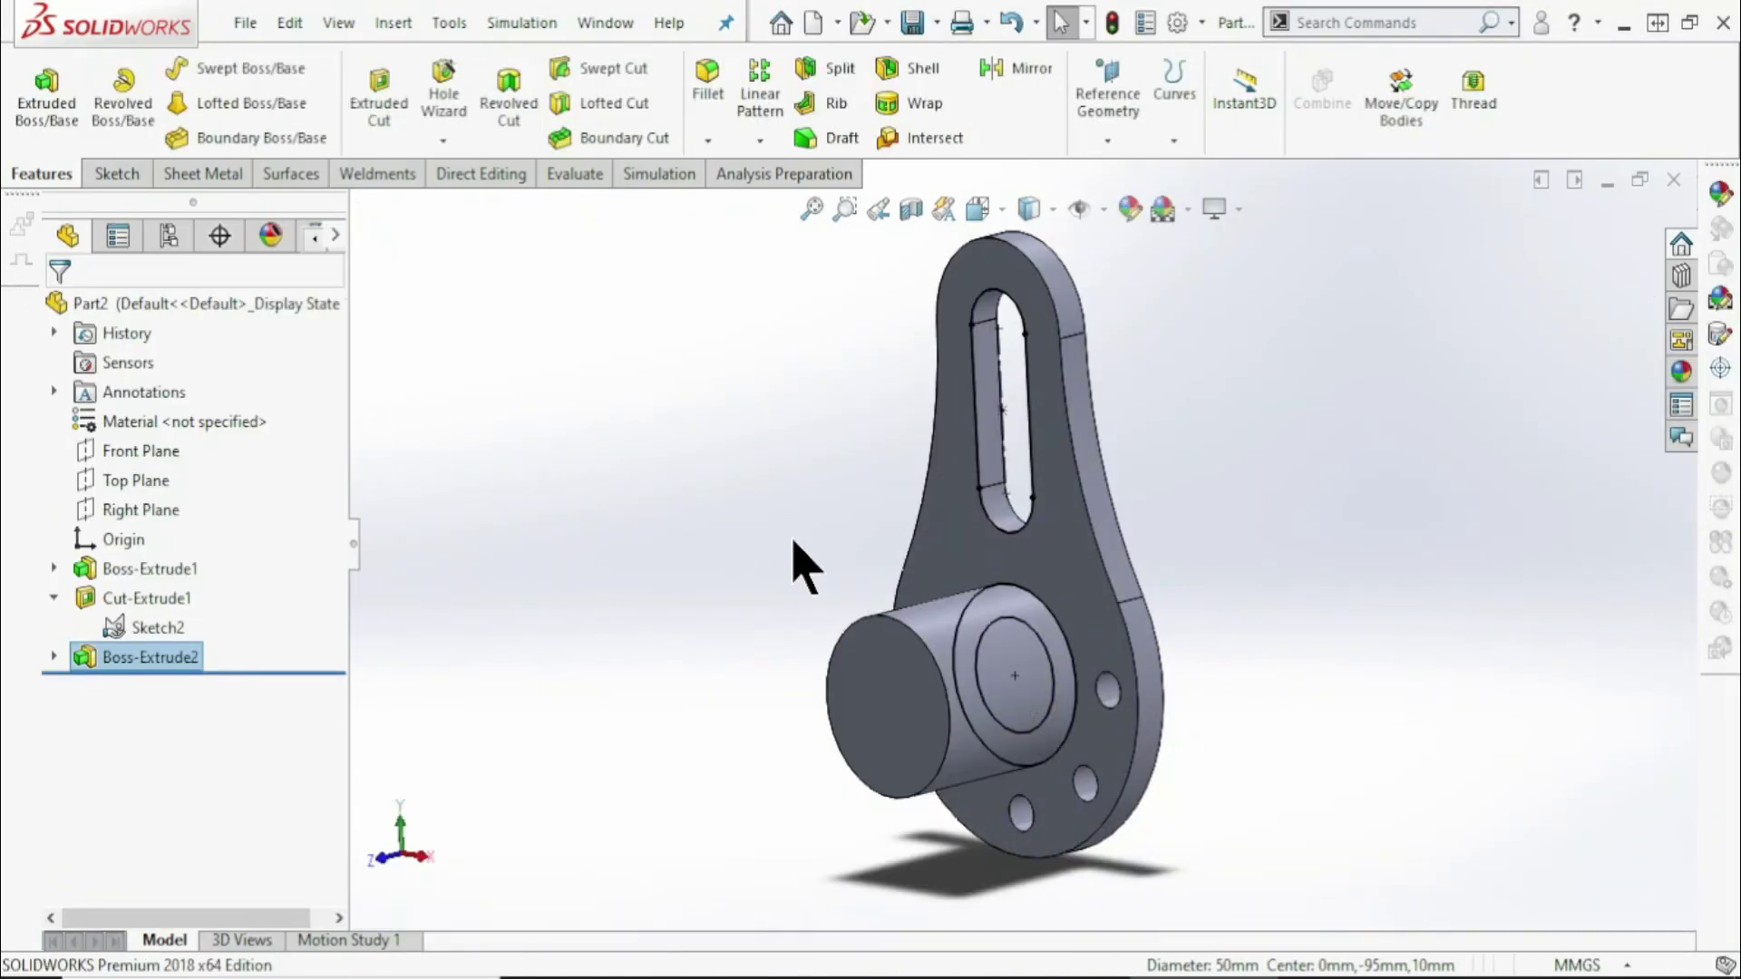
Cut the Ø31.8 circle through boss and plate as a 147 mm Mid Plane extruded cut
{"action": "left_click", "coordinate": [381, 96]}
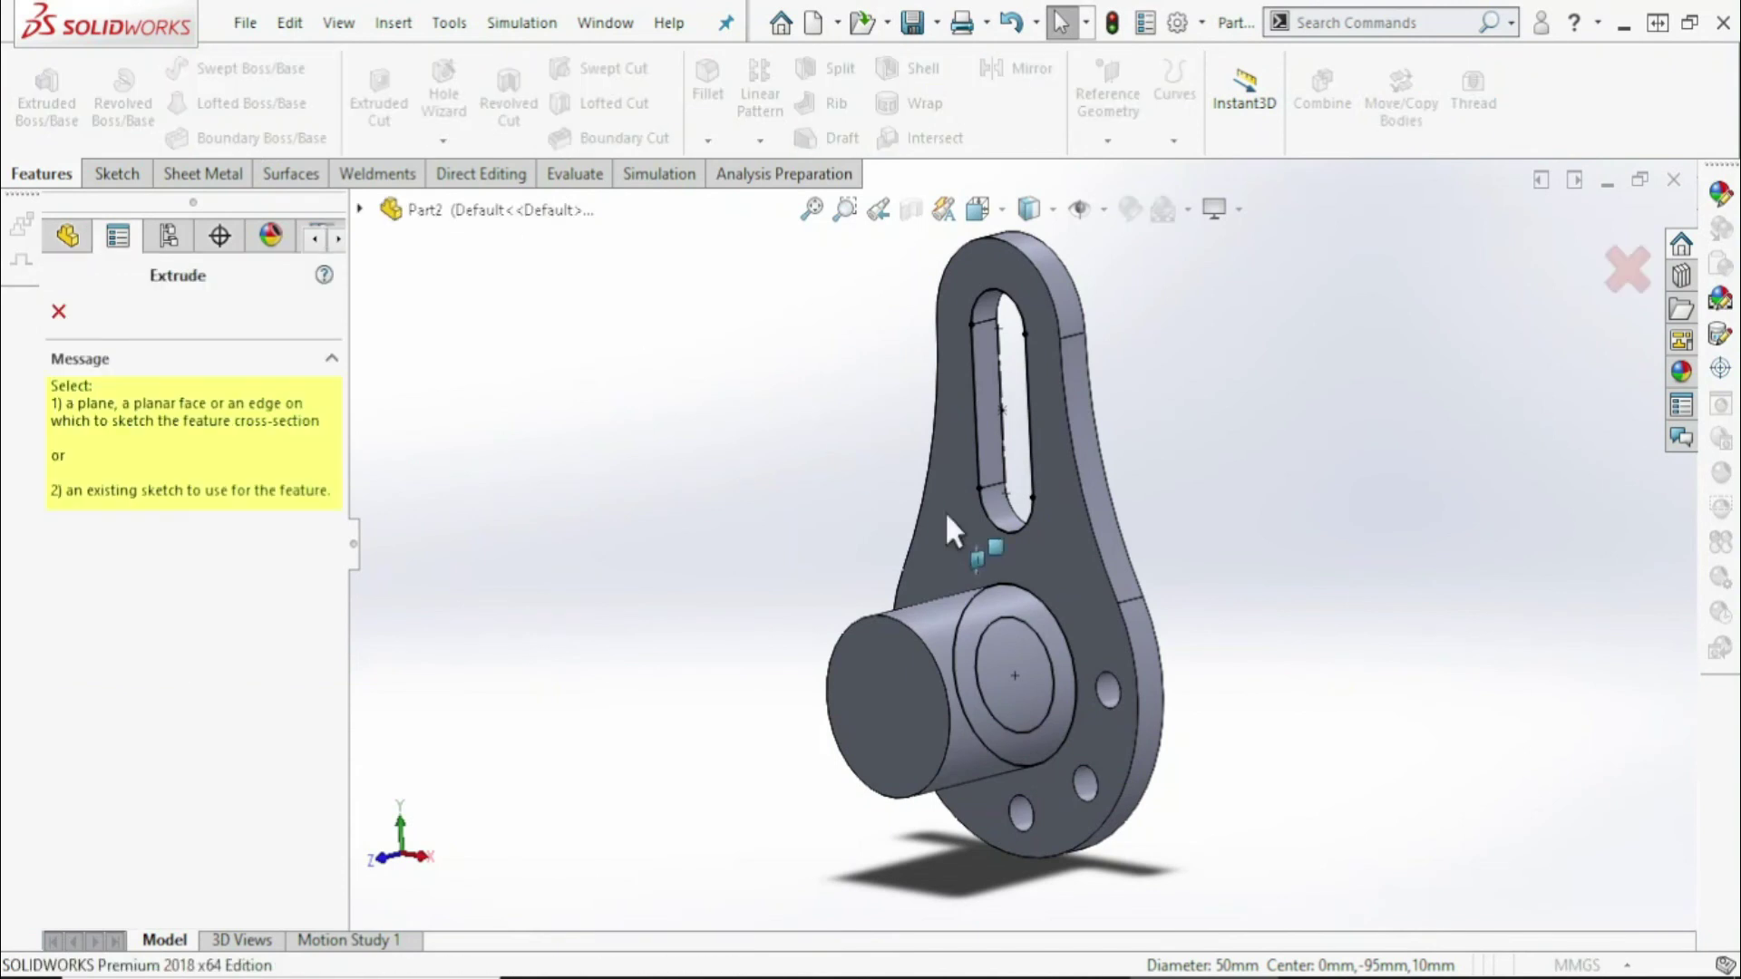
{"action": "left_click", "coordinate": [1041, 641]}
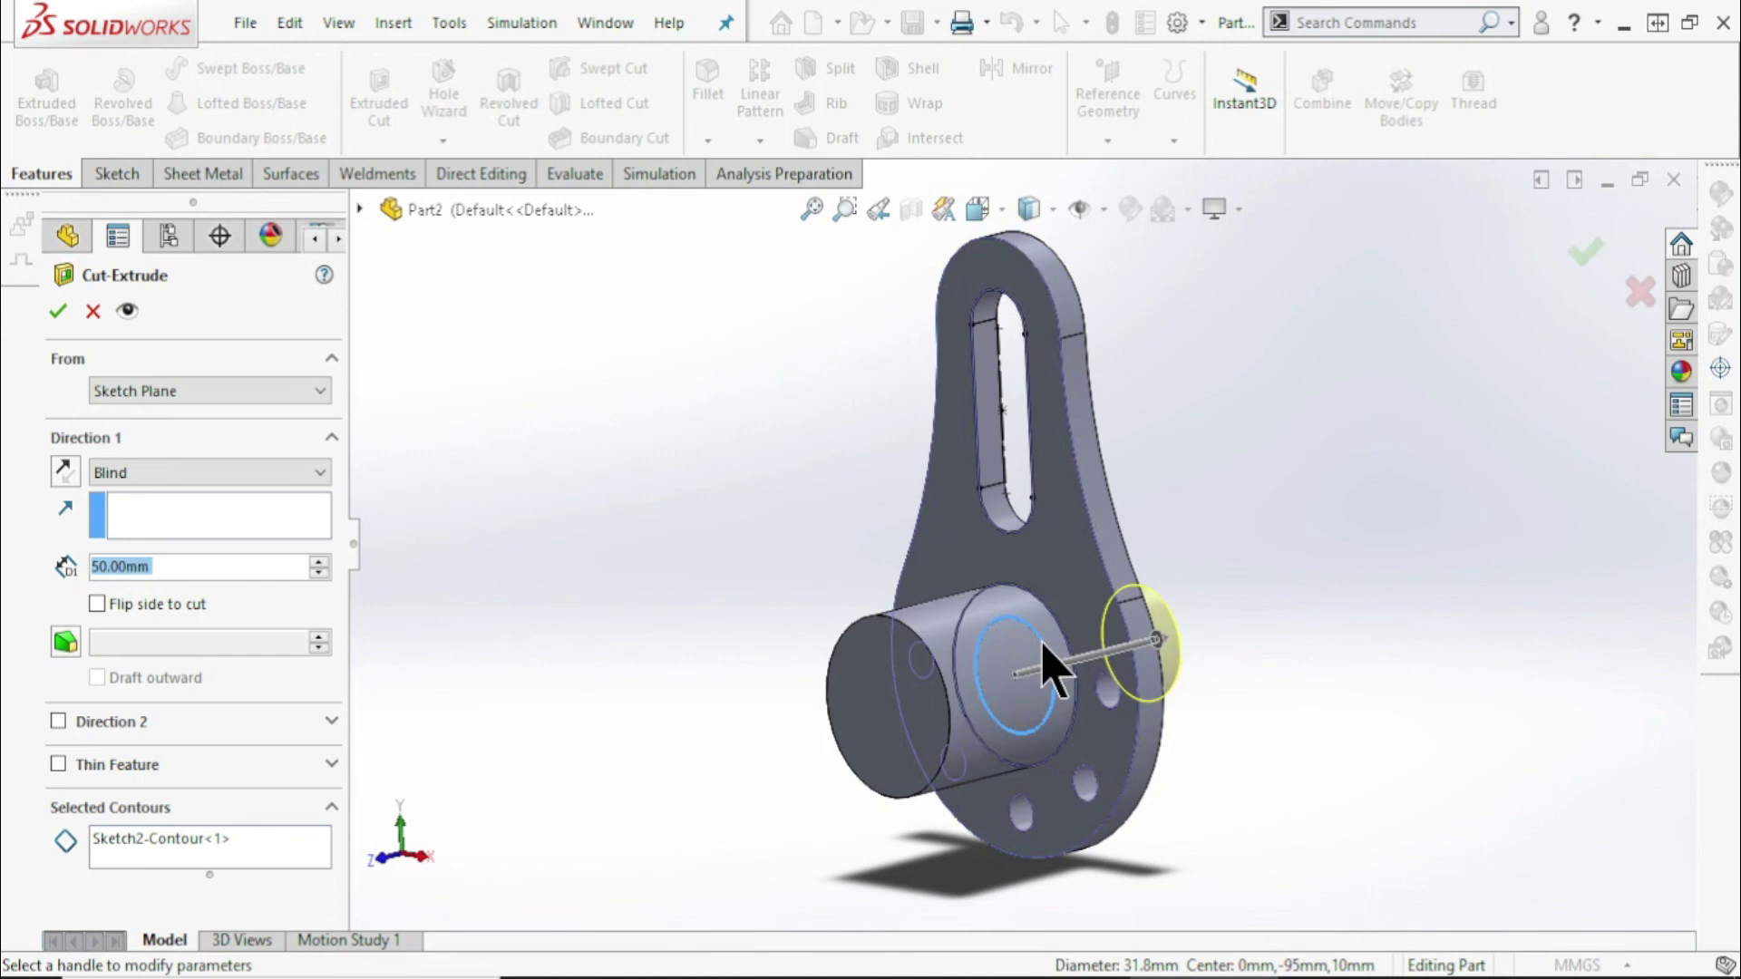
{"action": "left_click", "coordinate": [218, 472]}
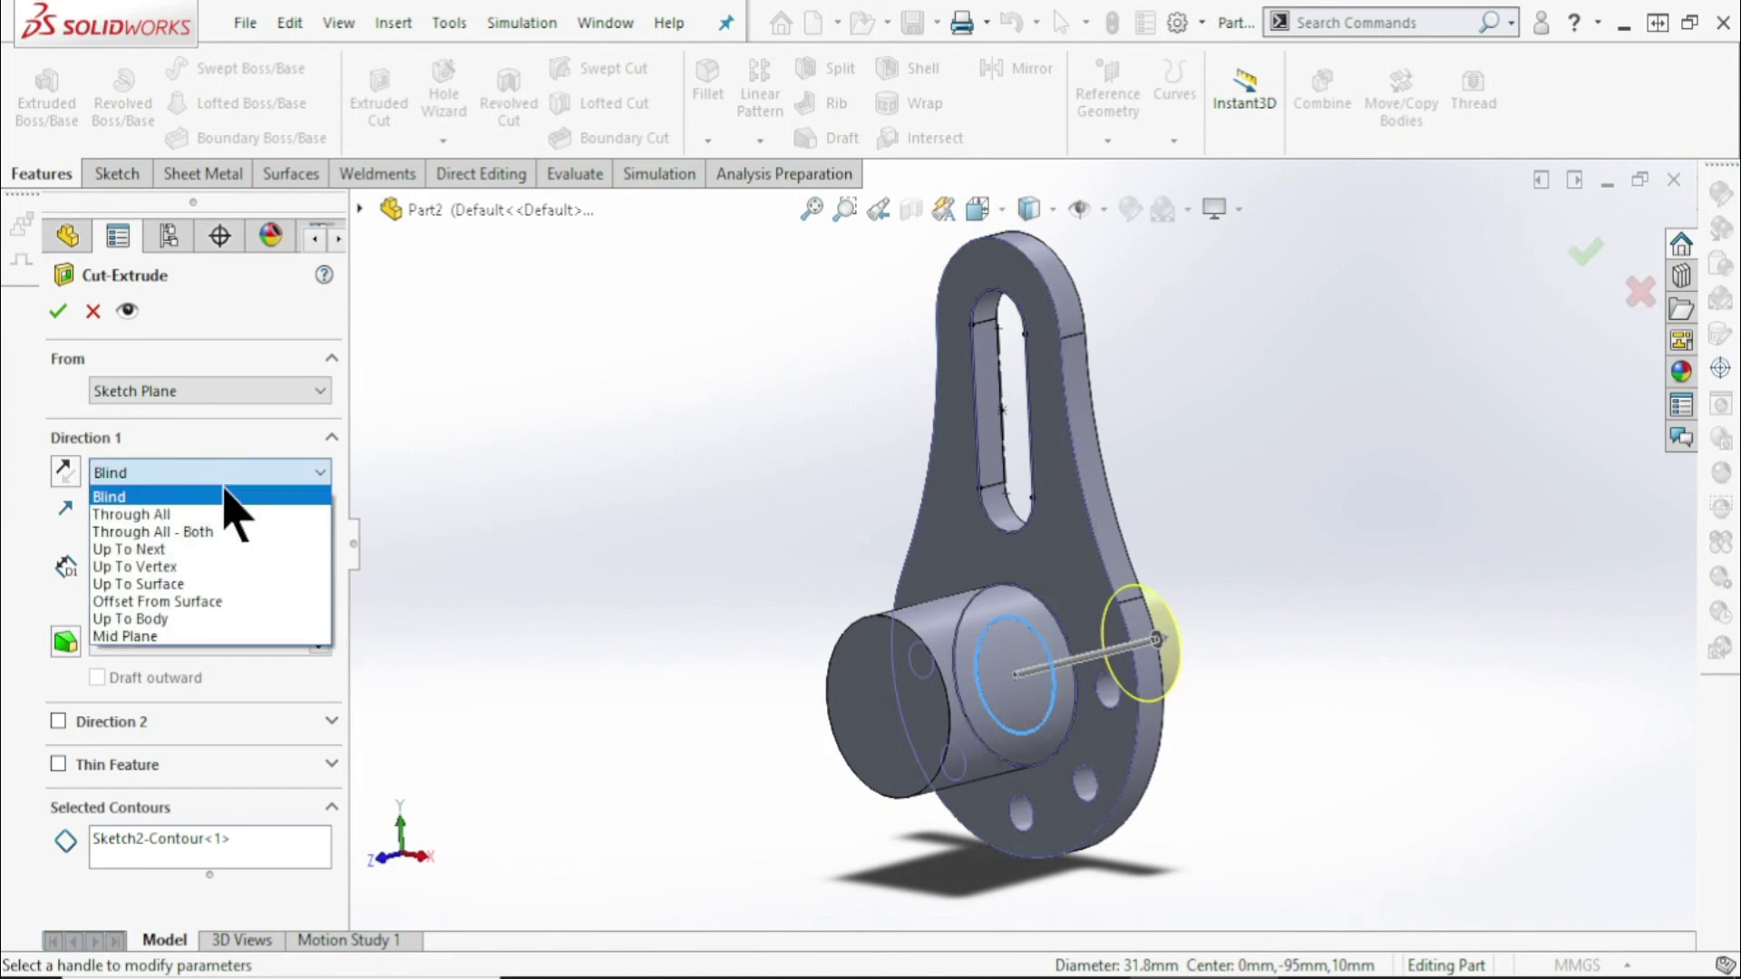
{"action": "left_click", "coordinate": [243, 637]}
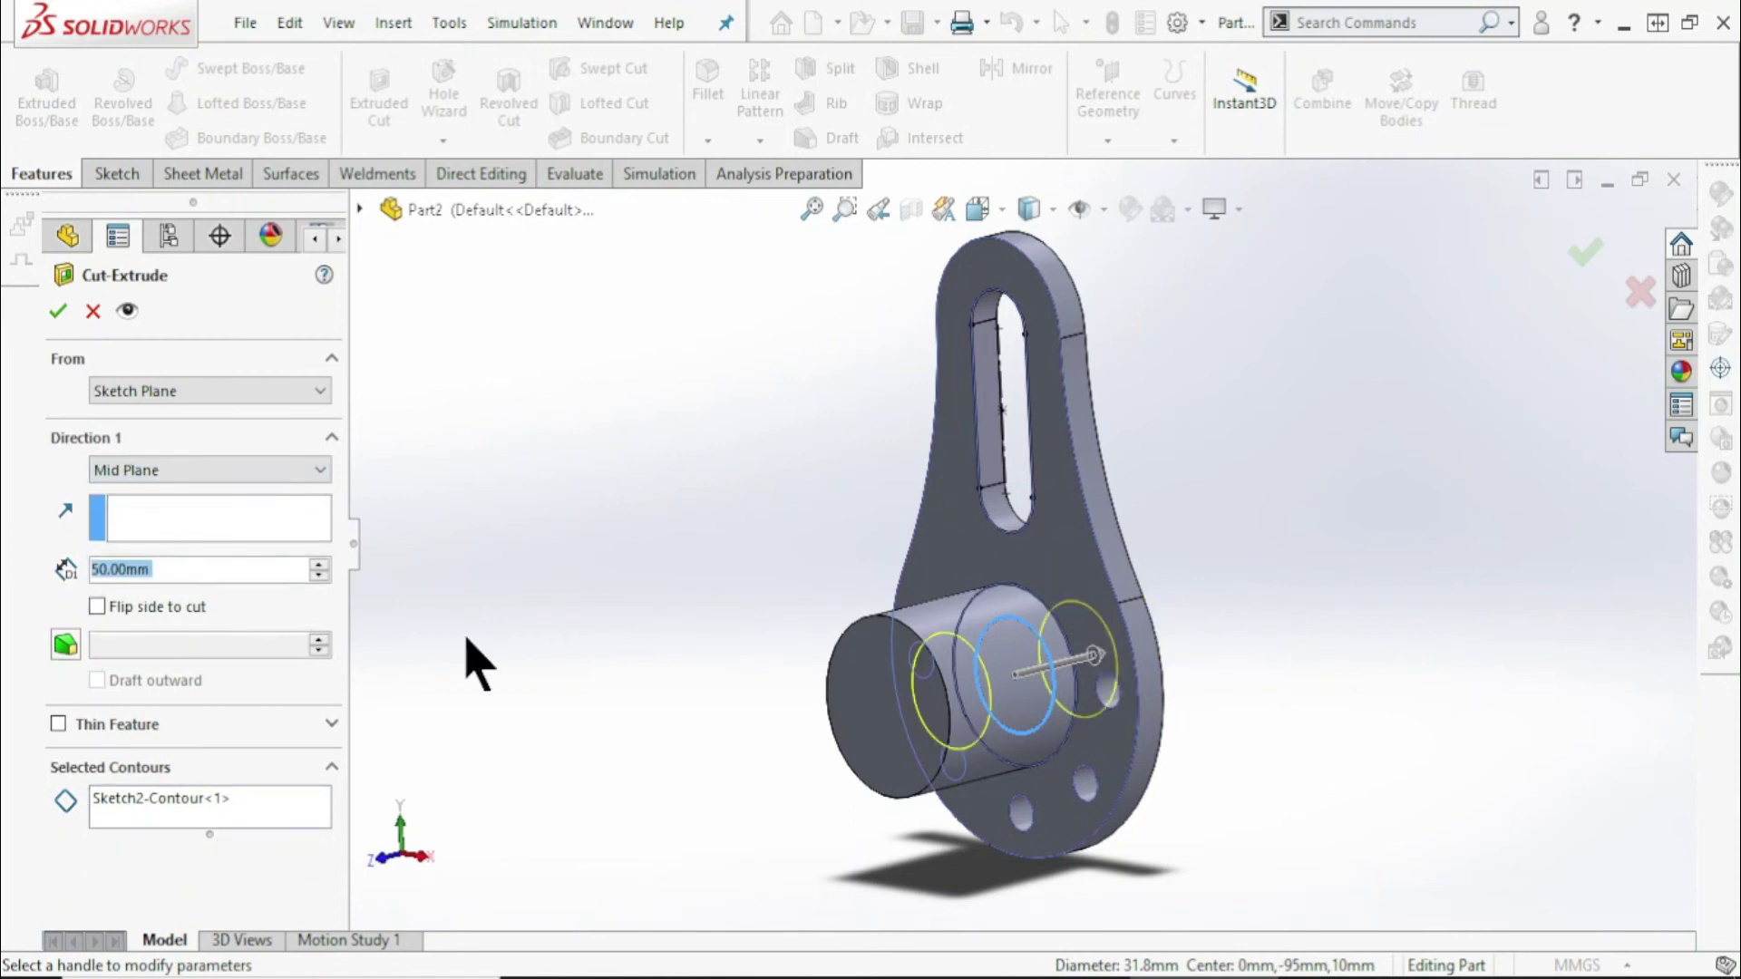
{"action": "mouse_move", "coordinate": [731, 719]}
{"action": "middle_mouse_down"}
{"action": "mouse_move", "coordinate": [661, 699]}
{"action": "mouse_move", "coordinate": [692, 697]}
{"action": "middle_mouse_up"}
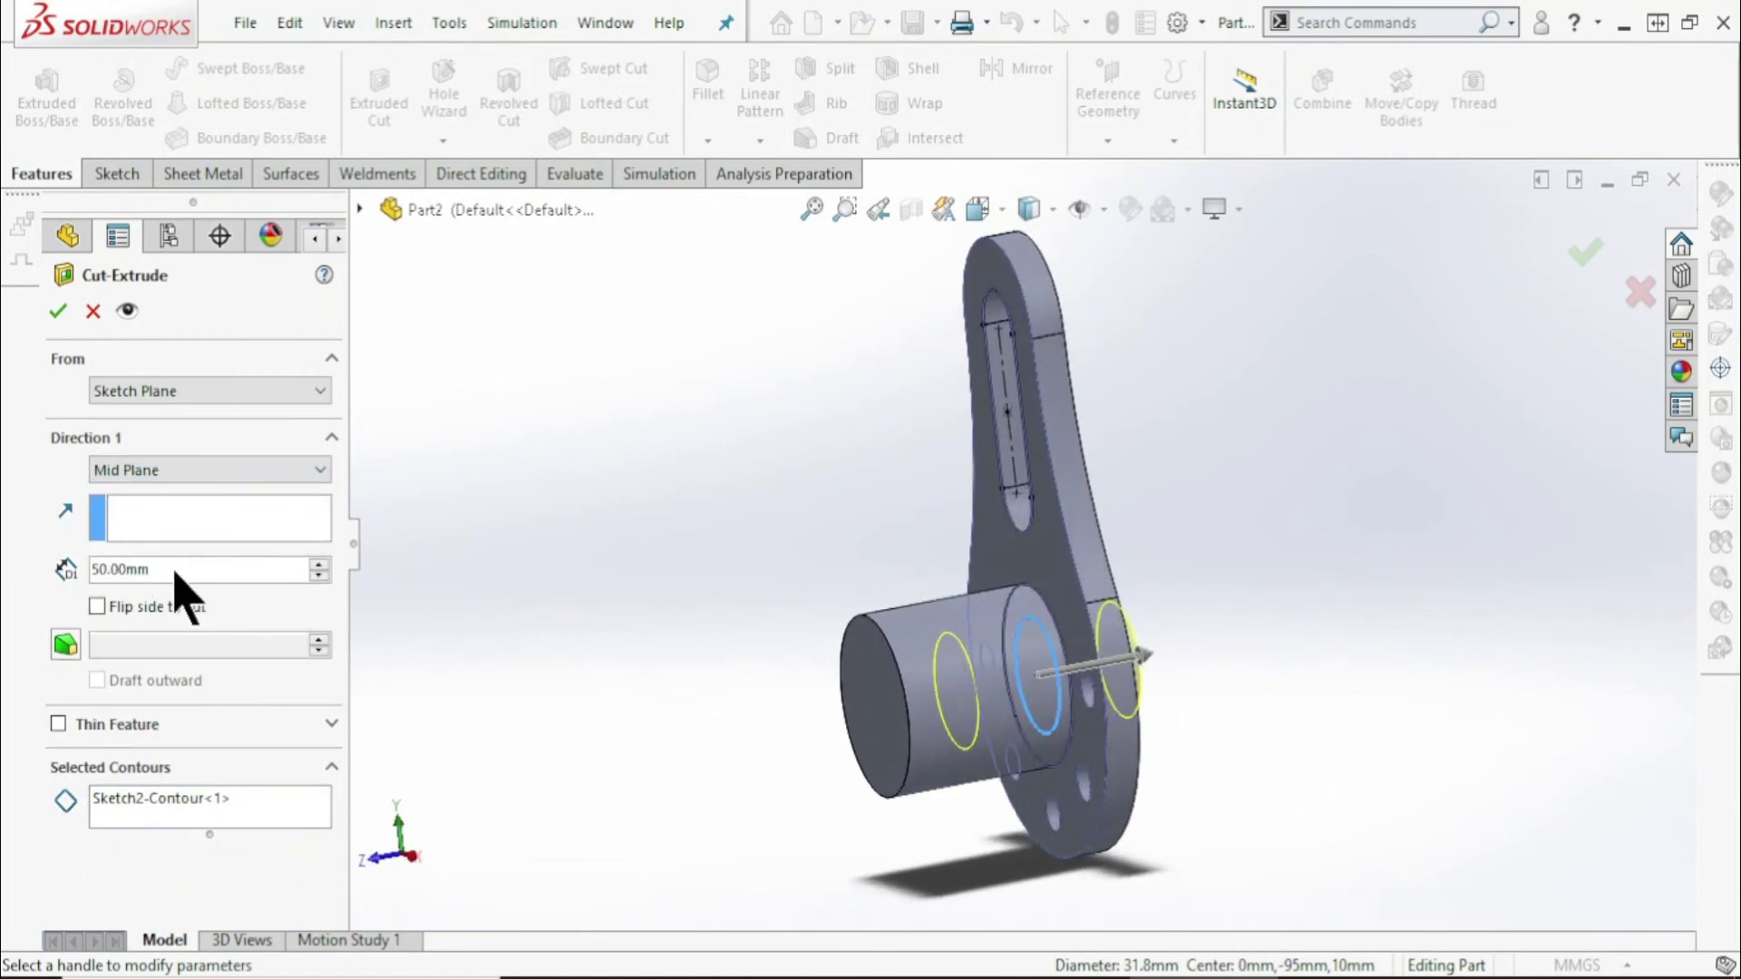
{"action": "left_click_drag", "start_coordinate": [1161, 685], "coordinate": [1324, 667]}
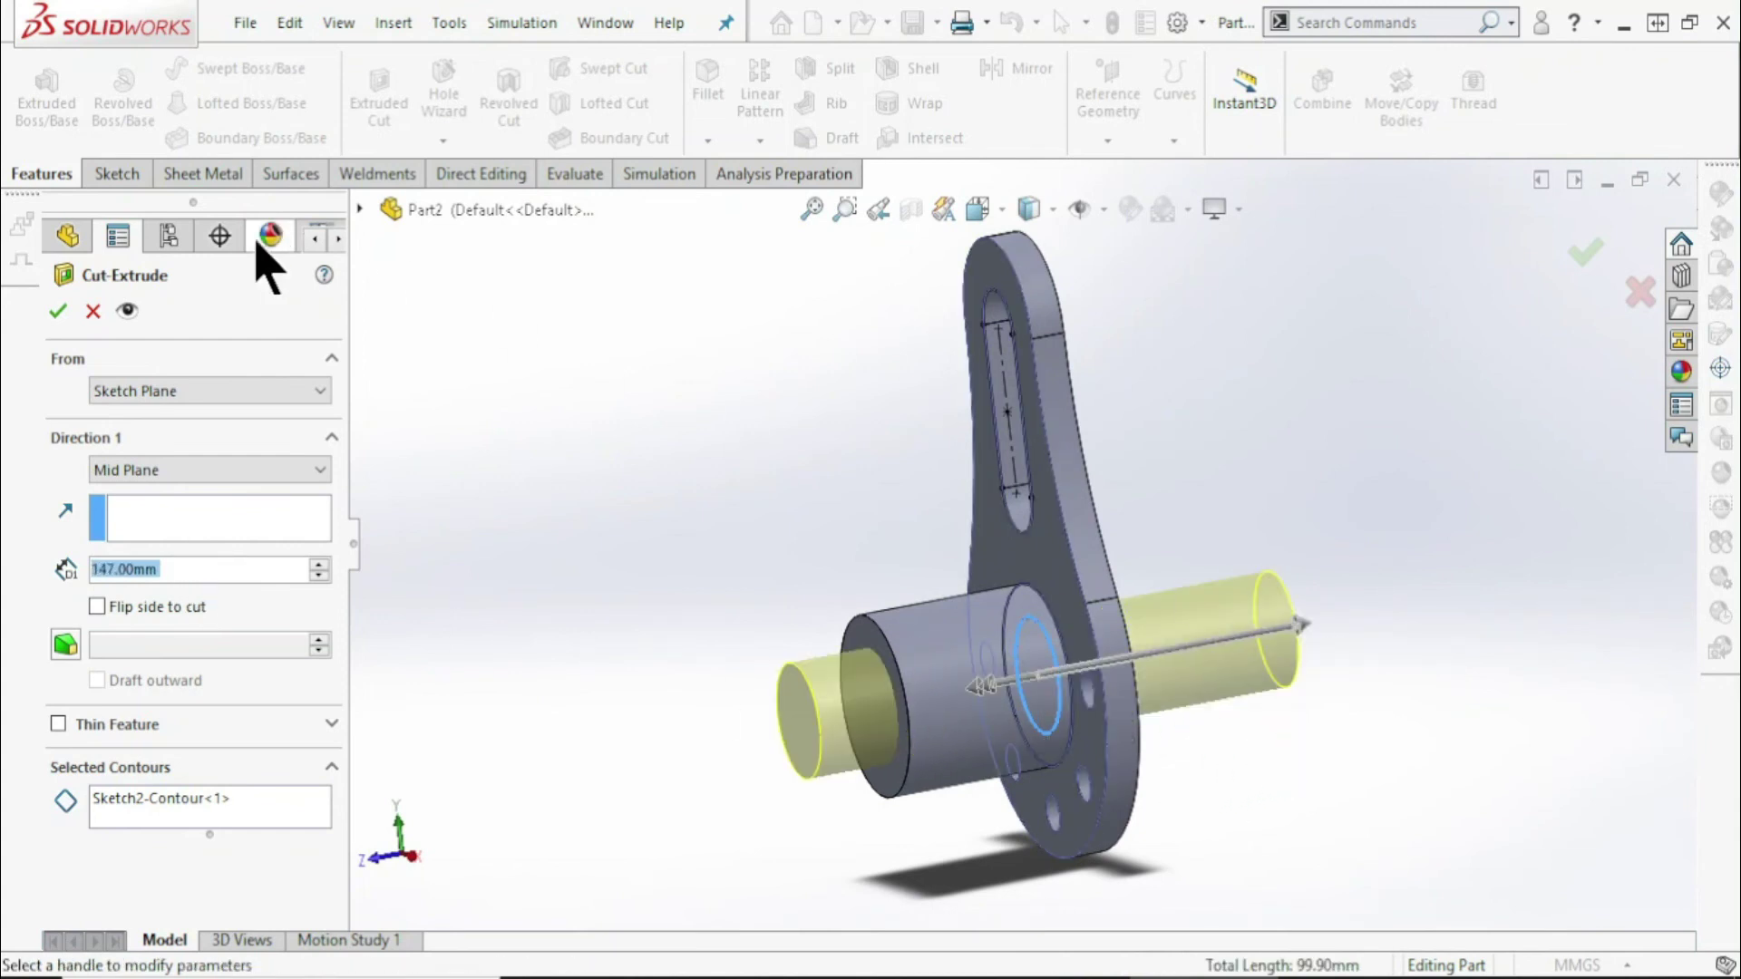
{"action": "left_click", "coordinate": [58, 311]}
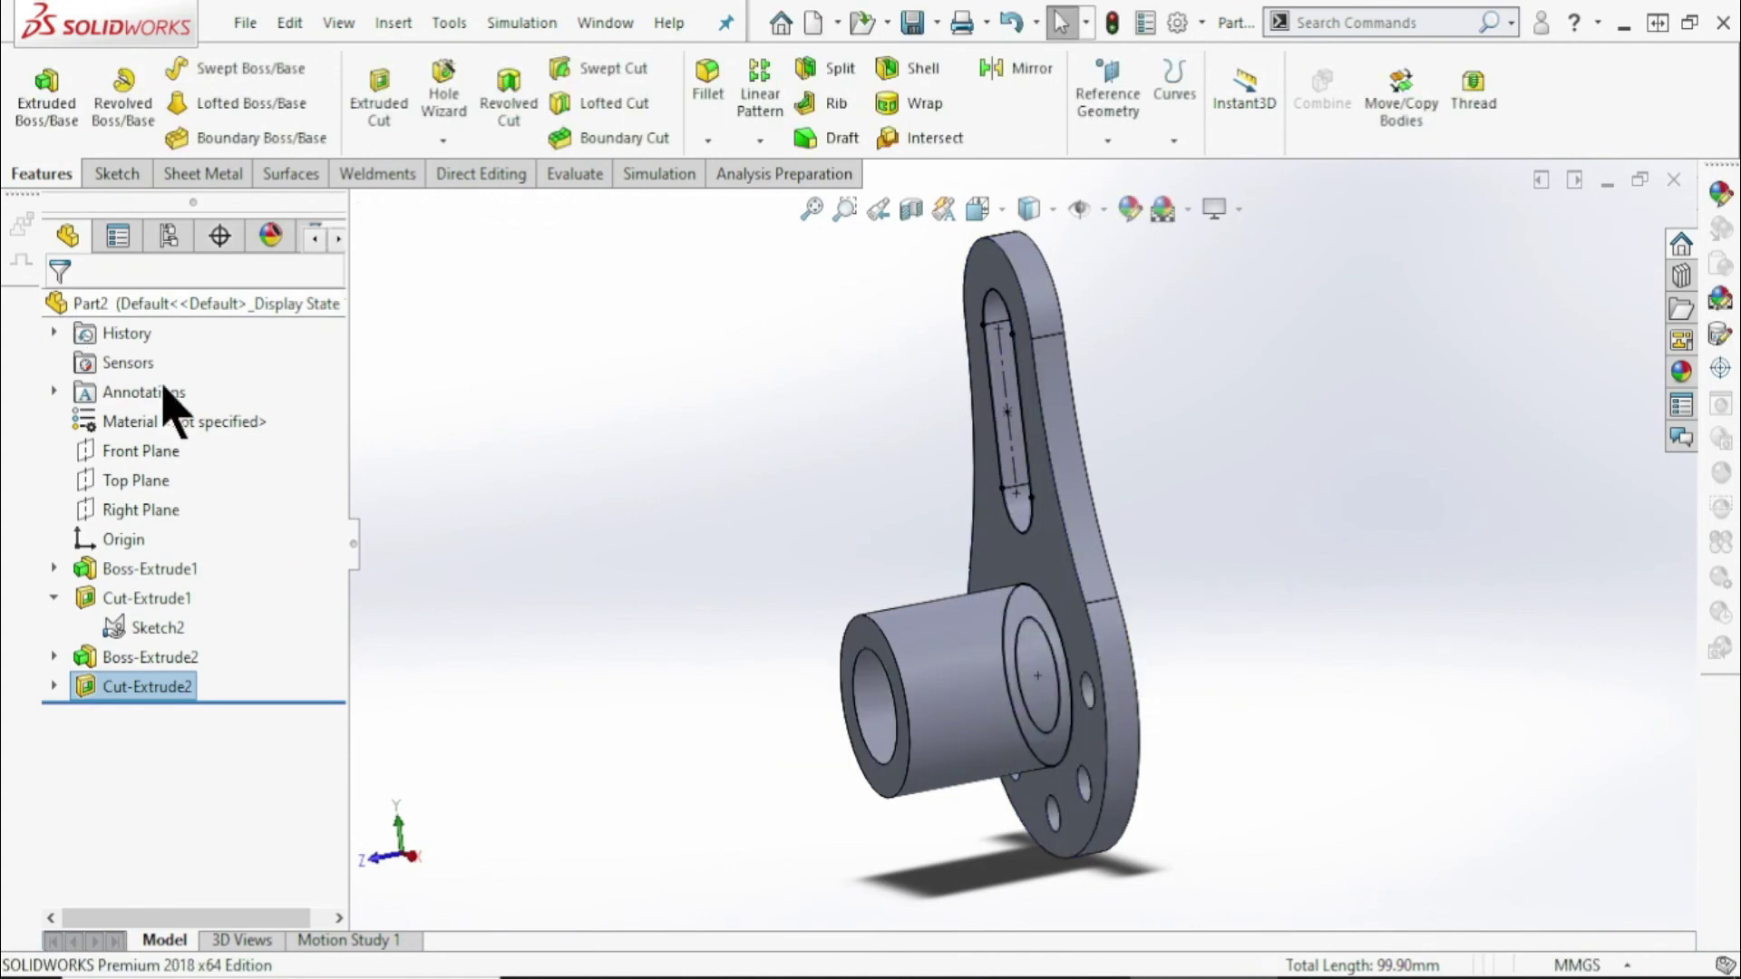
{"action": "mouse_move", "coordinate": [808, 614]}
{"action": "middle_mouse_down"}
{"action": "mouse_move", "coordinate": [886, 553]}
{"action": "mouse_move", "coordinate": [820, 535]}
{"action": "middle_mouse_up"}
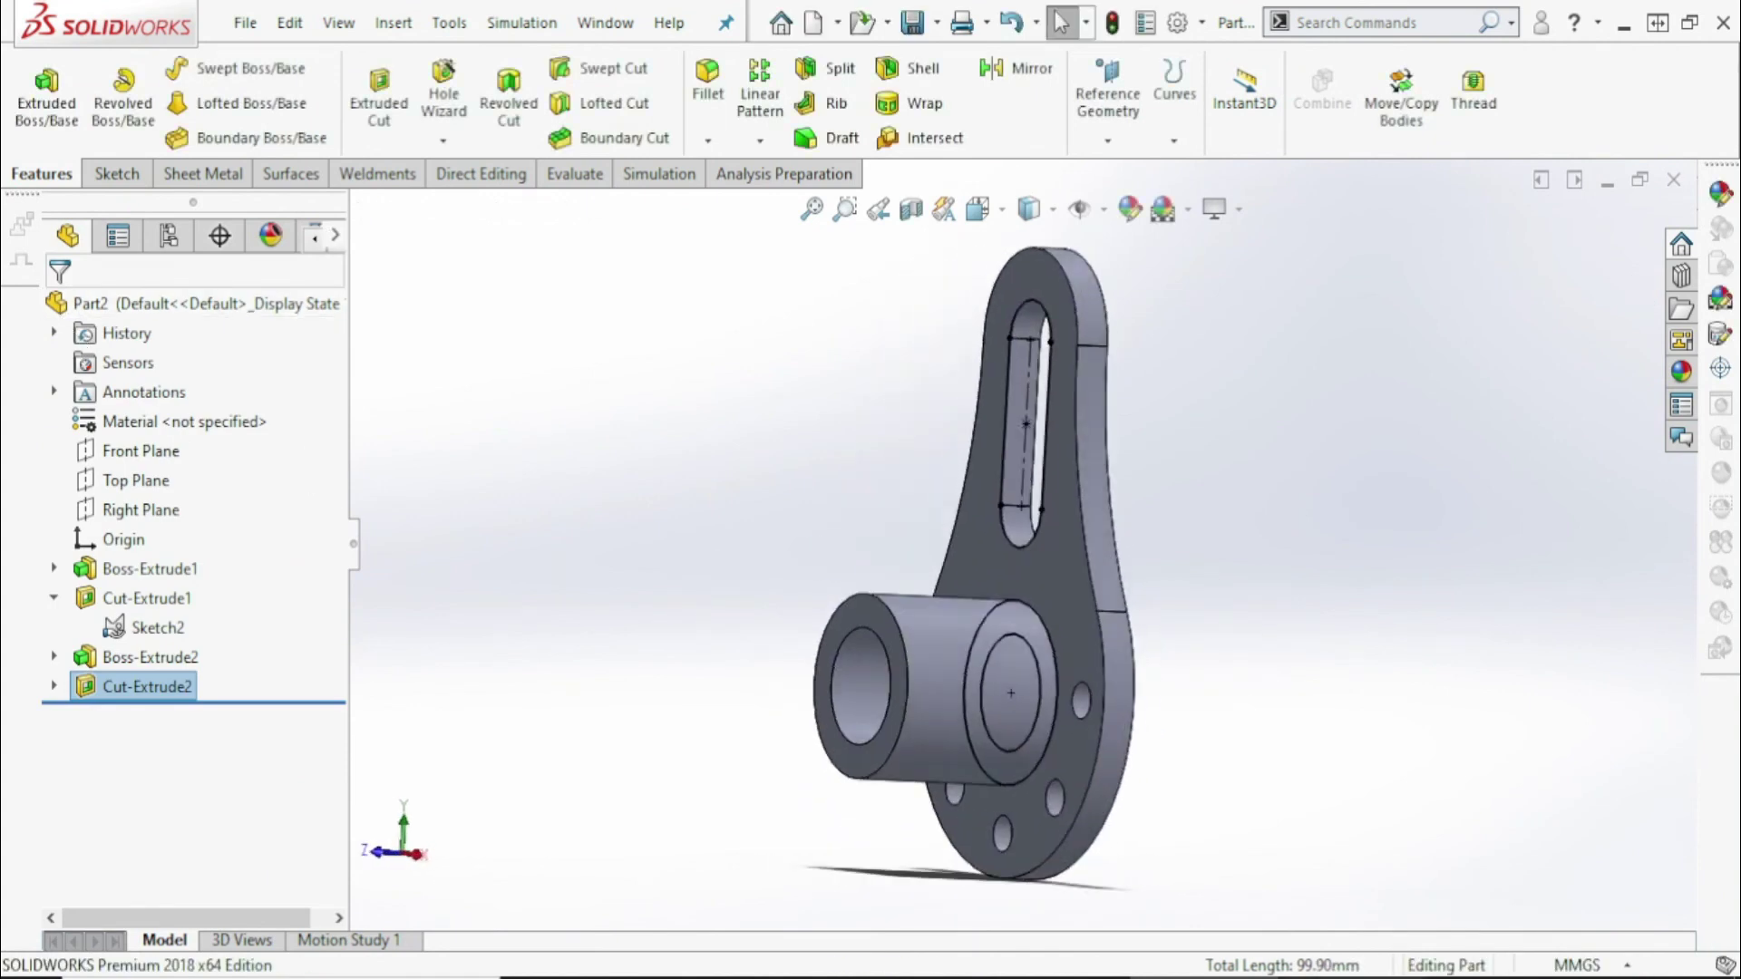
{"action": "key", "text": "alt+Tab"}
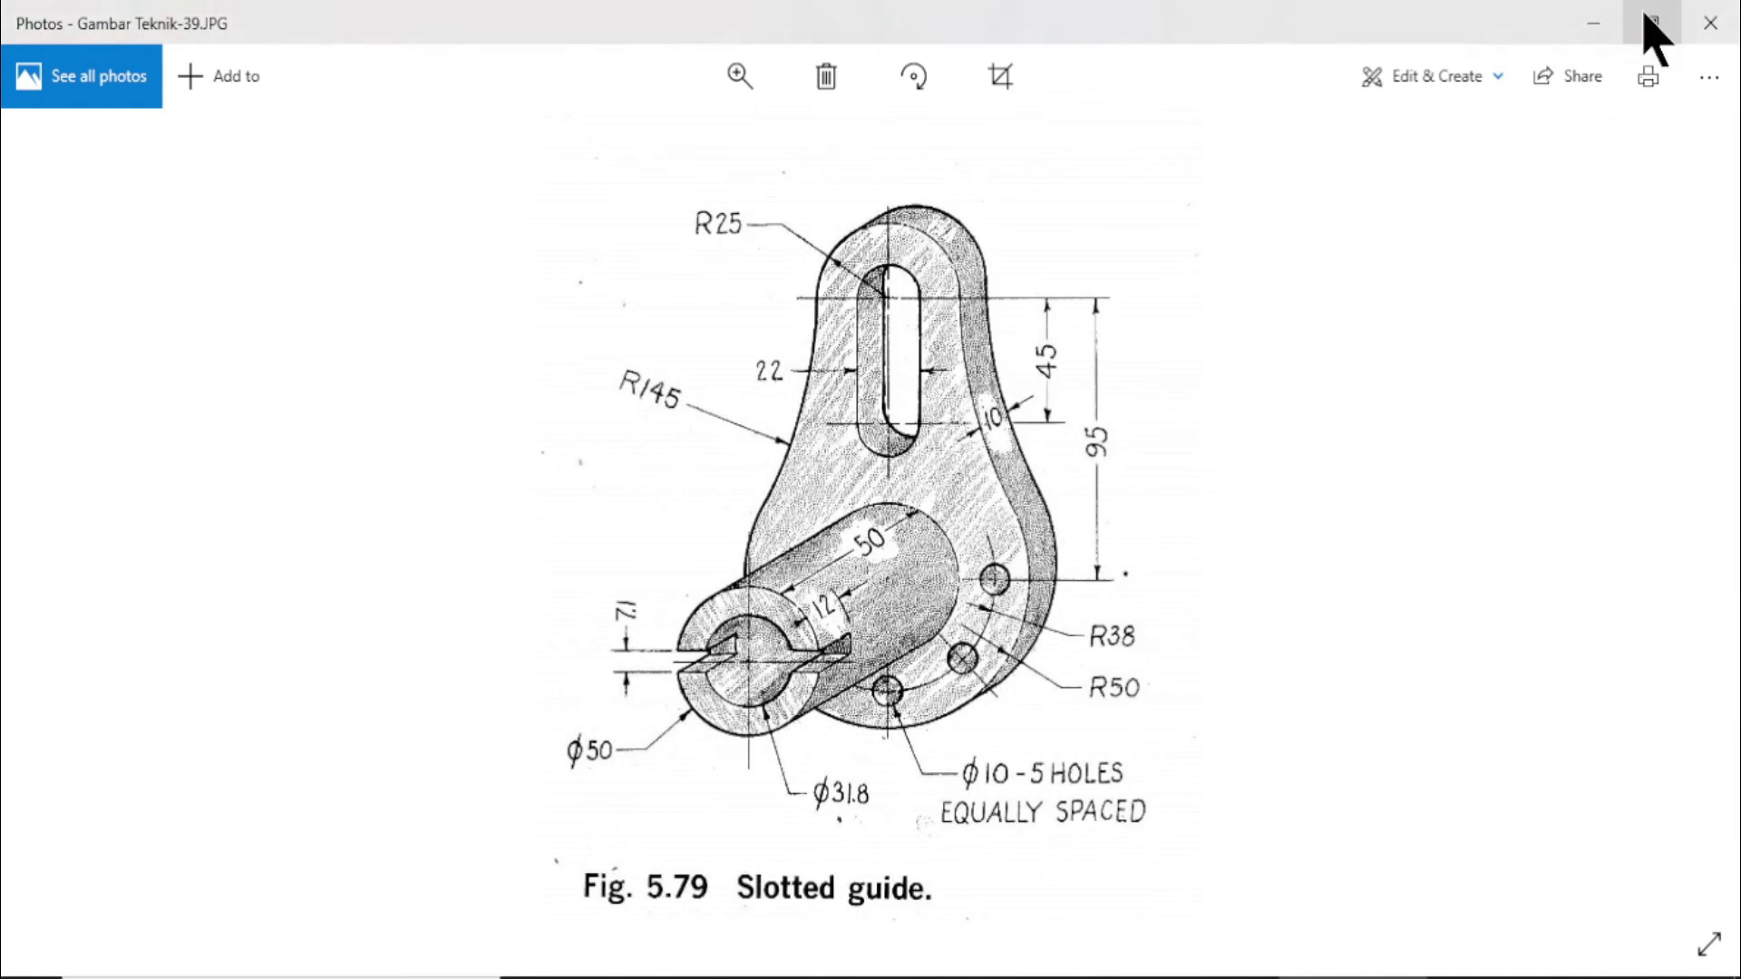
{"action": "left_click", "coordinate": [1603, 28]}
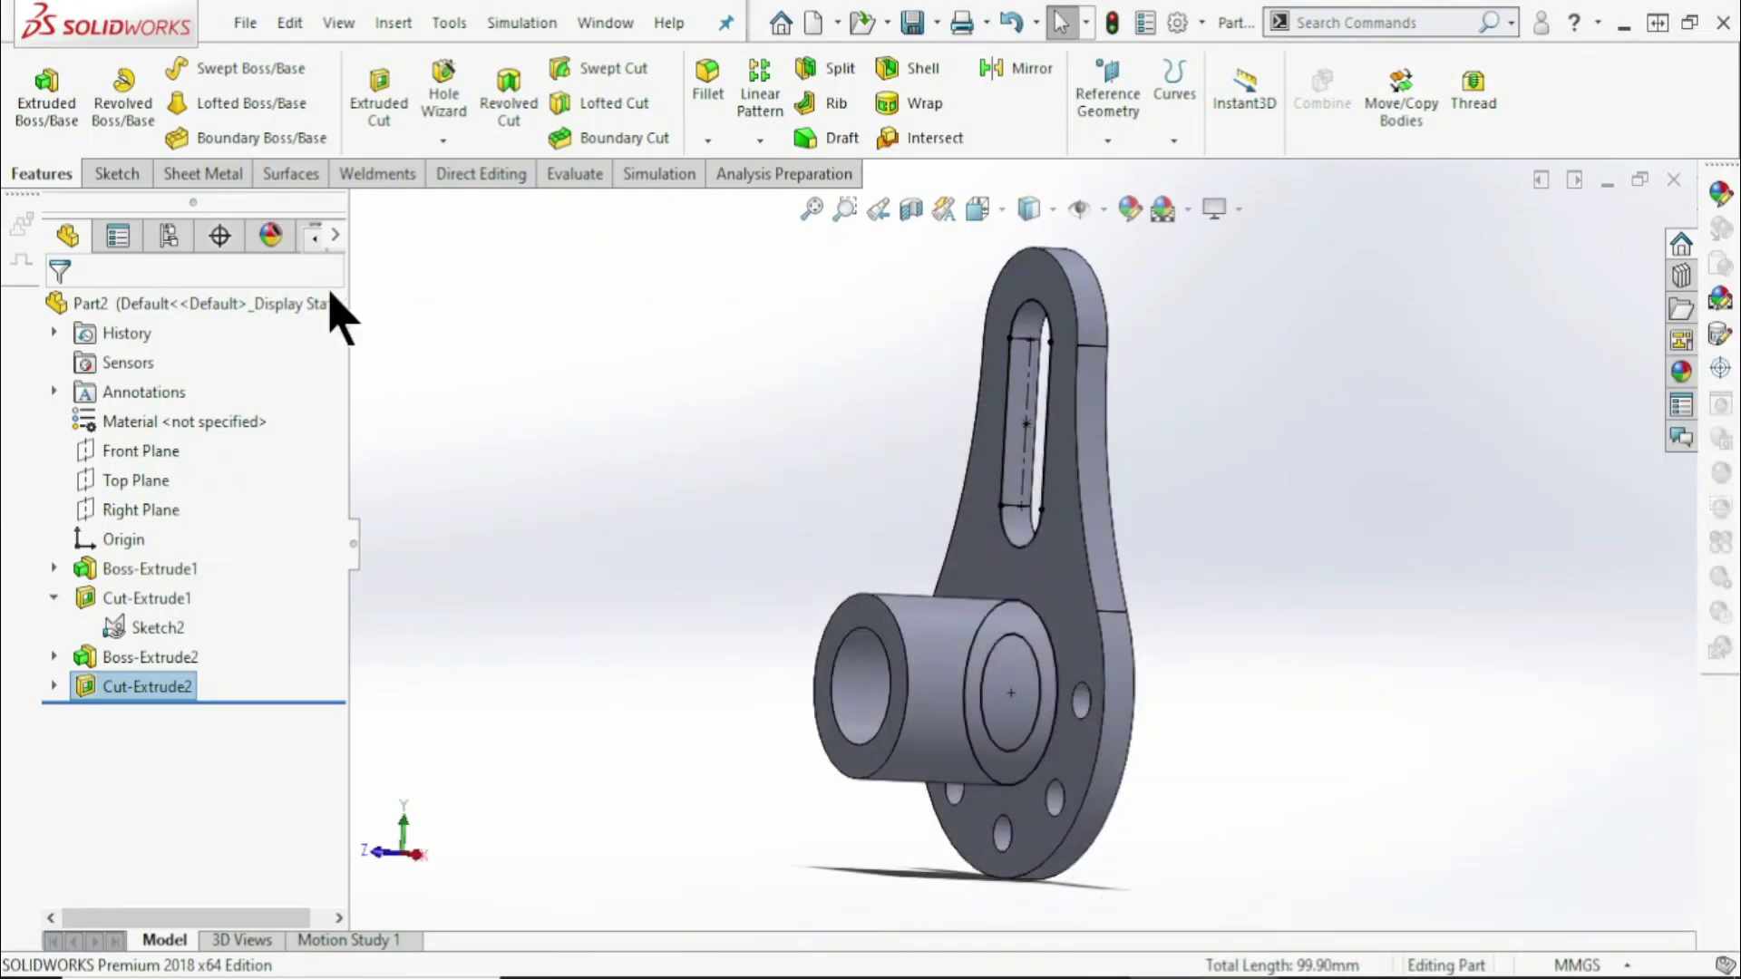
Start a sketch on the boss end face and draw a centre rectangle from the bore centre past the plate edge
{"action": "left_click", "coordinate": [113, 174]}
{"action": "left_click", "coordinate": [47, 92]}
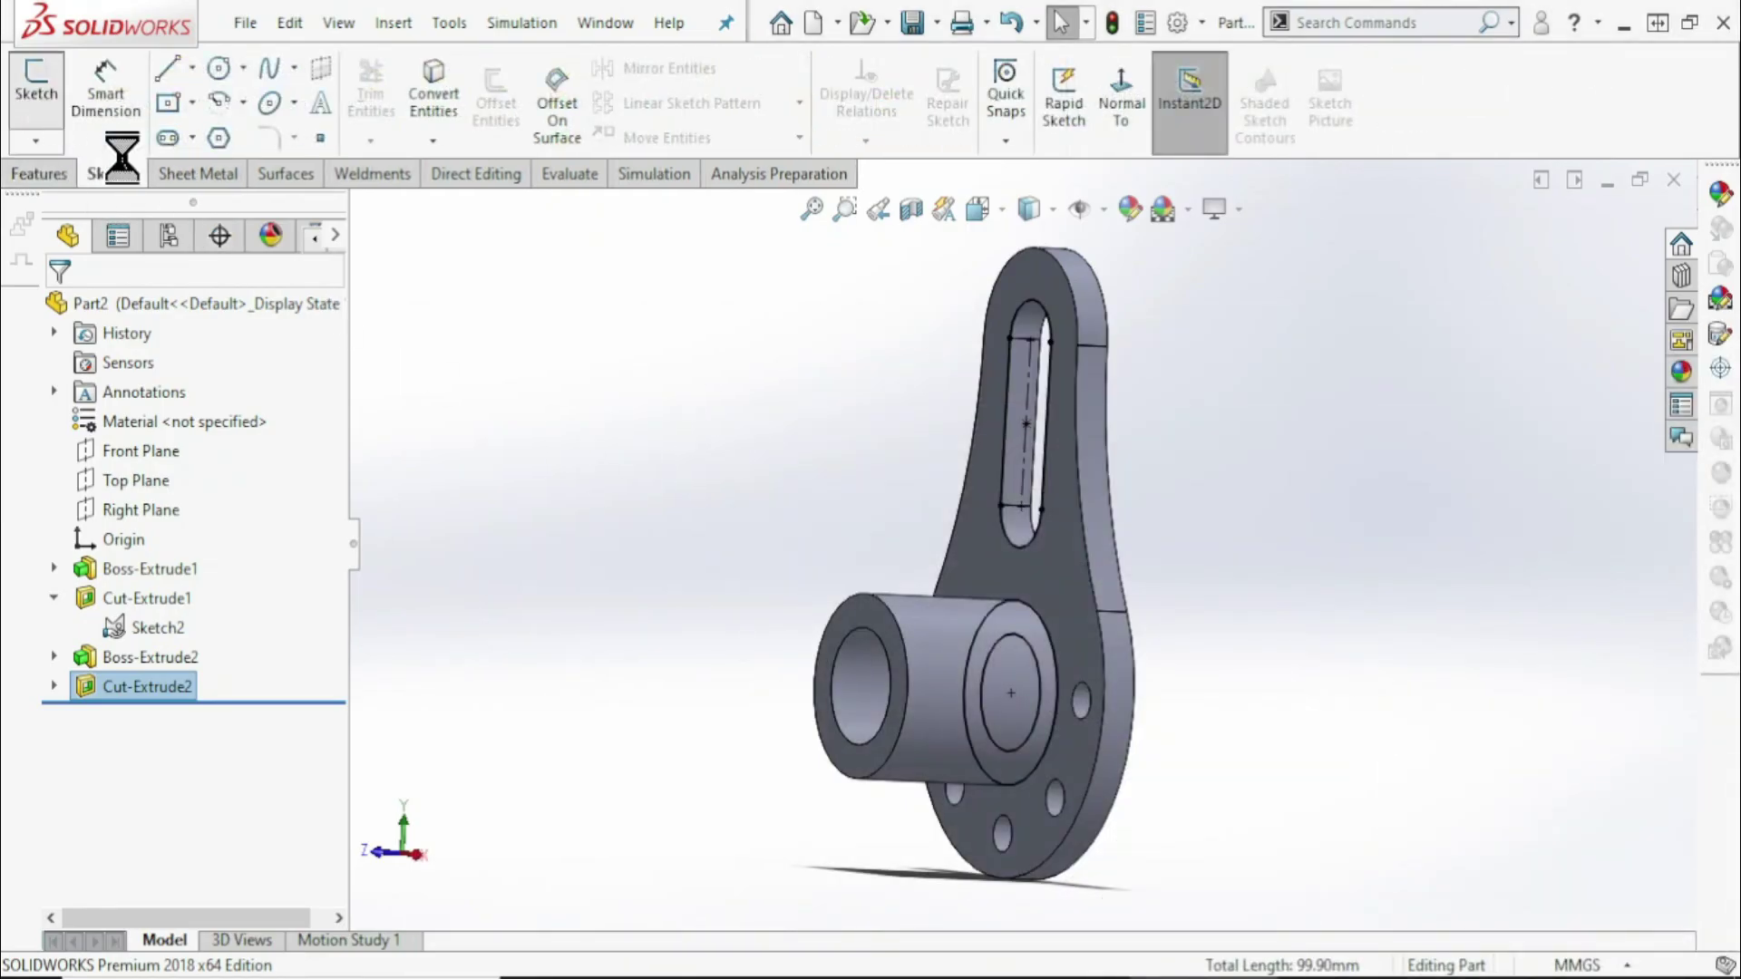
{"action": "left_click", "coordinate": [881, 626]}
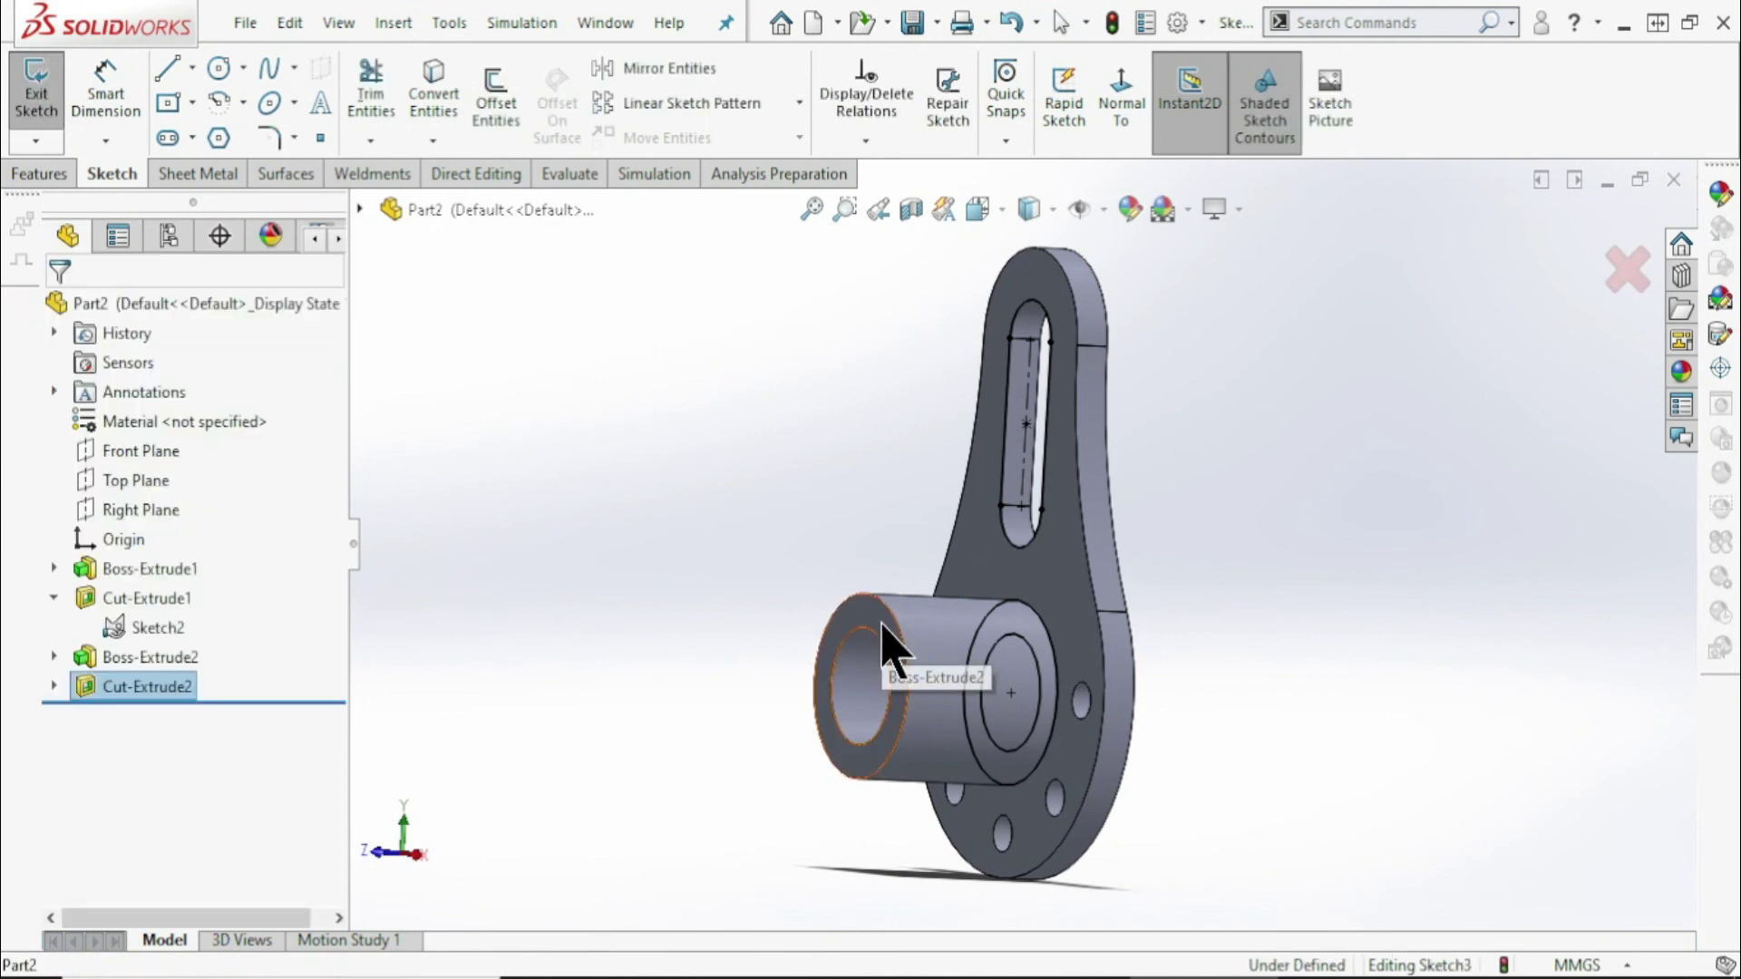
{"action": "left_click", "coordinate": [172, 105]}
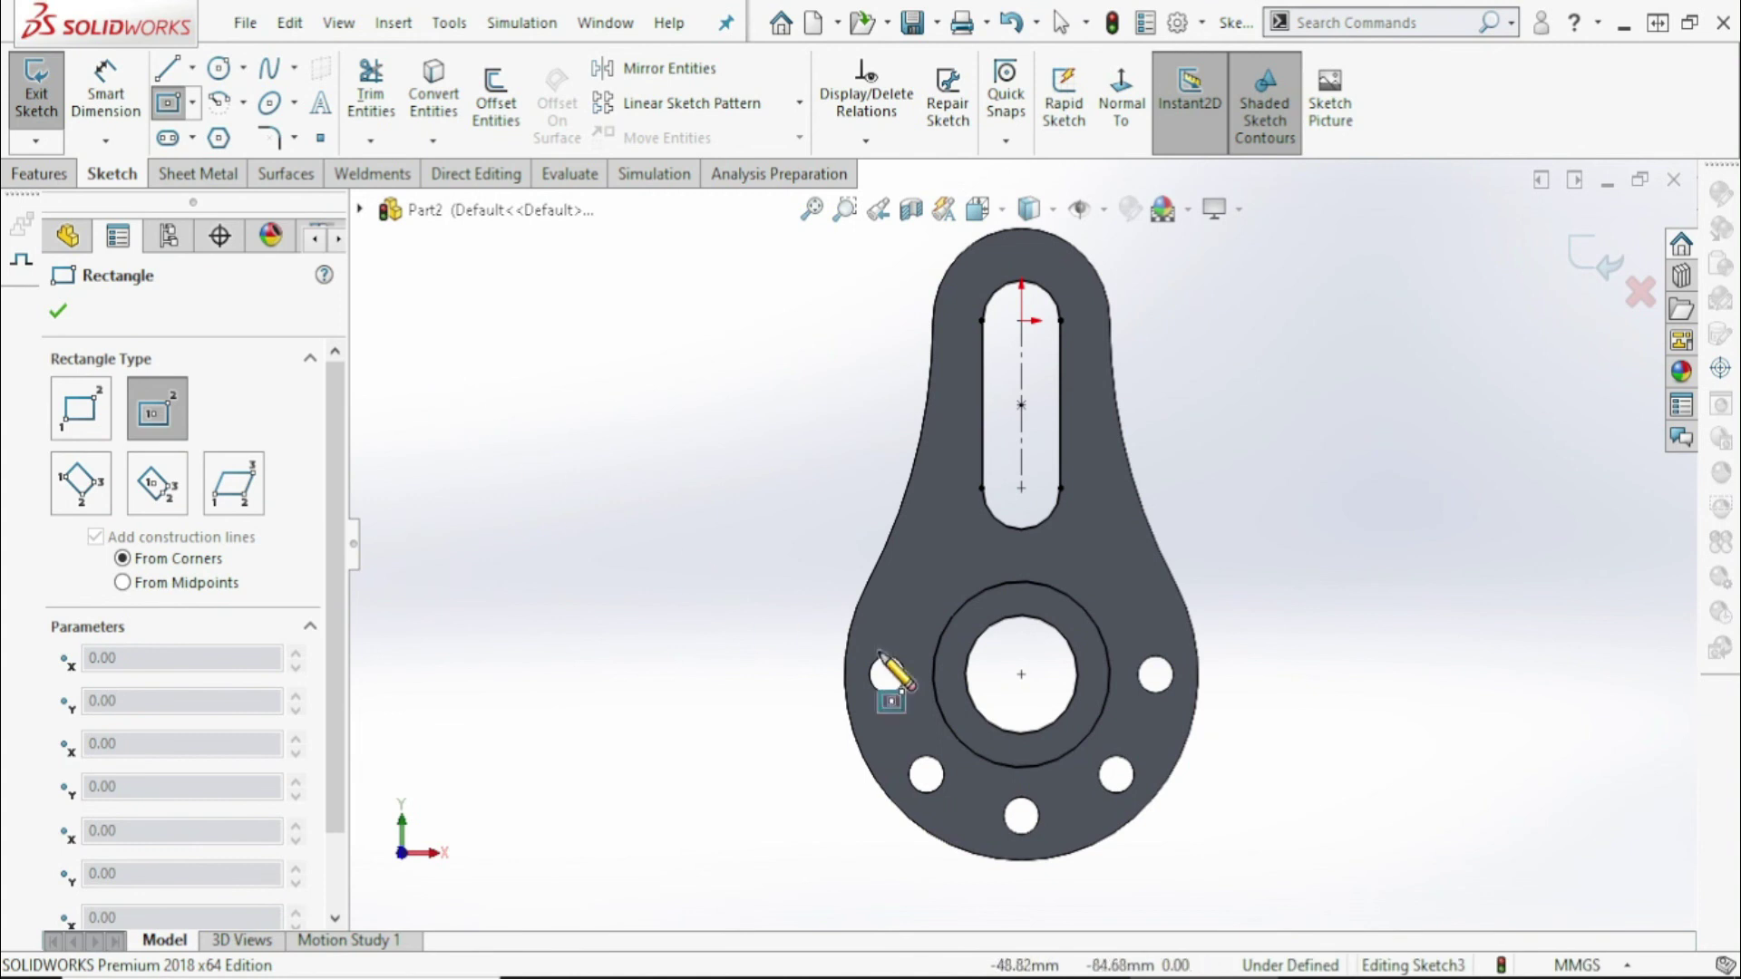
{"action": "left_click", "coordinate": [1021, 675]}
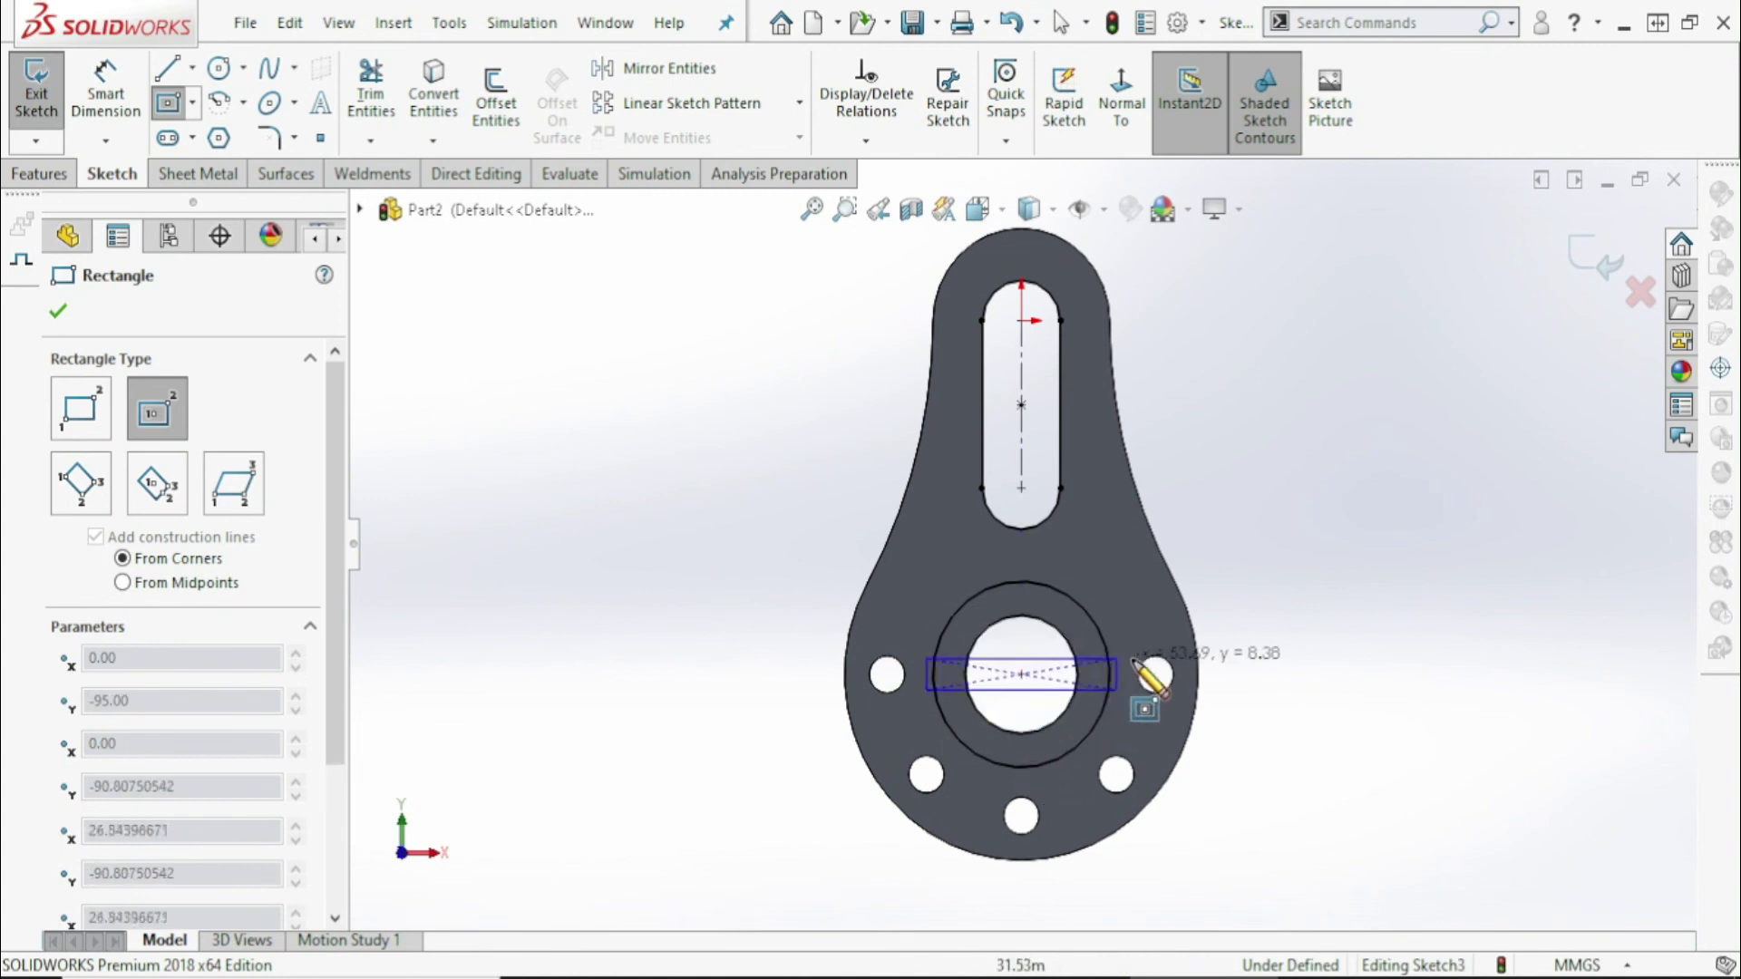
{"action": "left_click", "coordinate": [1307, 655]}
{"action": "right_click", "coordinate": [1312, 446]}
{"action": "left_click", "coordinate": [1374, 456]}
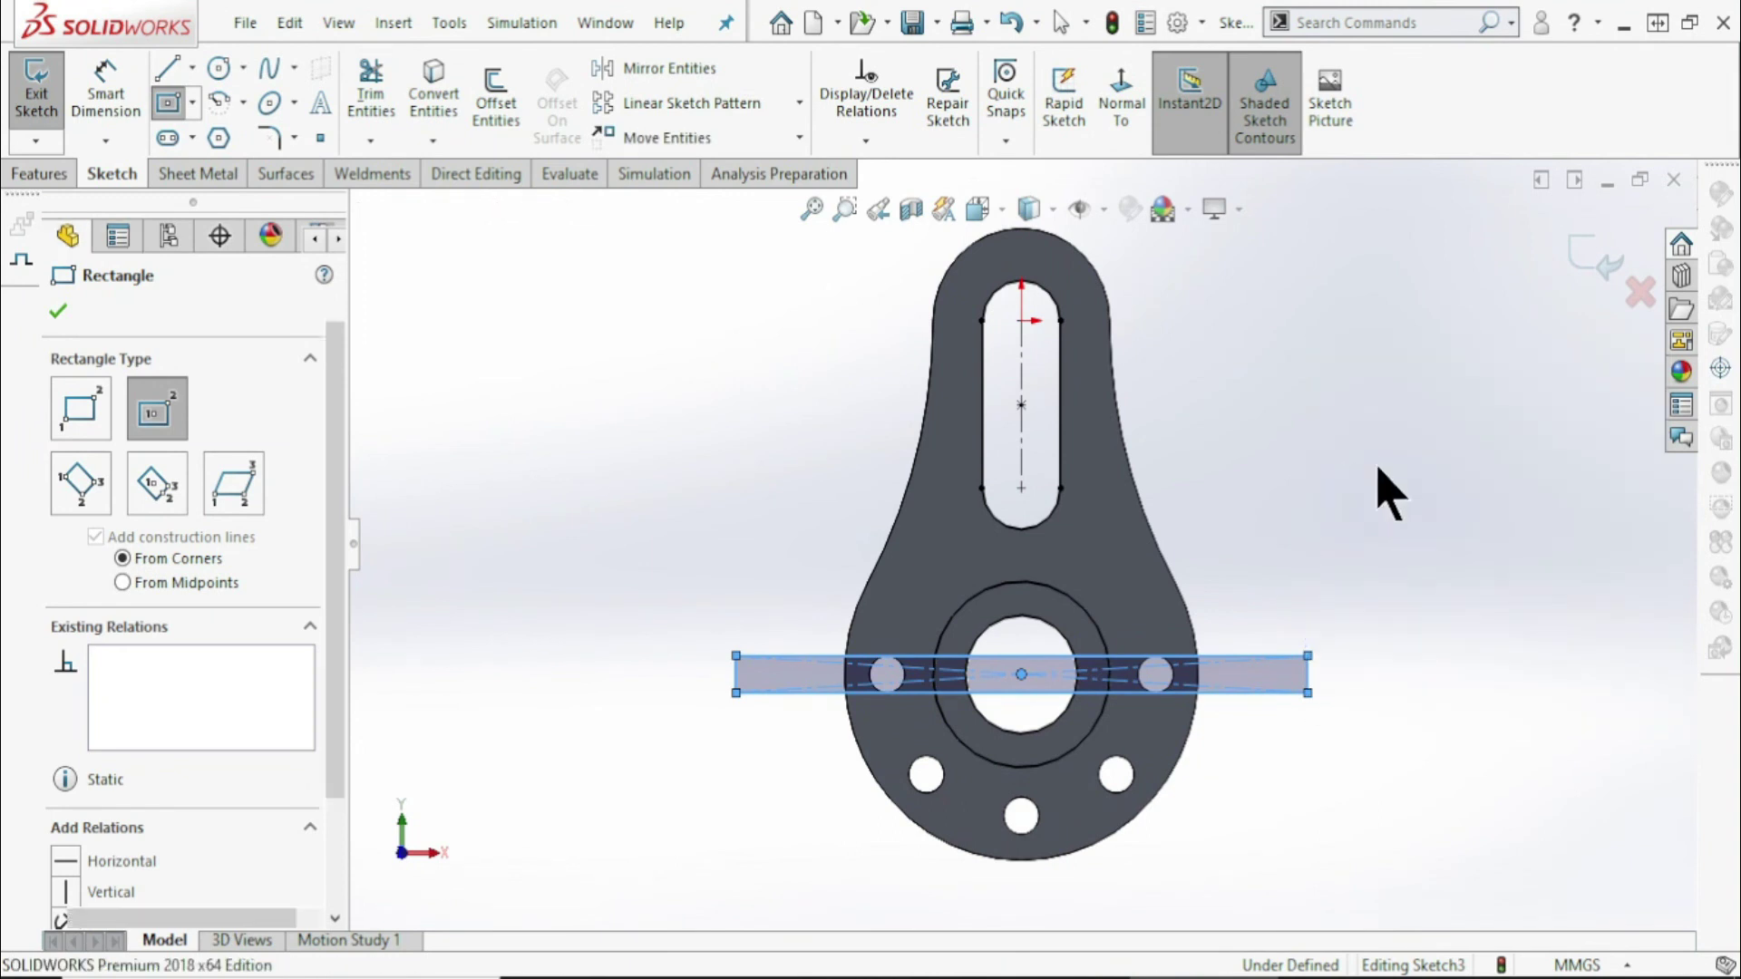
Dimension the rectangle's height to 7.1 mm
{"action": "left_click", "coordinate": [106, 91]}
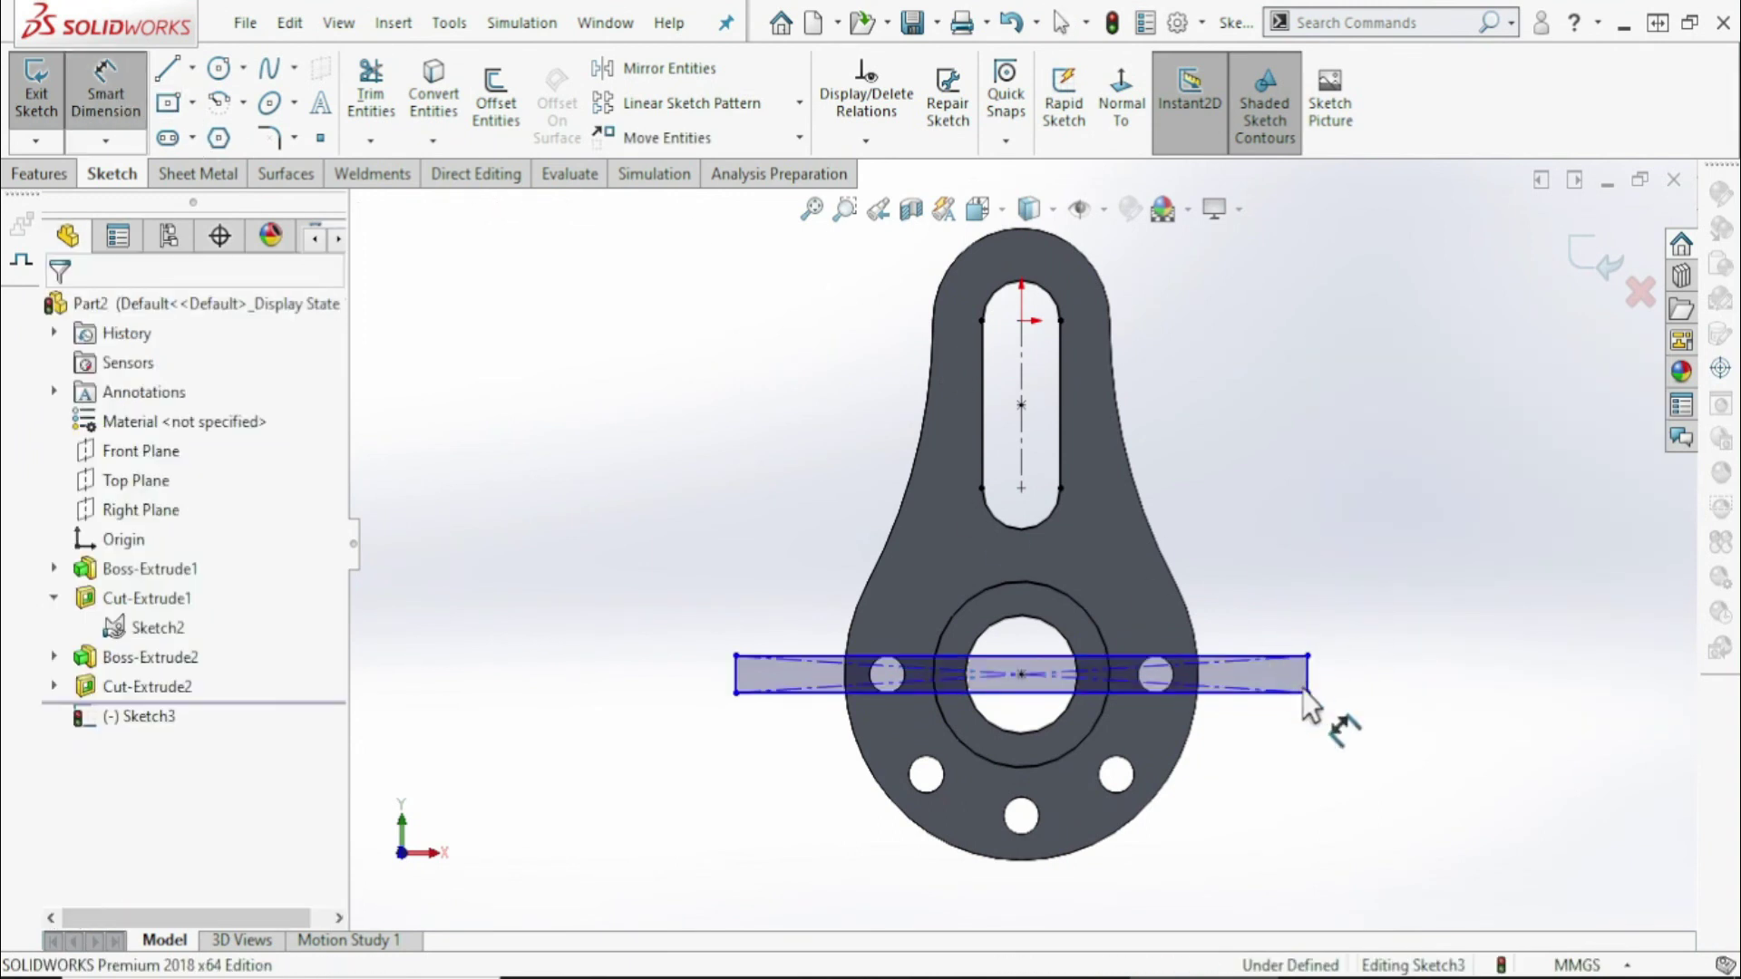
{"action": "key", "text": "z"}
{"action": "scroll", "coordinate": [1173, 613], "scroll_direction": "down", "scroll_amount": 4}
{"action": "scroll", "coordinate": [1174, 611], "scroll_direction": "down", "scroll_amount": 3}
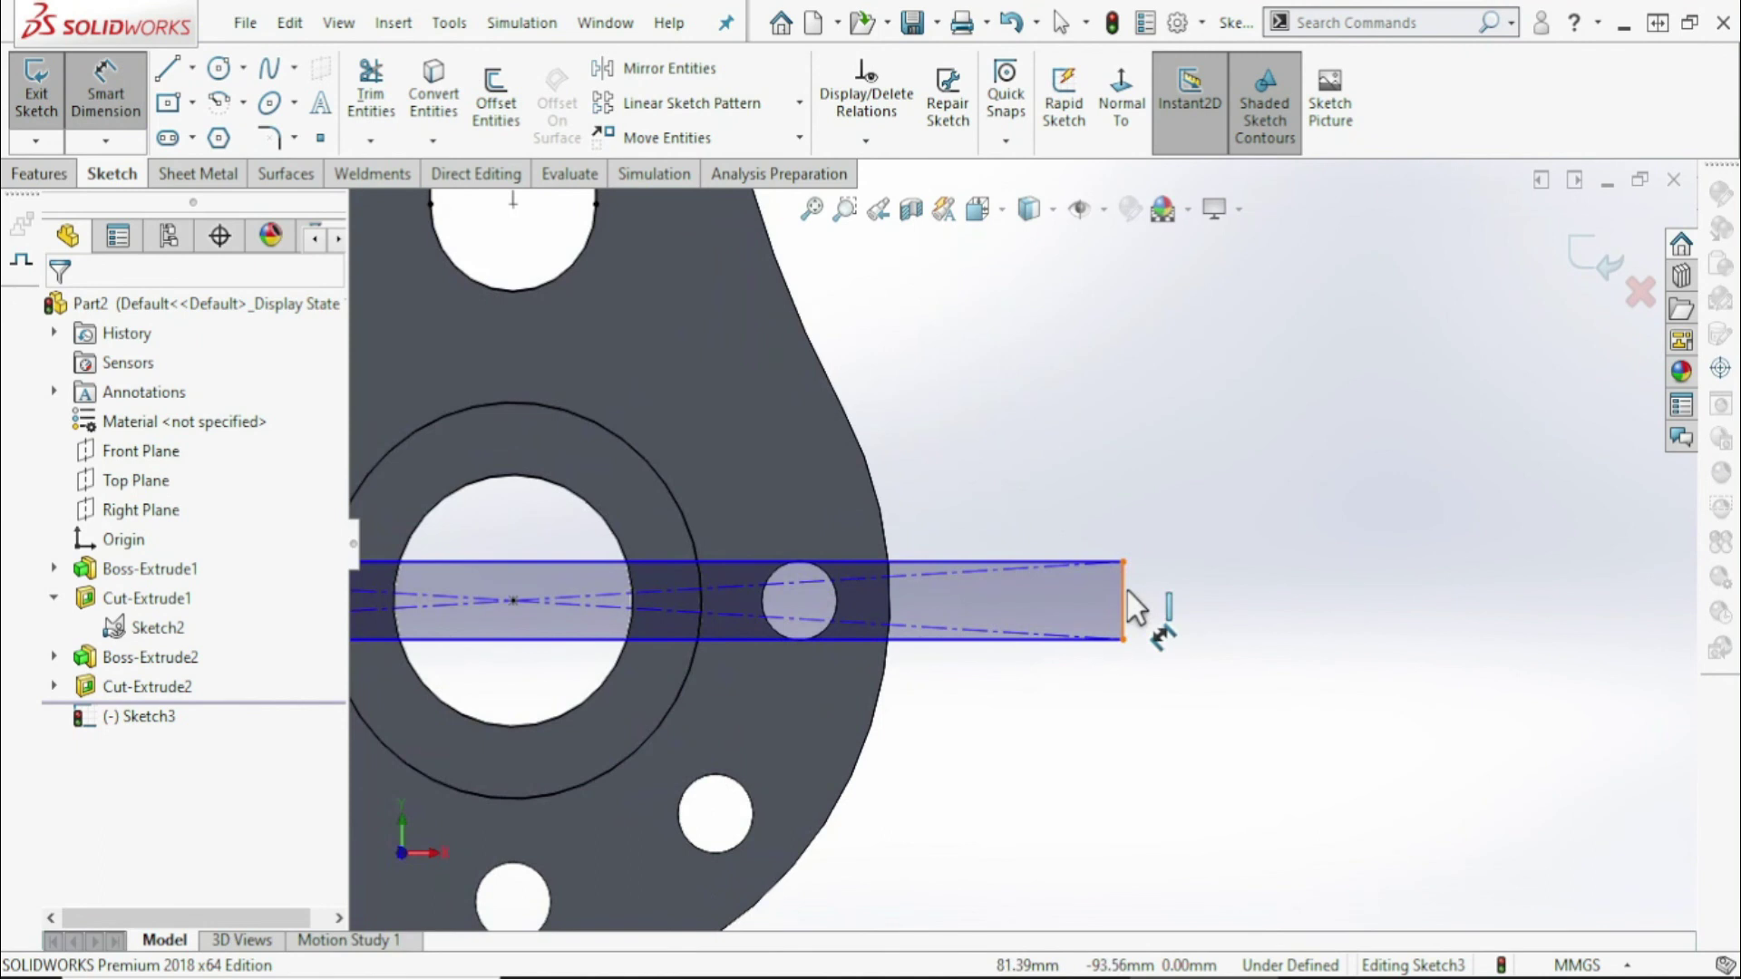
{"action": "left_click", "coordinate": [1157, 597]}
{"action": "left_click", "coordinate": [1249, 609]}
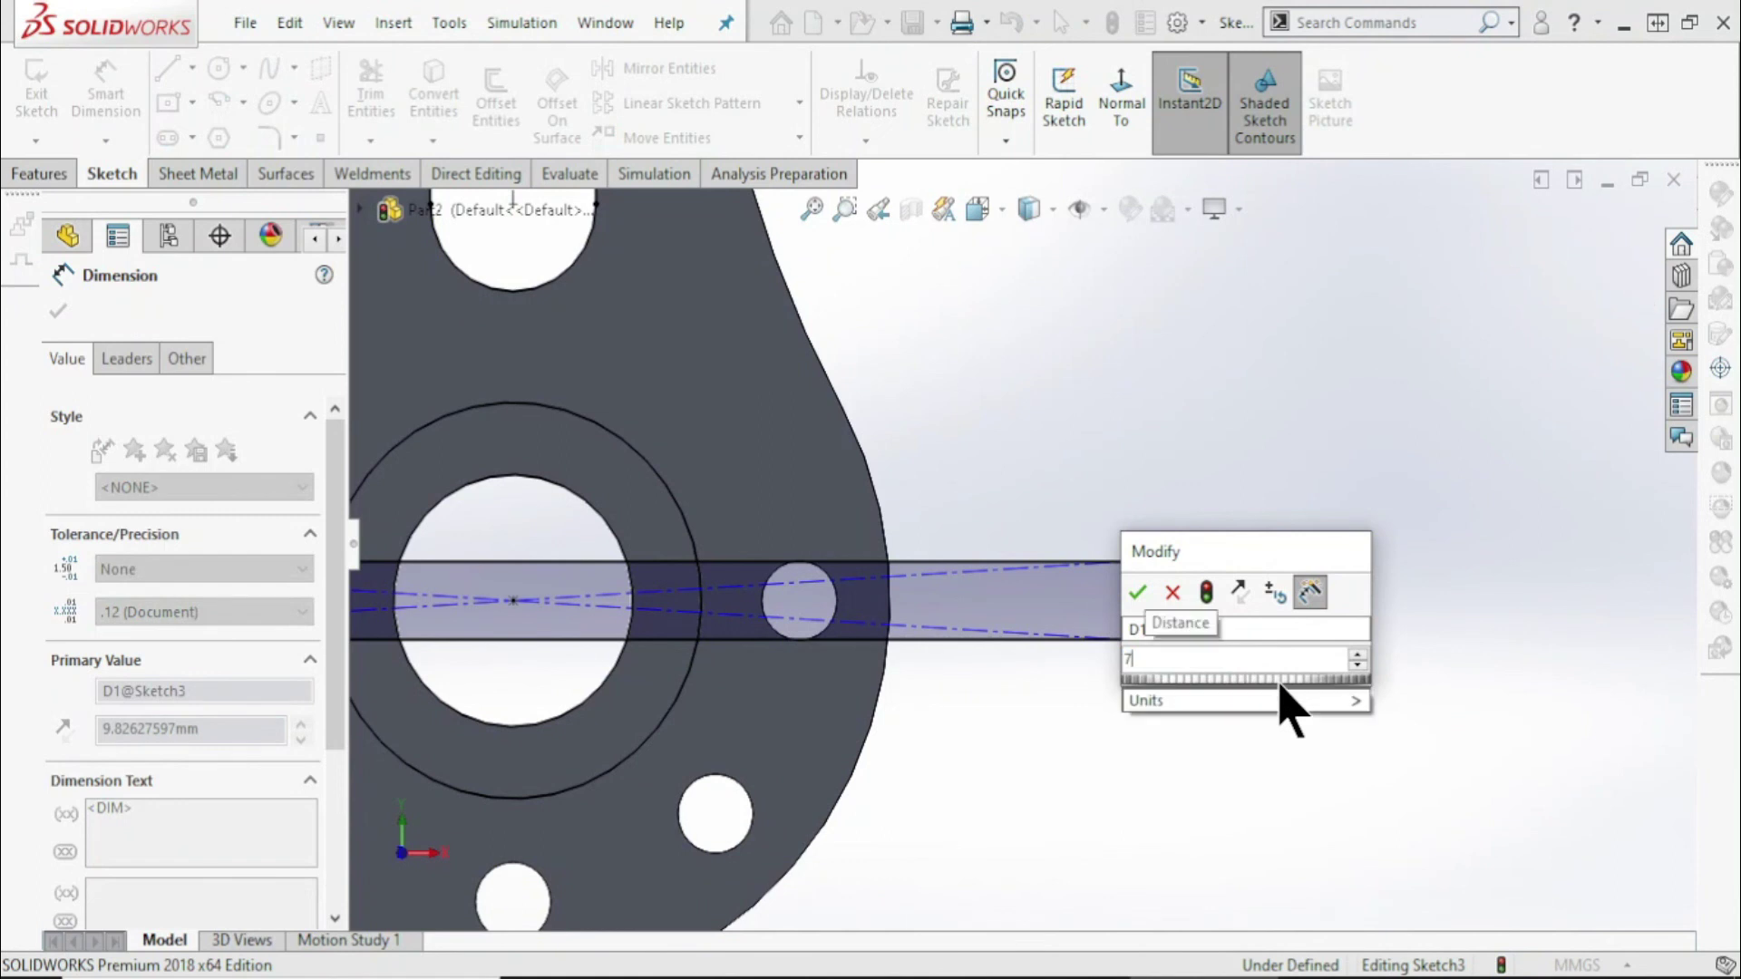
{"action": "key", "text": "Return"}
{"action": "key", "text": "Escape"}
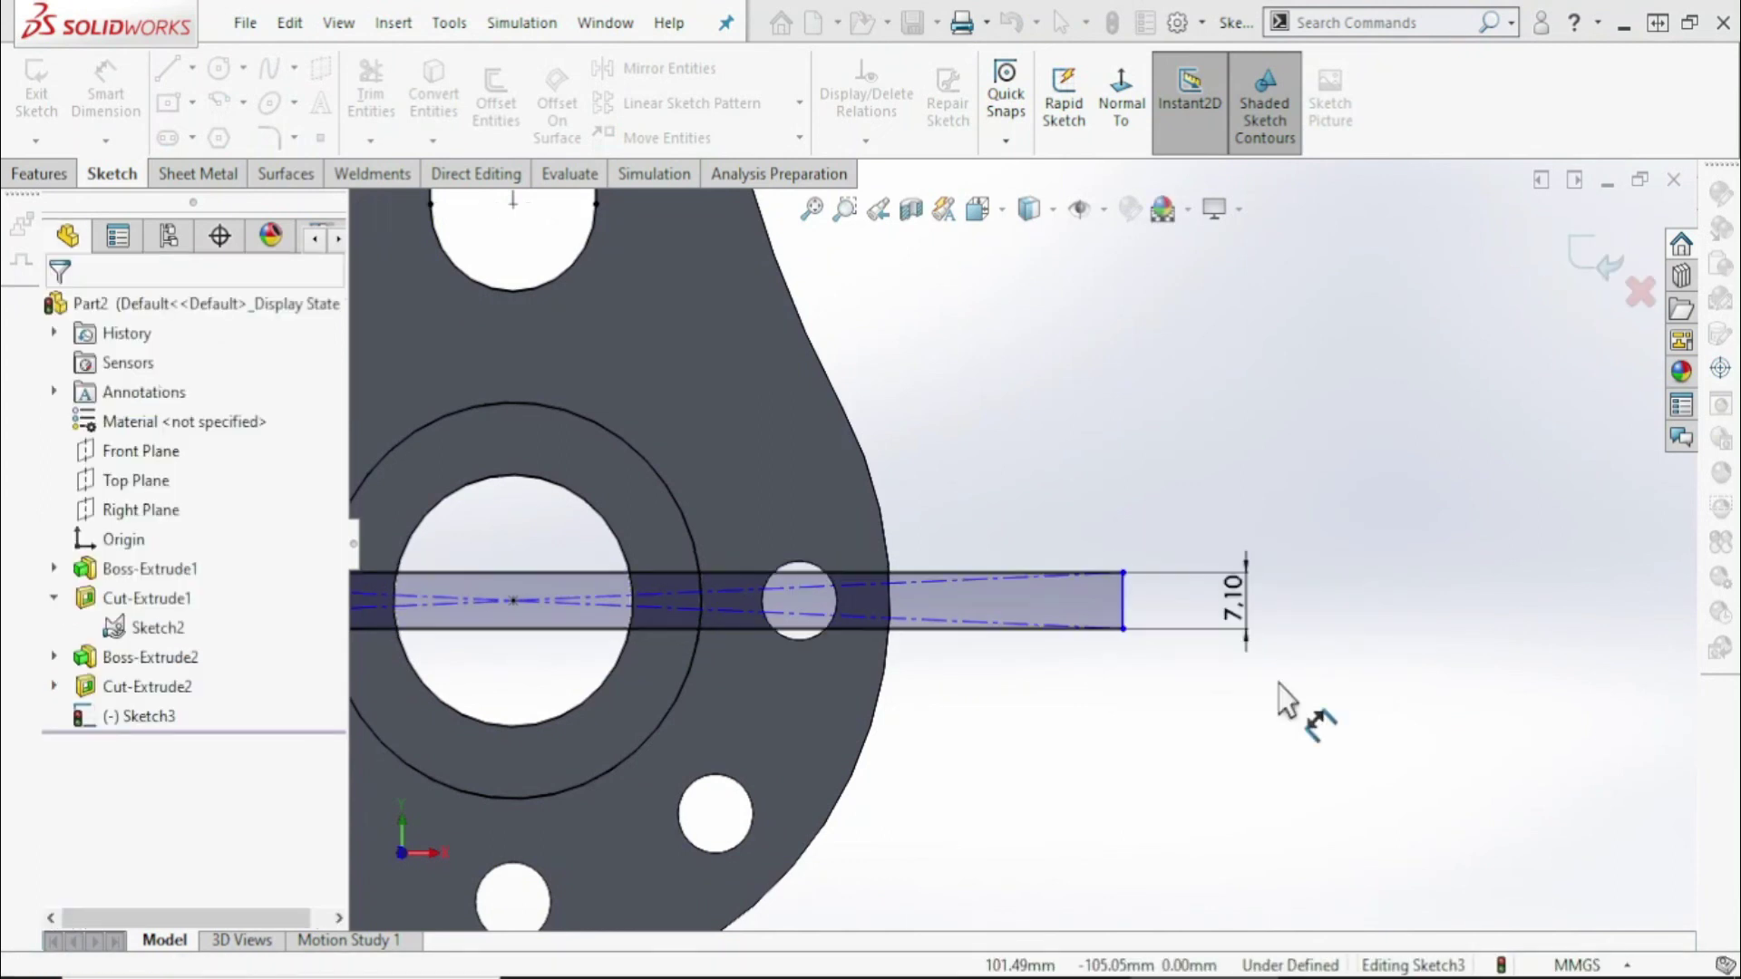
{"action": "scroll", "coordinate": [1025, 619], "scroll_direction": "up", "scroll_amount": 3}
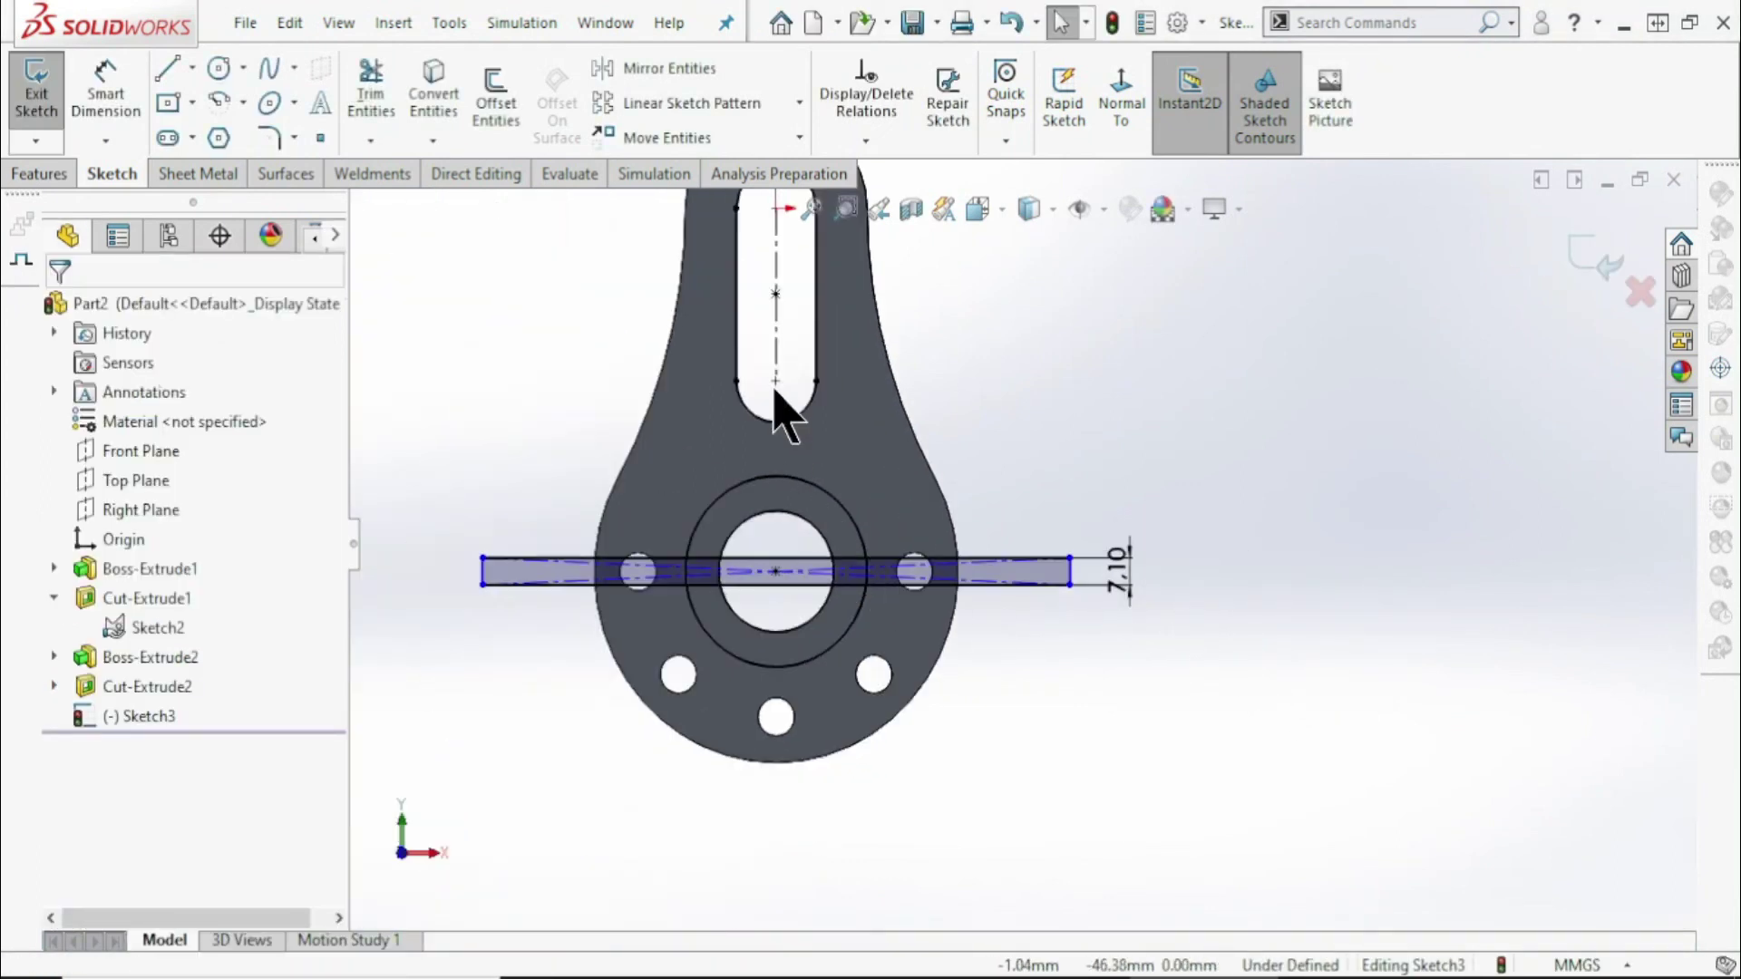
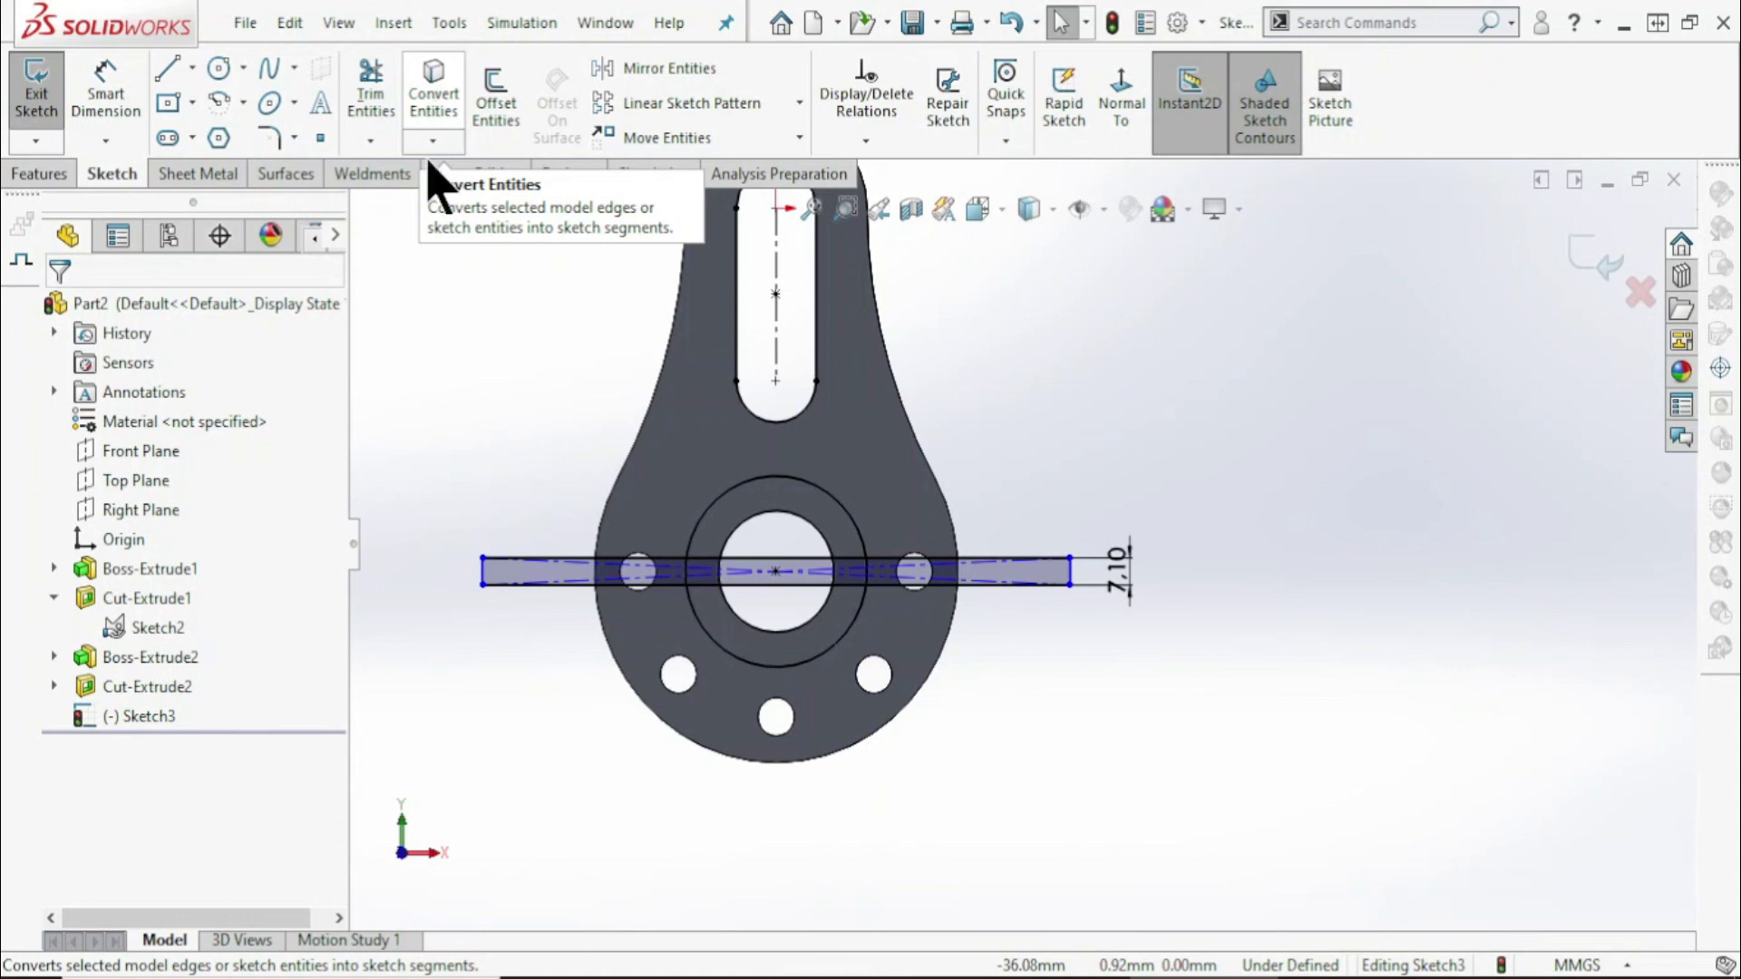
Convert the 50 mm hub circle (Arc3@Sketch2) into the keyway sketch
{"action": "left_click", "coordinate": [445, 101]}
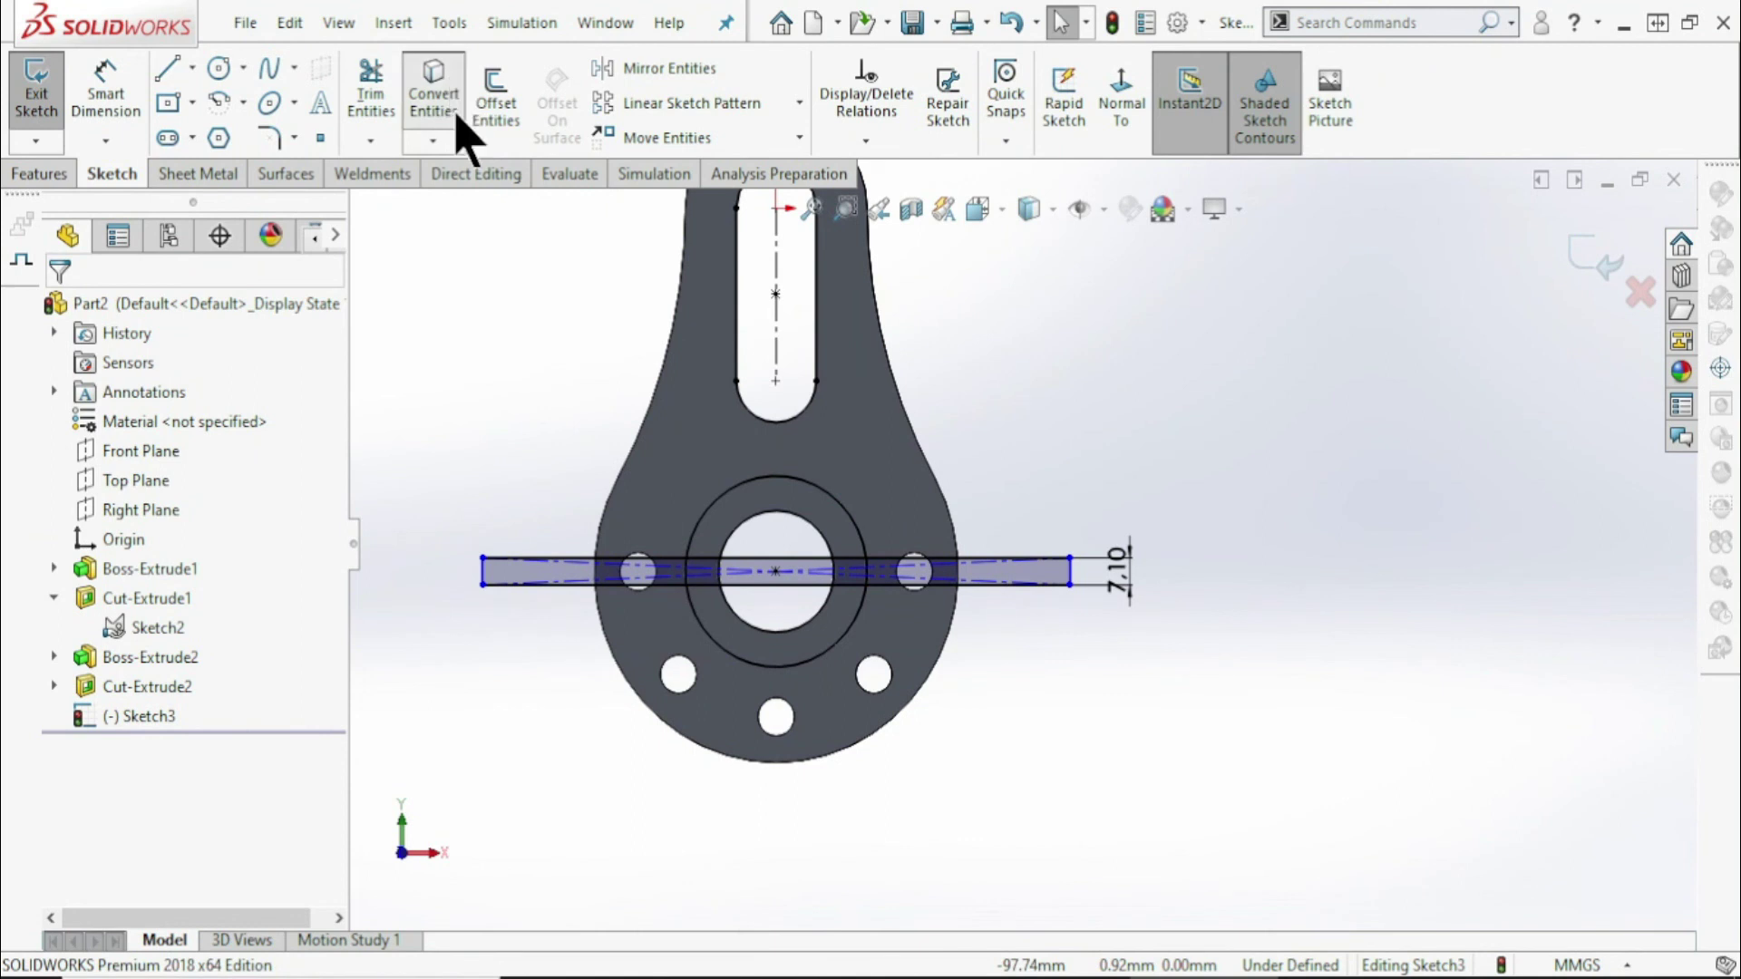
{"action": "left_click", "coordinate": [864, 537]}
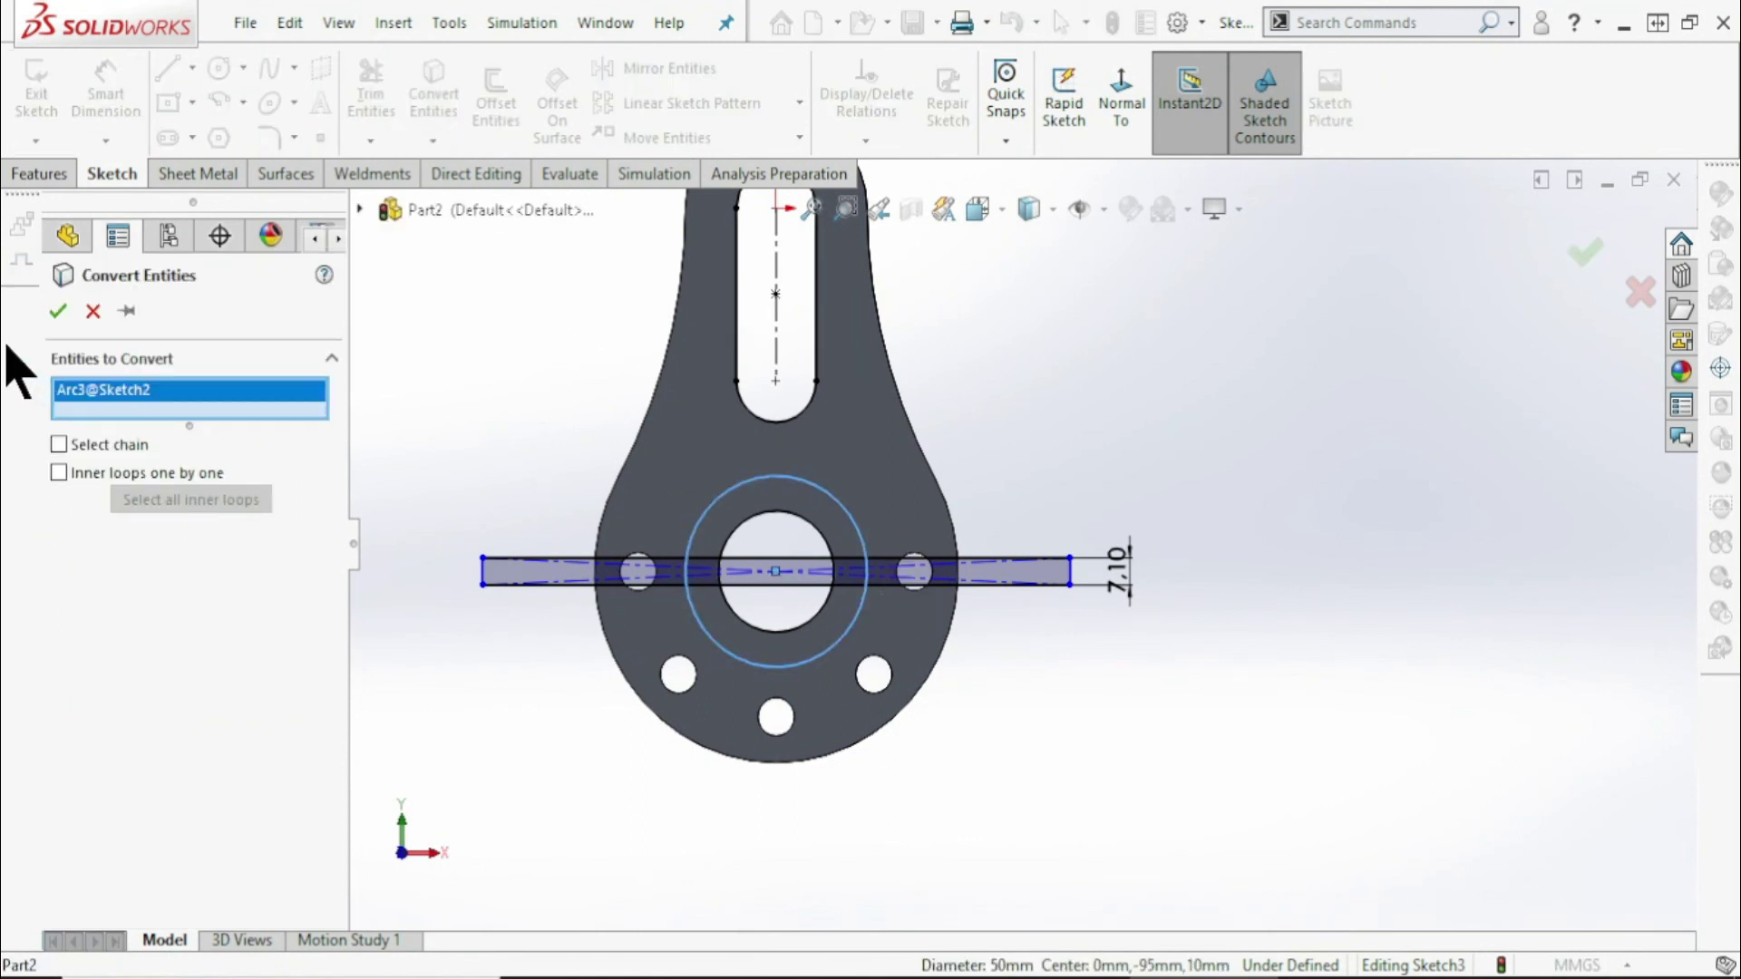
{"action": "left_click", "coordinate": [58, 311]}
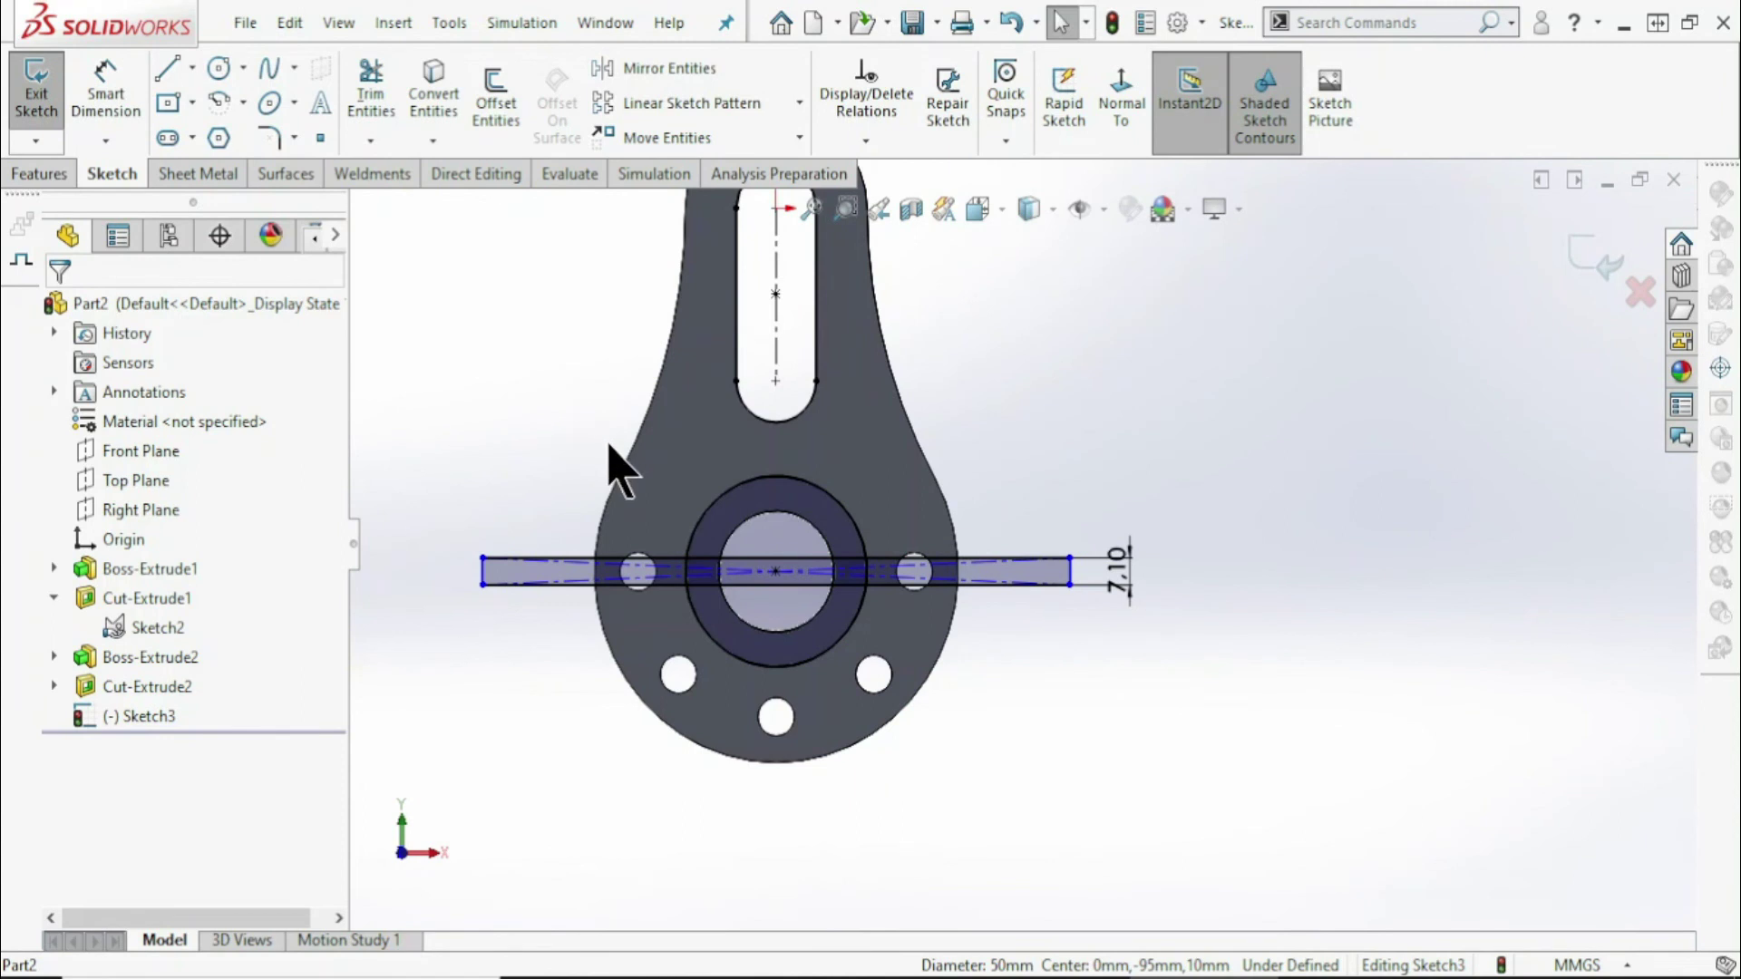
{"action": "scroll", "coordinate": [910, 564], "scroll_direction": "down", "scroll_amount": 3}
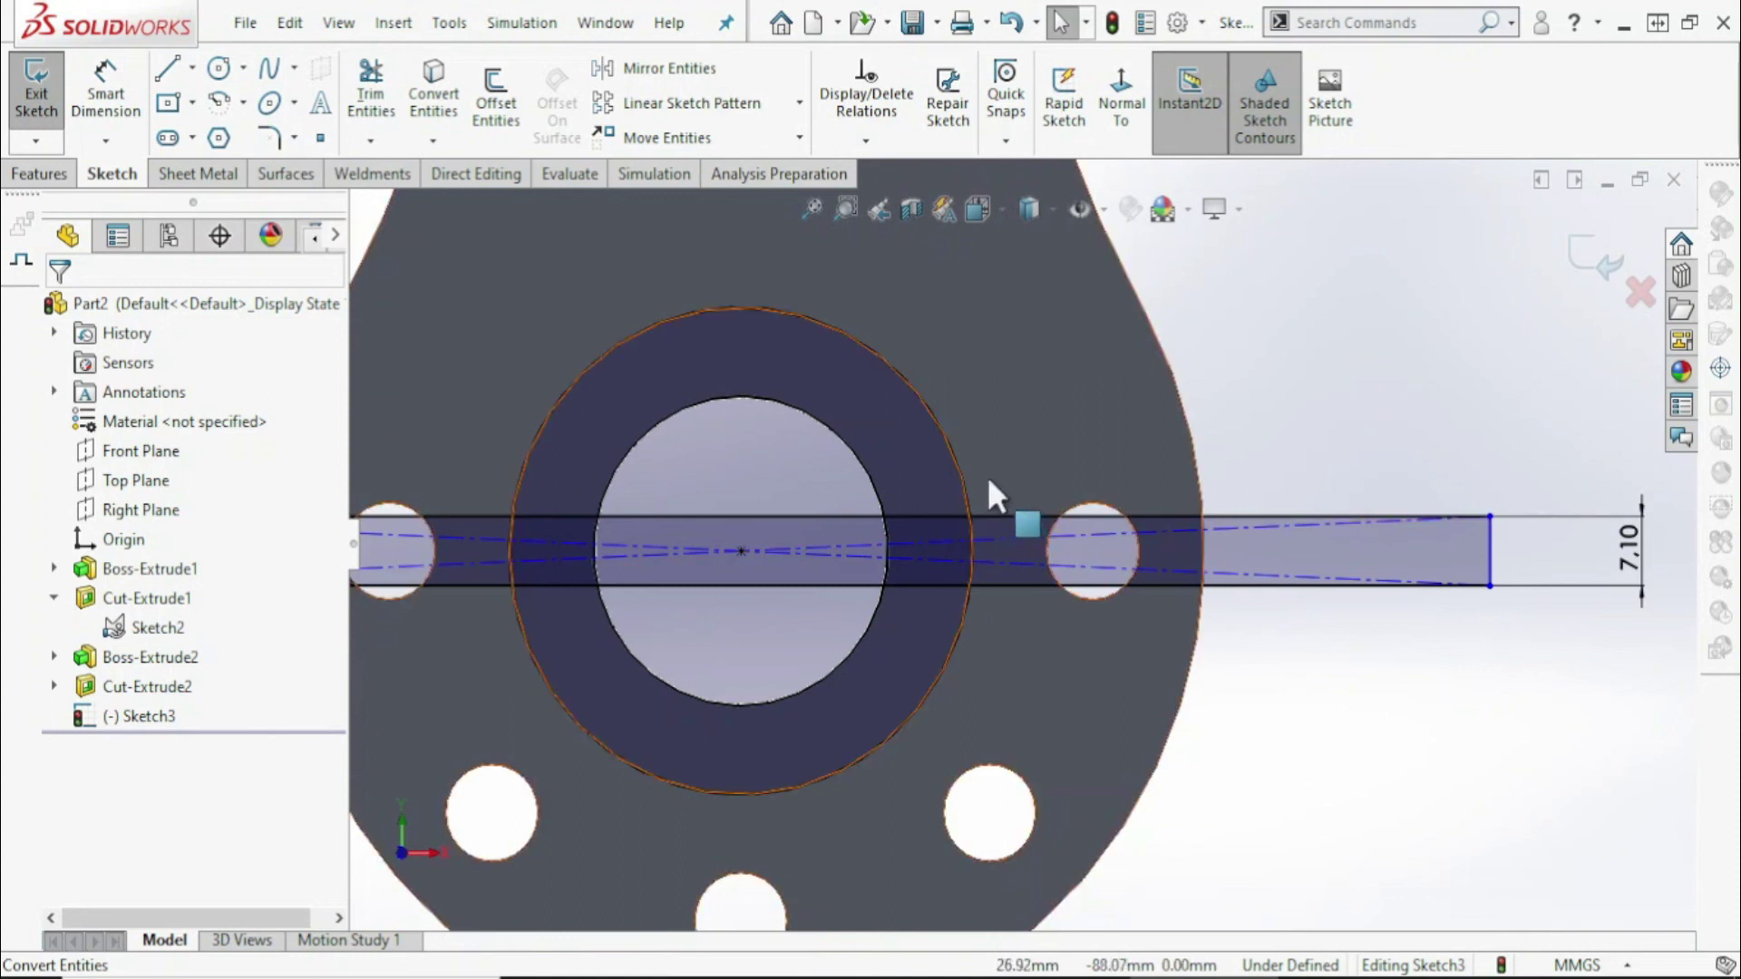
Make the slot end line tangent to the converted hub circle, fully defining the 7.10 mm strip
{"action": "left_click", "coordinate": [959, 474]}
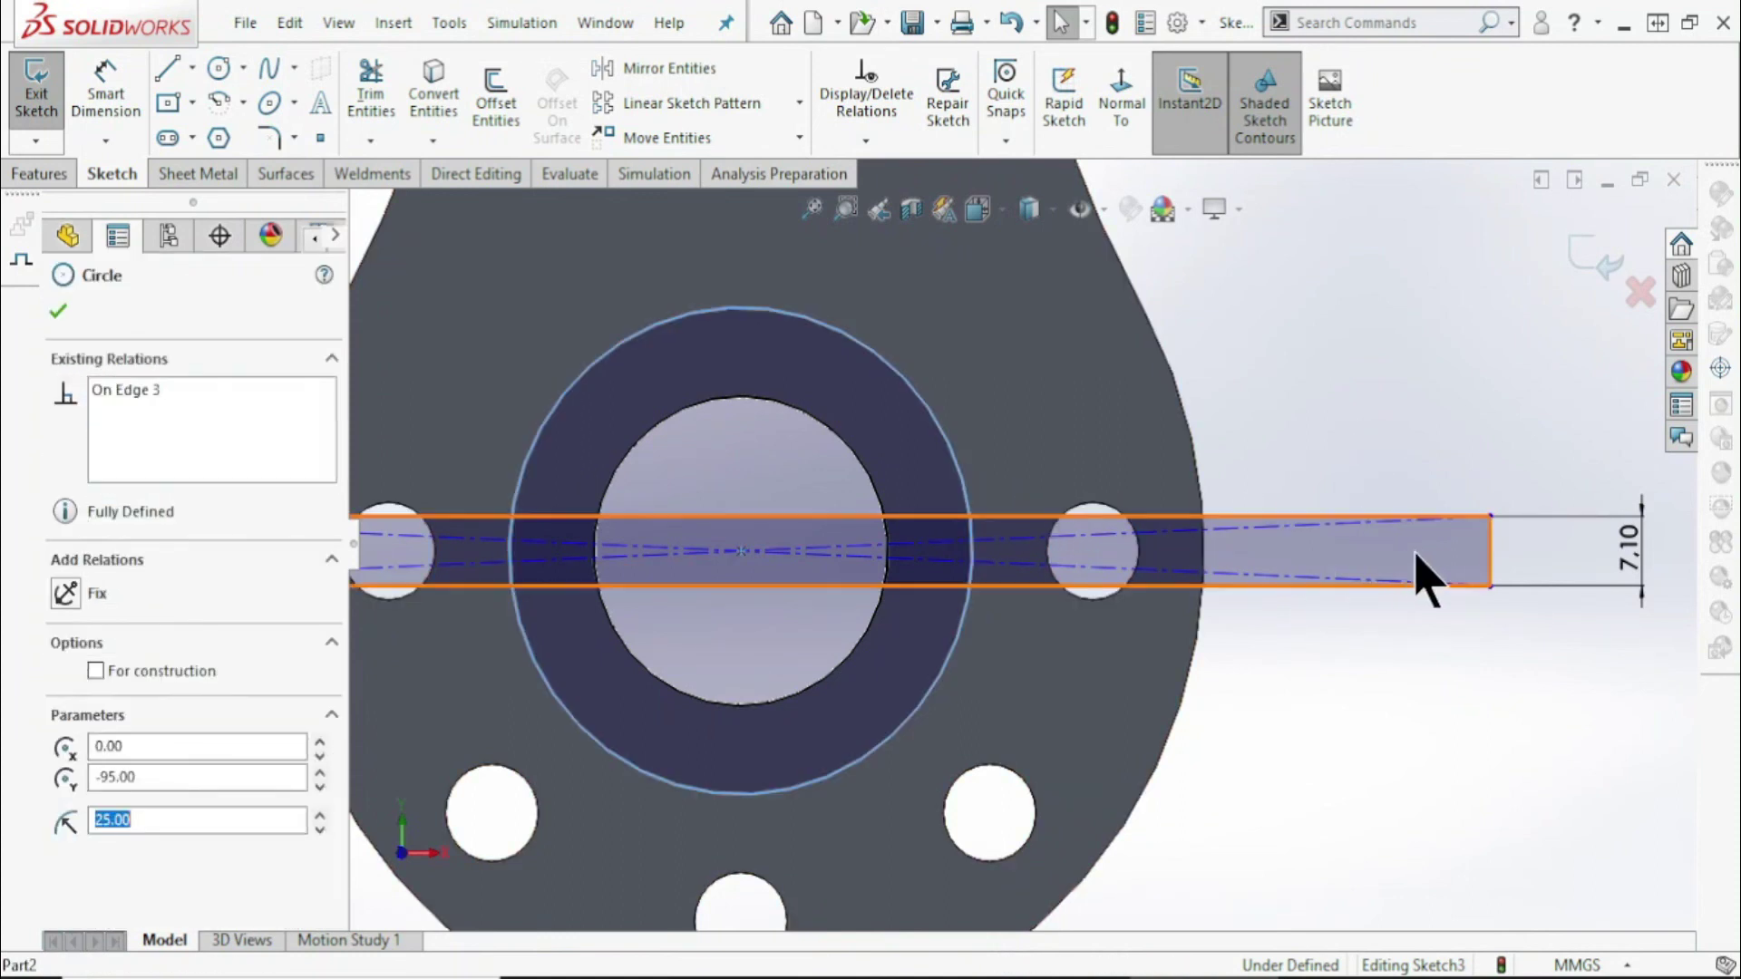
{"action": "left_click", "coordinate": [1490, 551], "text": "ctrl"}
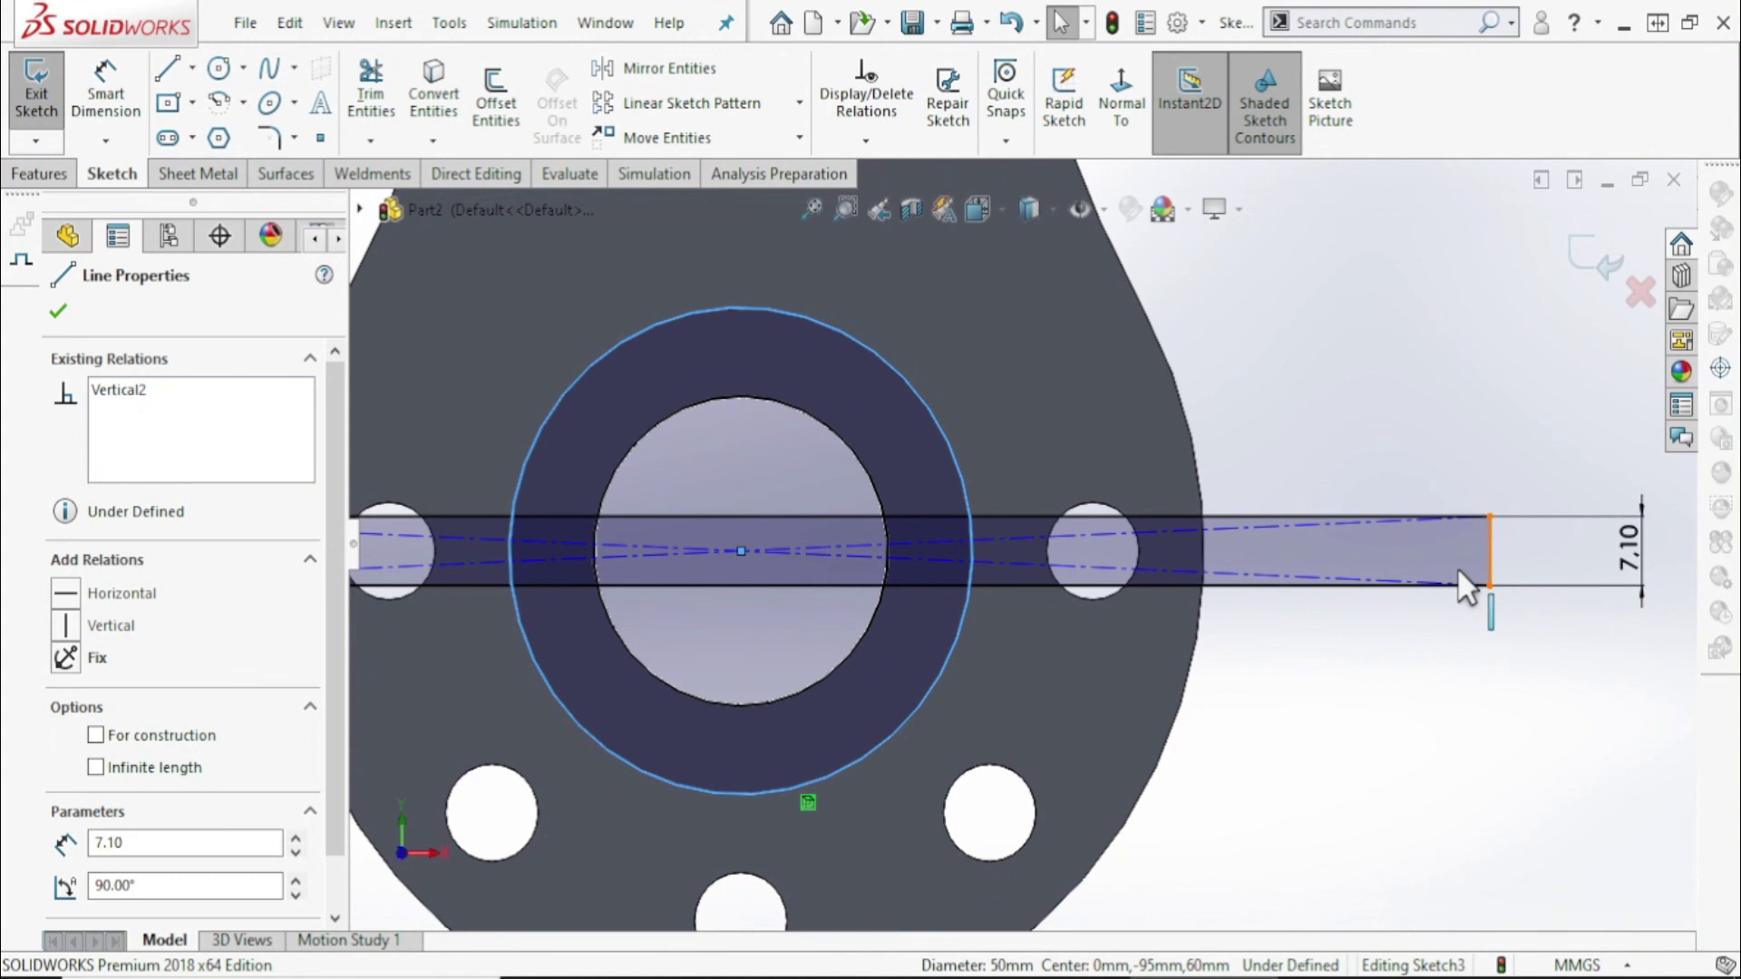
{"action": "left_click", "coordinate": [1405, 433]}
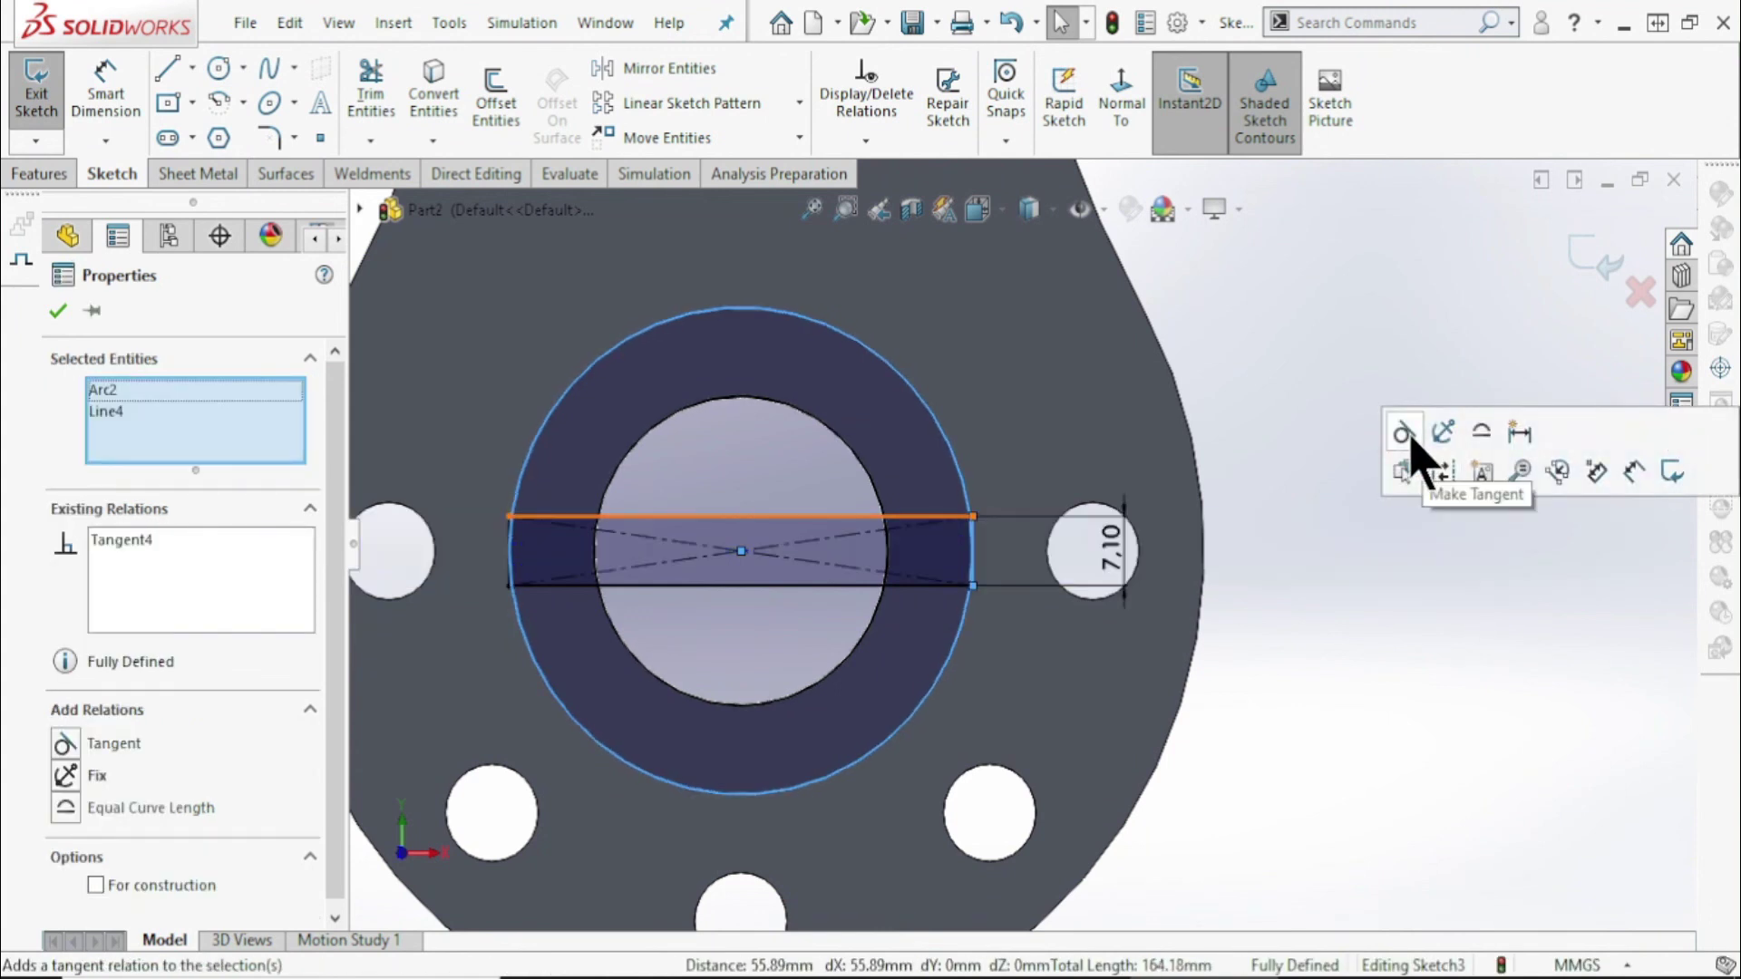
{"action": "left_click", "coordinate": [1310, 413]}
{"action": "scroll", "coordinate": [1315, 412], "scroll_direction": "up", "scroll_amount": 3}
{"action": "middle_click_drag", "start_coordinate": [1302, 466], "coordinate": [1240, 475]}
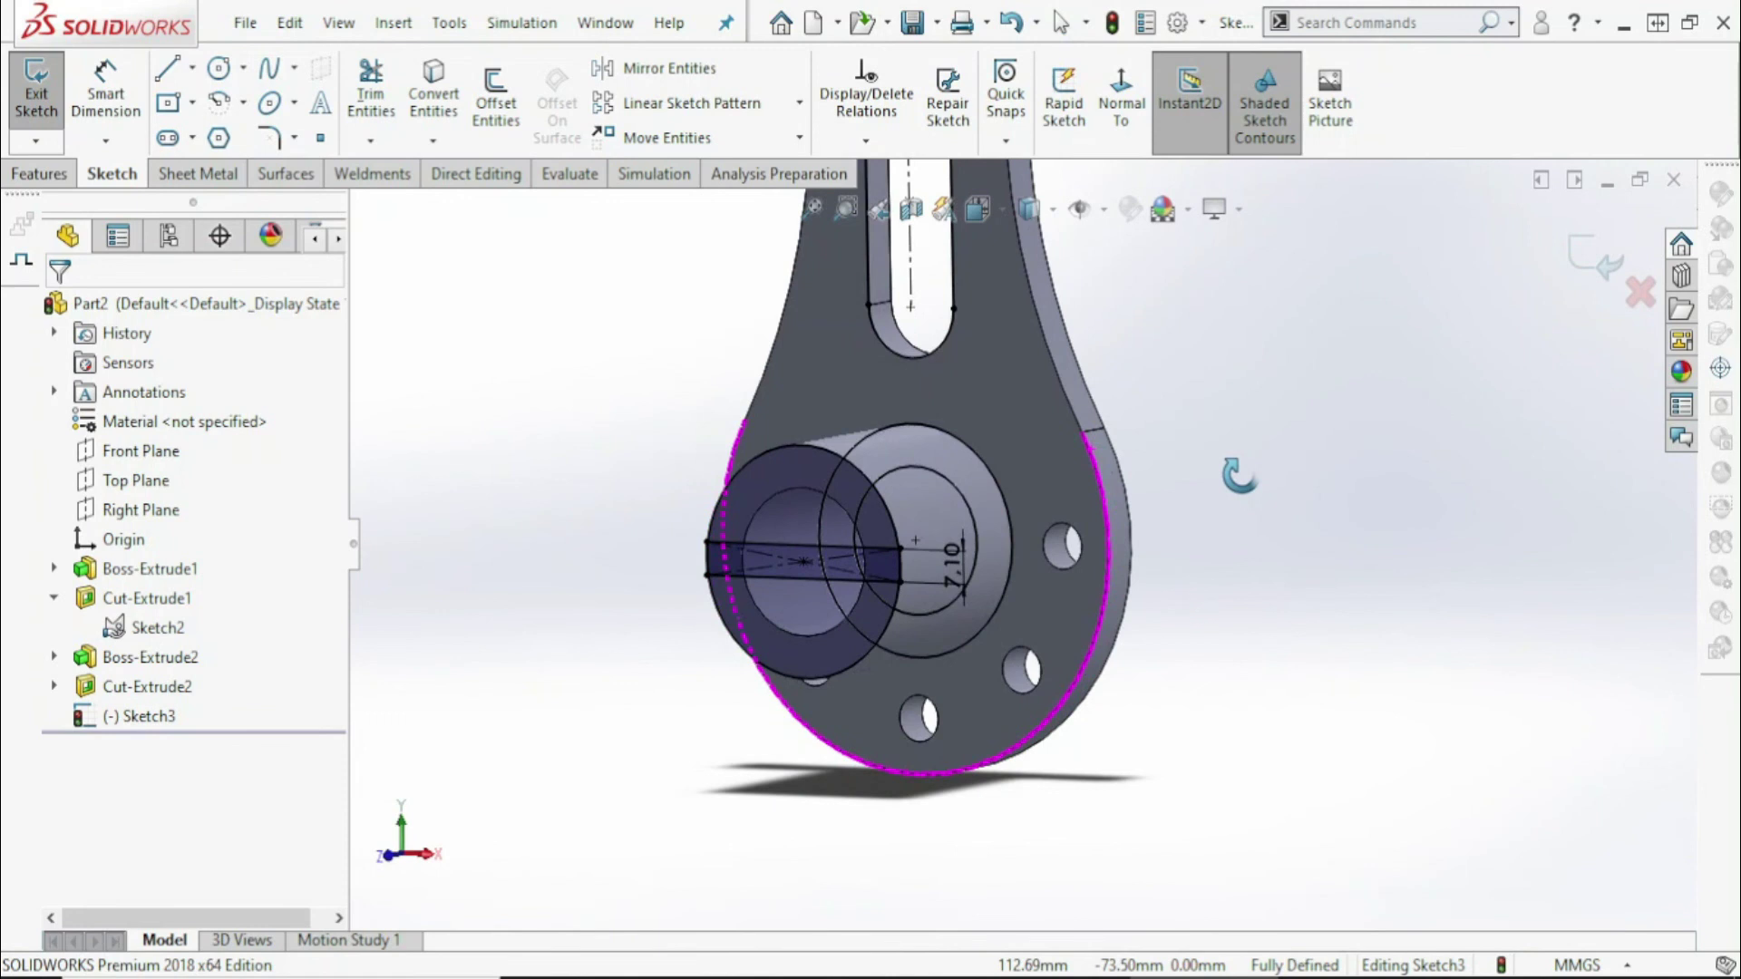
Extruded-cut the slot contour Blind to 12 mm depth, creating Cut-Extrude3
{"action": "left_click", "coordinate": [61, 178]}
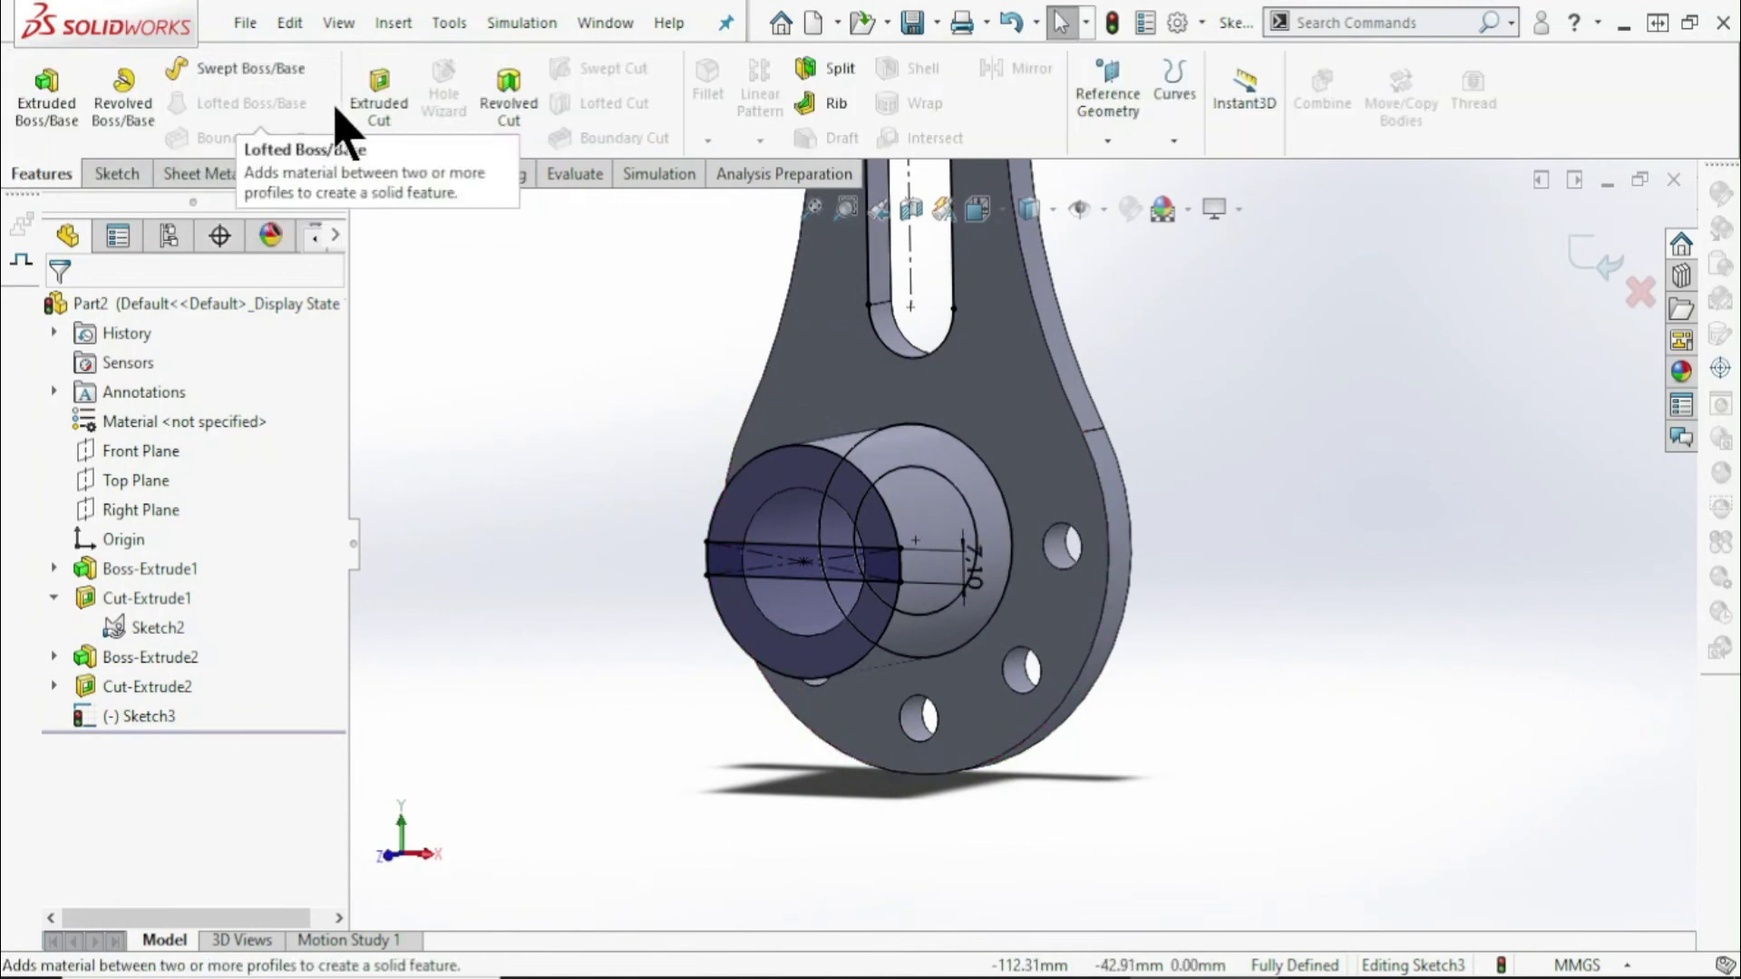
{"action": "left_click", "coordinate": [381, 104]}
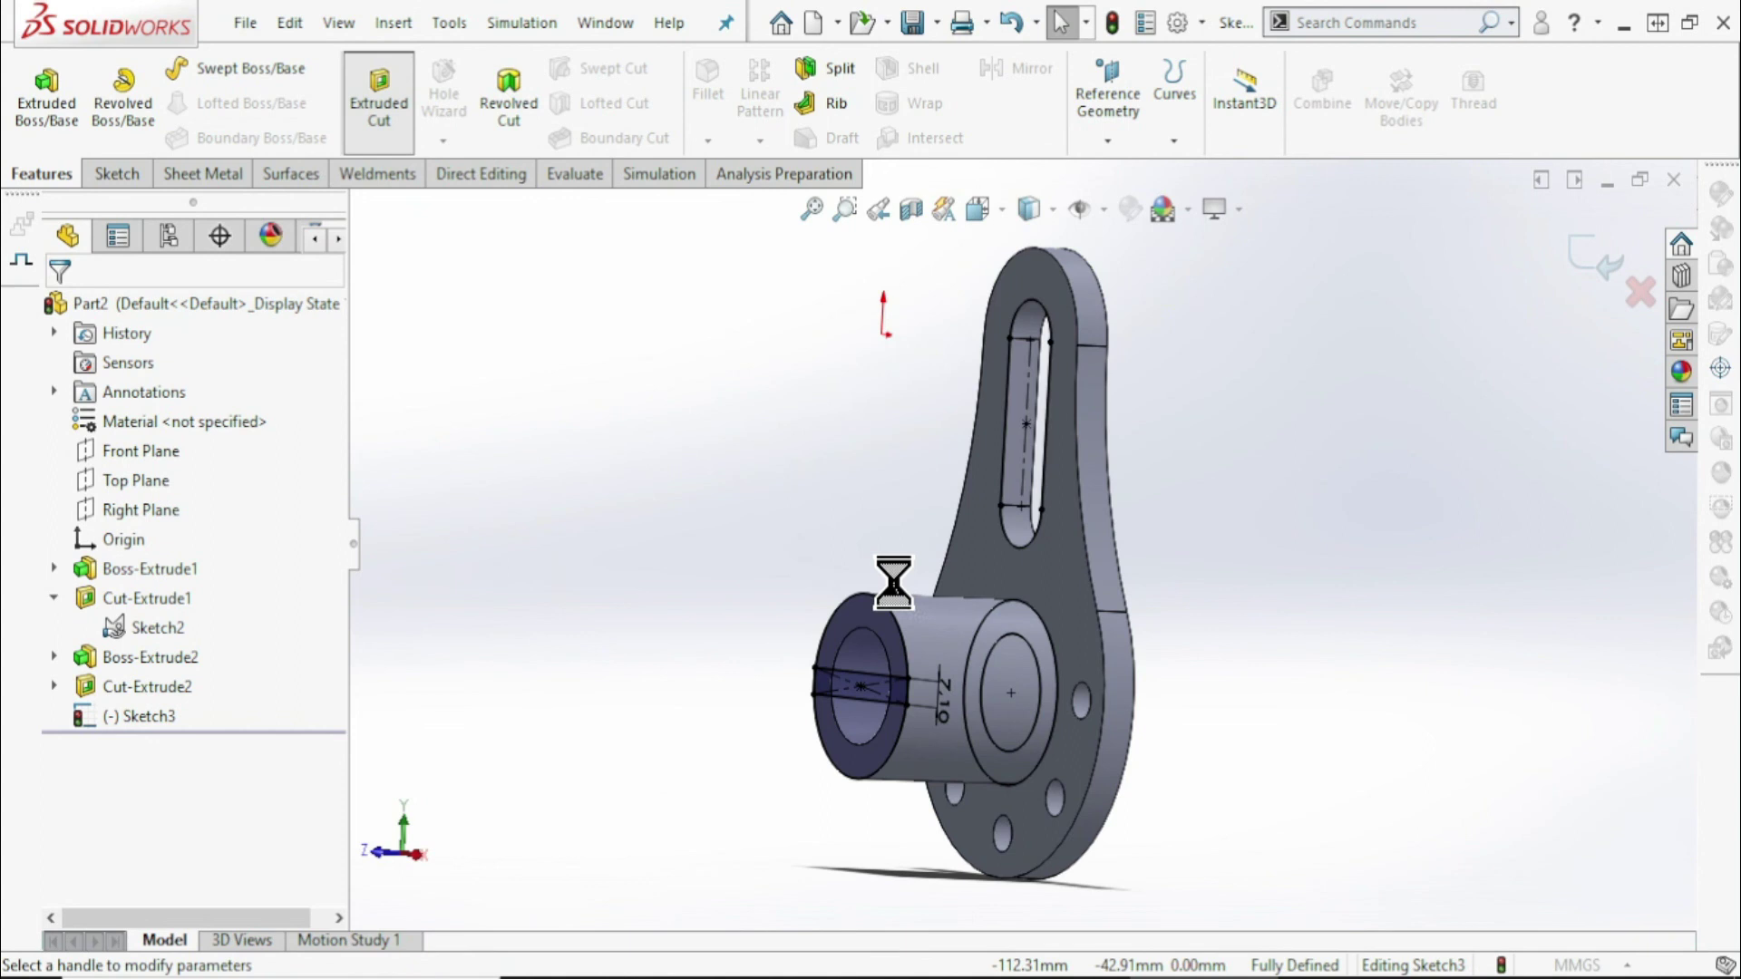
{"action": "left_click", "coordinate": [873, 688]}
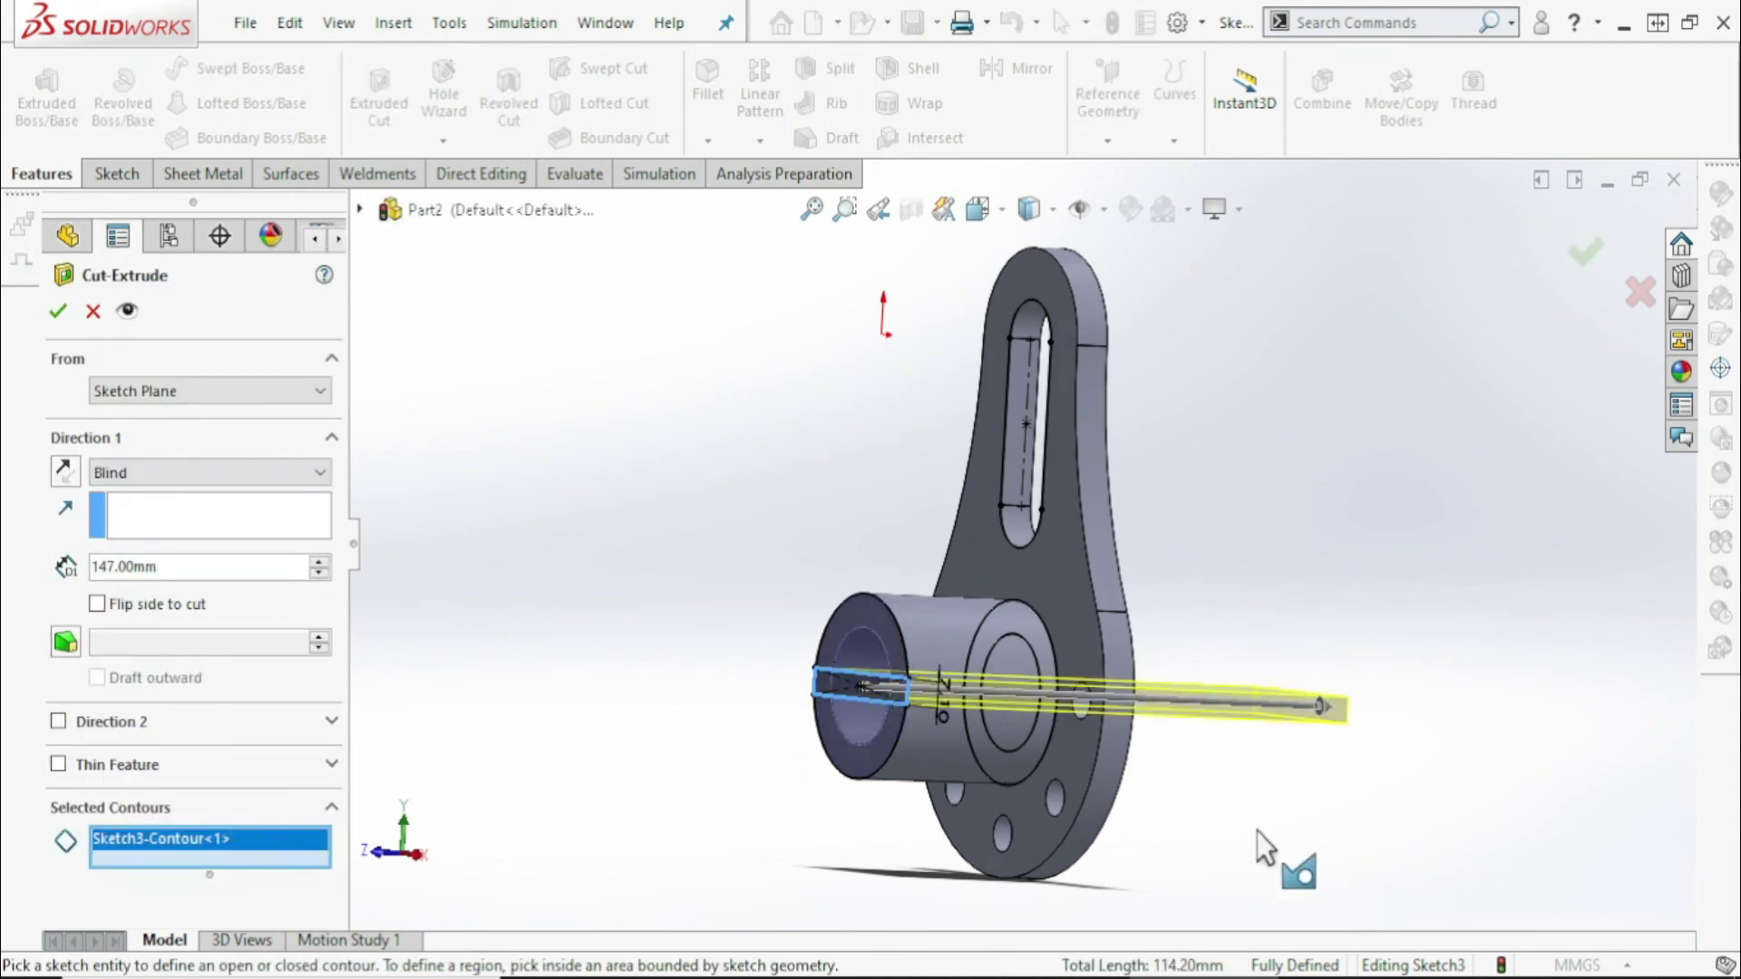
{"action": "key", "text": "alt+Tab"}
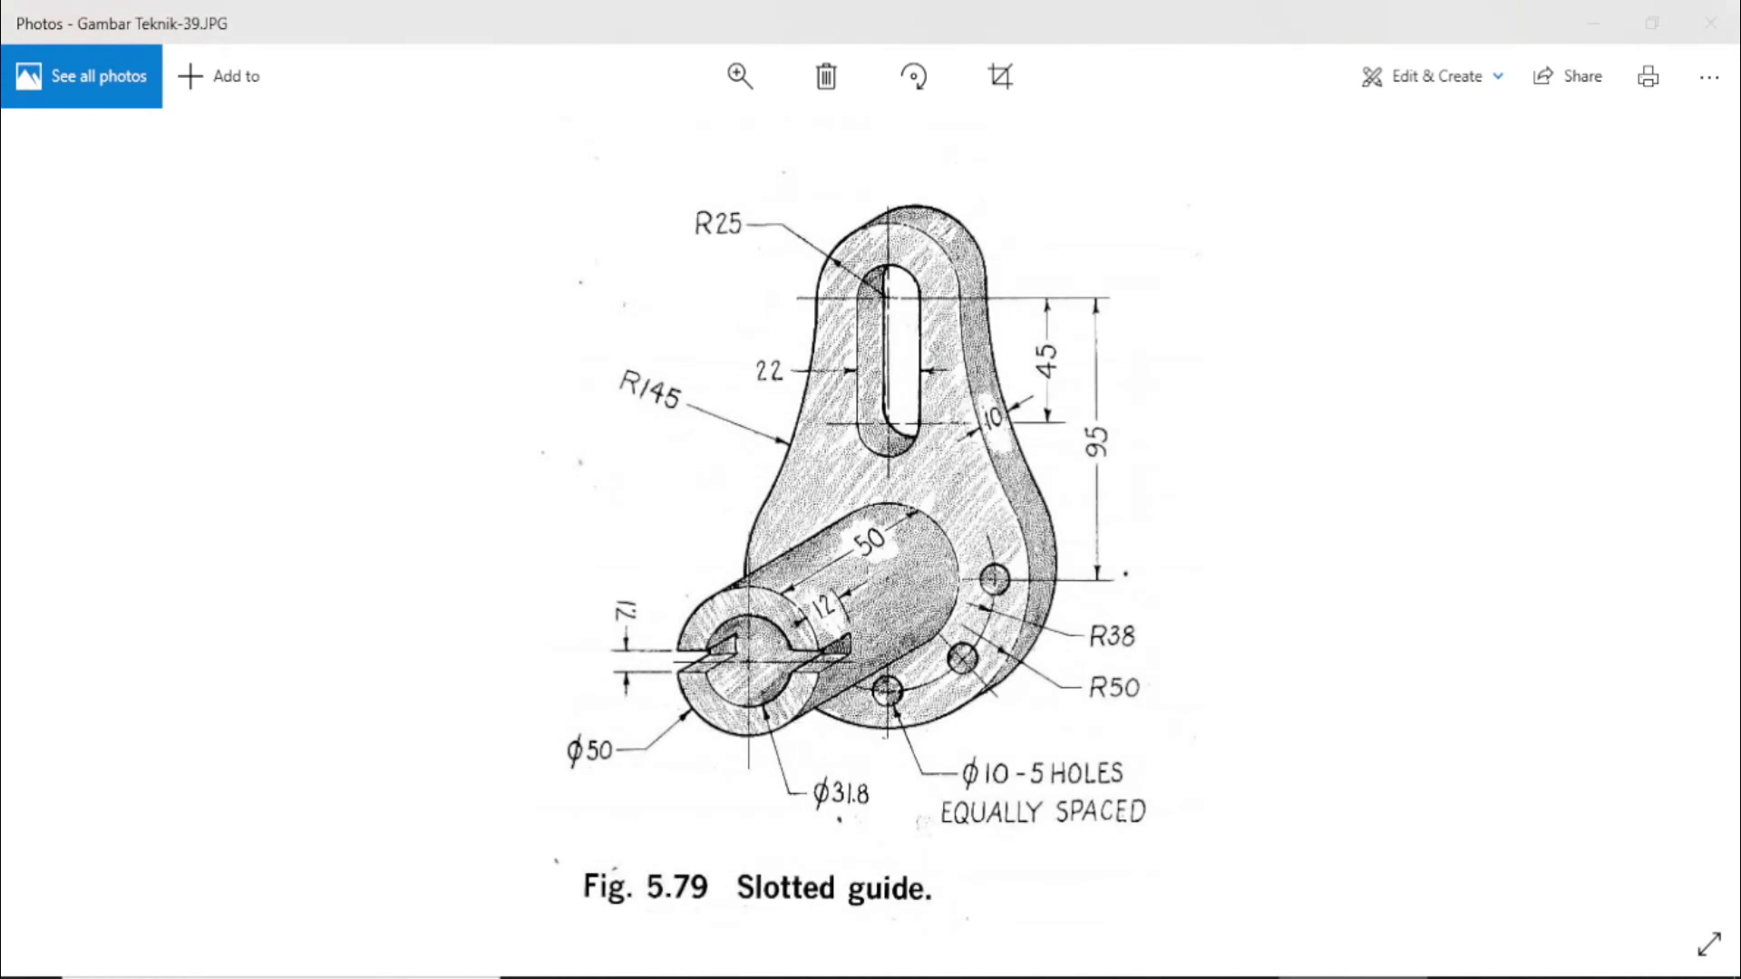
{"action": "key", "text": "alt+Tab"}
{"action": "double_click", "coordinate": [183, 567]}
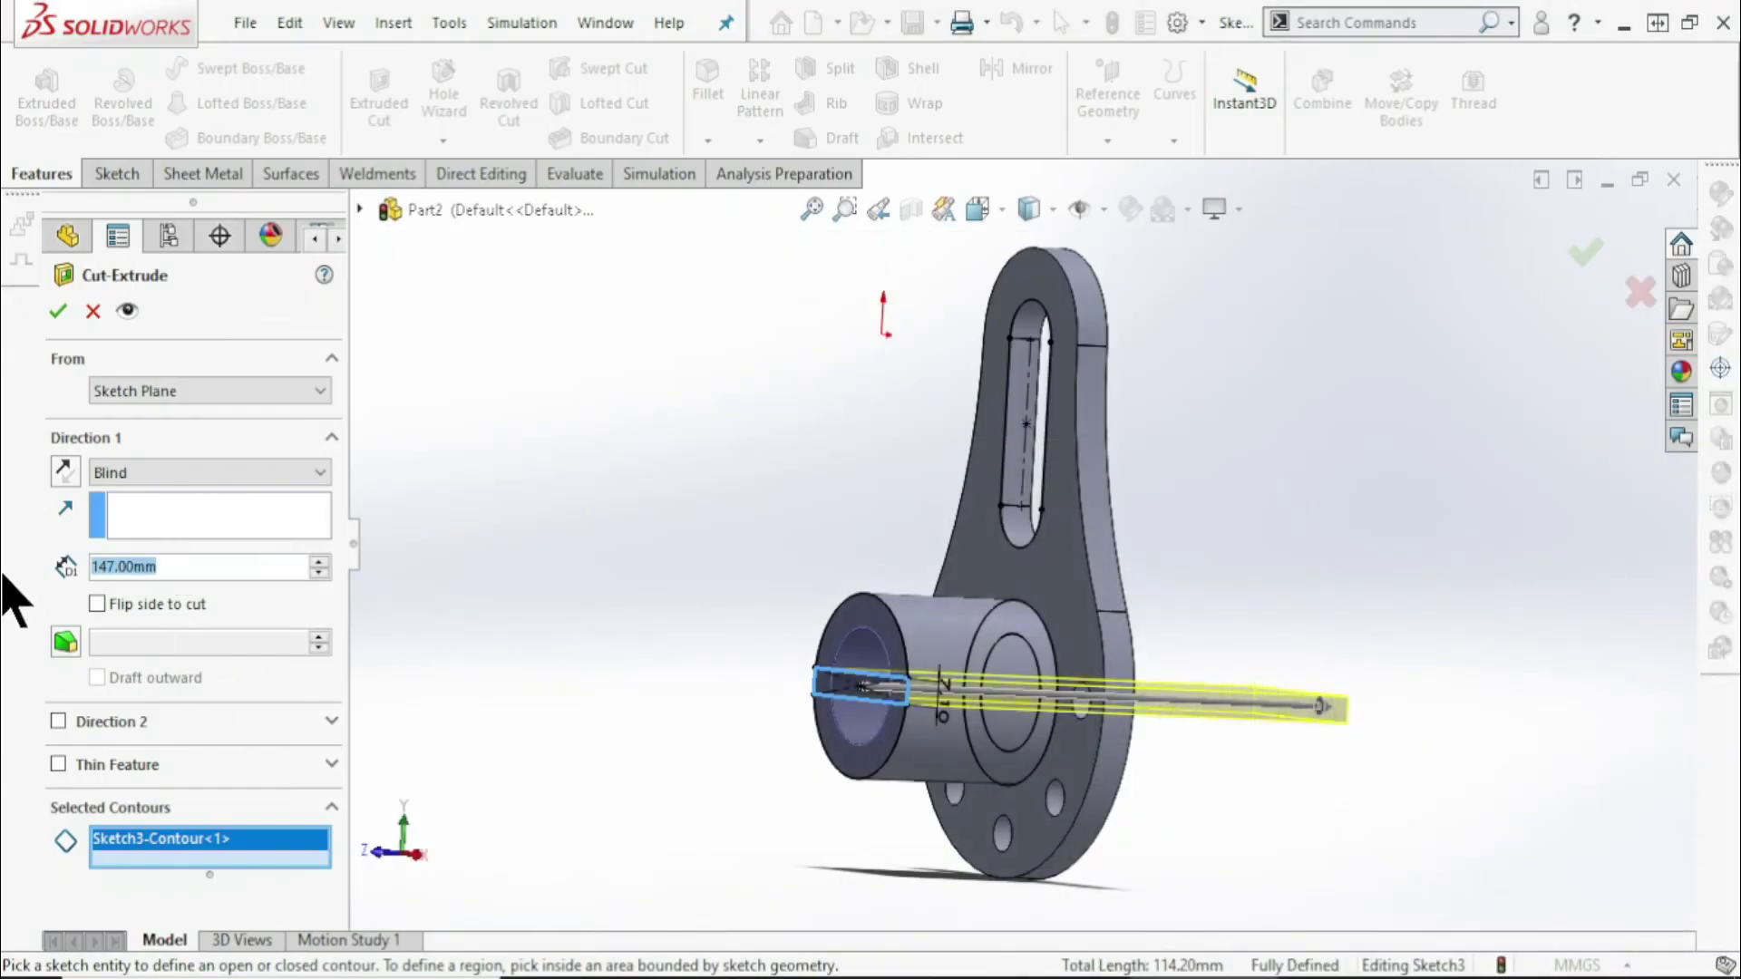
{"action": "type", "text": "12"}
{"action": "key", "text": "Return"}
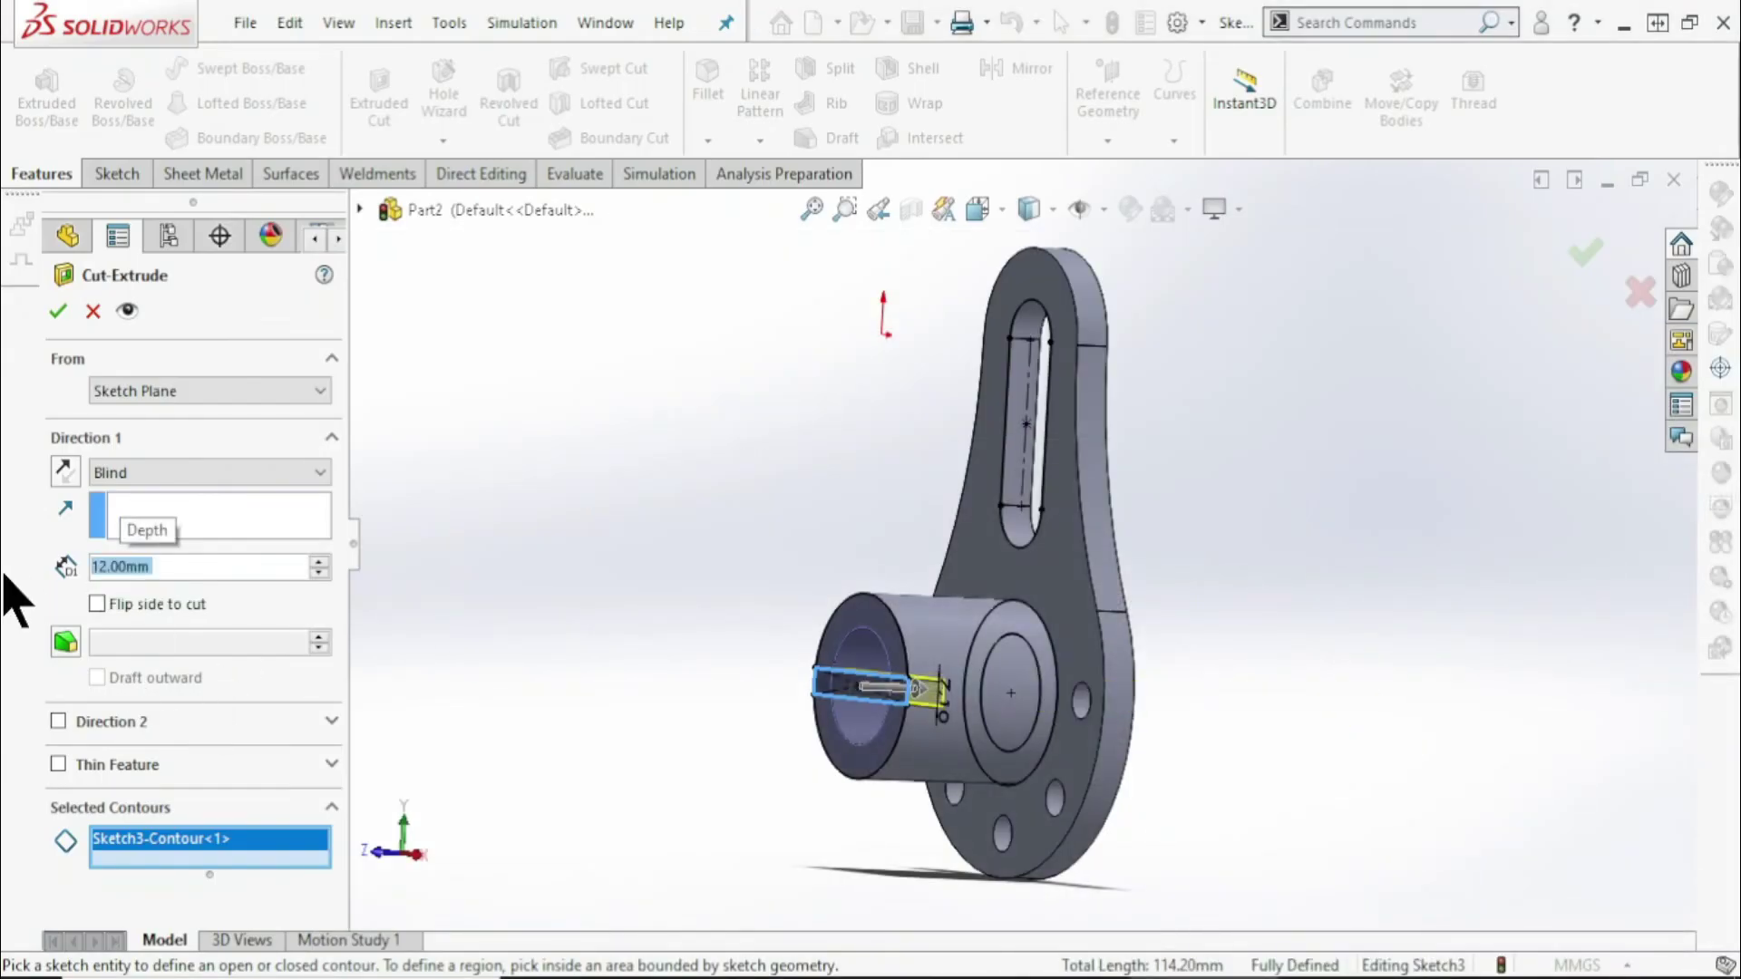
{"action": "left_click", "coordinate": [57, 311]}
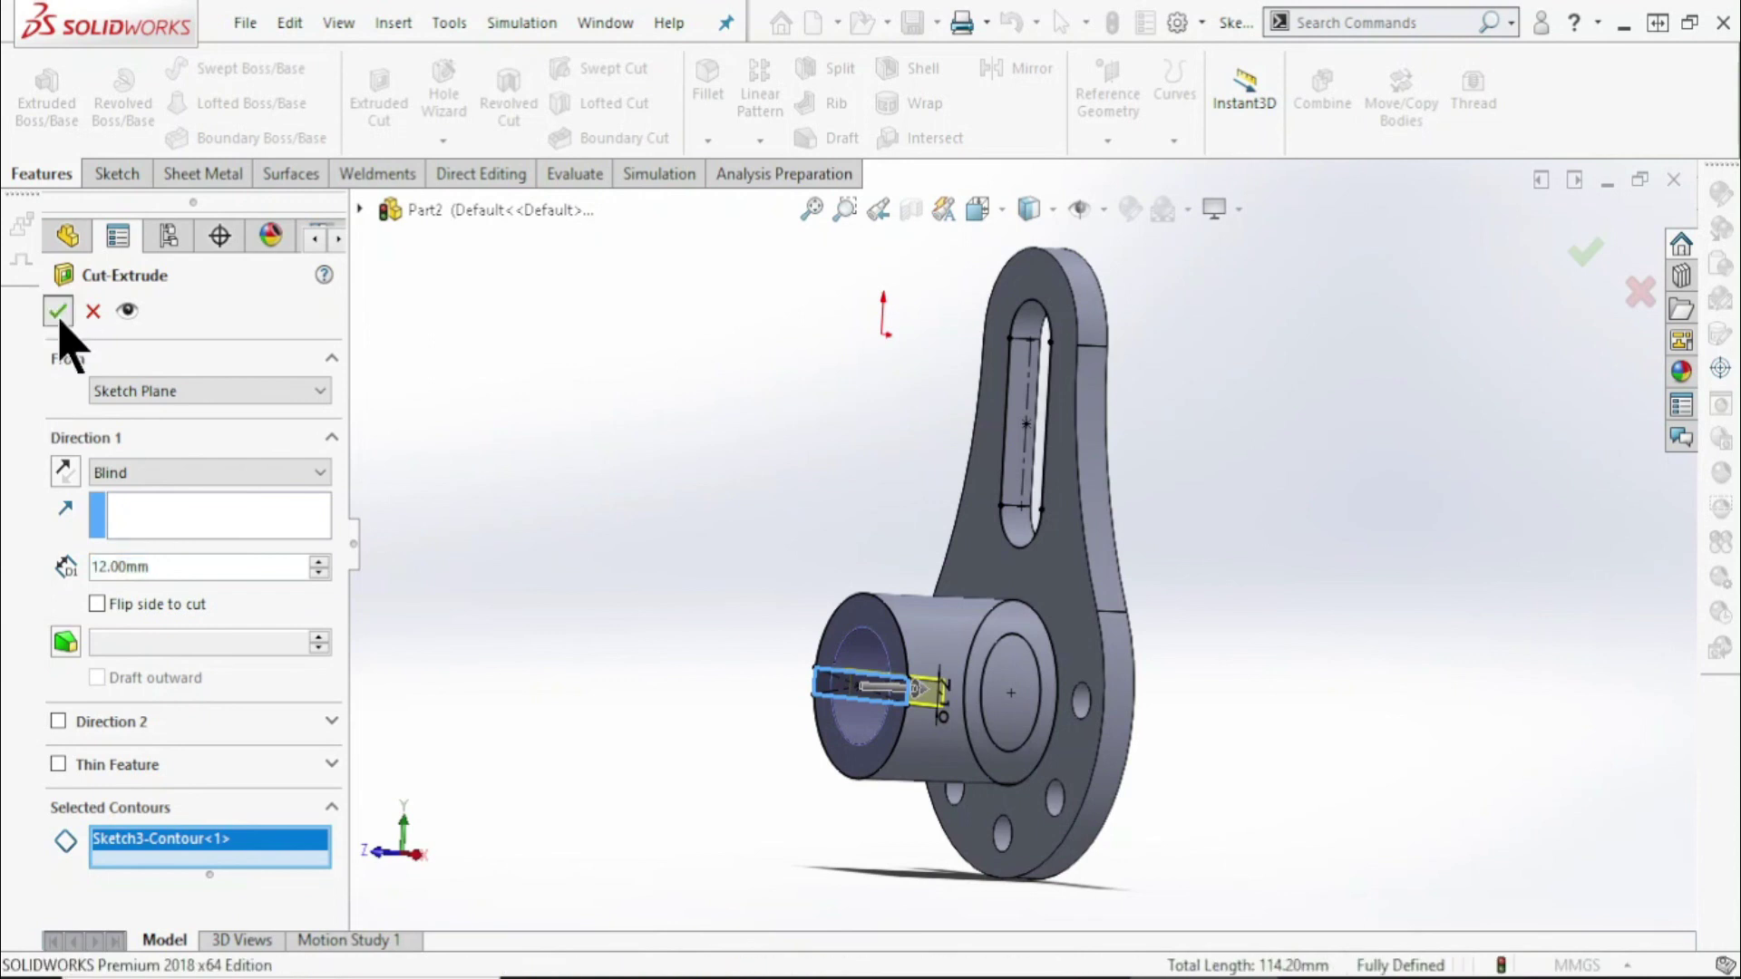
Orbit the keyed hub and compare it against the slotted guide reference drawing
{"action": "mouse_move", "coordinate": [730, 539]}
{"action": "middle_mouse_down"}
{"action": "mouse_move", "coordinate": [808, 497]}
{"action": "mouse_move", "coordinate": [1063, 572]}
{"action": "middle_mouse_up"}
{"action": "key", "text": "alt+Tab"}
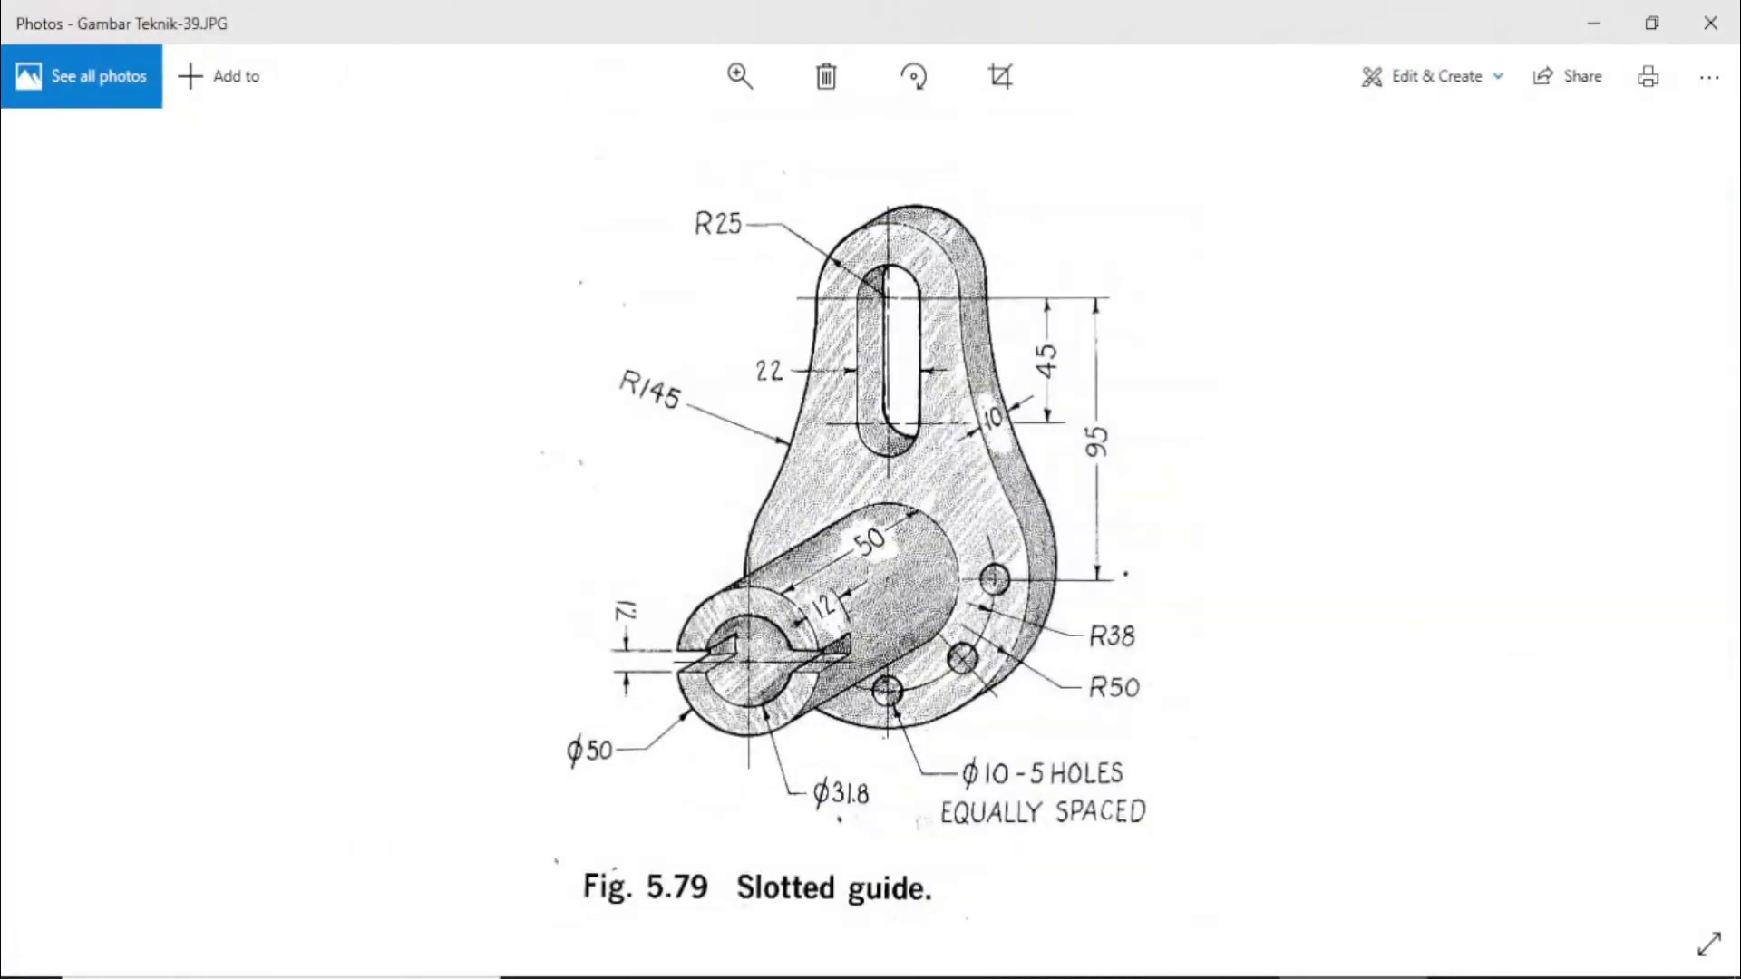
{"action": "key", "text": "alt+Tab"}
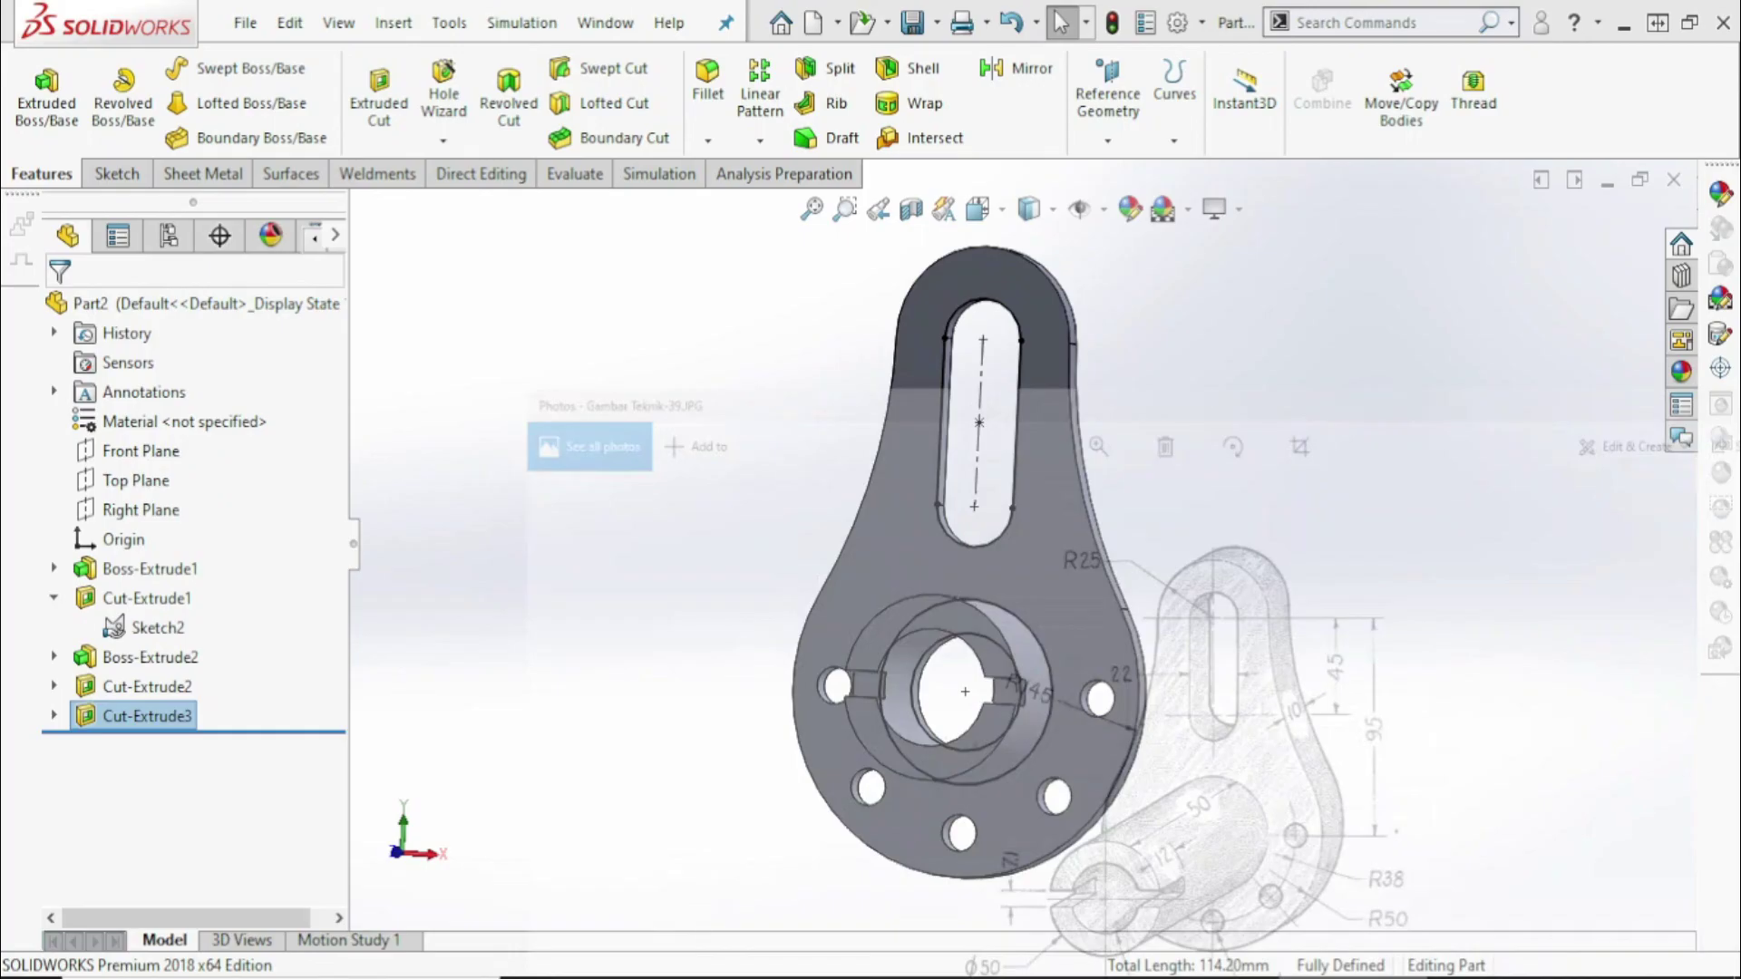
{"action": "middle_click_drag", "start_coordinate": [1204, 627], "coordinate": [1084, 520]}
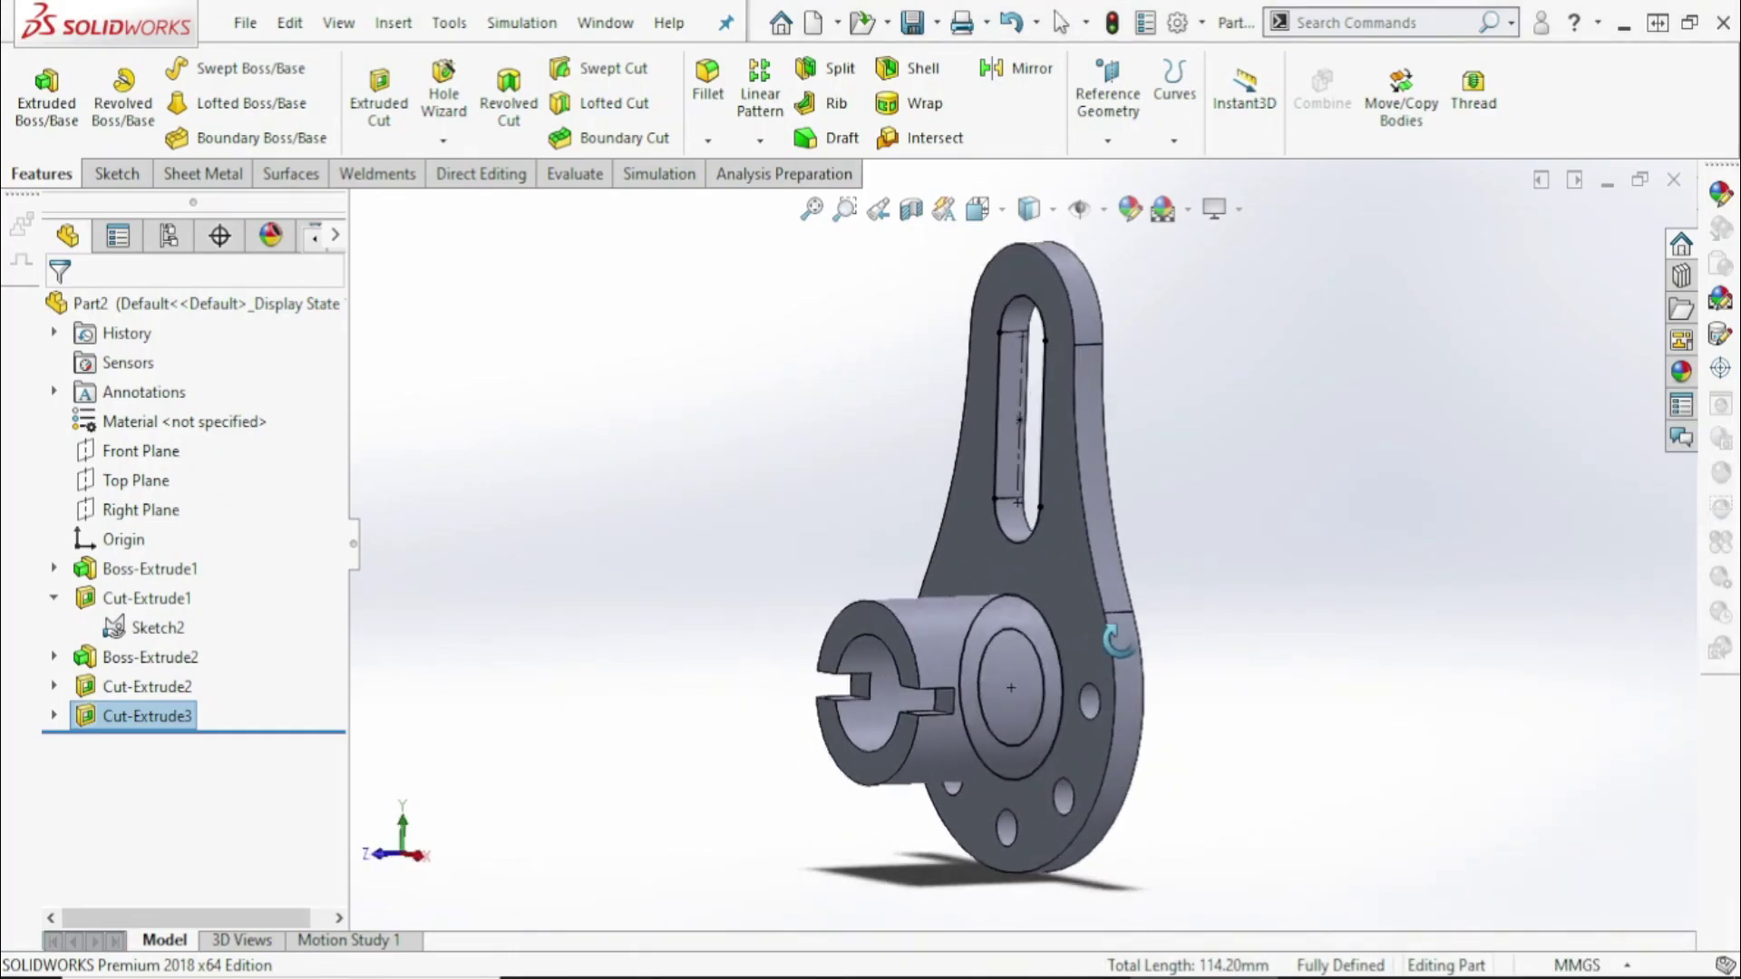
{"action": "left_click", "coordinate": [1010, 417]}
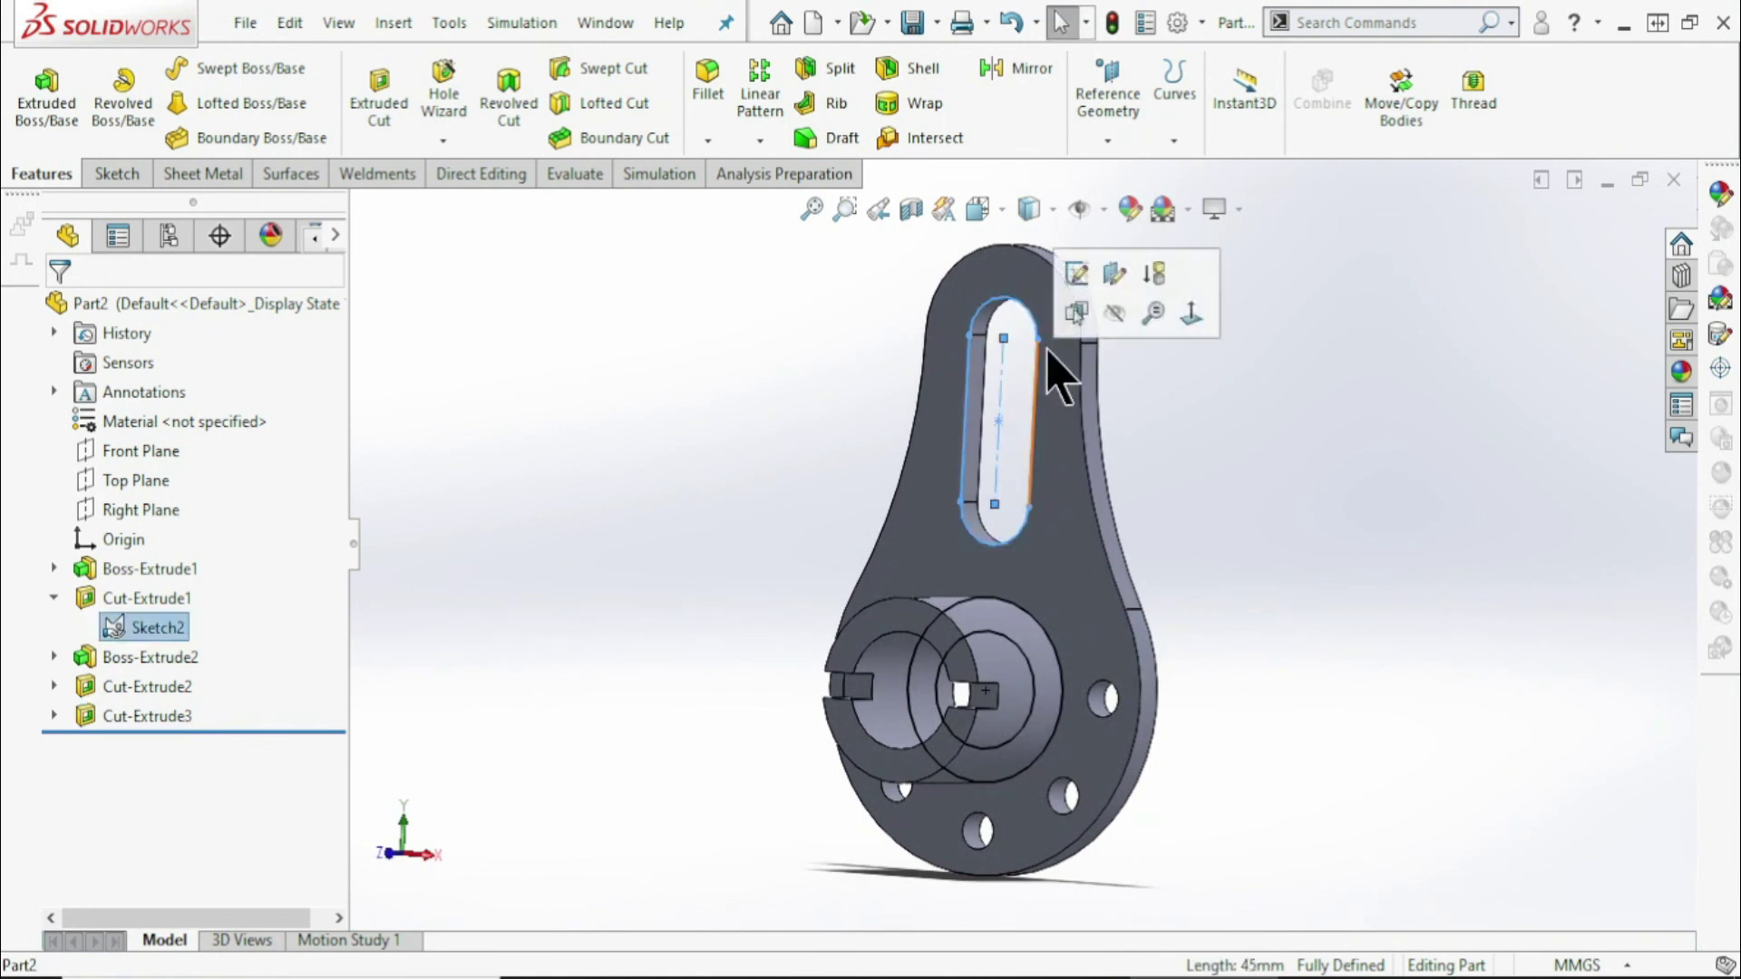
{"action": "left_click", "coordinate": [1129, 329]}
{"action": "mouse_move", "coordinate": [1154, 564]}
{"action": "middle_mouse_down"}
{"action": "mouse_move", "coordinate": [1310, 555]}
{"action": "mouse_move", "coordinate": [1205, 611]}
{"action": "mouse_move", "coordinate": [1263, 591]}
{"action": "middle_mouse_up"}
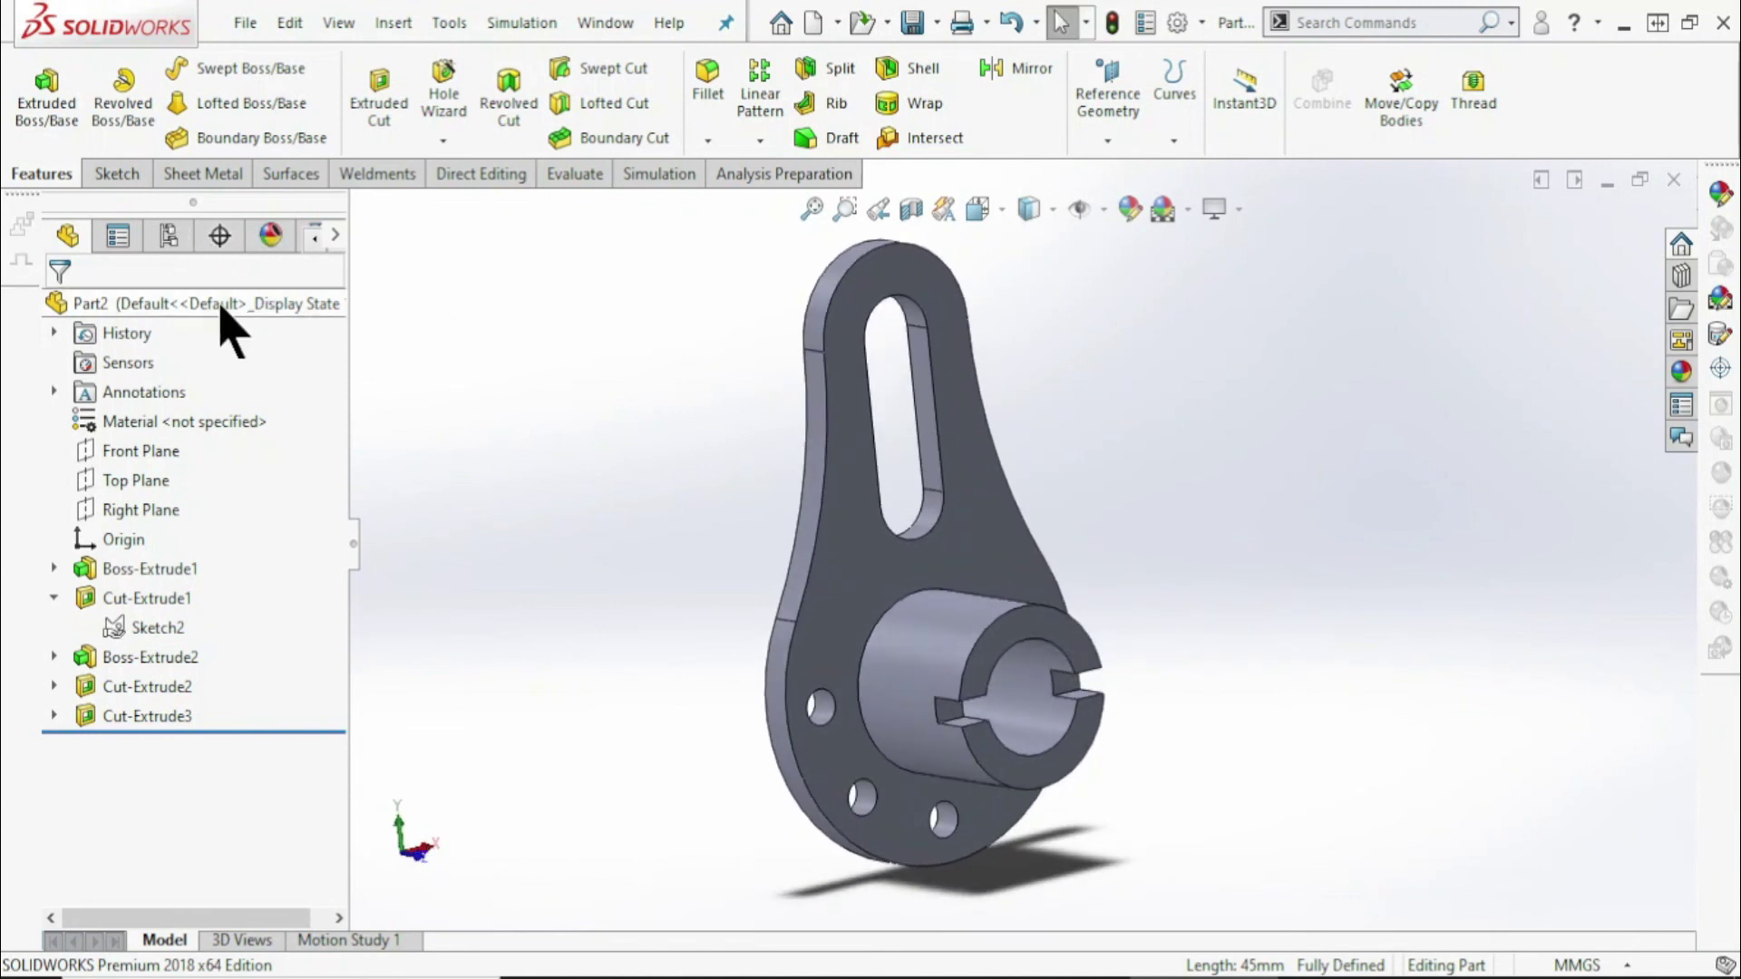
{"action": "left_click", "coordinate": [222, 311]}
Apply the black-and-white checkerboard texture appearance to the whole Part2
{"action": "right_click", "coordinate": [222, 311]}
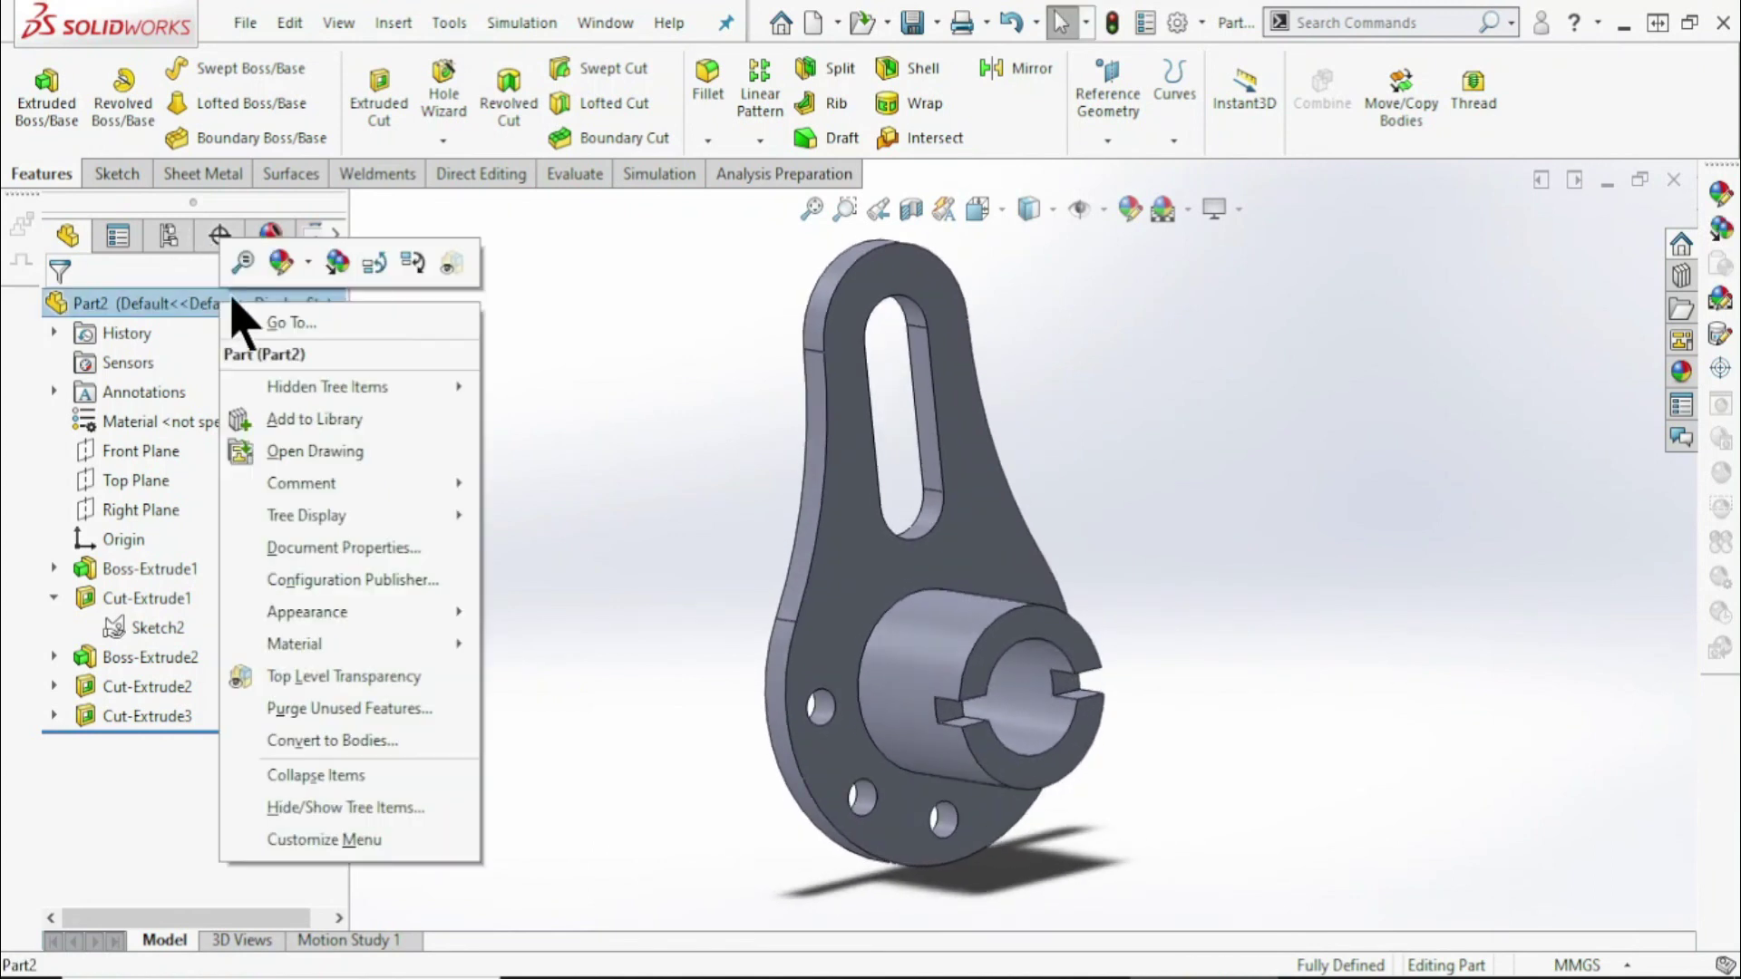
{"action": "left_click", "coordinate": [309, 264]}
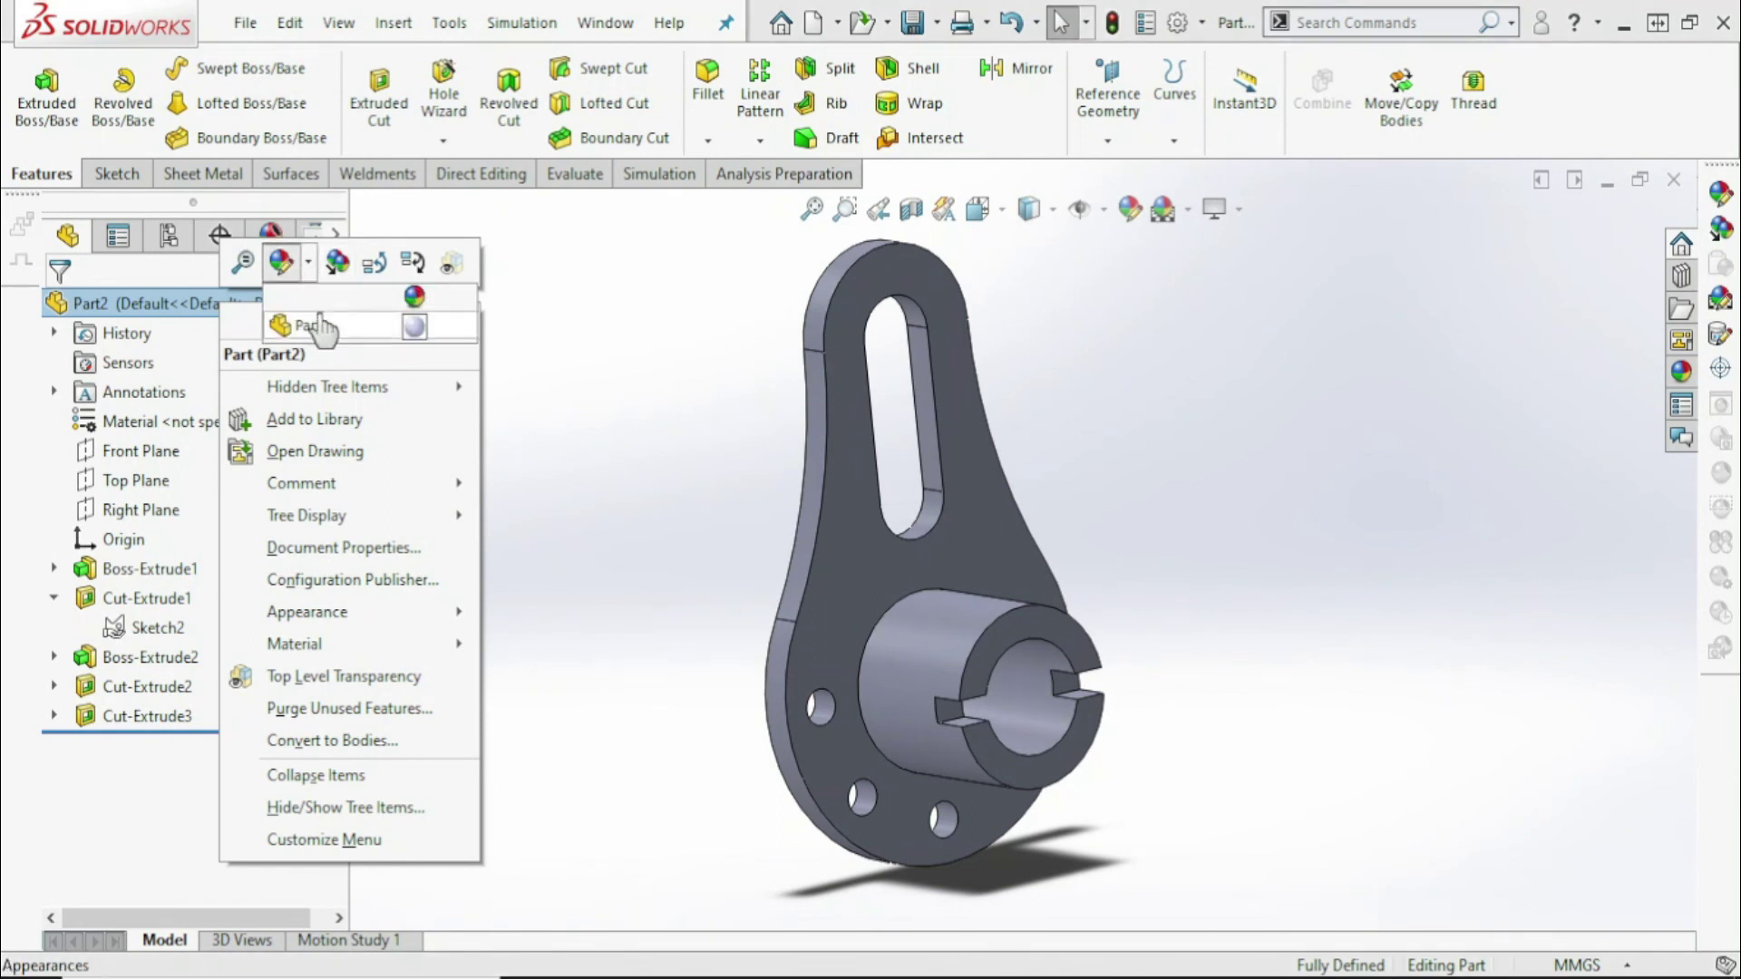
{"action": "left_click", "coordinate": [294, 325]}
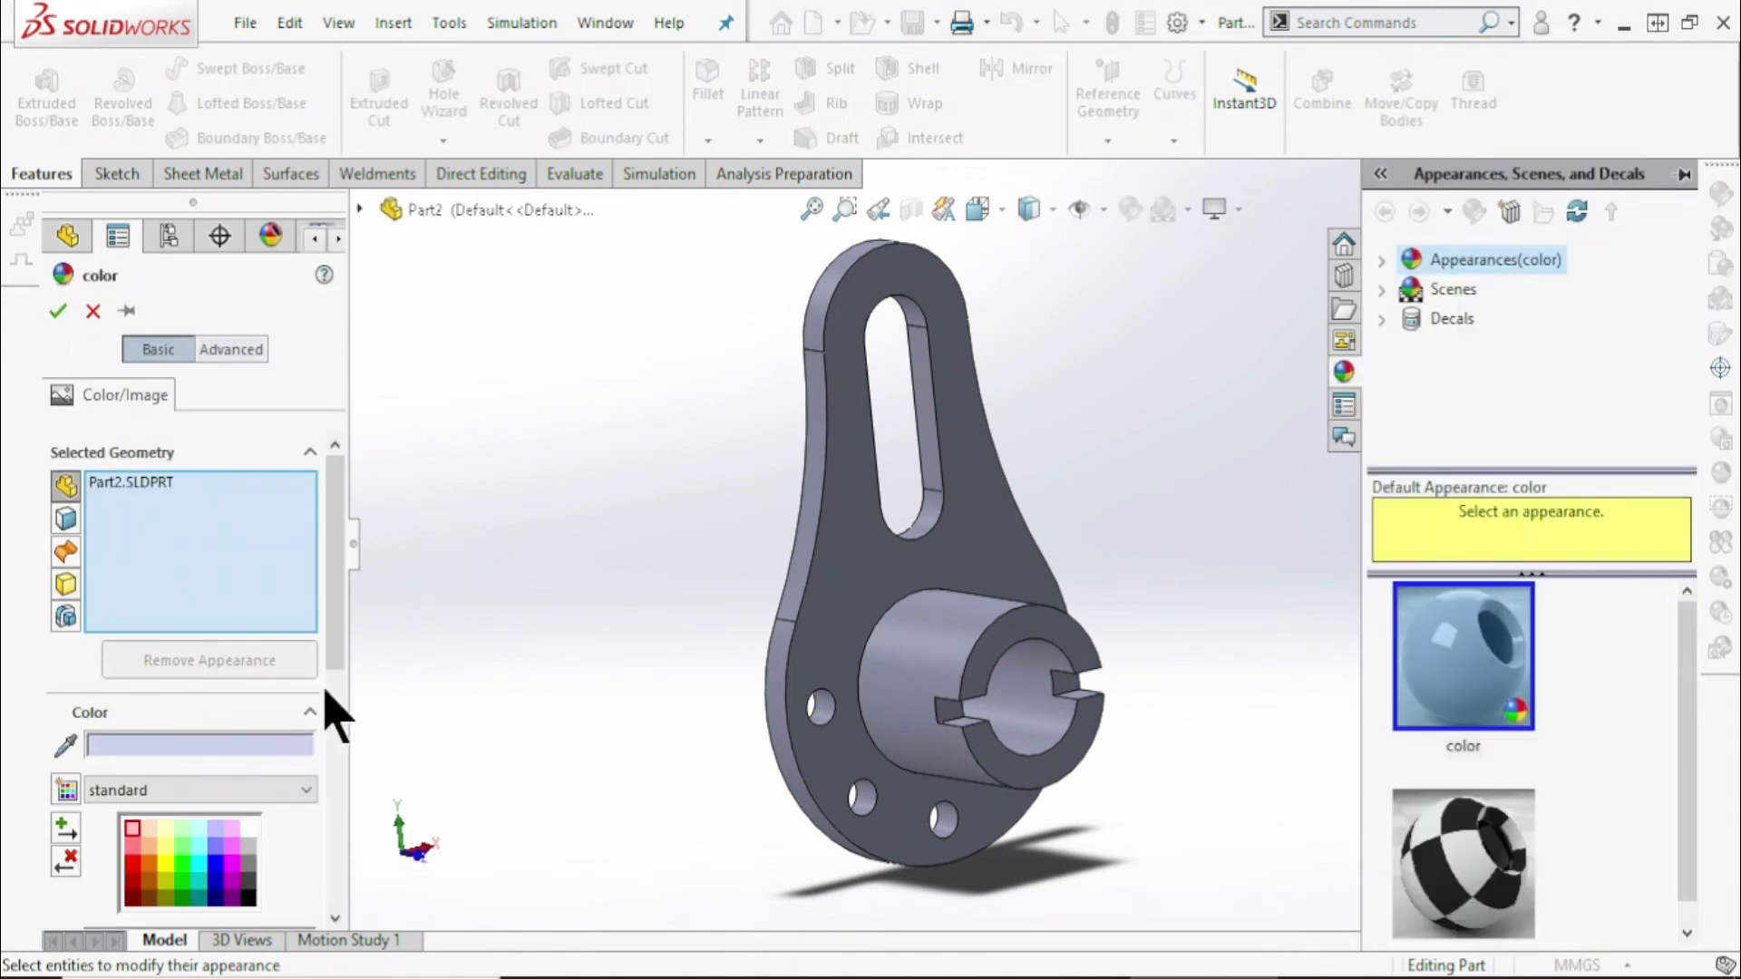
{"action": "scroll", "coordinate": [1487, 816], "scroll_direction": "down", "scroll_amount": 1}
{"action": "left_click_drag", "start_coordinate": [1487, 834], "coordinate": [886, 564]}
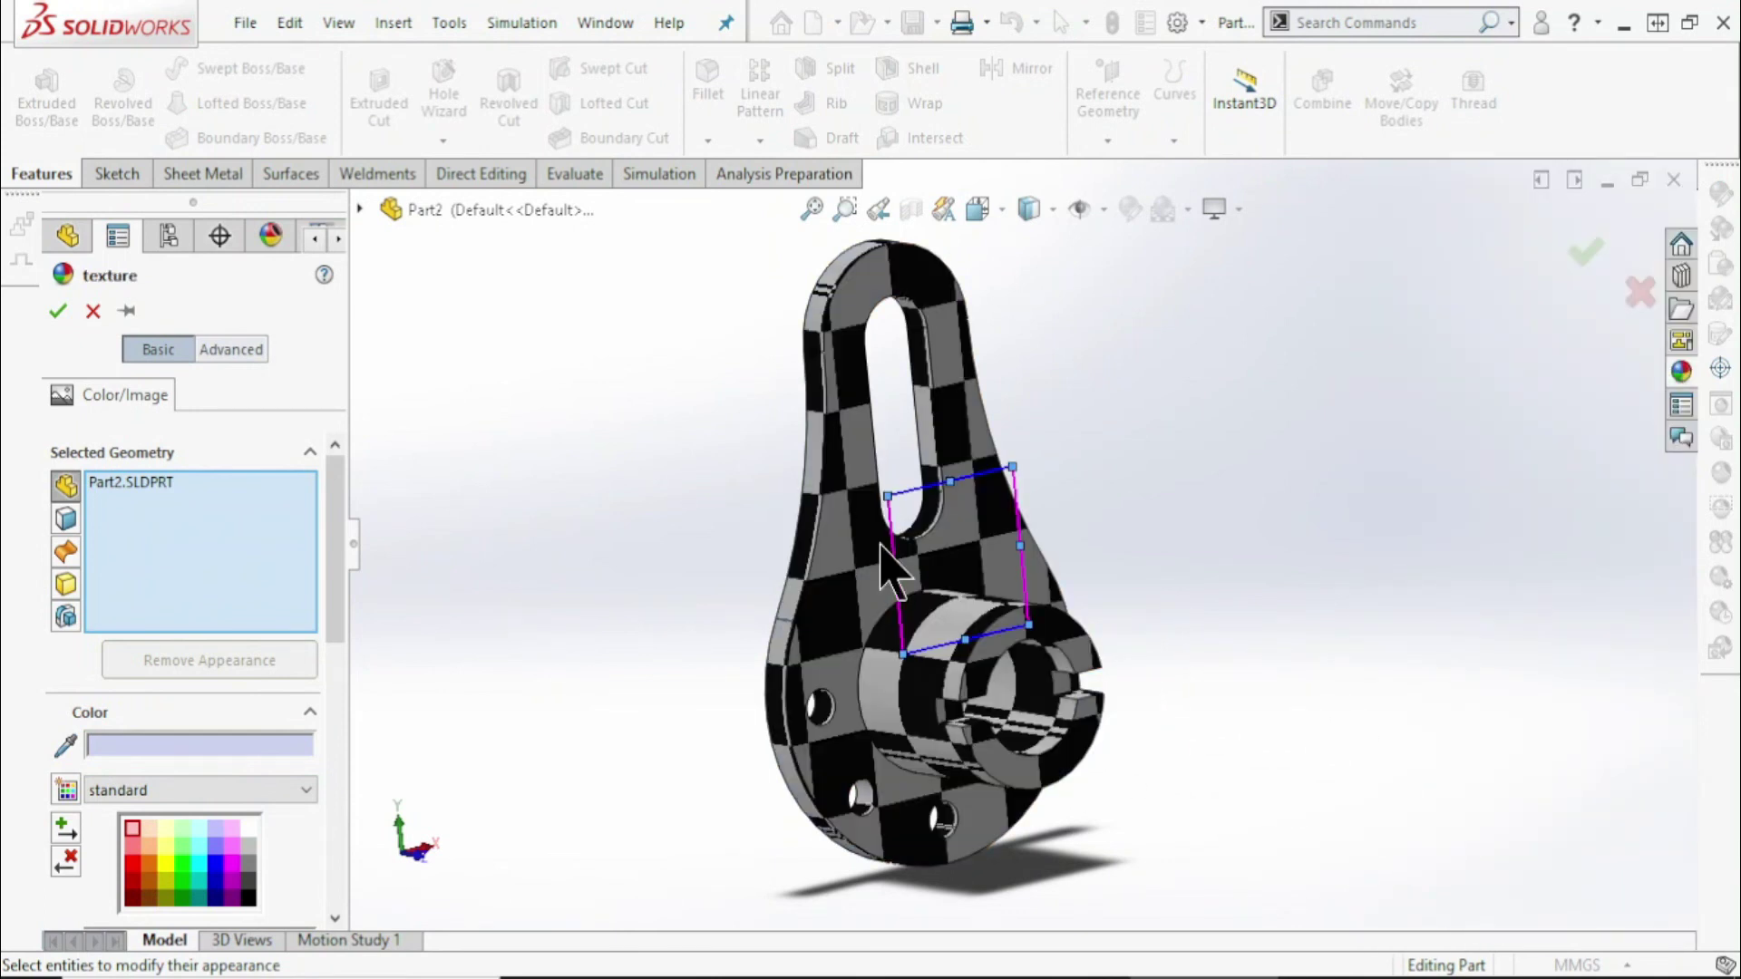
{"action": "mouse_move", "coordinate": [1186, 616]}
{"action": "middle_mouse_down"}
{"action": "mouse_move", "coordinate": [1122, 616]}
{"action": "mouse_move", "coordinate": [3, 208]}
{"action": "middle_mouse_up"}
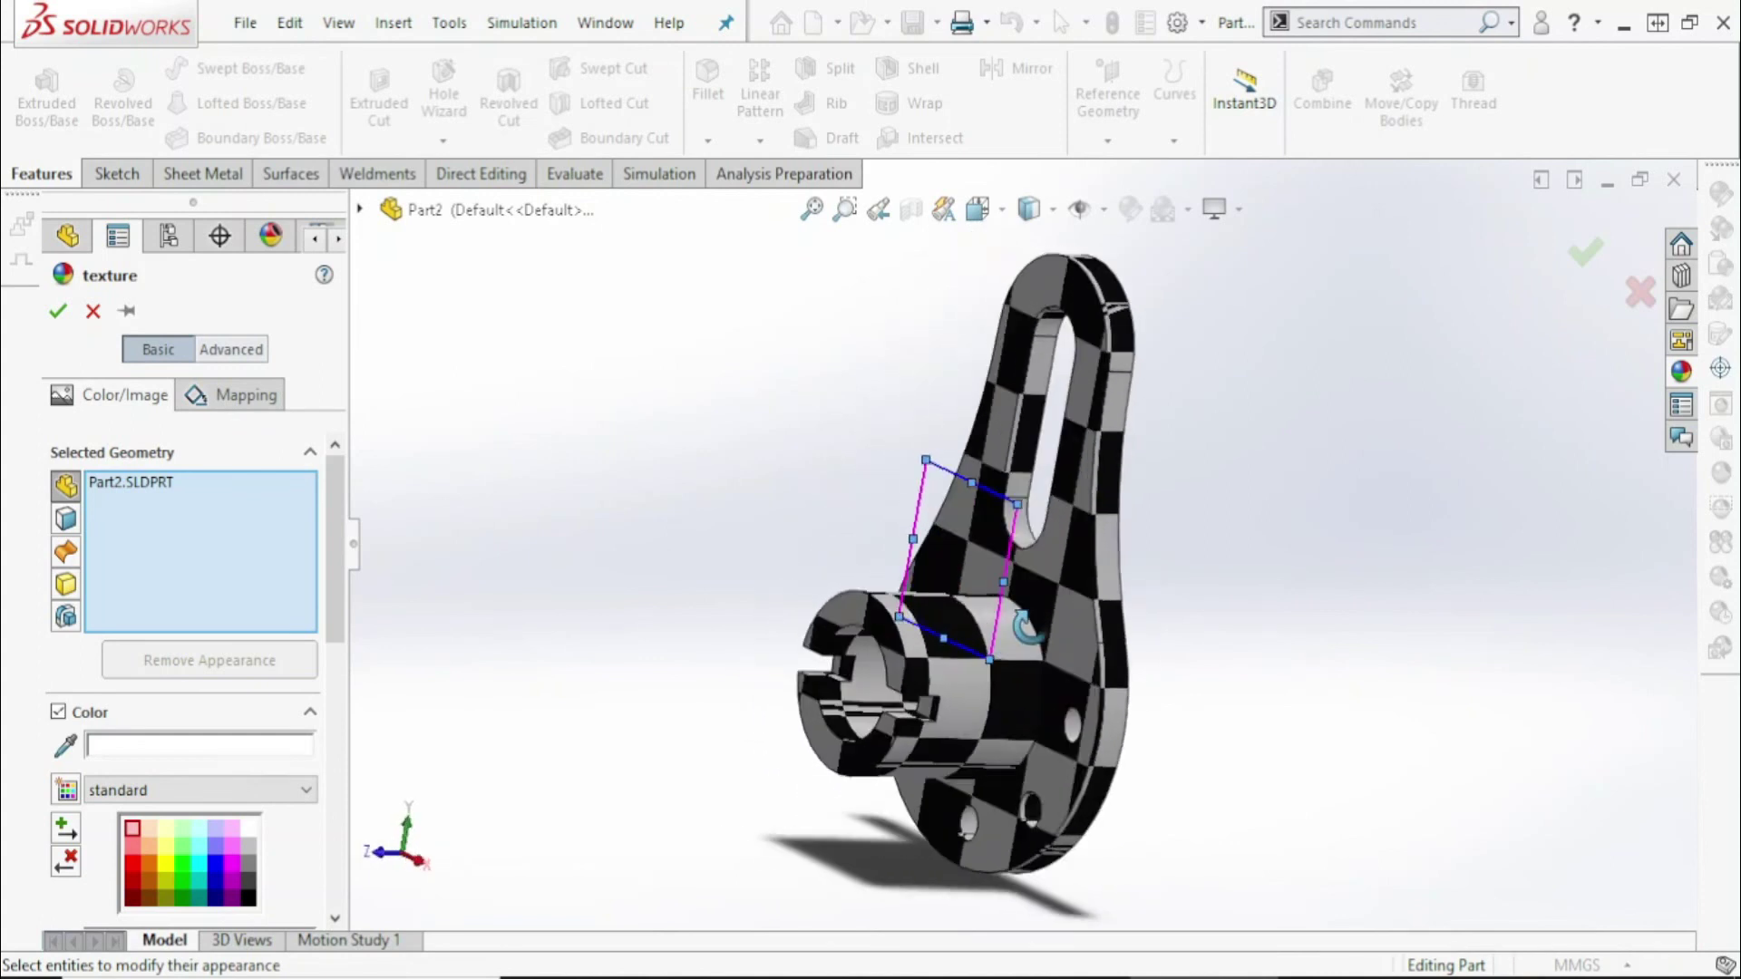
{"action": "left_click", "coordinate": [58, 311]}
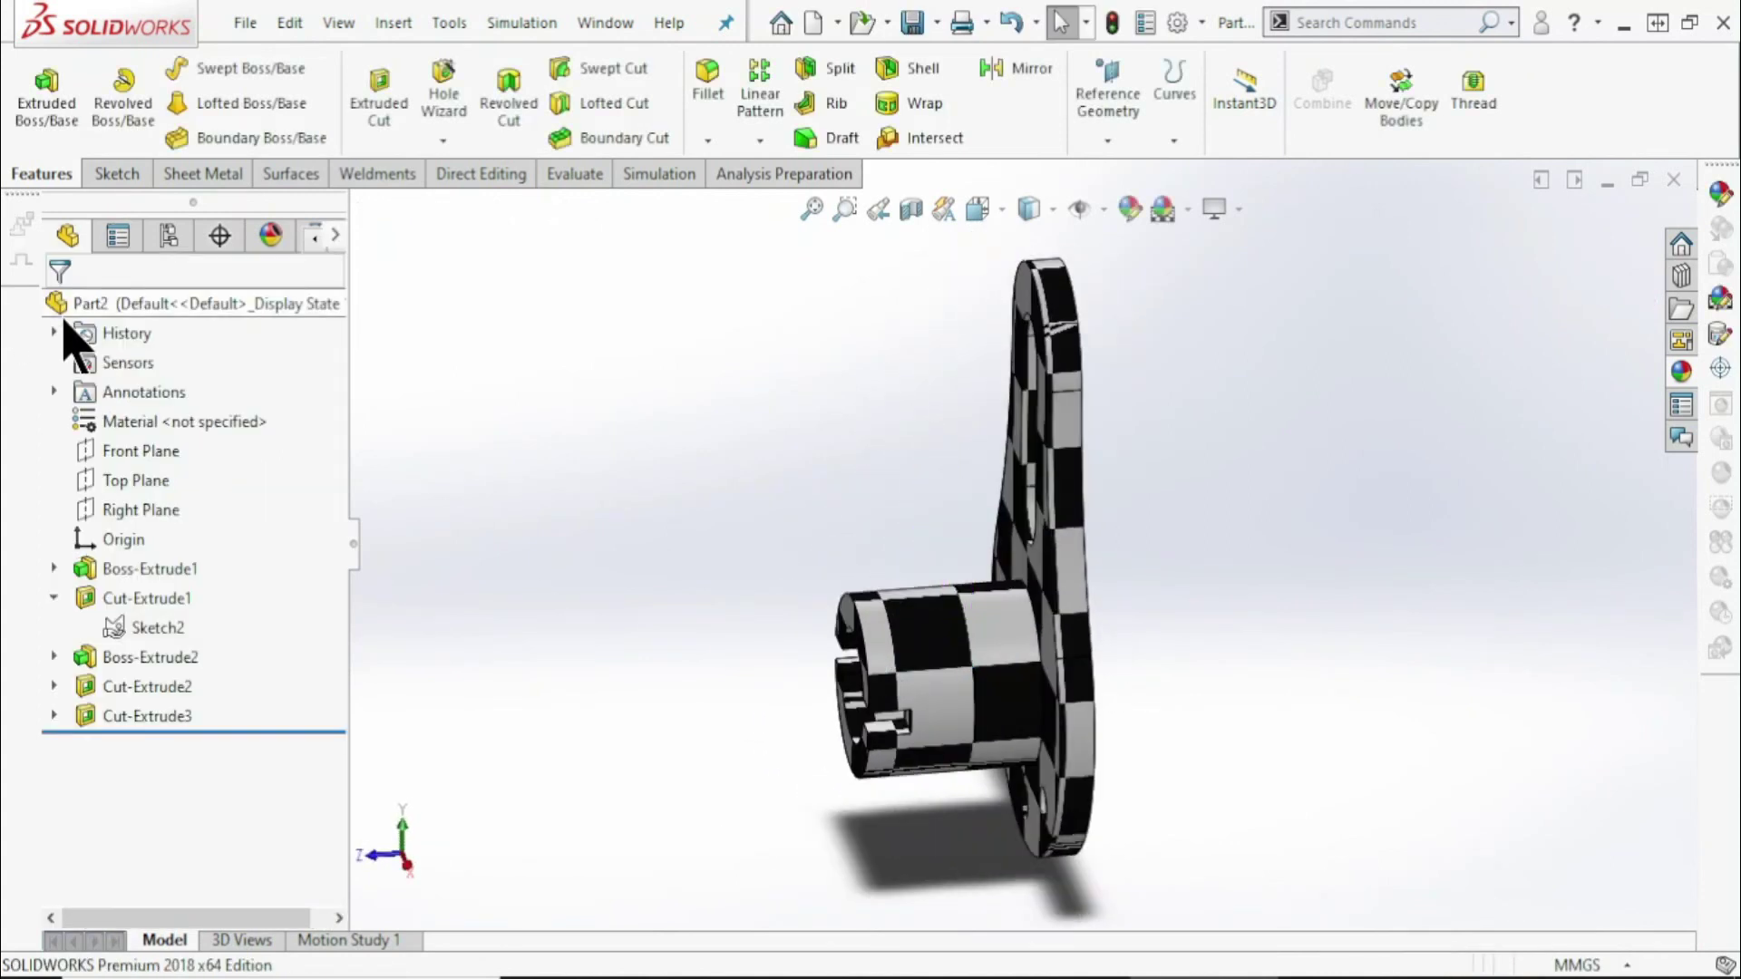
Display the textured part in the isometric view orientation
{"action": "left_click", "coordinate": [1002, 212]}
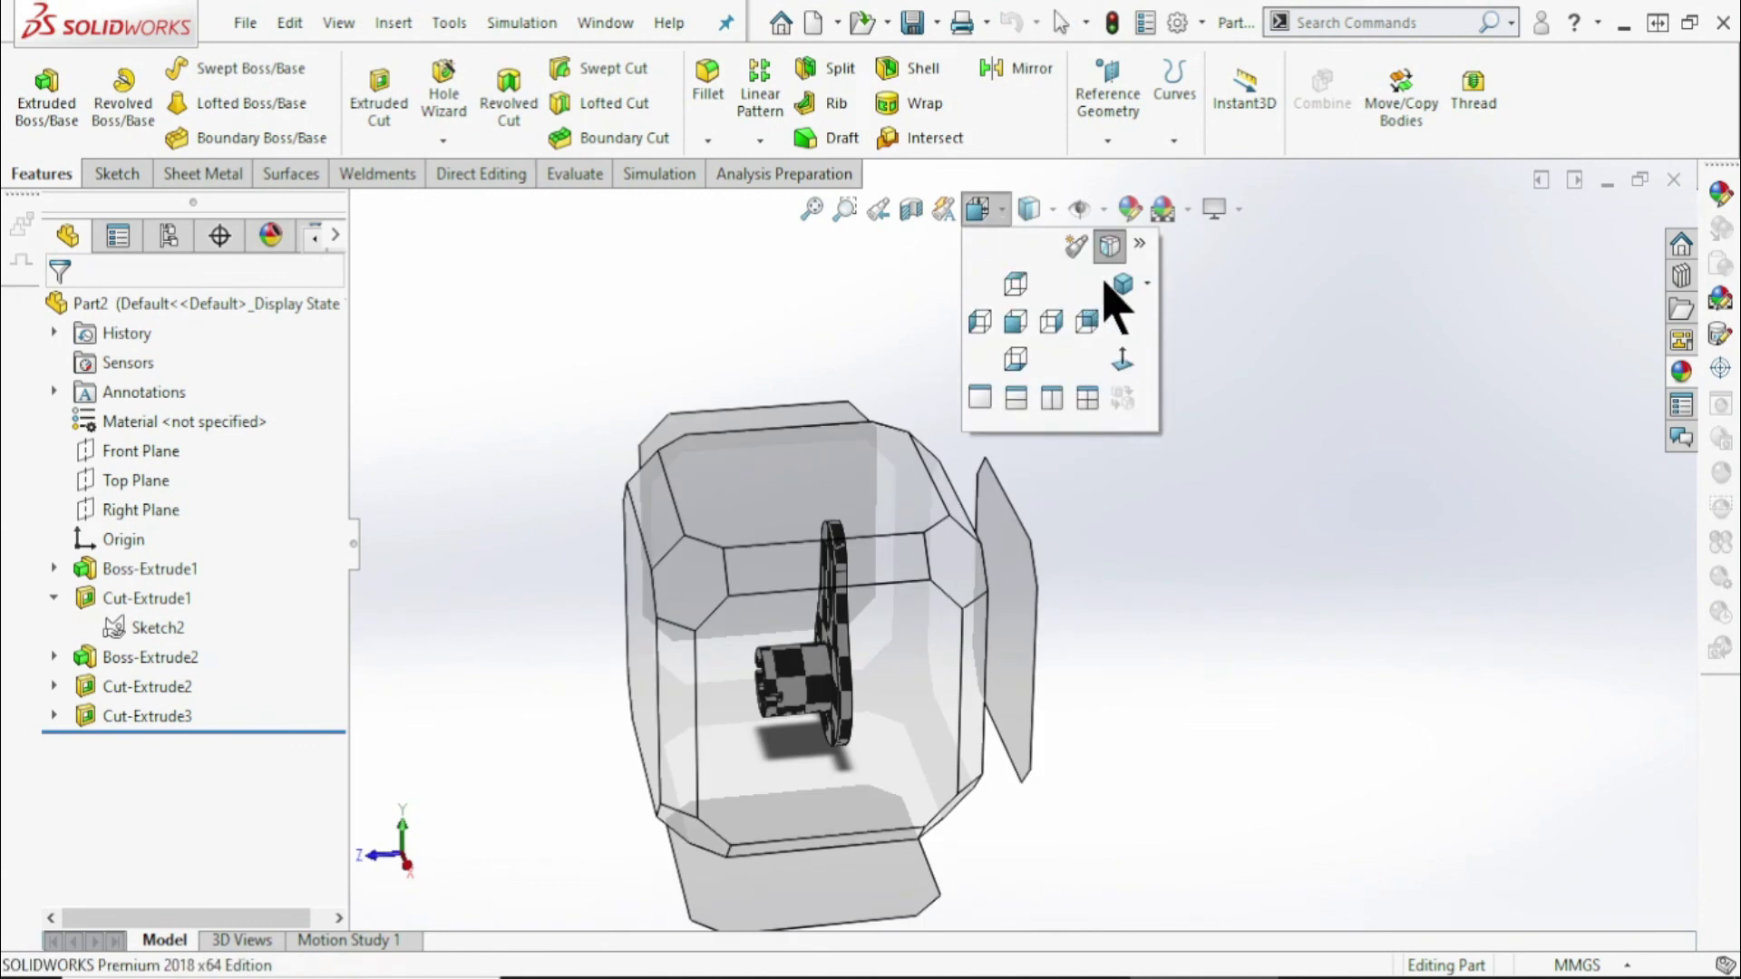
{"action": "left_click", "coordinate": [1120, 283]}
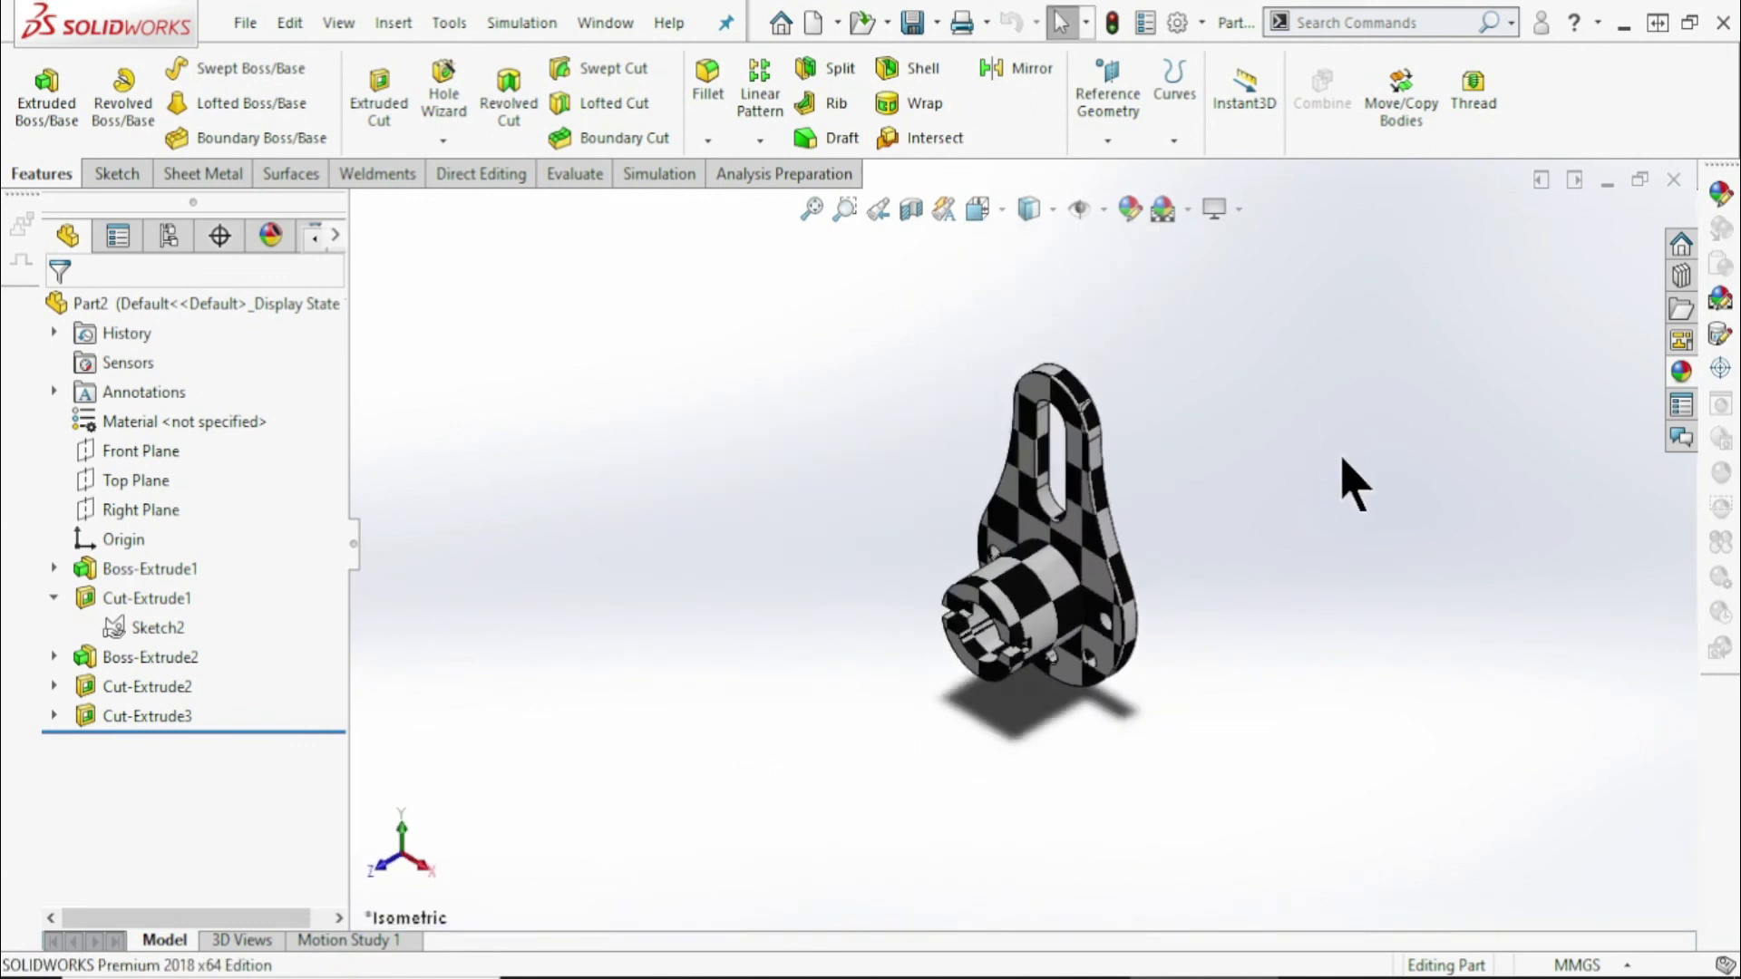
{"action": "scroll", "coordinate": [1341, 485], "scroll_direction": "down", "scroll_amount": 4}
{"action": "scroll", "coordinate": [1099, 548], "scroll_direction": "up", "scroll_amount": 3}
{"action": "scroll", "coordinate": [737, 889], "scroll_direction": "down", "scroll_amount": 1}
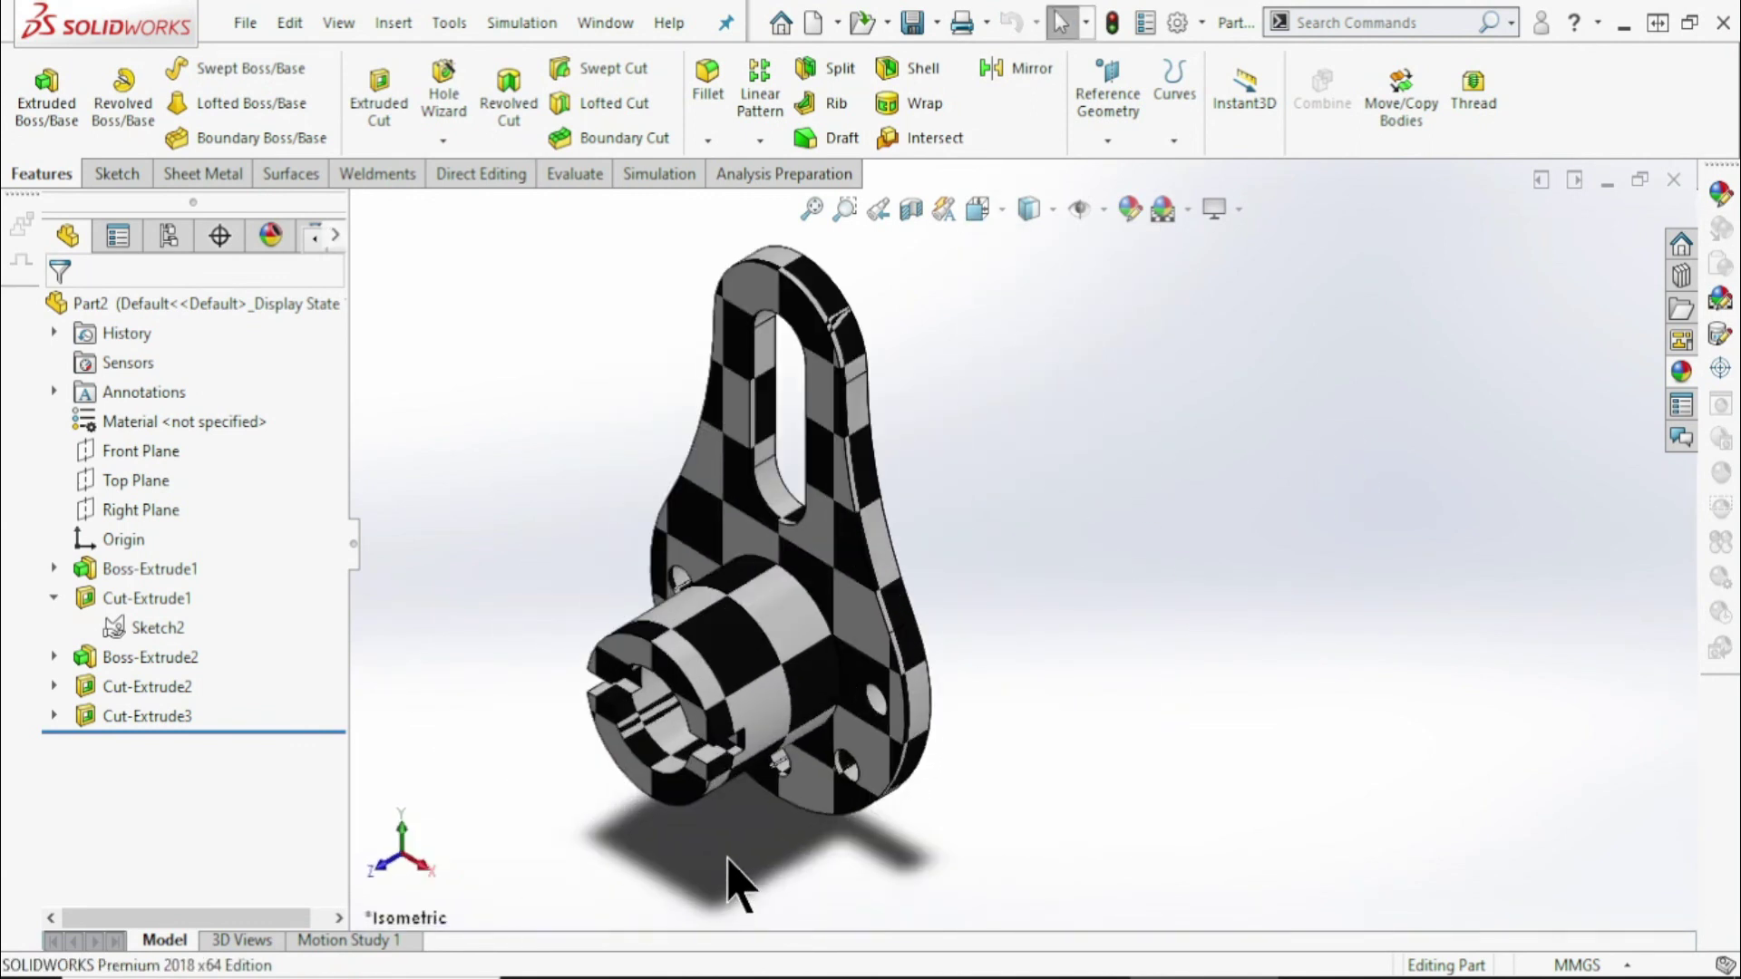